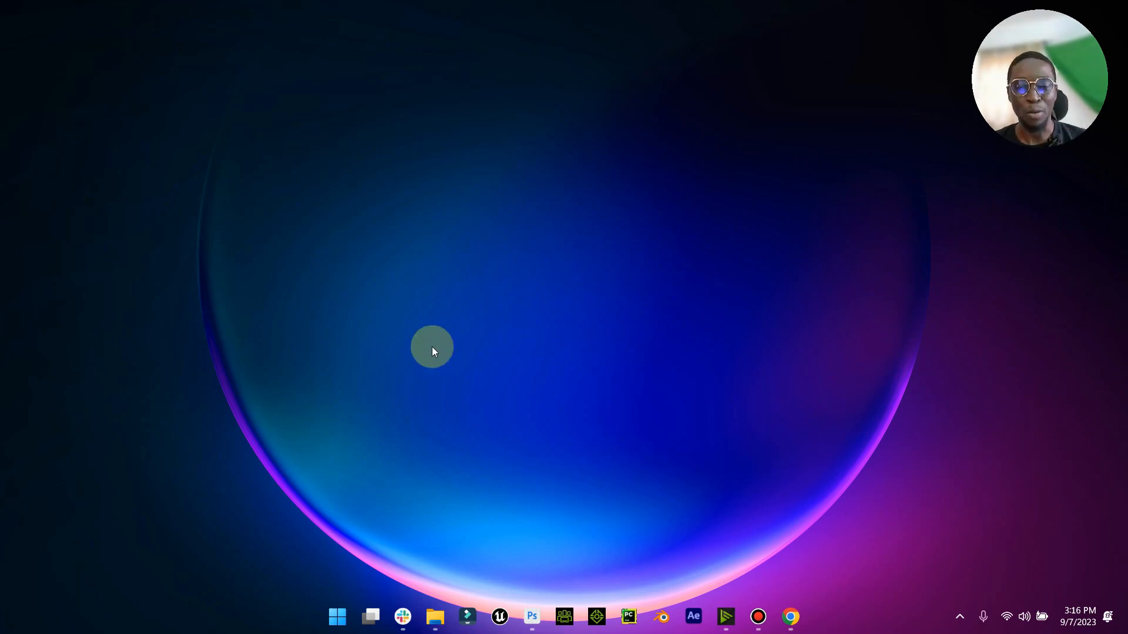
- Open the Downloads folder and look through the three basketball photos in the image viewer, closing the viewer when finished
{"action": "mouse_move", "coordinate": [428, 618]}
{"action": "left_click", "coordinate": [403, 547]}
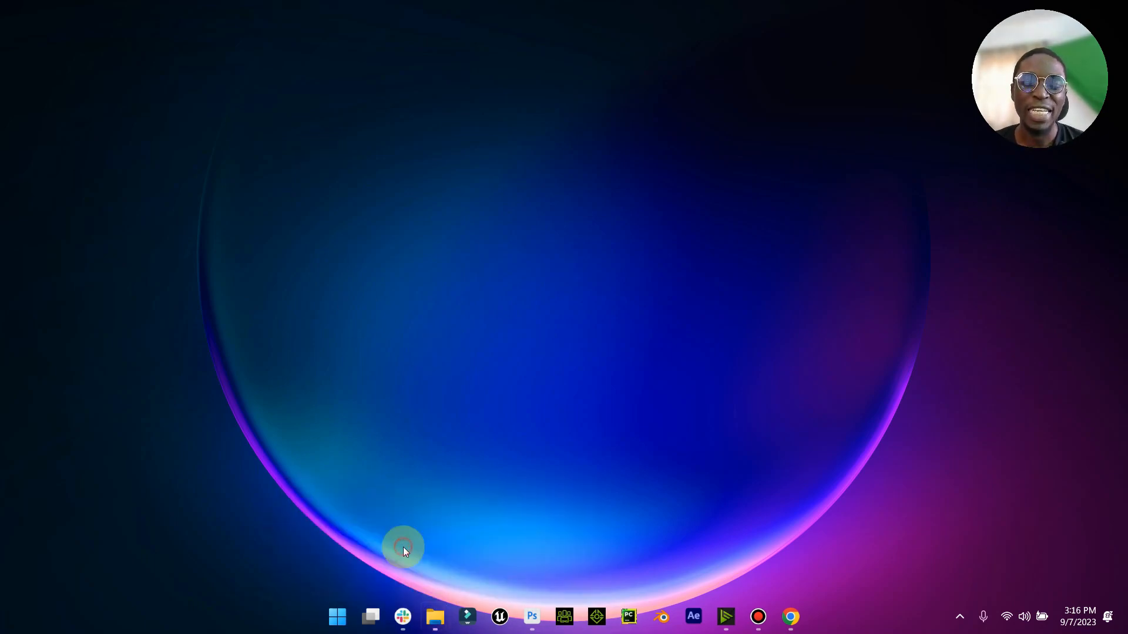
{"action": "left_click", "coordinate": [436, 183]}
{"action": "double_click", "coordinate": [437, 183]}
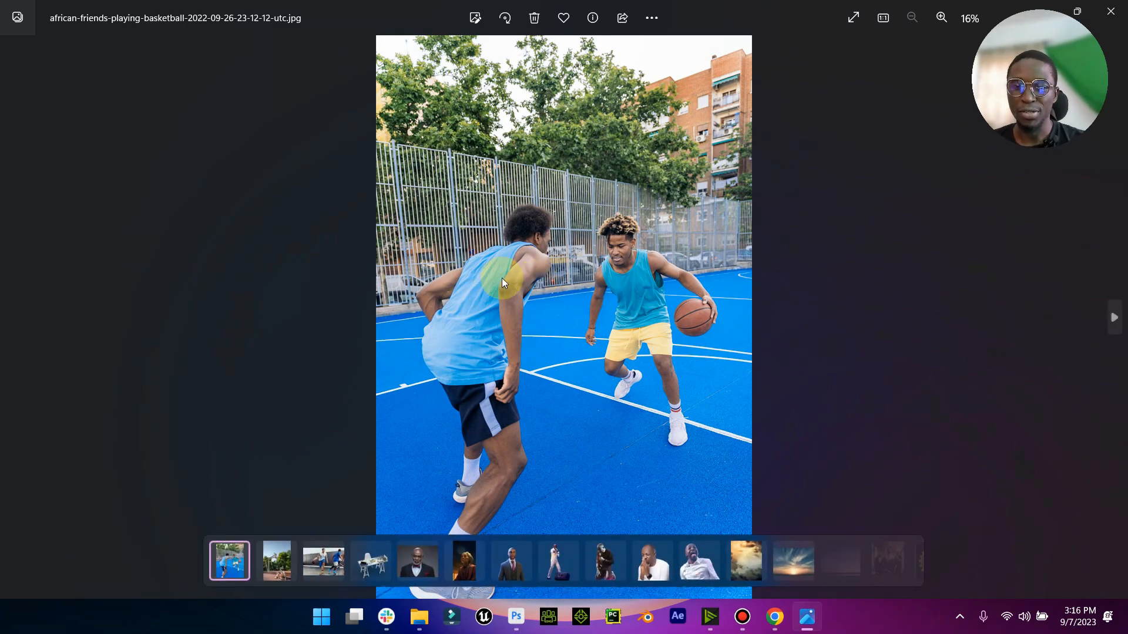
{"action": "key", "text": "Left"}
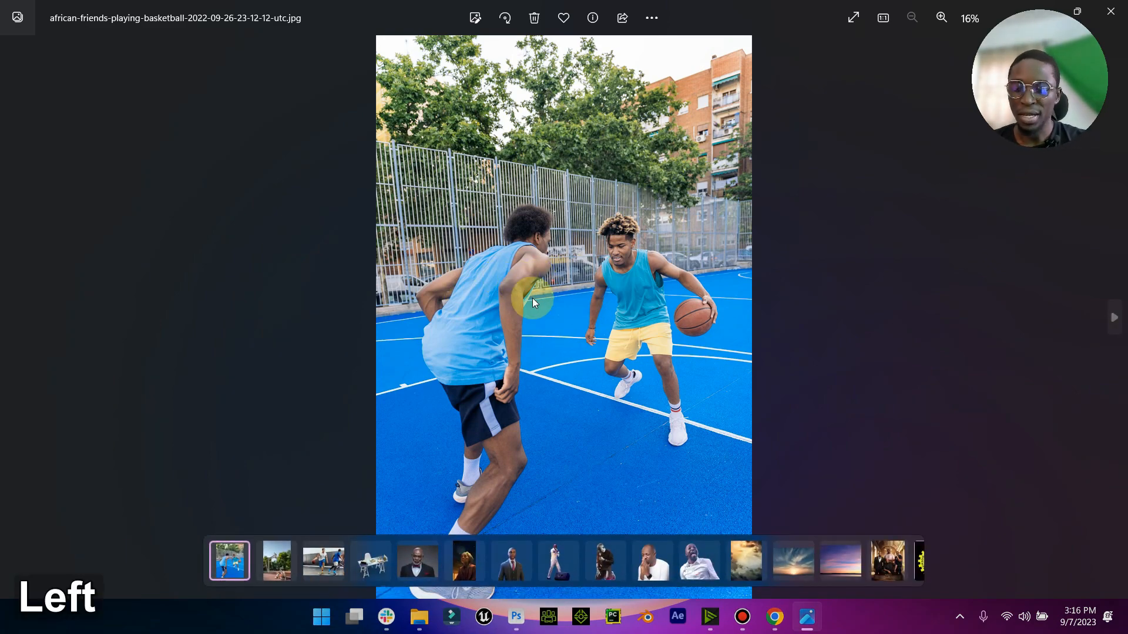
{"action": "key", "text": "Right"}
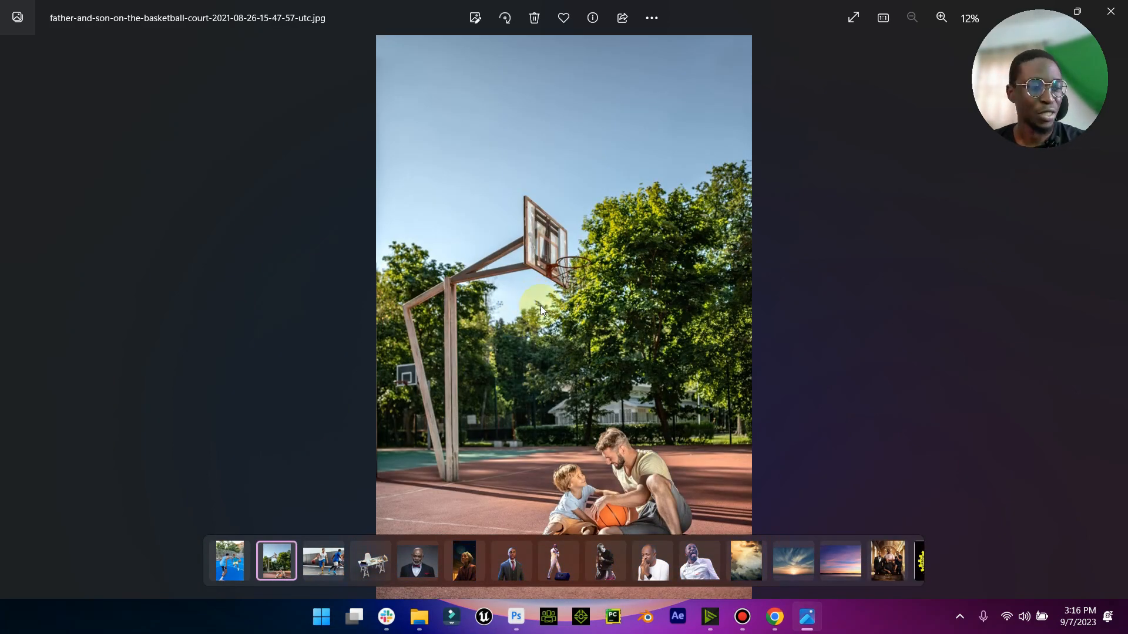
{"action": "key", "text": "Right"}
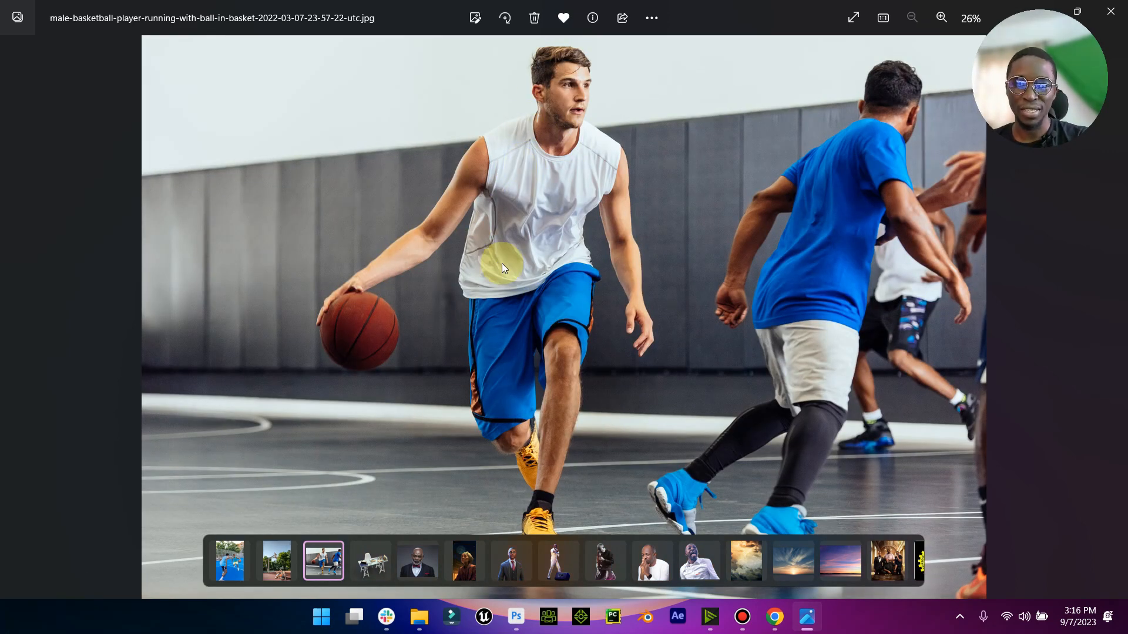
{"action": "key", "text": "Left"}
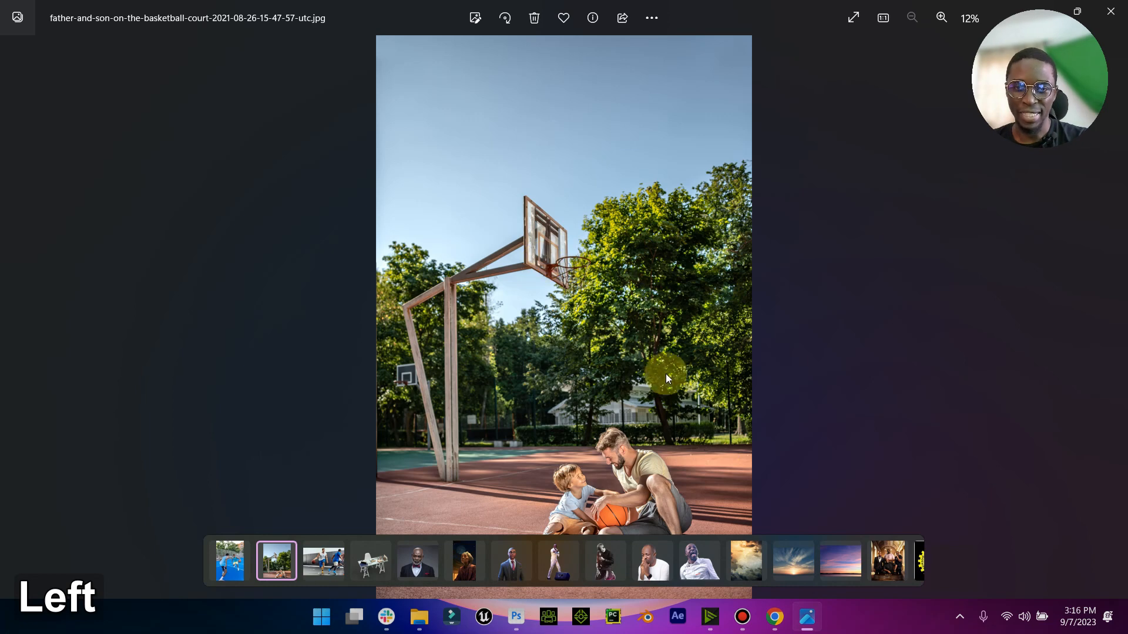
{"action": "key", "text": "Left"}
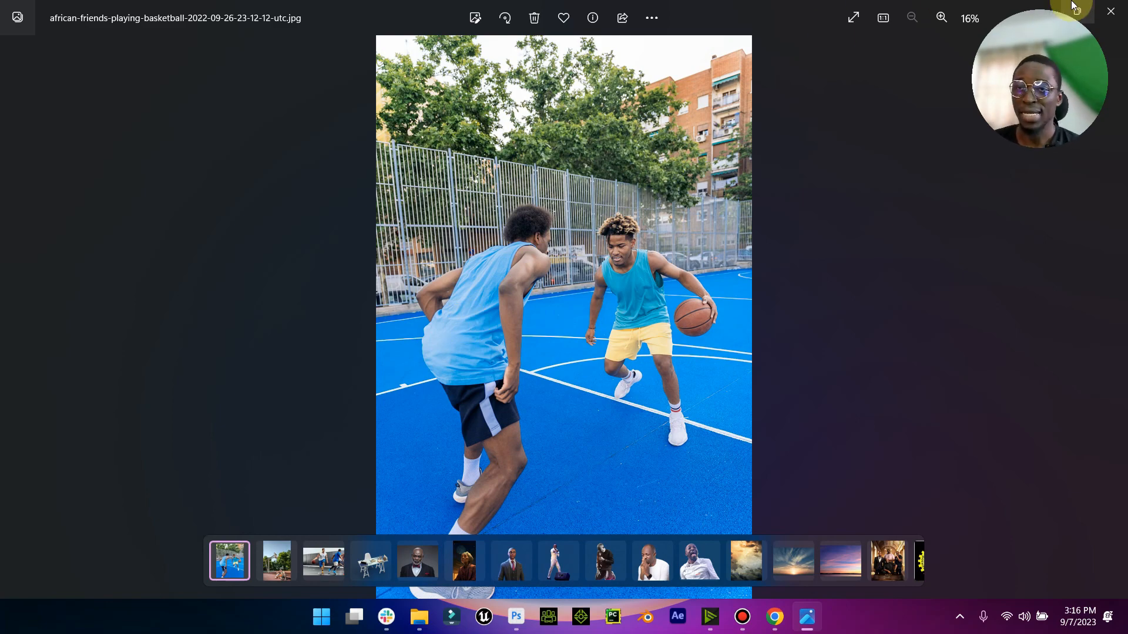
{"action": "left_click", "coordinate": [1110, 11]}
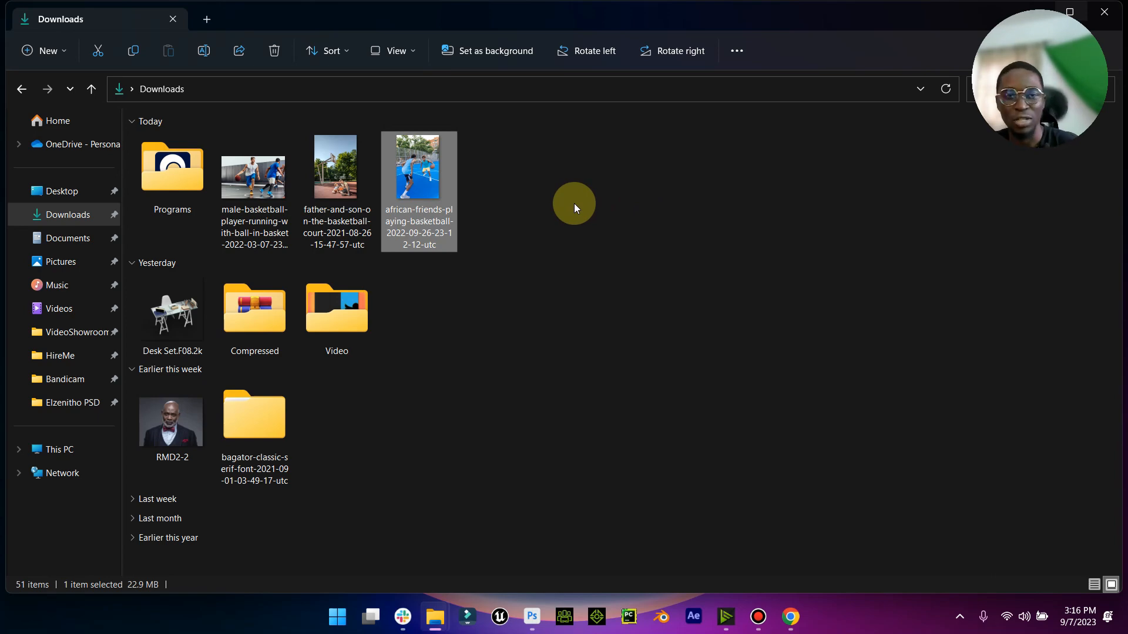
- Switch to Photoshop and create a new document 4000 px wide and 5000 px high at 300 pixels/inch
{"action": "left_click", "coordinate": [532, 617]}
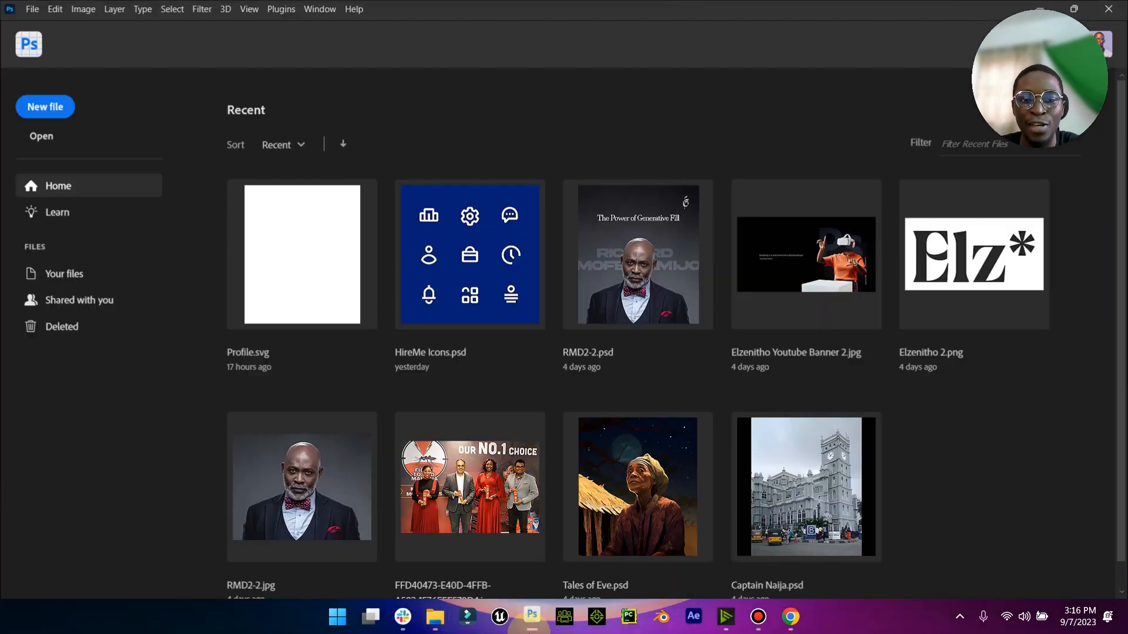
{"action": "left_click", "coordinate": [44, 105]}
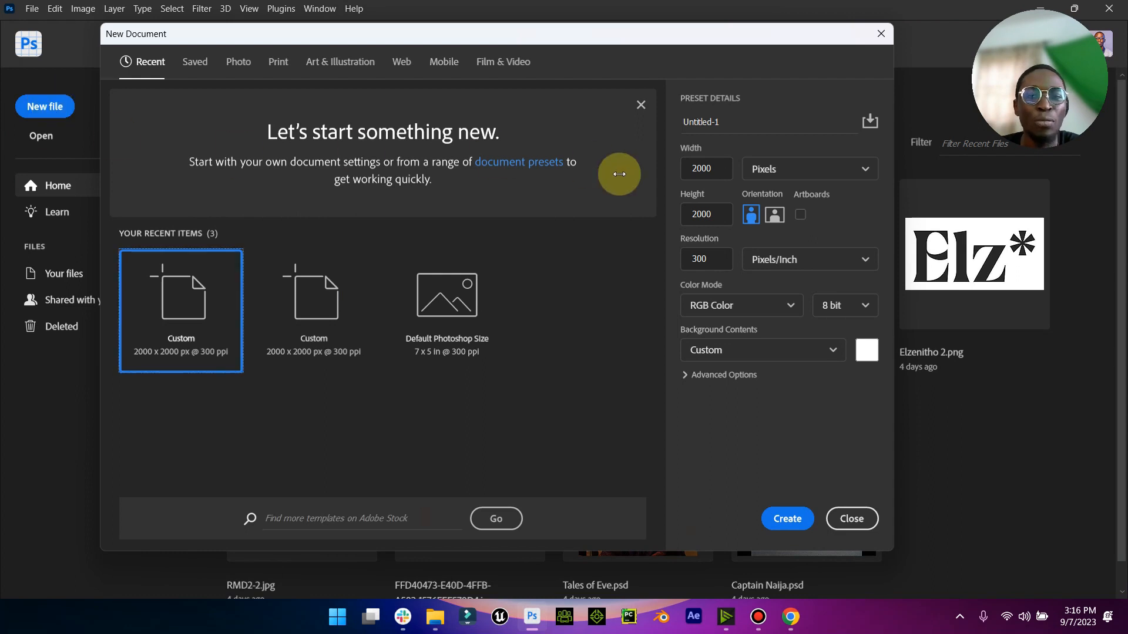
{"action": "double_click", "coordinate": [722, 171]}
{"action": "type", "text": "4000"}
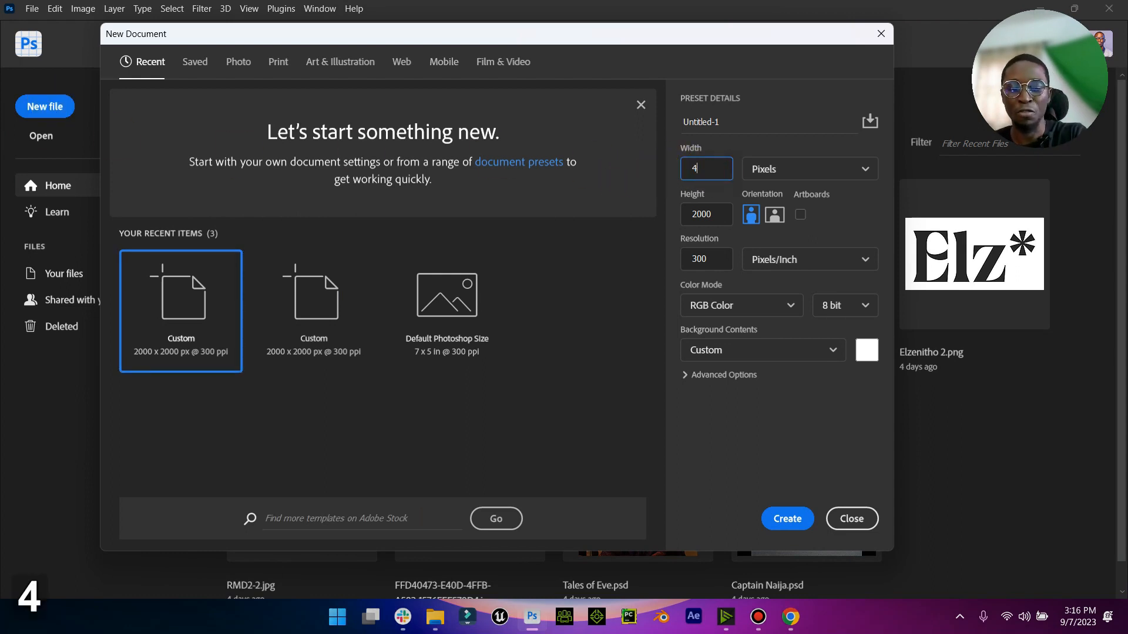
{"action": "double_click", "coordinate": [717, 215]}
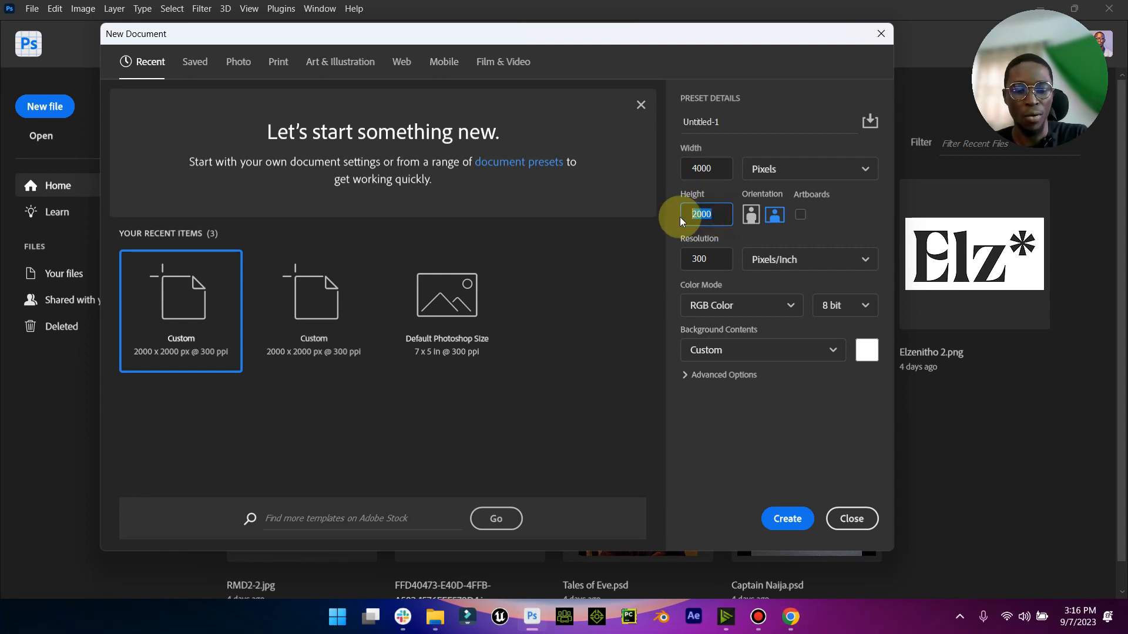
{"action": "type", "text": "5000"}
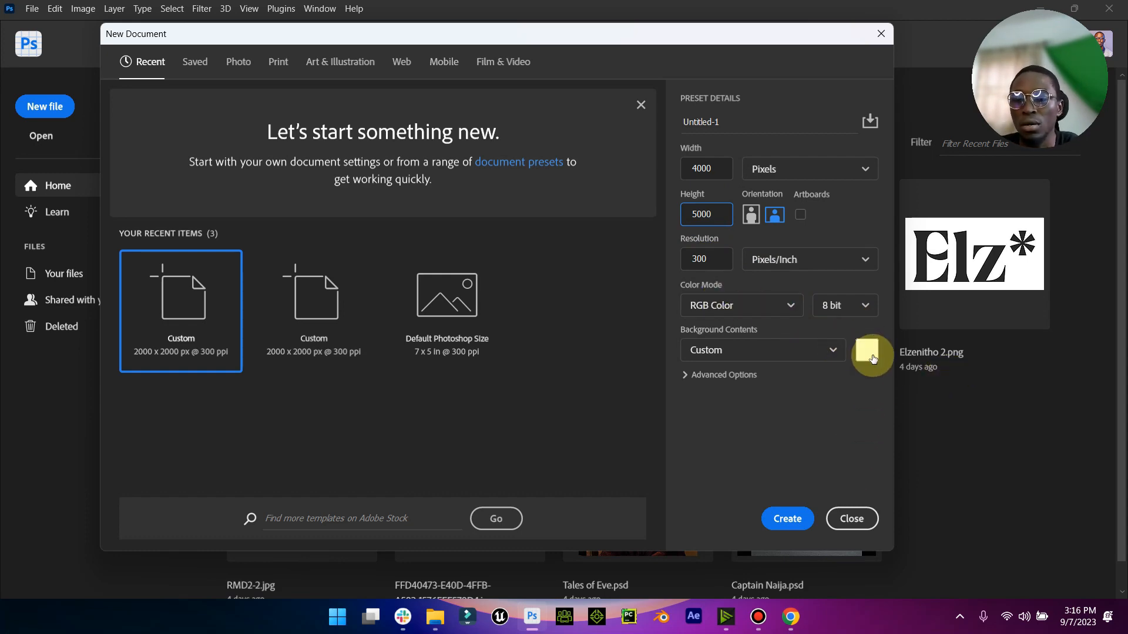
{"action": "left_click", "coordinate": [787, 517]}
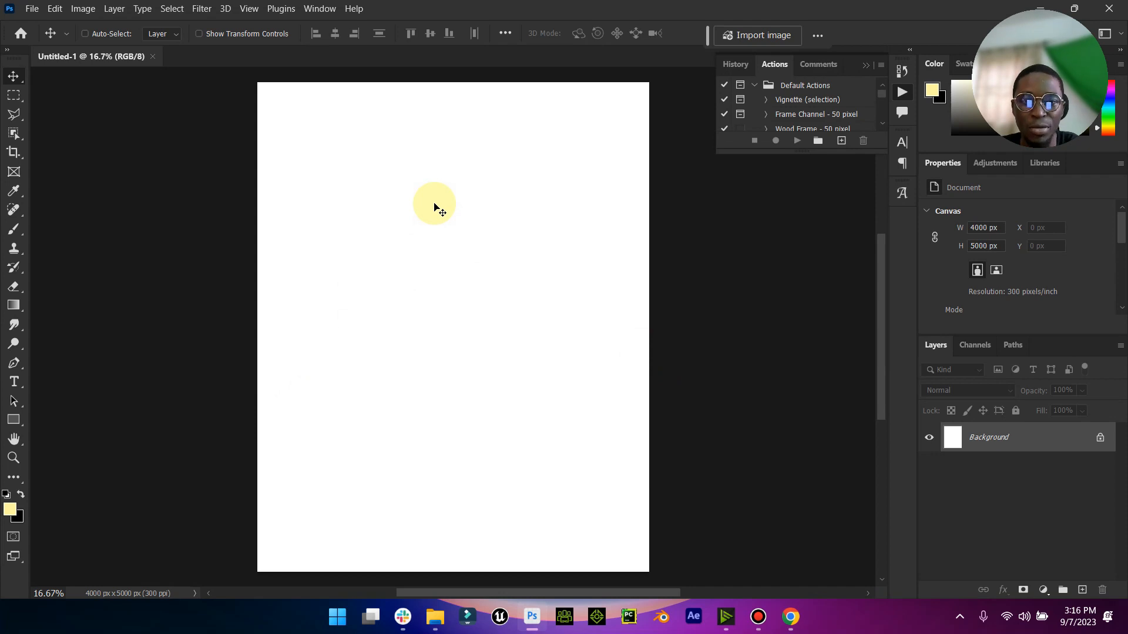
- Place the father-and-son basketball court photo from Downloads, scale it to about 76% to fill the canvas width, and shift it upward
{"action": "mouse_move", "coordinate": [435, 616]}
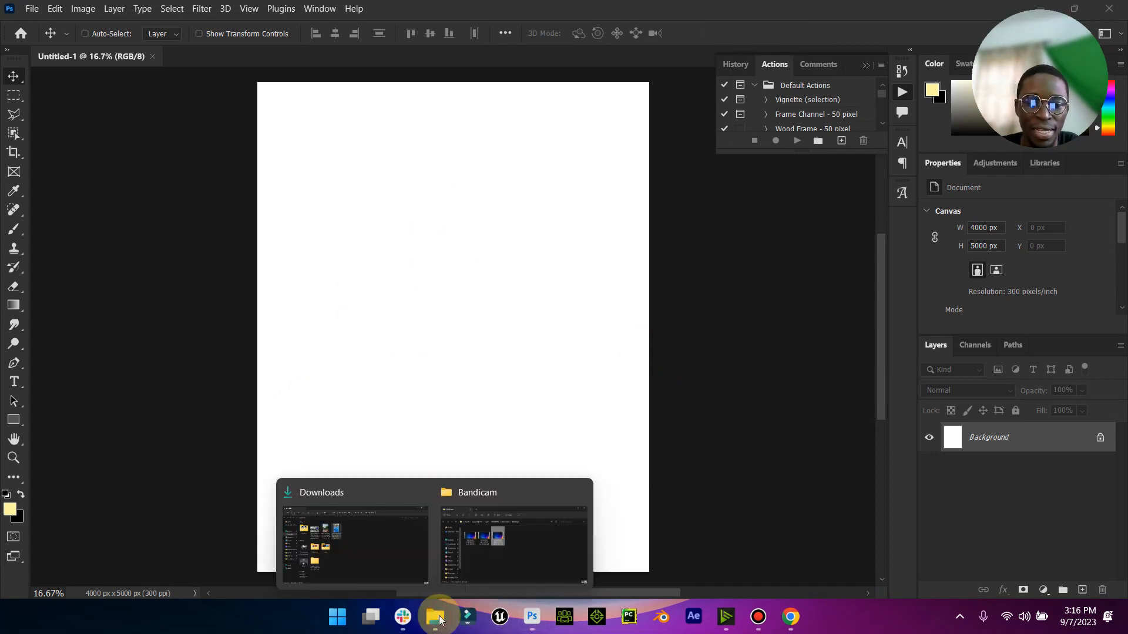
{"action": "left_click", "coordinate": [333, 558]}
{"action": "left_click", "coordinate": [342, 176]}
{"action": "left_click_drag", "start_coordinate": [342, 178], "coordinate": [463, 385]}
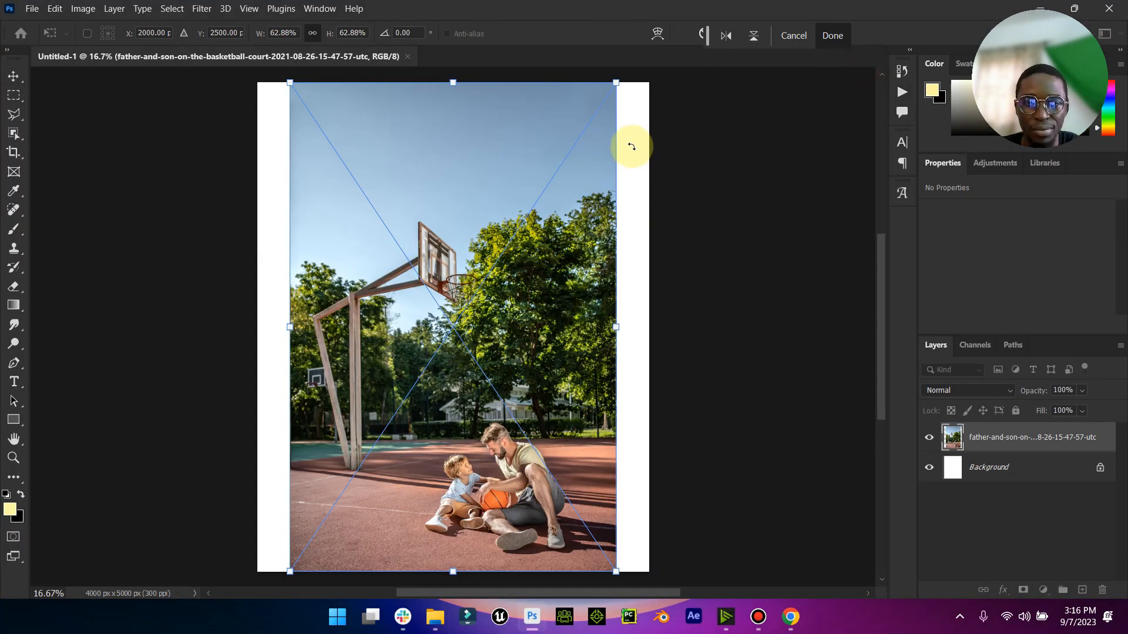
{"action": "key", "text": "alt"}
{"action": "left_click_drag", "start_coordinate": [616, 84], "coordinate": [653, 98]}
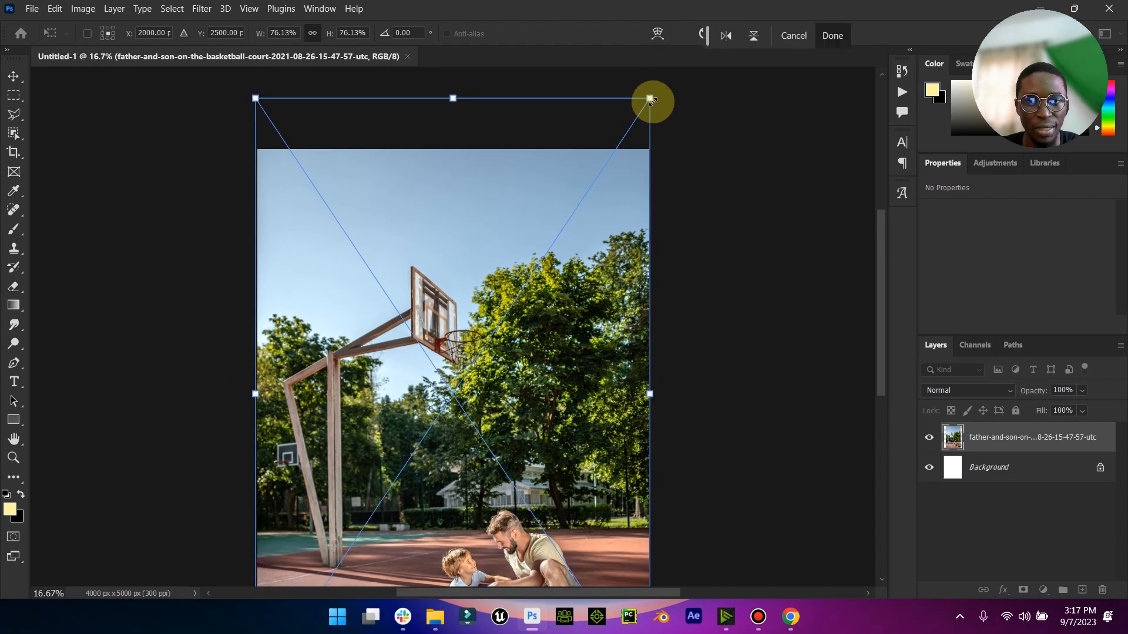
{"action": "scroll", "coordinate": [579, 246], "scroll_direction": "down", "scroll_amount": 5}
{"action": "left_click_drag", "start_coordinate": [591, 342], "coordinate": [594, 301]}
{"action": "left_click", "coordinate": [826, 38]}
{"action": "double_click", "coordinate": [14, 439]}
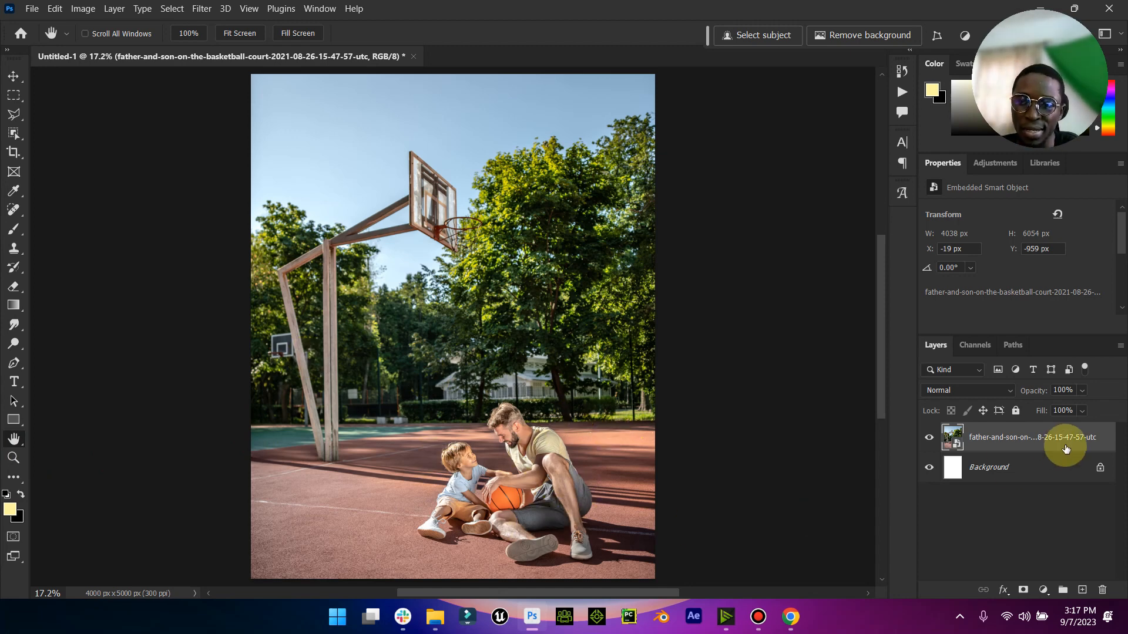
- Duplicate the father-and-son photo layer and rasterize the copy, keeping the original smart object as a hidden backup
{"action": "key", "text": "ctrl+j"}
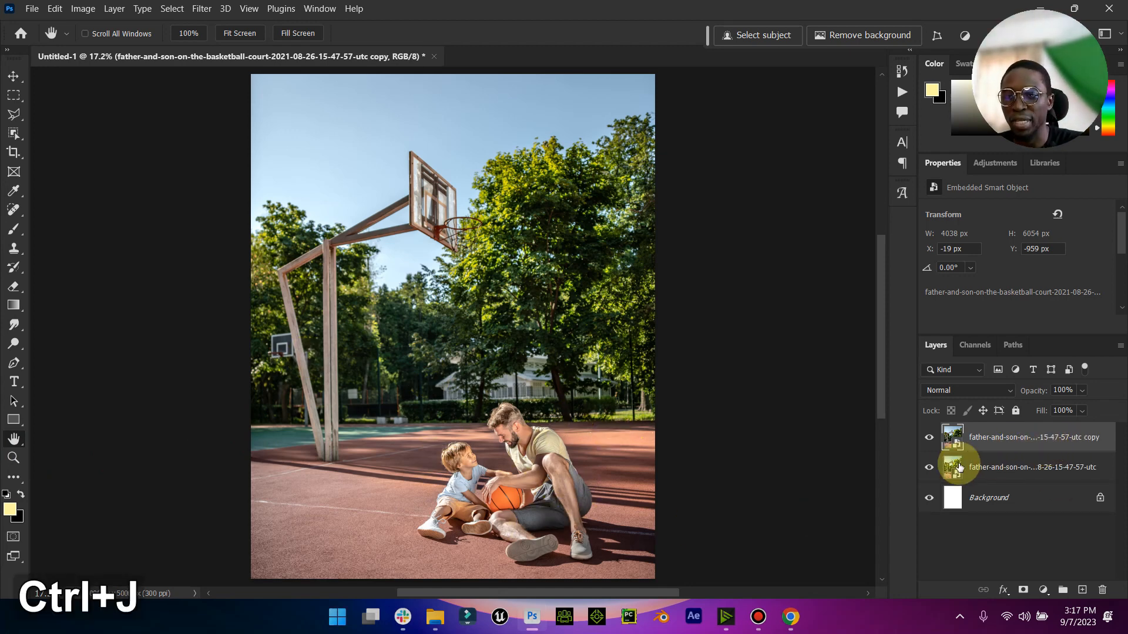
{"action": "right_click", "coordinate": [999, 442]}
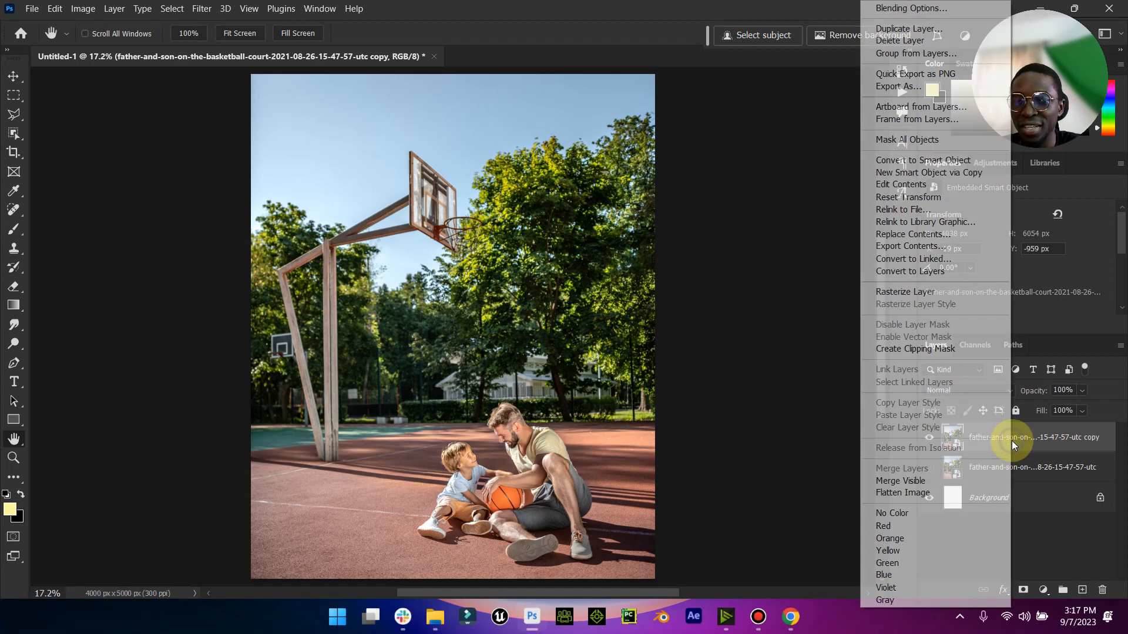
{"action": "left_click", "coordinate": [886, 294]}
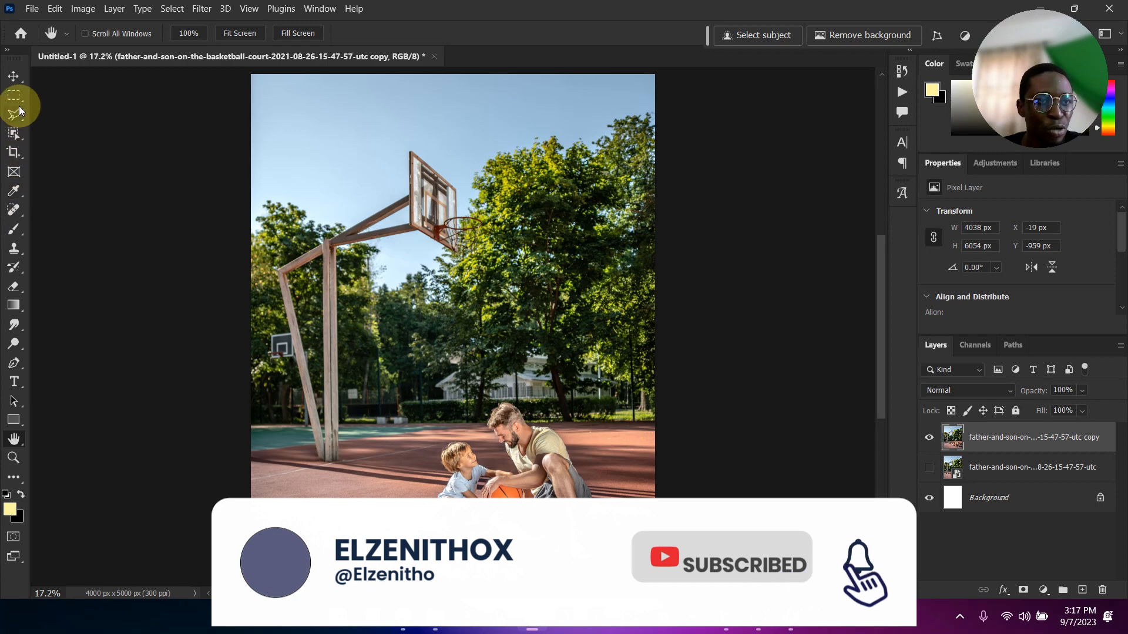
- Draw a freehand Lasso selection around the father, the son, the ball and their shadow on the court
{"action": "left_click", "coordinate": [19, 103]}
{"action": "right_click", "coordinate": [17, 101]}
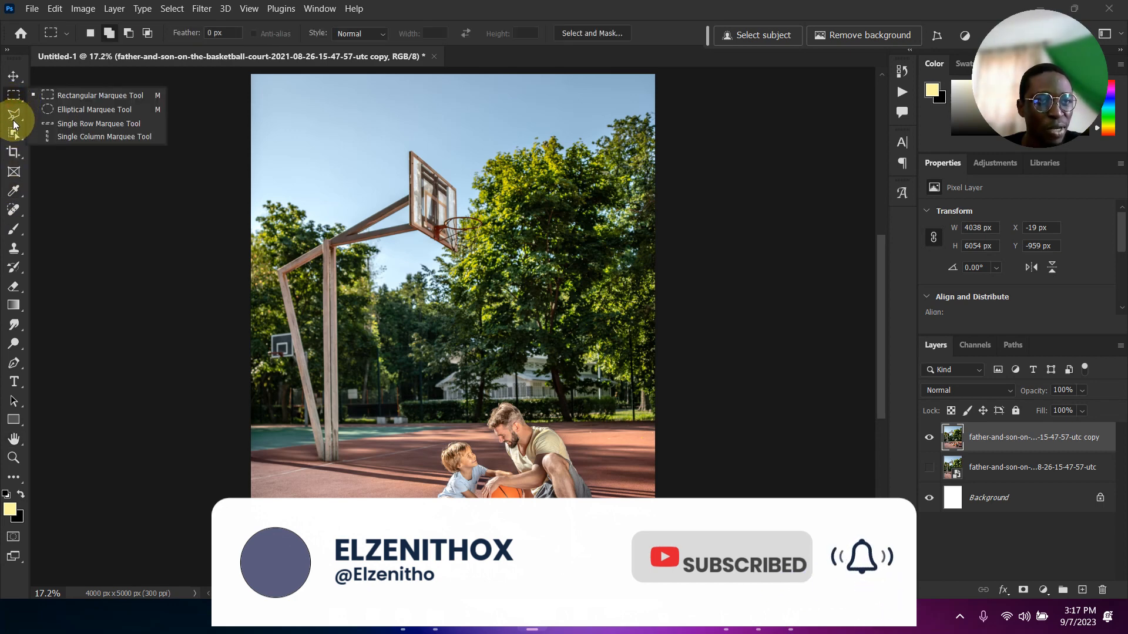
{"action": "right_click", "coordinate": [14, 118]}
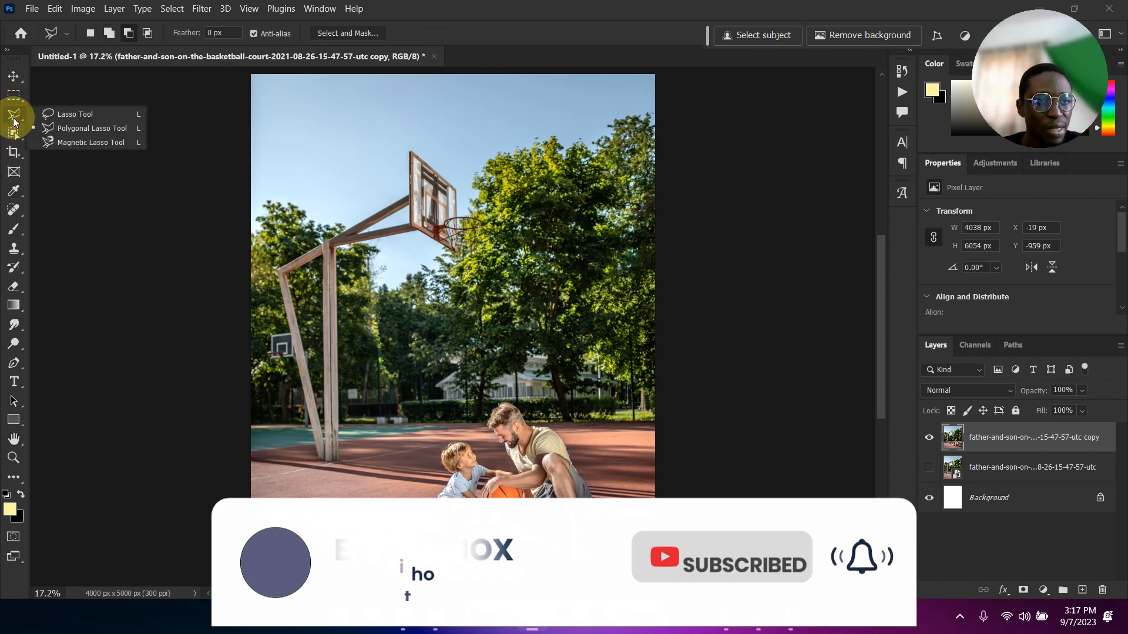
{"action": "left_click", "coordinate": [52, 113]}
{"action": "mouse_move", "coordinate": [405, 536]}
{"action": "left_mouse_down"}
{"action": "mouse_move", "coordinate": [443, 446]}
{"action": "mouse_move", "coordinate": [469, 441]}
{"action": "mouse_move", "coordinate": [501, 461]}
{"action": "mouse_move", "coordinate": [484, 418]}
{"action": "mouse_move", "coordinate": [514, 398]}
{"action": "mouse_move", "coordinate": [564, 435]}
{"action": "mouse_move", "coordinate": [603, 506]}
{"action": "mouse_move", "coordinate": [595, 516]}
{"action": "mouse_move", "coordinate": [652, 517]}
{"action": "mouse_move", "coordinate": [668, 562]}
{"action": "mouse_move", "coordinate": [652, 576]}
{"action": "mouse_move", "coordinate": [540, 575]}
{"action": "mouse_move", "coordinate": [502, 568]}
{"action": "mouse_move", "coordinate": [488, 549]}
{"action": "mouse_move", "coordinate": [441, 557]}
{"action": "mouse_move", "coordinate": [409, 536]}
{"action": "left_mouse_up"}
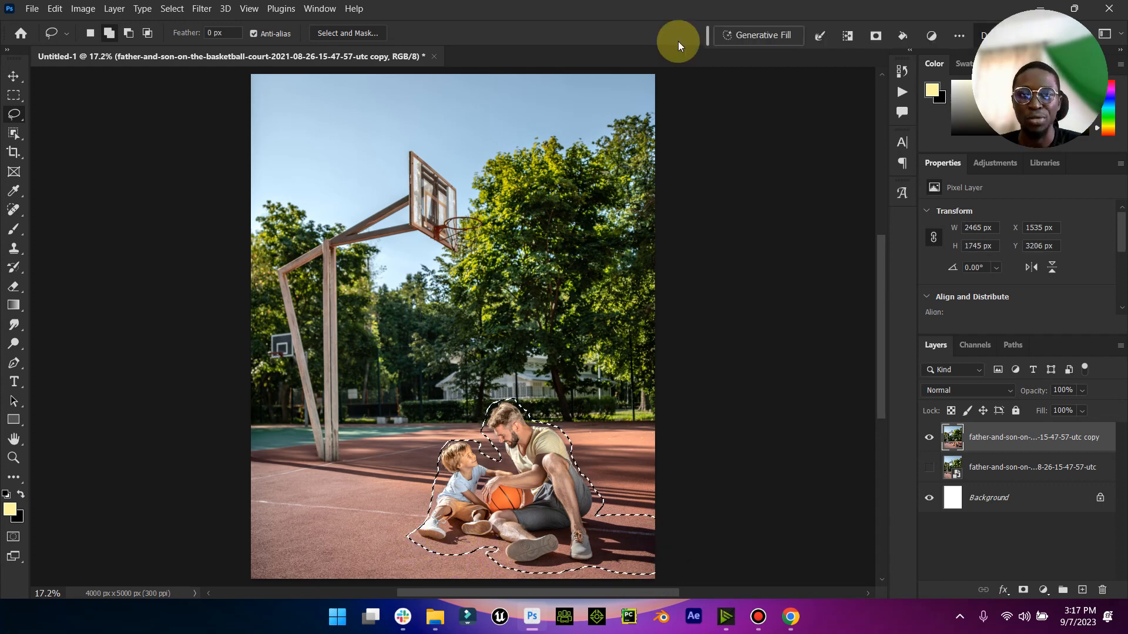
- Run Generative Fill on the selected people with the prompt "remove"
{"action": "left_click", "coordinate": [767, 35]}
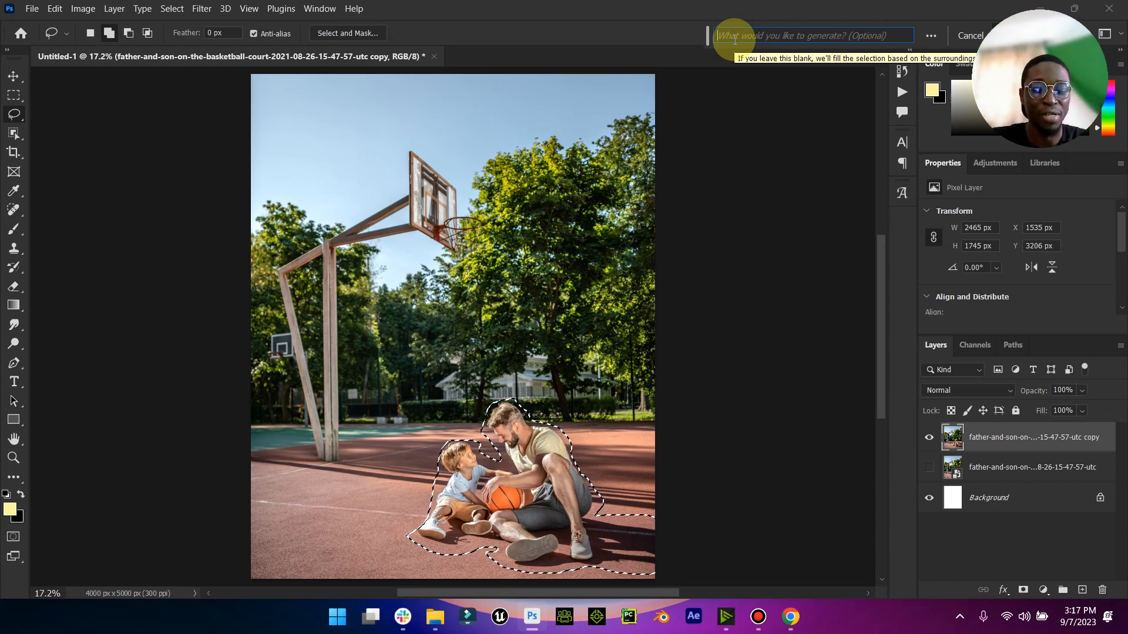
{"action": "type", "text": "remove"}
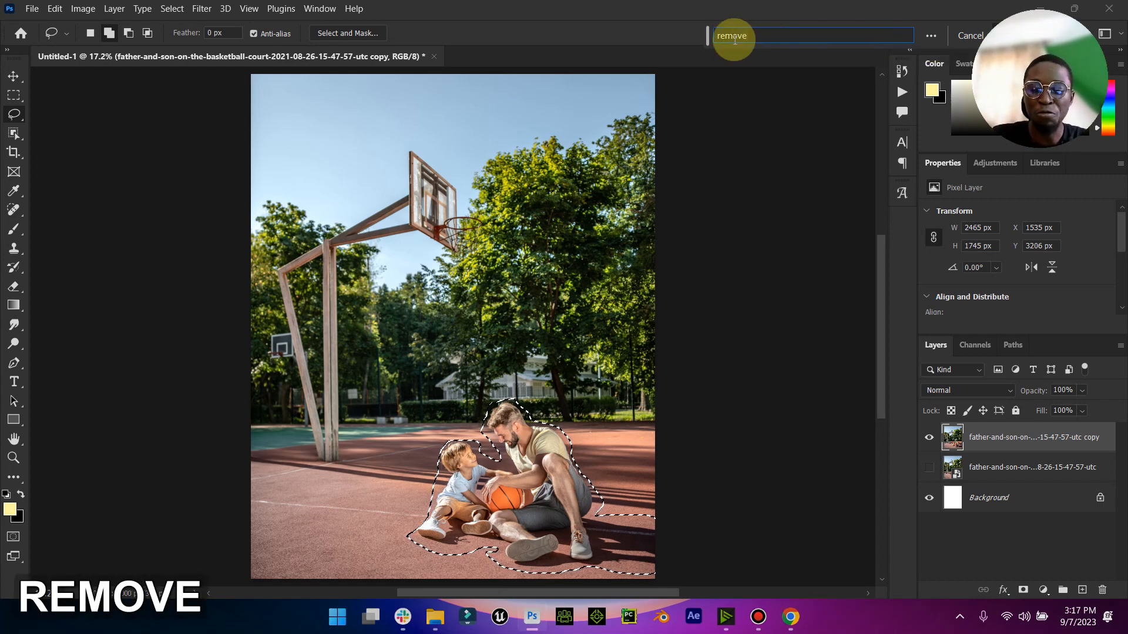
{"action": "key", "text": "Return"}
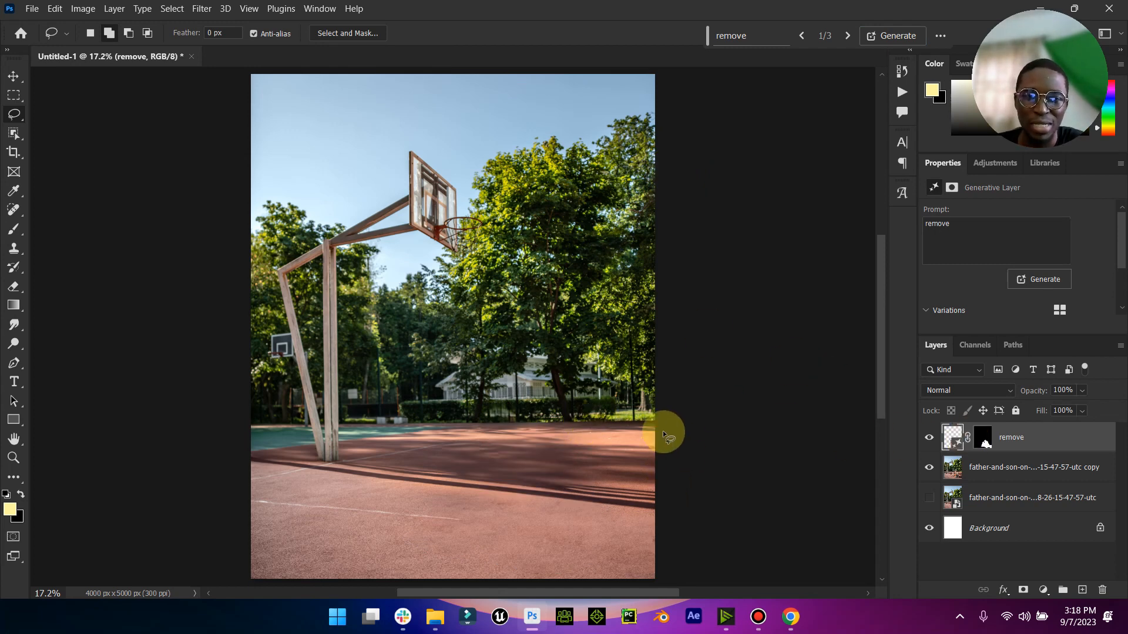
- Compare the court before and after the fill by toggling the visibility of the "remove" layer
{"action": "left_click", "coordinate": [929, 437]}
{"action": "left_click", "coordinate": [930, 438]}
{"action": "left_click", "coordinate": [929, 437]}
{"action": "left_click", "coordinate": [929, 437]}
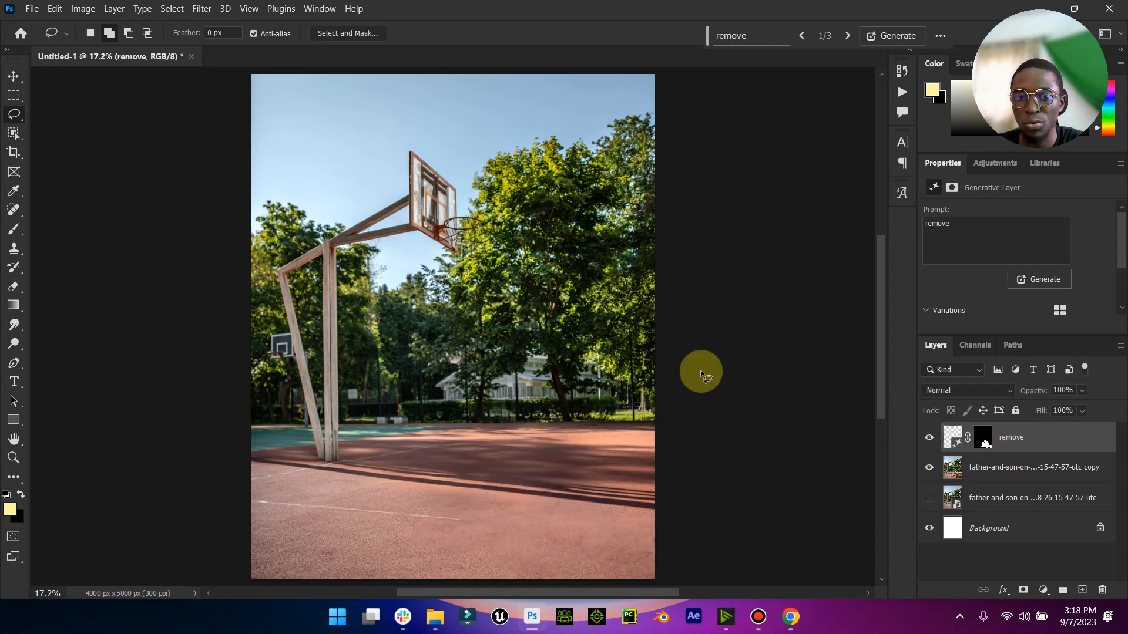
- Open the male-basketball-player-running photo from the Downloads folder in Adobe Photoshop 2024 as a separate document
{"action": "left_click", "coordinate": [13, 76]}
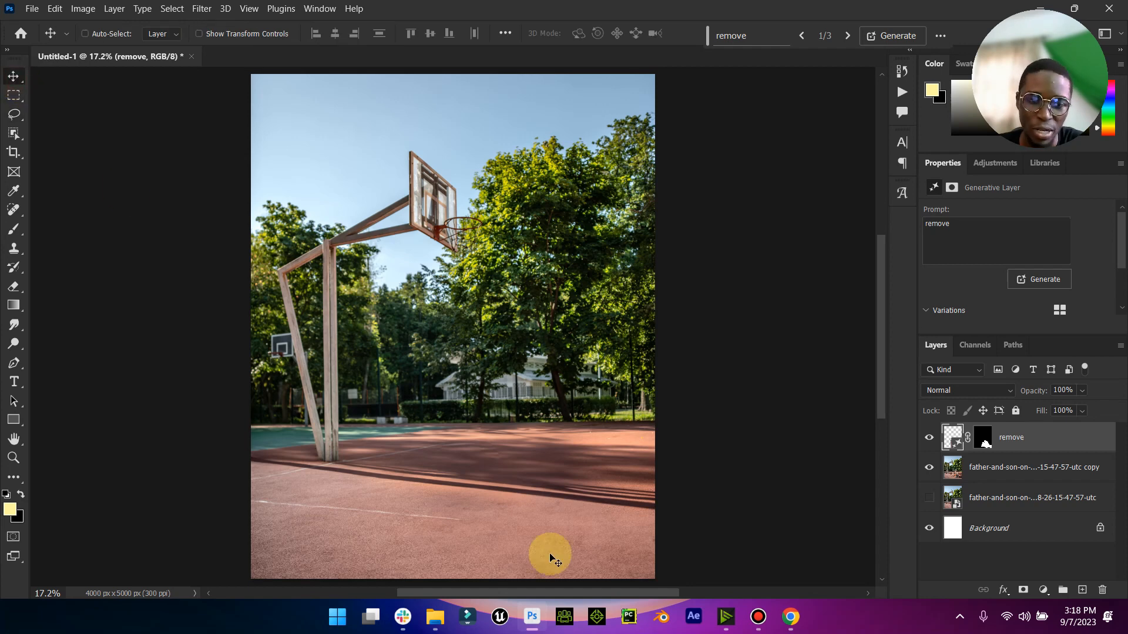
{"action": "mouse_move", "coordinate": [435, 616]}
{"action": "left_click", "coordinate": [373, 564]}
{"action": "left_click", "coordinate": [259, 174]}
{"action": "right_click", "coordinate": [262, 172]}
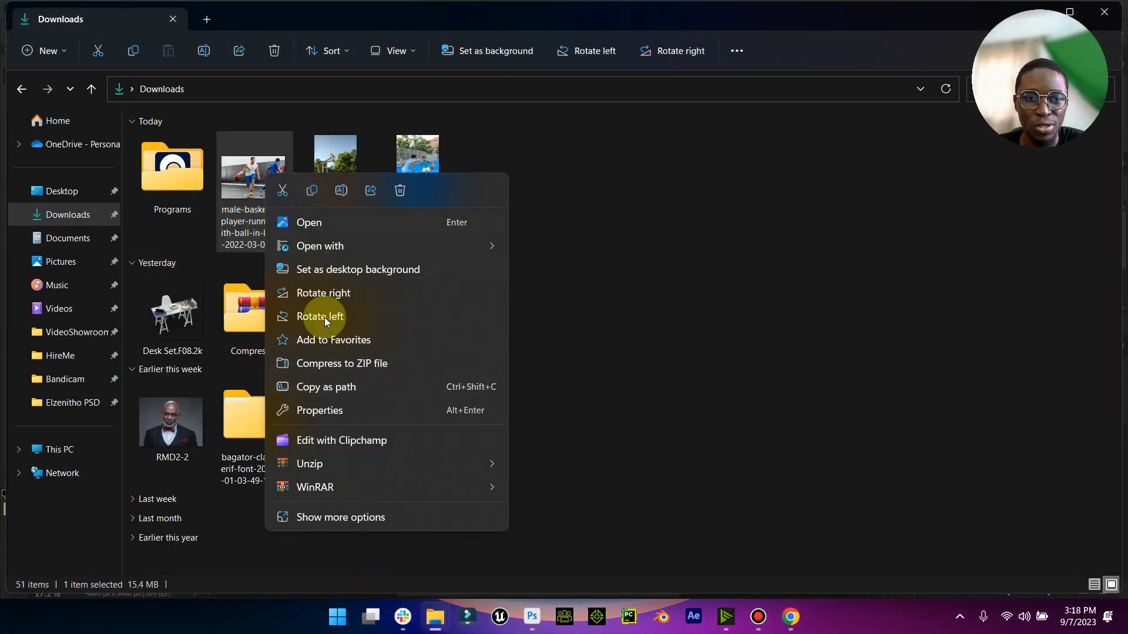
{"action": "mouse_move", "coordinate": [395, 248]}
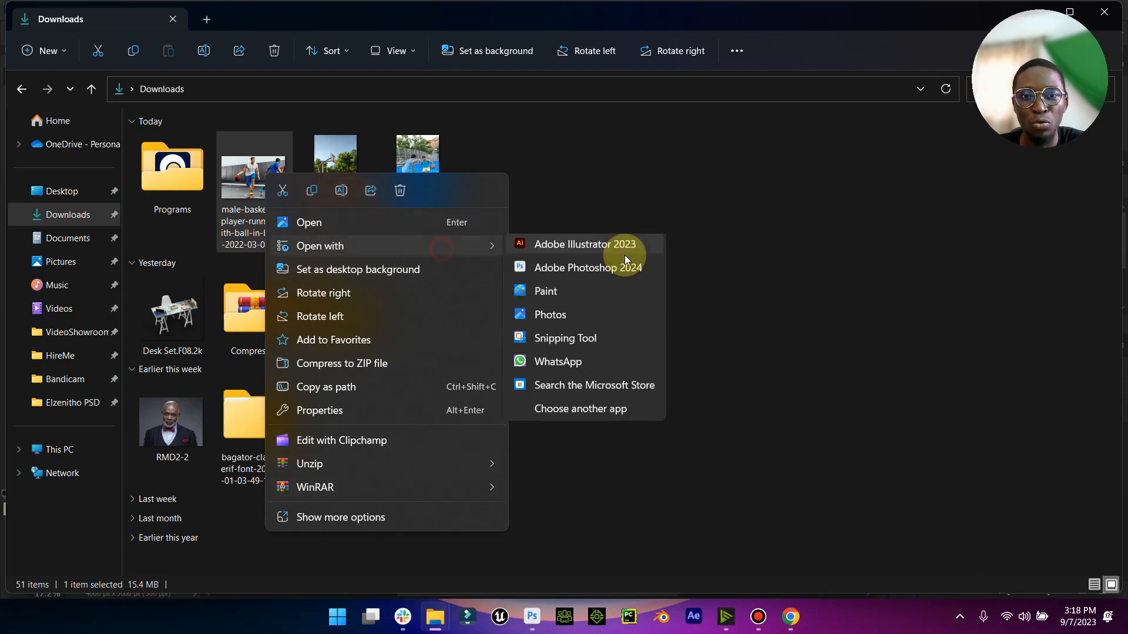
{"action": "left_click", "coordinate": [601, 273]}
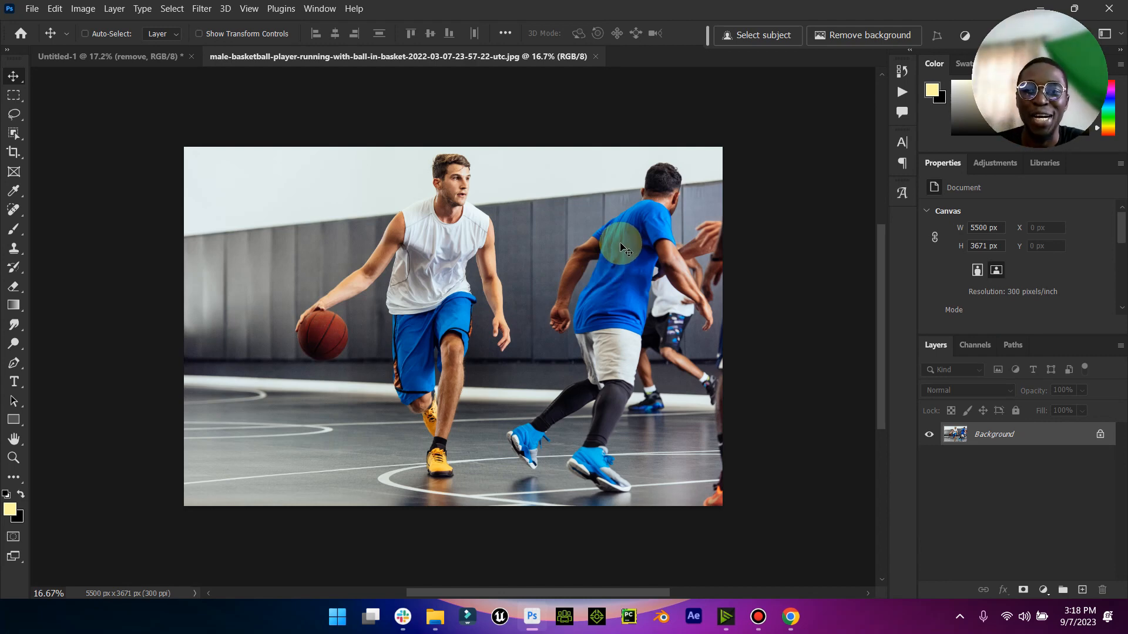
- Switch to Chrome and load the filecr.com site in place of the skyline image search
{"action": "left_click", "coordinate": [788, 604]}
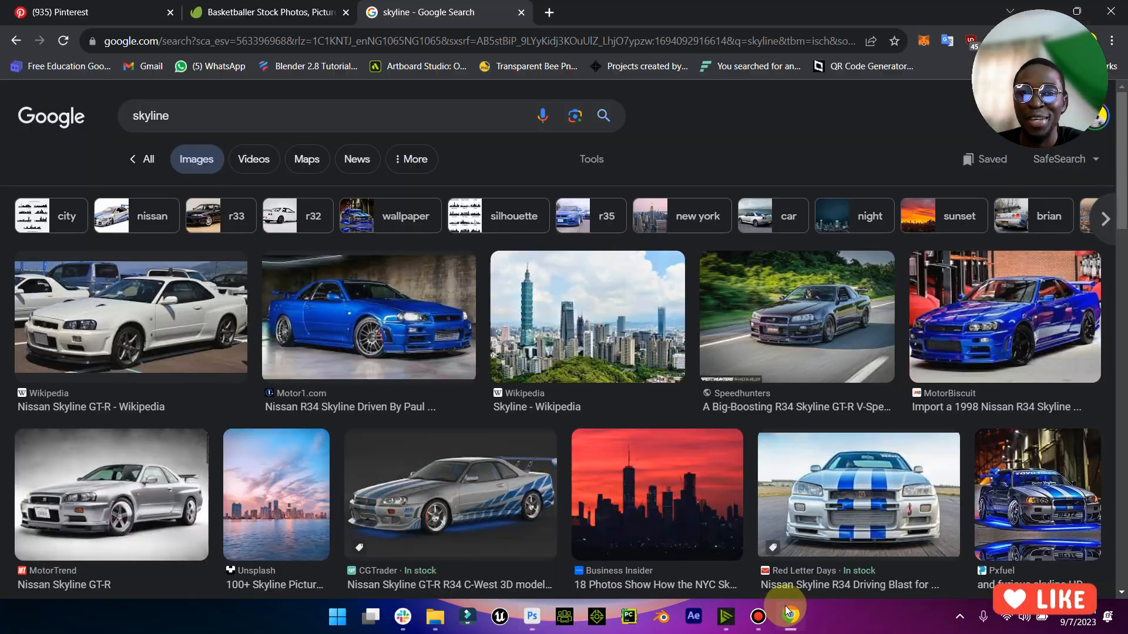
{"action": "left_click", "coordinate": [346, 35]}
{"action": "type", "text": "fil"}
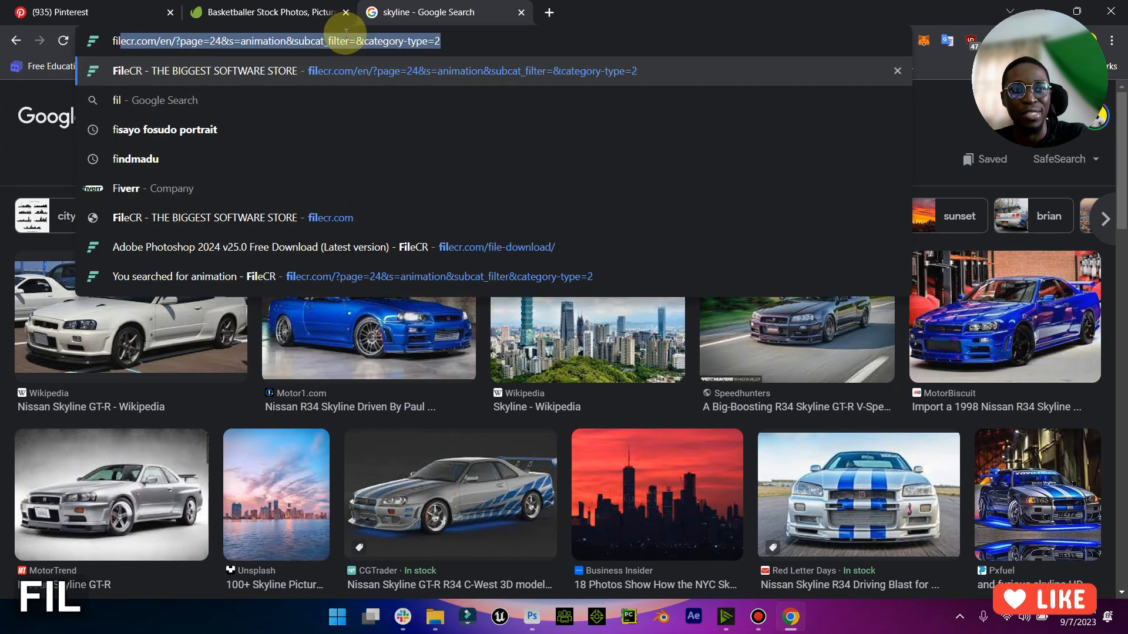
{"action": "key", "text": "Return"}
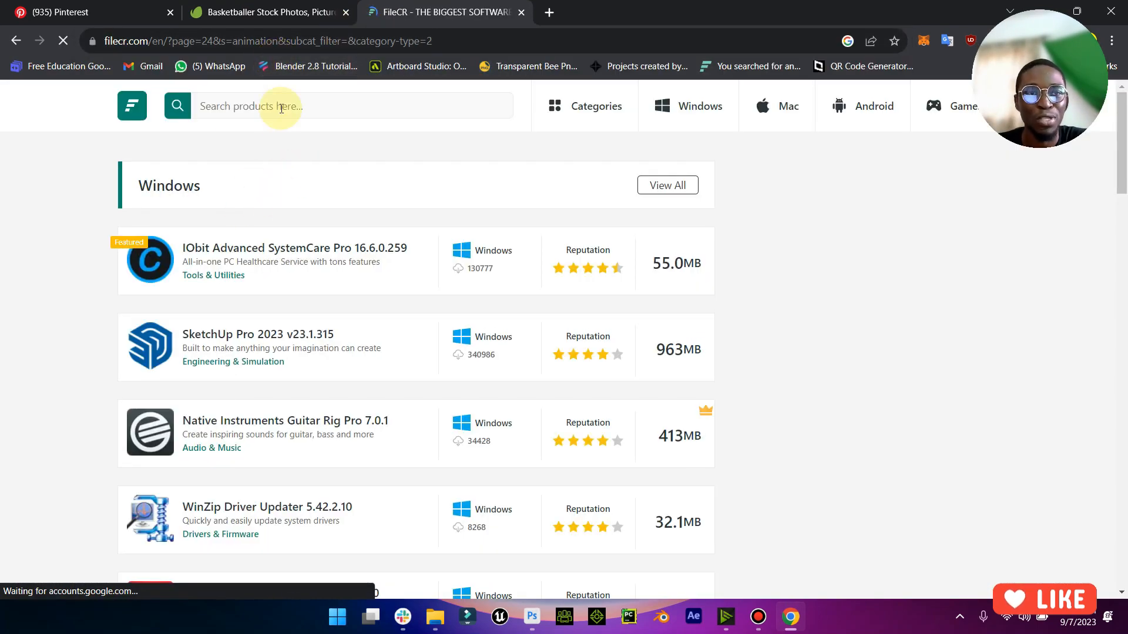
- Search the FileCR site for "photoshop" and close its browser tab after viewing the results
{"action": "left_click", "coordinate": [281, 107]}
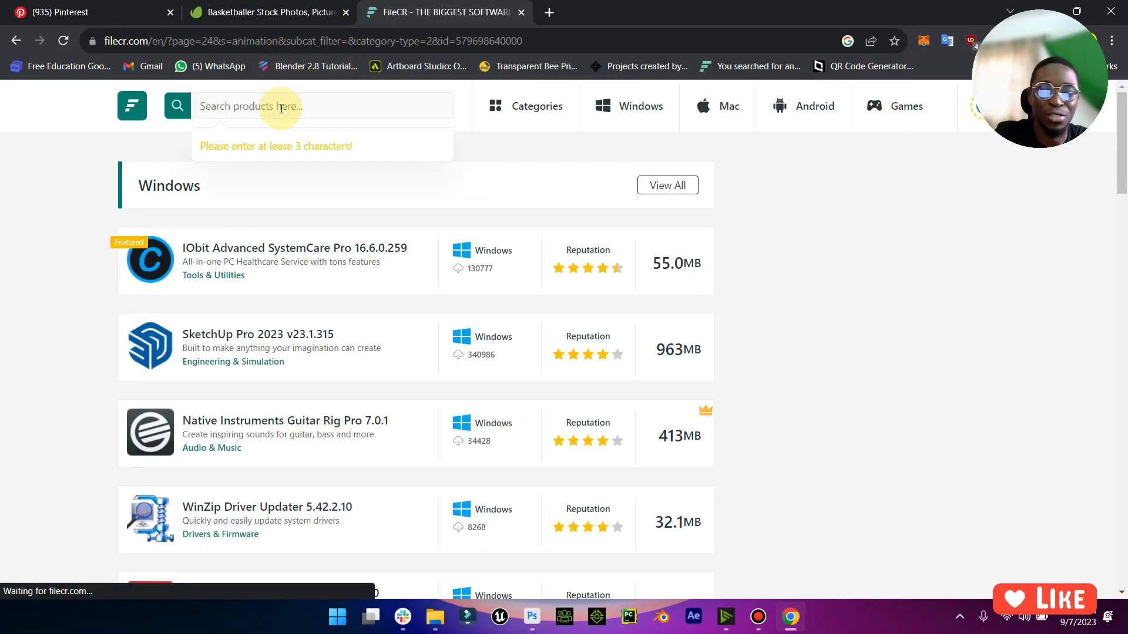
{"action": "type", "text": "photosh"}
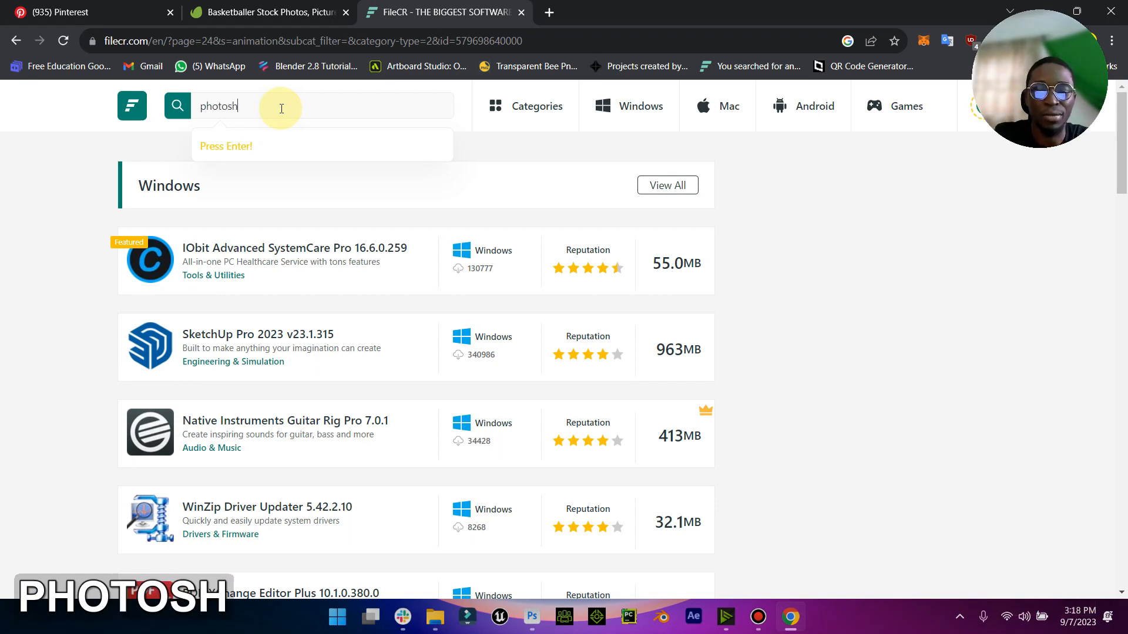
{"action": "type", "text": "op"}
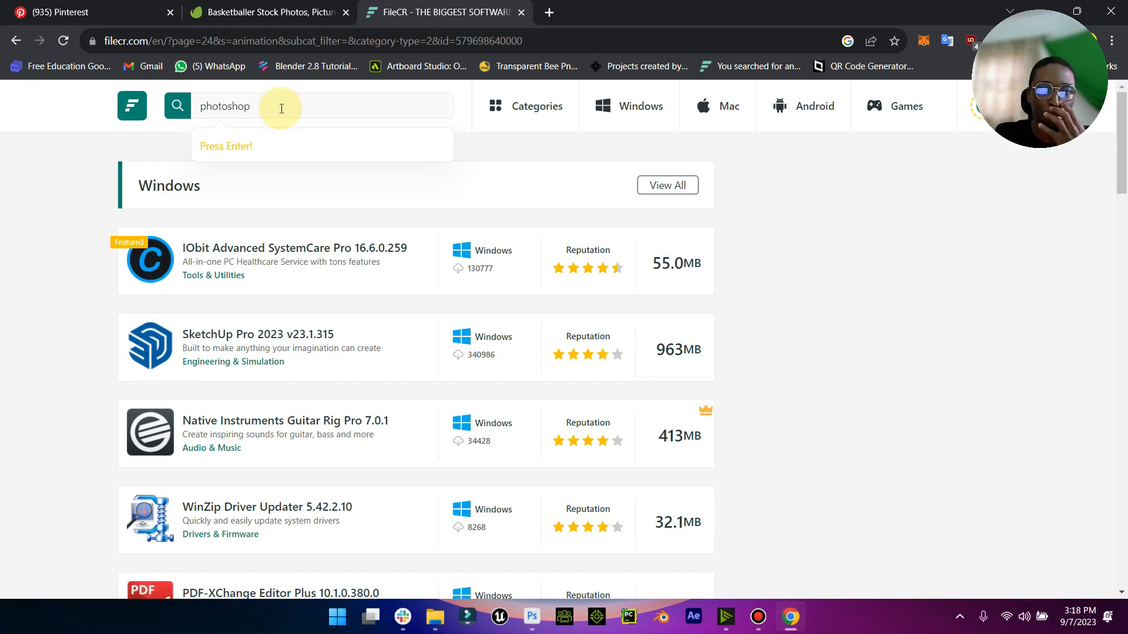
{"action": "key", "text": "Return"}
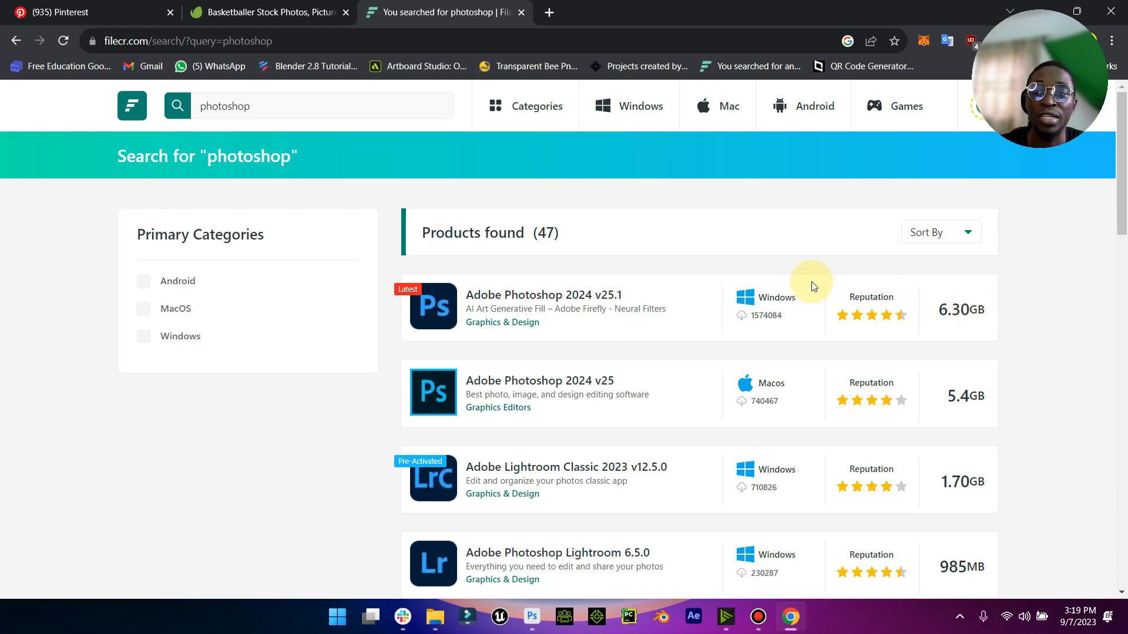
{"action": "left_click", "coordinate": [522, 14]}
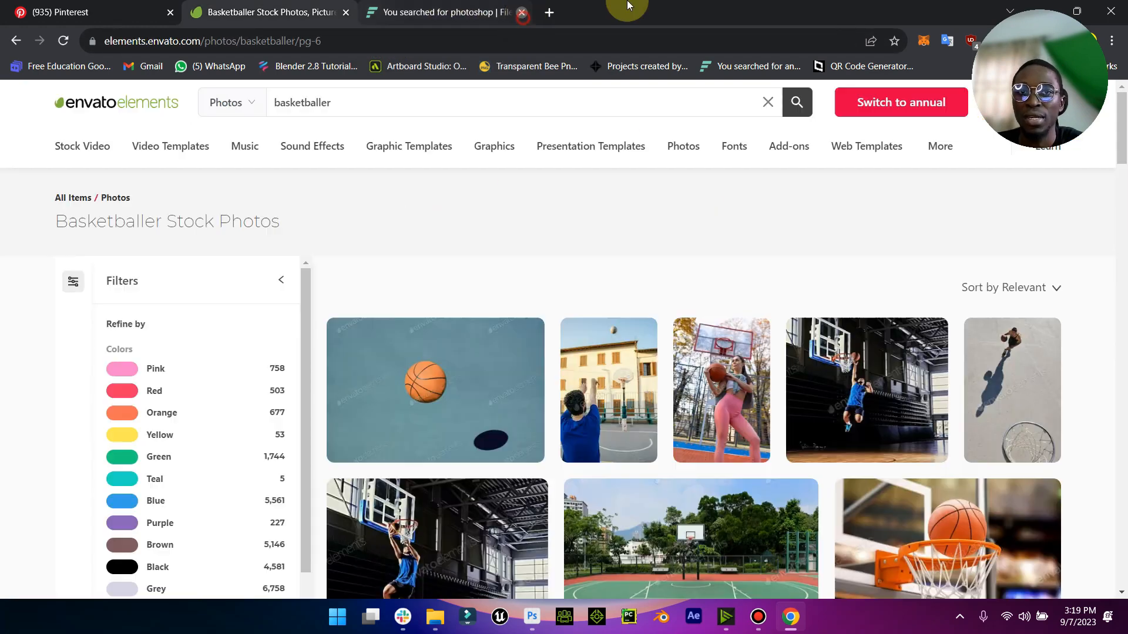
- Switch to Photoshop and select the player dribbling the basketball with the Object Selection tool
{"action": "key", "text": "alt+Tab"}
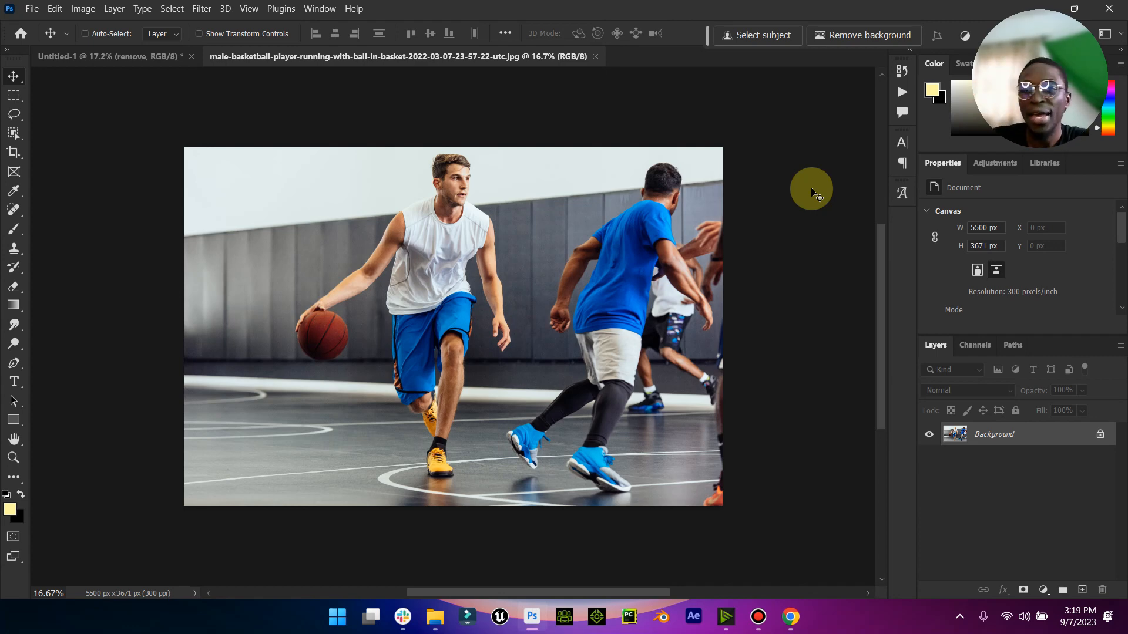
{"action": "left_click", "coordinate": [14, 113]}
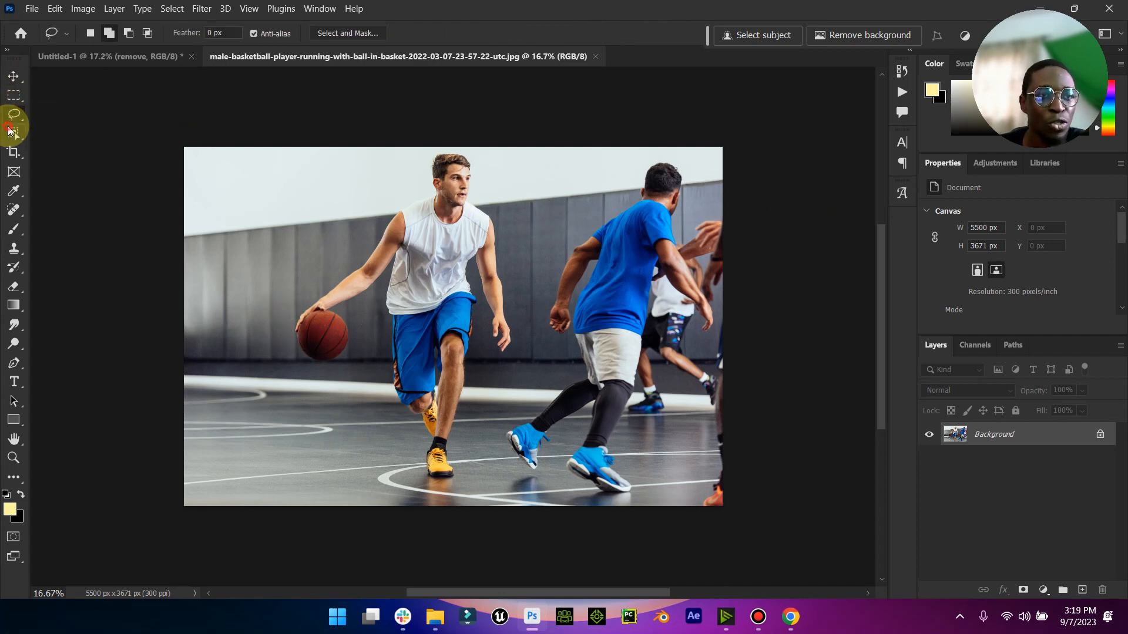
{"action": "left_click", "coordinate": [14, 132]}
{"action": "left_click", "coordinate": [370, 189]}
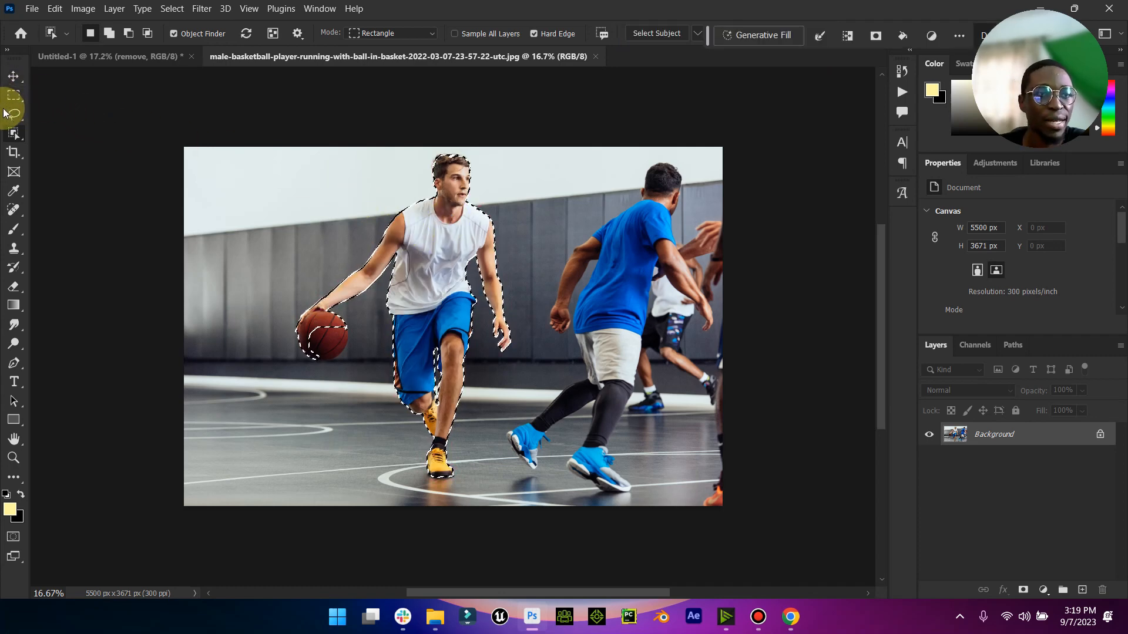
- Add the unselected part of the basketball to the player's selection with the Quick Selection tool
{"action": "left_click_drag", "start_coordinate": [13, 113], "coordinate": [80, 128]}
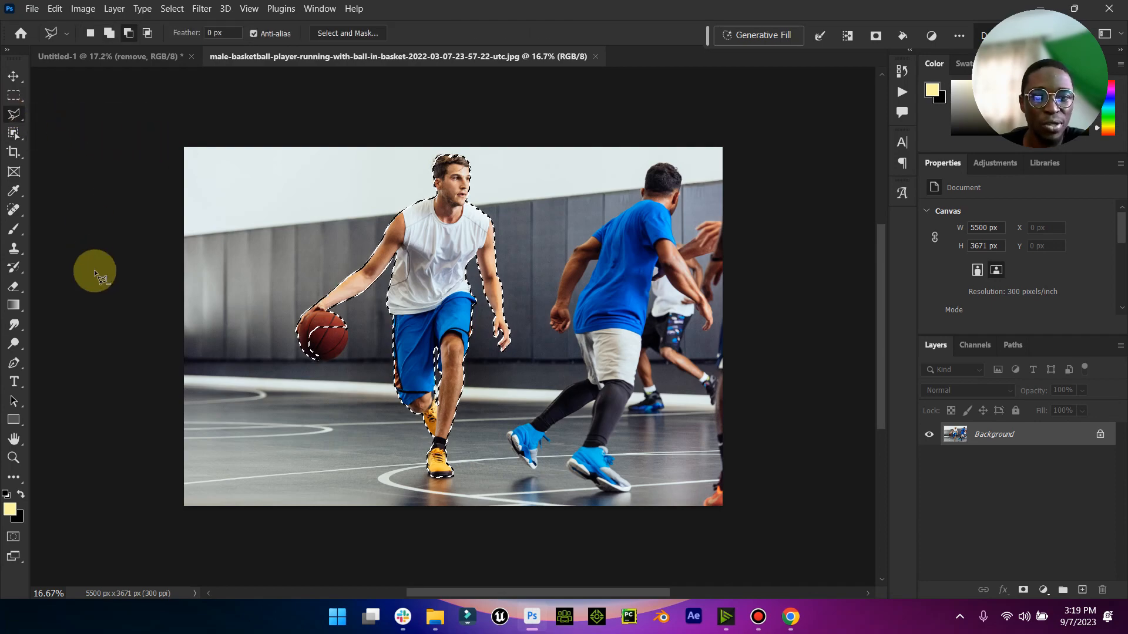
{"action": "left_click", "coordinate": [13, 458]}
{"action": "left_click_drag", "start_coordinate": [294, 338], "coordinate": [387, 330]}
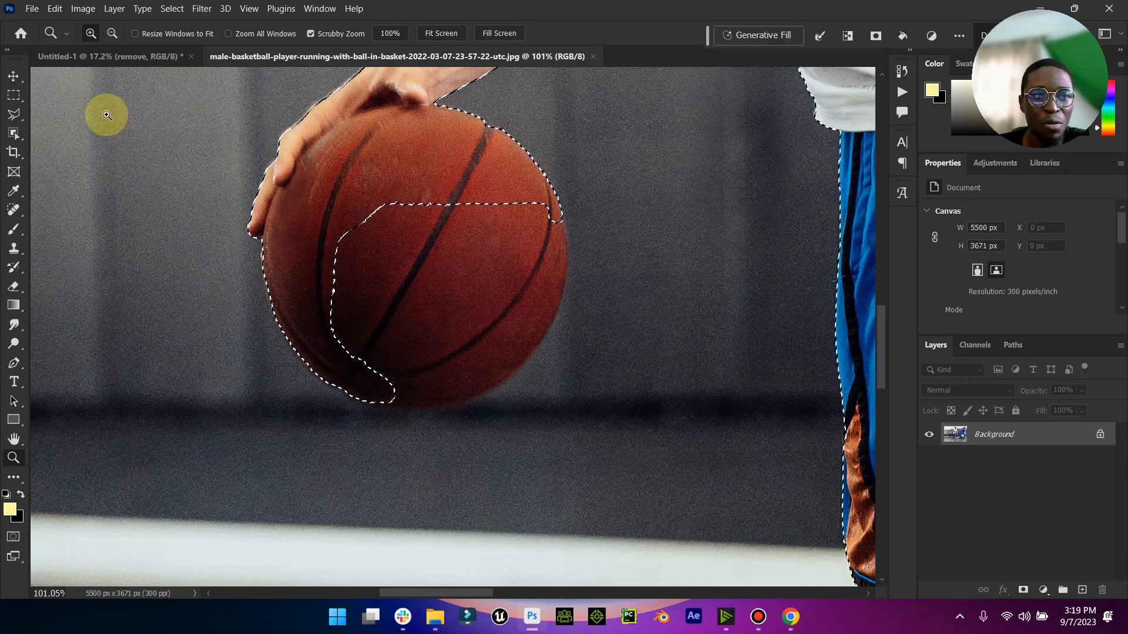
{"action": "left_click_drag", "start_coordinate": [14, 113], "coordinate": [53, 114]}
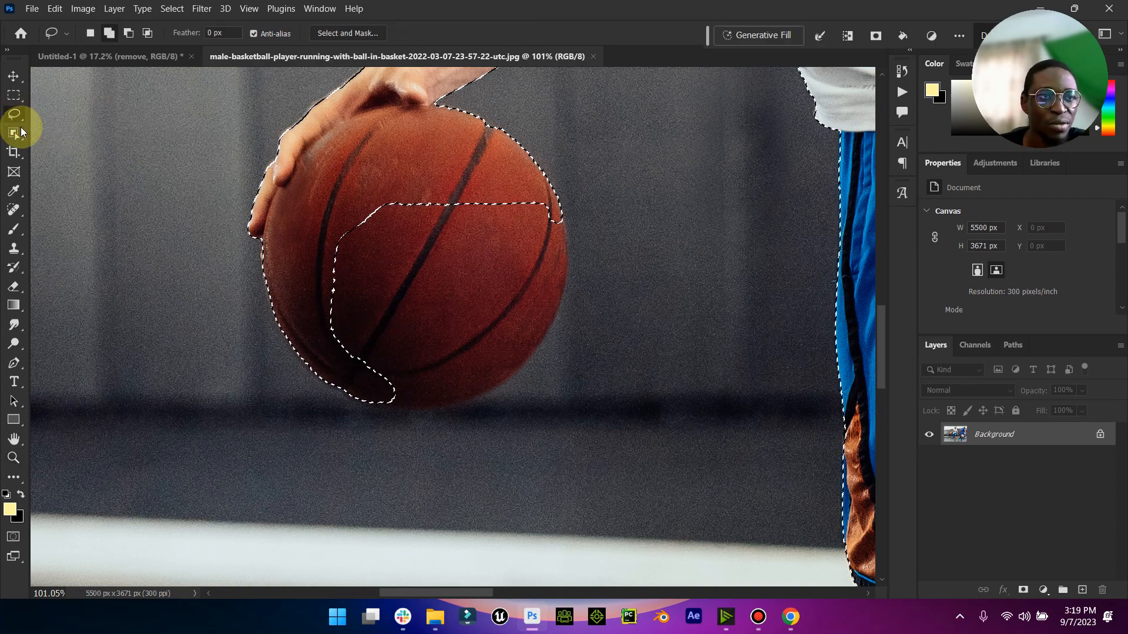
{"action": "right_click", "coordinate": [23, 120]}
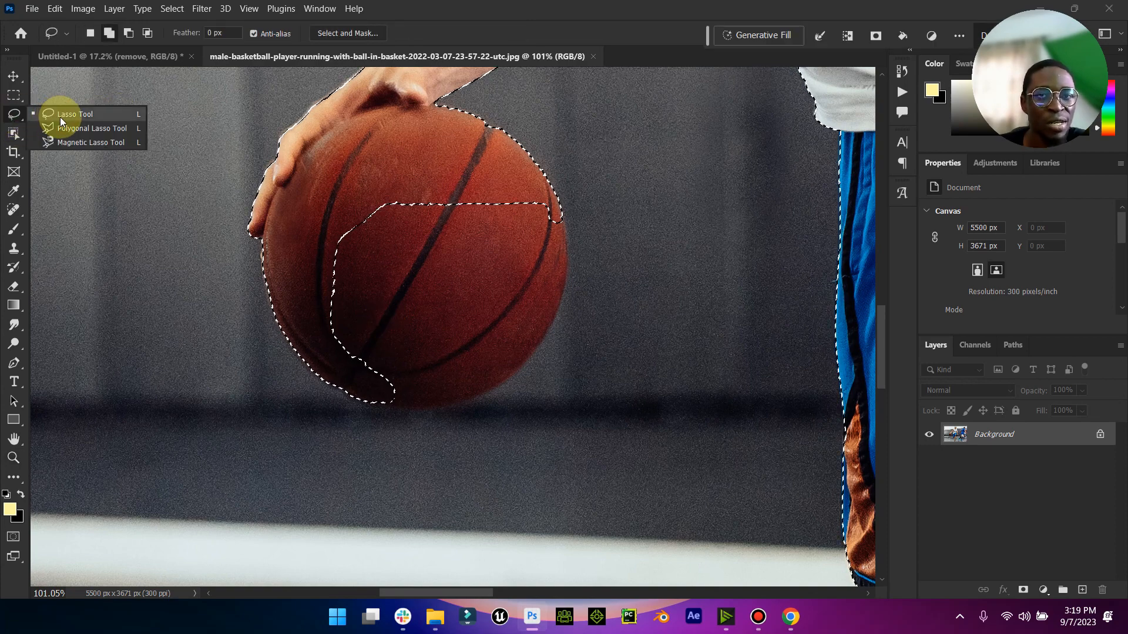
{"action": "left_click_drag", "start_coordinate": [14, 133], "coordinate": [75, 142]}
{"action": "left_click", "coordinate": [113, 33]}
{"action": "mouse_move", "coordinate": [493, 202]}
{"action": "left_mouse_down"}
{"action": "mouse_move", "coordinate": [500, 228]}
{"action": "mouse_move", "coordinate": [520, 224]}
{"action": "mouse_move", "coordinate": [531, 260]}
{"action": "mouse_move", "coordinate": [488, 336]}
{"action": "mouse_move", "coordinate": [527, 297]}
{"action": "mouse_move", "coordinate": [554, 225]}
{"action": "left_mouse_up"}
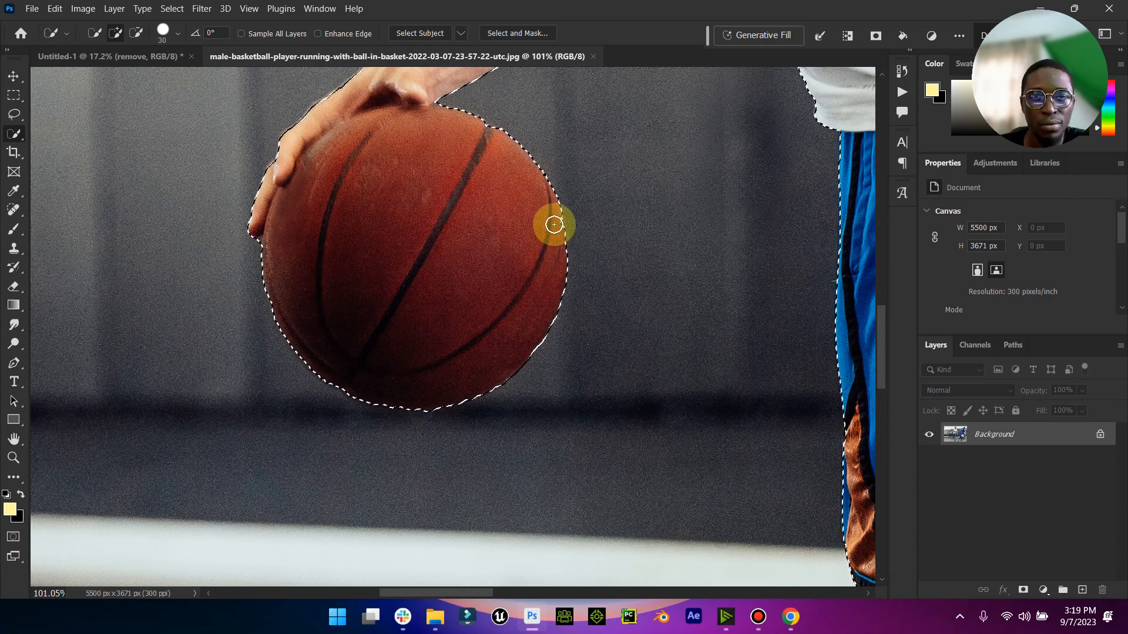
- Subtract the sliver of background between the fingertip and the ball from the selection with the Polygonal Lasso
{"action": "right_click", "coordinate": [13, 134]}
{"action": "right_click", "coordinate": [13, 115]}
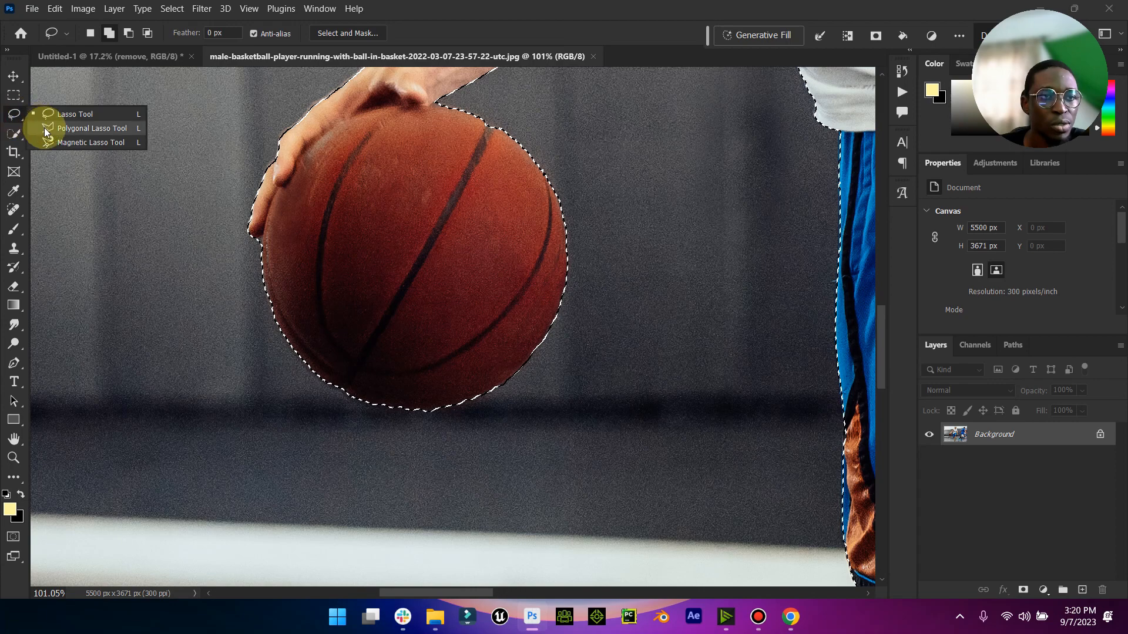
{"action": "left_click", "coordinate": [44, 128]}
{"action": "left_click", "coordinate": [254, 258]}
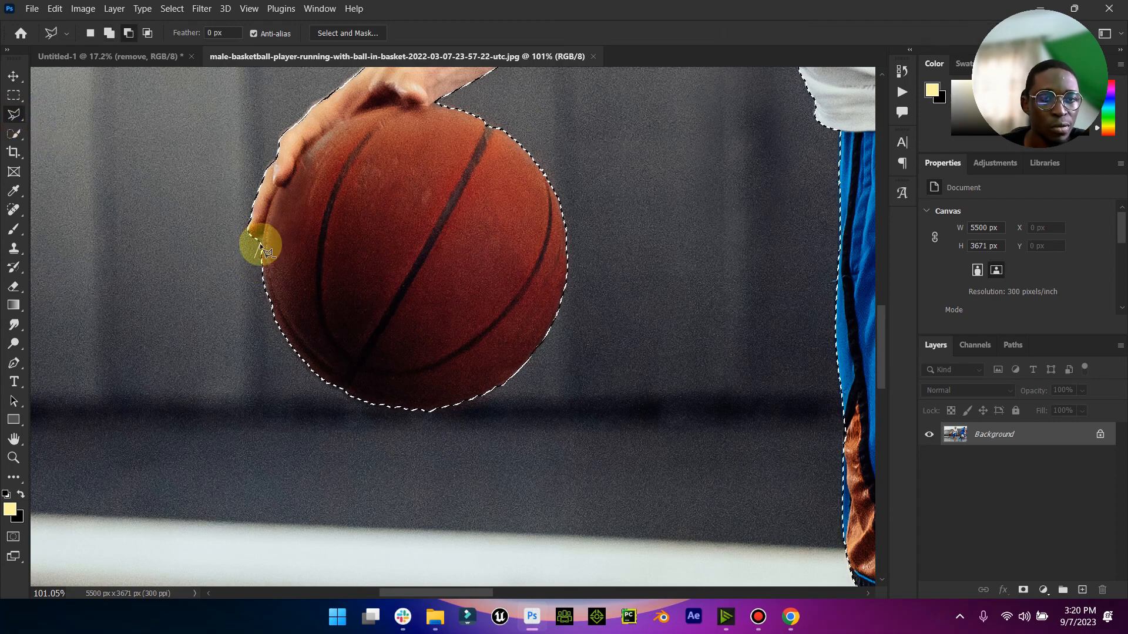
{"action": "left_click", "coordinate": [262, 234]}
{"action": "double_click", "coordinate": [247, 246]}
- Refine the player's selection in Select and Mask with Contrast 16% and Shift Edge -1%, outputting a new layer with layer mask
{"action": "scroll", "coordinate": [328, 201], "scroll_direction": "up", "scroll_amount": 3}
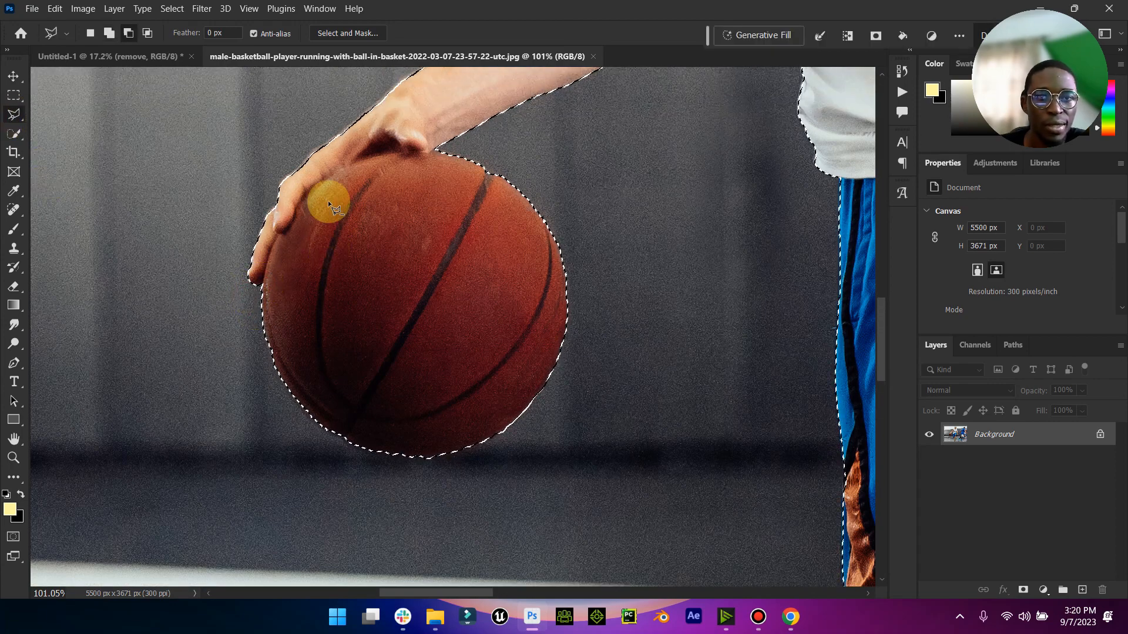
{"action": "scroll", "coordinate": [328, 200], "scroll_direction": "up", "scroll_amount": 5}
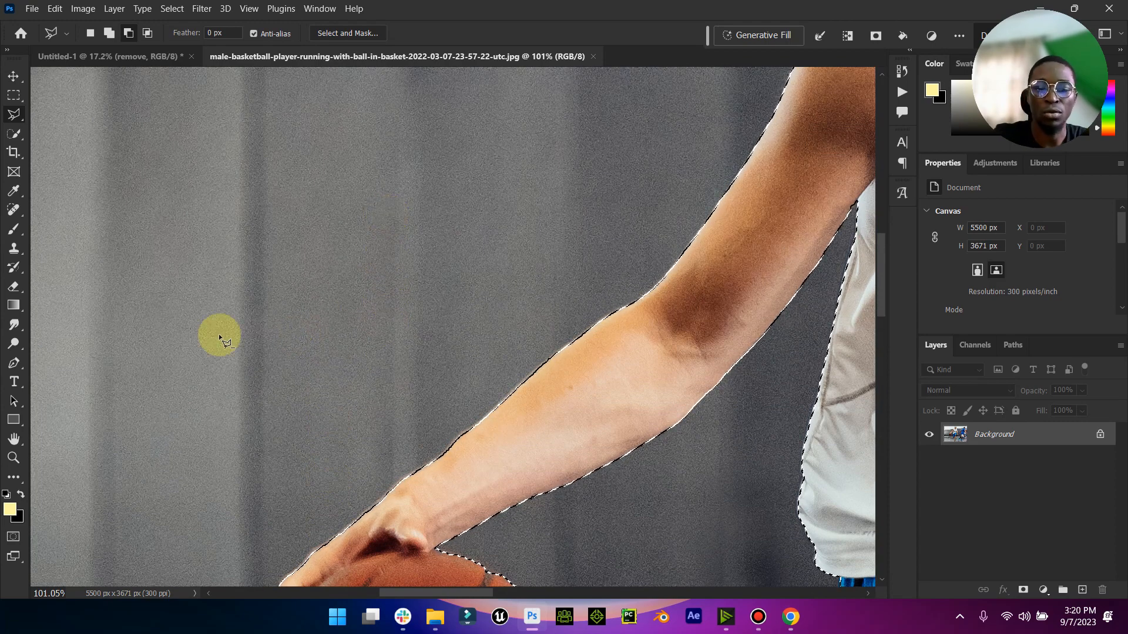
{"action": "key", "text": "shift"}
{"action": "key", "text": "shift+F12"}
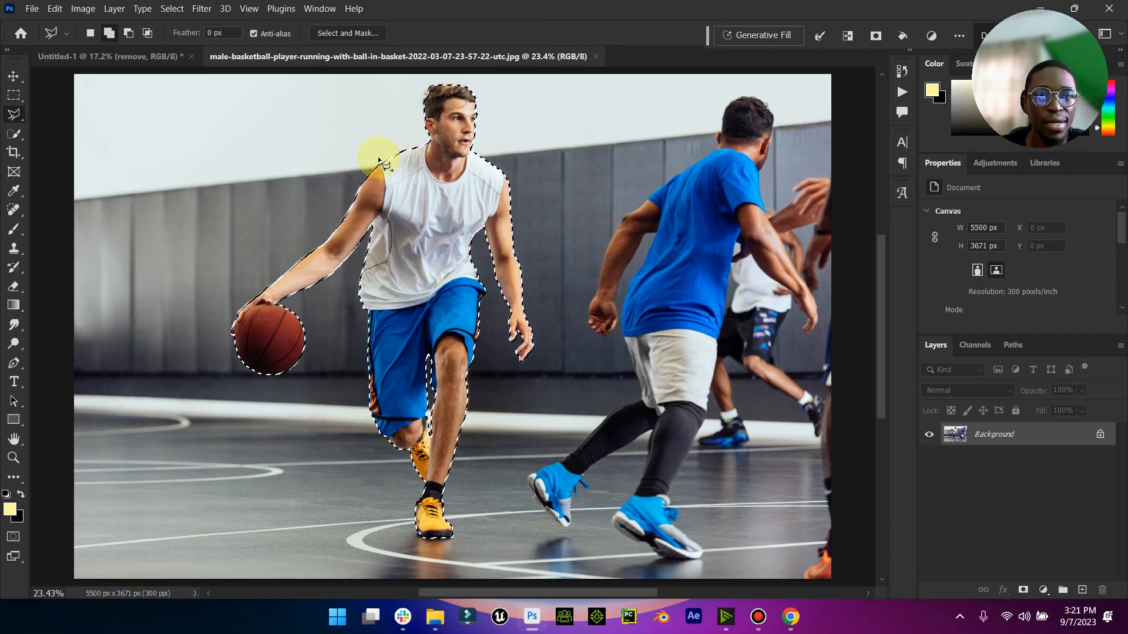
{"action": "left_click", "coordinate": [347, 33]}
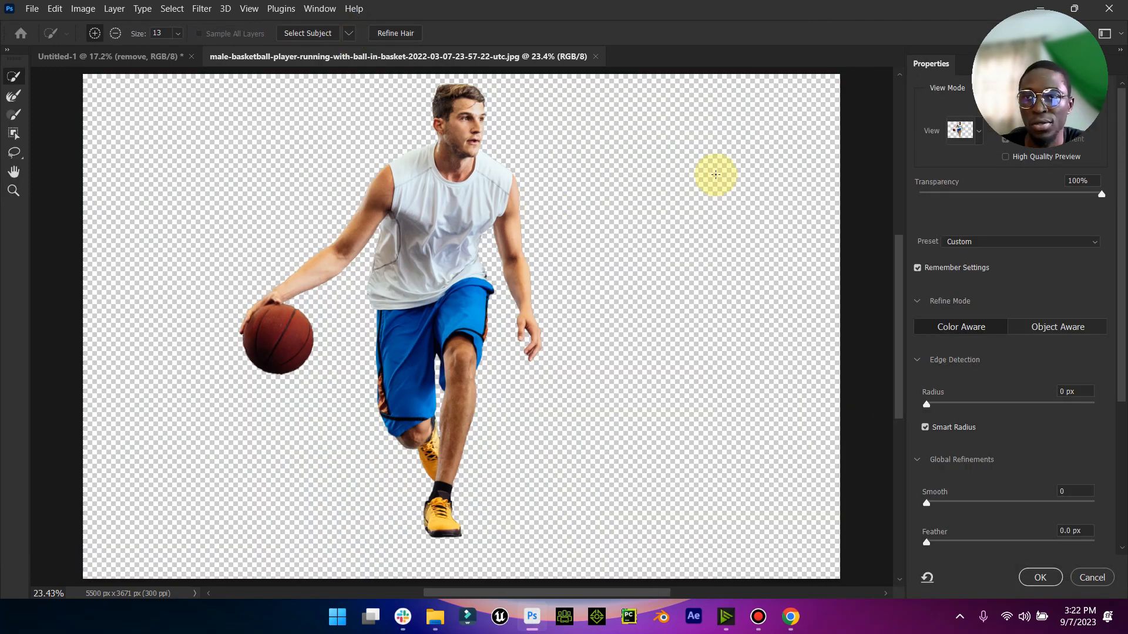
{"action": "left_click_drag", "start_coordinate": [1115, 245], "coordinate": [1115, 396]}
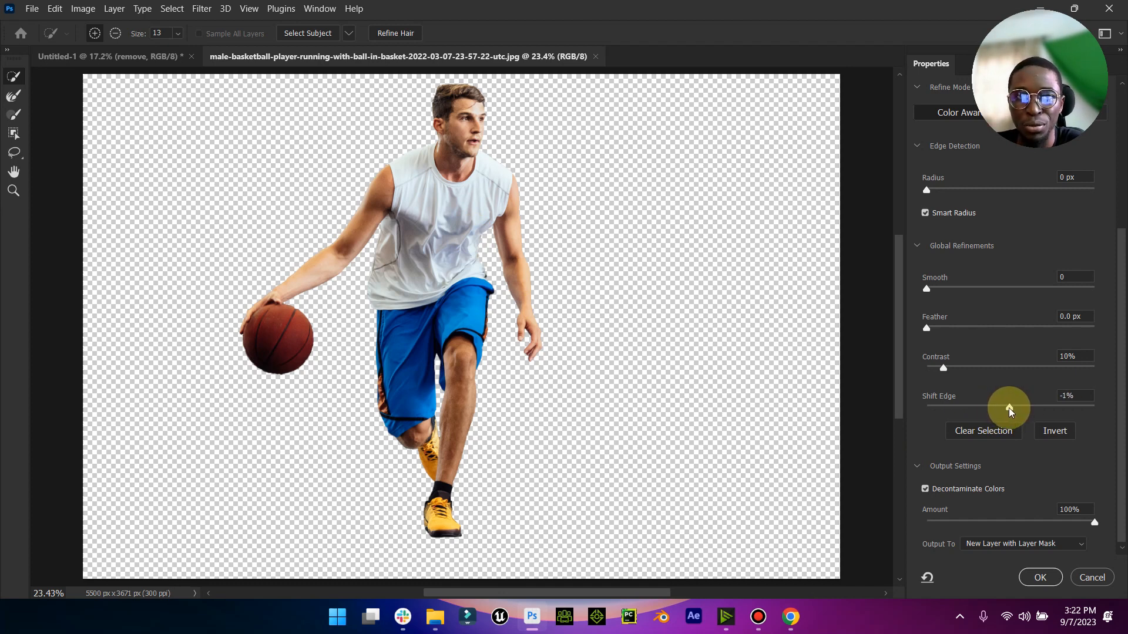
{"action": "left_click", "coordinate": [1009, 409]}
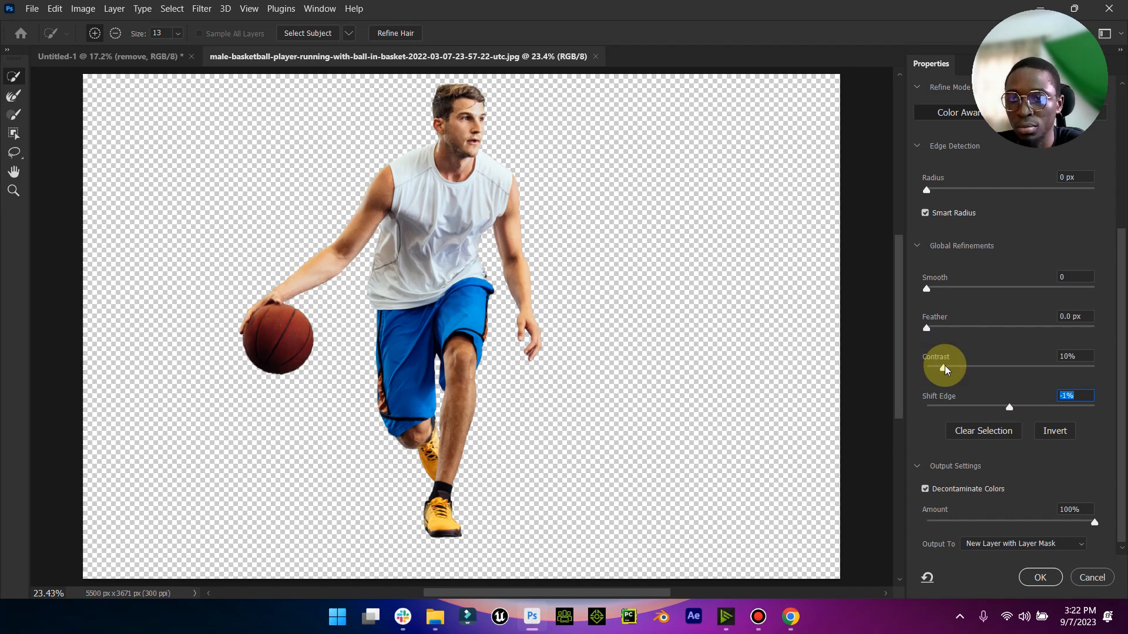
{"action": "left_click_drag", "start_coordinate": [956, 369], "coordinate": [953, 370]}
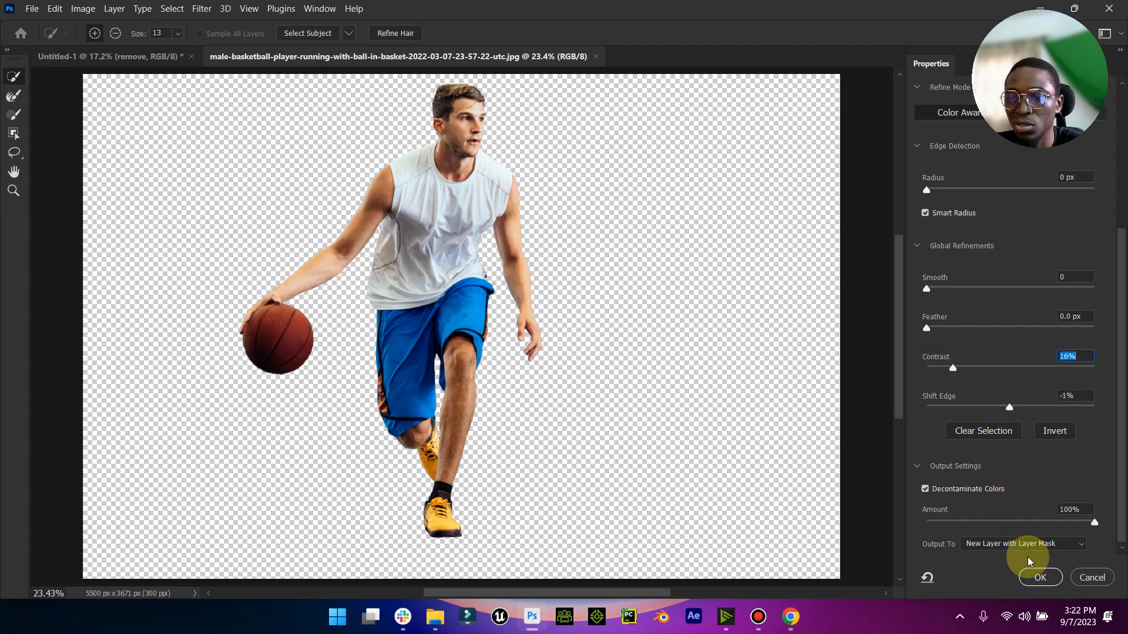
{"action": "left_click", "coordinate": [1028, 572]}
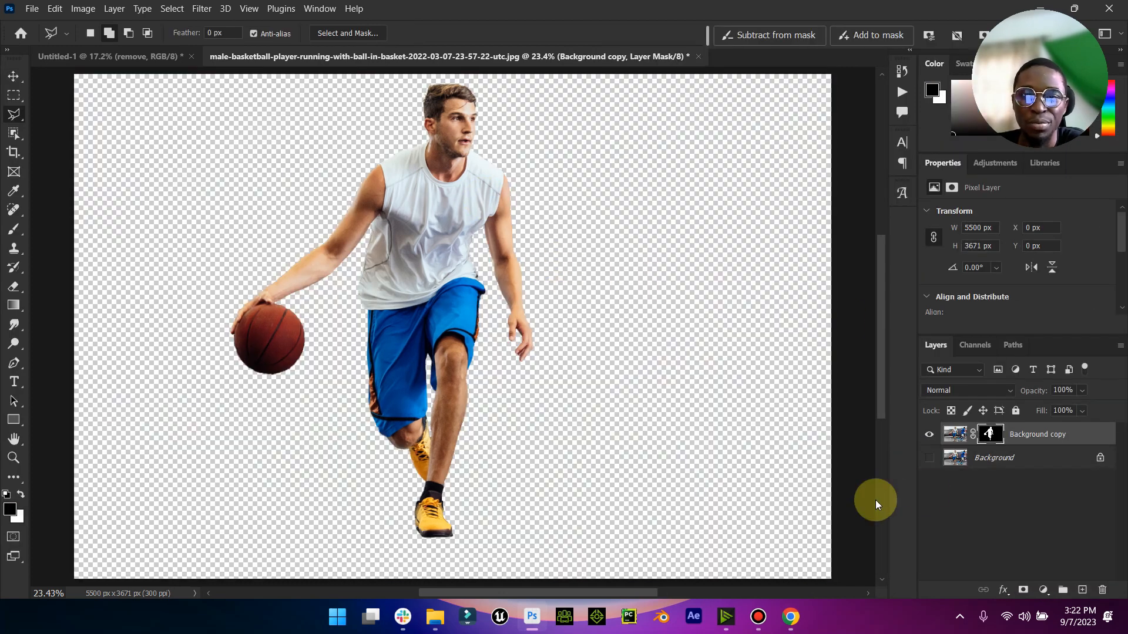
- Show the original Background layer again and apply the layer mask on the Background copy layer
{"action": "left_click", "coordinate": [928, 464]}
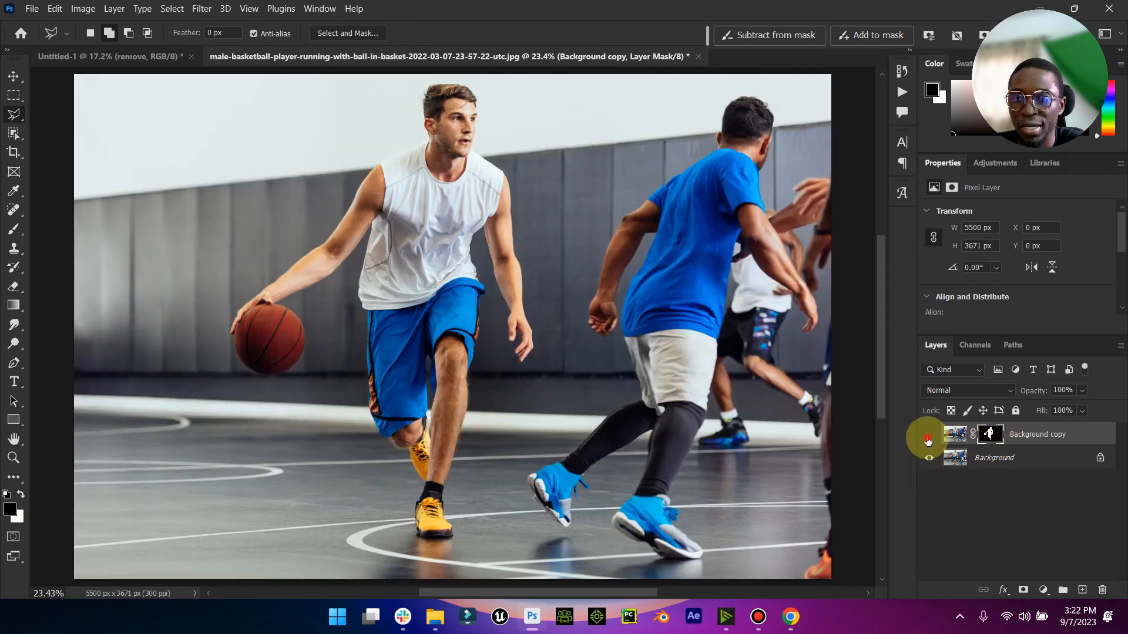
{"action": "left_click", "coordinate": [989, 437]}
{"action": "right_click", "coordinate": [987, 437]}
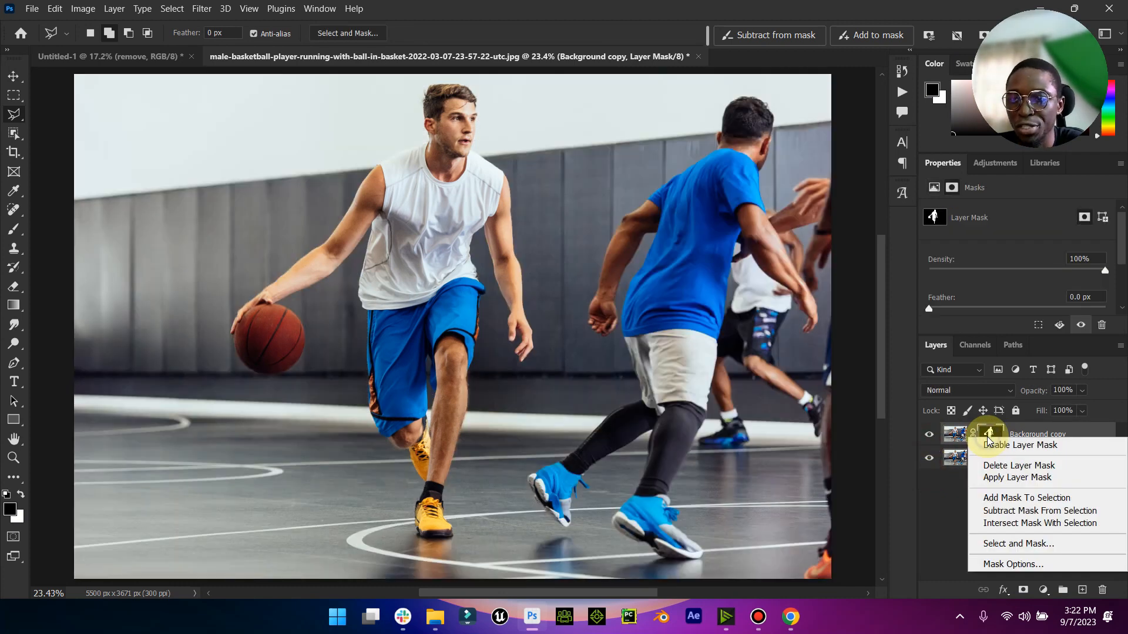
{"action": "right_click", "coordinate": [988, 437]}
{"action": "left_click", "coordinate": [997, 477]}
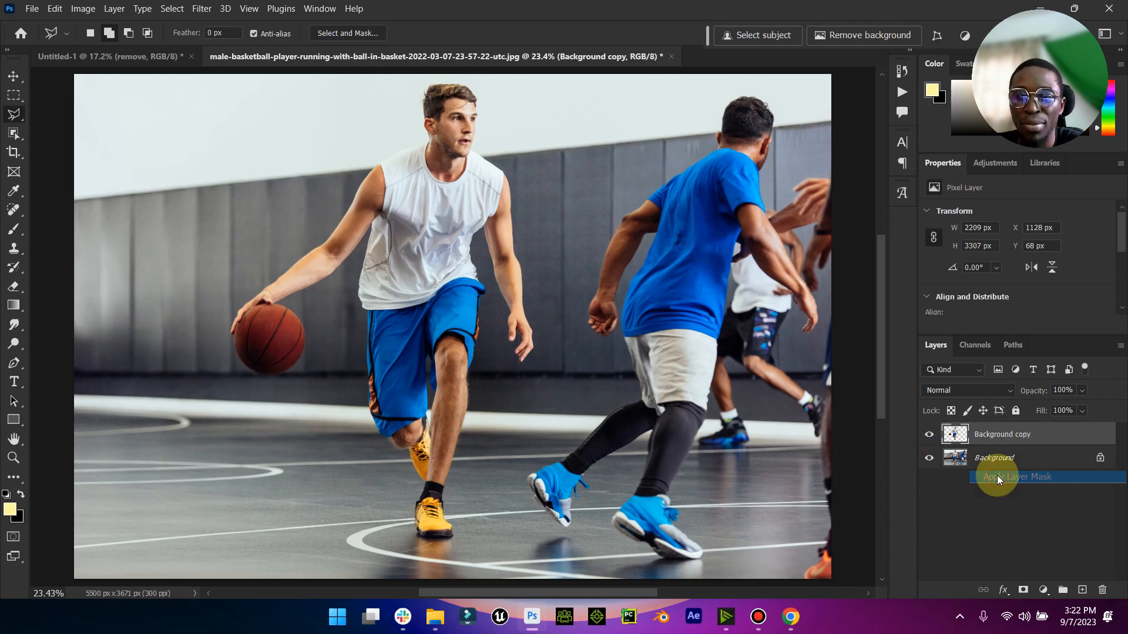
- Move the cut-out player into the Untitled-1 document and place him on the court at about X 763 px, Y 1208 px
{"action": "left_click", "coordinate": [13, 74]}
{"action": "left_click_drag", "start_coordinate": [433, 104], "coordinate": [164, 58]}
{"action": "left_click_drag", "start_coordinate": [429, 242], "coordinate": [473, 319]}
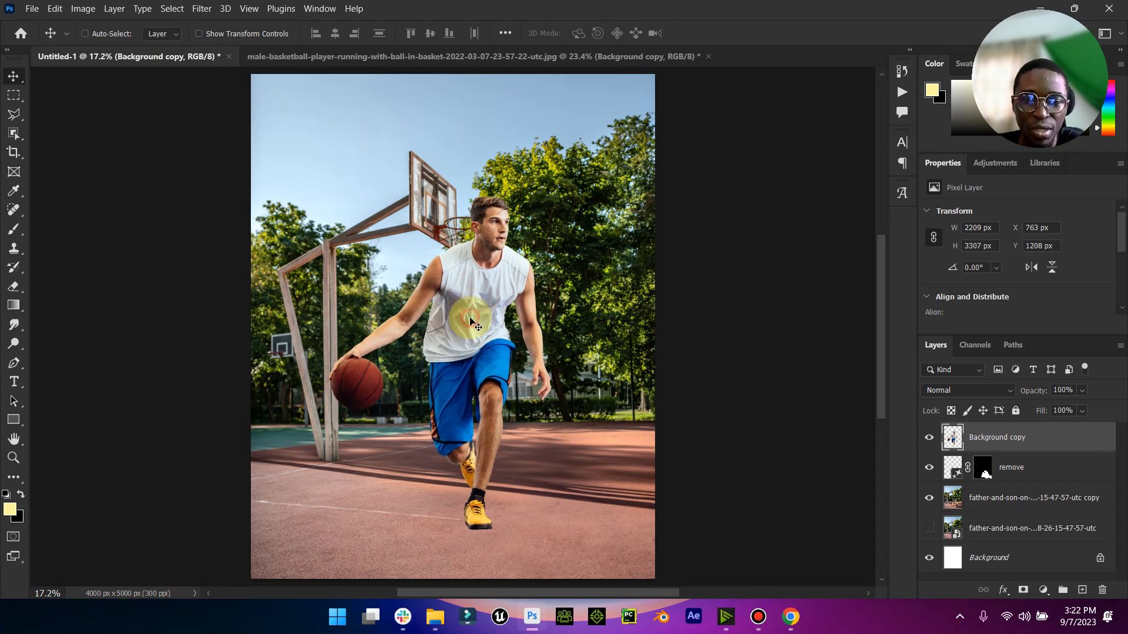
{"action": "left_click", "coordinate": [213, 34]}
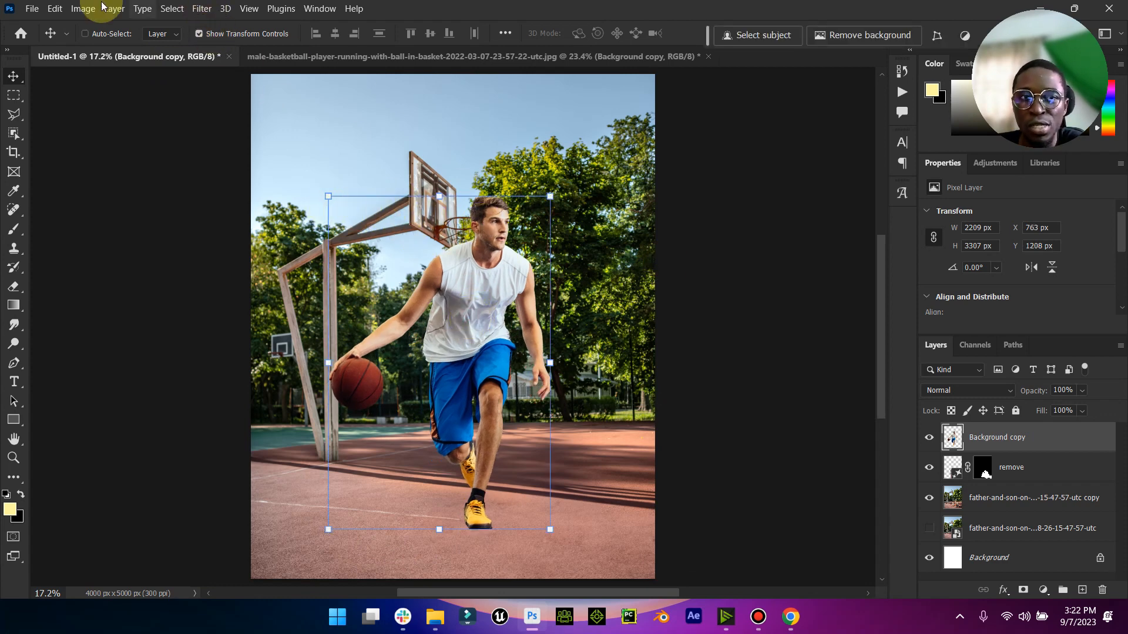
{"action": "left_click", "coordinate": [211, 33]}
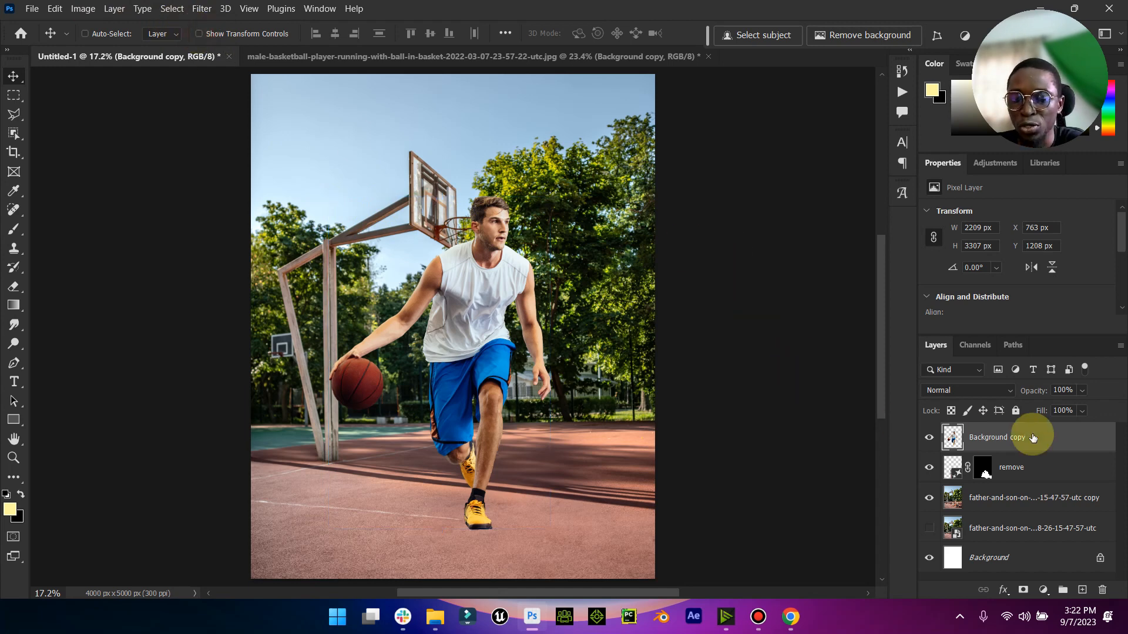
- Hide the player layer and scale the "remove" and father-and-son copy layers together to 125.03%, shifting them slightly upward
{"action": "left_click", "coordinate": [929, 438]}
{"action": "left_click", "coordinate": [1028, 473]}
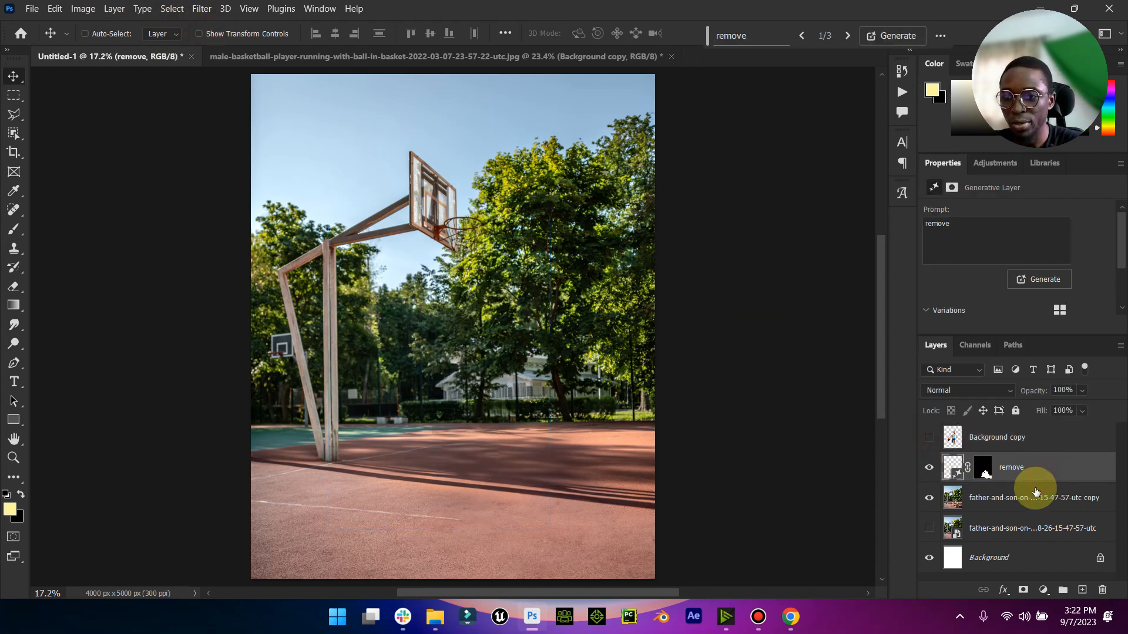
{"action": "left_click", "coordinate": [1030, 500], "text": "shift"}
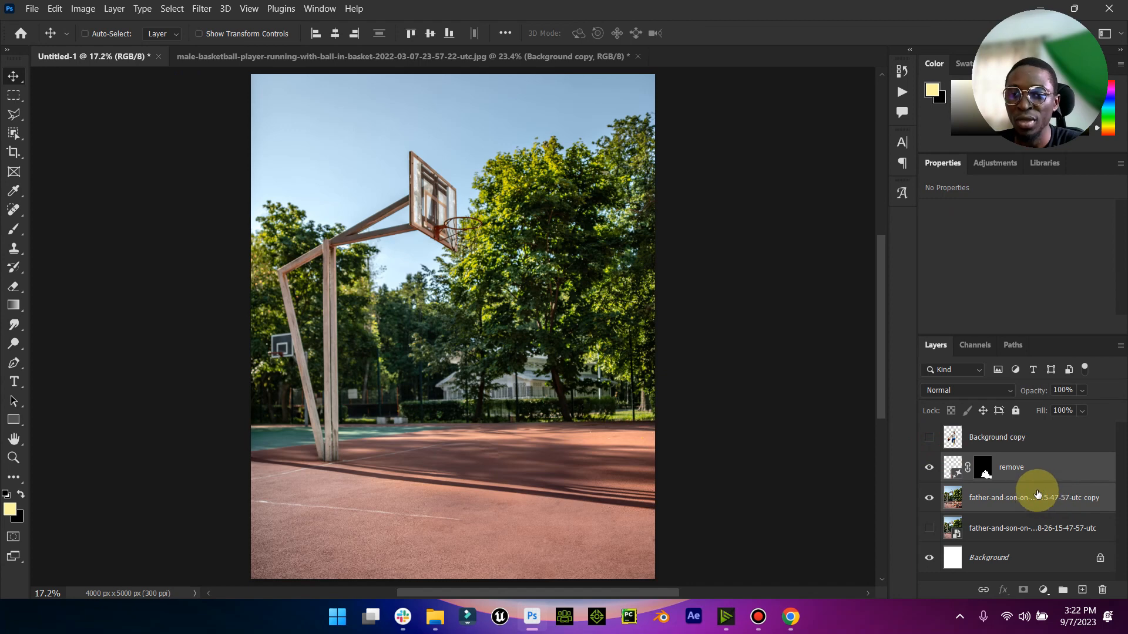
{"action": "left_click", "coordinate": [226, 34]}
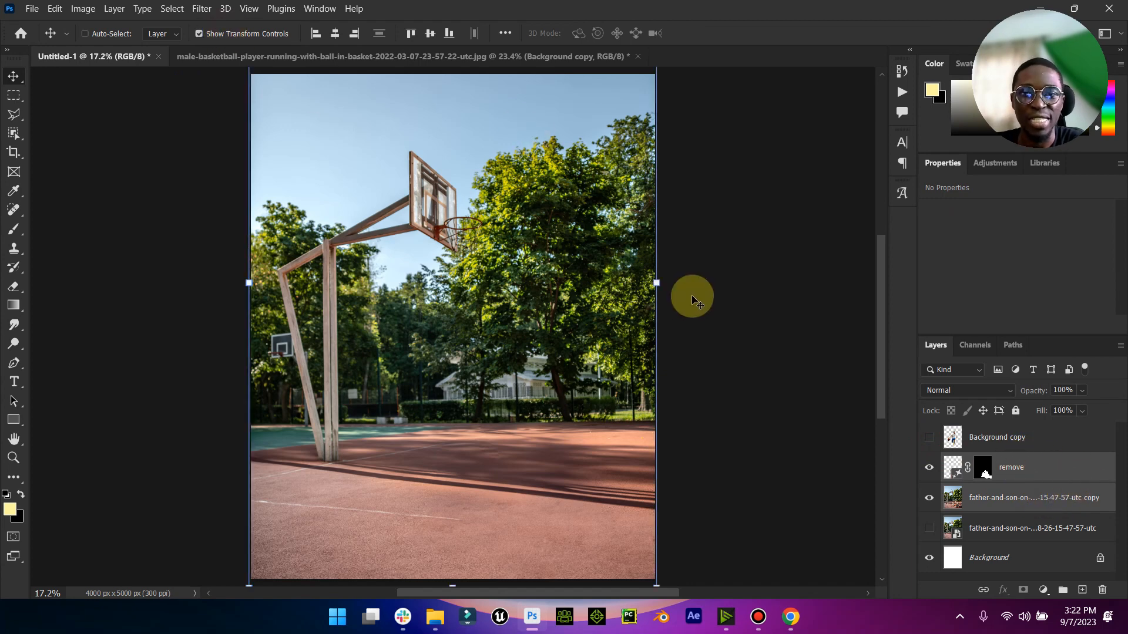
{"action": "left_click_drag", "start_coordinate": [658, 281], "coordinate": [712, 266]}
{"action": "left_click_drag", "start_coordinate": [604, 403], "coordinate": [612, 376]}
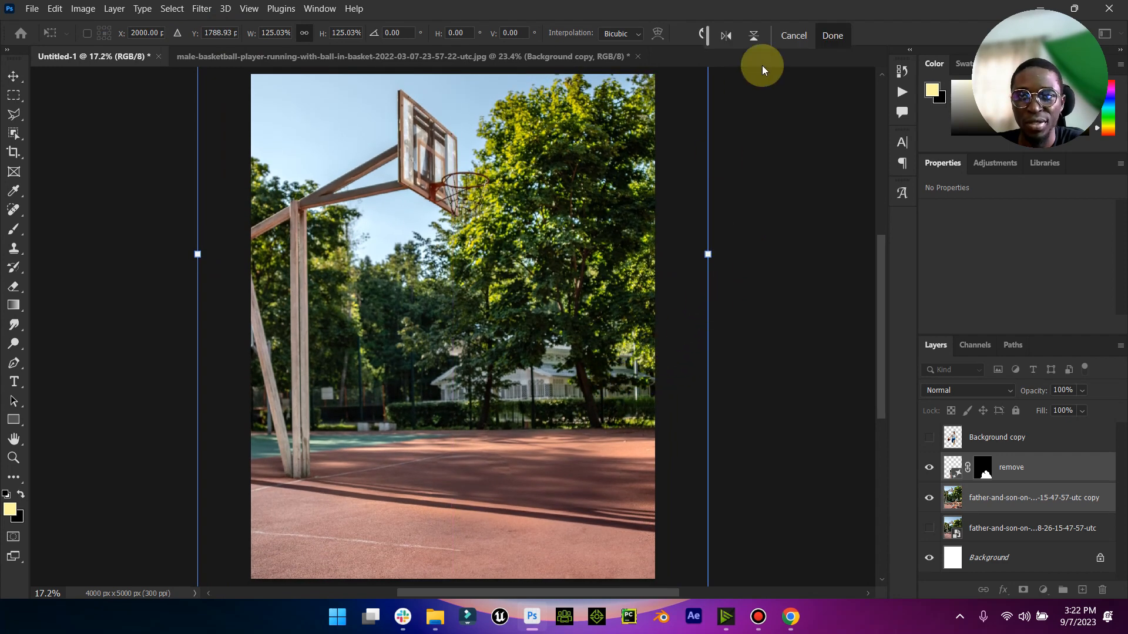
{"action": "left_click", "coordinate": [833, 36]}
{"action": "left_click", "coordinate": [225, 36]}
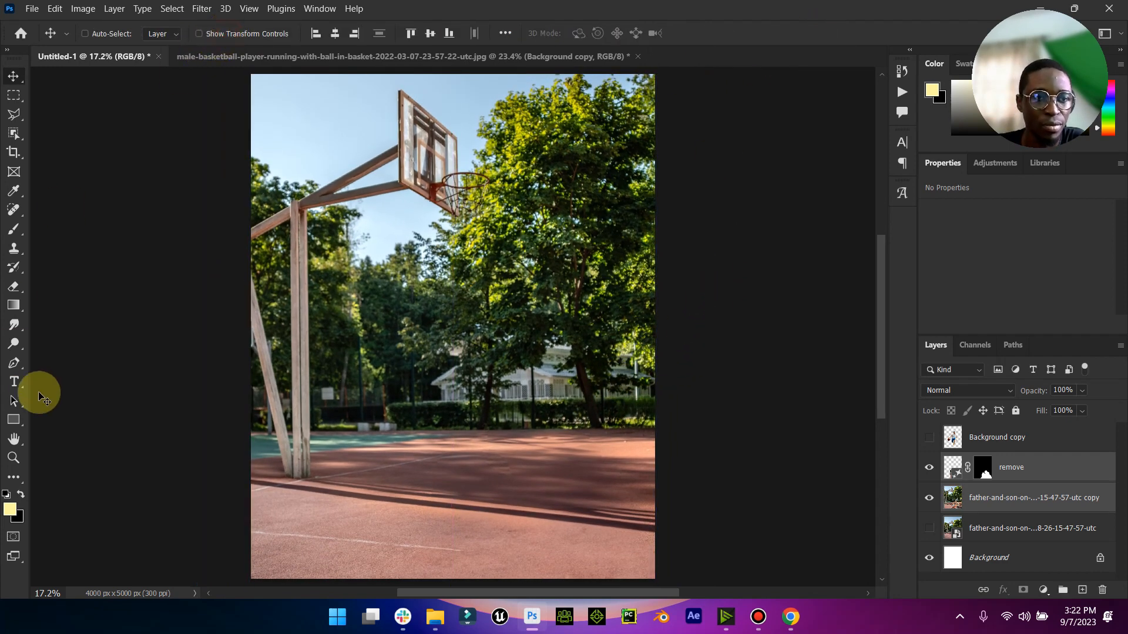
{"action": "left_click", "coordinate": [16, 439]}
{"action": "left_click", "coordinate": [14, 458]}
{"action": "mouse_move", "coordinate": [413, 404]}
{"action": "left_mouse_down"}
{"action": "mouse_move", "coordinate": [390, 403]}
{"action": "mouse_move", "coordinate": [399, 401]}
{"action": "left_mouse_up"}
{"action": "left_click", "coordinate": [13, 77]}
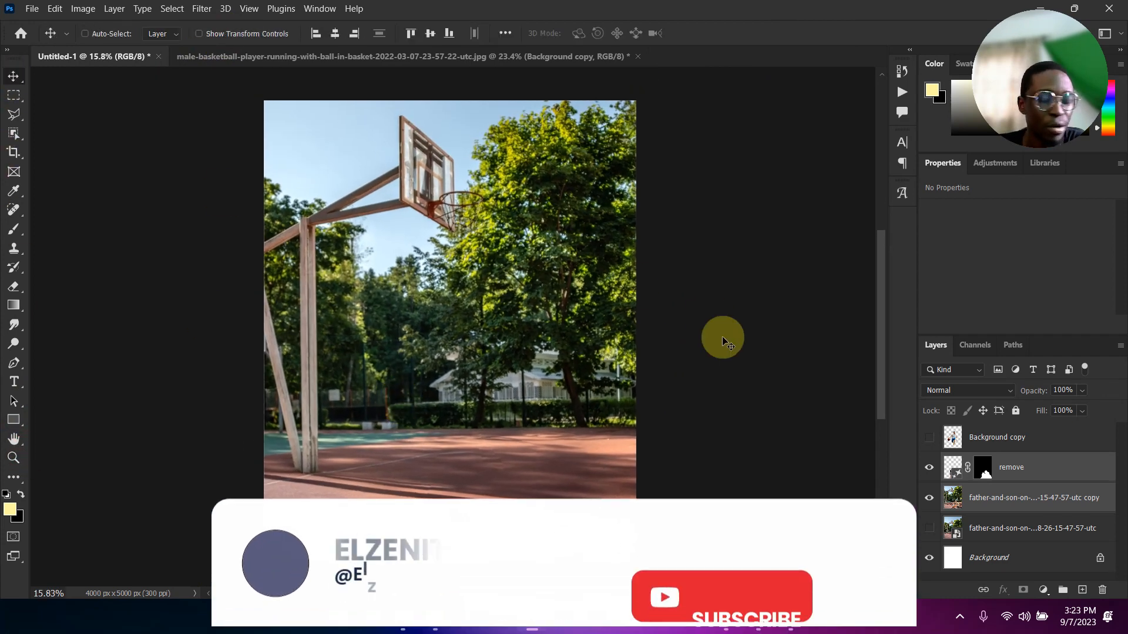
- Show the player's Background copy layer again and rename it BBoy
{"action": "left_click", "coordinate": [929, 437]}
{"action": "double_click", "coordinate": [981, 438]}
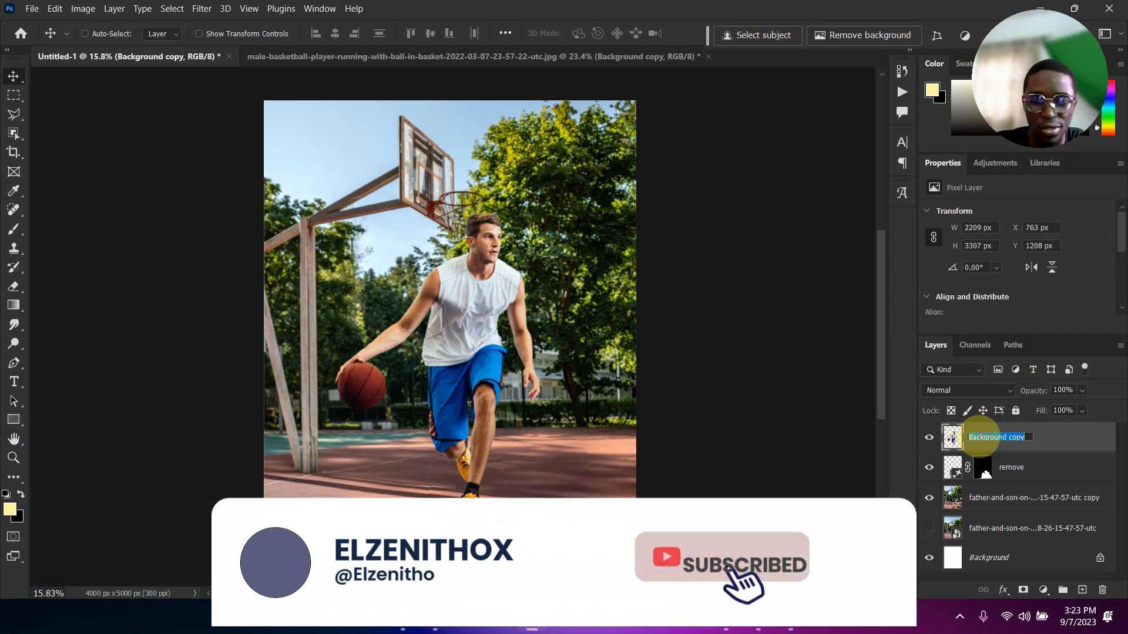
{"action": "key", "text": "Caps_Lock"}
{"action": "type", "text": "B"}
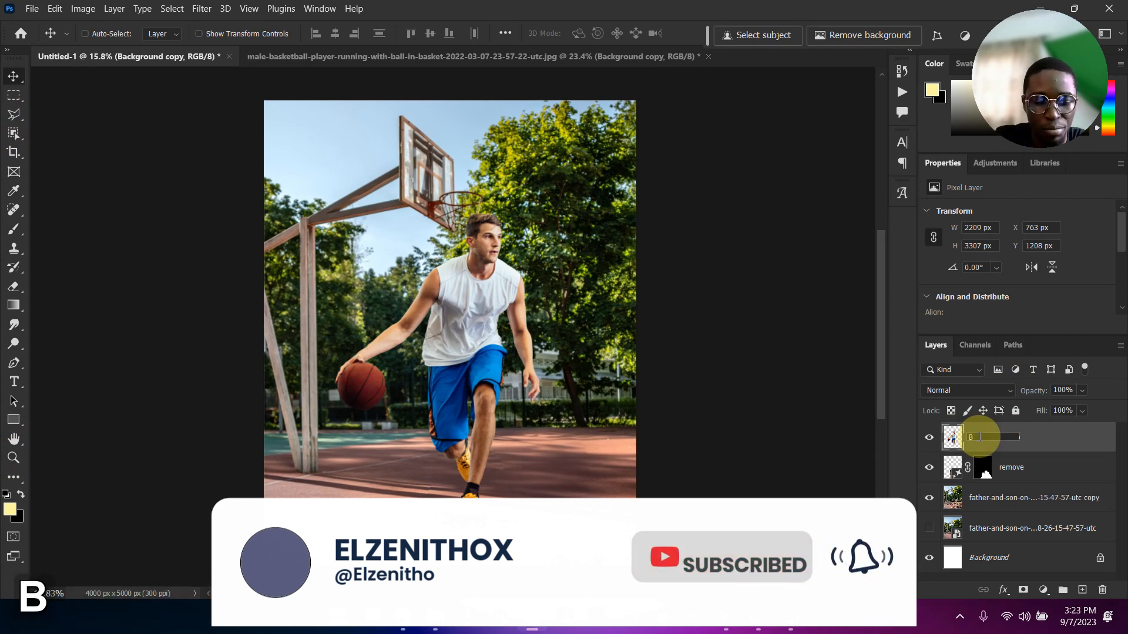
{"action": "type", "text": "Boy"}
{"action": "key", "text": "Return"}
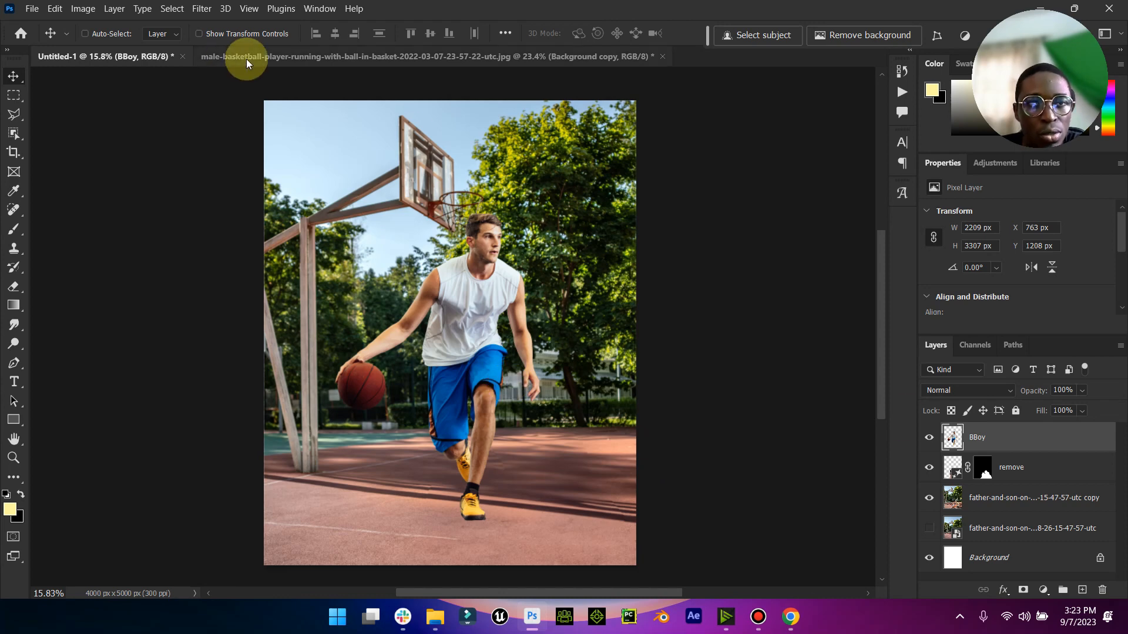
- Scale the BBoy layer down to about 1775 x 2656 px and place it at about X 1111 px, Y 2009 px
{"action": "left_click", "coordinate": [233, 35]}
{"action": "left_click_drag", "start_coordinate": [541, 213], "coordinate": [534, 274]}
{"action": "left_click_drag", "start_coordinate": [360, 265], "coordinate": [372, 282]}
{"action": "left_click_drag", "start_coordinate": [471, 317], "coordinate": [466, 327]}
{"action": "left_click", "coordinate": [841, 36]}
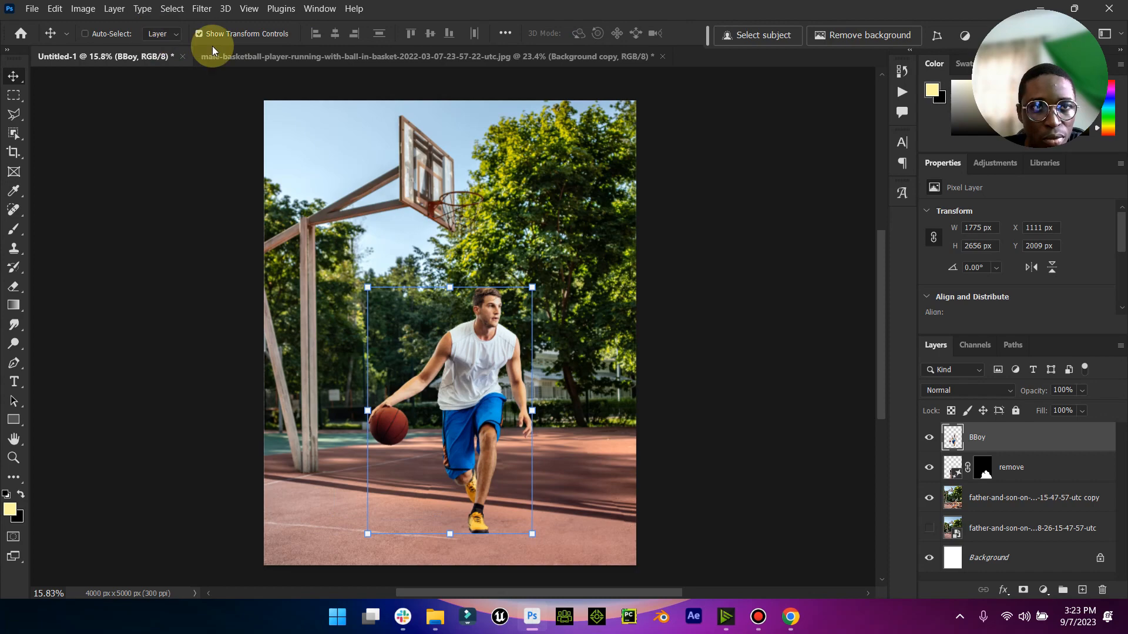
- Move the BBoy player slightly lower on the court, to about Y 2073 px
{"action": "left_click", "coordinate": [18, 457]}
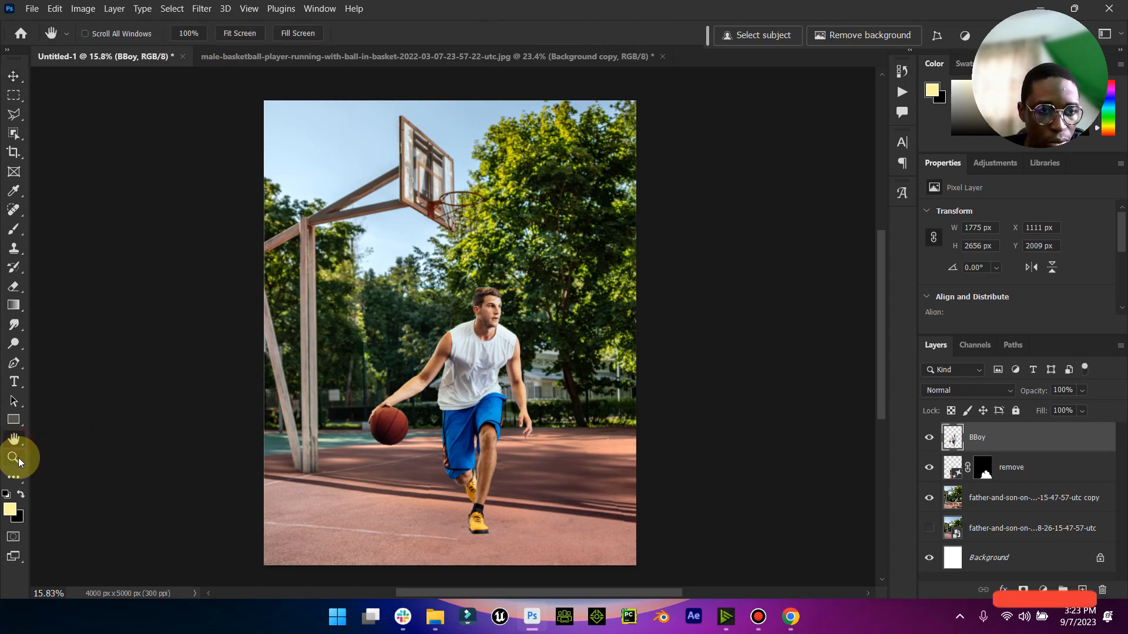
{"action": "left_click_drag", "start_coordinate": [496, 315], "coordinate": [540, 308]}
{"action": "key", "text": "ctrl+0"}
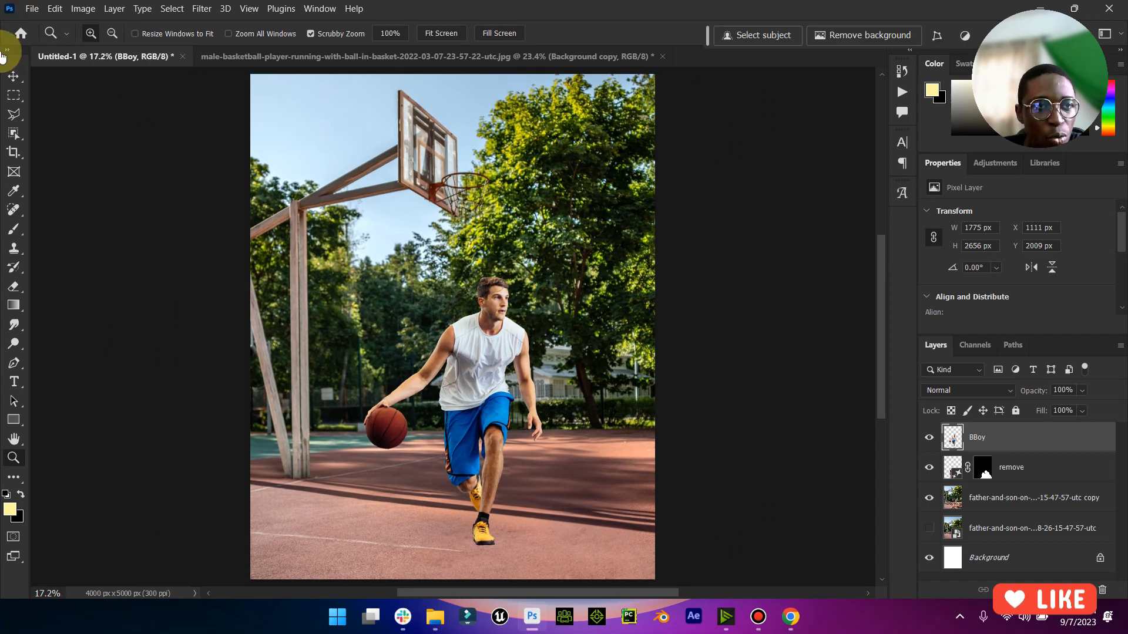
{"action": "left_click", "coordinate": [13, 75]}
{"action": "left_click_drag", "start_coordinate": [495, 387], "coordinate": [517, 367]}
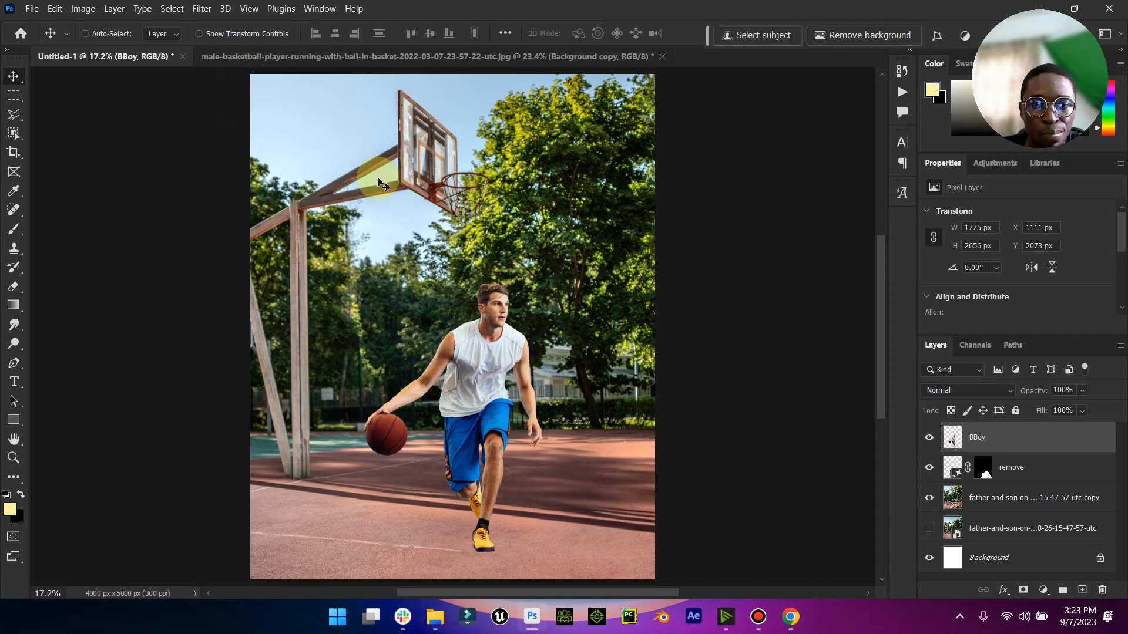
- Close the male-basketball-player document without saving and open the african-friends-playing-basketball image from Downloads in Adobe Photoshop 2024
{"action": "left_click", "coordinate": [661, 57]}
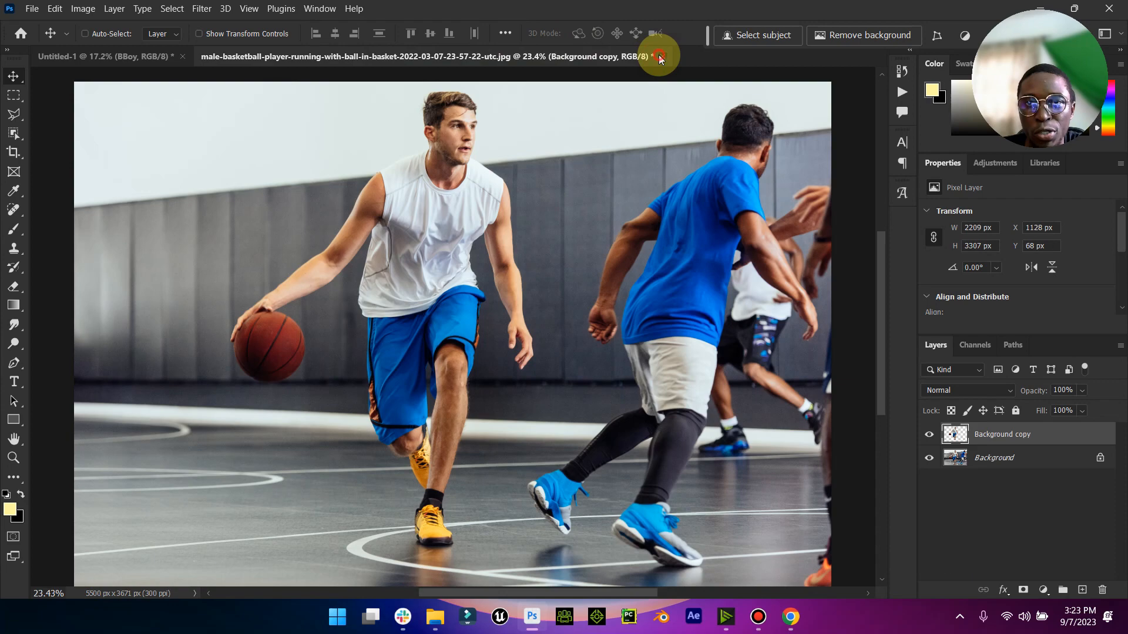
{"action": "left_click", "coordinate": [580, 240]}
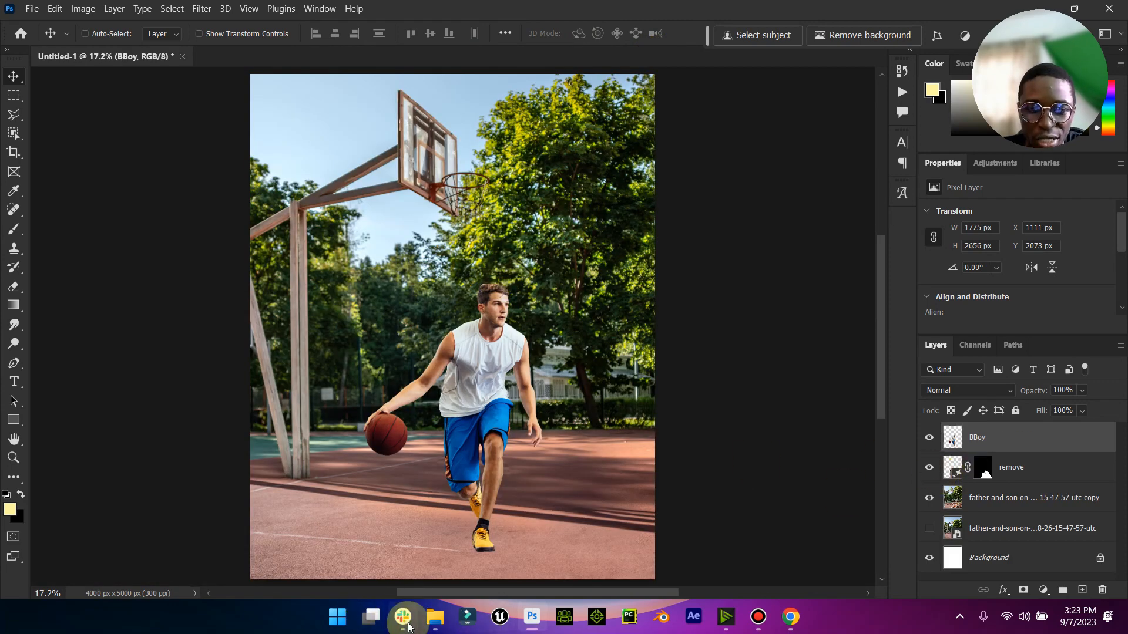
{"action": "mouse_move", "coordinate": [435, 616]}
{"action": "left_click", "coordinate": [379, 558]}
{"action": "left_click", "coordinate": [414, 171]}
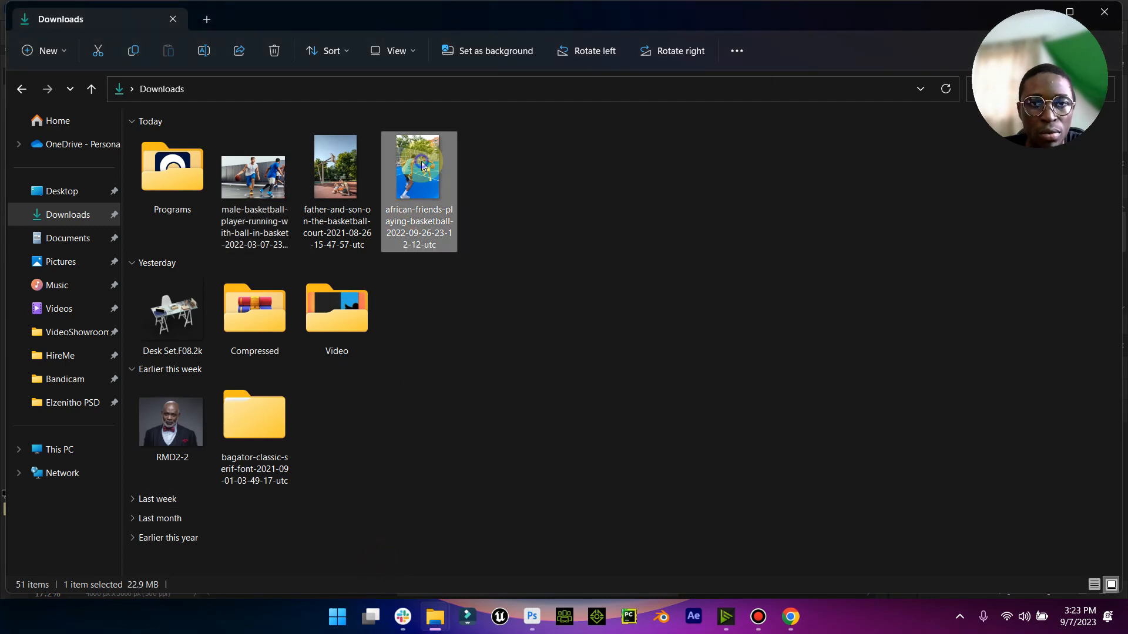
{"action": "right_click", "coordinate": [419, 170]}
{"action": "mouse_move", "coordinate": [611, 234]}
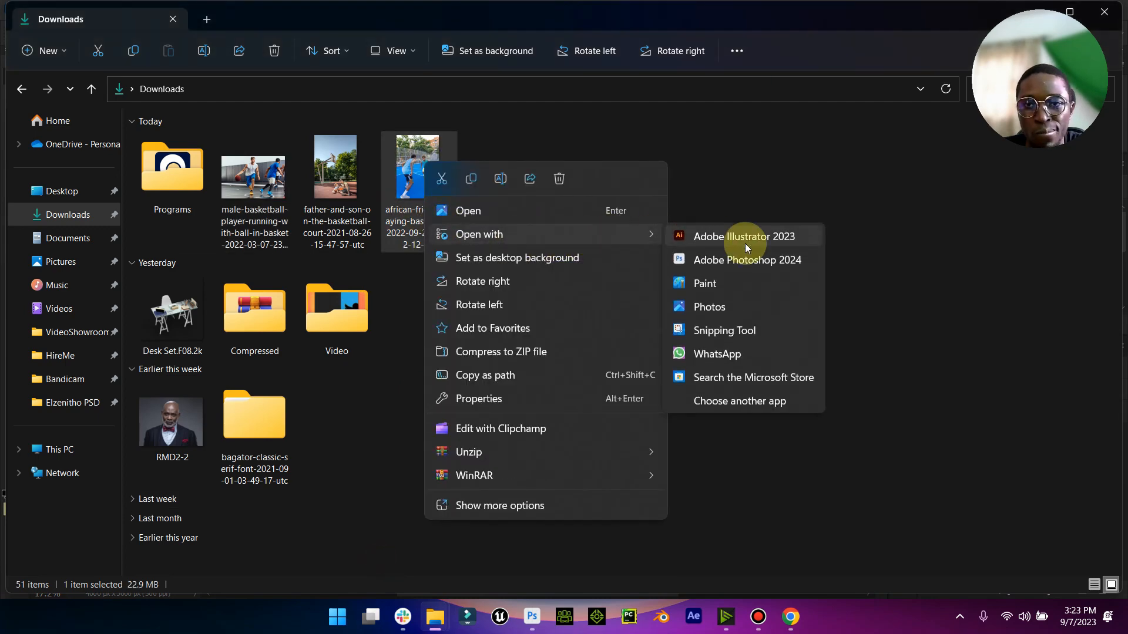
{"action": "left_click", "coordinate": [740, 255]}
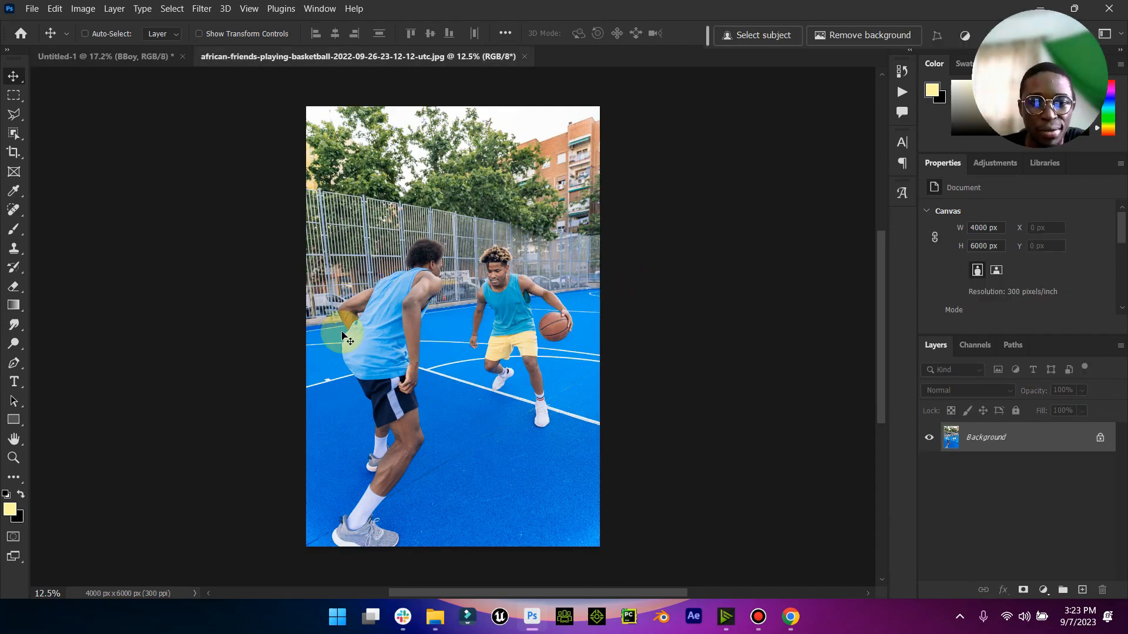
- Select the foreground player in the light-blue jersey with the Object Selection tool
{"action": "left_click", "coordinate": [16, 116]}
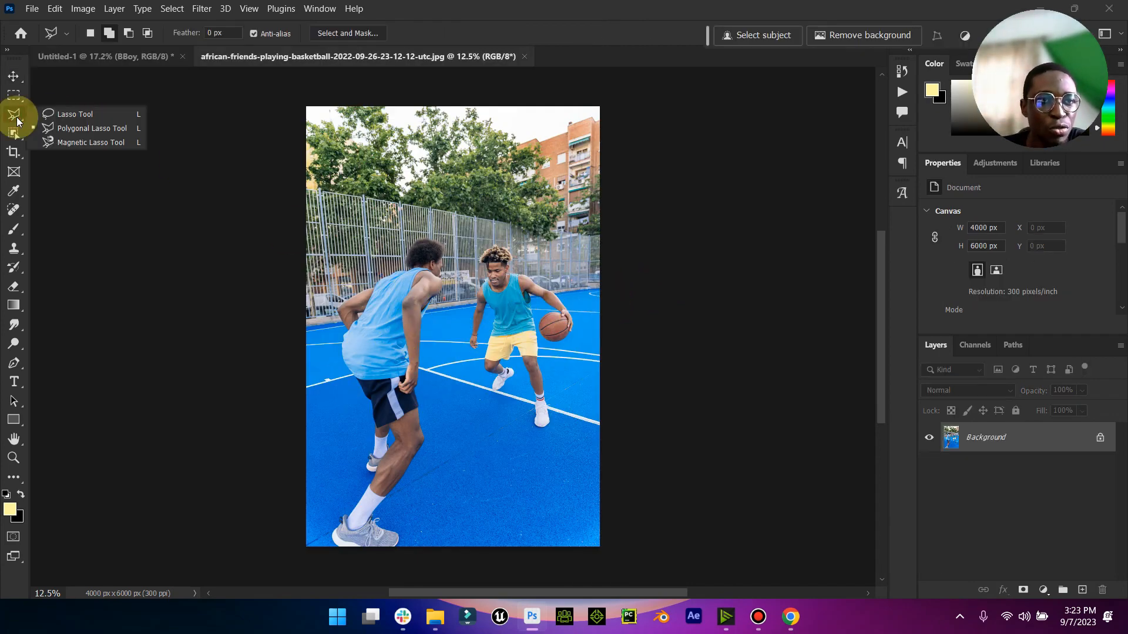
{"action": "left_click", "coordinate": [18, 133]}
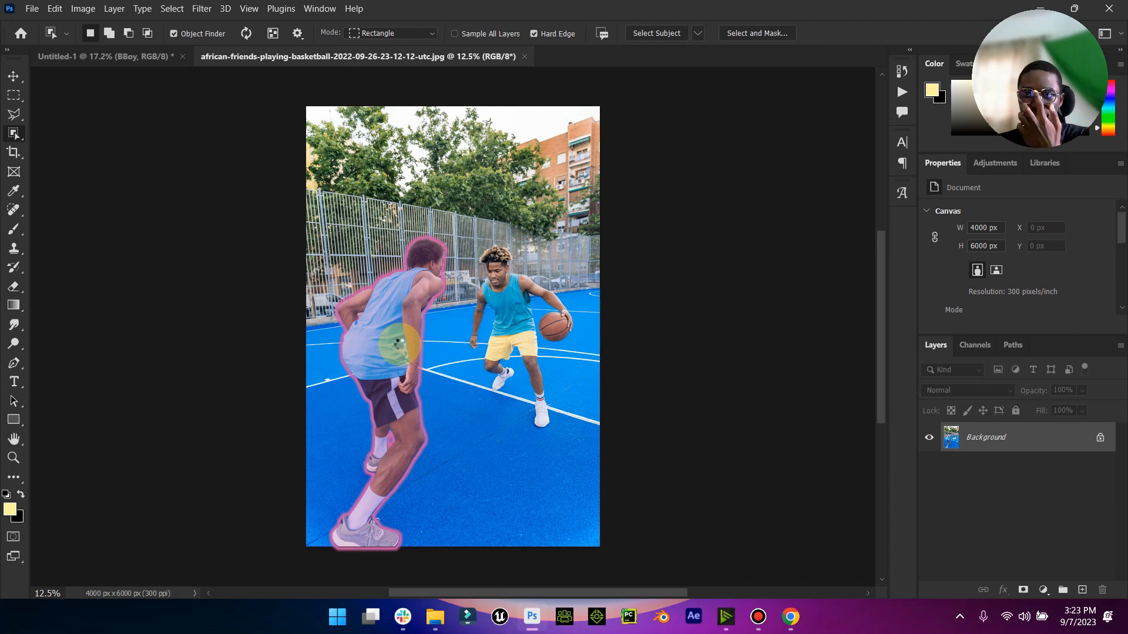
{"action": "left_click", "coordinate": [399, 345]}
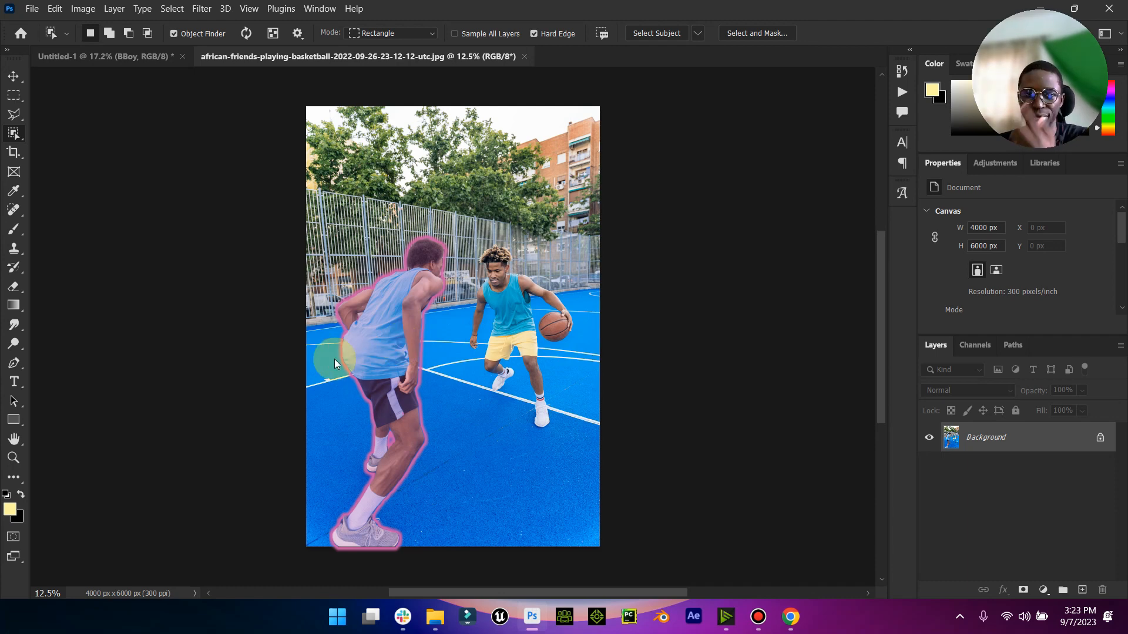
- Add the missed edges of the player's rear shoe, sock and lower leg to the selection with the Polygonal Lasso
{"action": "left_click", "coordinate": [14, 114]}
{"action": "left_click", "coordinate": [14, 457]}
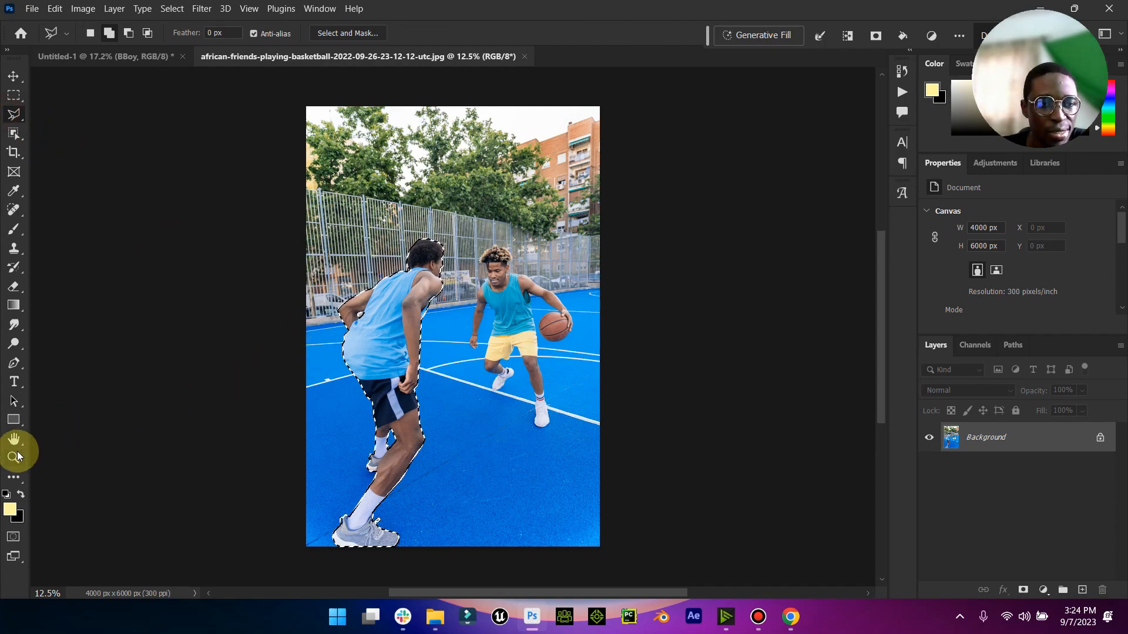
{"action": "left_click_drag", "start_coordinate": [362, 485], "coordinate": [485, 392]}
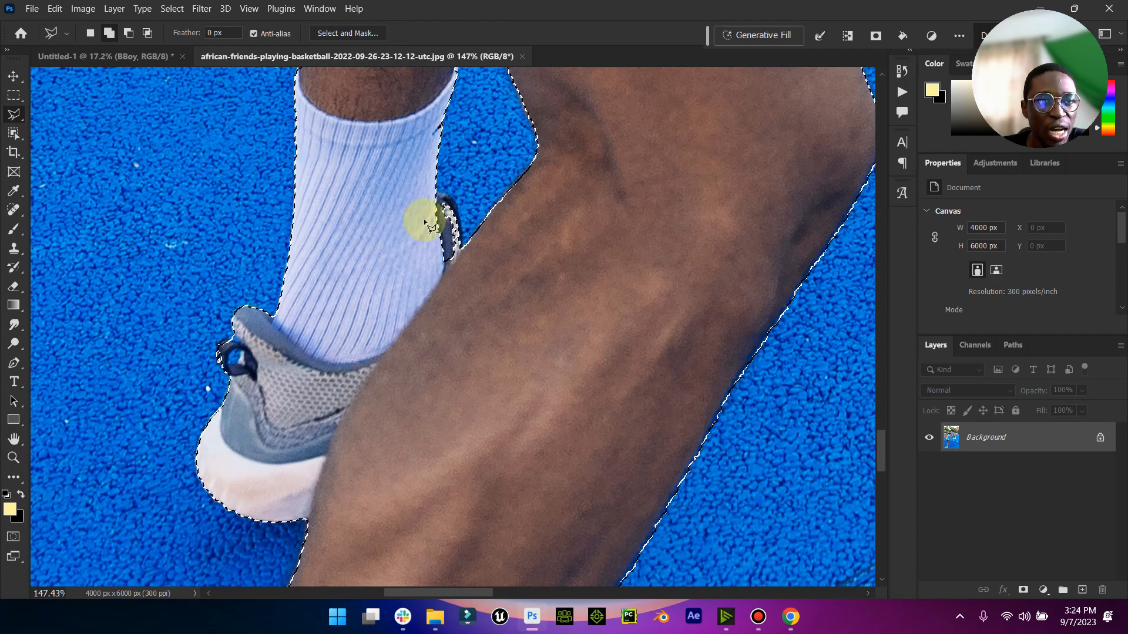
{"action": "left_click", "coordinate": [459, 210]}
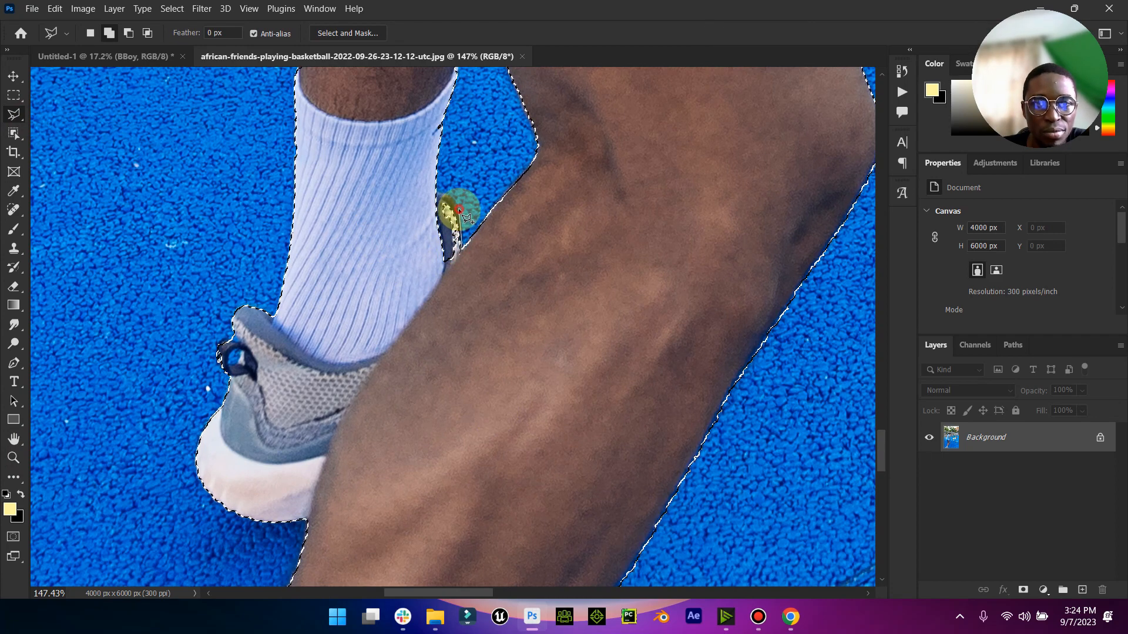
{"action": "scroll", "coordinate": [424, 282], "scroll_direction": "up", "scroll_amount": 5}
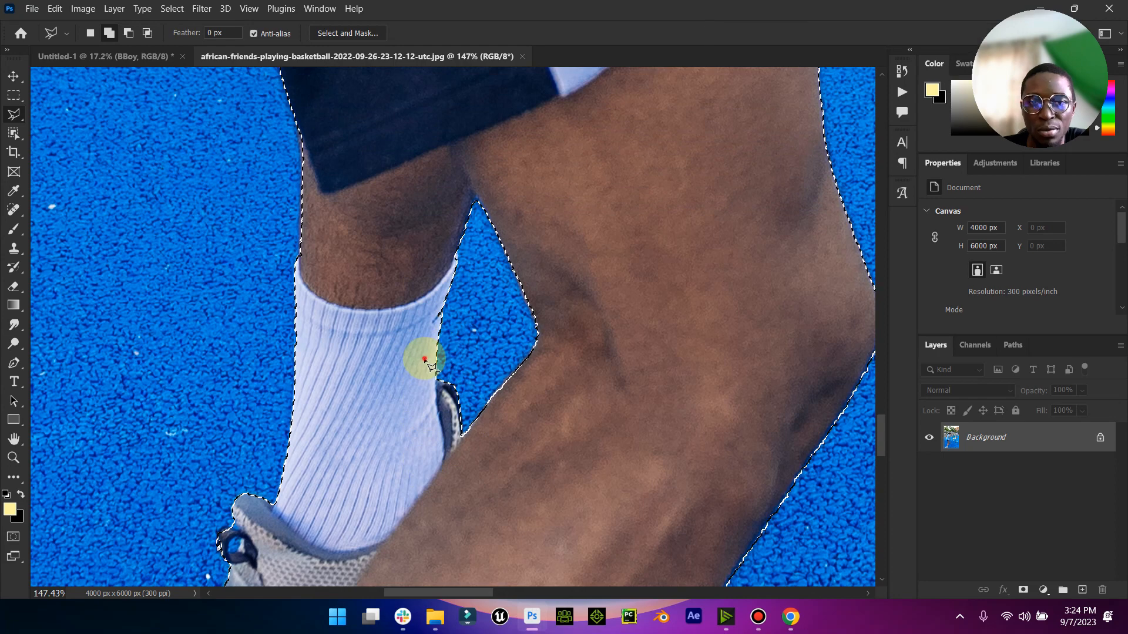
{"action": "left_click", "coordinate": [424, 359]}
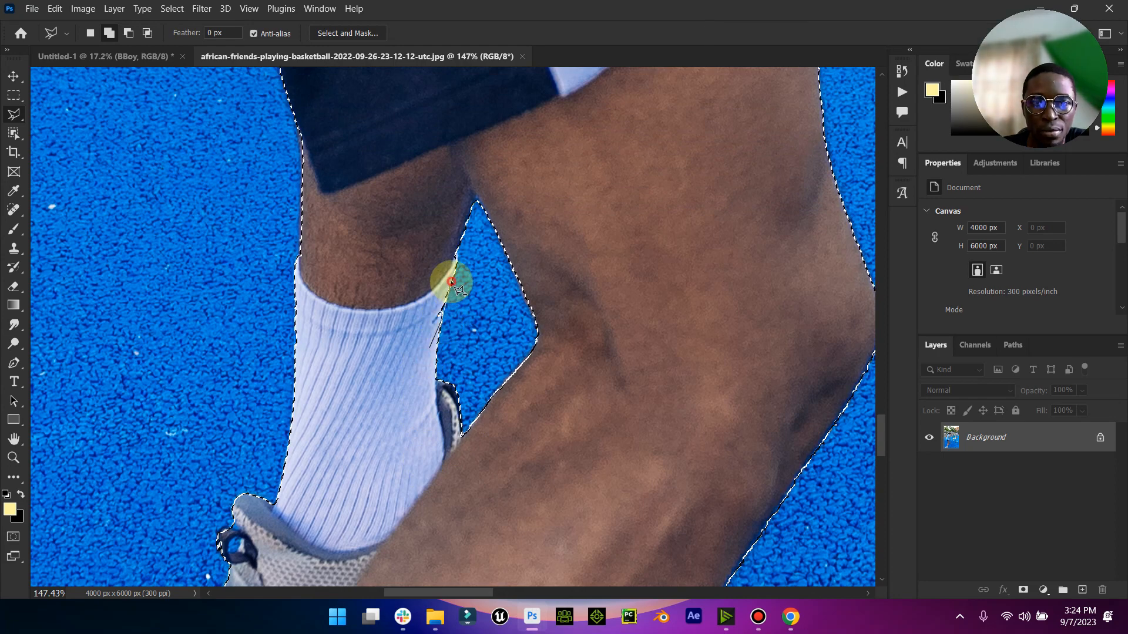
{"action": "left_click", "coordinate": [310, 312]}
{"action": "left_click", "coordinate": [298, 257]}
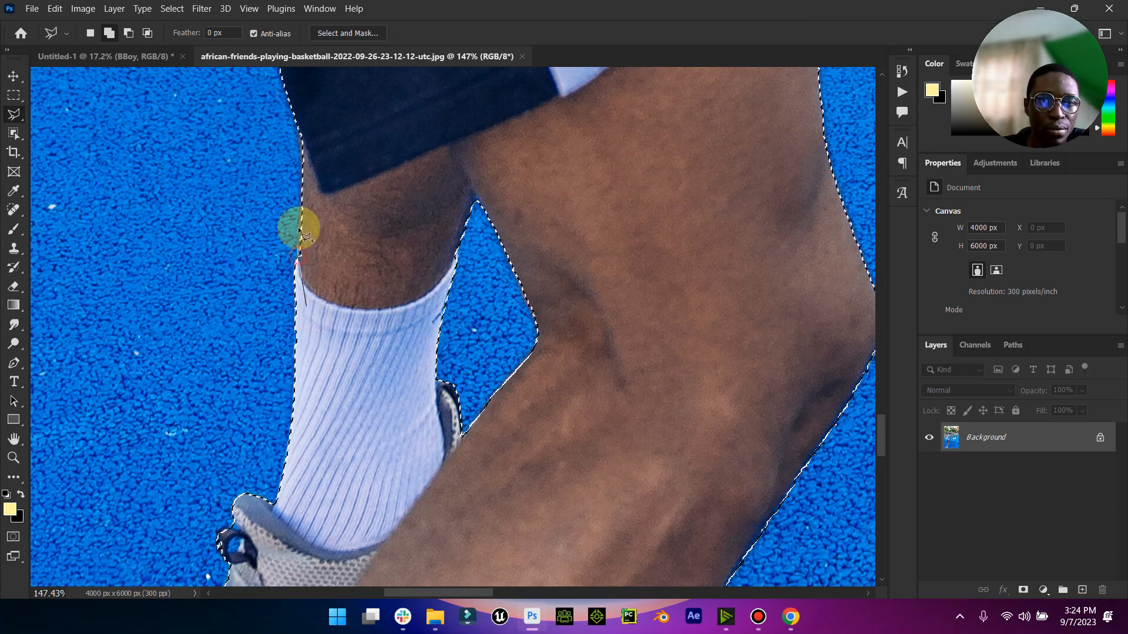
{"action": "double_click", "coordinate": [302, 129]}
{"action": "scroll", "coordinate": [364, 221], "scroll_direction": "down", "scroll_amount": 3}
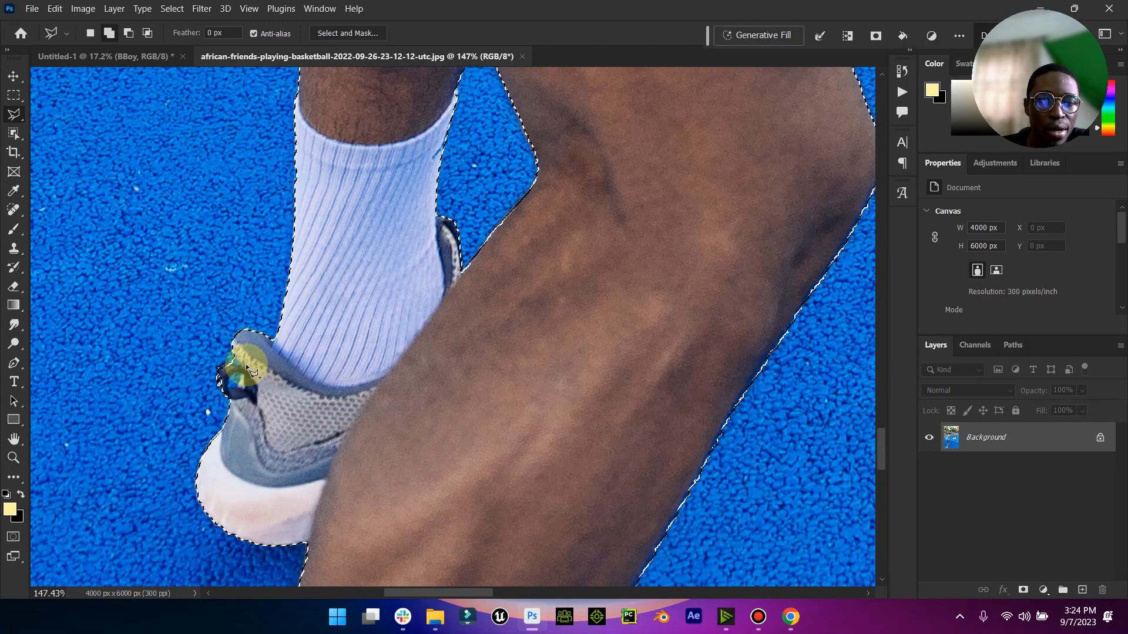
- Subtract the blue court gap inside the rear shoe's heel loop from the selection with the Polygonal Lasso
{"action": "left_click", "coordinate": [128, 33]}
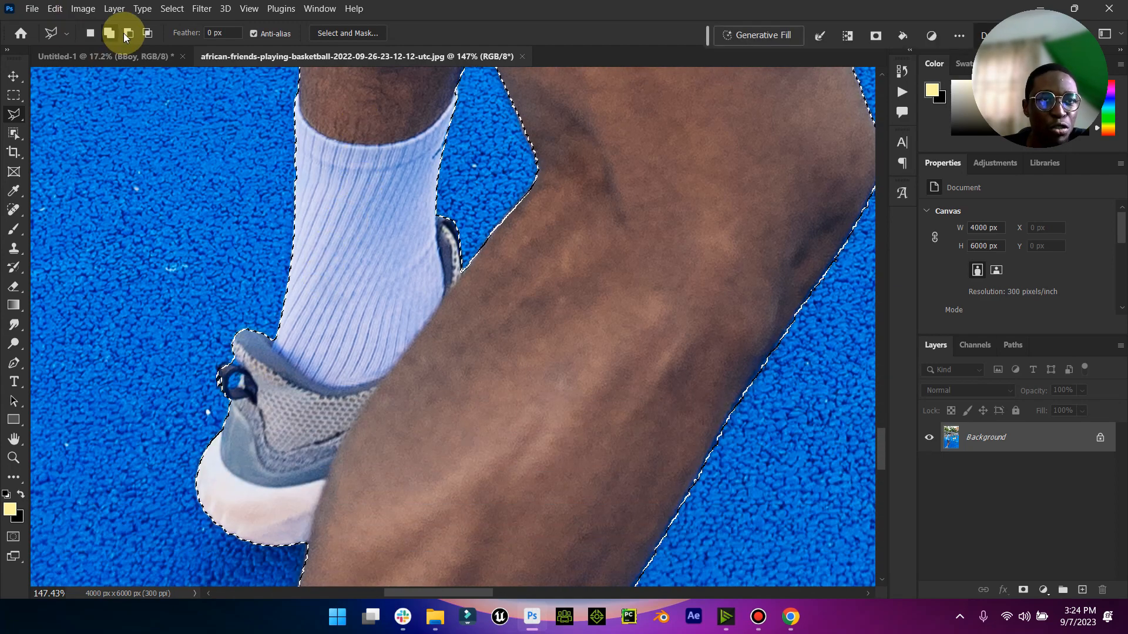
{"action": "left_click", "coordinate": [241, 373]}
{"action": "left_click", "coordinate": [239, 386]}
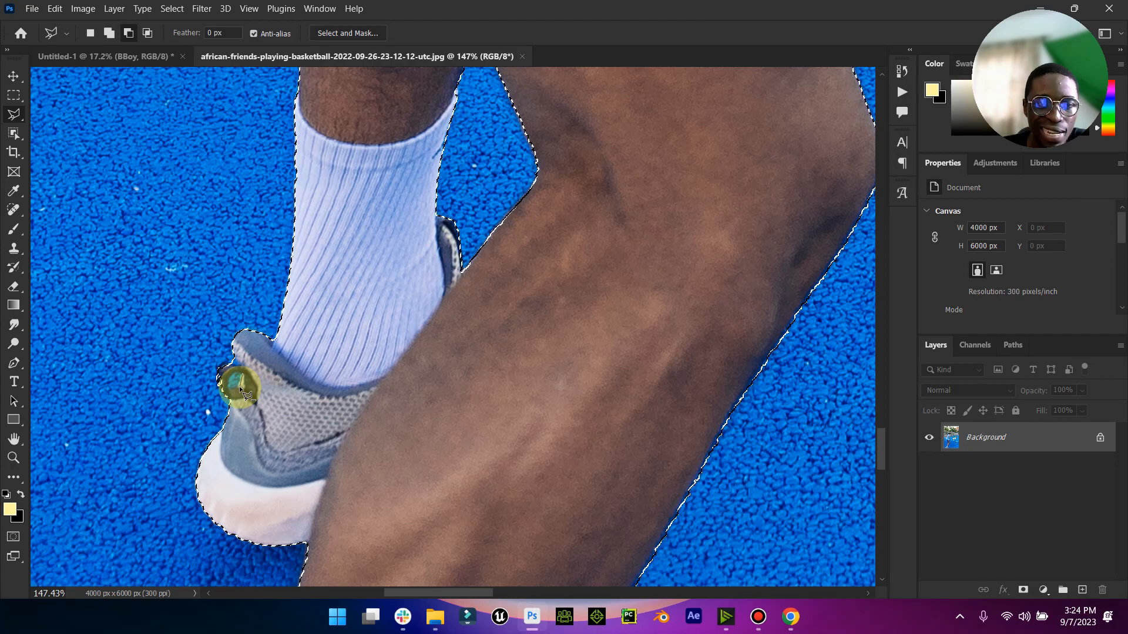
{"action": "left_click", "coordinate": [228, 381]}
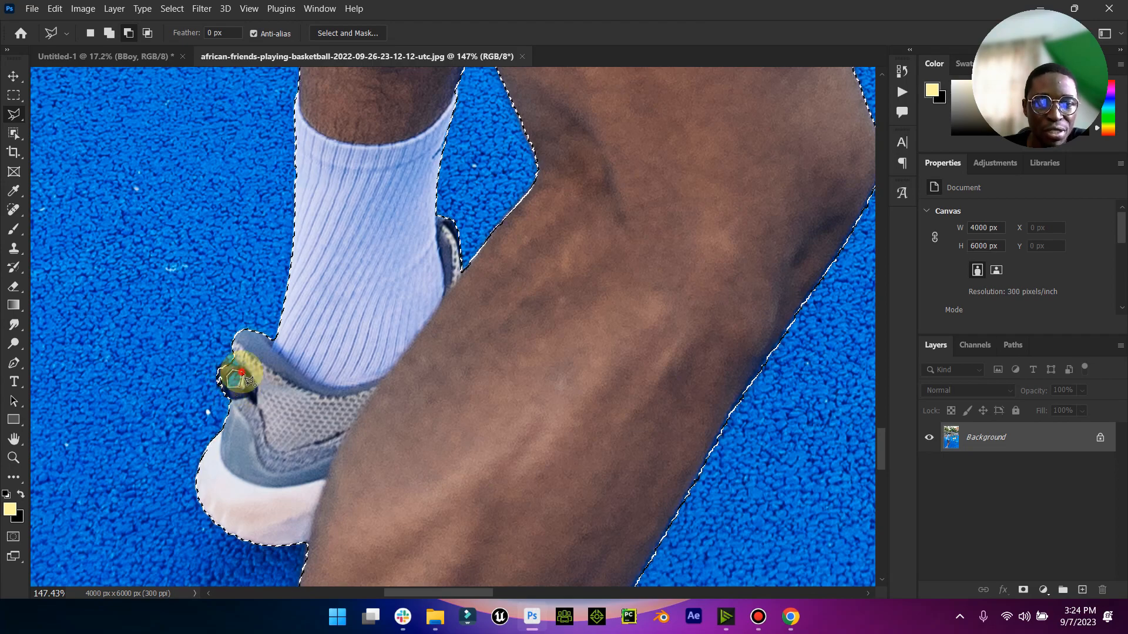
{"action": "double_click", "coordinate": [238, 376]}
- Subtract the blue court gap inside the front shoe's heel loop from the selection with the Polygonal Lasso
{"action": "left_click_drag", "start_coordinate": [879, 437], "coordinate": [865, 515]}
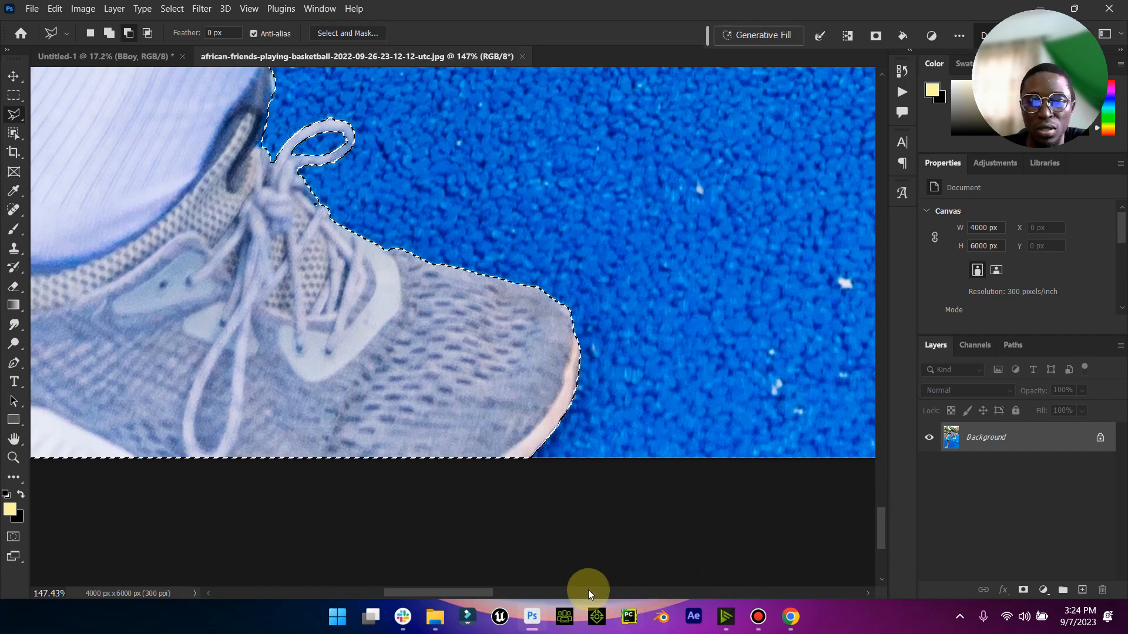
{"action": "left_click_drag", "start_coordinate": [454, 592], "coordinate": [384, 593]}
{"action": "scroll", "coordinate": [460, 258], "scroll_direction": "up", "scroll_amount": 1}
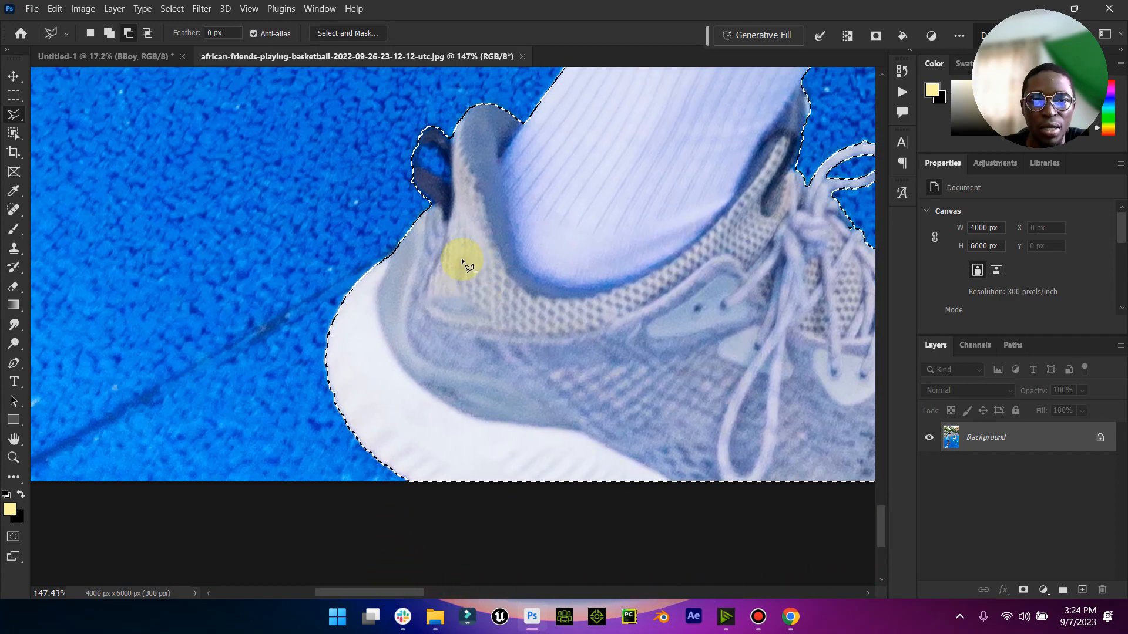
{"action": "left_click", "coordinate": [418, 157]}
{"action": "left_click", "coordinate": [418, 165]}
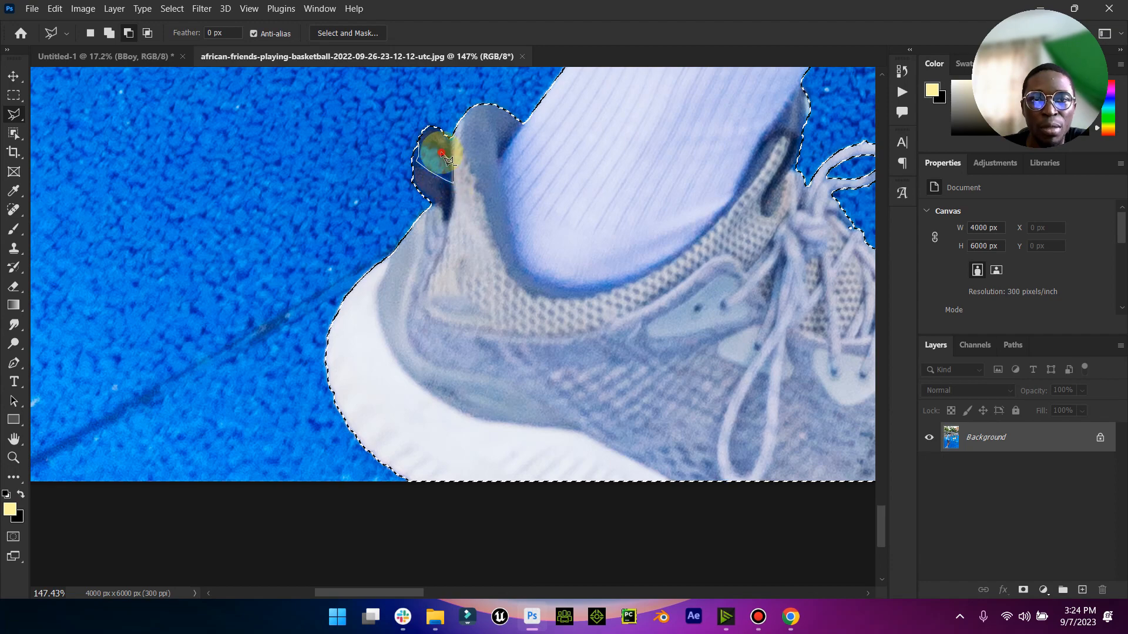
{"action": "left_click", "coordinate": [432, 145]}
- Subtract the fence area between the player's hair and jersey collar from the selection with the Polygonal Lasso
{"action": "double_click", "coordinate": [14, 439]}
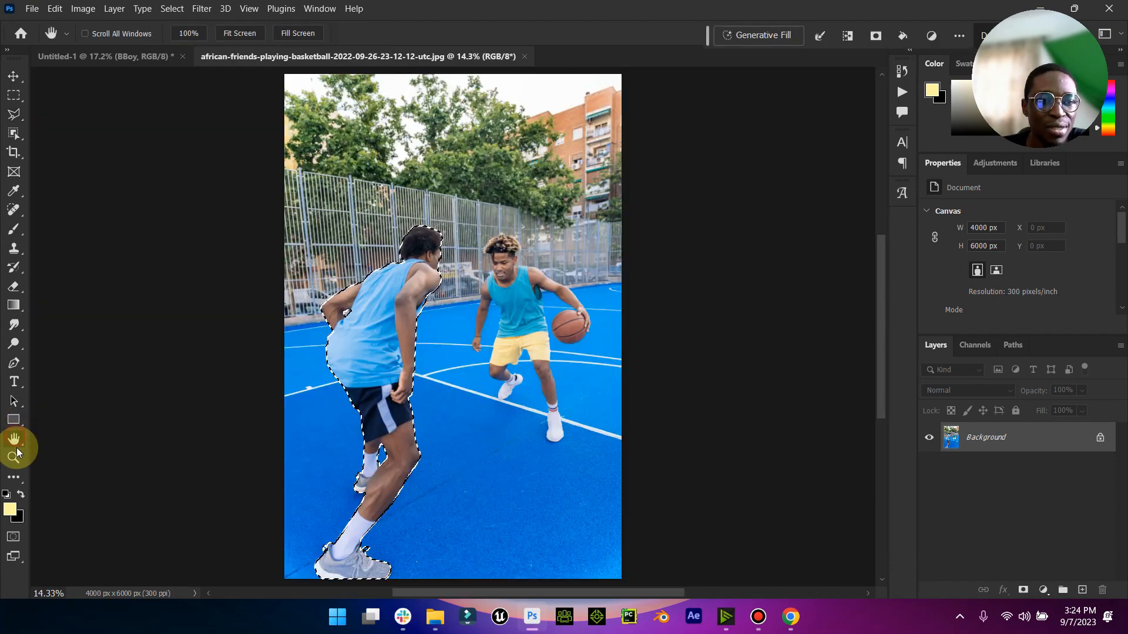
{"action": "left_click", "coordinate": [17, 454]}
{"action": "left_click_drag", "start_coordinate": [411, 245], "coordinate": [523, 219]}
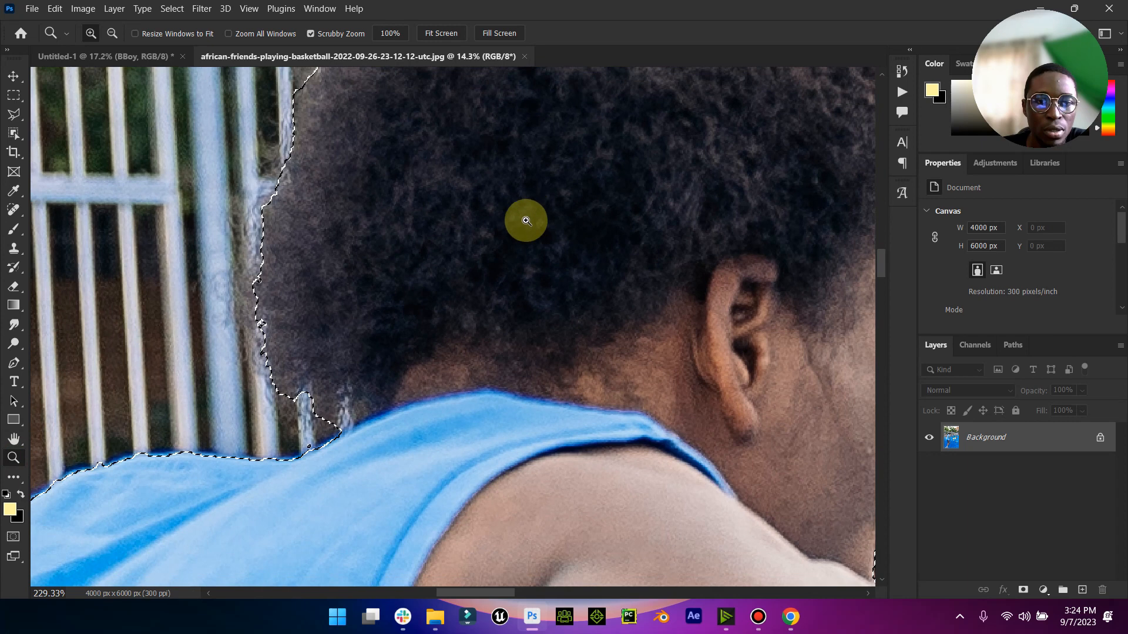
{"action": "left_click", "coordinate": [14, 114]}
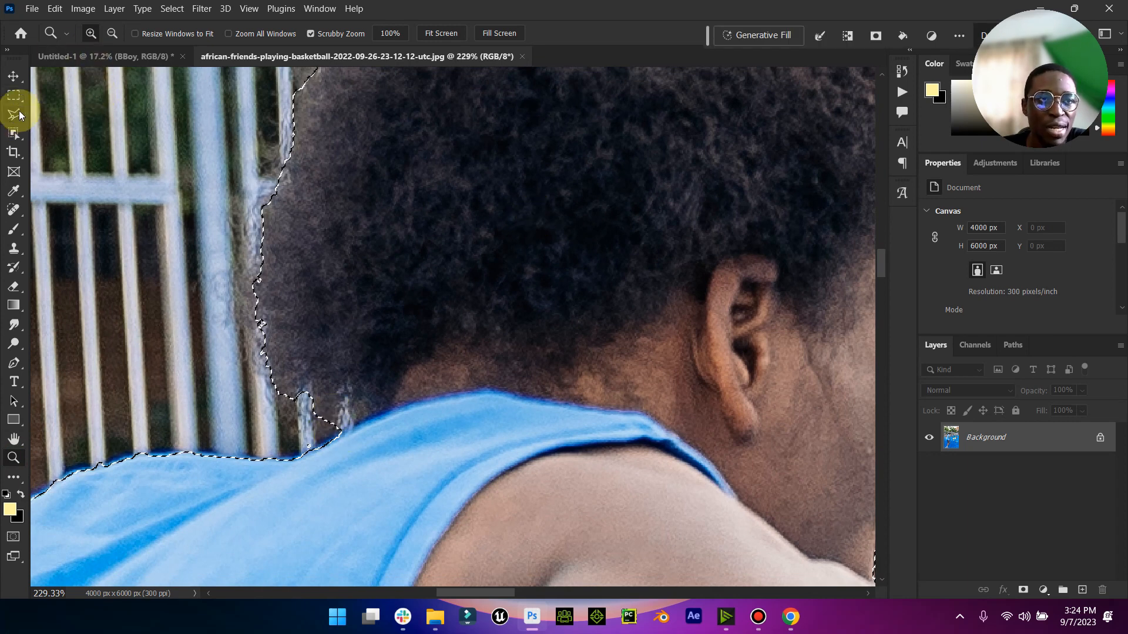
{"action": "left_click", "coordinate": [271, 436]}
{"action": "left_click", "coordinate": [300, 455]}
{"action": "left_click", "coordinate": [359, 408]}
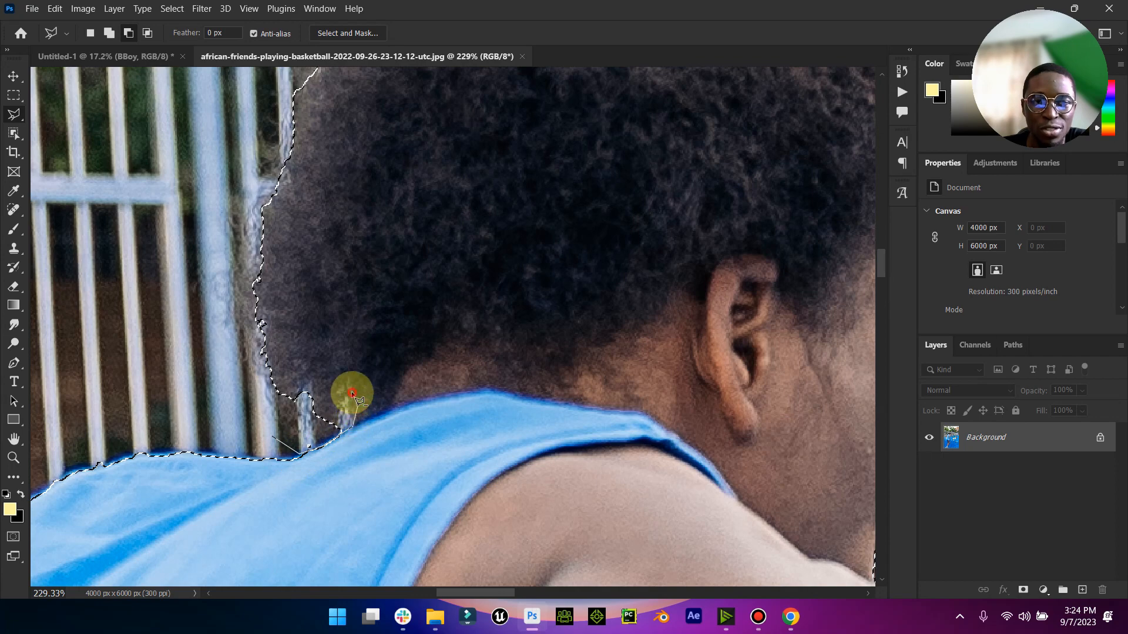
{"action": "left_click", "coordinate": [351, 392]}
{"action": "double_click", "coordinate": [279, 404]}
- Add the missed nose above the player's shoulder to the selection with the Polygonal Lasso
{"action": "scroll", "coordinate": [280, 404], "scroll_direction": "up", "scroll_amount": 4}
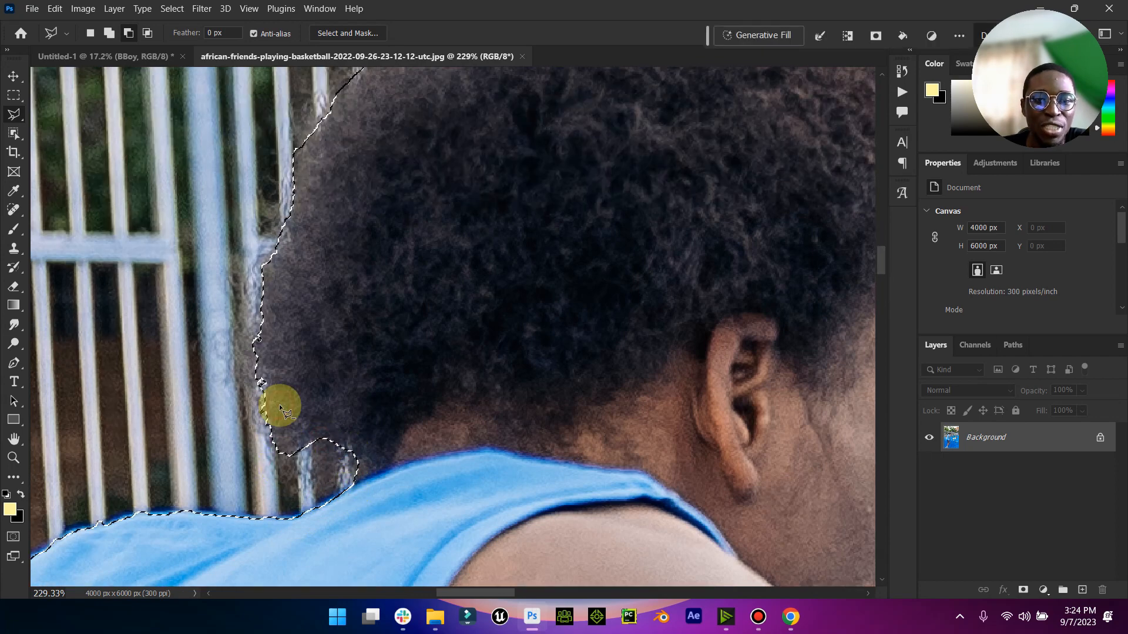
{"action": "scroll", "coordinate": [398, 376], "scroll_direction": "down", "scroll_amount": 1}
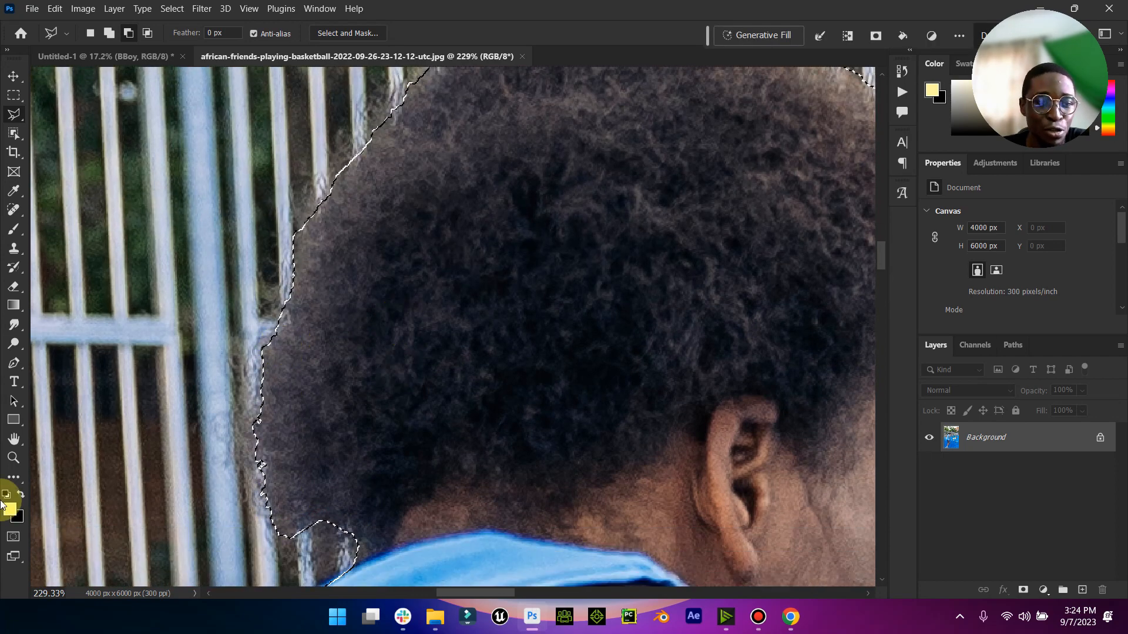
{"action": "left_click", "coordinate": [14, 441]}
{"action": "double_click", "coordinate": [14, 447]}
{"action": "left_click", "coordinate": [14, 457]}
{"action": "mouse_move", "coordinate": [432, 279]}
{"action": "left_mouse_down"}
{"action": "mouse_move", "coordinate": [464, 277]}
{"action": "mouse_move", "coordinate": [443, 284]}
{"action": "left_mouse_up"}
{"action": "left_click_drag", "start_coordinate": [302, 356], "coordinate": [261, 369]}
{"action": "left_click_drag", "start_coordinate": [619, 219], "coordinate": [682, 201]}
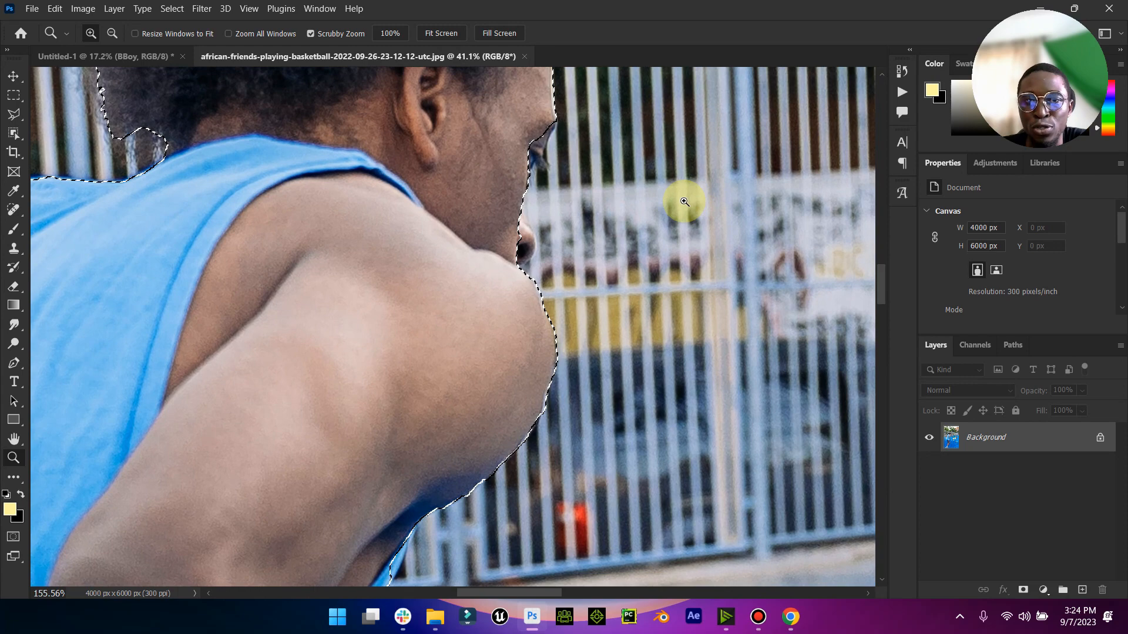
{"action": "scroll", "coordinate": [576, 207], "scroll_direction": "up", "scroll_amount": 1}
{"action": "left_click_drag", "start_coordinate": [536, 215], "coordinate": [574, 220]}
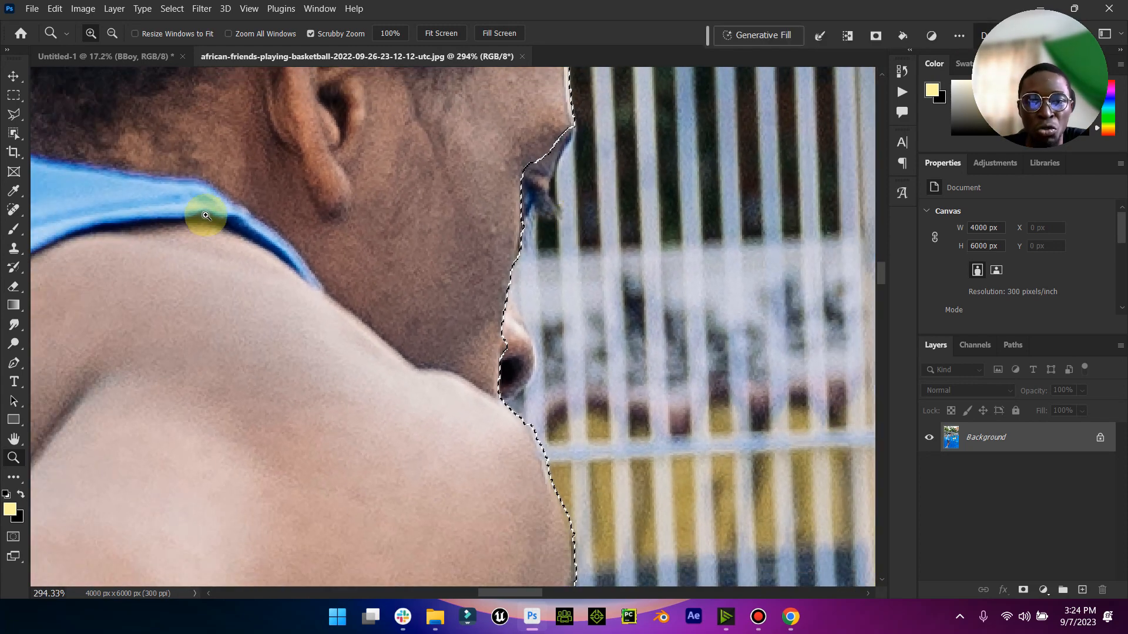
{"action": "scroll", "coordinate": [421, 390], "scroll_direction": "down", "scroll_amount": 1}
{"action": "left_click", "coordinate": [14, 114]}
{"action": "left_click", "coordinate": [109, 33]}
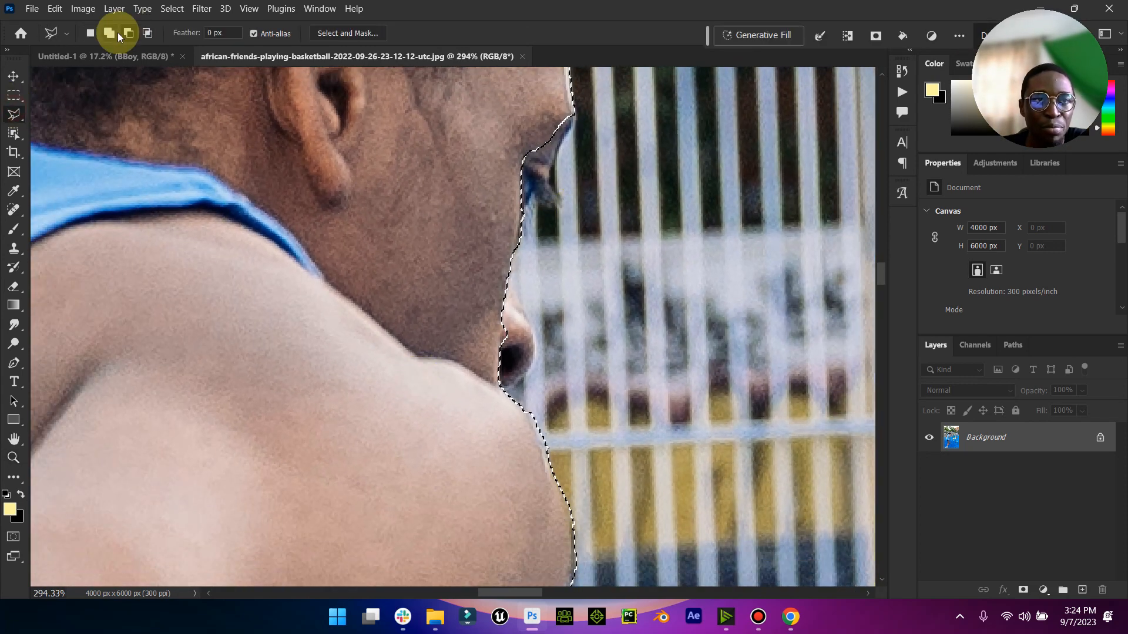
{"action": "left_click", "coordinate": [538, 439]}
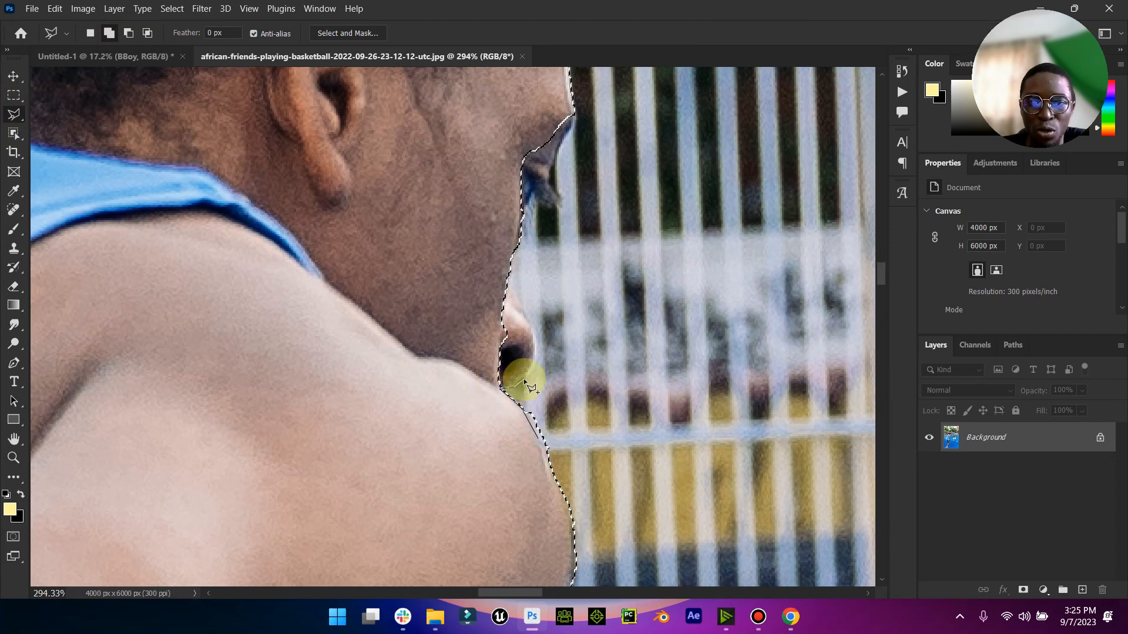
{"action": "left_click", "coordinate": [533, 357]}
{"action": "left_click", "coordinate": [535, 346]}
{"action": "left_click", "coordinate": [530, 323]}
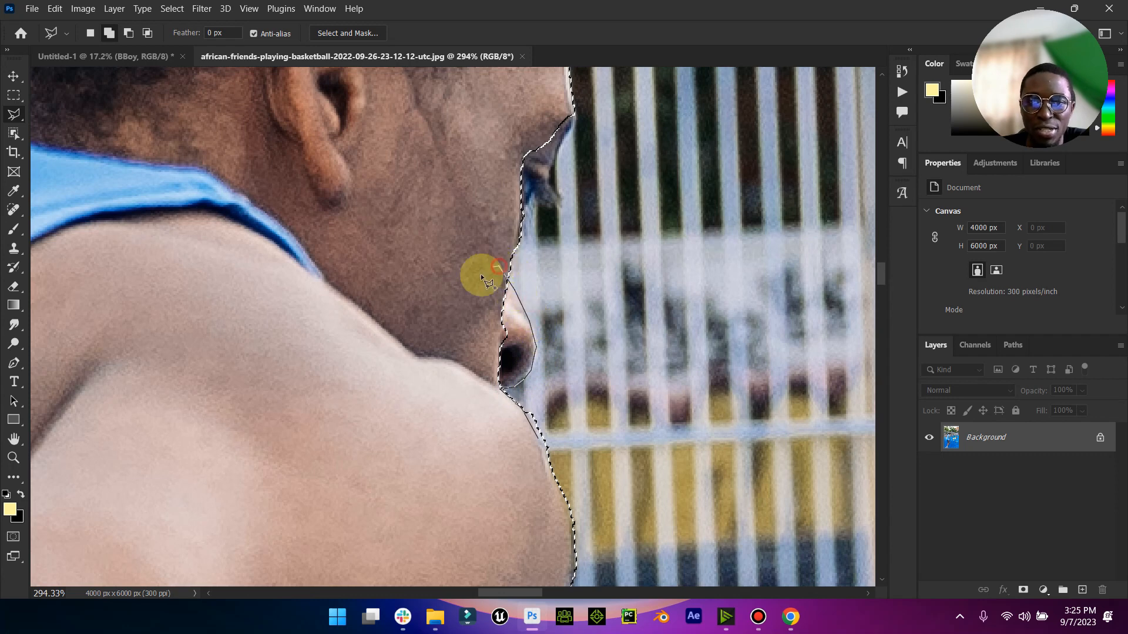
{"action": "scroll", "coordinate": [423, 297], "scroll_direction": "up", "scroll_amount": 2}
{"action": "left_click", "coordinate": [506, 292]}
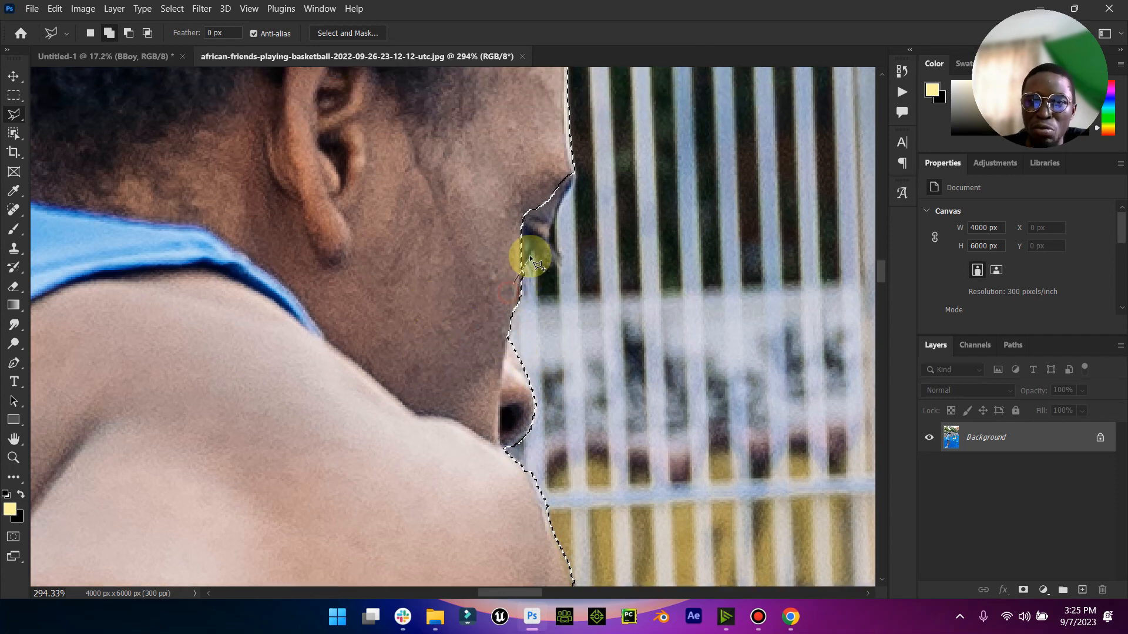
- Add the missed eye, eyelashes and brow edge of the player's face to the selection with the Polygonal Lasso
{"action": "left_click", "coordinate": [544, 252]}
{"action": "left_click", "coordinate": [549, 260]}
{"action": "left_click", "coordinate": [553, 253]}
{"action": "left_click", "coordinate": [562, 257]}
{"action": "left_click", "coordinate": [547, 241]}
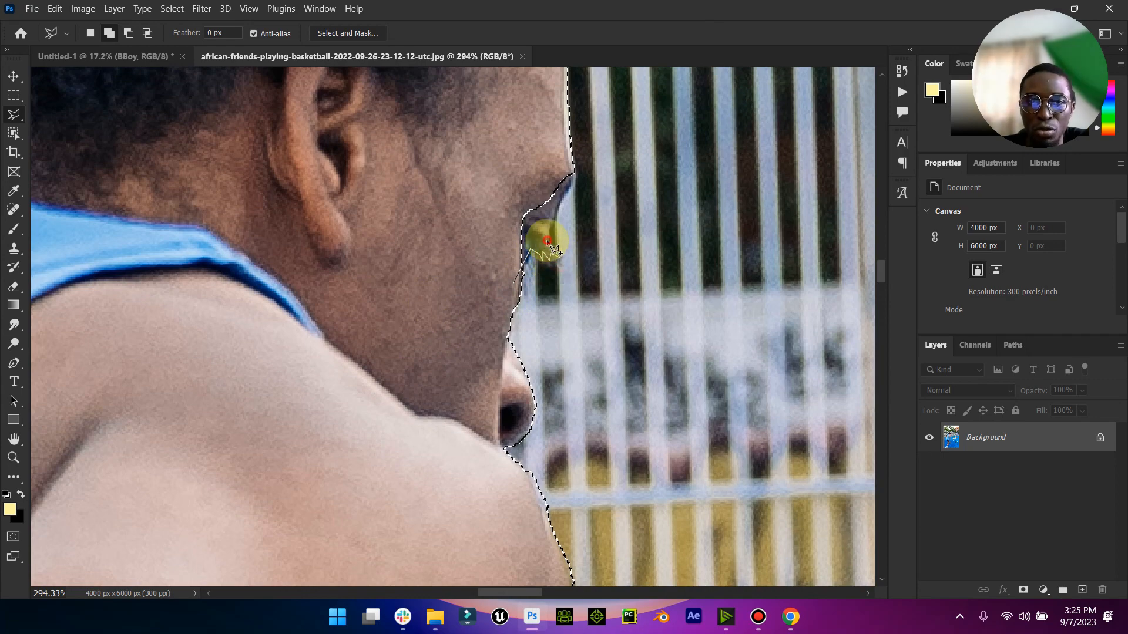
{"action": "left_click", "coordinate": [572, 174]}
{"action": "left_click", "coordinate": [562, 126]}
- Open the player selection in Select and Mask and set Shift Edge to +23%
{"action": "scroll", "coordinate": [310, 272], "scroll_direction": "up", "scroll_amount": 5}
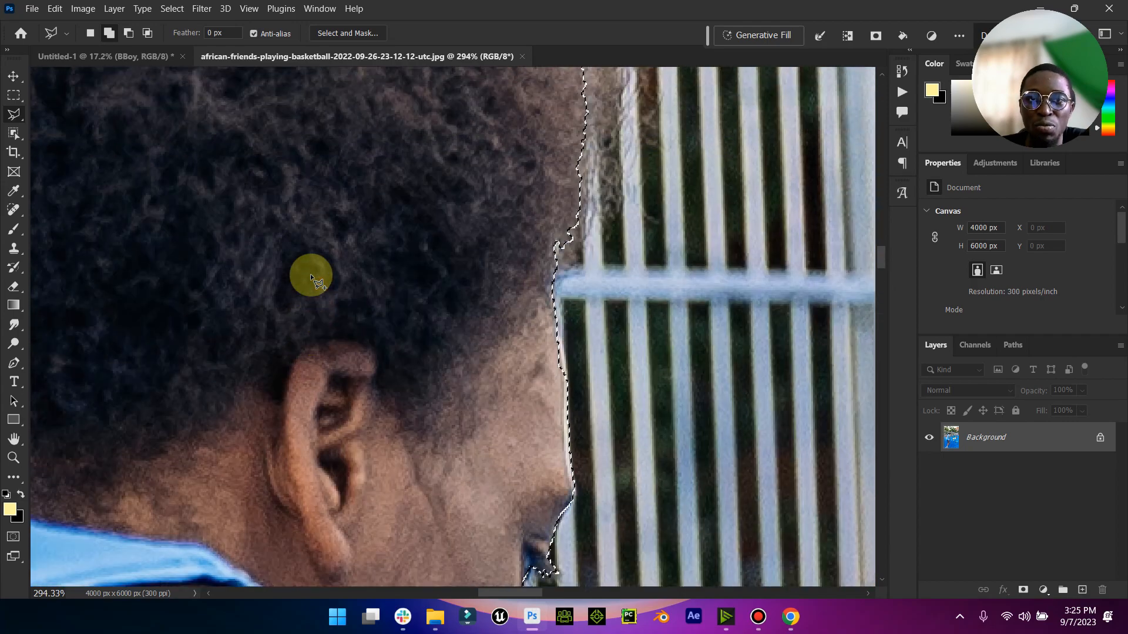
{"action": "left_click", "coordinate": [13, 457]}
{"action": "key", "text": "ctrl+0"}
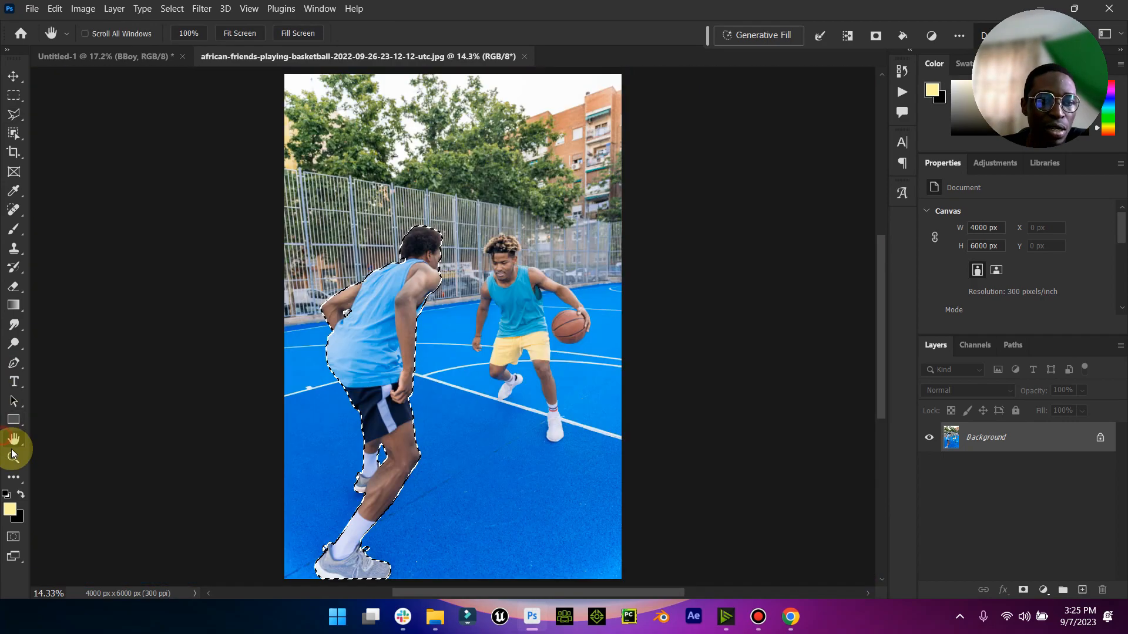
{"action": "left_click_drag", "start_coordinate": [403, 229], "coordinate": [513, 219]}
{"action": "left_click", "coordinate": [515, 220]}
{"action": "left_click", "coordinate": [7, 110]}
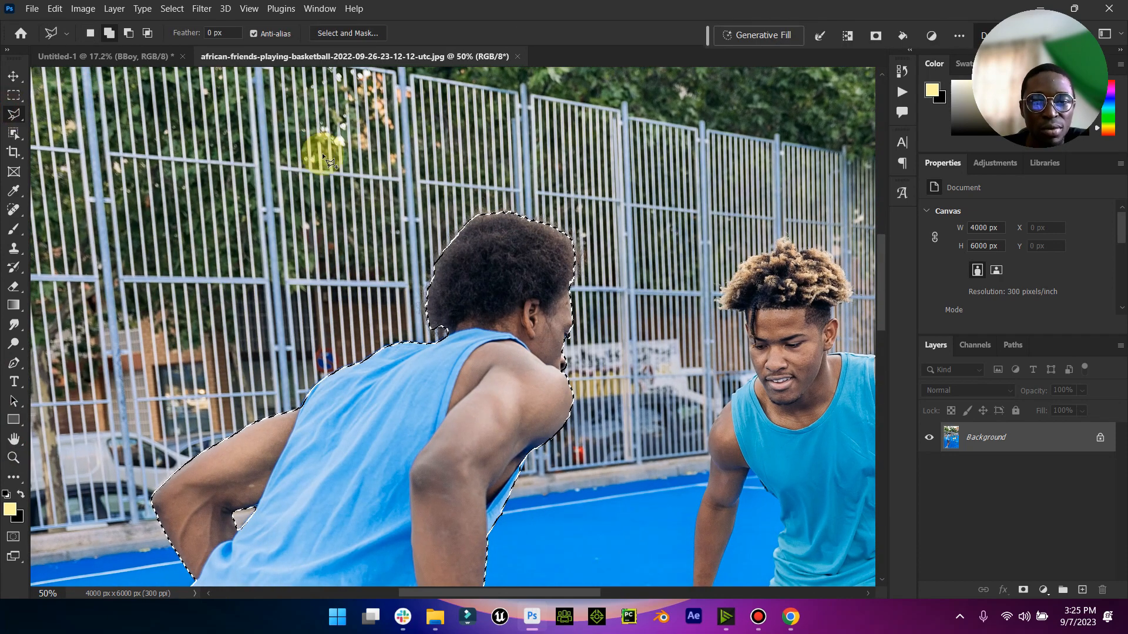
{"action": "left_click", "coordinate": [353, 38]}
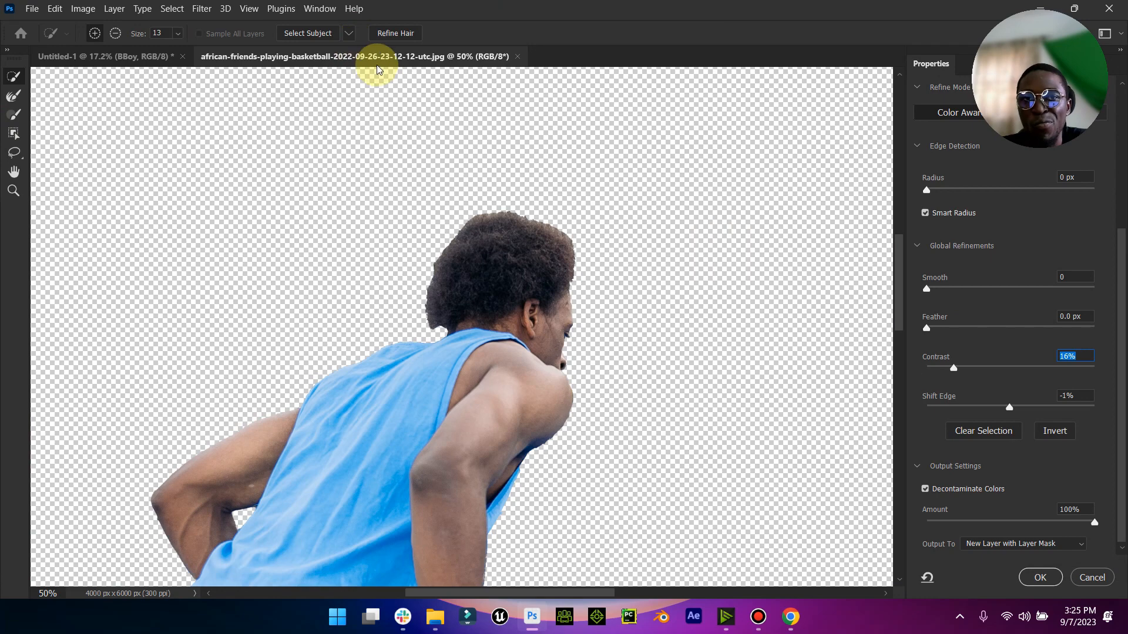
{"action": "scroll", "coordinate": [994, 461], "scroll_direction": "down", "scroll_amount": 1}
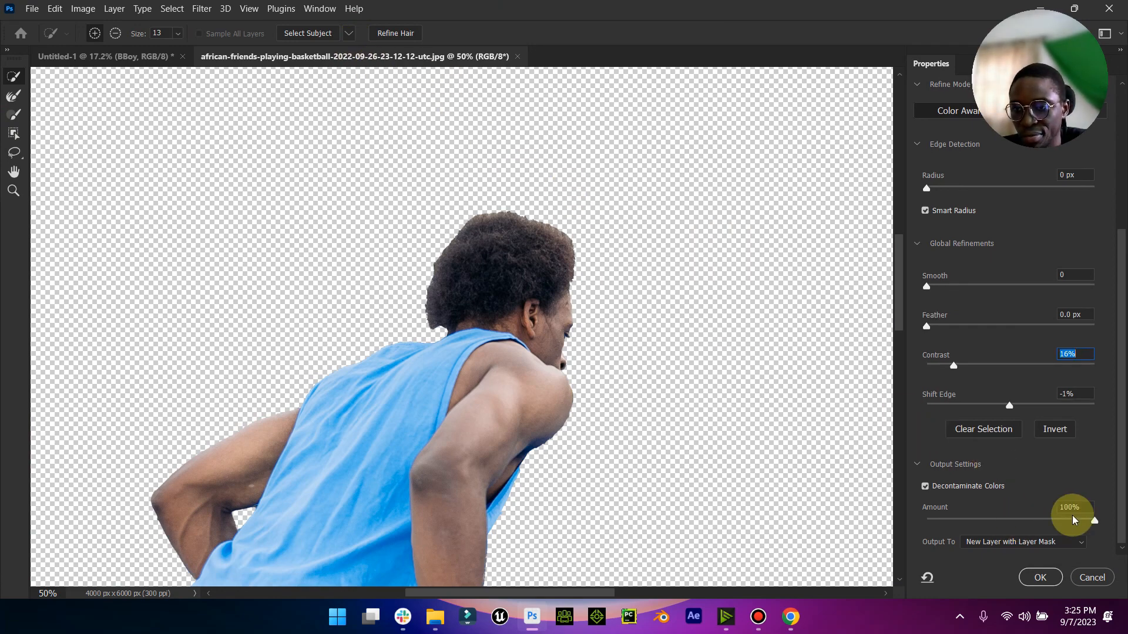
{"action": "left_click", "coordinate": [1022, 406]}
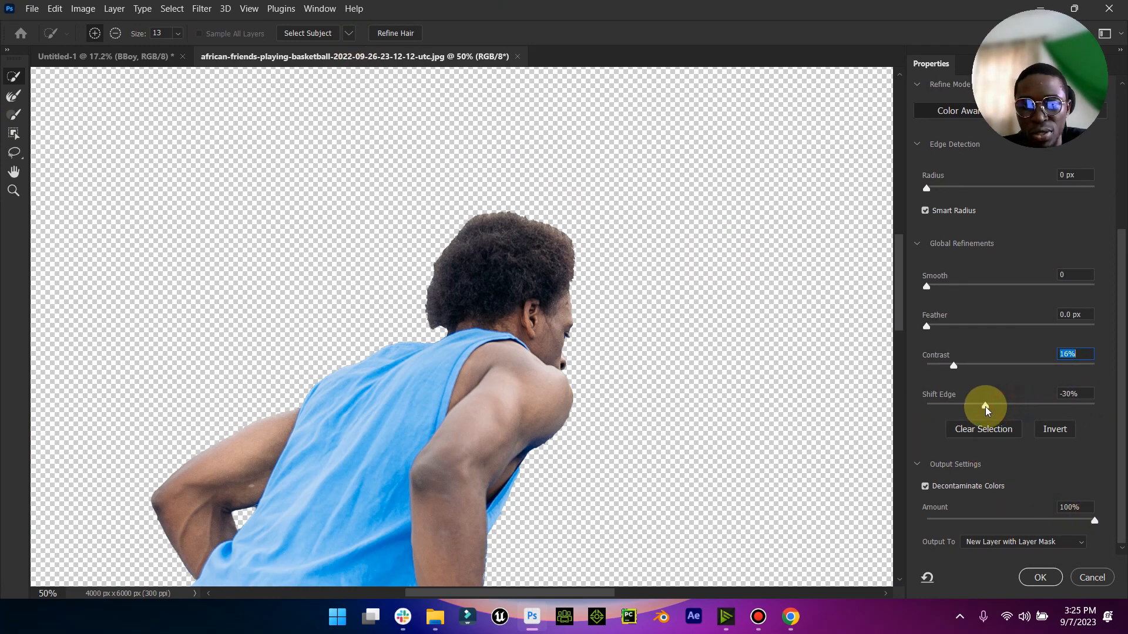
{"action": "left_click_drag", "start_coordinate": [1001, 411], "coordinate": [1037, 413]}
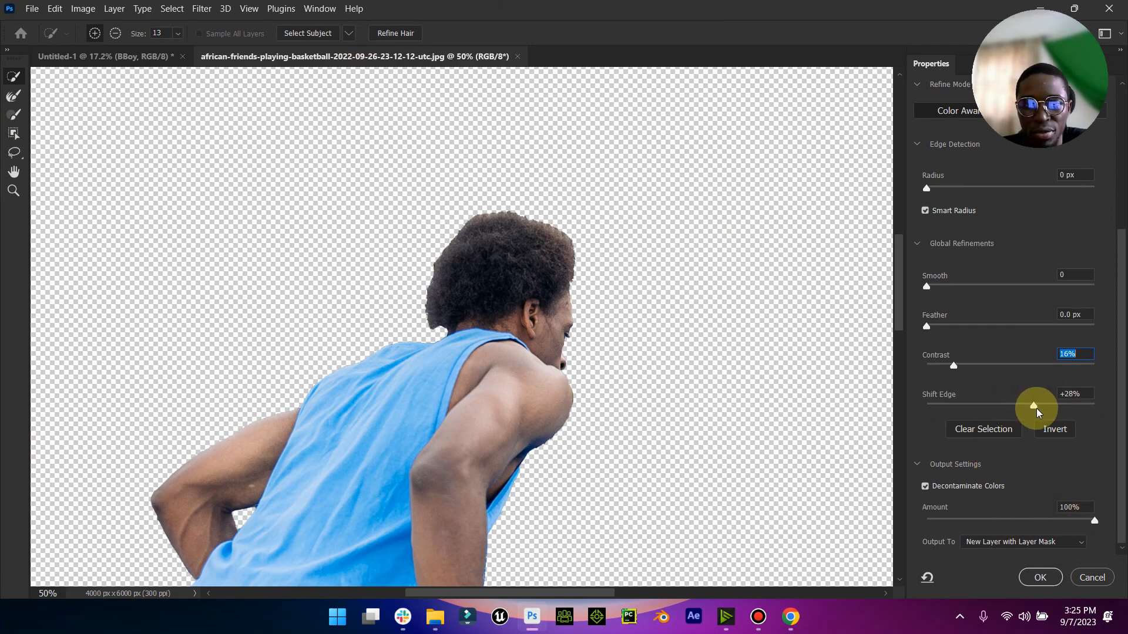
- Refine the player's hair edge and output the cutout to a new layer with a layer mask
{"action": "left_click", "coordinate": [402, 33]}
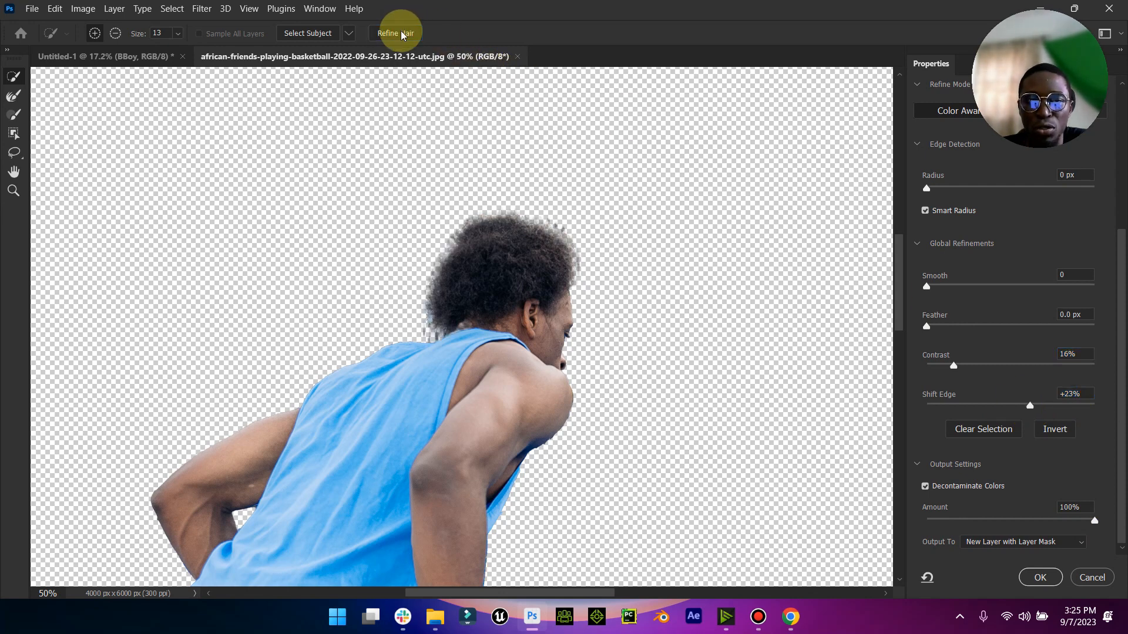
{"action": "left_click_drag", "start_coordinate": [511, 227], "coordinate": [480, 251]}
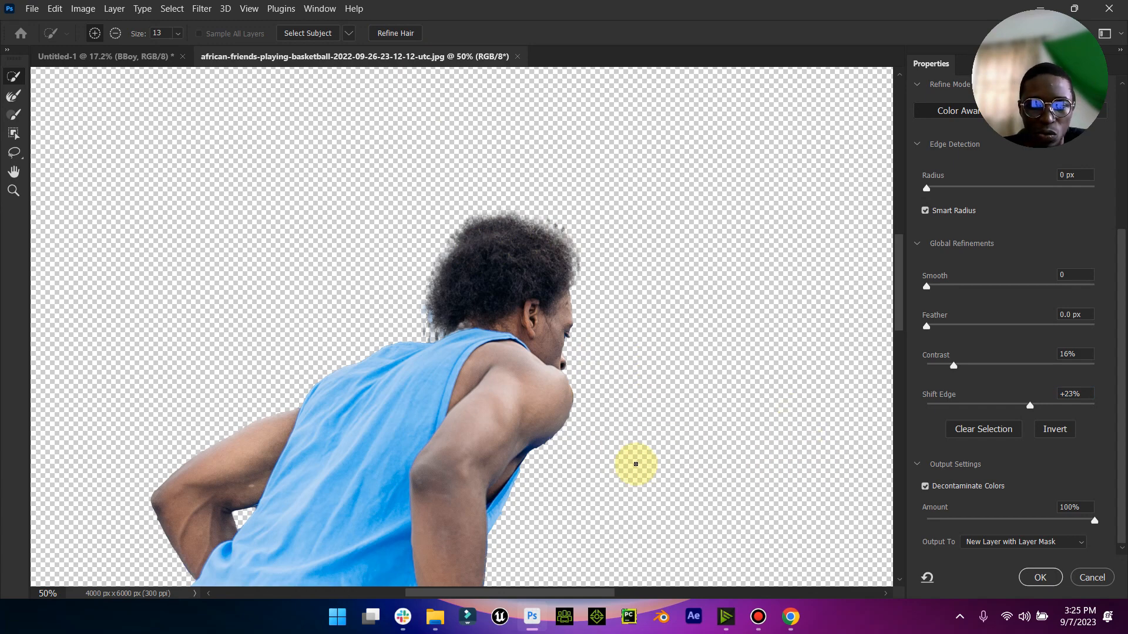
{"action": "left_click", "coordinate": [1041, 578]}
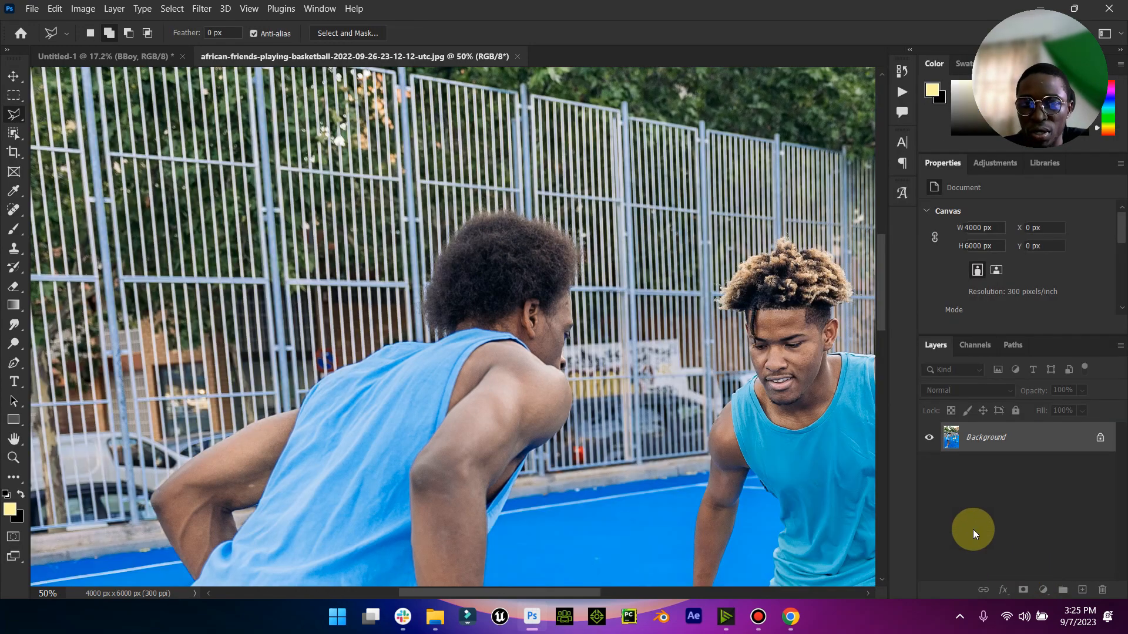
- Apply the cutout's layer mask and move the blue-jersey player into the Untitled-1 document
{"action": "right_click", "coordinate": [982, 447]}
{"action": "left_click", "coordinate": [1002, 483]}
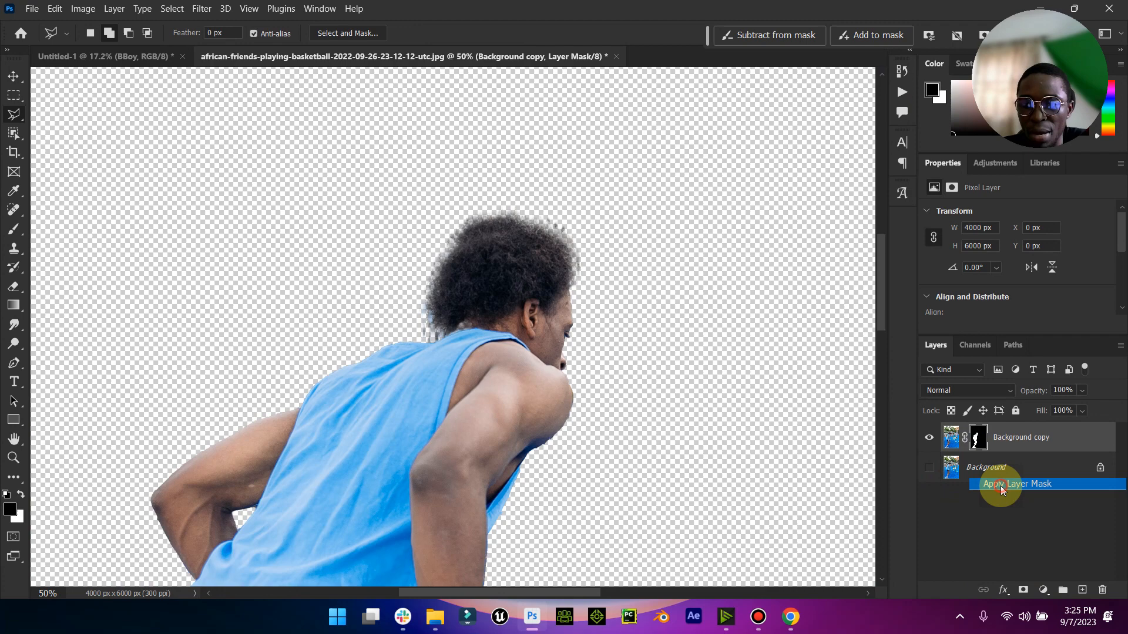
{"action": "left_click", "coordinate": [14, 441]}
{"action": "double_click", "coordinate": [16, 443]}
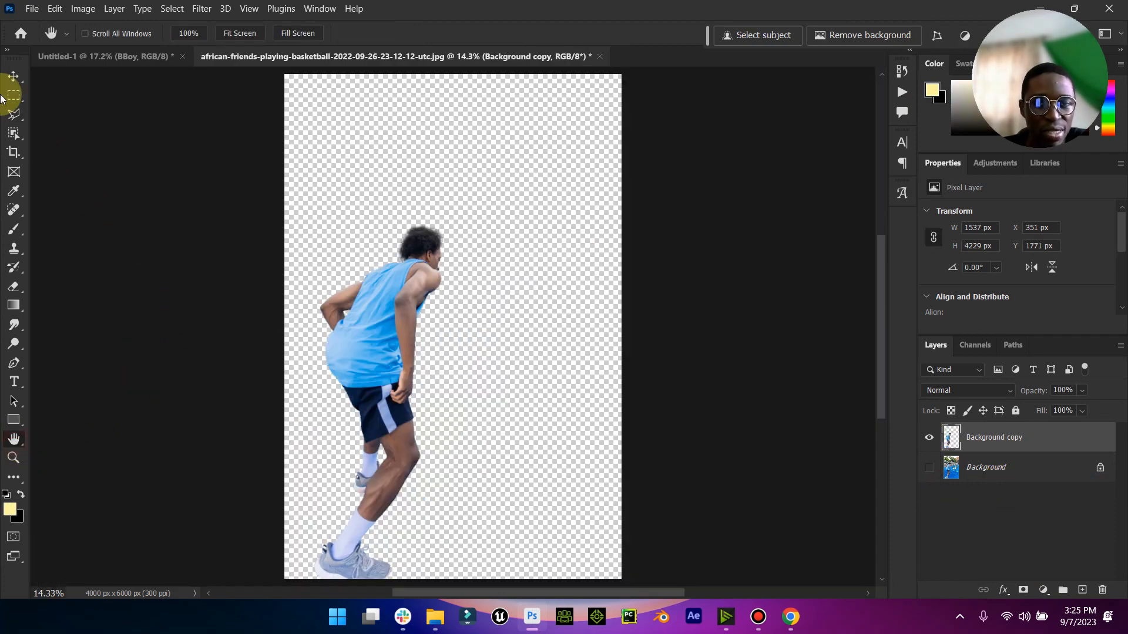
{"action": "left_click", "coordinate": [12, 75]}
{"action": "left_click_drag", "start_coordinate": [419, 242], "coordinate": [362, 368]}
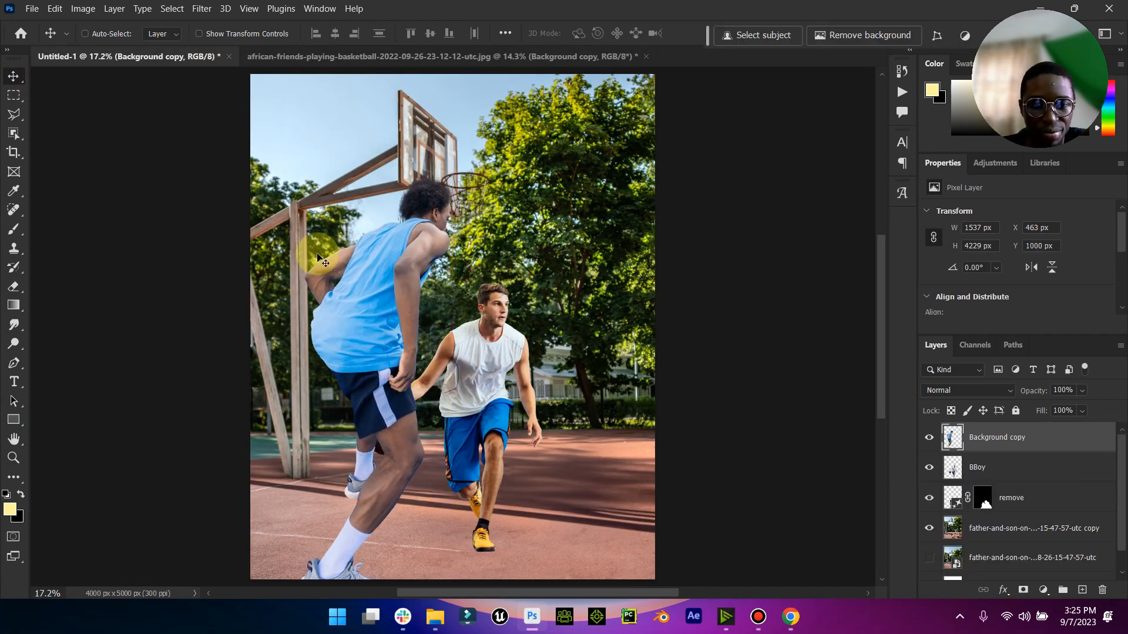
- Scale the blue-jersey player proportionally to 75.08%, standing beside the white-shirt player in front of the basketball
{"action": "left_click", "coordinate": [259, 34]}
{"action": "left_click_drag", "start_coordinate": [449, 175], "coordinate": [414, 256]}
{"action": "mouse_move", "coordinate": [384, 334]}
{"action": "left_mouse_down"}
{"action": "mouse_move", "coordinate": [316, 354]}
{"action": "mouse_move", "coordinate": [392, 312]}
{"action": "mouse_move", "coordinate": [392, 323]}
{"action": "left_mouse_up"}
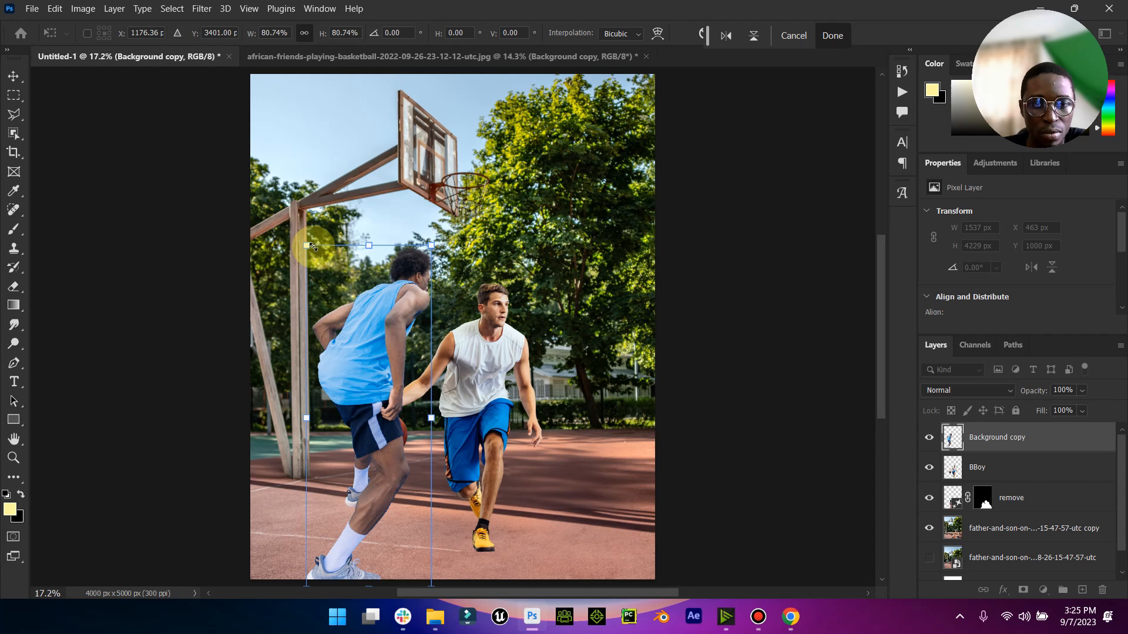
{"action": "left_click_drag", "start_coordinate": [303, 249], "coordinate": [322, 262]}
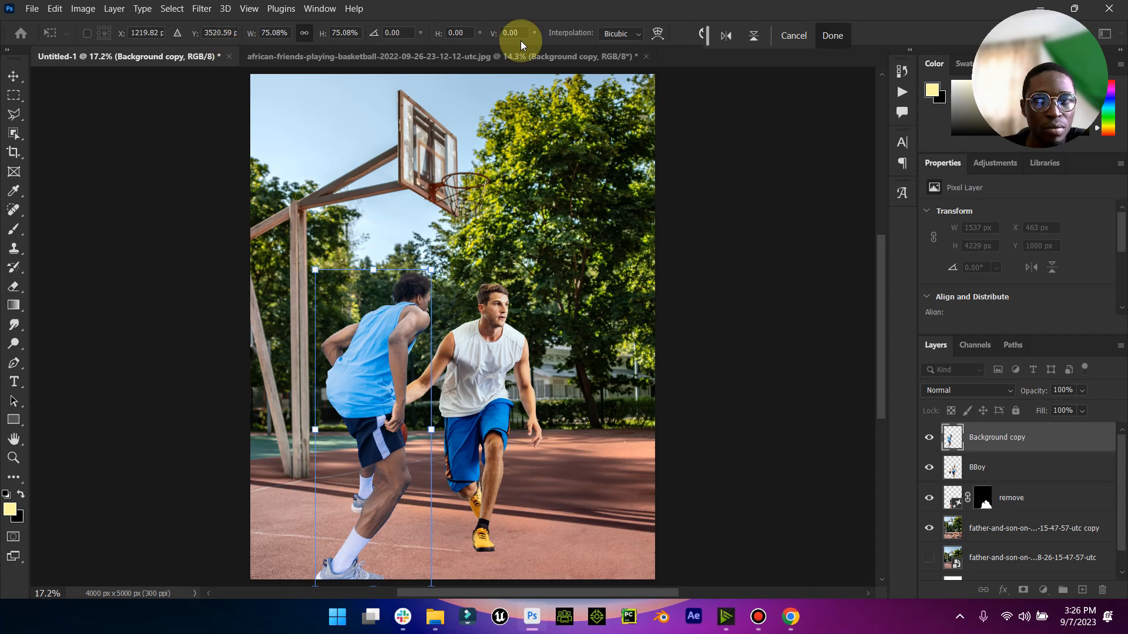
{"action": "left_click", "coordinate": [832, 35]}
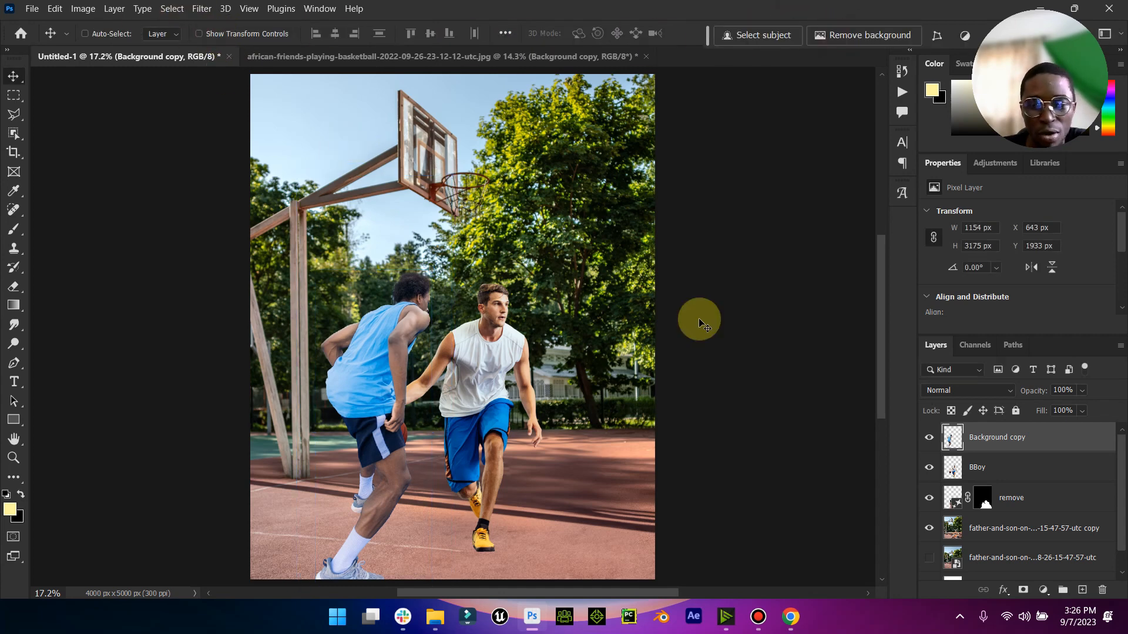
- Flip the blue-jersey player horizontally and move him to the right side of the white-shirt player, facing him
{"action": "left_click", "coordinate": [54, 9]}
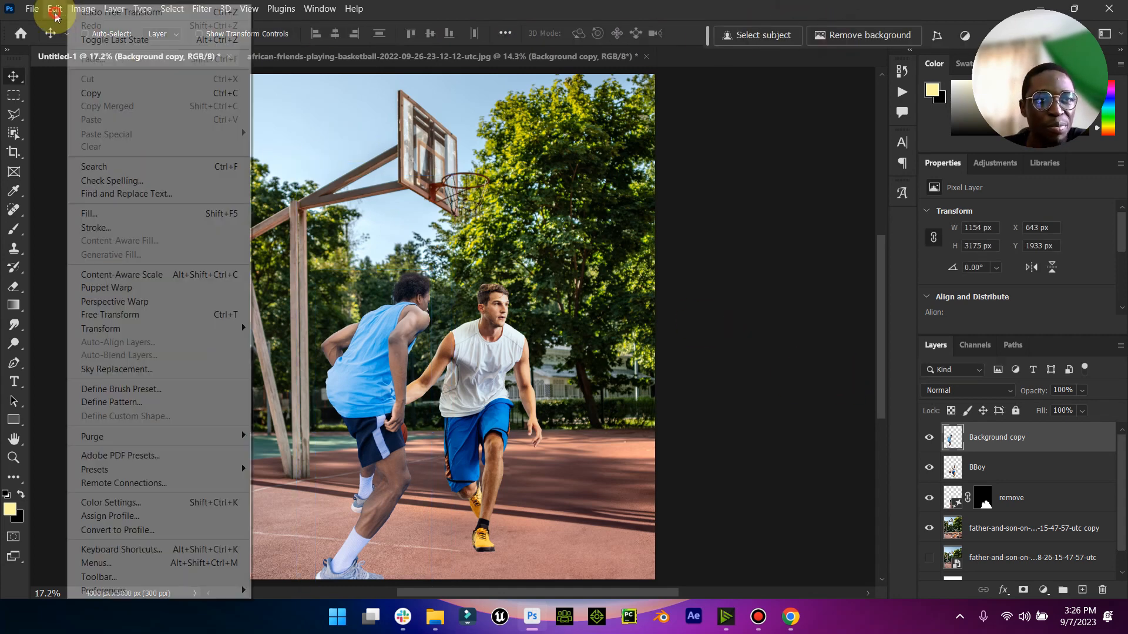
{"action": "mouse_move", "coordinate": [217, 334]}
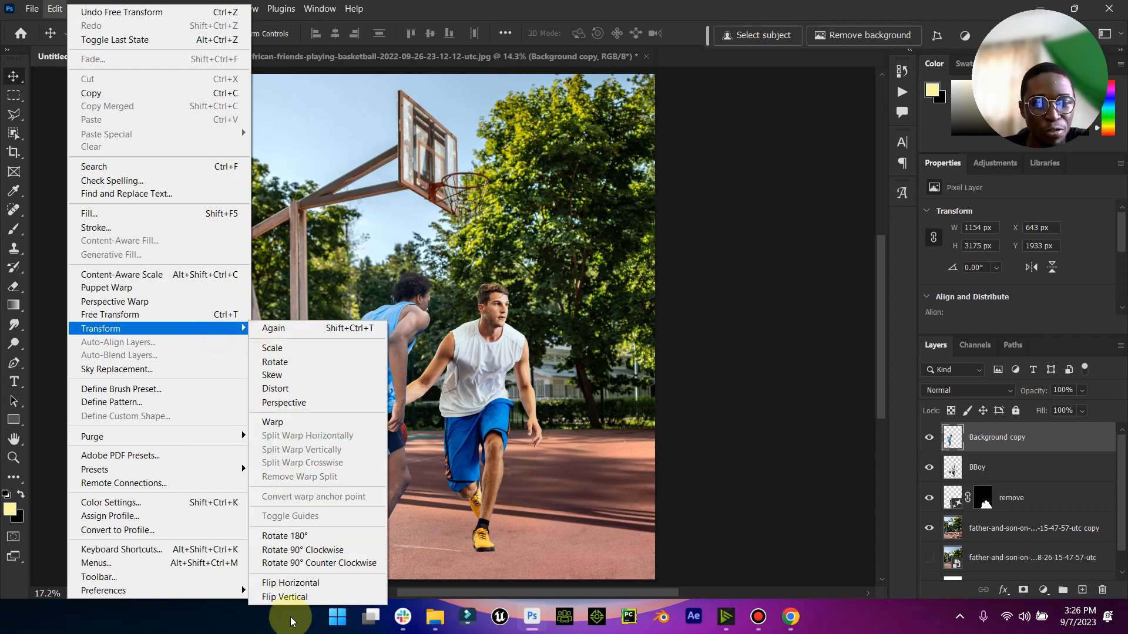
{"action": "left_click", "coordinate": [313, 584]}
{"action": "left_click_drag", "start_coordinate": [352, 403], "coordinate": [559, 400]}
{"action": "left_click_drag", "start_coordinate": [612, 330], "coordinate": [605, 339]}
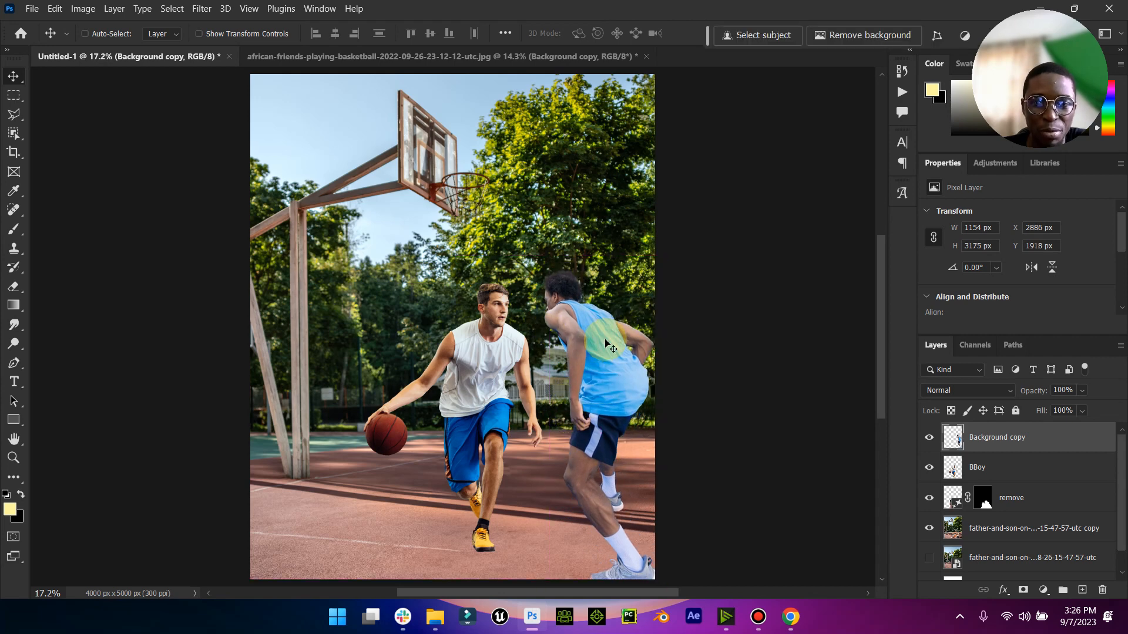
- Scale the flipped blue-jersey player to 93.58% and move both player layers together about 377 px to the left
{"action": "left_click", "coordinate": [198, 34]}
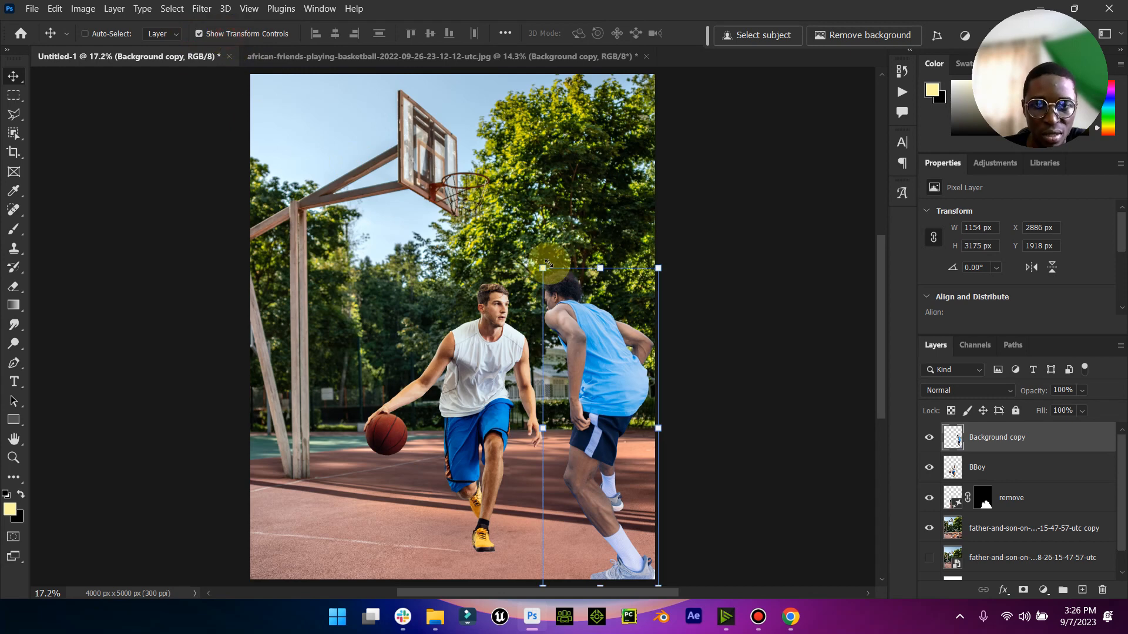
{"action": "left_click", "coordinate": [540, 268]}
{"action": "left_click_drag", "start_coordinate": [540, 268], "coordinate": [559, 282]}
{"action": "left_click", "coordinate": [845, 44]}
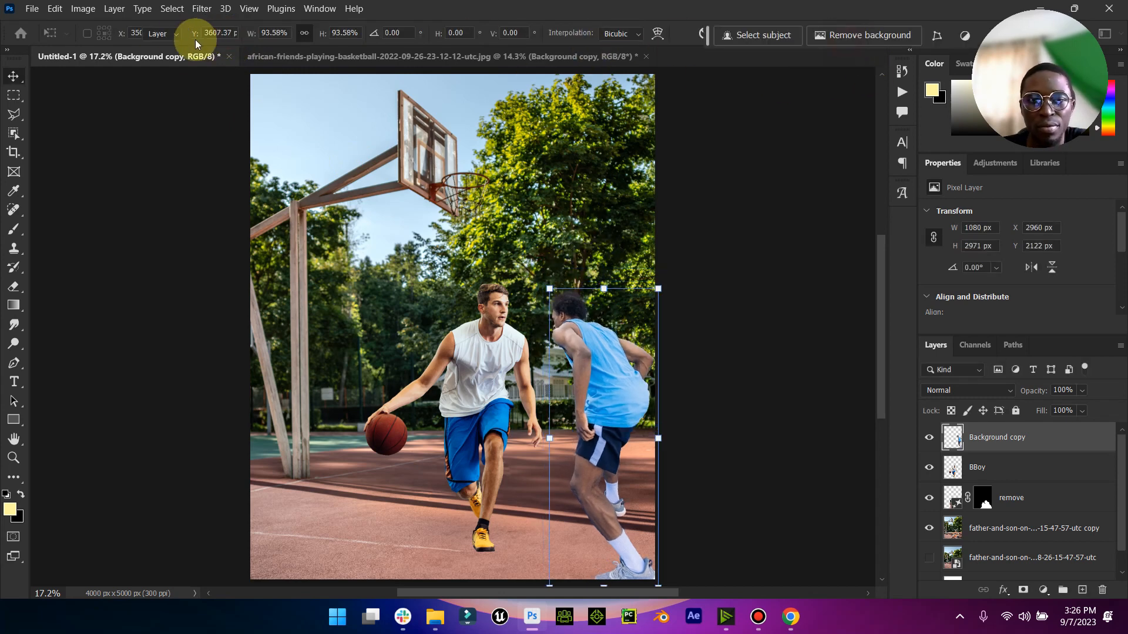
{"action": "left_click", "coordinate": [198, 33]}
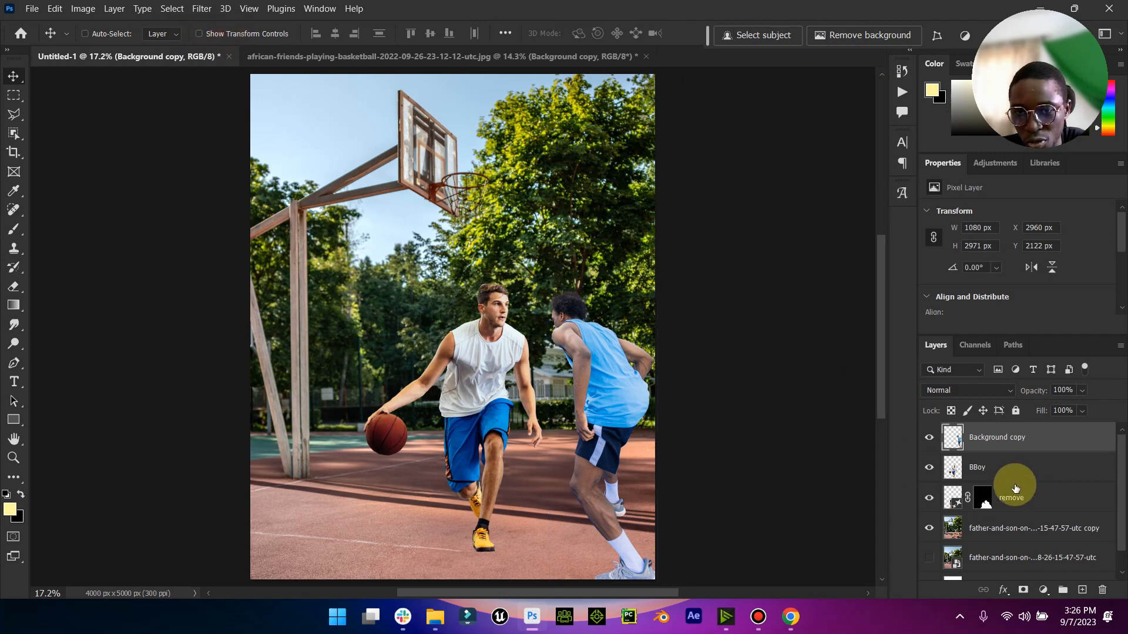
{"action": "left_click", "coordinate": [999, 470], "text": "shift"}
{"action": "left_click_drag", "start_coordinate": [624, 444], "coordinate": [585, 443]}
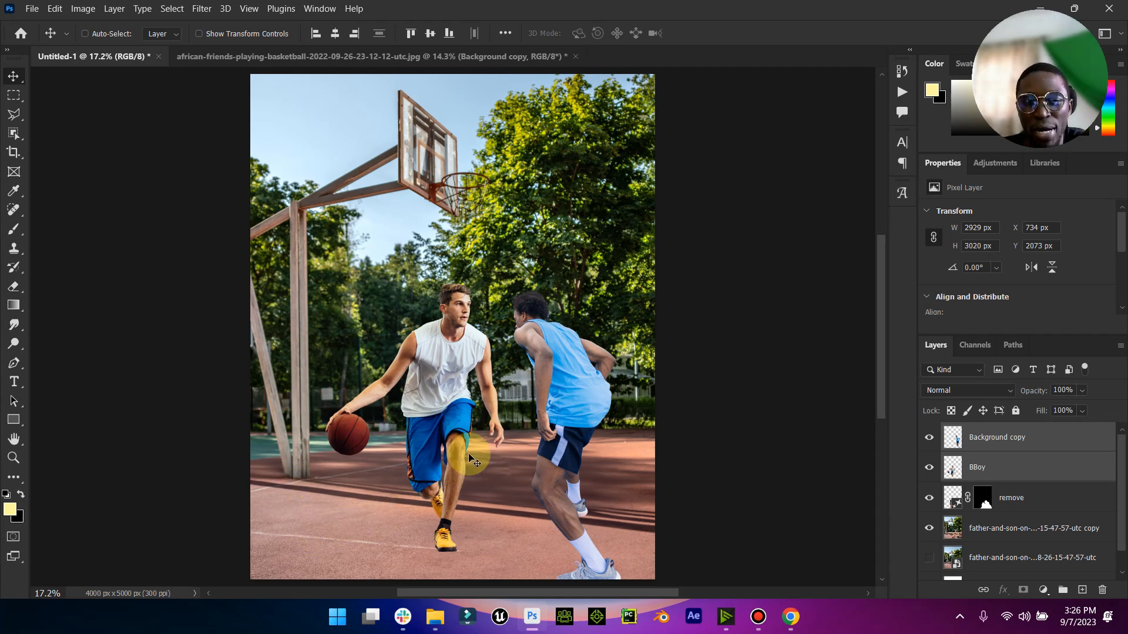
- Rename the blue-jersey player's layer as Bboy2
{"action": "double_click", "coordinate": [999, 437]}
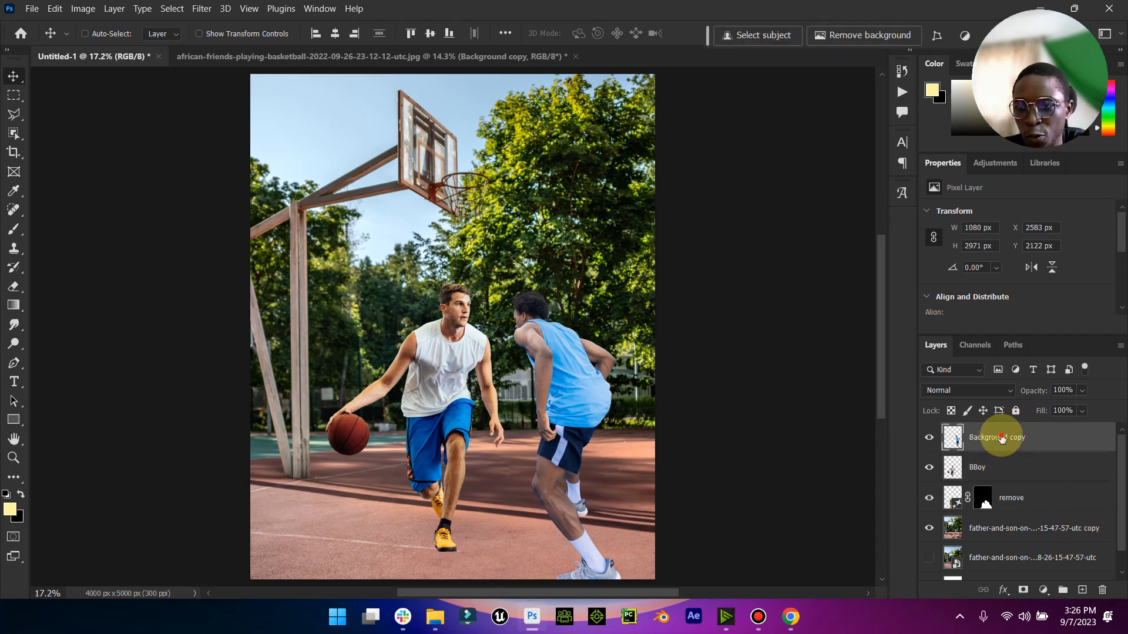
{"action": "type", "text": "B"}
{"action": "key", "text": "Caps_Lock"}
{"action": "type", "text": "b"}
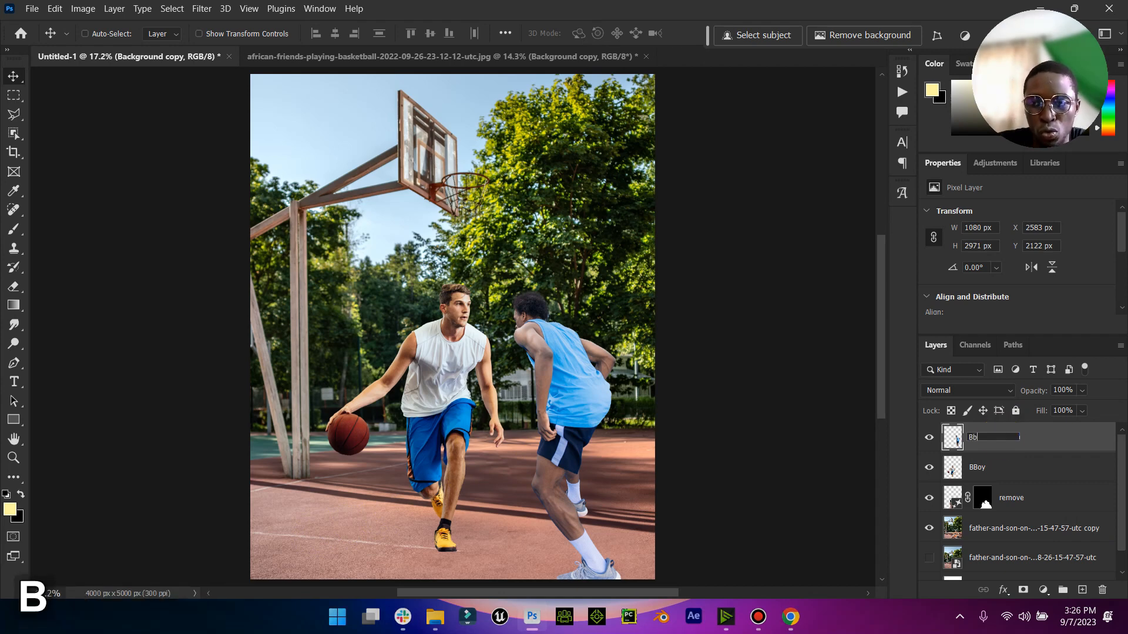
{"action": "type", "text": "oy2"}
{"action": "key", "text": "Return"}
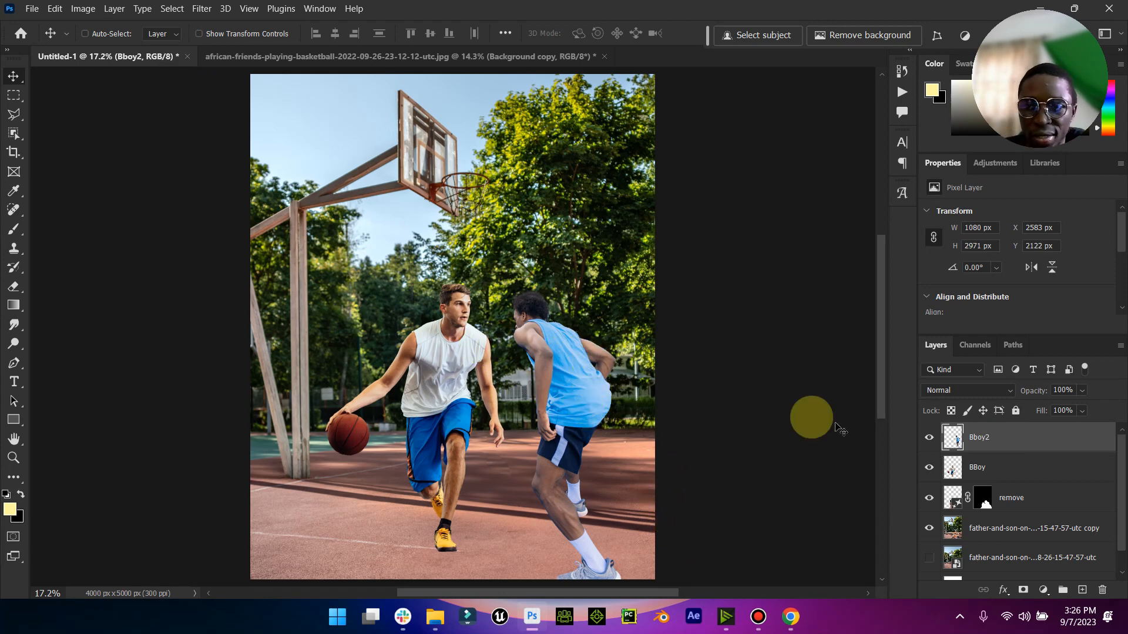
- Select the Bboy2 and BBoy layers and move both players together about 42 px to the right
{"action": "left_click", "coordinate": [10, 447]}
{"action": "left_click", "coordinate": [15, 459]}
{"action": "mouse_move", "coordinate": [554, 460]}
{"action": "left_mouse_down"}
{"action": "mouse_move", "coordinate": [513, 462]}
{"action": "mouse_move", "coordinate": [535, 464]}
{"action": "left_mouse_up"}
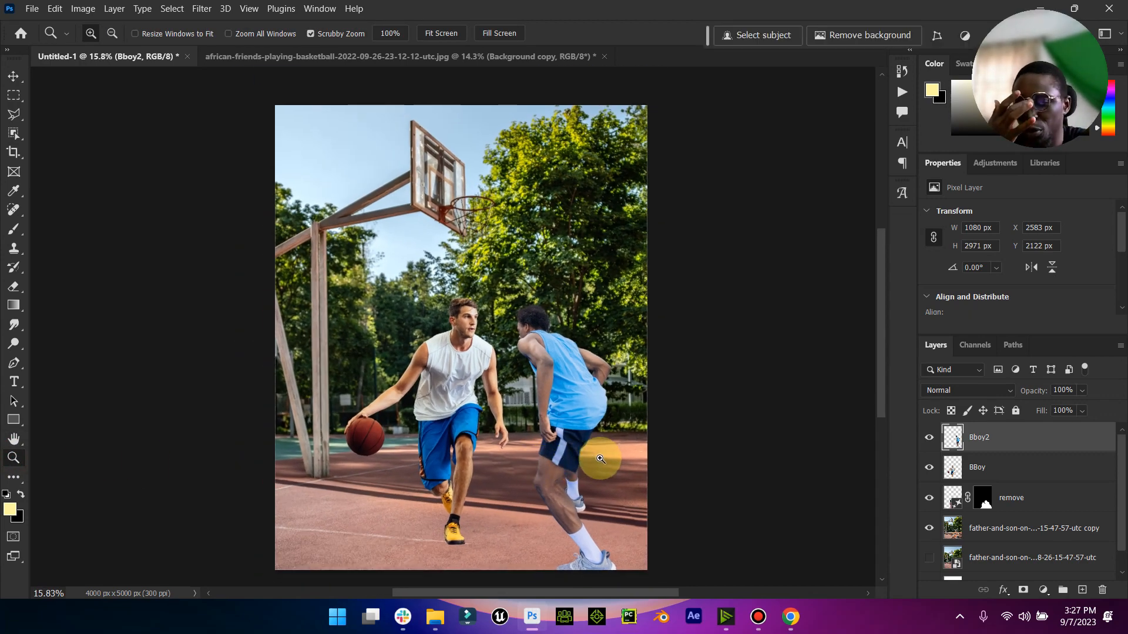
{"action": "left_click_drag", "start_coordinate": [599, 459], "coordinate": [589, 458]}
{"action": "left_click", "coordinate": [13, 76]}
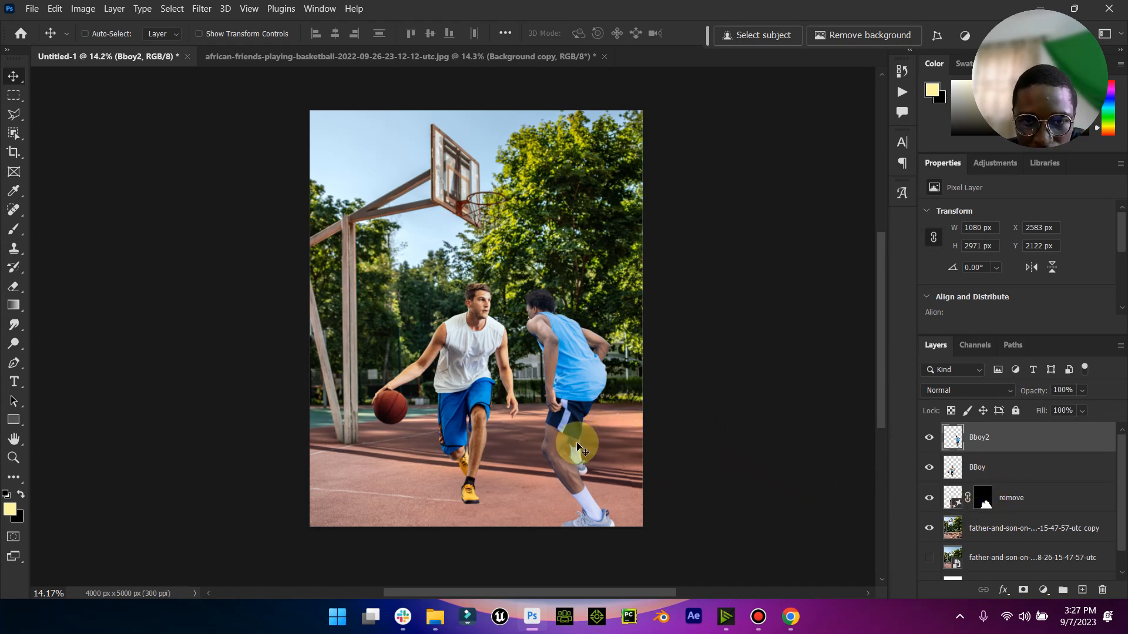
{"action": "left_click", "coordinate": [975, 469], "text": "shift"}
{"action": "mouse_move", "coordinate": [566, 441]}
{"action": "left_mouse_down"}
{"action": "mouse_move", "coordinate": [549, 440]}
{"action": "mouse_move", "coordinate": [567, 445]}
{"action": "left_mouse_up"}
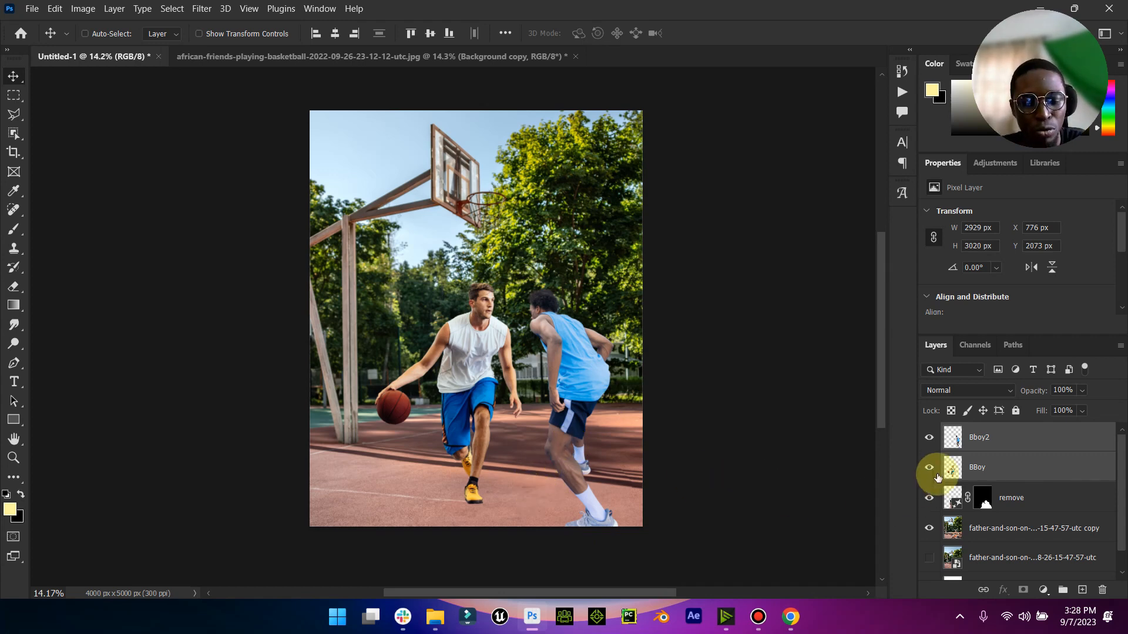
- Duplicate the two player layers, merge the copies into one layer, and toggle its visibility off and on
{"action": "key", "text": "ctrl+j"}
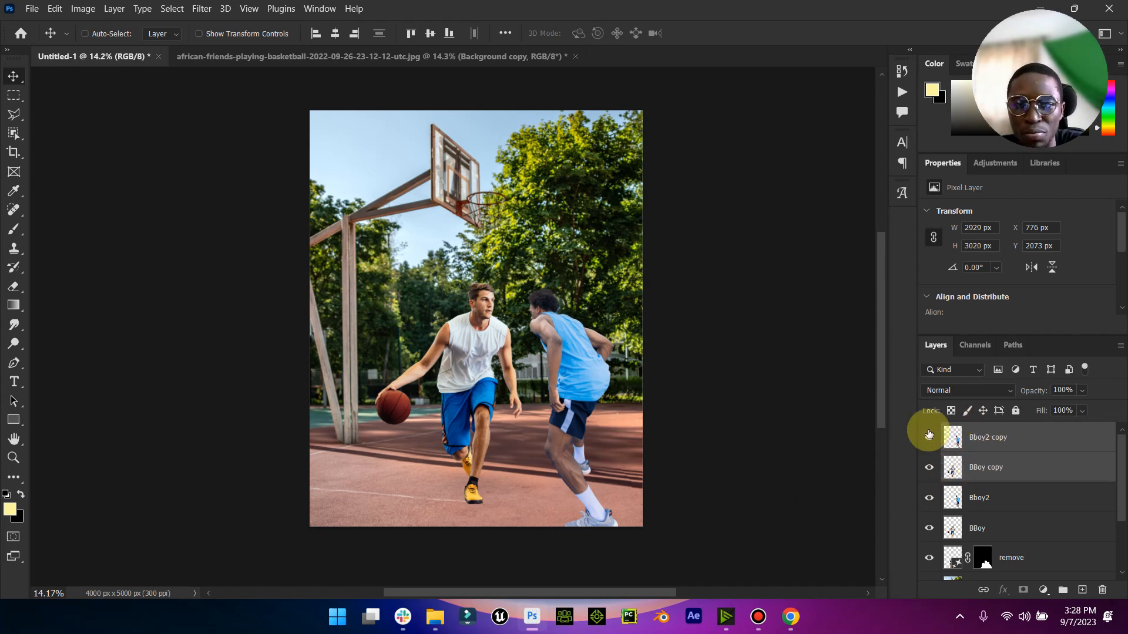
{"action": "right_click", "coordinate": [1012, 460]}
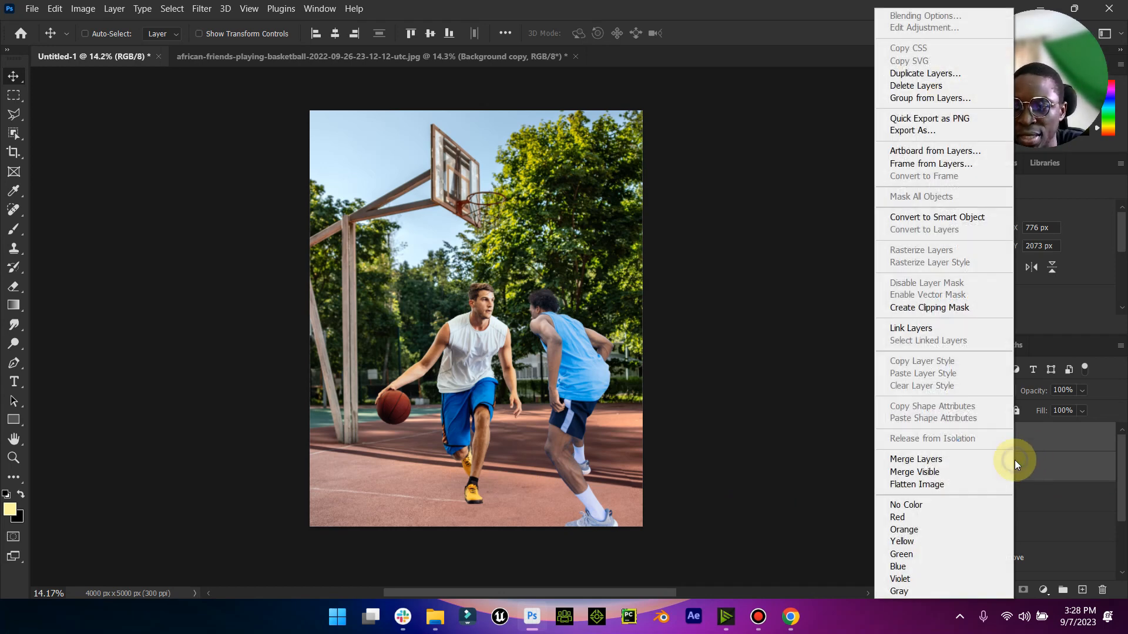
{"action": "left_click", "coordinate": [942, 464]}
{"action": "left_click", "coordinate": [931, 439]}
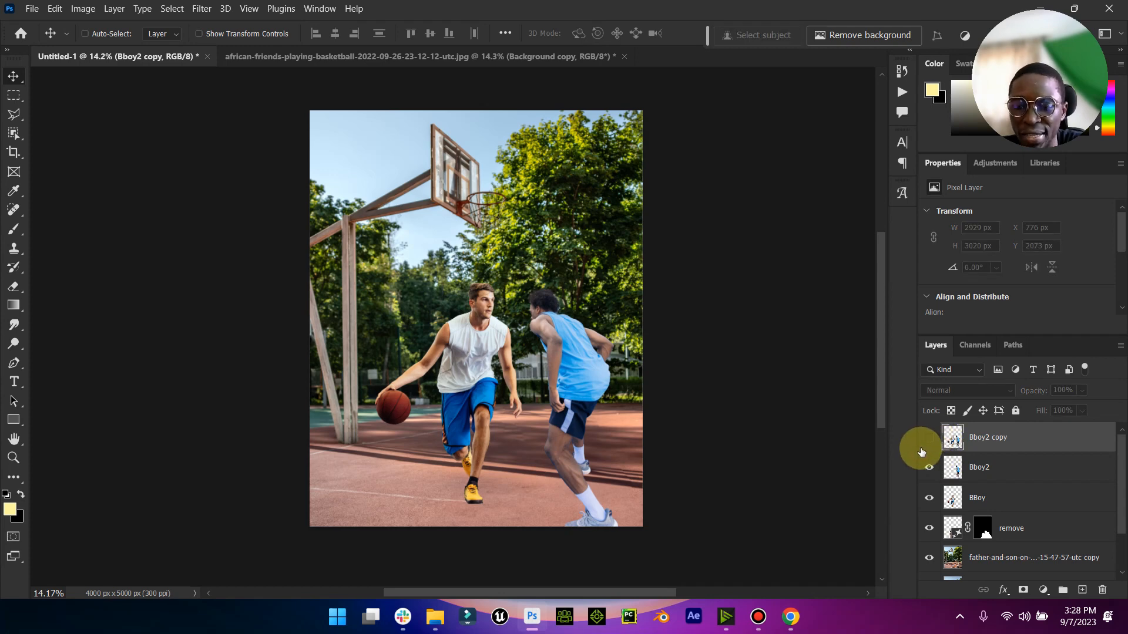
{"action": "left_click", "coordinate": [929, 442]}
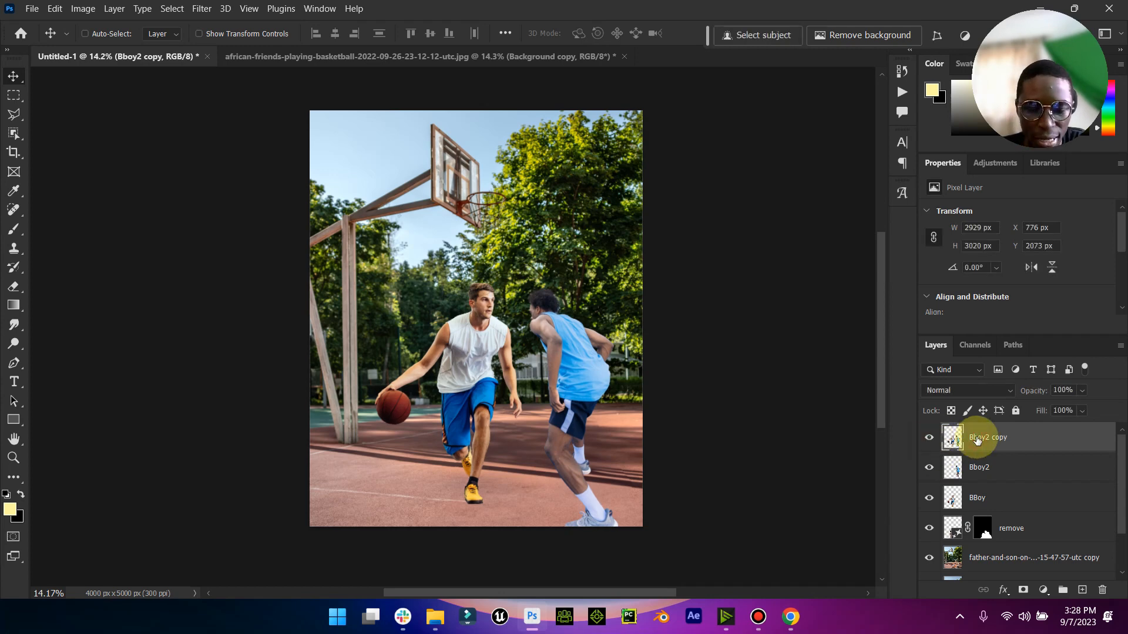
- Duplicate the merged players layer and rename the new copy as Shadow
{"action": "key", "text": "ctrl+j"}
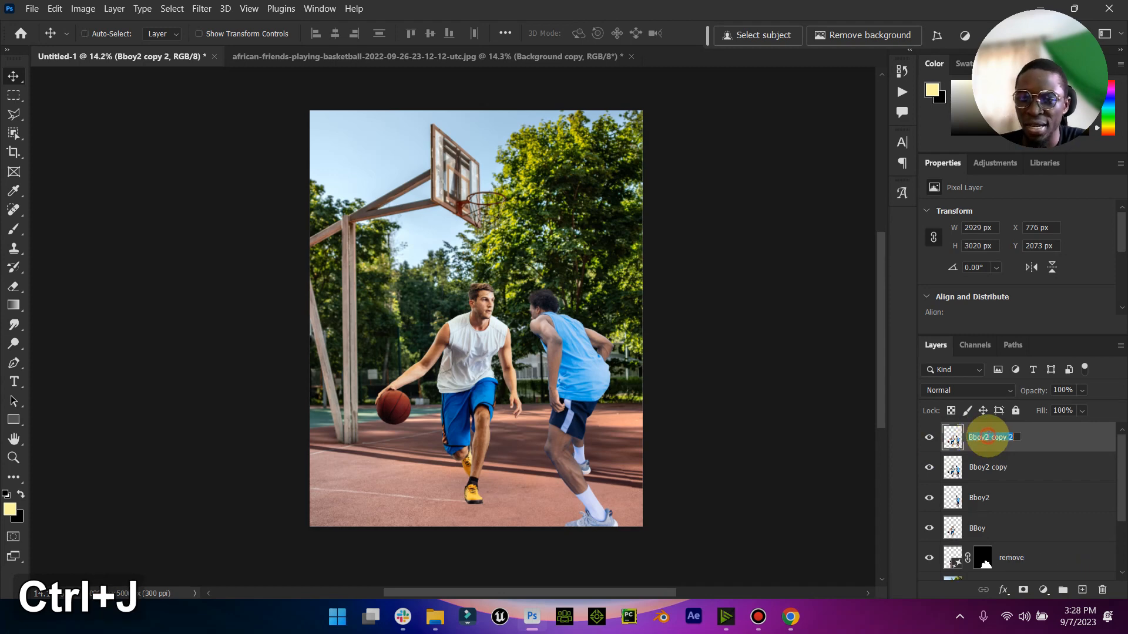
{"action": "key", "text": "Caps_Lock"}
{"action": "type", "text": "Shadow"}
{"action": "key", "text": "Return"}
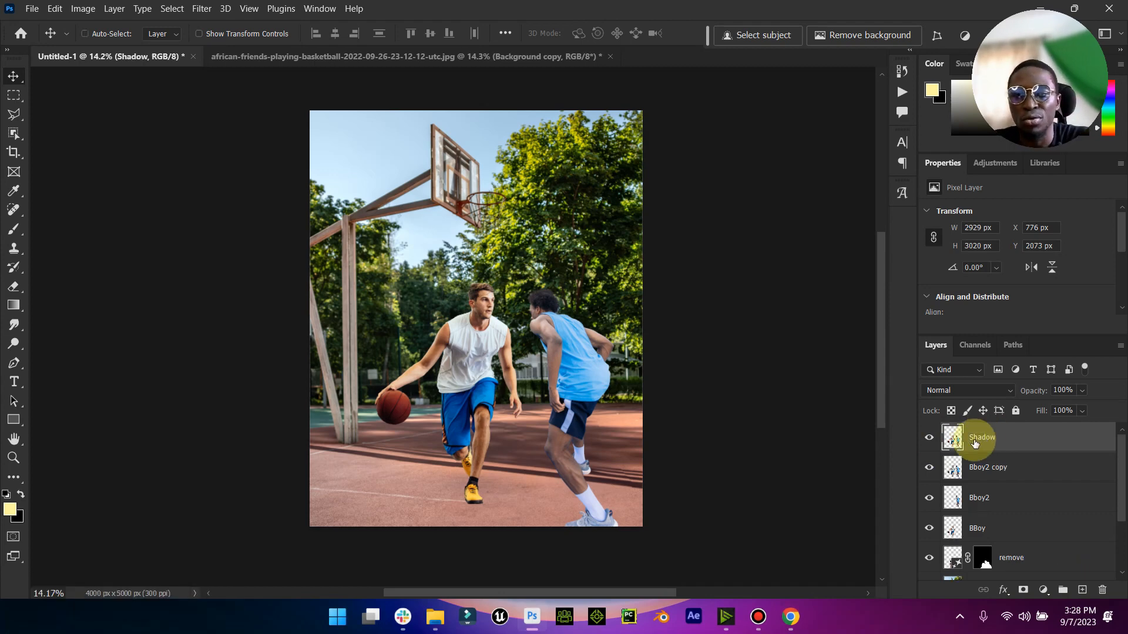
- Turn the Shadow layer completely black with a Hue/Saturation adjustment
{"action": "left_click", "coordinate": [83, 8]}
{"action": "mouse_move", "coordinate": [106, 45]}
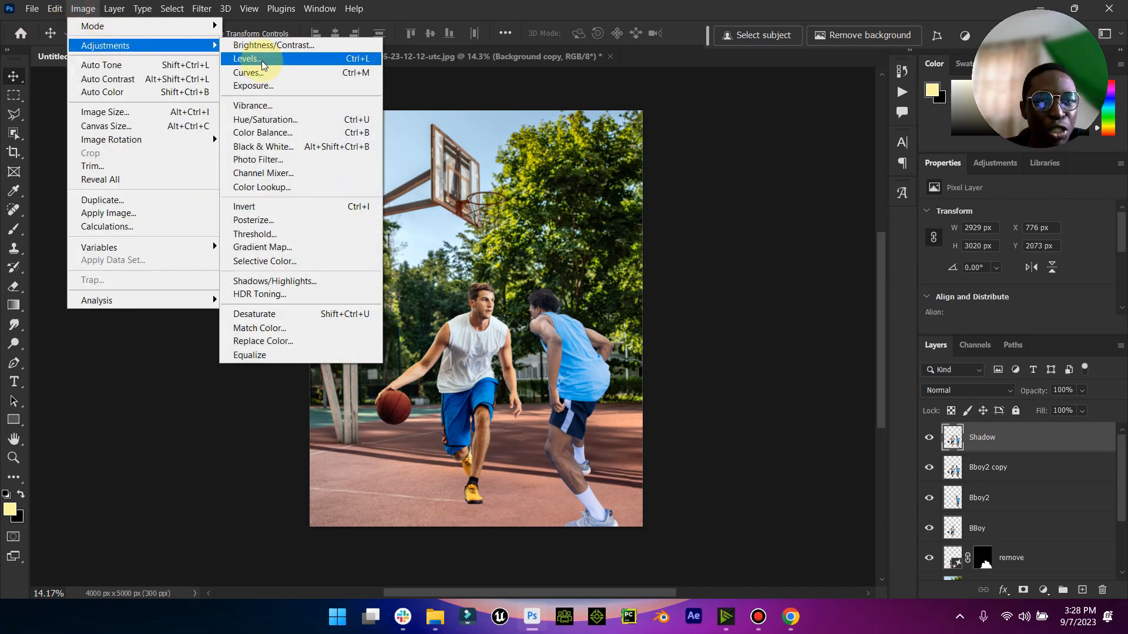
{"action": "left_click", "coordinate": [265, 120]}
{"action": "left_click_drag", "start_coordinate": [519, 275], "coordinate": [340, 271]}
{"action": "left_click", "coordinate": [706, 129]}
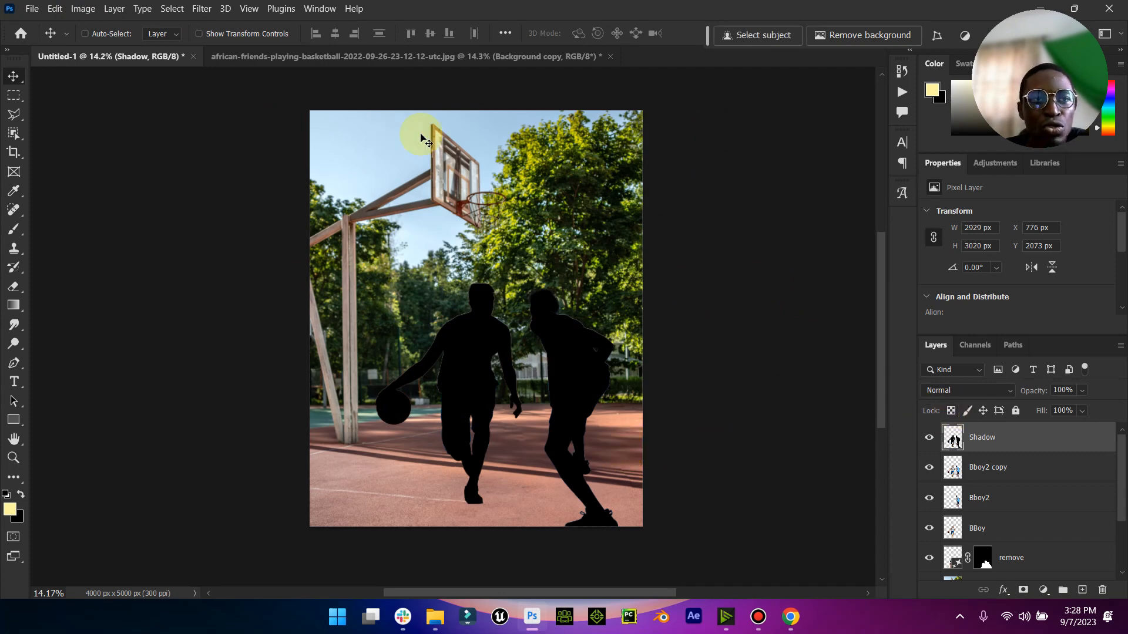
{"action": "left_click", "coordinate": [55, 9]}
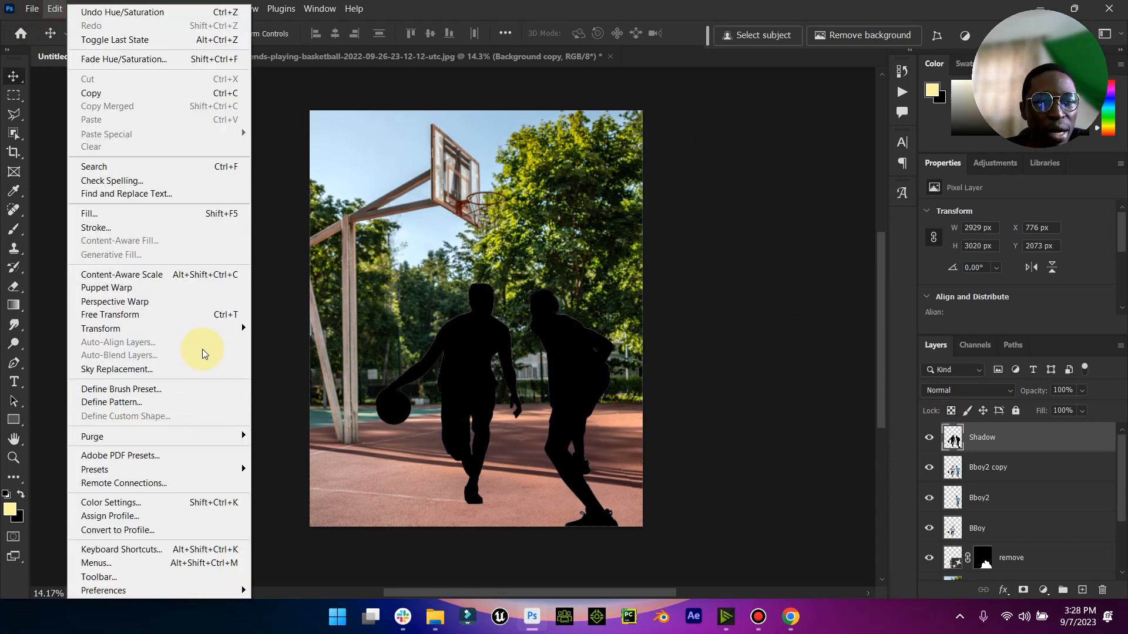
{"action": "mouse_move", "coordinate": [213, 330]}
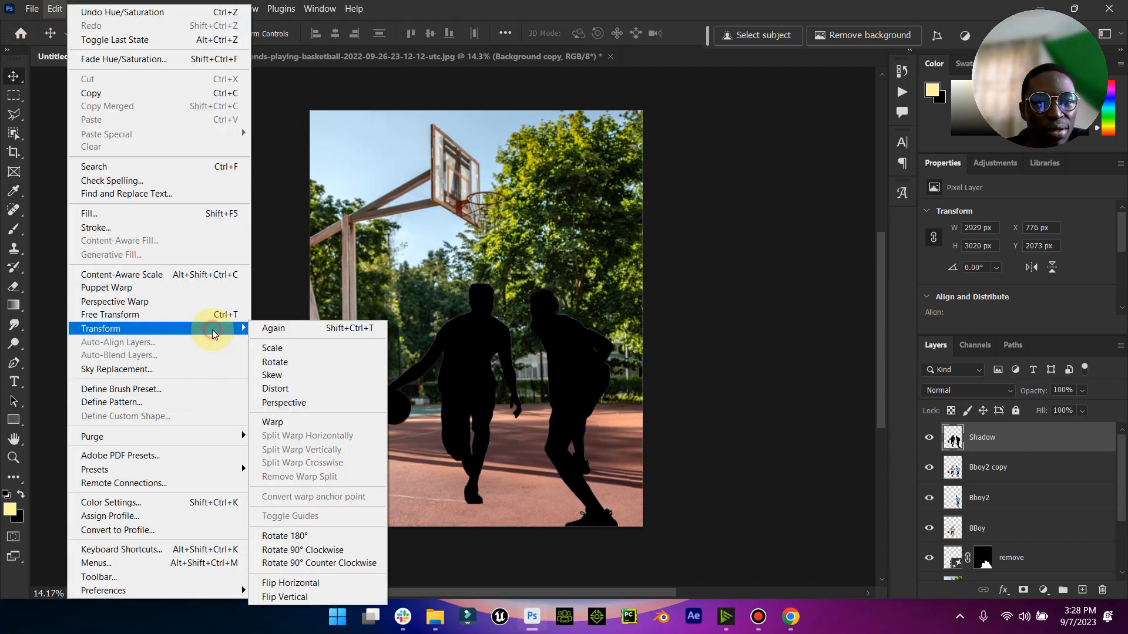
{"action": "left_click", "coordinate": [323, 406]}
{"action": "left_click_drag", "start_coordinate": [618, 282], "coordinate": [799, 380]}
{"action": "left_click_drag", "start_coordinate": [382, 282], "coordinate": [439, 224]}
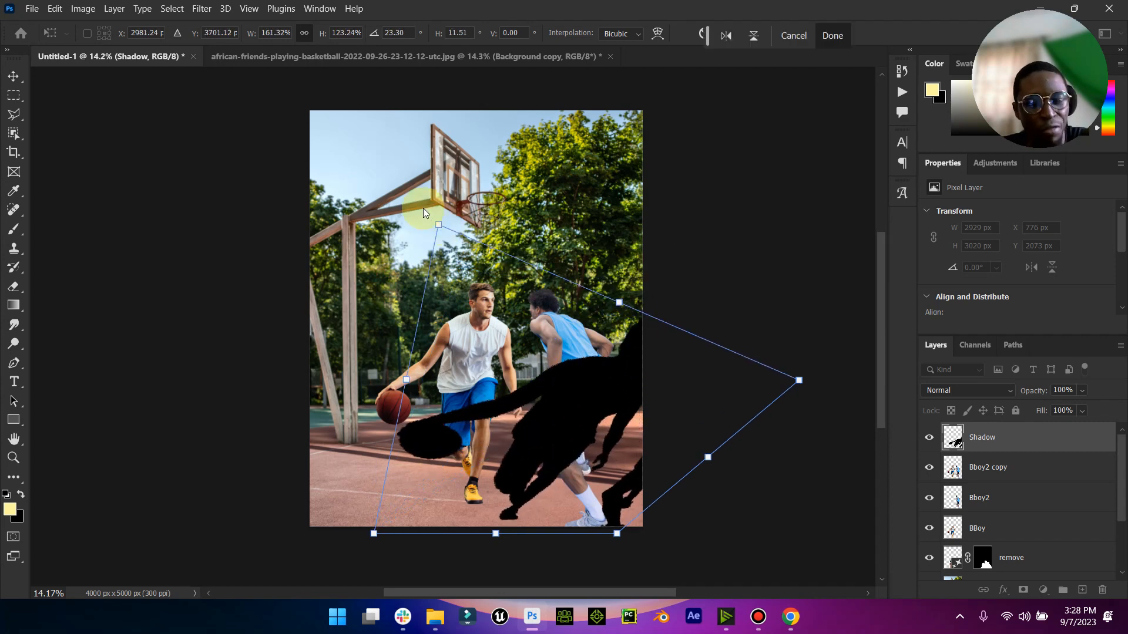
{"action": "key", "text": "Escape"}
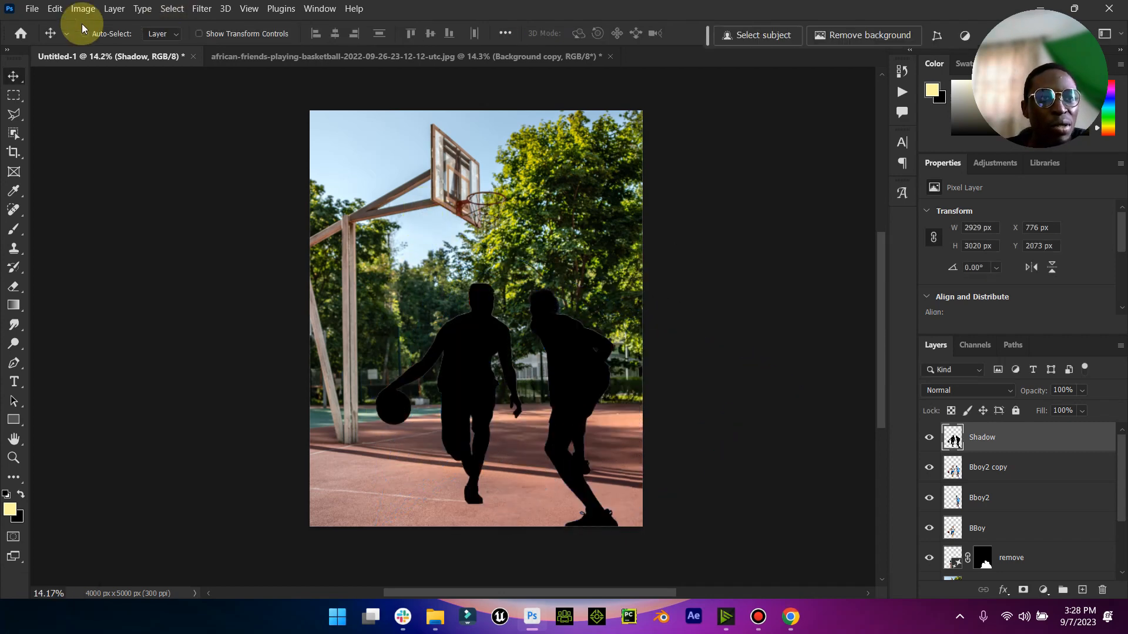
- Flip the Shadow layer vertically and move it to X 607 px, Y 1980 px
{"action": "left_click", "coordinate": [56, 11]}
{"action": "mouse_move", "coordinate": [176, 328]}
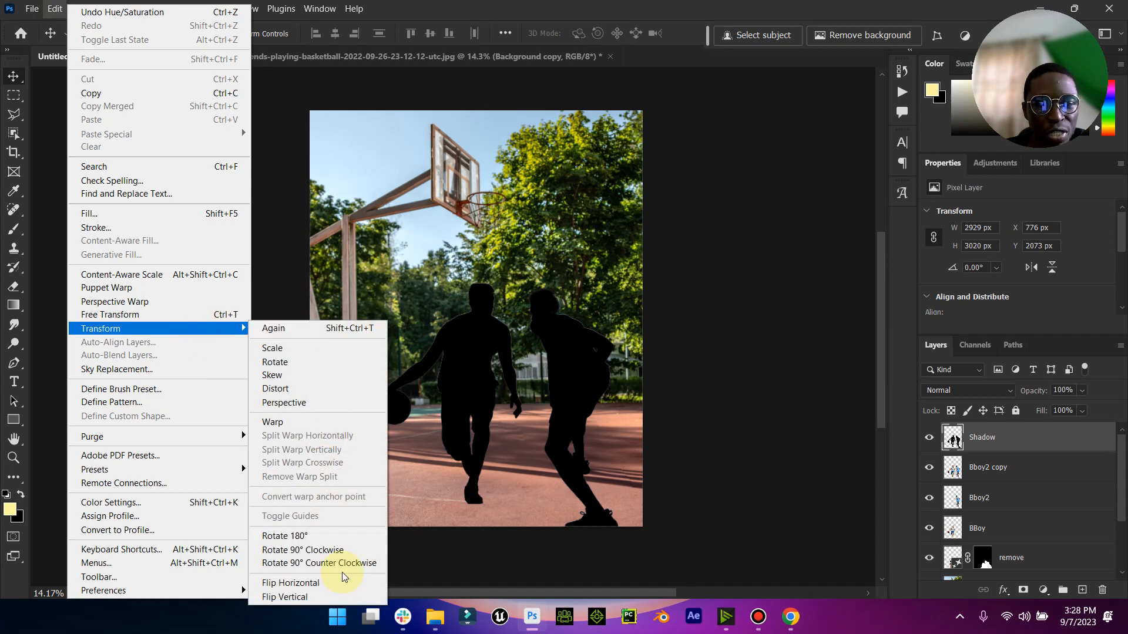
{"action": "left_click", "coordinate": [322, 597]}
{"action": "left_click_drag", "start_coordinate": [473, 411], "coordinate": [447, 437]}
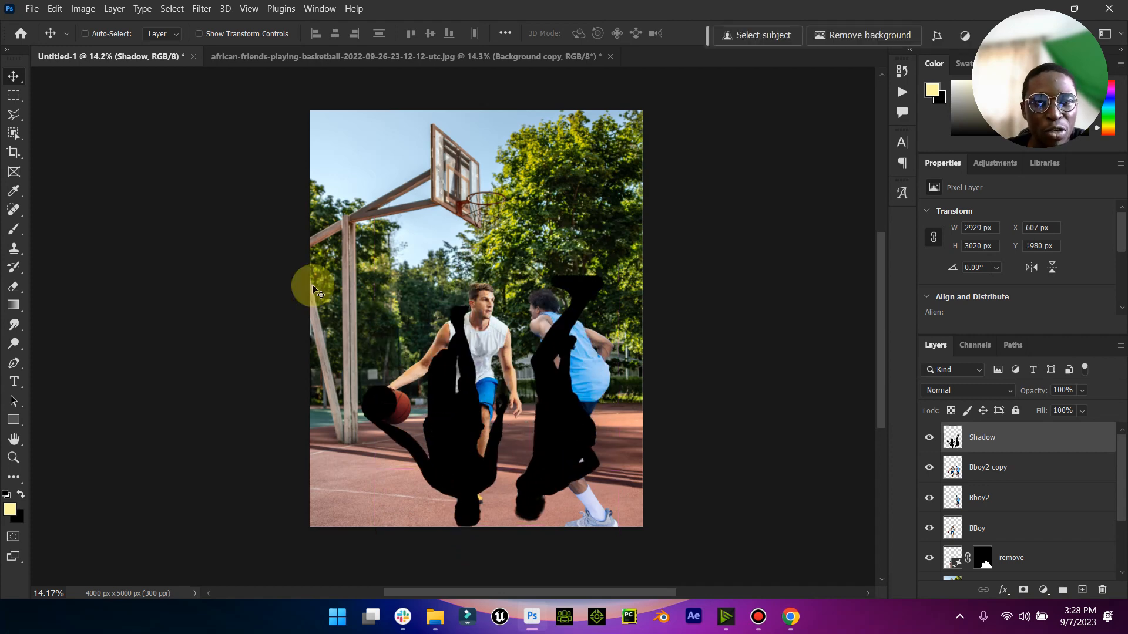
- Distort the Shadow layer so the silhouettes lie flat on the court, stretching from the players' feet toward the lower right
{"action": "left_click", "coordinate": [55, 8]}
{"action": "mouse_move", "coordinate": [211, 328]}
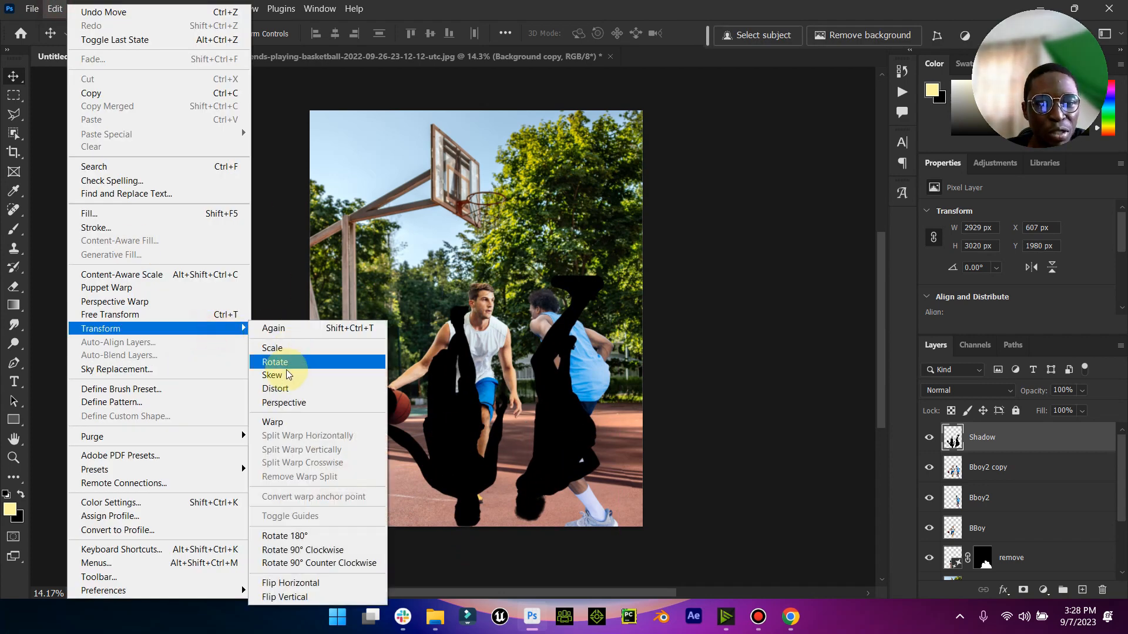
{"action": "left_click", "coordinate": [275, 388]}
{"action": "left_click_drag", "start_coordinate": [360, 526], "coordinate": [320, 515]}
{"action": "left_click_drag", "start_coordinate": [601, 441], "coordinate": [872, 362]}
{"action": "left_click_drag", "start_coordinate": [571, 258], "coordinate": [441, 423]}
{"action": "left_click_drag", "start_coordinate": [563, 377], "coordinate": [605, 370]}
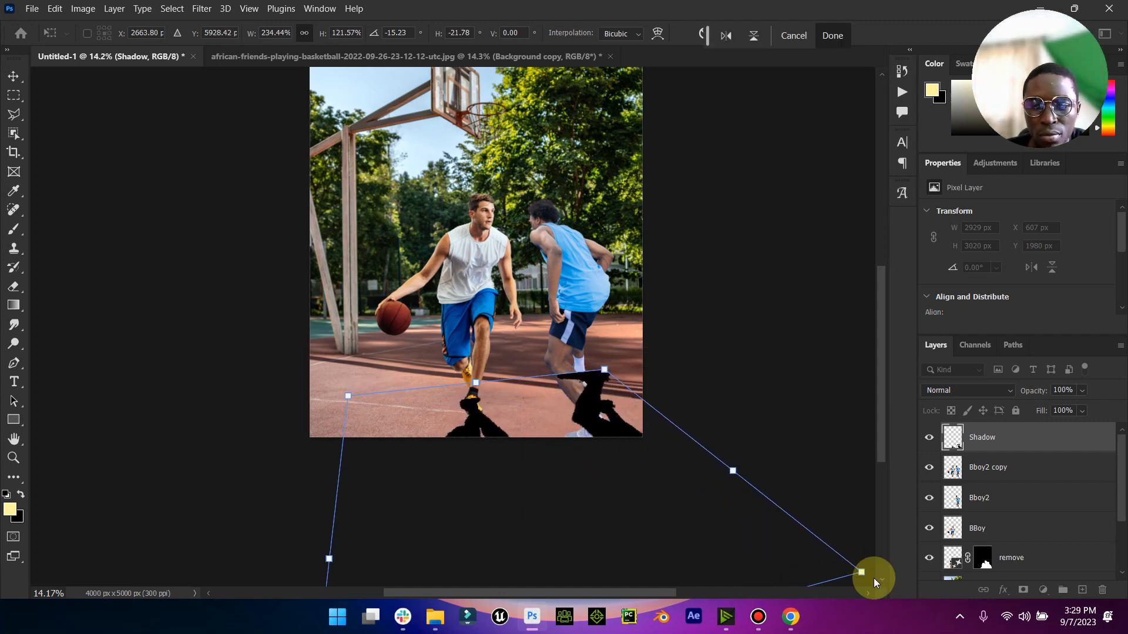
{"action": "left_click_drag", "start_coordinate": [862, 575], "coordinate": [826, 410]}
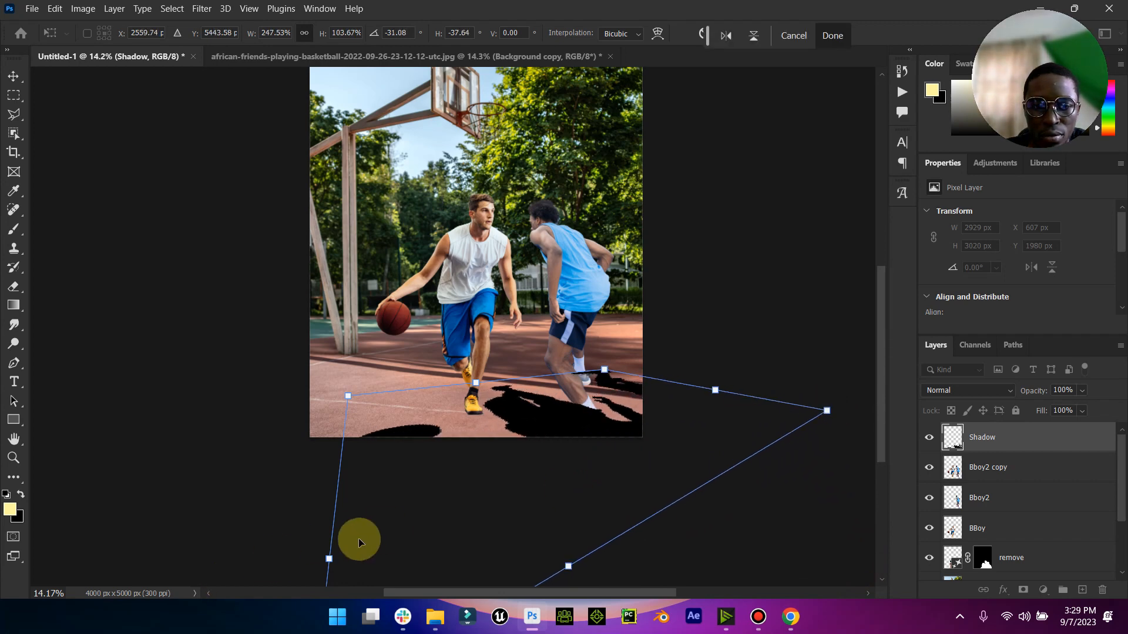
{"action": "scroll", "coordinate": [364, 541], "scroll_direction": "down", "scroll_amount": 2}
{"action": "scroll", "coordinate": [364, 542], "scroll_direction": "down", "scroll_amount": 4}
{"action": "left_click_drag", "start_coordinate": [310, 567], "coordinate": [566, 377]}
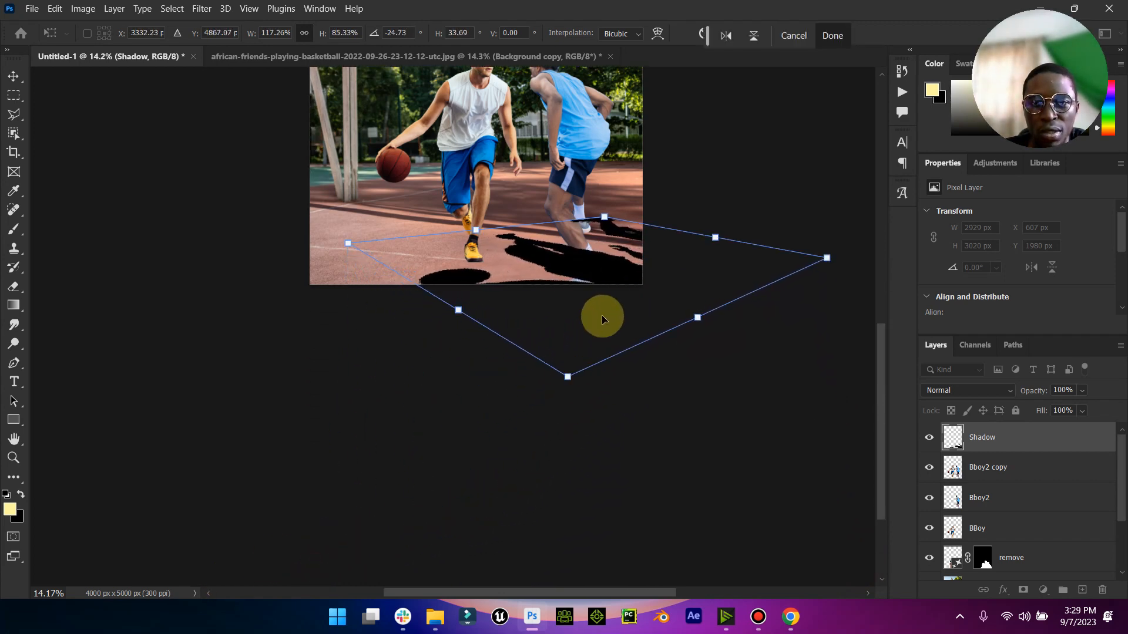
- Refine the shadow's distortion so it meets both players' feet with the ball's shadow on the court, and apply the transform
{"action": "scroll", "coordinate": [597, 330], "scroll_direction": "up", "scroll_amount": 3}
{"action": "mouse_move", "coordinate": [604, 287]}
{"action": "left_mouse_down"}
{"action": "mouse_move", "coordinate": [597, 298]}
{"action": "mouse_move", "coordinate": [591, 289]}
{"action": "left_mouse_up"}
{"action": "mouse_move", "coordinate": [468, 300]}
{"action": "left_mouse_down"}
{"action": "mouse_move", "coordinate": [452, 307]}
{"action": "mouse_move", "coordinate": [465, 306]}
{"action": "left_mouse_up"}
{"action": "left_click_drag", "start_coordinate": [582, 299], "coordinate": [589, 299]}
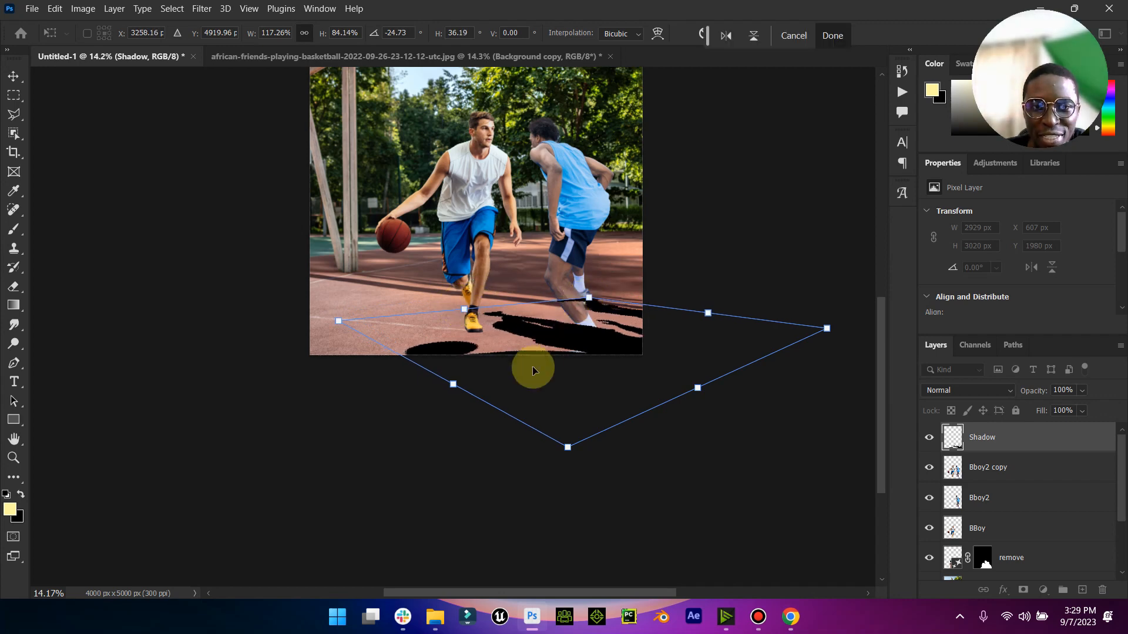
{"action": "mouse_move", "coordinate": [333, 320]}
{"action": "left_mouse_down"}
{"action": "mouse_move", "coordinate": [298, 302]}
{"action": "mouse_move", "coordinate": [352, 315]}
{"action": "left_mouse_up"}
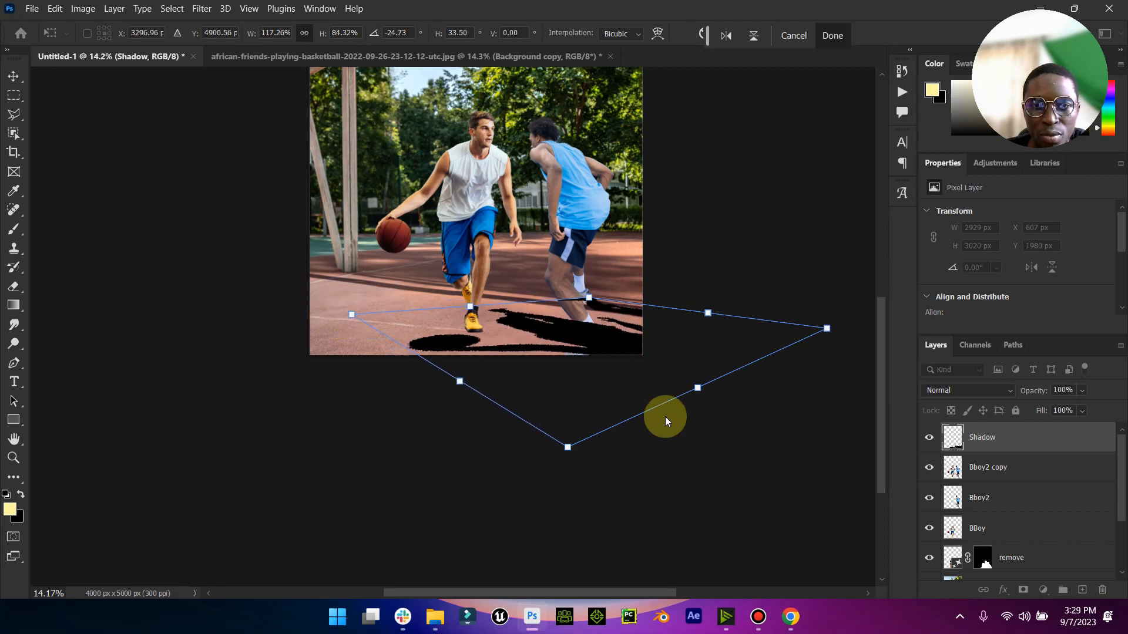
{"action": "left_click_drag", "start_coordinate": [561, 453], "coordinate": [574, 523]}
{"action": "left_click_drag", "start_coordinate": [824, 333], "coordinate": [837, 345]}
{"action": "left_click_drag", "start_coordinate": [694, 389], "coordinate": [673, 384]}
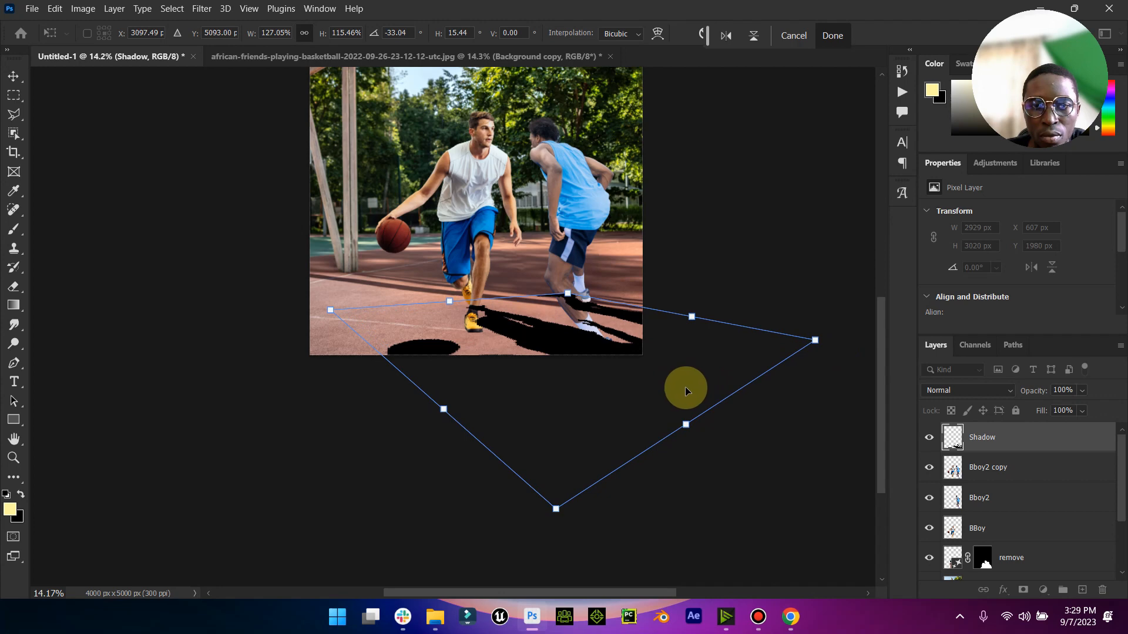
{"action": "left_click", "coordinate": [13, 75]}
- Fit the image in view and place the Shadow layer directly beneath the BBoy layer
{"action": "double_click", "coordinate": [12, 436]}
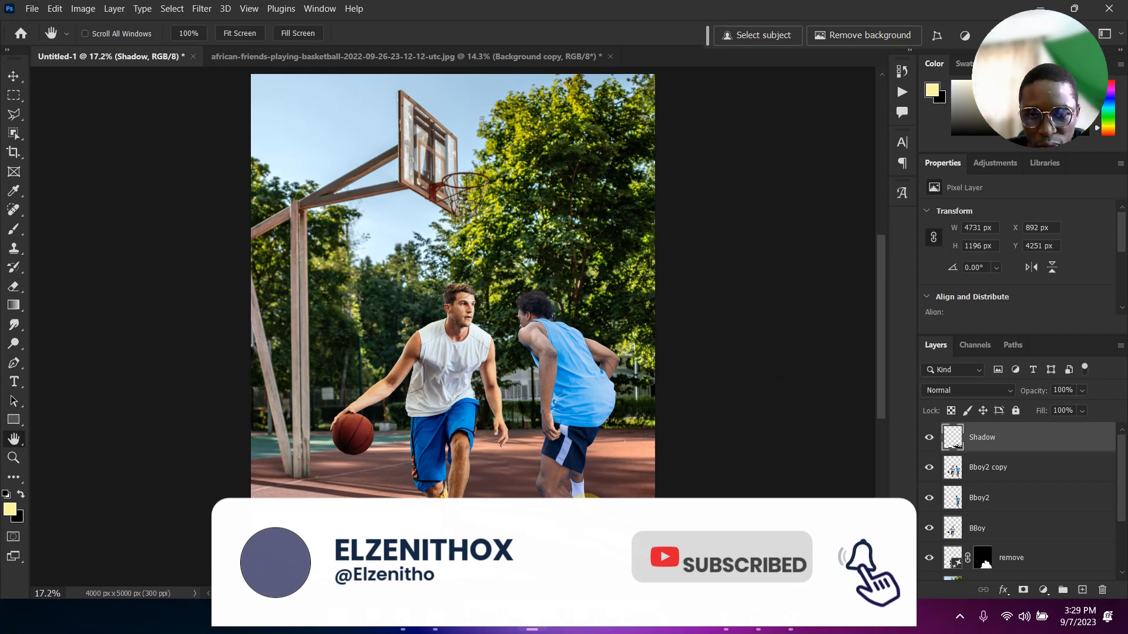
{"action": "left_click", "coordinate": [13, 76]}
{"action": "left_click_drag", "start_coordinate": [997, 437], "coordinate": [993, 522]}
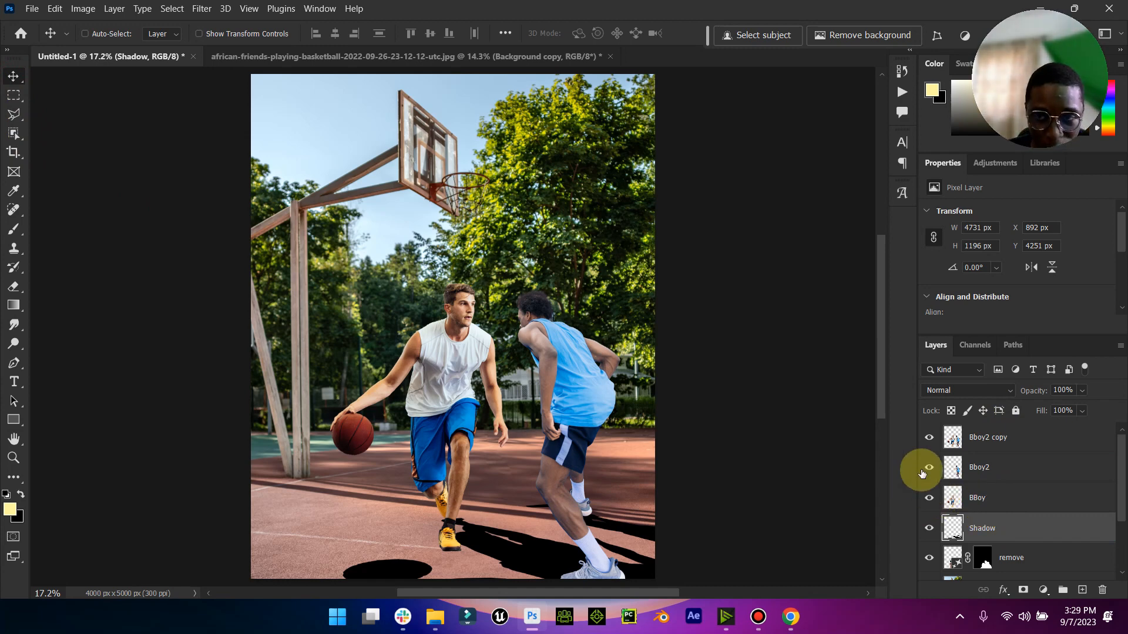
{"action": "left_click", "coordinate": [185, 10]}
{"action": "mouse_move", "coordinate": [201, 10]}
{"action": "mouse_move", "coordinate": [244, 187]}
{"action": "left_click", "coordinate": [438, 240]}
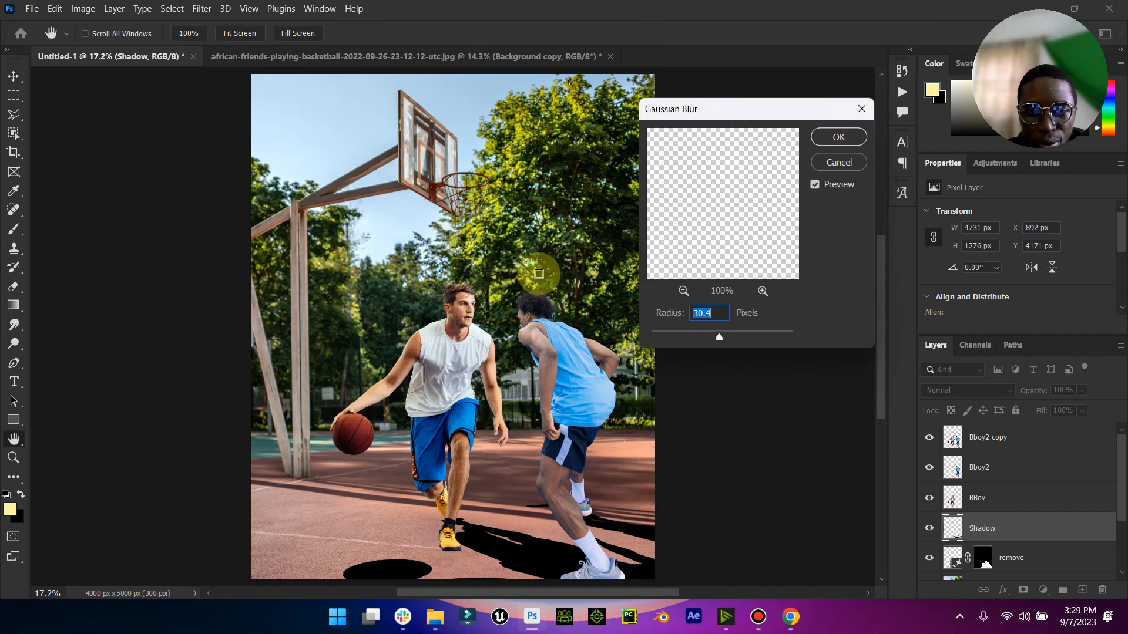
{"action": "left_click", "coordinate": [847, 162]}
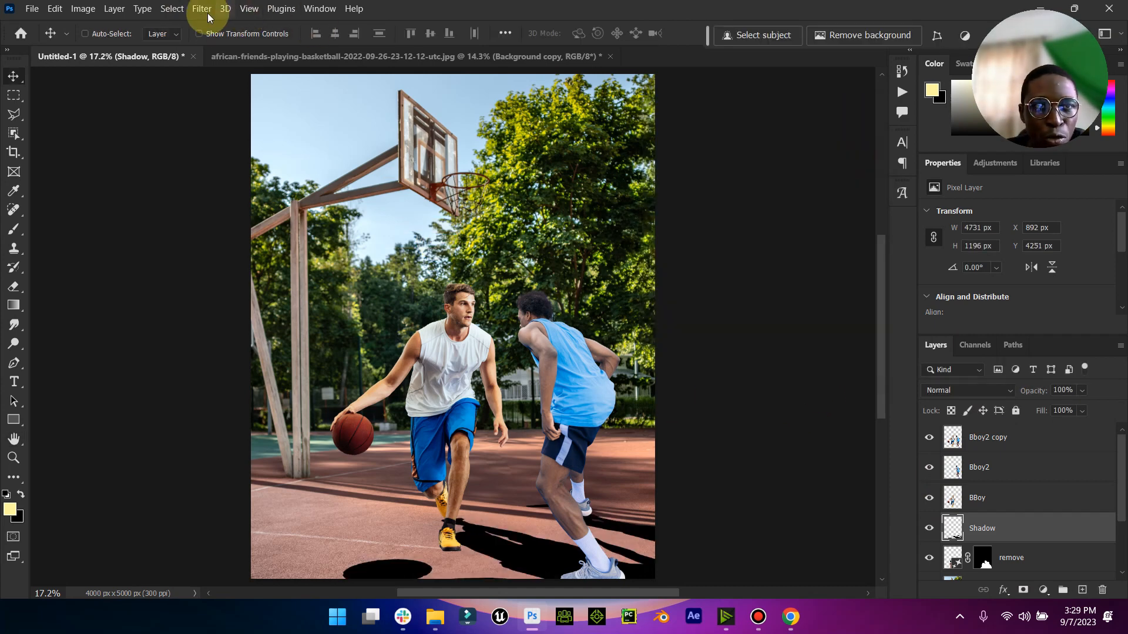
- Apply a Motion Blur to the Shadow layer with an angle of 0° and a distance of 127 pixels
{"action": "left_click", "coordinate": [202, 8]}
{"action": "mouse_move", "coordinate": [311, 189]}
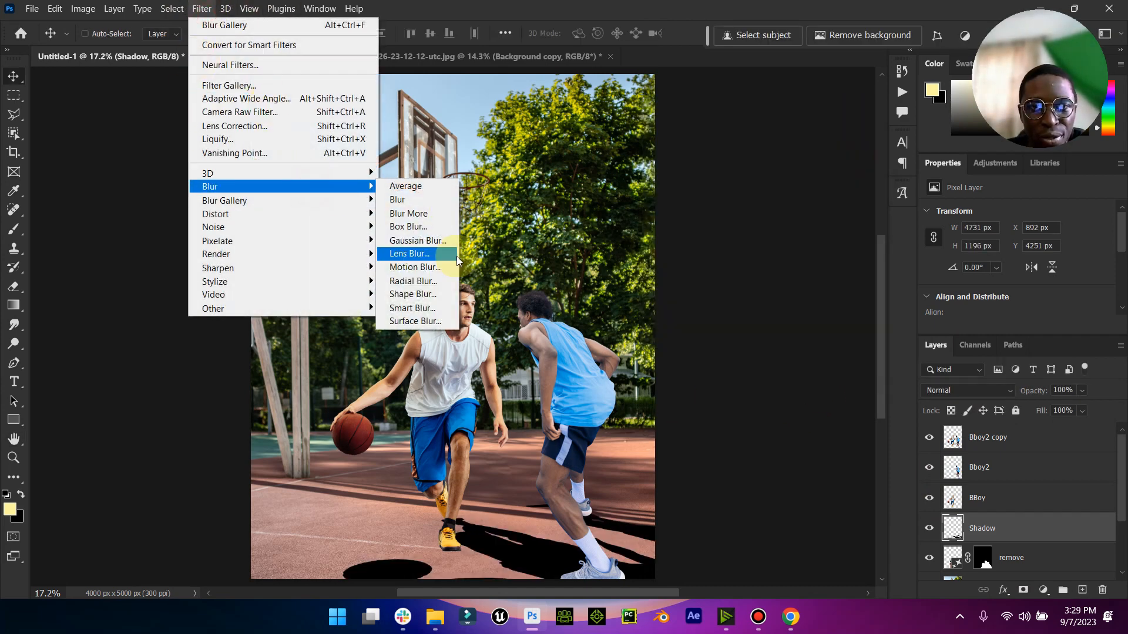
{"action": "left_click", "coordinate": [450, 267]}
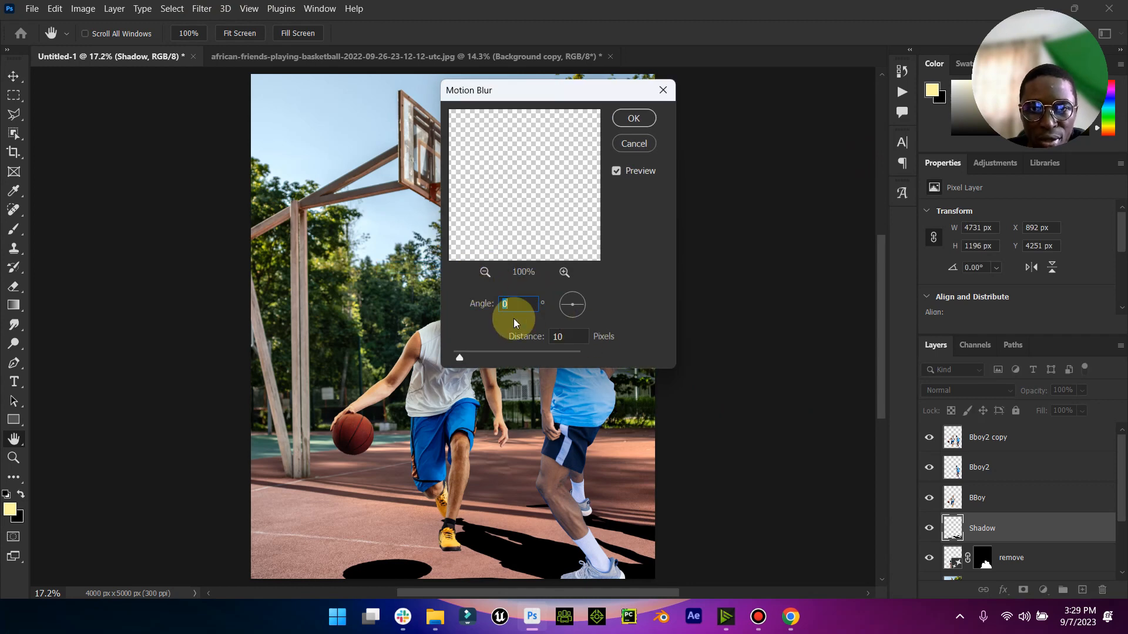
{"action": "left_click_drag", "start_coordinate": [489, 348], "coordinate": [535, 354]}
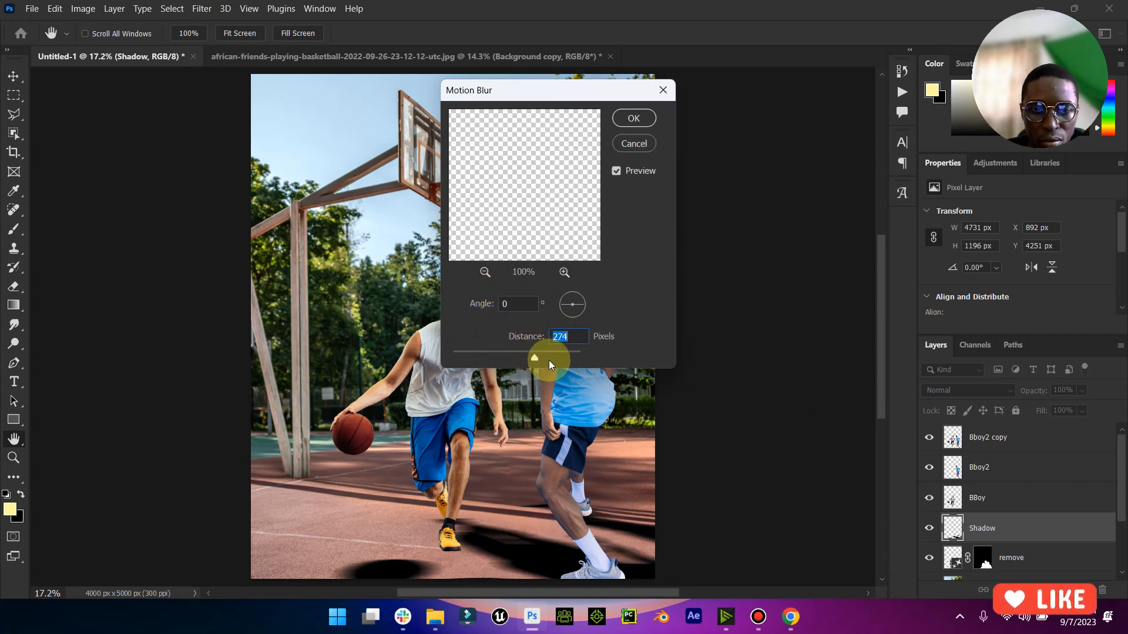
{"action": "left_click", "coordinate": [504, 357]}
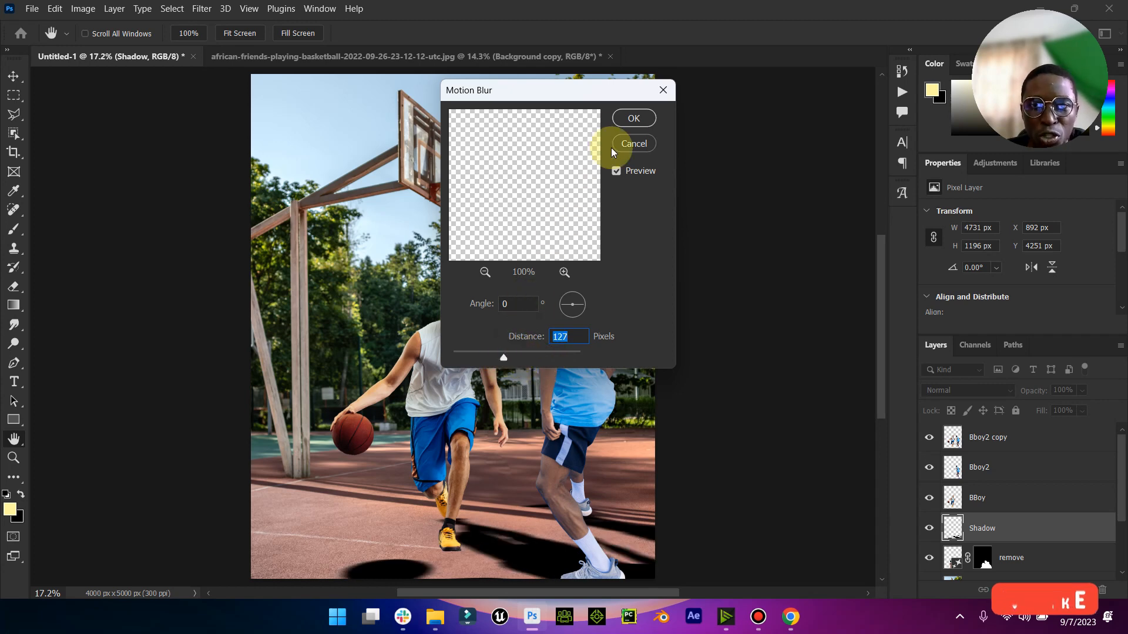
{"action": "left_click", "coordinate": [630, 121]}
- Apply a Gaussian Blur with a radius of 4.0 pixels to the Shadow layer
{"action": "left_click", "coordinate": [172, 8]}
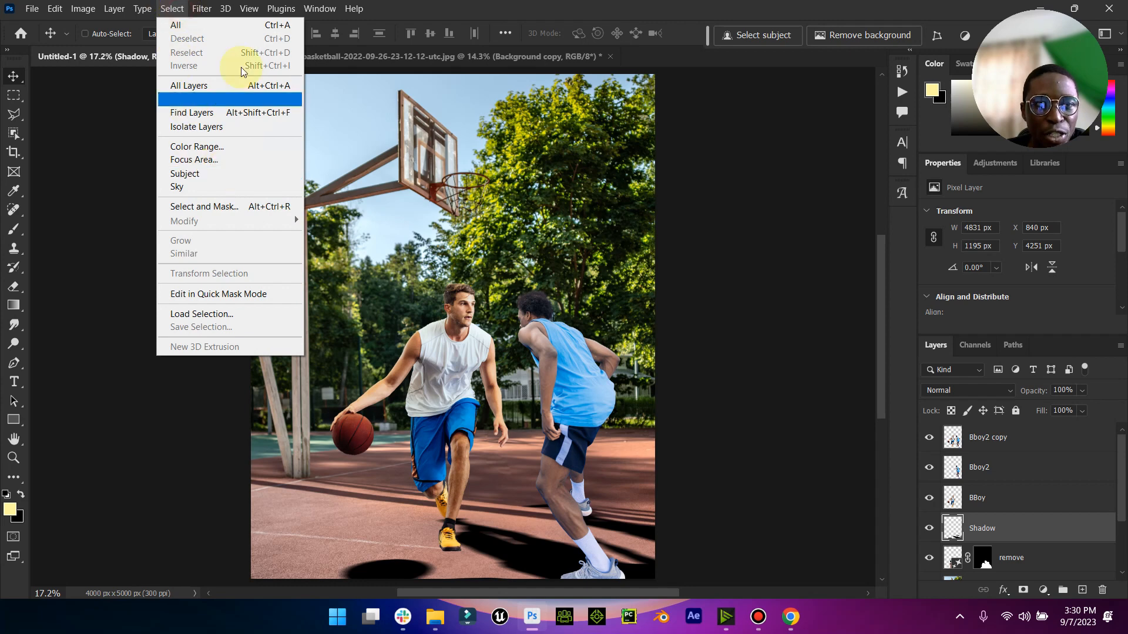
{"action": "left_click", "coordinate": [202, 9]}
{"action": "left_click", "coordinate": [300, 178]}
{"action": "mouse_move", "coordinate": [341, 186]}
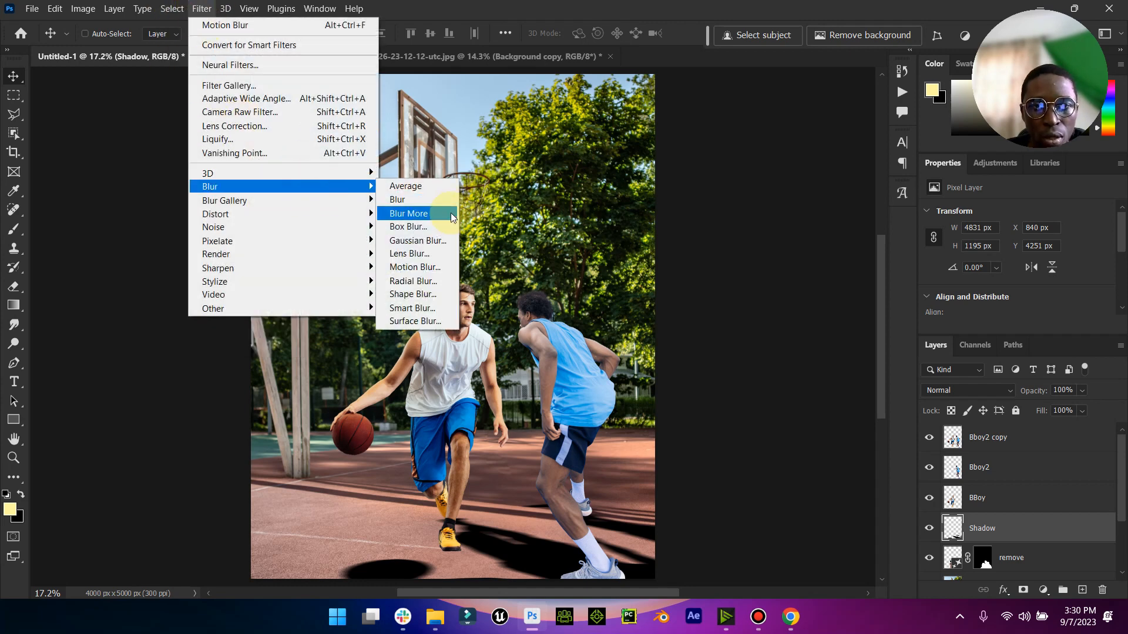
{"action": "left_click", "coordinate": [435, 242]}
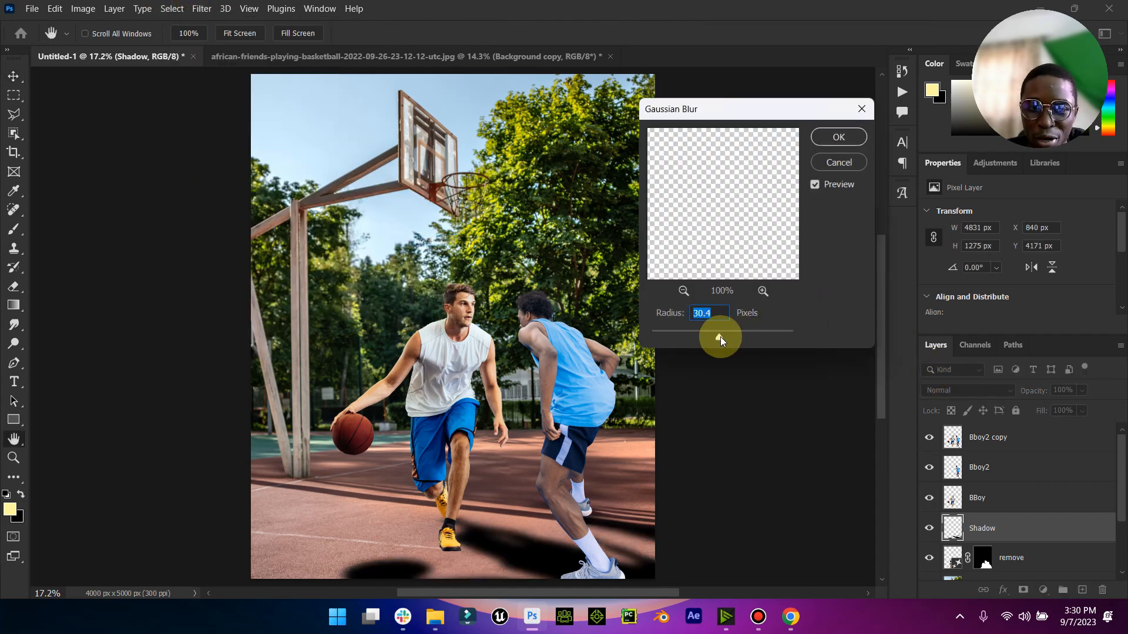
{"action": "left_click_drag", "start_coordinate": [695, 338], "coordinate": [679, 335]}
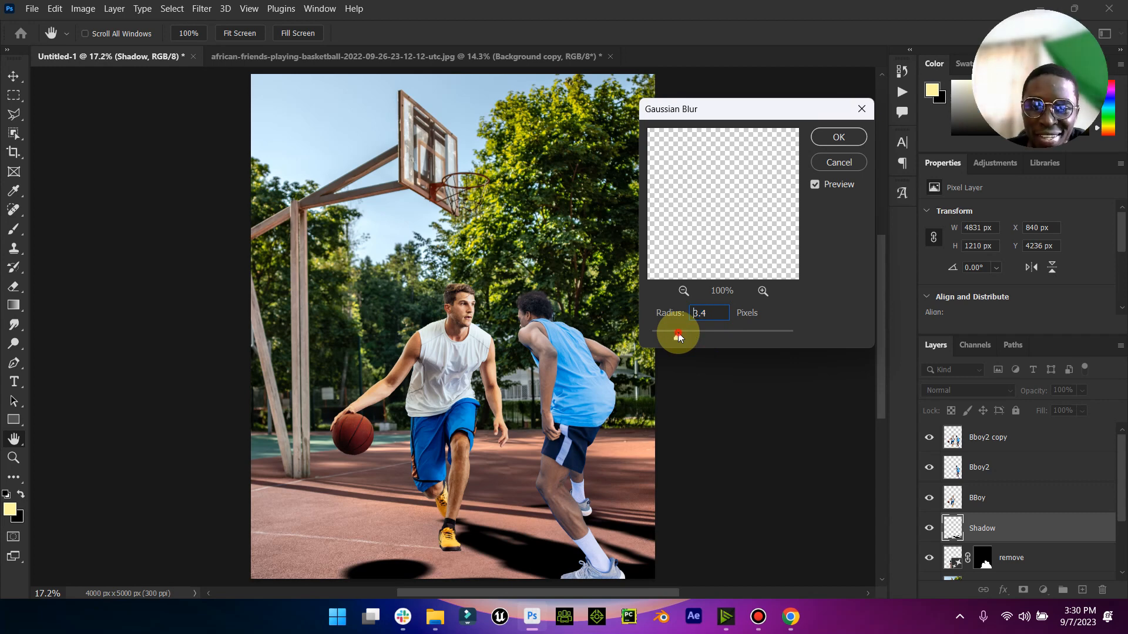
{"action": "left_click", "coordinate": [837, 137]}
- Set the Shadow layer to Multiply blending with 68% opacity and 99% fill
{"action": "left_click", "coordinate": [1006, 390]}
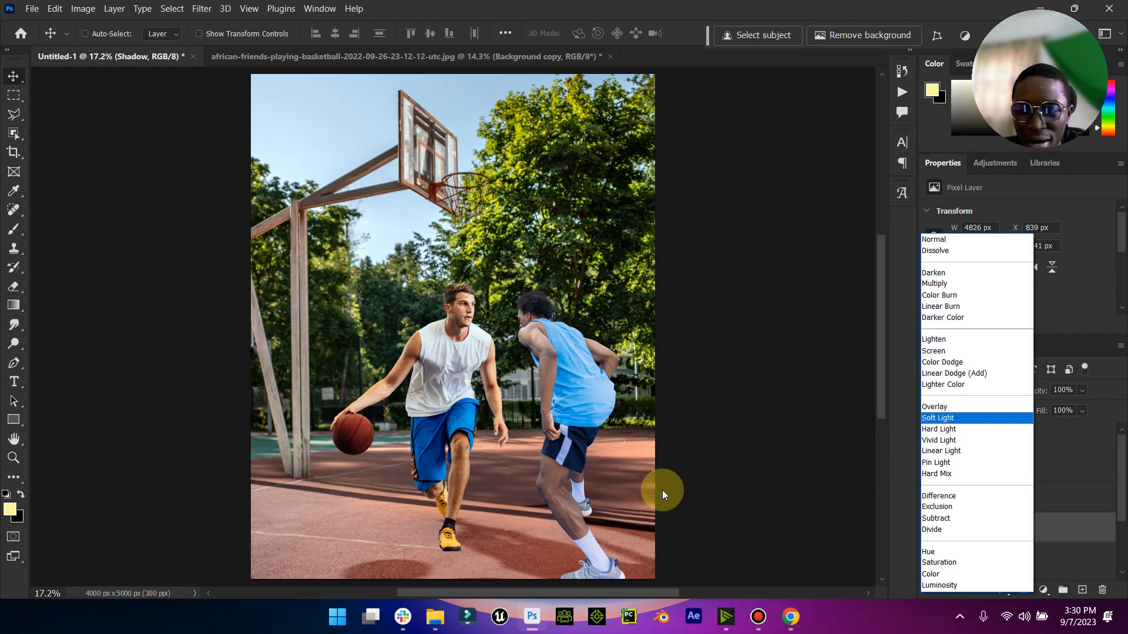
{"action": "left_click", "coordinate": [961, 283]}
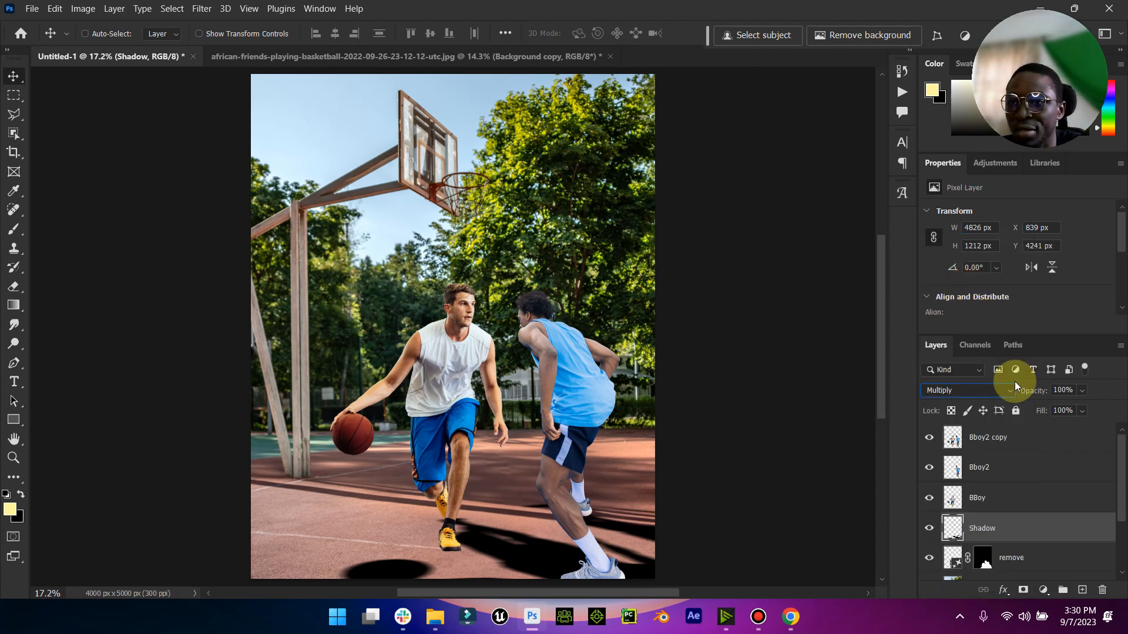
{"action": "left_click", "coordinate": [1070, 402]}
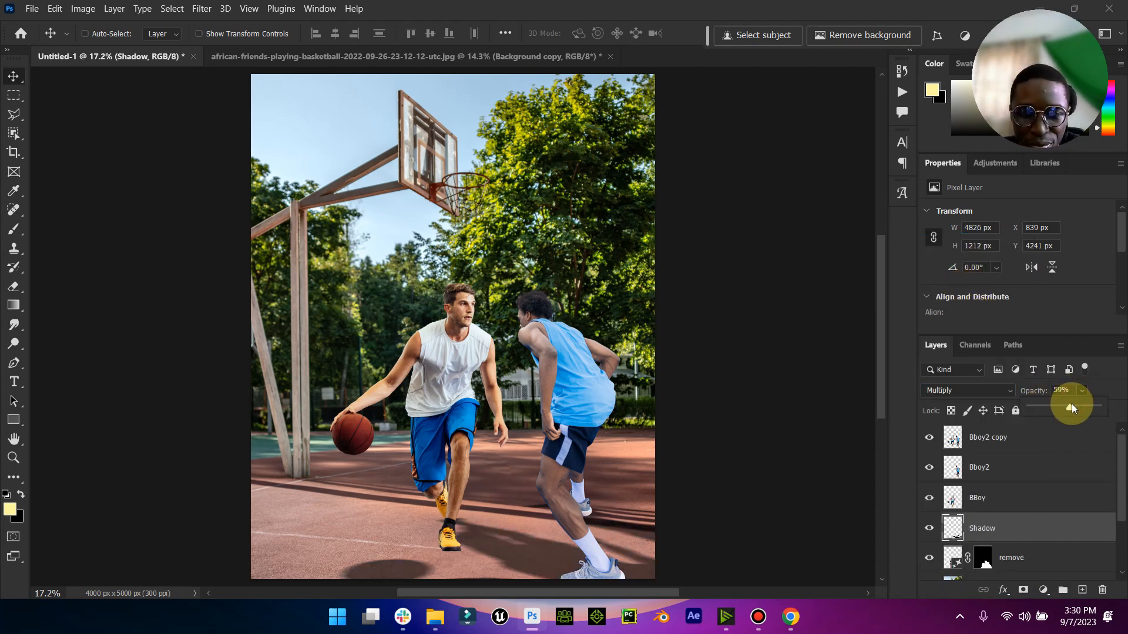
{"action": "left_click_drag", "start_coordinate": [1077, 406], "coordinate": [1083, 406]}
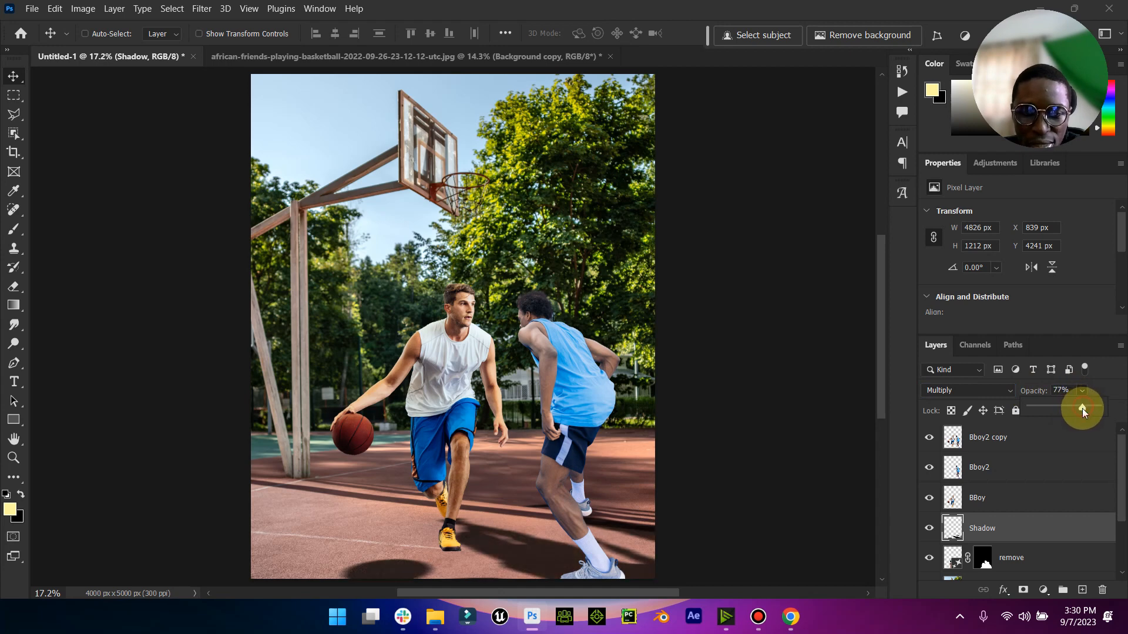
{"action": "left_click", "coordinate": [1063, 526]}
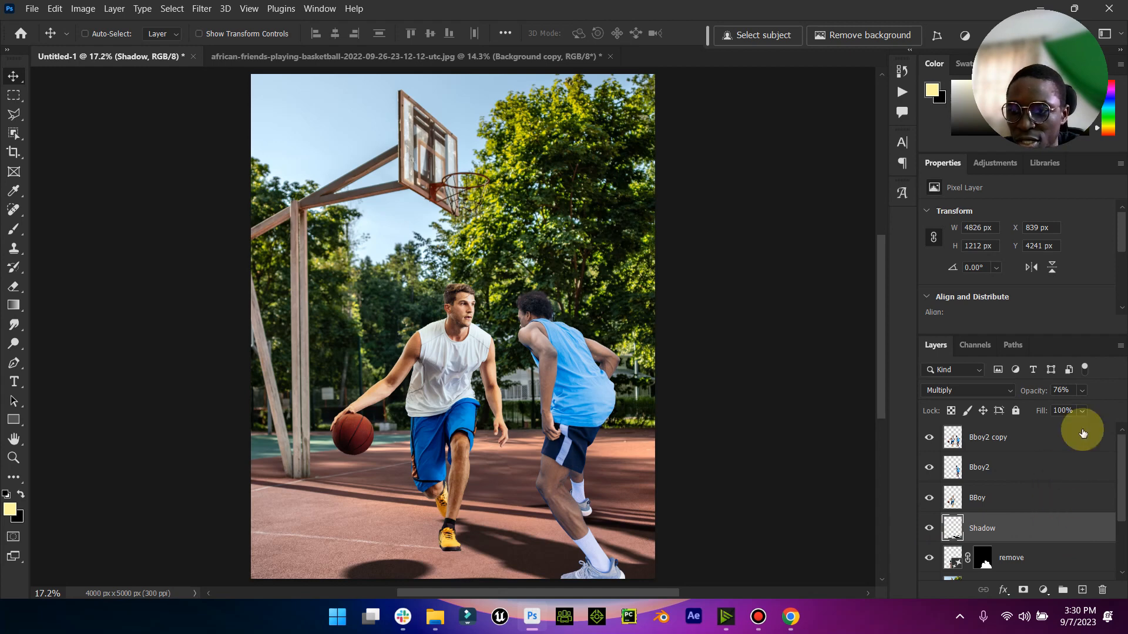
{"action": "left_click_drag", "start_coordinate": [1088, 428], "coordinate": [1097, 425]}
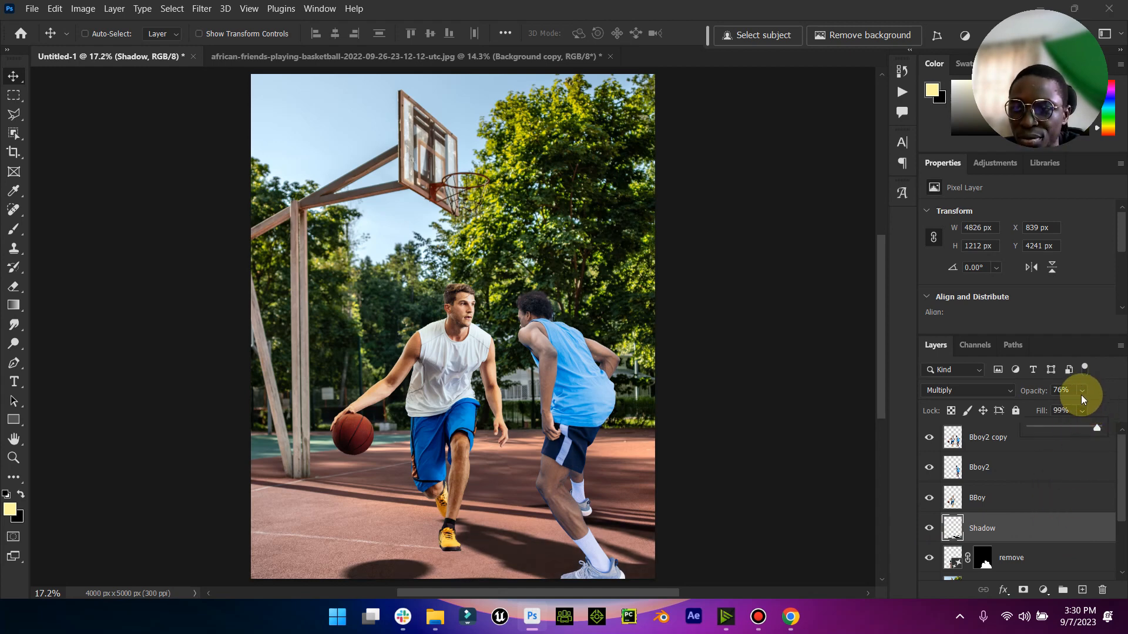
{"action": "left_click_drag", "start_coordinate": [1086, 409], "coordinate": [1085, 410]}
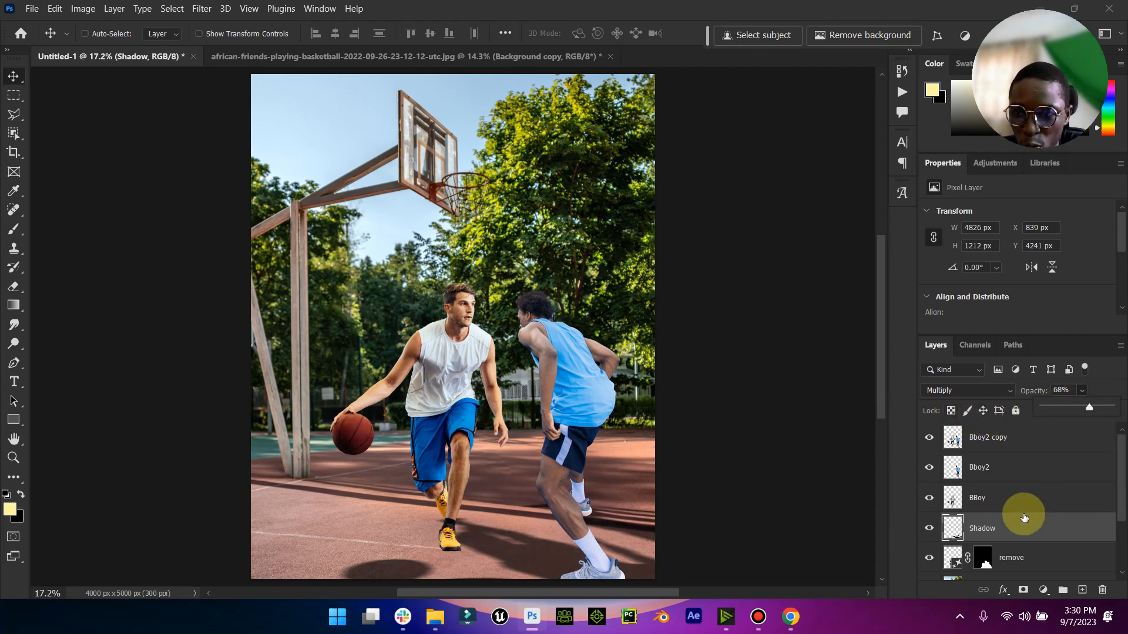
- Add a layer mask to the Shadow layer and paint out the shadow spilling beside the white-shirted player's black sock with a soft 45 px black brush
{"action": "left_click", "coordinate": [1024, 591]}
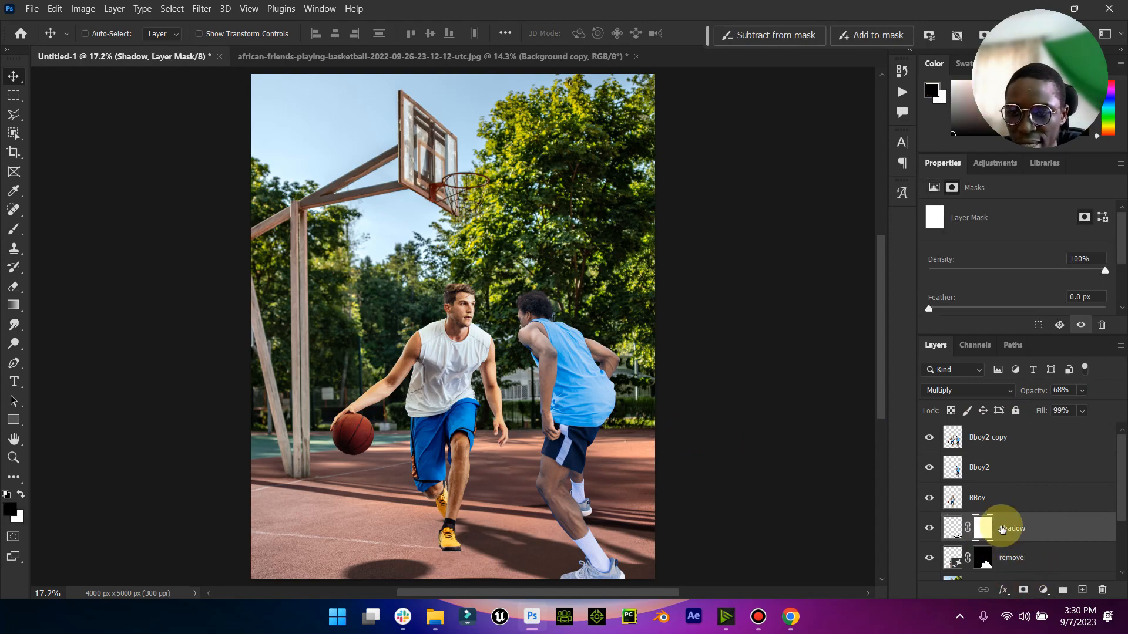
{"action": "left_click", "coordinate": [13, 459]}
{"action": "left_click_drag", "start_coordinate": [467, 571], "coordinate": [544, 491]}
{"action": "scroll", "coordinate": [543, 491], "scroll_direction": "down", "scroll_amount": 1}
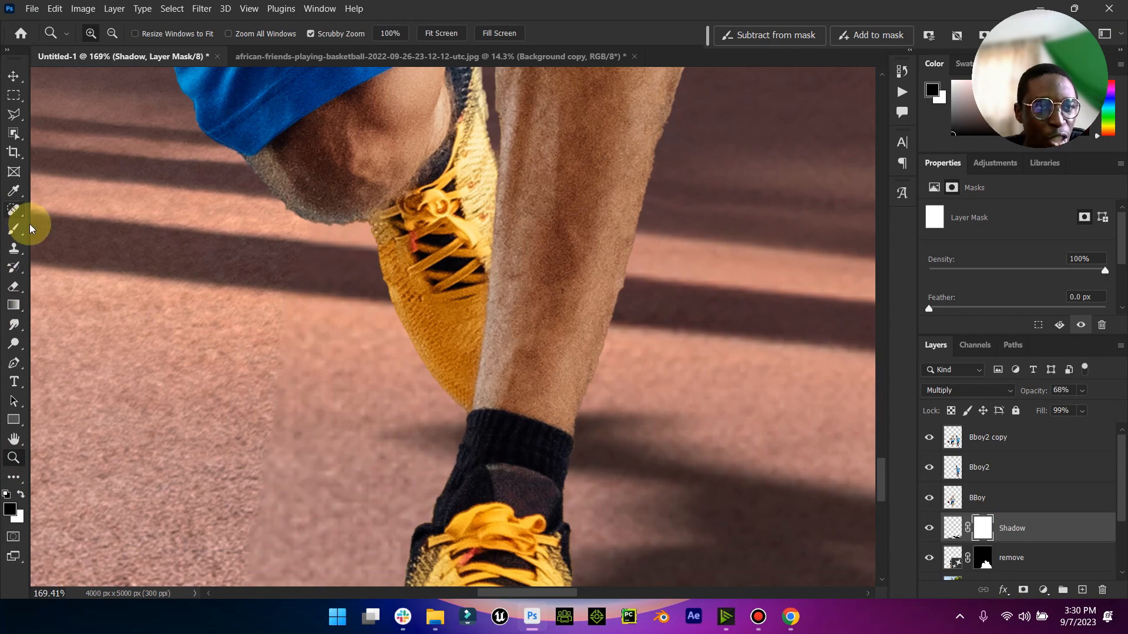
{"action": "left_click", "coordinate": [13, 229]}
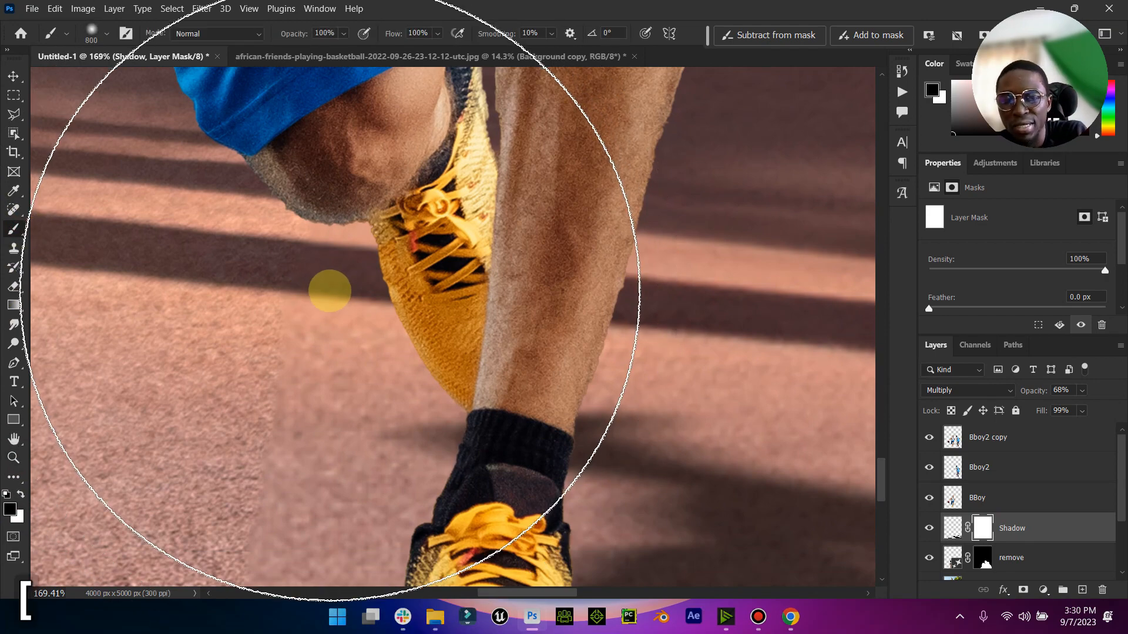
{"action": "key", "text": "bracketleft"}
{"action": "key", "text": "bracketleft"}
{"action": "key", "text": "bracketleft"}
{"action": "key", "text": "bracketleft"}
{"action": "key", "text": "bracketleft"}
{"action": "key", "text": "bracketleft"}
{"action": "key", "text": "bracketleft"}
{"action": "key", "text": "bracketleft"}
{"action": "key", "text": "bracketleft"}
{"action": "key", "text": "bracketleft"}
{"action": "key", "text": "bracketleft"}
{"action": "key", "text": "bracketleft"}
{"action": "mouse_move", "coordinate": [468, 421]}
{"action": "left_mouse_down"}
{"action": "mouse_move", "coordinate": [452, 443]}
{"action": "mouse_move", "coordinate": [463, 434]}
{"action": "mouse_move", "coordinate": [458, 464]}
{"action": "mouse_move", "coordinate": [487, 437]}
{"action": "mouse_move", "coordinate": [433, 418]}
{"action": "left_mouse_up"}
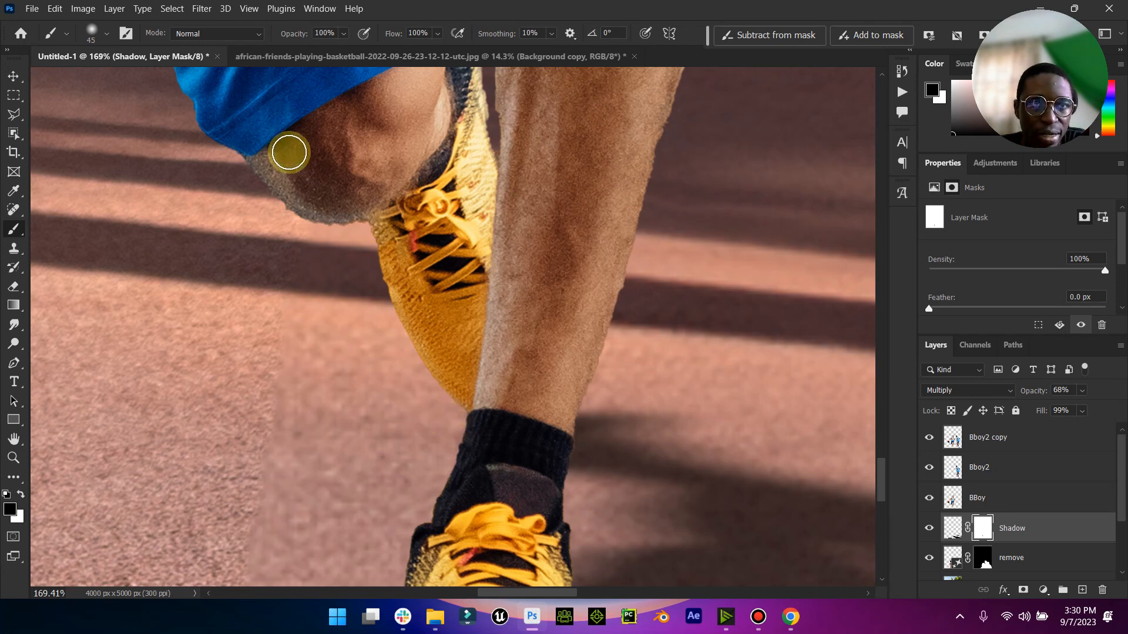
{"action": "left_click", "coordinate": [106, 33]}
{"action": "left_click", "coordinate": [460, 419]}
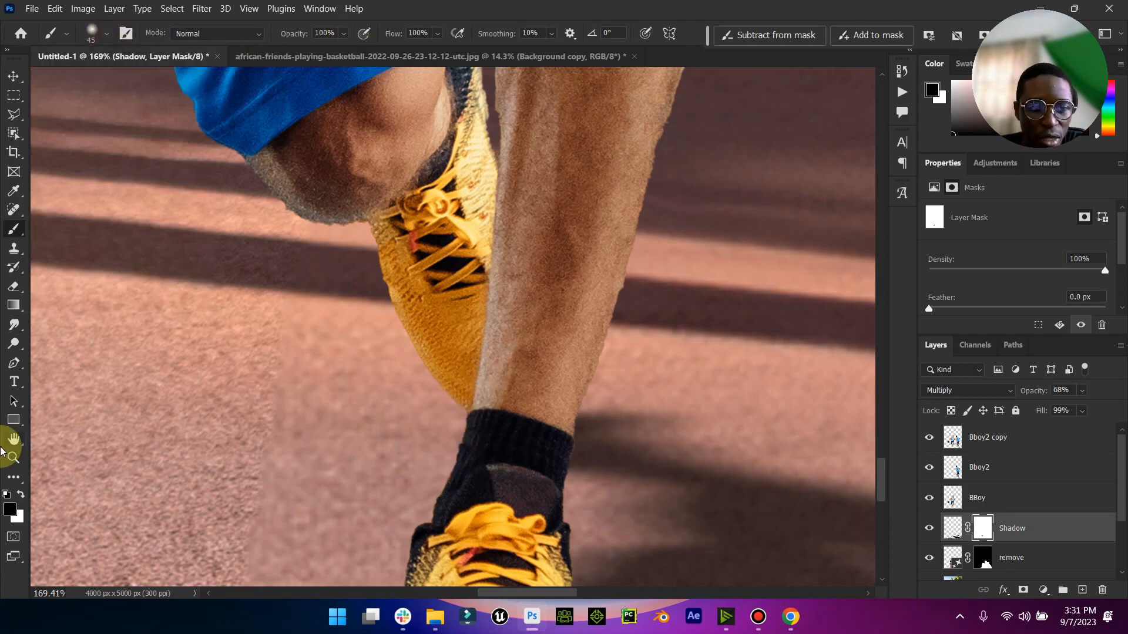
- Brush out stray shadow near the blue-shirted player's legs on the Shadow layer's mask
{"action": "left_click", "coordinate": [12, 457]}
{"action": "key", "text": "ctrl+0"}
{"action": "left_click_drag", "start_coordinate": [574, 503], "coordinate": [625, 481]}
{"action": "left_click", "coordinate": [13, 229]}
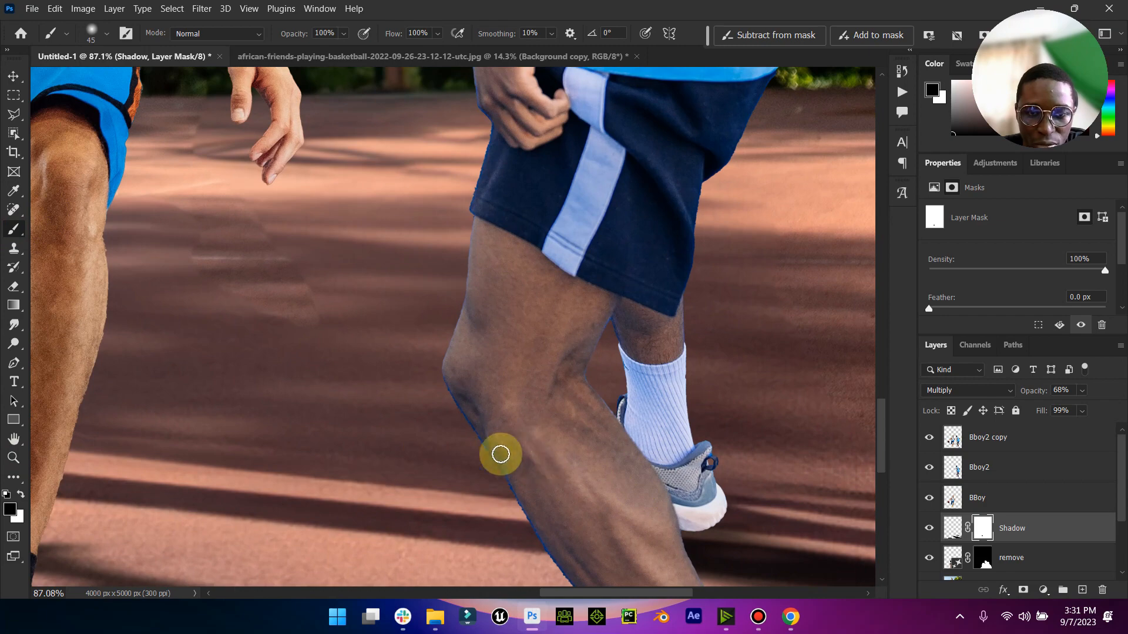
{"action": "scroll", "coordinate": [546, 481], "scroll_direction": "down", "scroll_amount": 1}
{"action": "scroll", "coordinate": [560, 486], "scroll_direction": "down", "scroll_amount": 10}
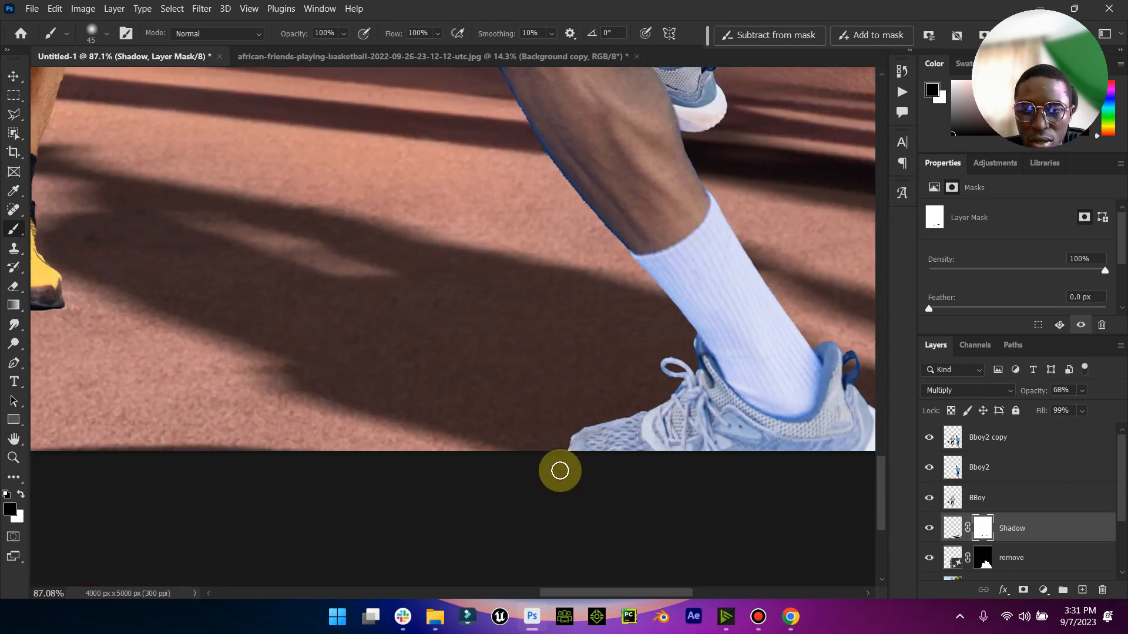
{"action": "scroll", "coordinate": [364, 429], "scroll_direction": "up", "scroll_amount": 1}
{"action": "double_click", "coordinate": [13, 439]}
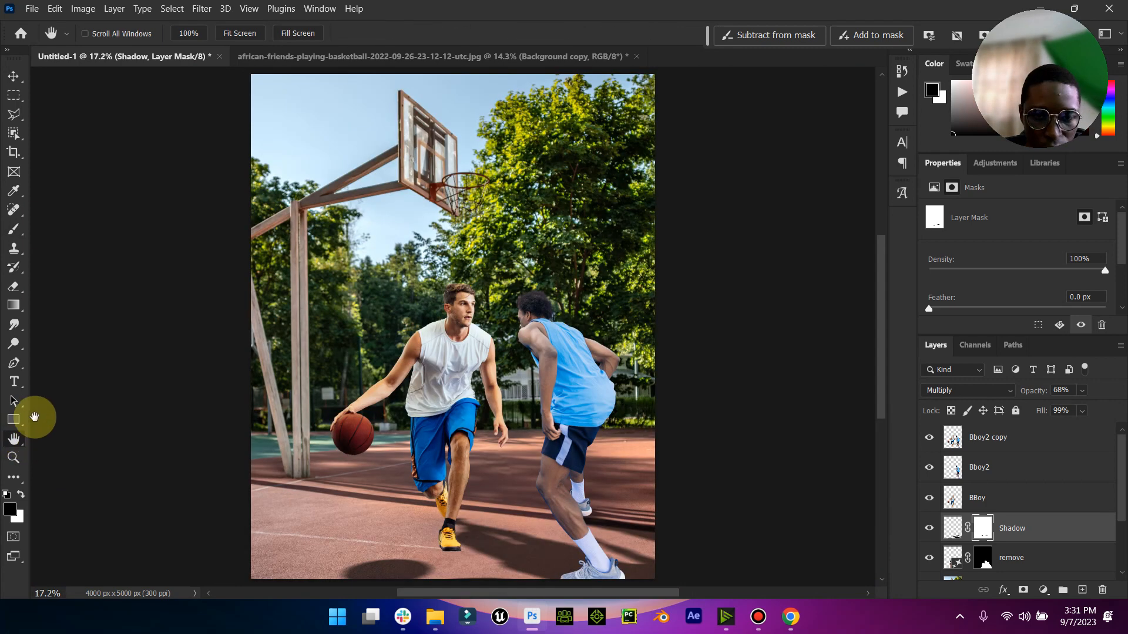
- Compare the image with the Shadow layer hidden and shown, and delete the Bboy2 copy layer
{"action": "left_click", "coordinate": [14, 76]}
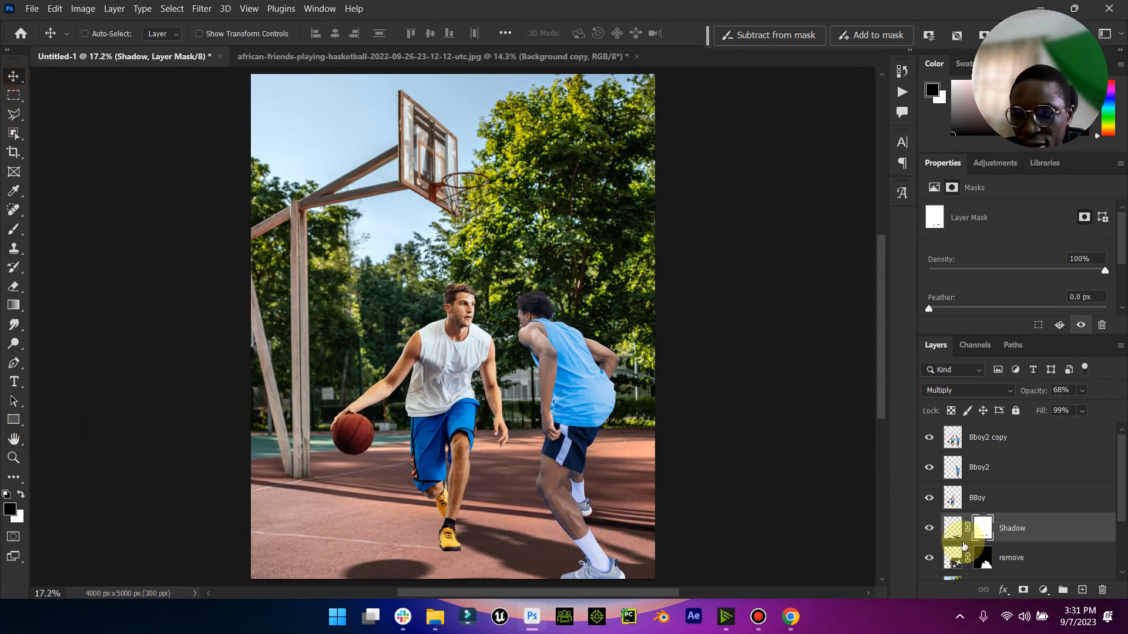
{"action": "left_click", "coordinate": [938, 531]}
{"action": "left_click", "coordinate": [938, 532]}
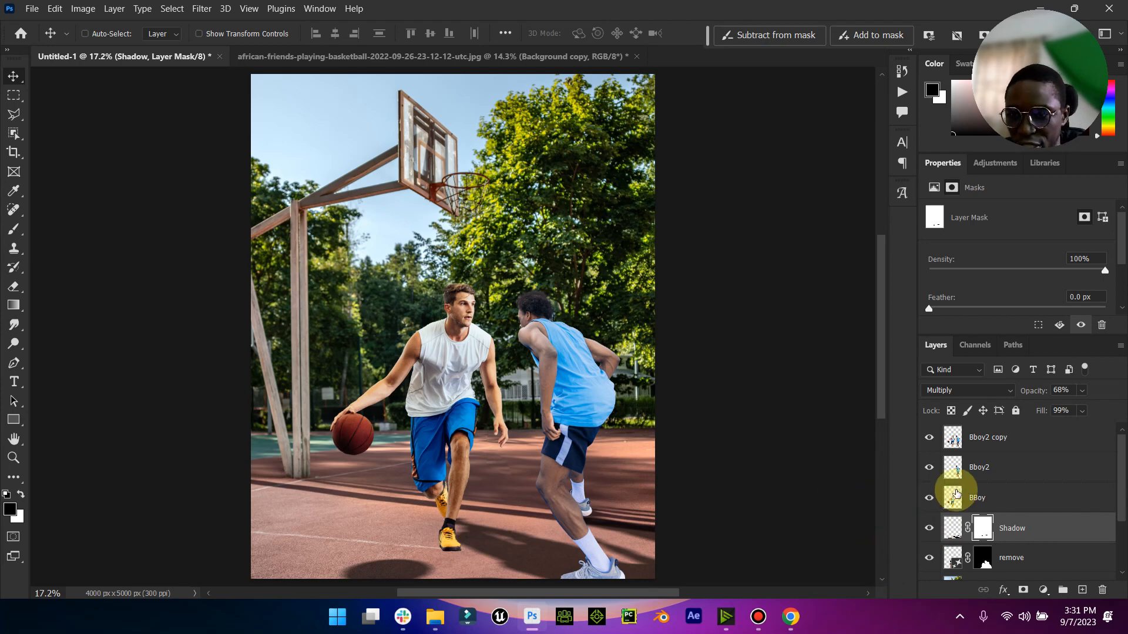
{"action": "left_click", "coordinate": [992, 447]}
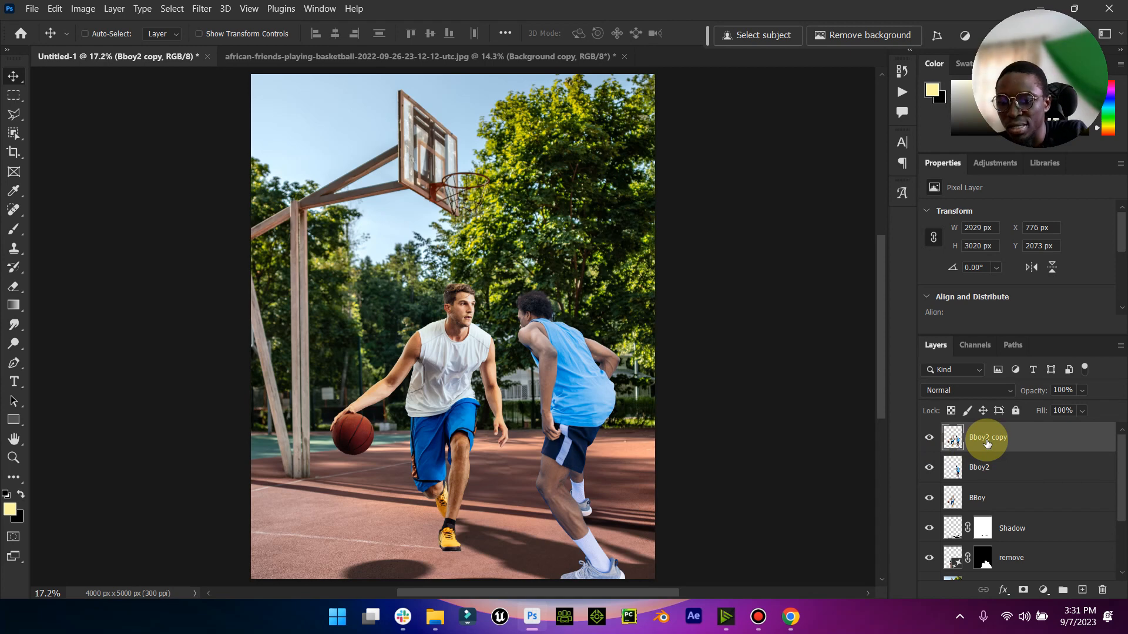
{"action": "key", "text": "Delete"}
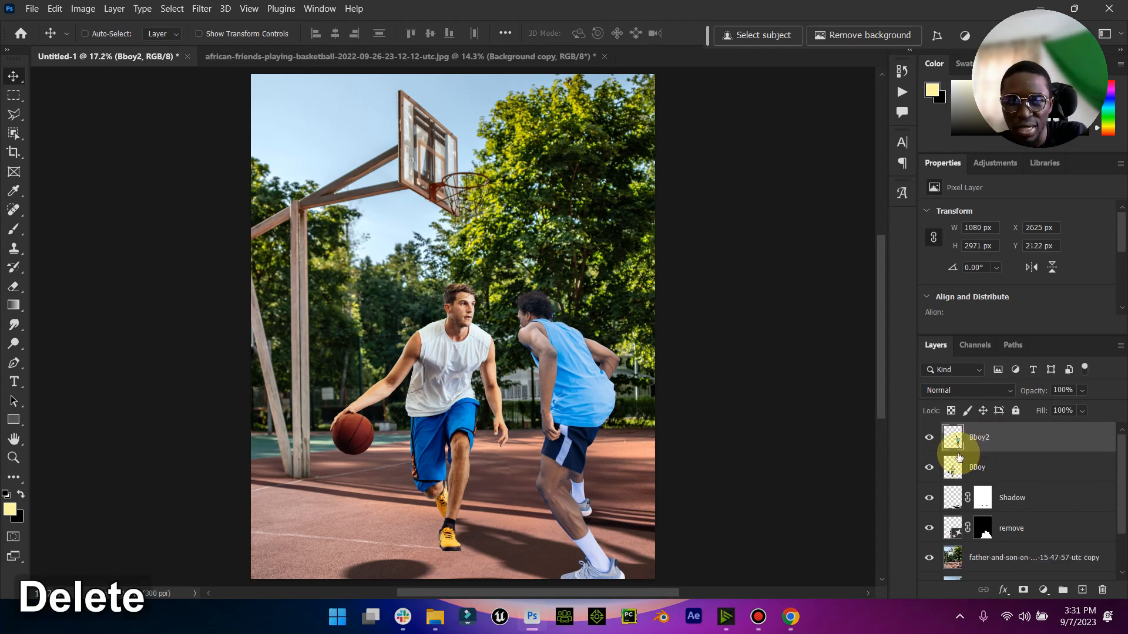
- Outline the blue fringe along the front edge of the Bboy2 player's shin with the Polygonal Lasso, delete it and clear the selection
{"action": "scroll", "coordinate": [745, 502], "scroll_direction": "down", "scroll_amount": 1}
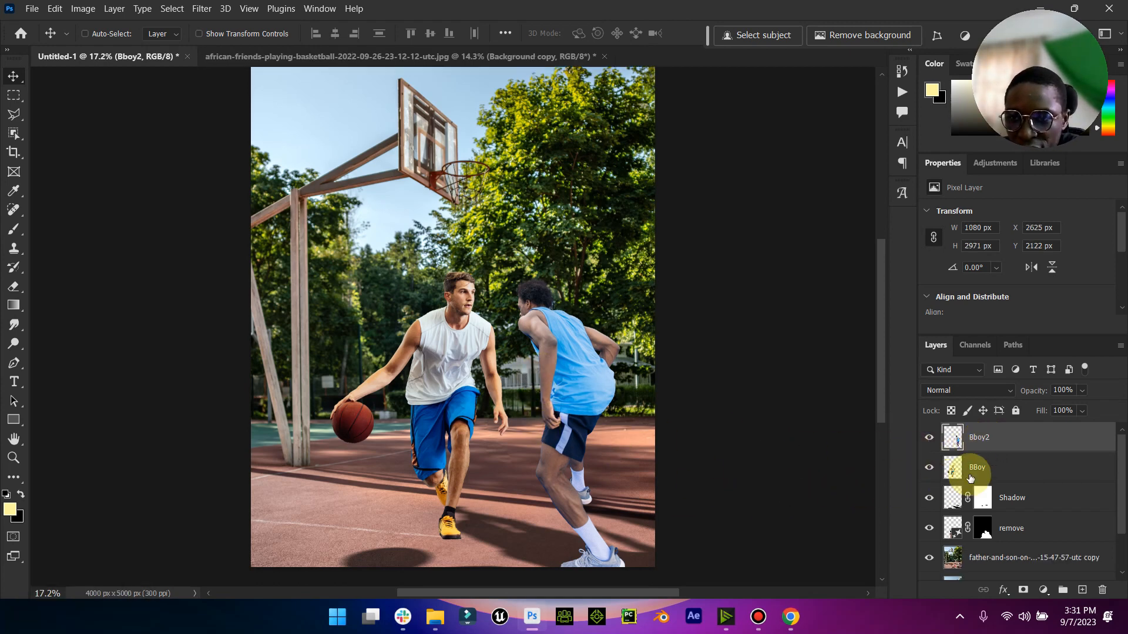
{"action": "left_click", "coordinate": [13, 458]}
{"action": "left_click_drag", "start_coordinate": [567, 532], "coordinate": [664, 484]}
{"action": "scroll", "coordinate": [664, 484], "scroll_direction": "up", "scroll_amount": 3}
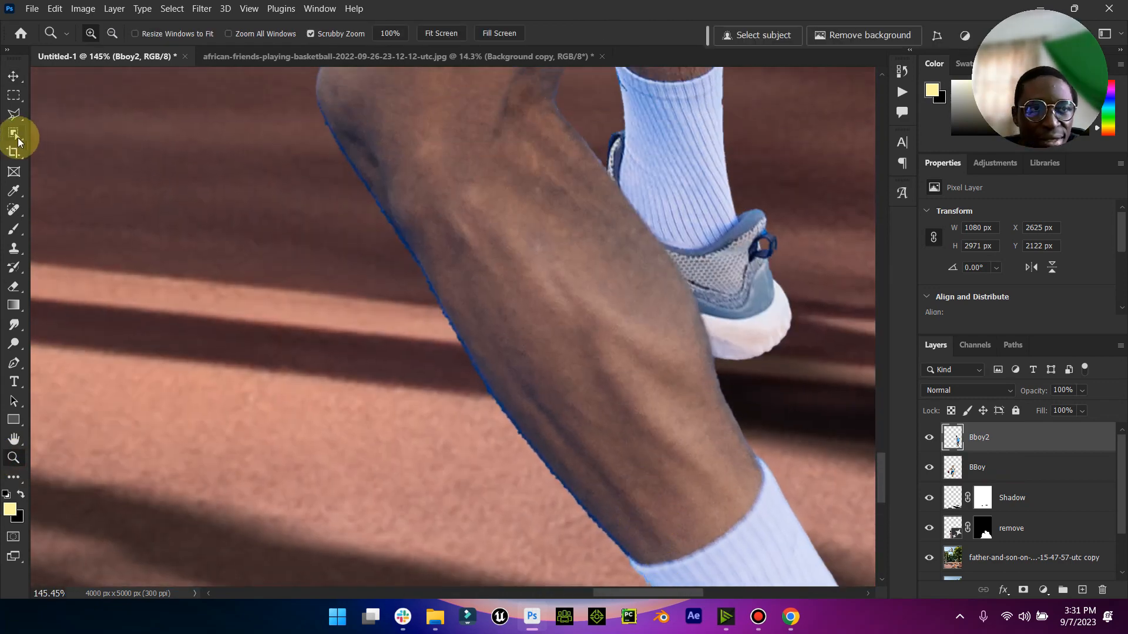
{"action": "left_click", "coordinate": [13, 114]}
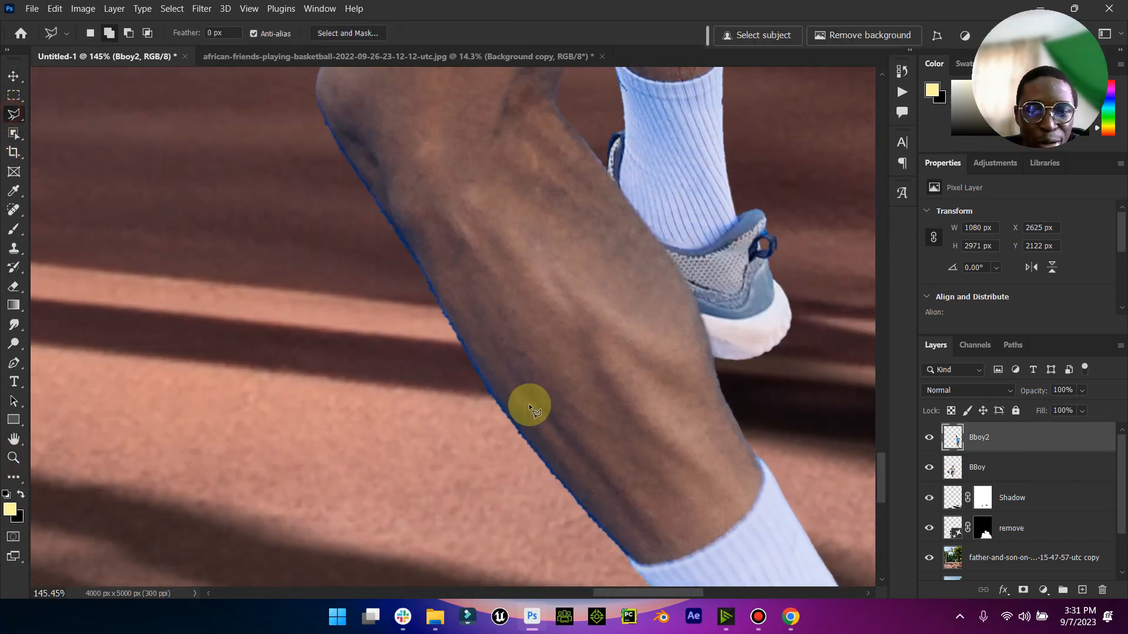
{"action": "left_click", "coordinate": [628, 557]}
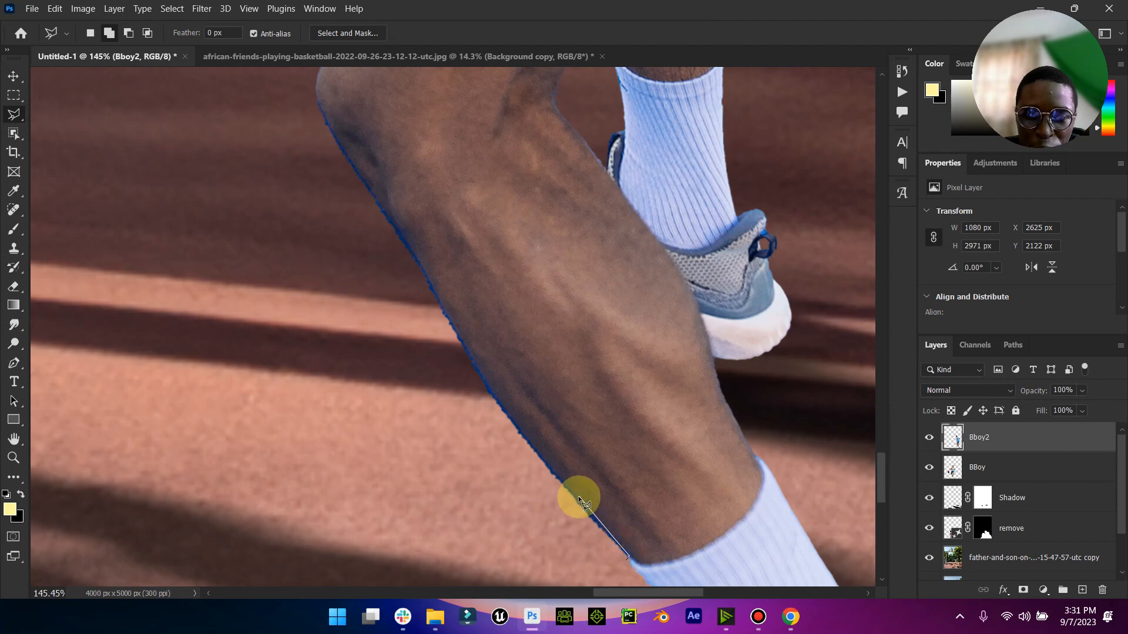
{"action": "left_click", "coordinate": [545, 464]}
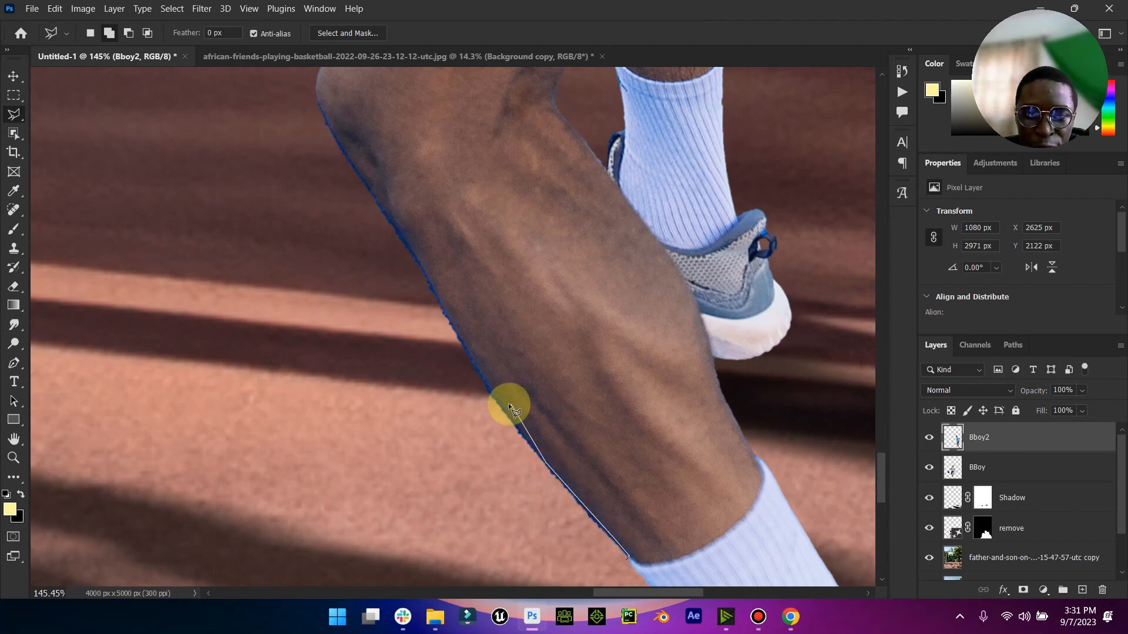
{"action": "left_click", "coordinate": [464, 346]}
{"action": "left_click", "coordinate": [424, 274]}
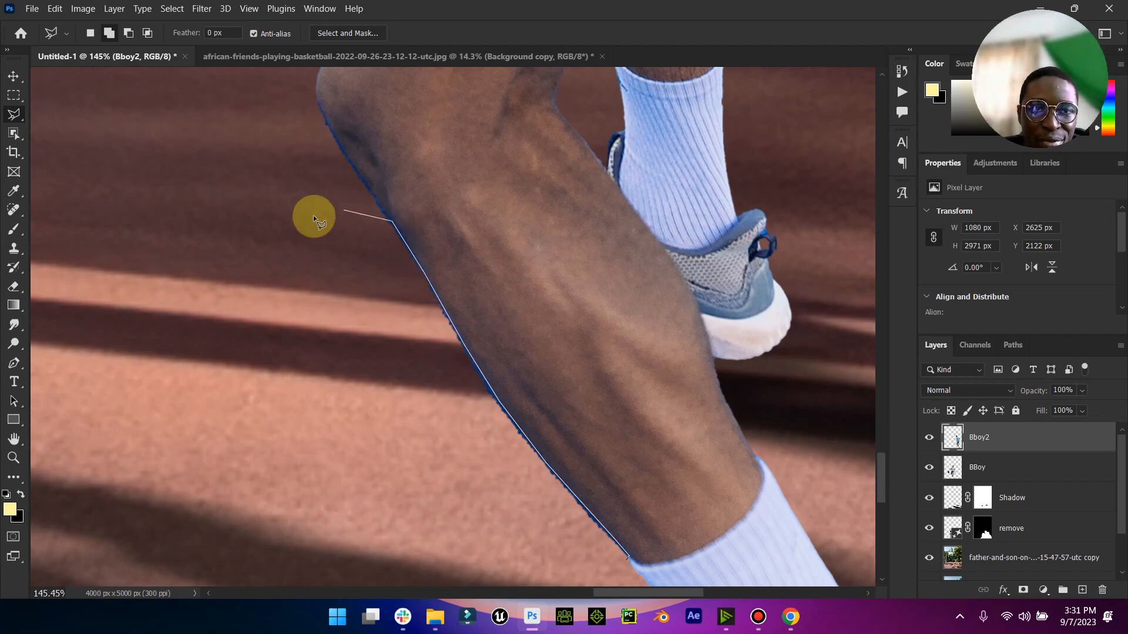
{"action": "scroll", "coordinate": [314, 218], "scroll_direction": "up", "scroll_amount": 10}
{"action": "scroll", "coordinate": [318, 481], "scroll_direction": "down", "scroll_amount": 12}
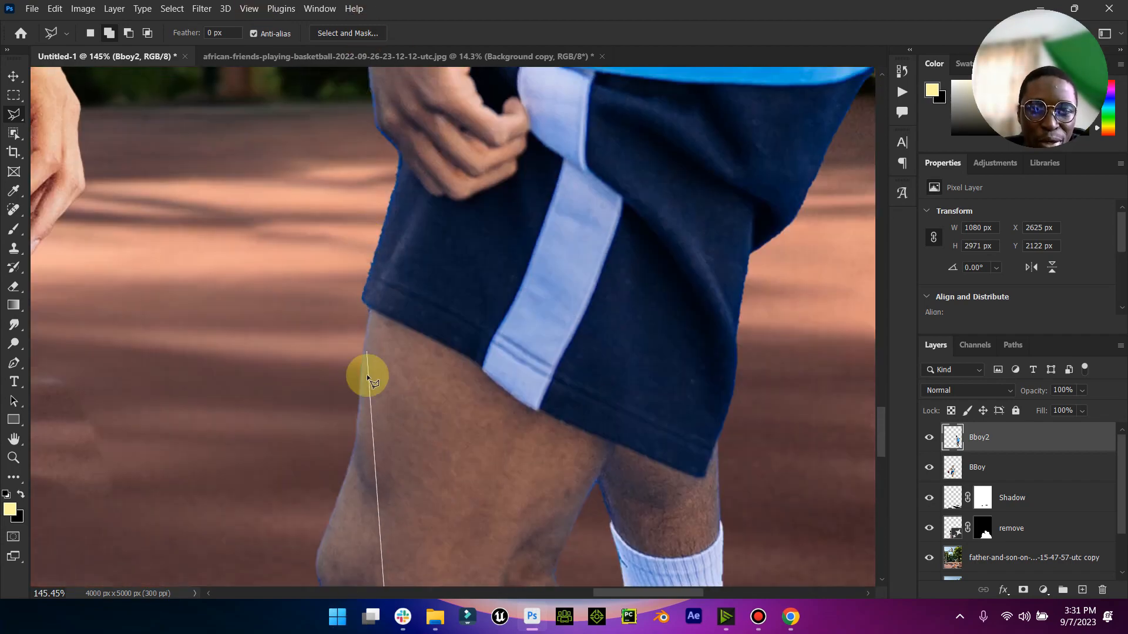
{"action": "scroll", "coordinate": [346, 446], "scroll_direction": "down", "scroll_amount": 6}
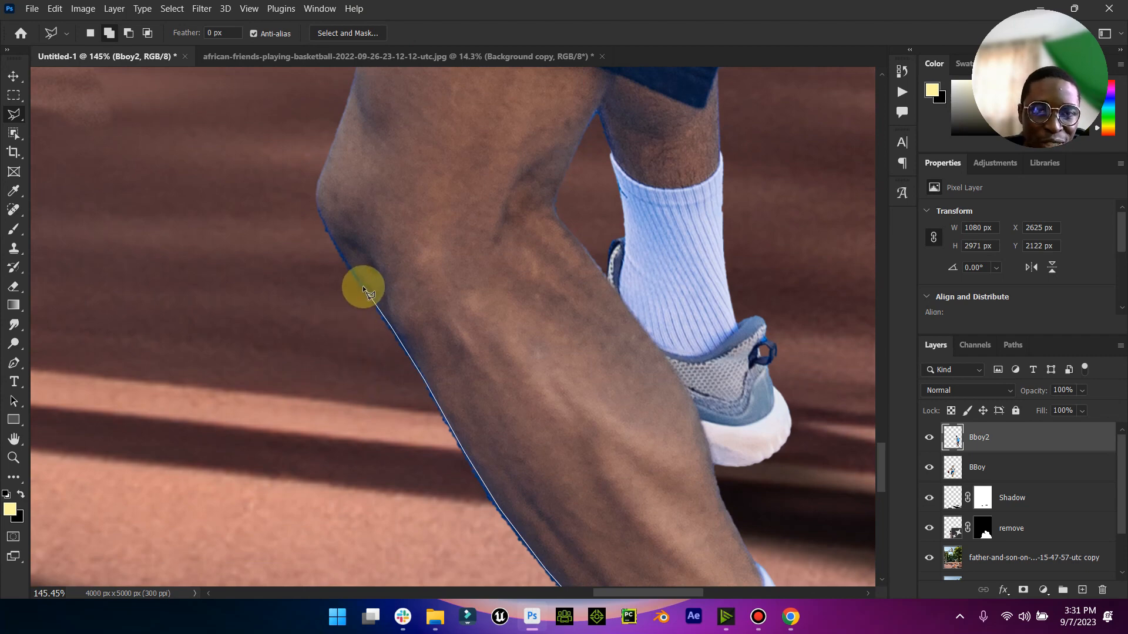
{"action": "left_click", "coordinate": [312, 199]}
{"action": "scroll", "coordinate": [347, 353], "scroll_direction": "down", "scroll_amount": 10}
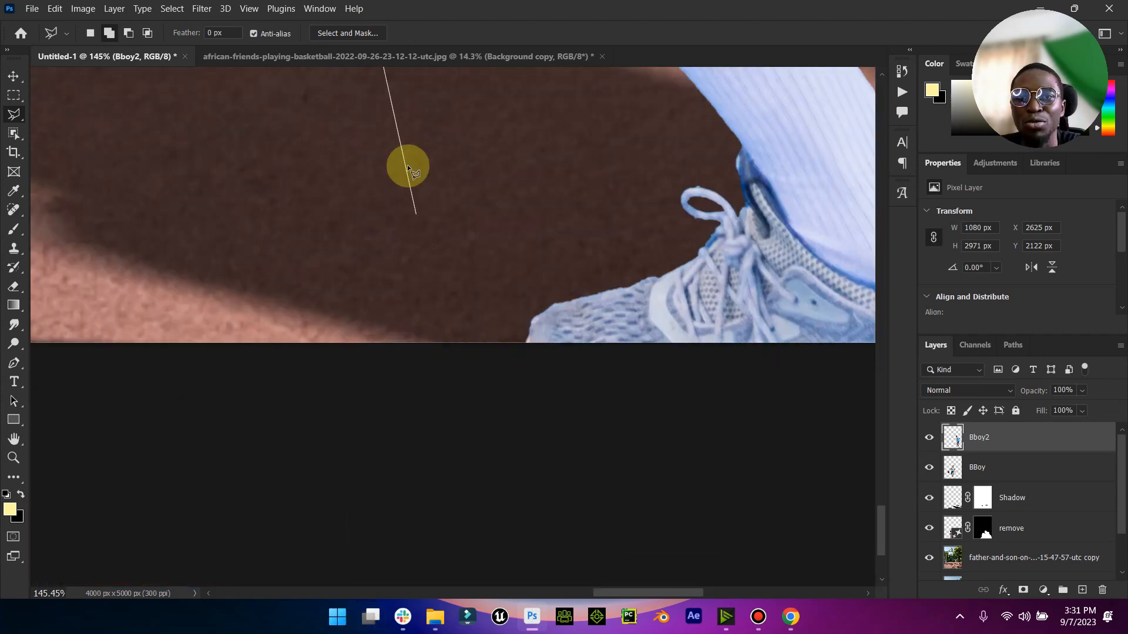
{"action": "scroll", "coordinate": [411, 146], "scroll_direction": "up", "scroll_amount": 3}
{"action": "double_click", "coordinate": [512, 245]}
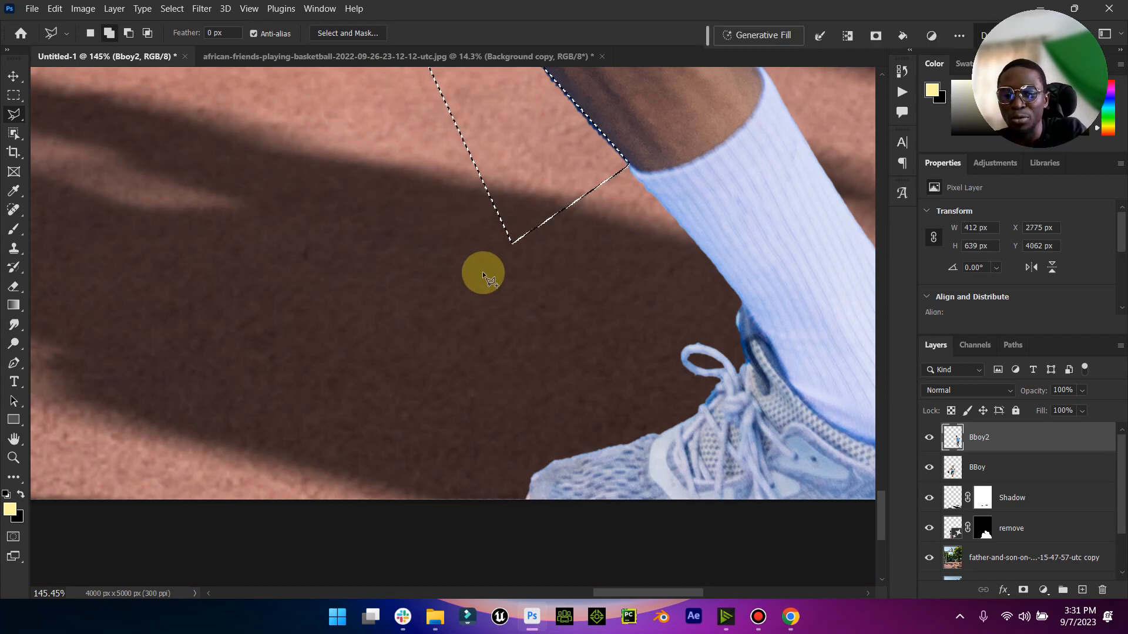
{"action": "key", "text": "Delete"}
{"action": "right_click", "coordinate": [621, 157]}
{"action": "left_click", "coordinate": [631, 173]}
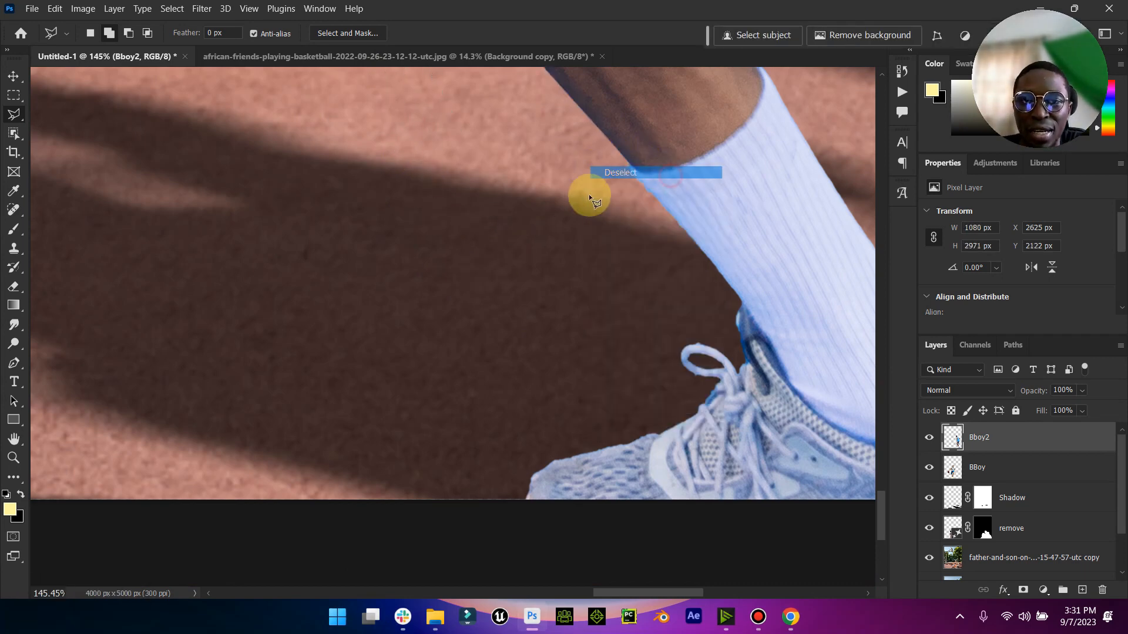
{"action": "scroll", "coordinate": [605, 193], "scroll_direction": "up", "scroll_amount": 5}
{"action": "scroll", "coordinate": [622, 214], "scroll_direction": "up", "scroll_amount": 5}
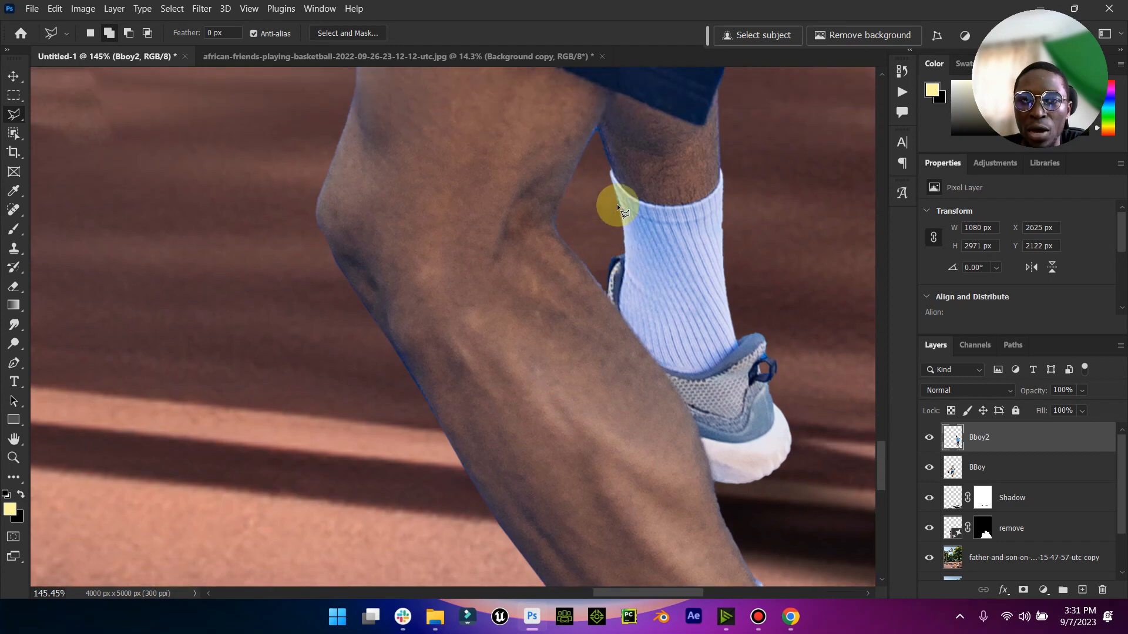
- Outline the blue fringe above the sock on the Bboy2 player's rear leg with the Polygonal Lasso, delete it and clear the selection
{"action": "left_click", "coordinate": [609, 230]}
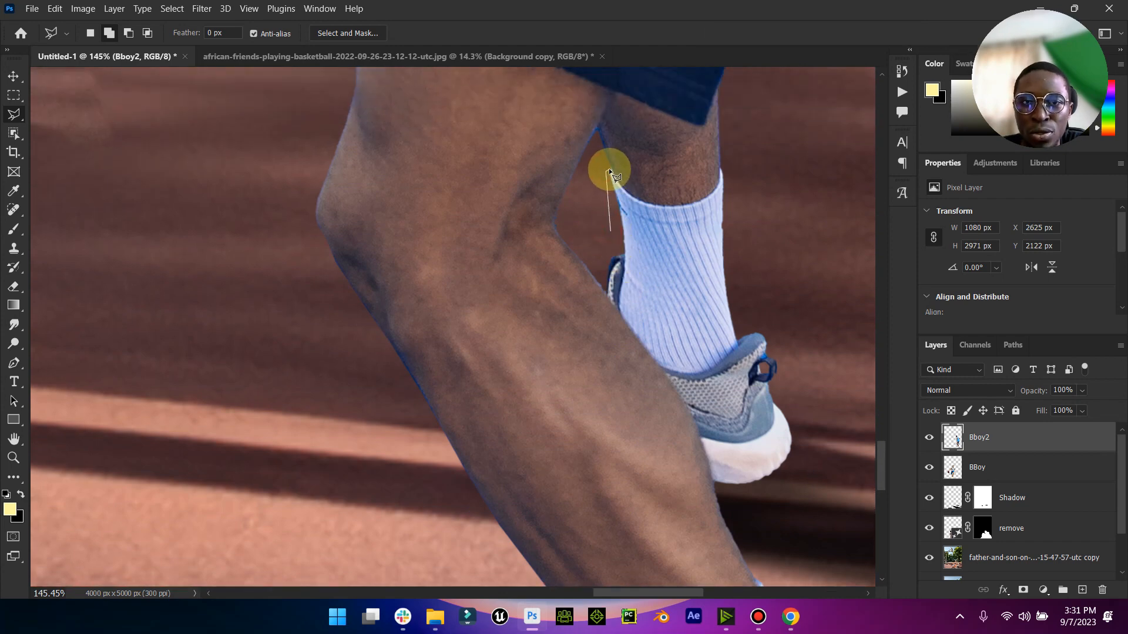
{"action": "left_click", "coordinate": [611, 170]}
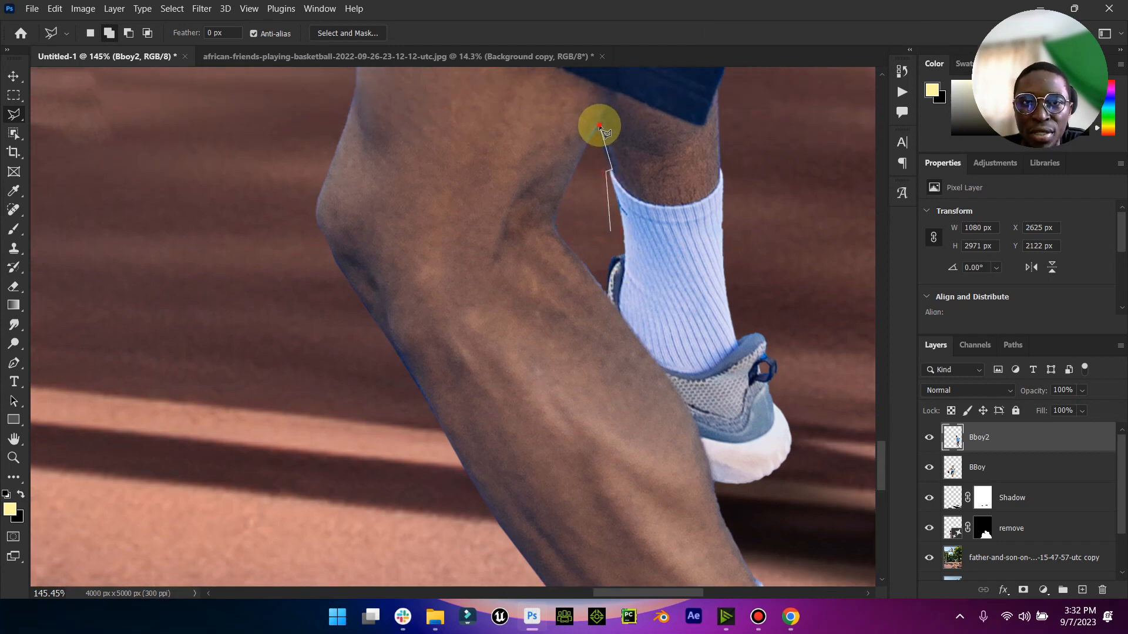
{"action": "left_click", "coordinate": [598, 125]}
{"action": "double_click", "coordinate": [590, 137]}
{"action": "key", "text": "Delete"}
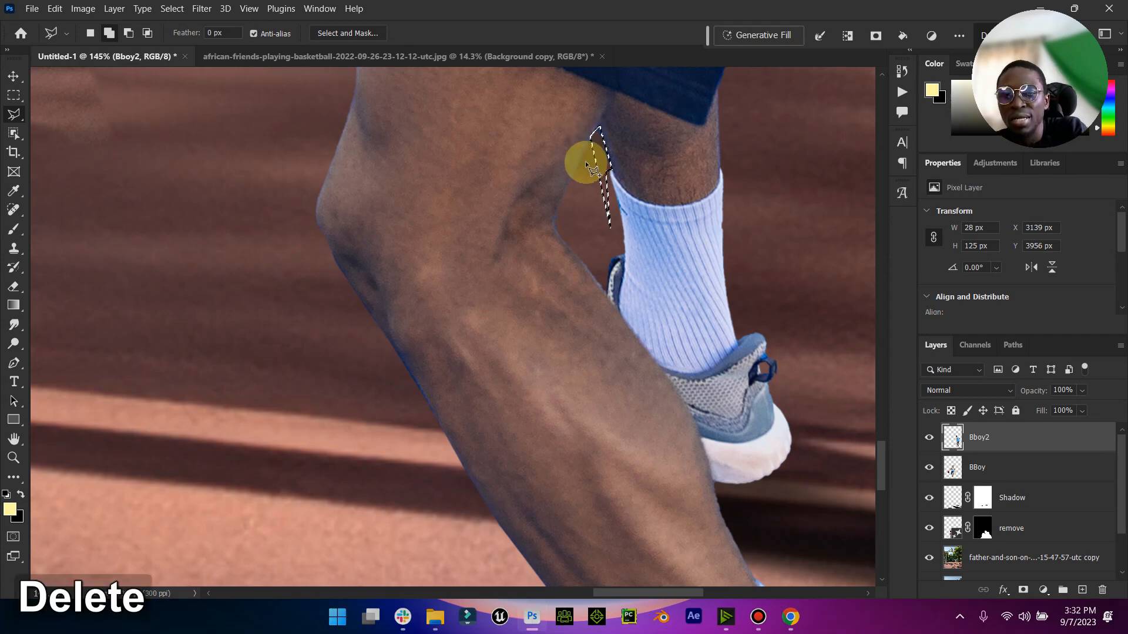
{"action": "right_click", "coordinate": [600, 160]}
{"action": "left_click", "coordinate": [674, 172]}
{"action": "double_click", "coordinate": [23, 438]}
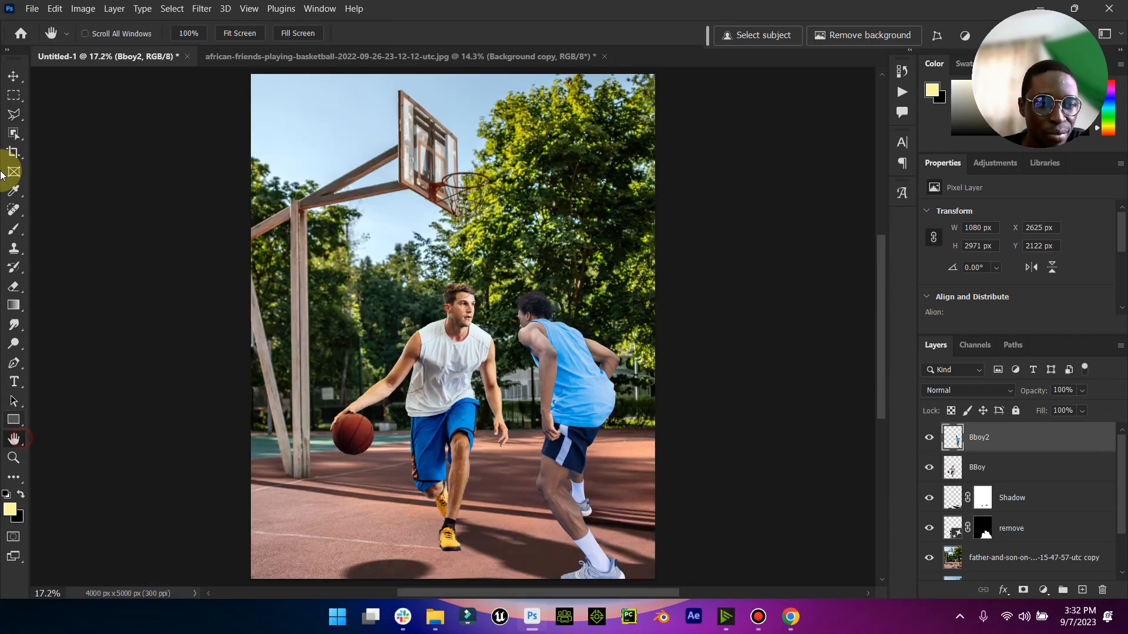
{"action": "left_click", "coordinate": [17, 76]}
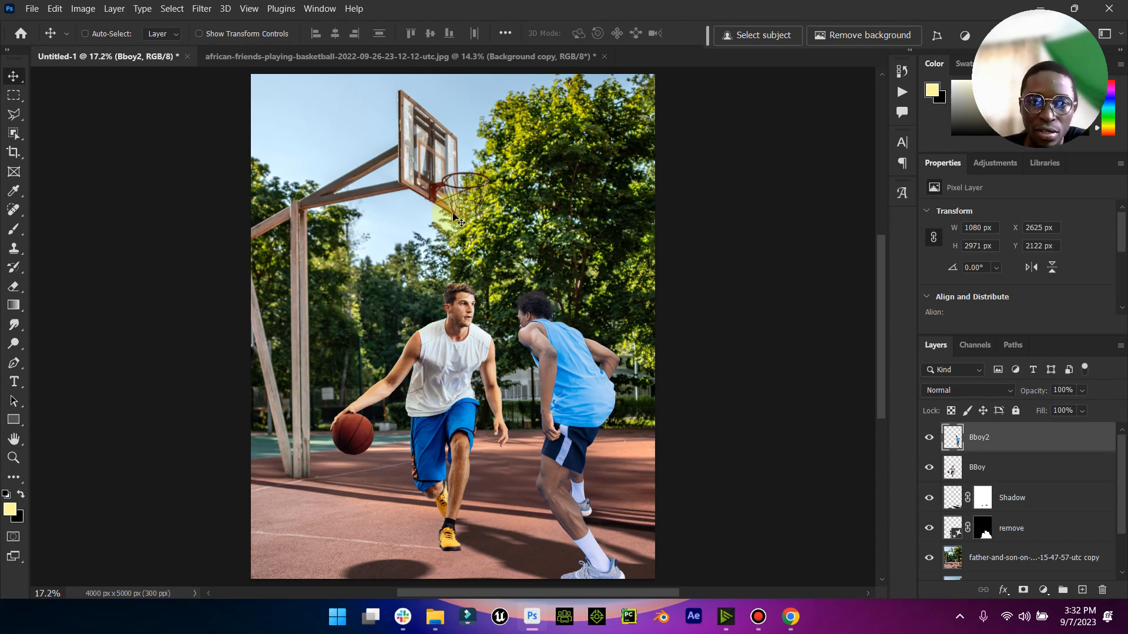
{"action": "left_click", "coordinate": [979, 468]}
{"action": "left_click", "coordinate": [80, 8]}
{"action": "left_click", "coordinate": [73, 7]}
{"action": "left_click", "coordinate": [77, 7]}
{"action": "mouse_move", "coordinate": [159, 45]}
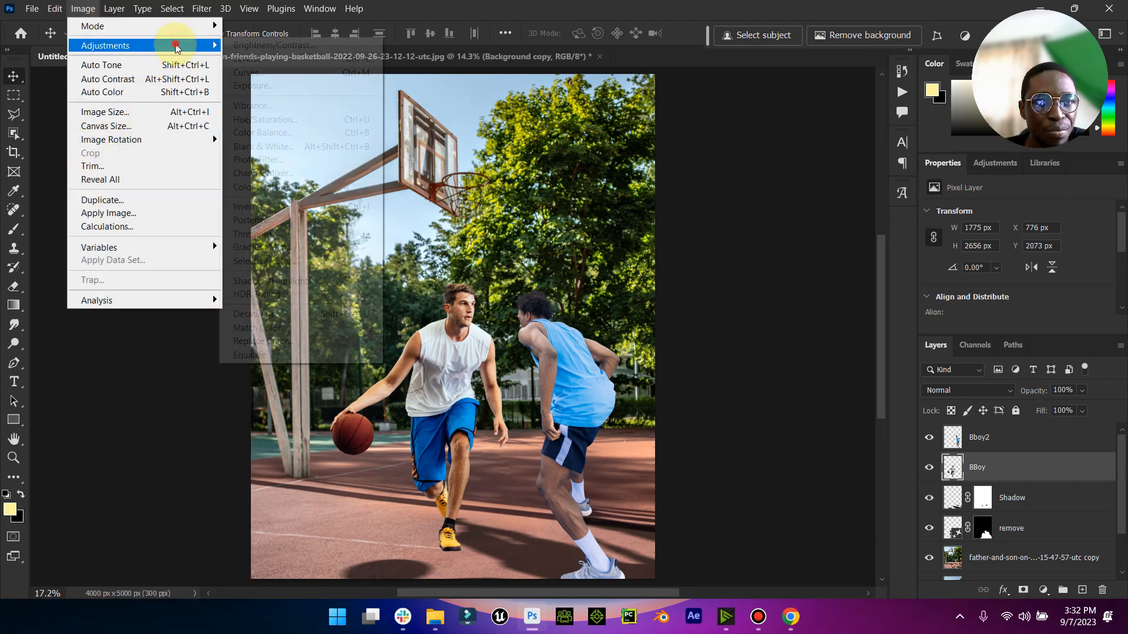
{"action": "left_click", "coordinate": [293, 330]}
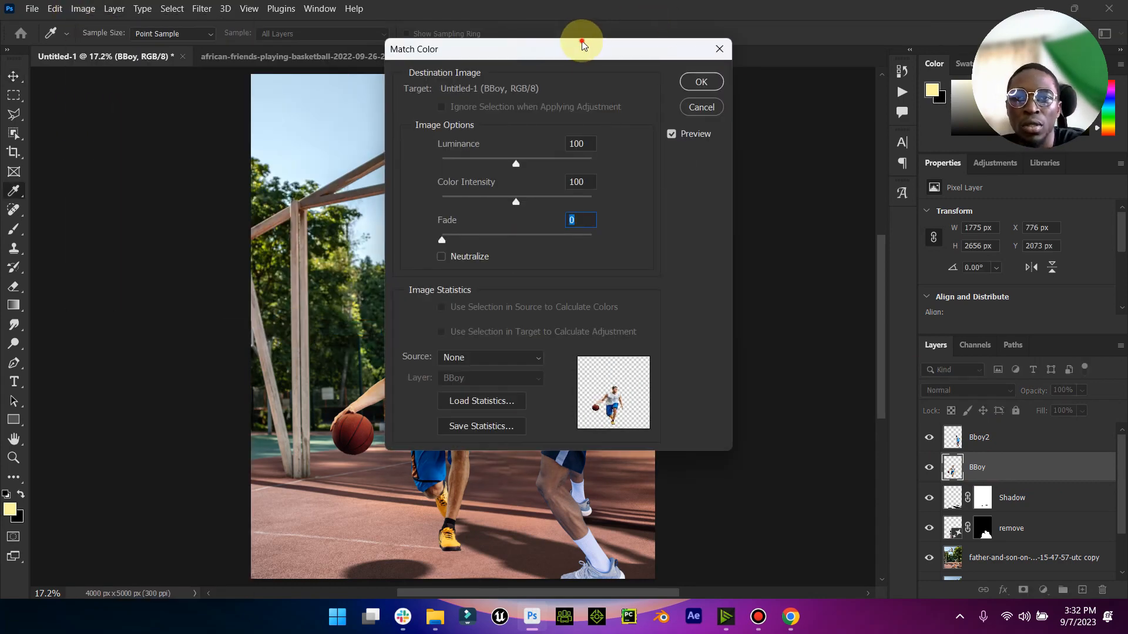
{"action": "left_click_drag", "start_coordinate": [579, 43], "coordinate": [793, 62]}
{"action": "left_click", "coordinate": [713, 379]}
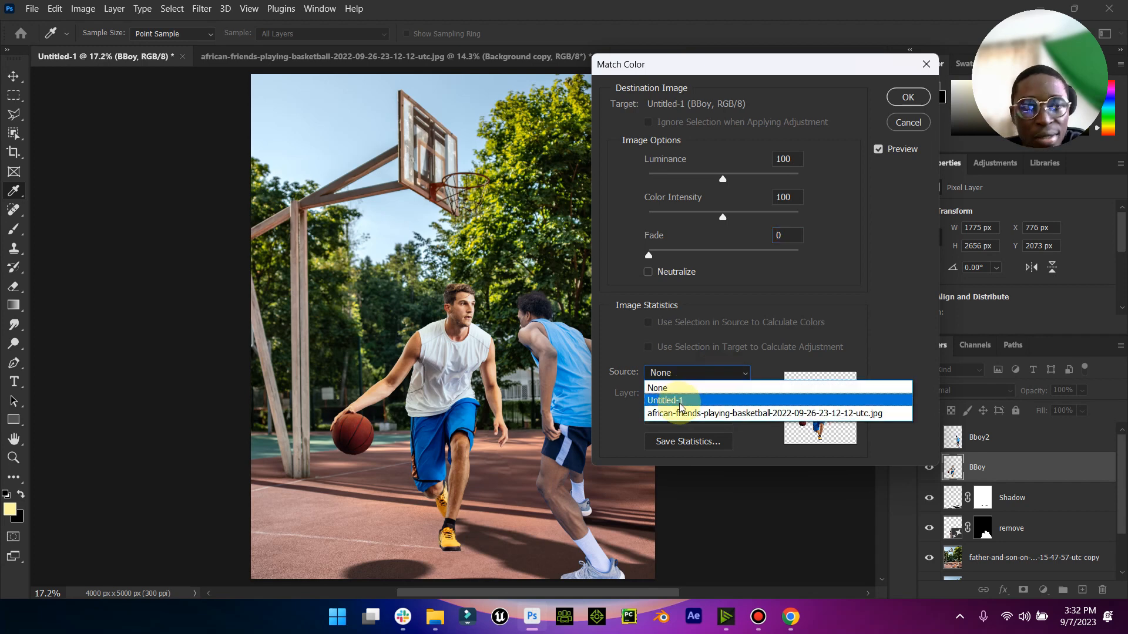
{"action": "left_click", "coordinate": [678, 404]}
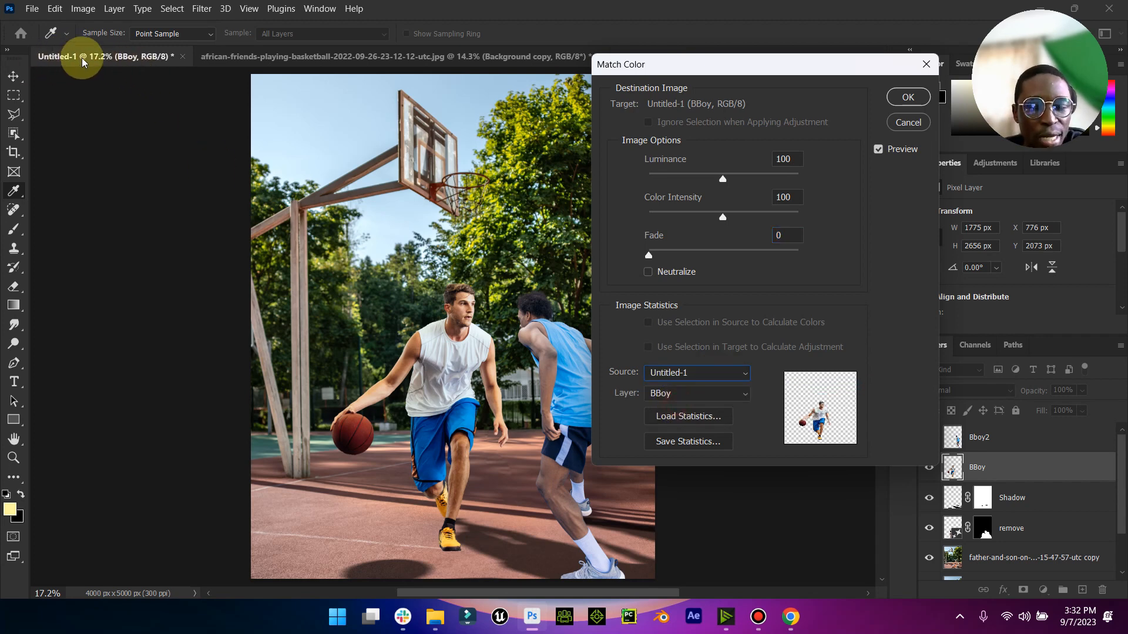
{"action": "left_click", "coordinate": [725, 395]}
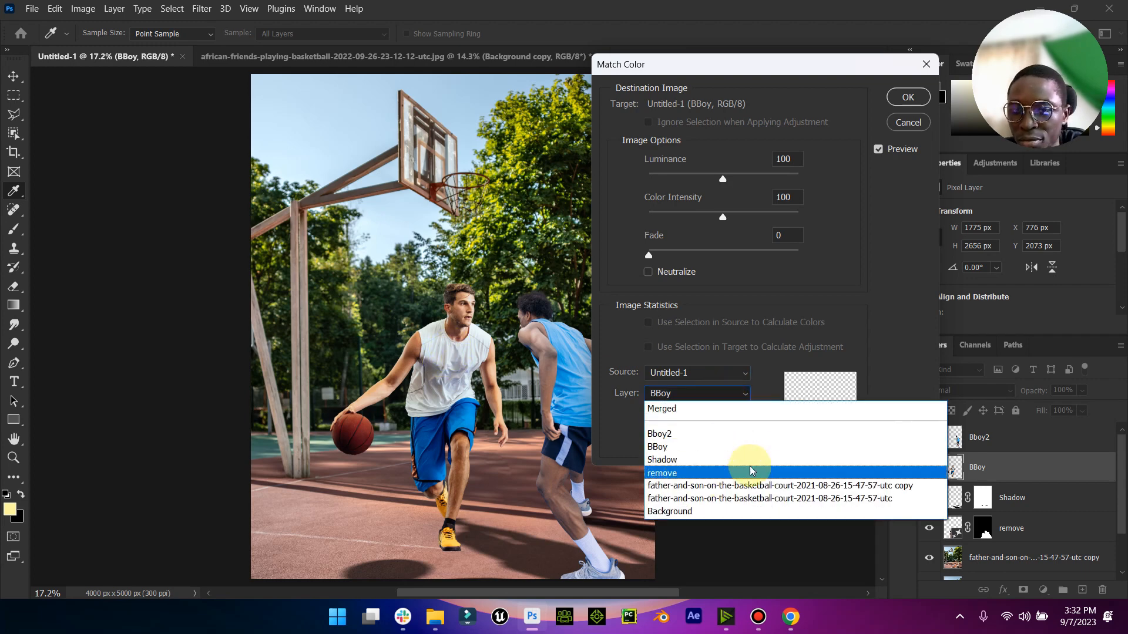
{"action": "left_click", "coordinate": [742, 488]}
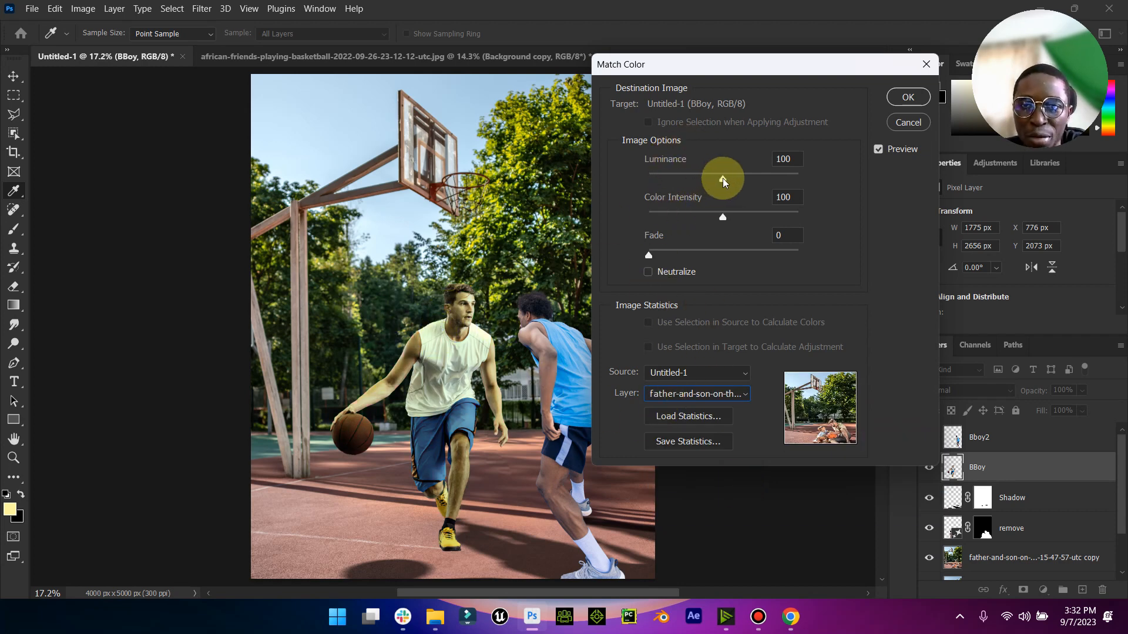
- Set the BBoy color match to Luminance 87, Color Intensity 119 and Fade 47, and apply it
{"action": "mouse_move", "coordinate": [725, 182]}
{"action": "left_mouse_down"}
{"action": "mouse_move", "coordinate": [686, 180]}
{"action": "mouse_move", "coordinate": [755, 183]}
{"action": "mouse_move", "coordinate": [741, 180]}
{"action": "left_mouse_up"}
{"action": "left_click_drag", "start_coordinate": [730, 220], "coordinate": [757, 221]}
{"action": "left_click_drag", "start_coordinate": [648, 255], "coordinate": [702, 269]}
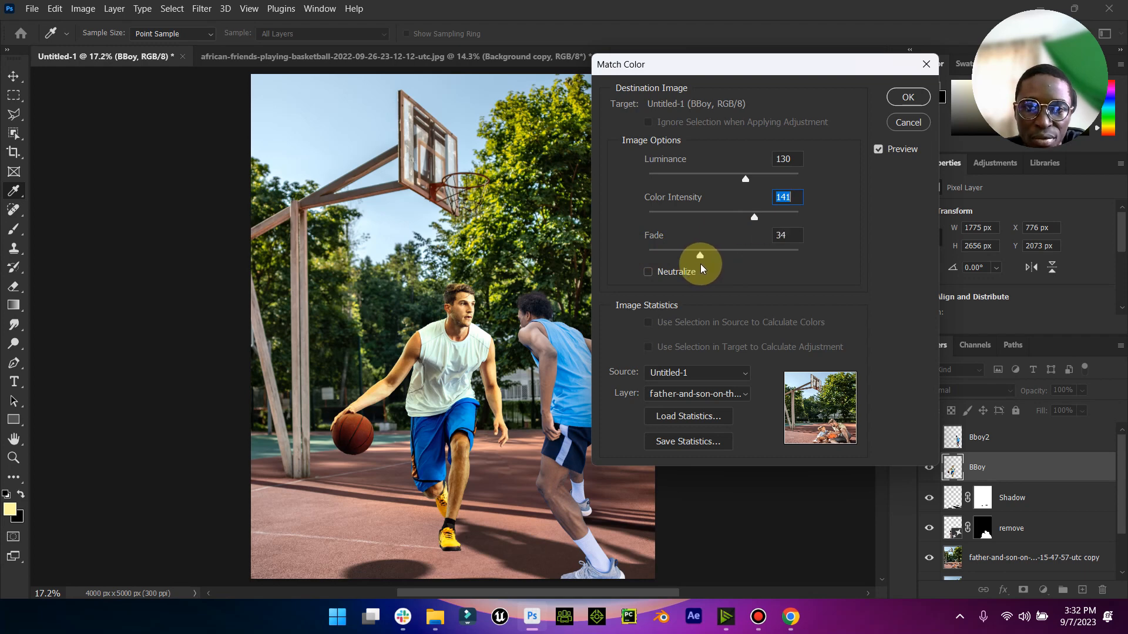
{"action": "mouse_move", "coordinate": [745, 179]}
{"action": "left_mouse_down"}
{"action": "mouse_move", "coordinate": [674, 176]}
{"action": "mouse_move", "coordinate": [742, 176]}
{"action": "mouse_move", "coordinate": [732, 176]}
{"action": "left_mouse_up"}
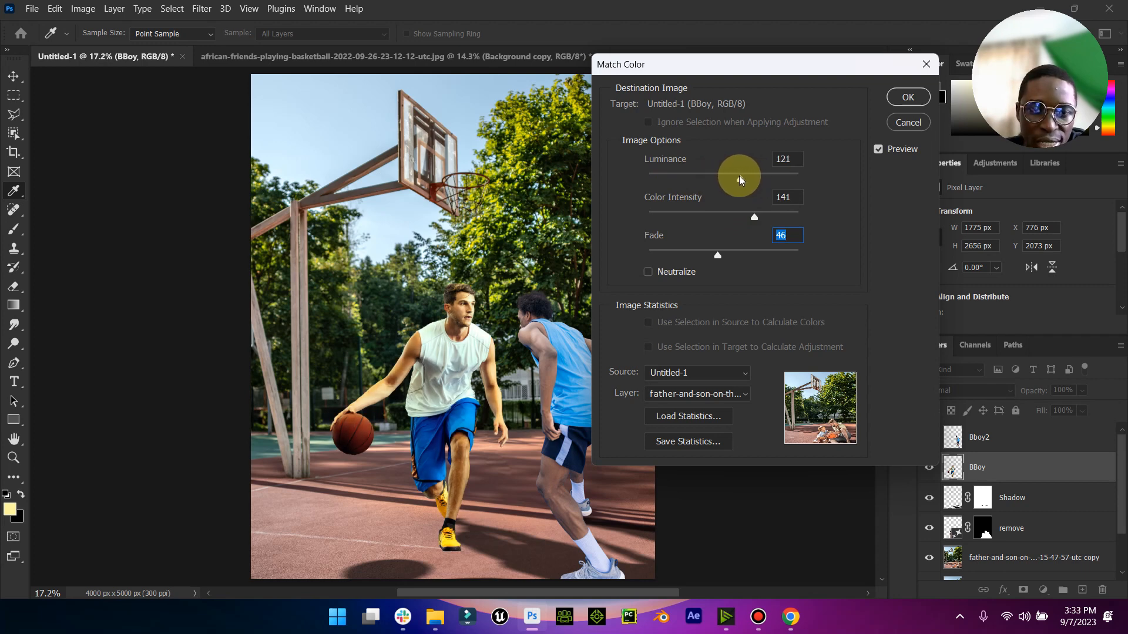
{"action": "mouse_move", "coordinate": [753, 217]}
{"action": "left_mouse_down"}
{"action": "mouse_move", "coordinate": [711, 222]}
{"action": "mouse_move", "coordinate": [739, 224]}
{"action": "left_mouse_up"}
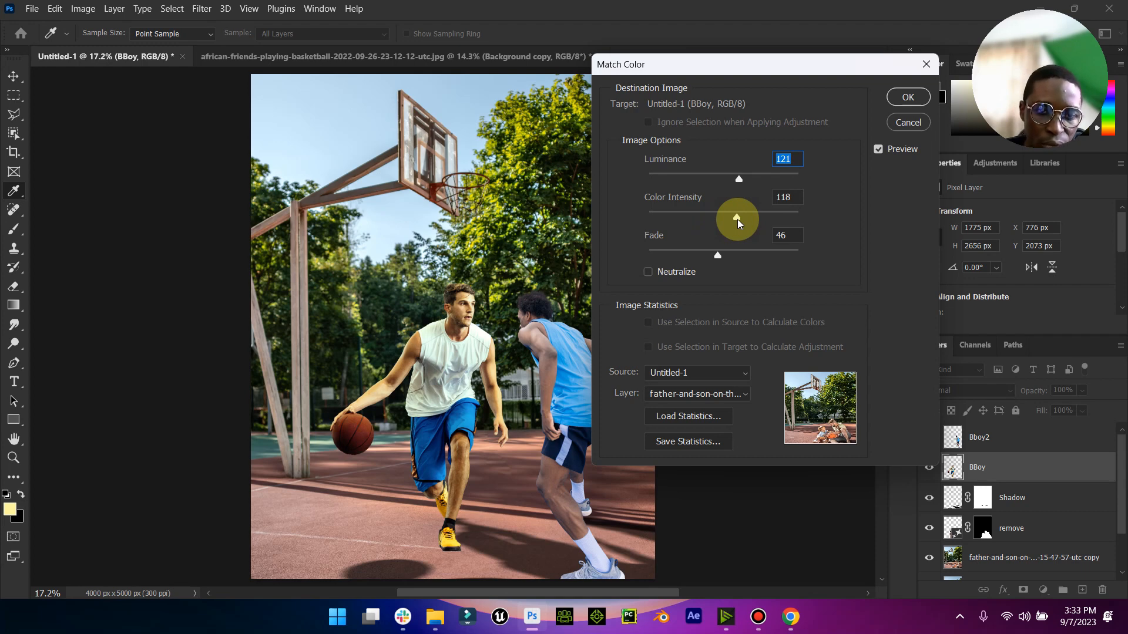
{"action": "left_click_drag", "start_coordinate": [736, 222], "coordinate": [717, 184]}
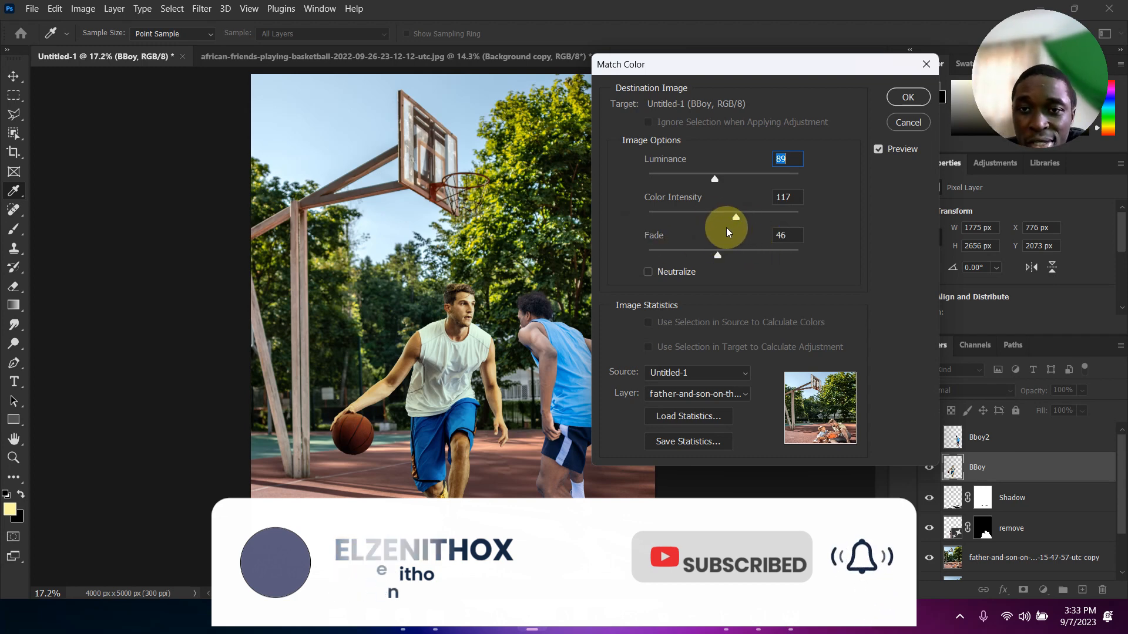
{"action": "mouse_move", "coordinate": [714, 252]}
{"action": "left_mouse_down"}
{"action": "mouse_move", "coordinate": [685, 252]}
{"action": "mouse_move", "coordinate": [797, 259]}
{"action": "mouse_move", "coordinate": [721, 258]}
{"action": "left_mouse_up"}
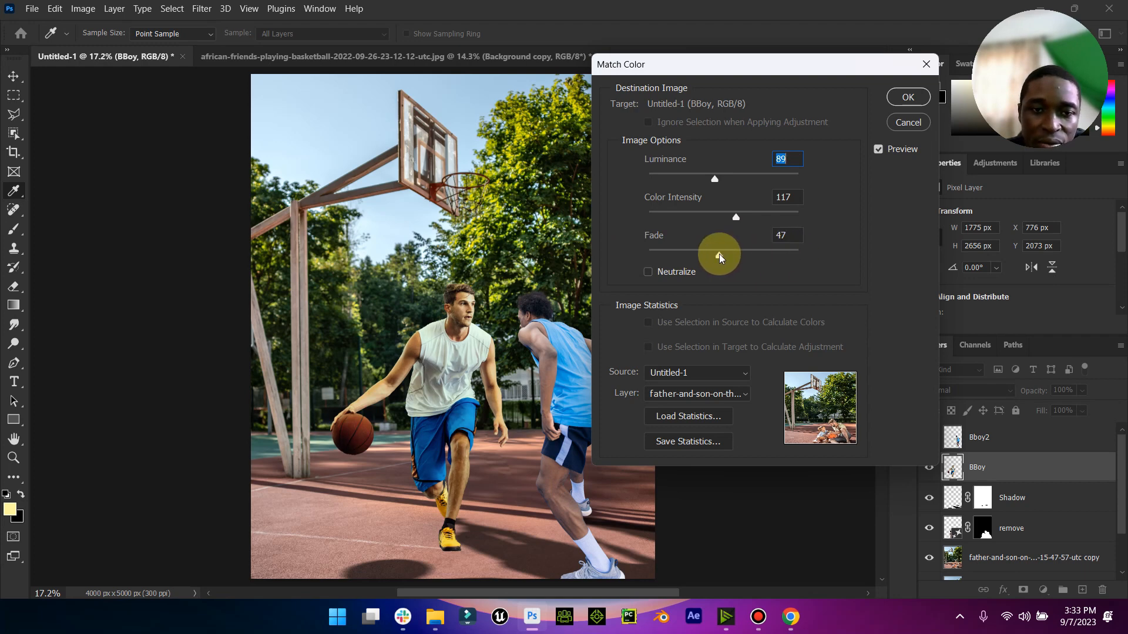
{"action": "left_click_drag", "start_coordinate": [732, 217], "coordinate": [757, 221]}
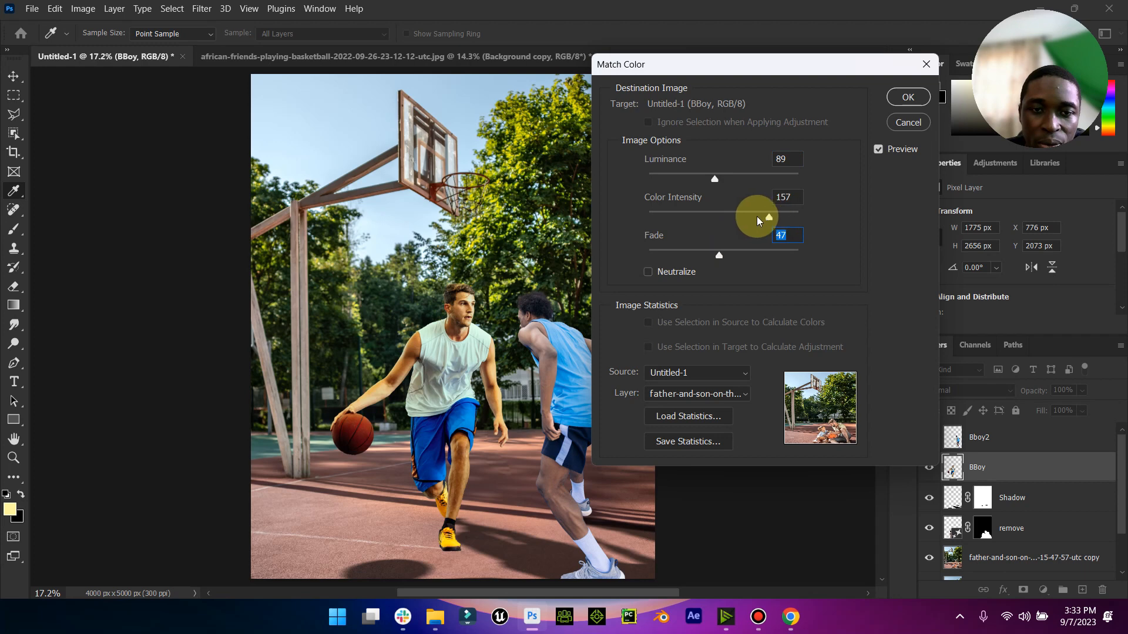
{"action": "left_click", "coordinate": [739, 221]}
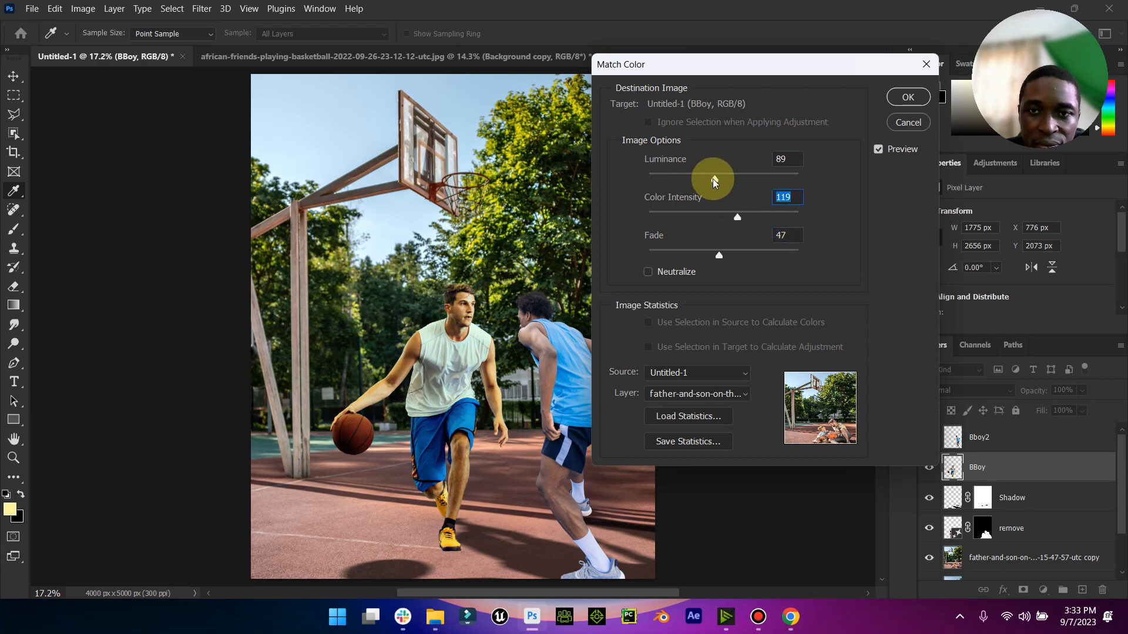
{"action": "mouse_move", "coordinate": [698, 183]}
{"action": "left_mouse_down"}
{"action": "mouse_move", "coordinate": [724, 186]}
{"action": "mouse_move", "coordinate": [714, 185]}
{"action": "left_mouse_up"}
{"action": "left_click", "coordinate": [907, 98]}
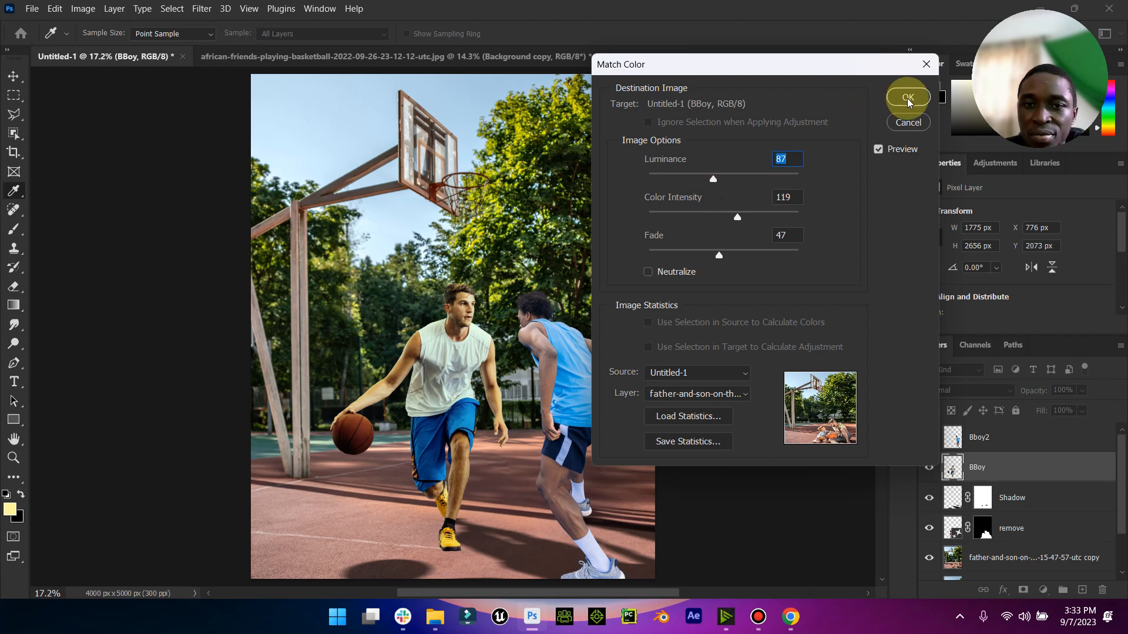
- Inspect both players up close, and undo and redo the BBoy color match to compare its effect
{"action": "key", "text": "v"}
{"action": "left_click", "coordinate": [539, 313]}
{"action": "left_click", "coordinate": [13, 458]}
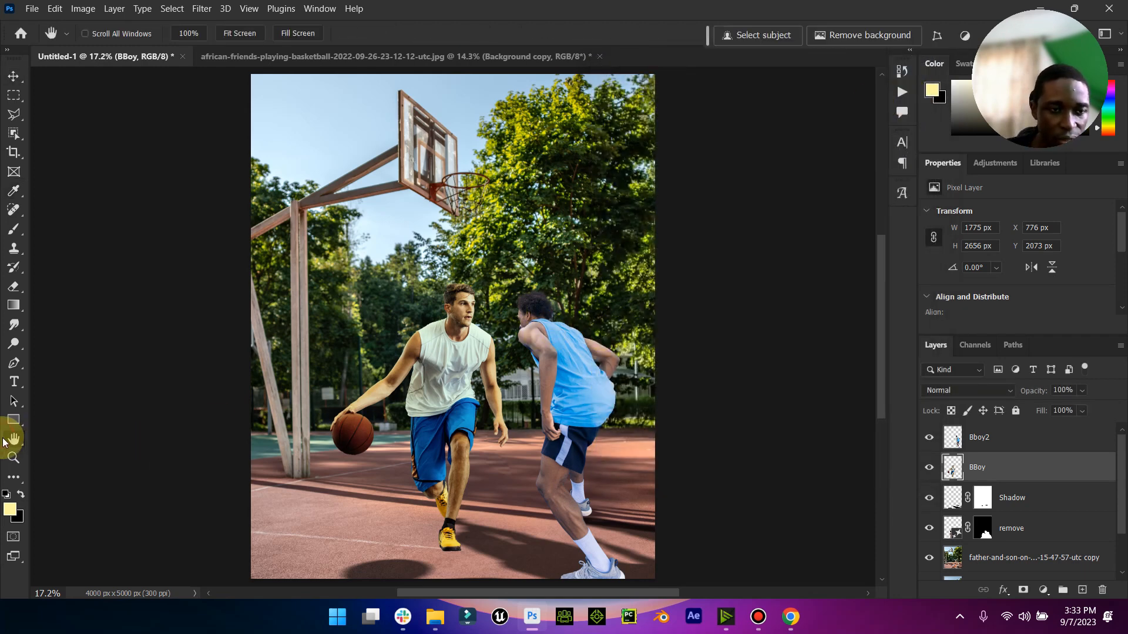
{"action": "left_click_drag", "start_coordinate": [539, 353], "coordinate": [572, 356]}
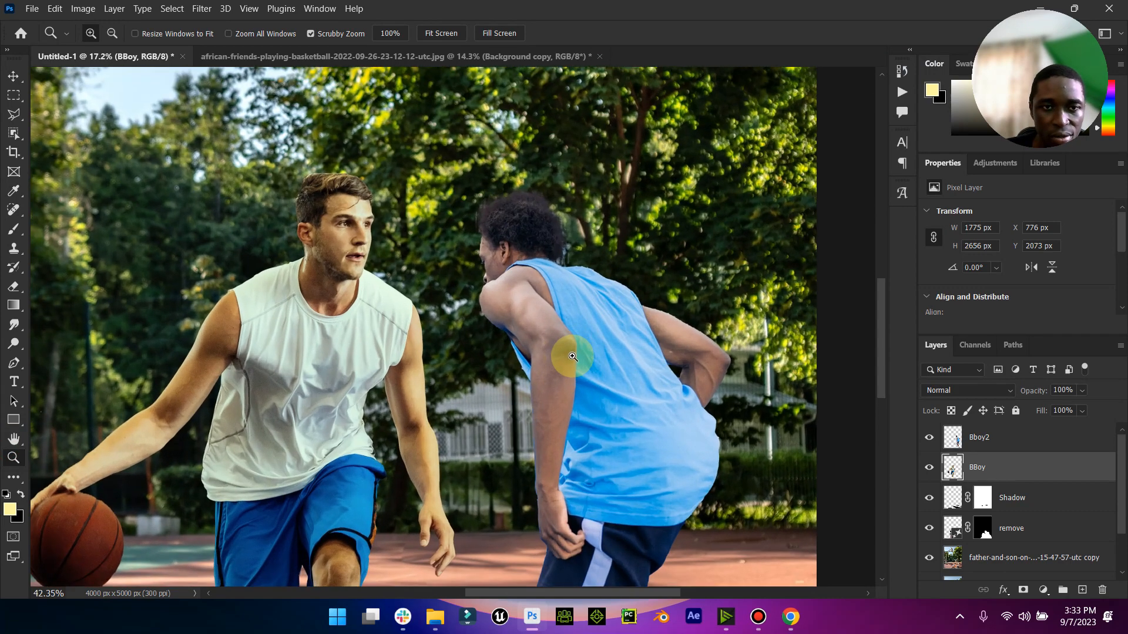
{"action": "left_click_drag", "start_coordinate": [573, 356], "coordinate": [542, 354]}
{"action": "key", "text": "ctrl"}
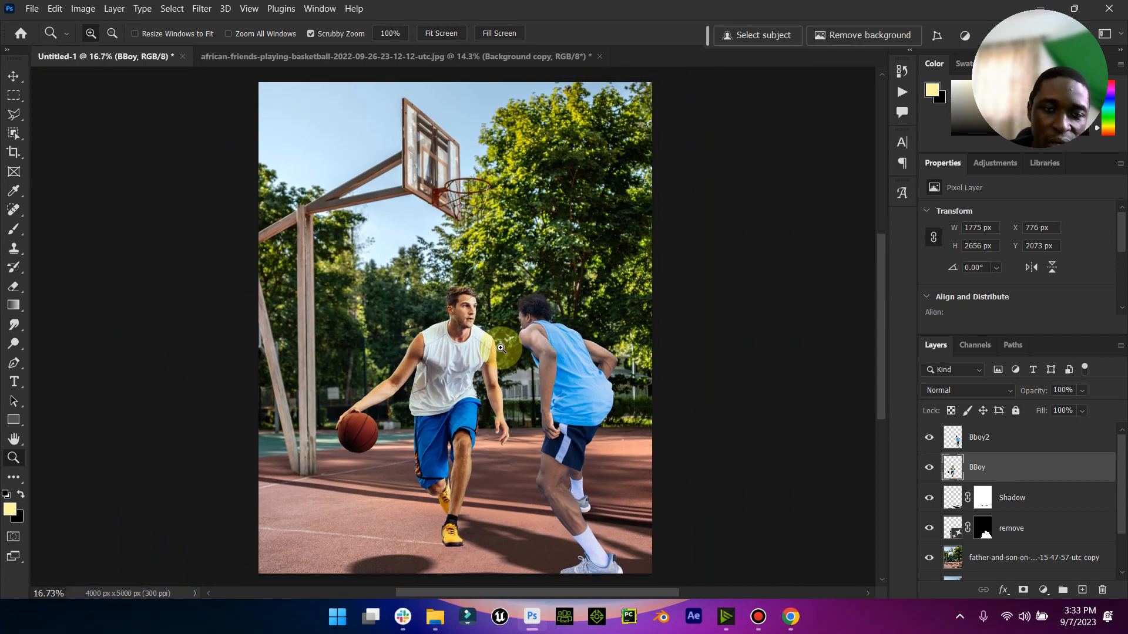
{"action": "left_click", "coordinate": [70, 11]}
{"action": "mouse_move", "coordinate": [55, 11]}
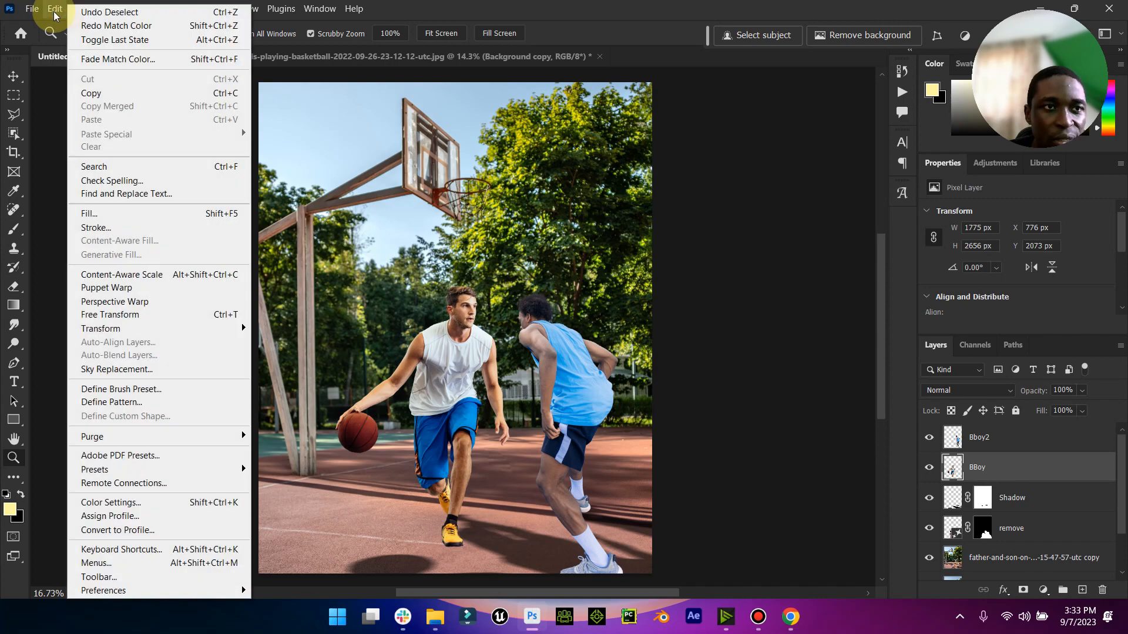
{"action": "left_click", "coordinate": [112, 27]}
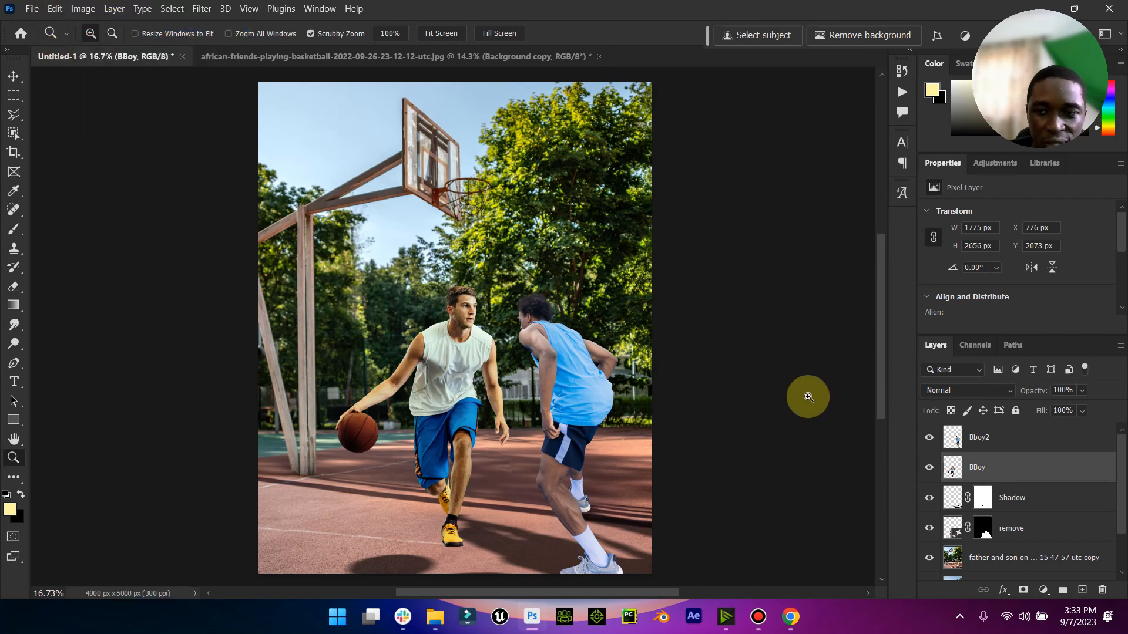
{"action": "left_click", "coordinate": [998, 441]}
{"action": "left_click", "coordinate": [113, 9]}
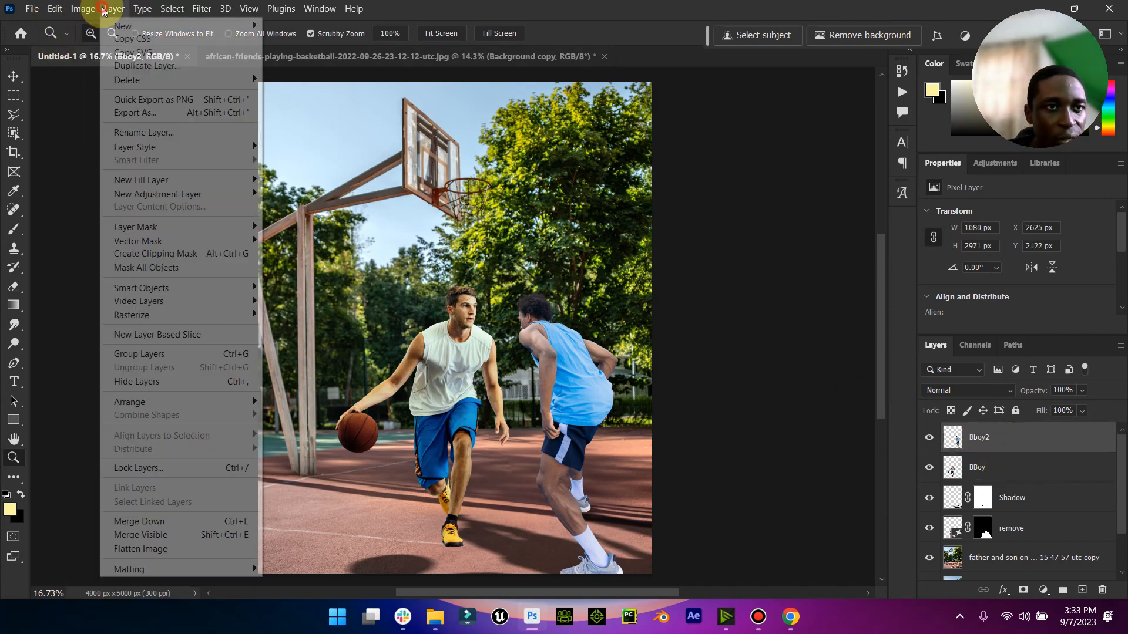
{"action": "mouse_move", "coordinate": [83, 10]}
{"action": "mouse_move", "coordinate": [188, 45]}
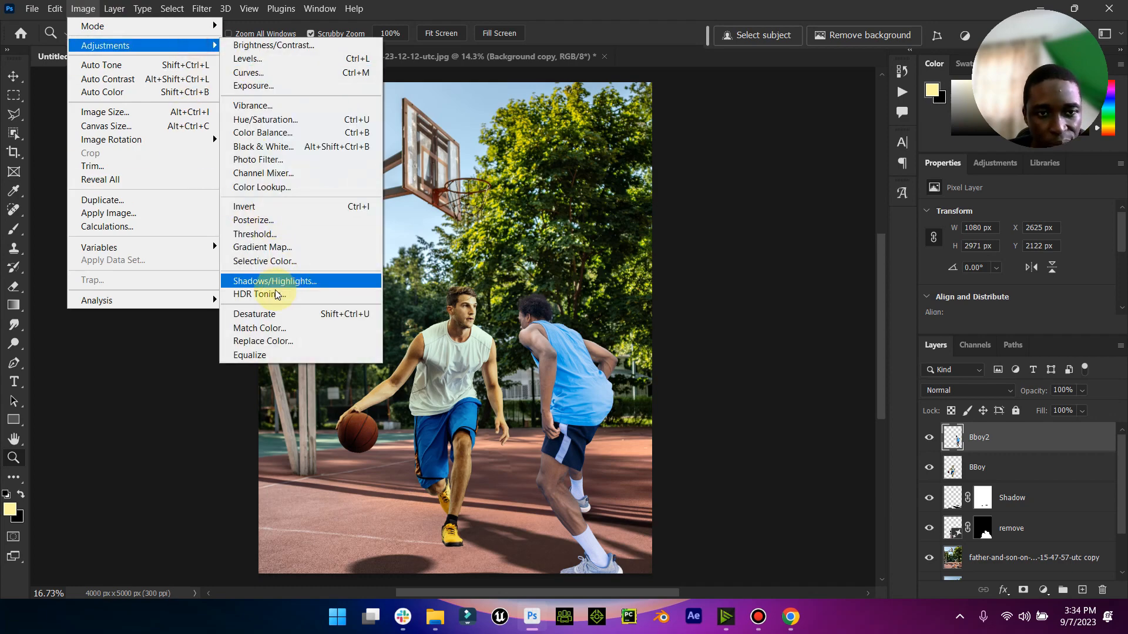
{"action": "left_click", "coordinate": [263, 328]}
{"action": "left_click", "coordinate": [693, 373]}
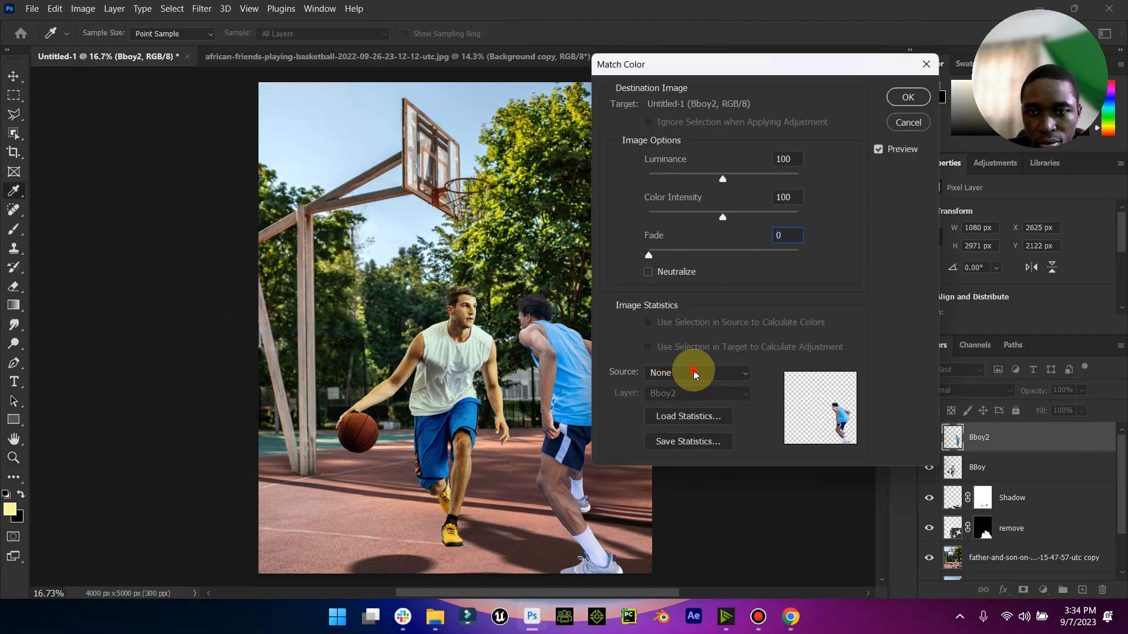
{"action": "left_click", "coordinate": [705, 396]}
{"action": "left_click", "coordinate": [706, 398]}
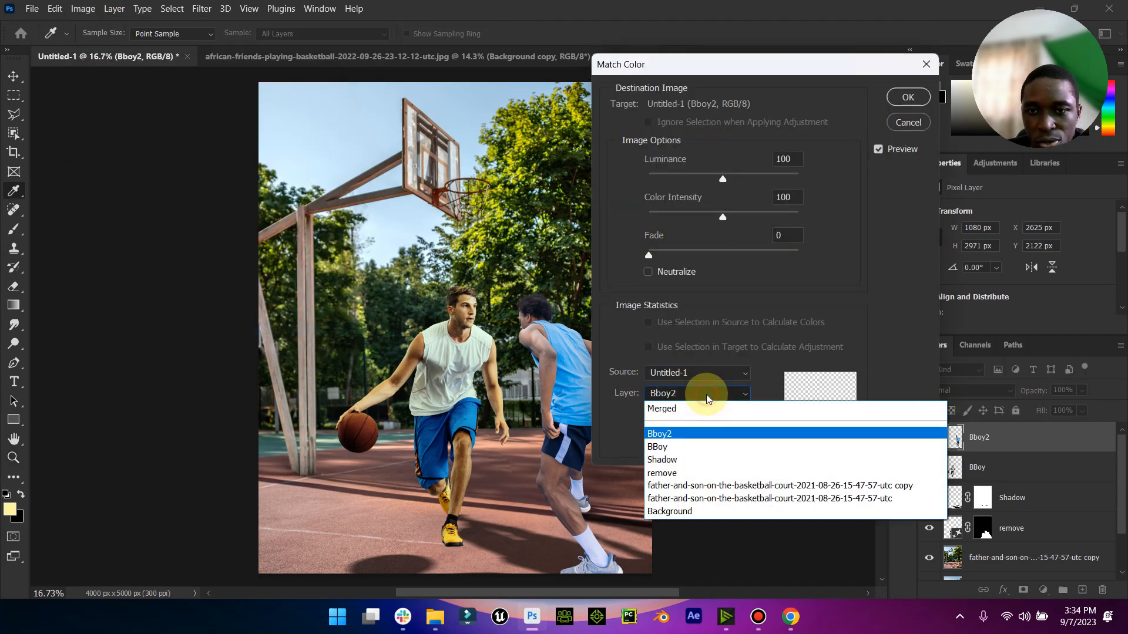
{"action": "left_click", "coordinate": [695, 485]}
{"action": "left_click_drag", "start_coordinate": [719, 73], "coordinate": [821, 35]}
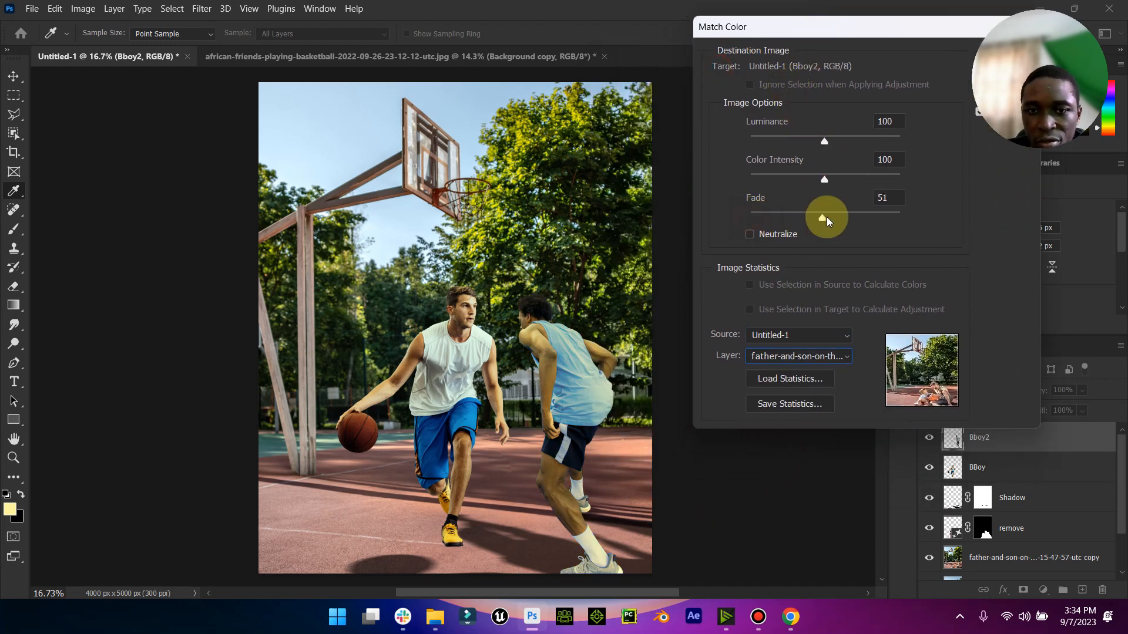
- Set the Bboy2 color match to Luminance 95, Color Intensity 114 and Fade 31, and apply it
{"action": "left_click_drag", "start_coordinate": [827, 216], "coordinate": [807, 150]}
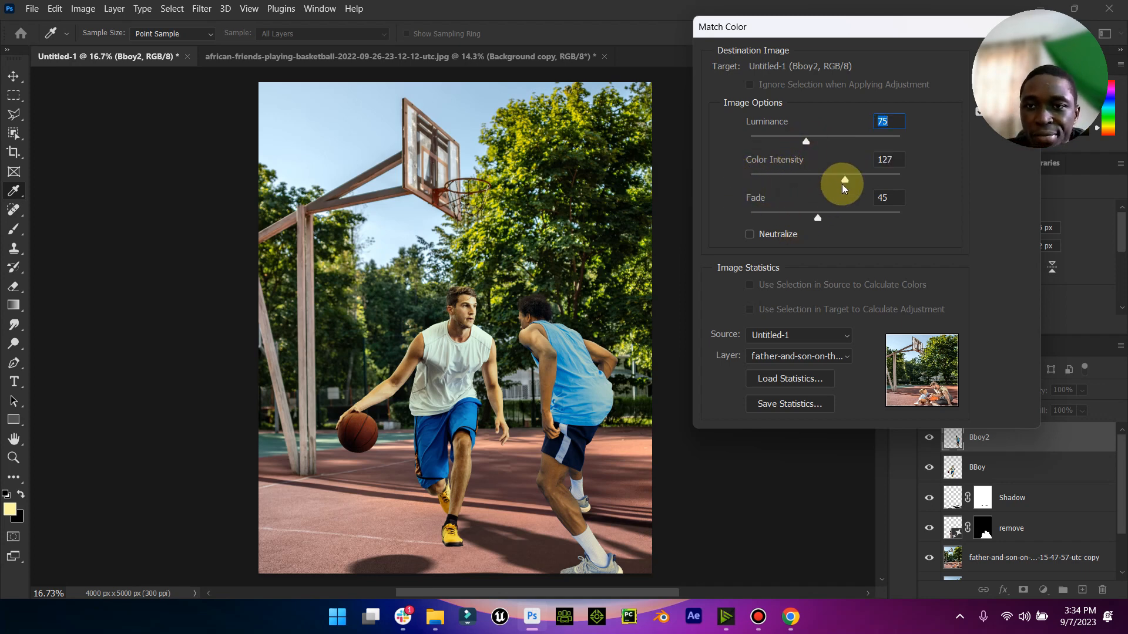
{"action": "left_click_drag", "start_coordinate": [823, 181], "coordinate": [837, 181]}
{"action": "left_click_drag", "start_coordinate": [817, 219], "coordinate": [789, 221]}
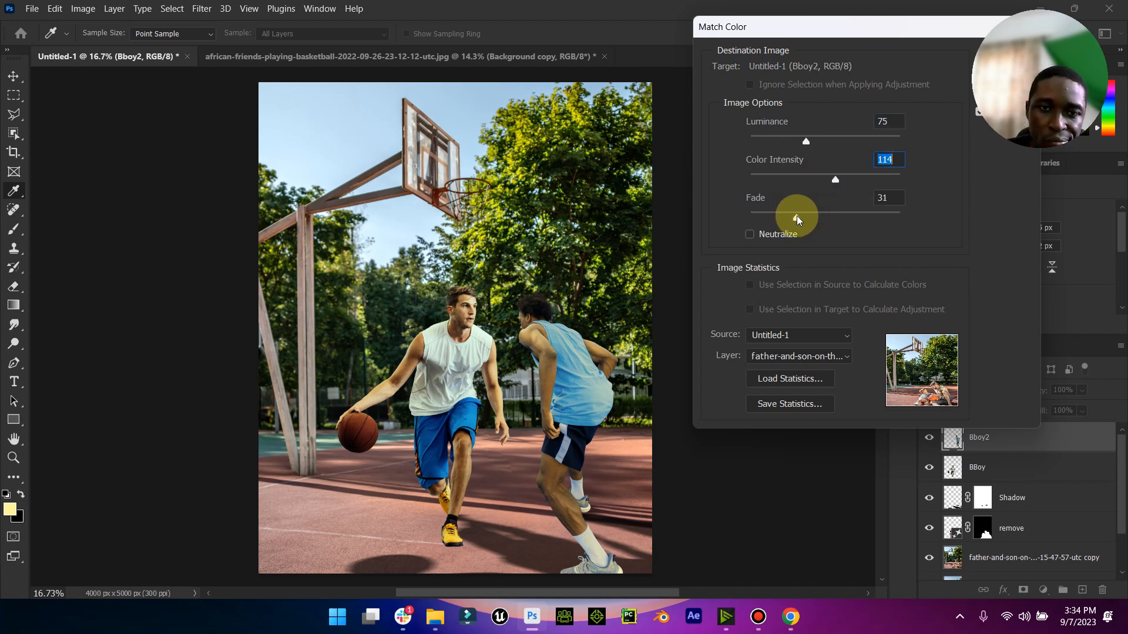
{"action": "left_click_drag", "start_coordinate": [805, 142], "coordinate": [828, 142]}
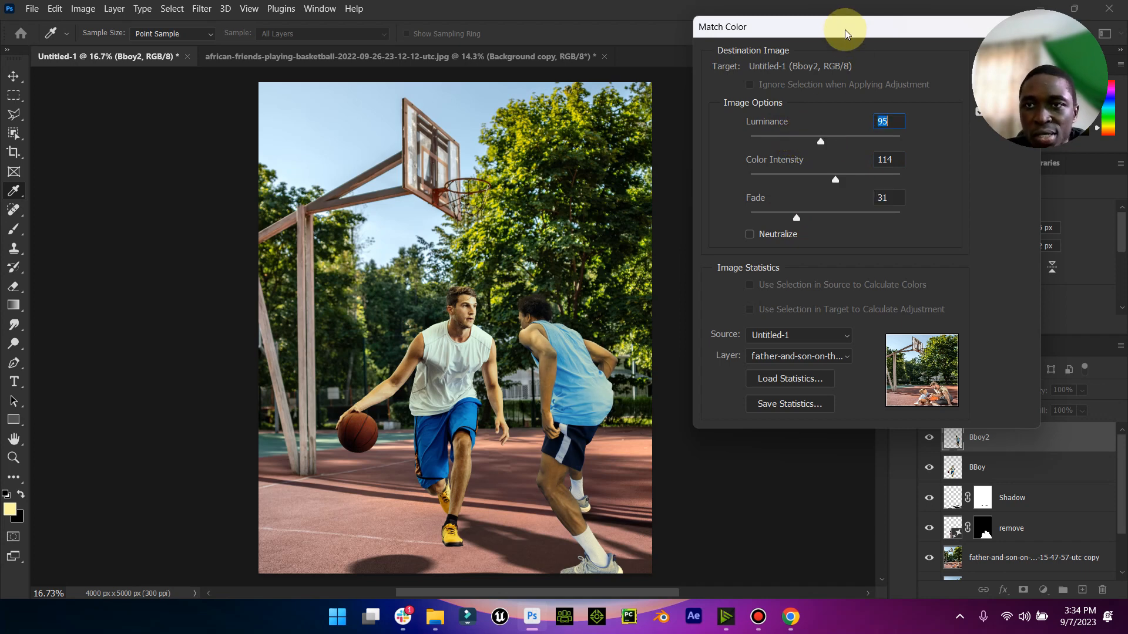
{"action": "left_click_drag", "start_coordinate": [845, 28], "coordinate": [745, 36]}
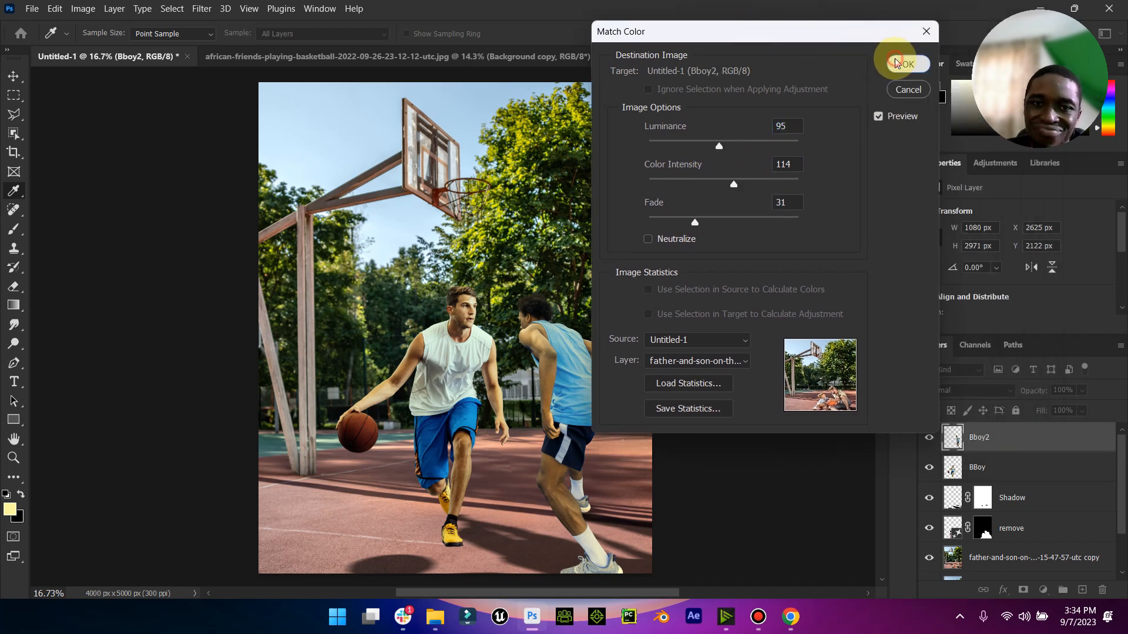
{"action": "left_click", "coordinate": [897, 63]}
{"action": "left_click", "coordinate": [14, 458]}
{"action": "left_click_drag", "start_coordinate": [586, 279], "coordinate": [571, 300]}
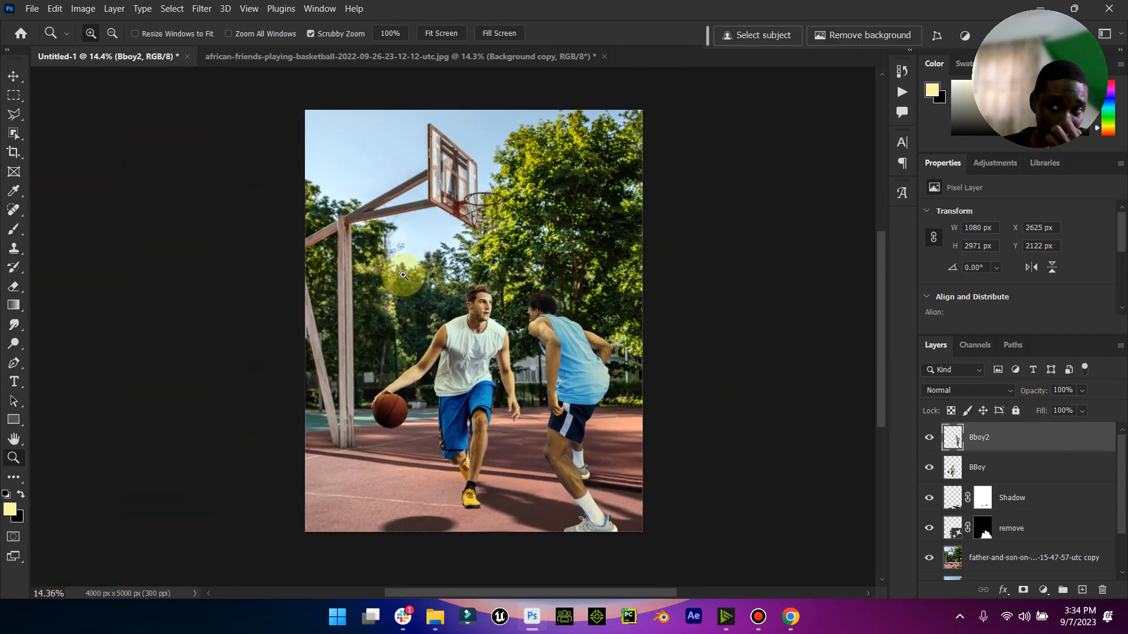
{"action": "left_click", "coordinate": [15, 84]}
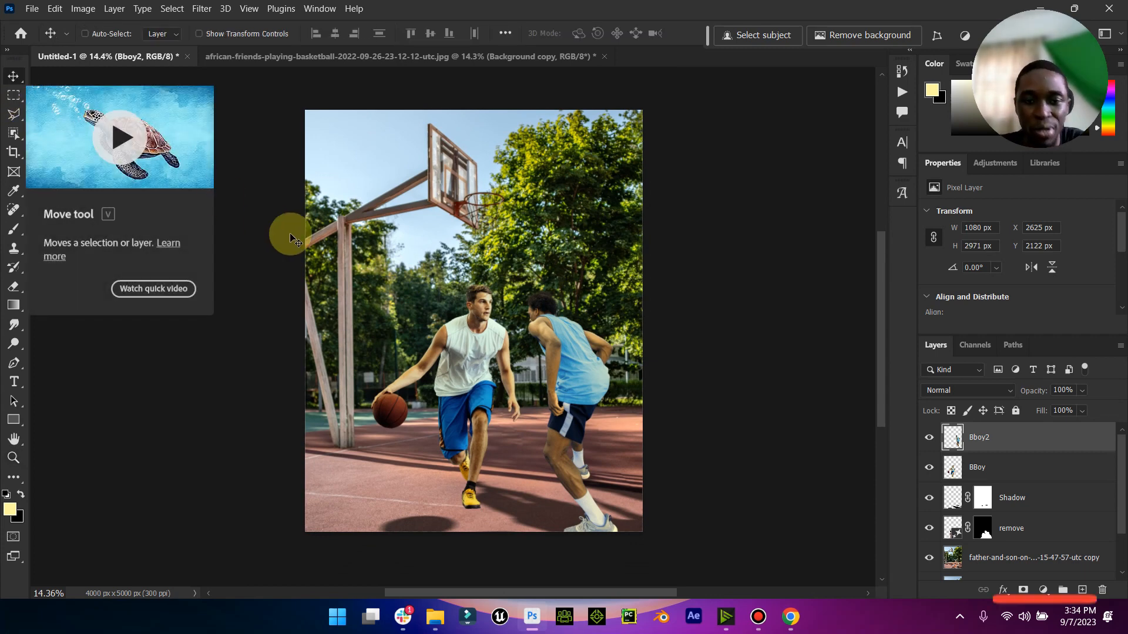
{"action": "scroll", "coordinate": [985, 500], "scroll_direction": "down", "scroll_amount": 2}
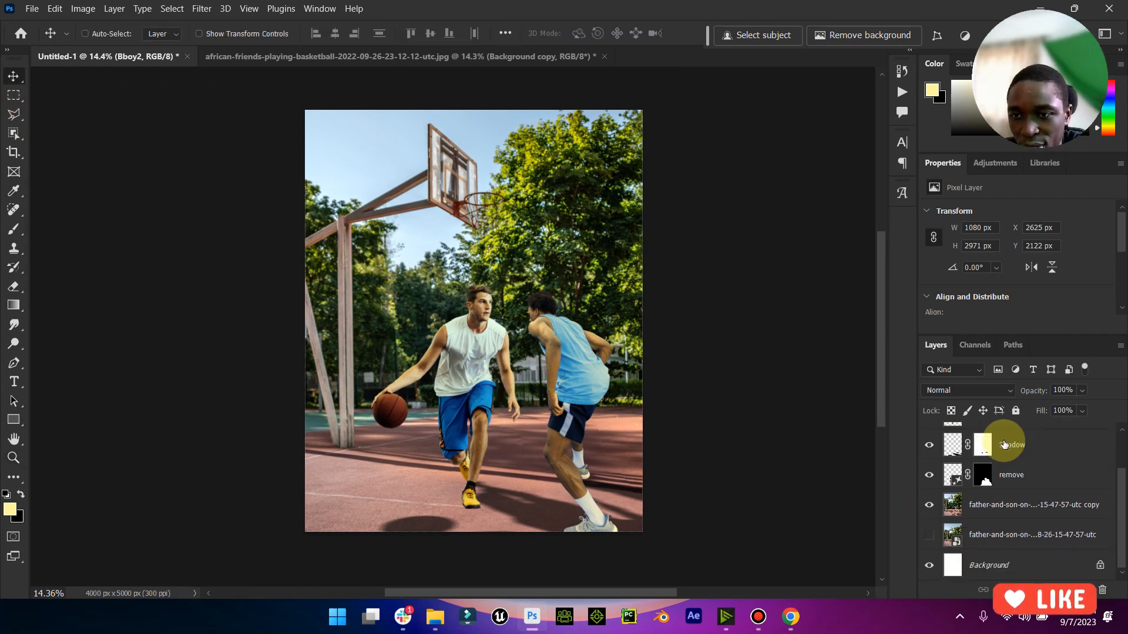
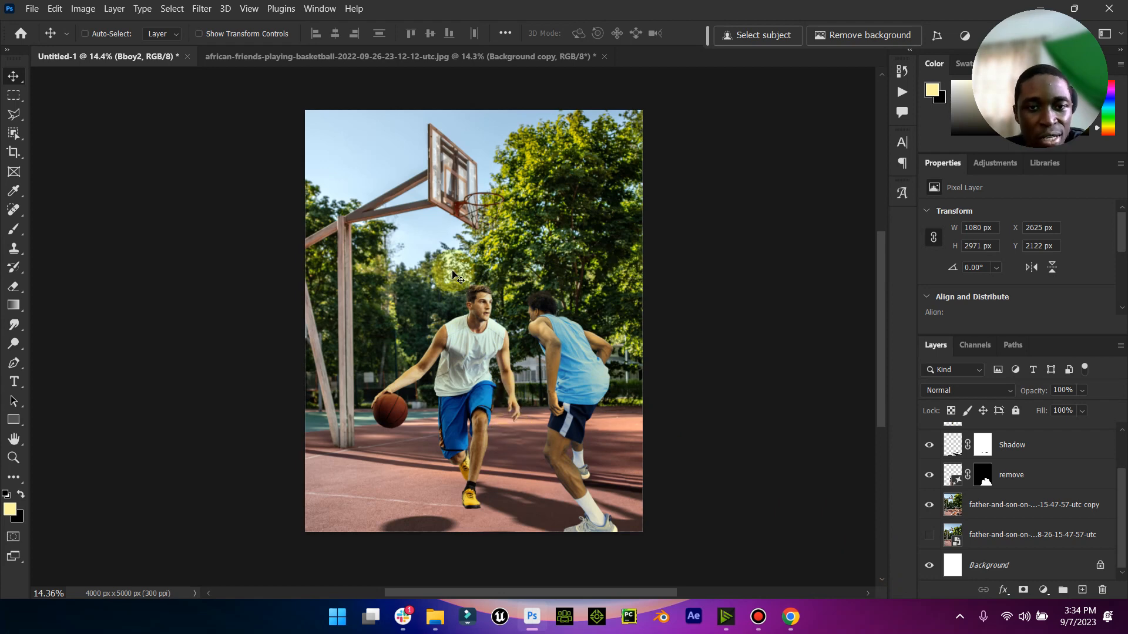
- Create a new layer named Light above the BBoy layer and clip it to BBoy
{"action": "scroll", "coordinate": [983, 470], "scroll_direction": "up", "scroll_amount": 2}
{"action": "left_click", "coordinate": [986, 476]}
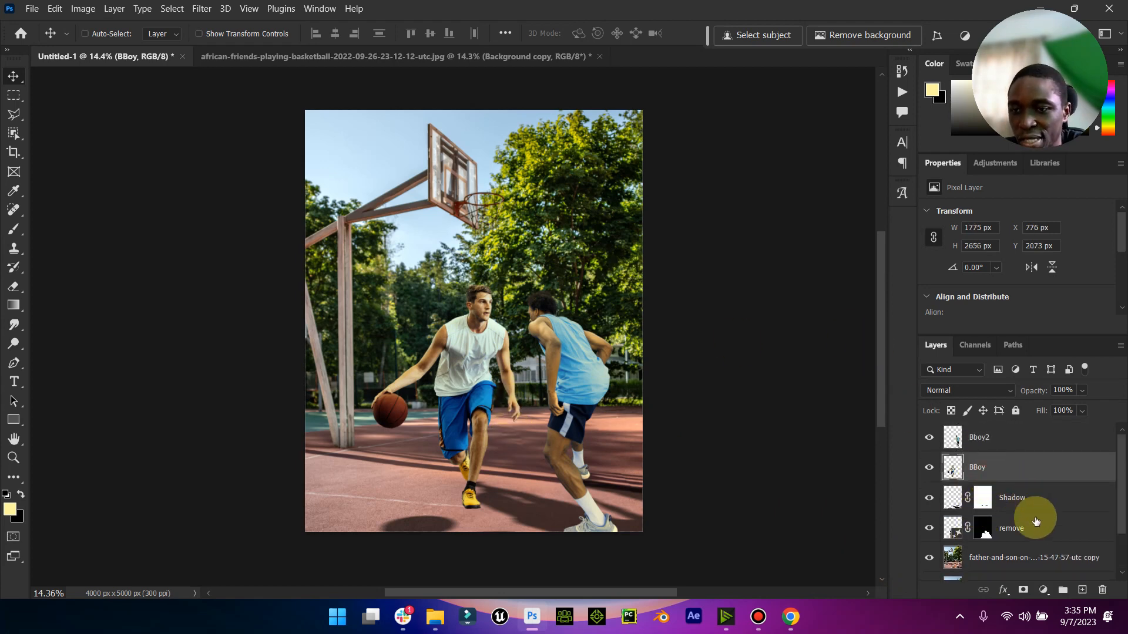
{"action": "left_click", "coordinate": [1082, 590]}
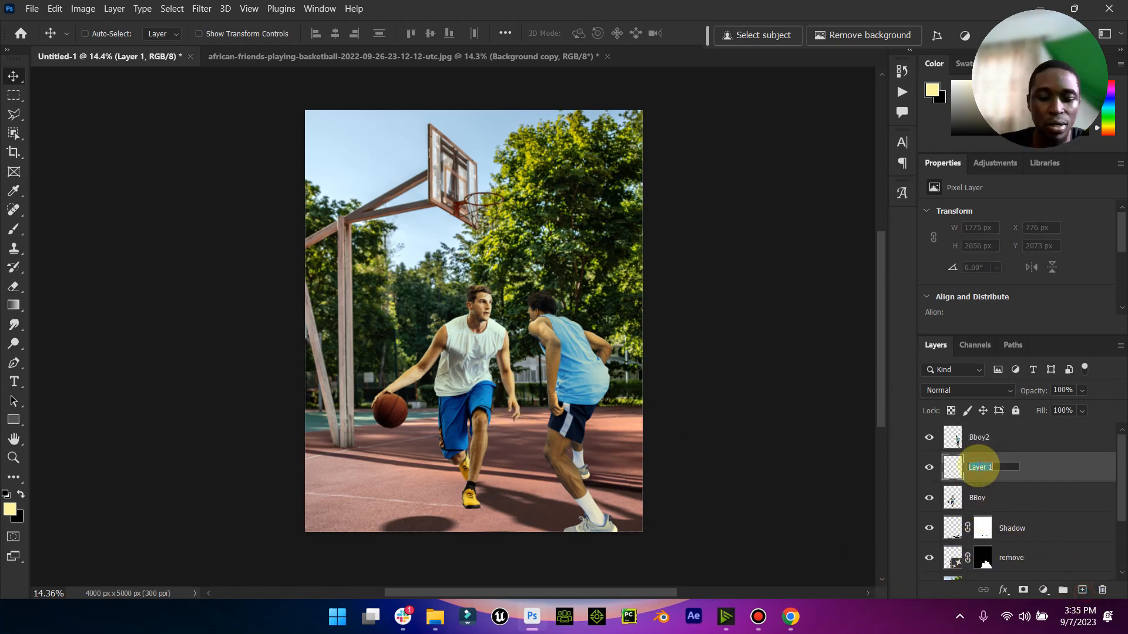
{"action": "type", "text": "Light"}
{"action": "key", "text": "Return"}
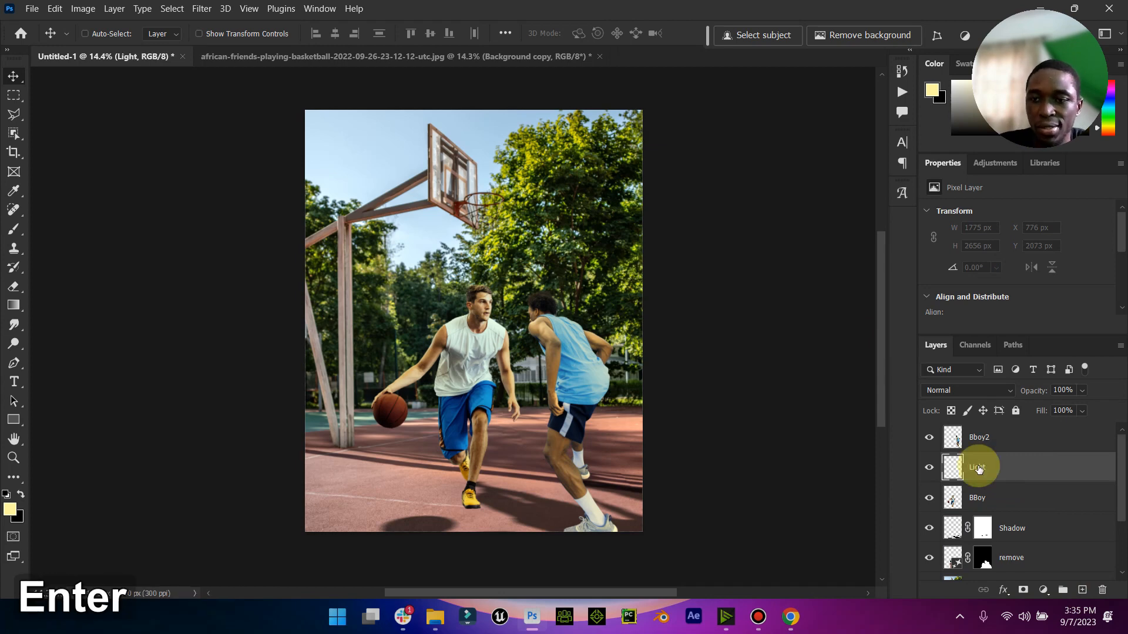
{"action": "right_click", "coordinate": [979, 468]}
{"action": "left_click", "coordinate": [1063, 317]}
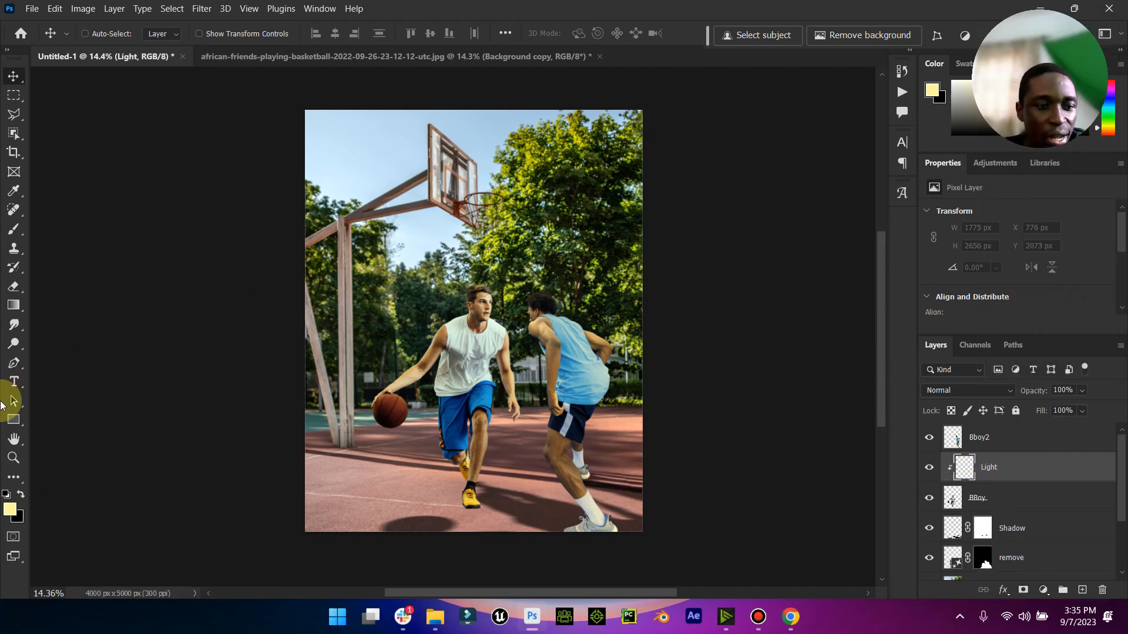
- Set the foreground color to off-white fefdf4
{"action": "left_click", "coordinate": [10, 509]}
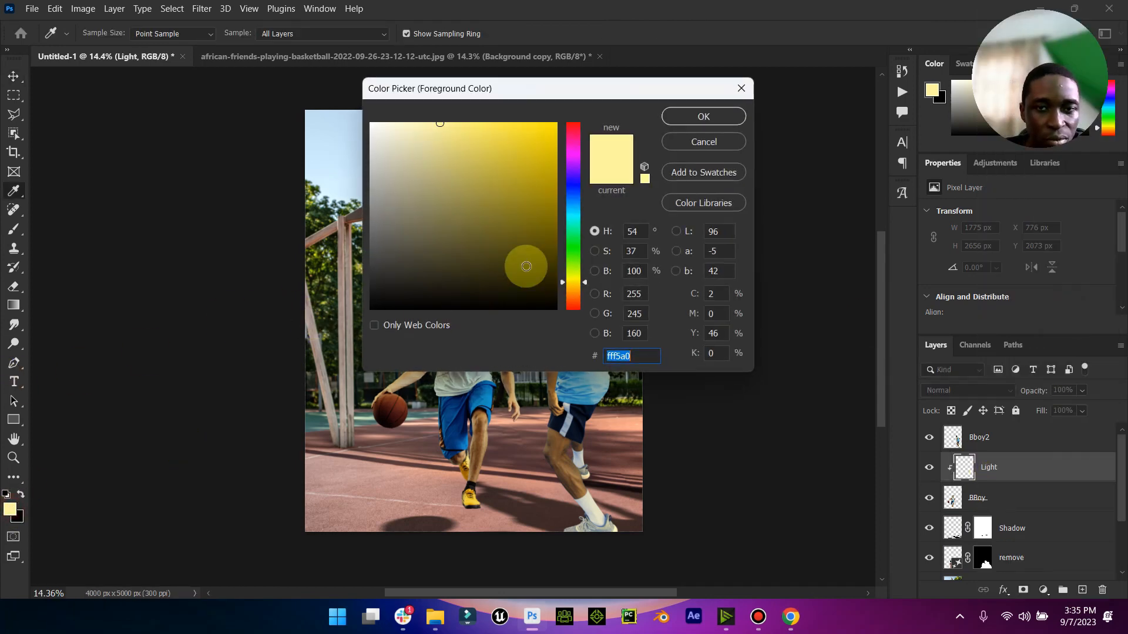
{"action": "left_click", "coordinate": [384, 122]}
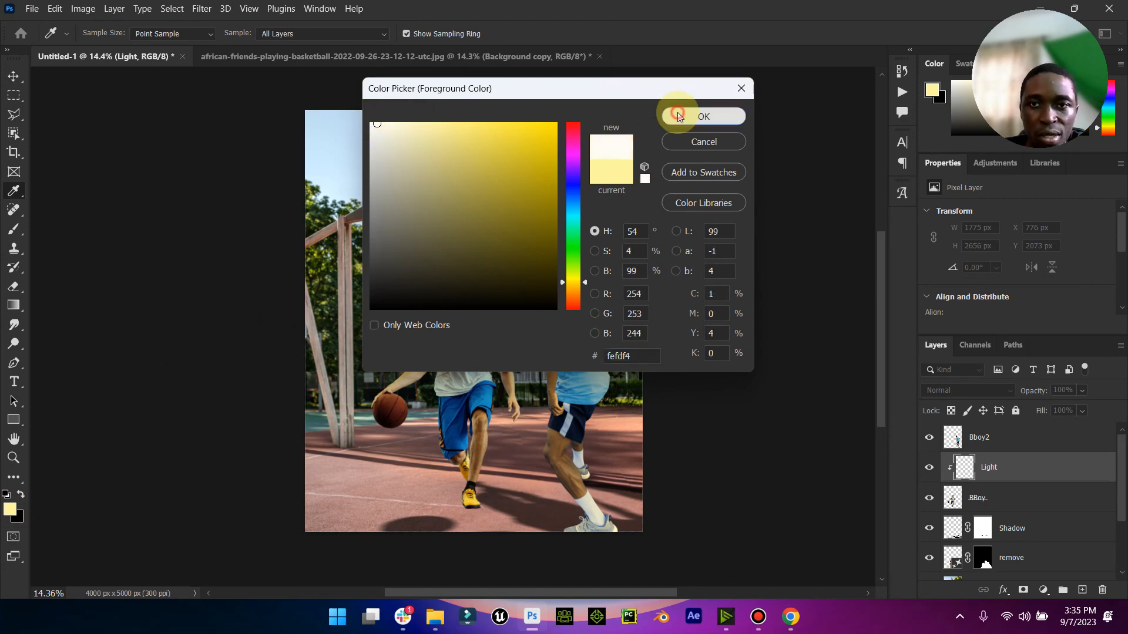
{"action": "left_click", "coordinate": [678, 115]}
- Brush light onto the ball-side edge of the white-shirted player's head, arm and basketball with a soft 1000 px brush
{"action": "left_click", "coordinate": [12, 229]}
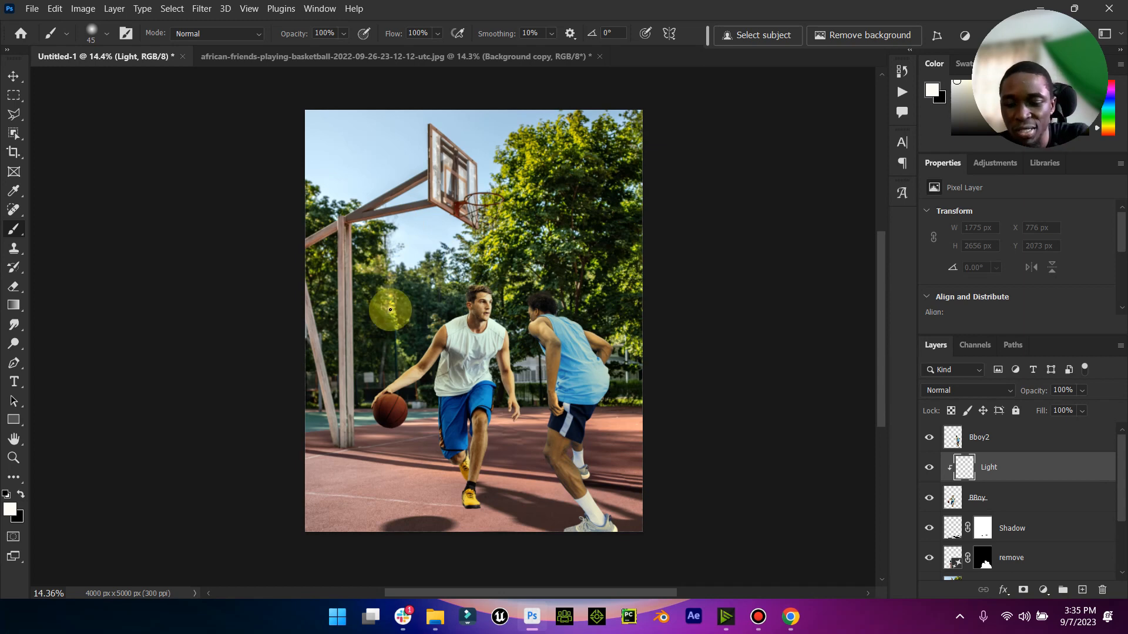
{"action": "key", "text": "bracketright"}
{"action": "key", "text": "bracketright"}
{"action": "key", "text": "bracketright"}
{"action": "key", "text": "bracketright"}
{"action": "key", "text": "bracketright"}
{"action": "key", "text": "bracketright"}
{"action": "key", "text": "bracketright"}
{"action": "key", "text": "bracketright"}
{"action": "key", "text": "bracketright"}
{"action": "key", "text": "bracketright"}
{"action": "key", "text": "bracketright"}
{"action": "key", "text": "bracketright"}
{"action": "key", "text": "bracketright"}
{"action": "key", "text": "bracketright"}
{"action": "key", "text": "bracketright"}
{"action": "key", "text": "bracketright"}
{"action": "key", "text": "bracketright"}
{"action": "key", "text": "bracketright"}
{"action": "key", "text": "bracketright"}
{"action": "key", "text": "bracketright"}
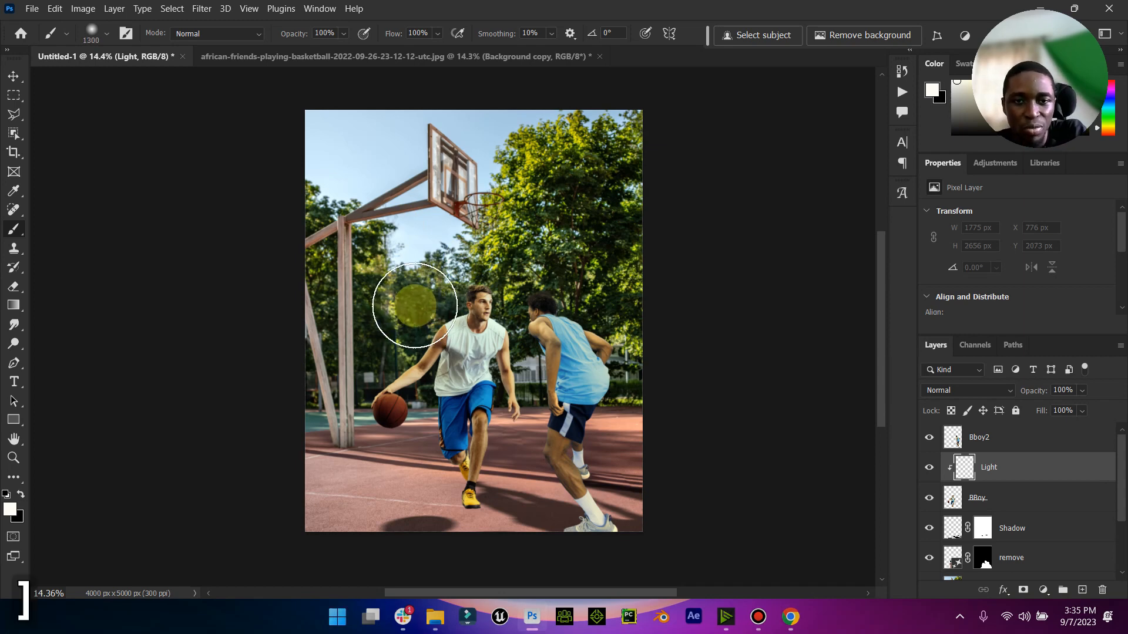
{"action": "key", "text": "bracketleft"}
{"action": "left_click", "coordinate": [419, 308]}
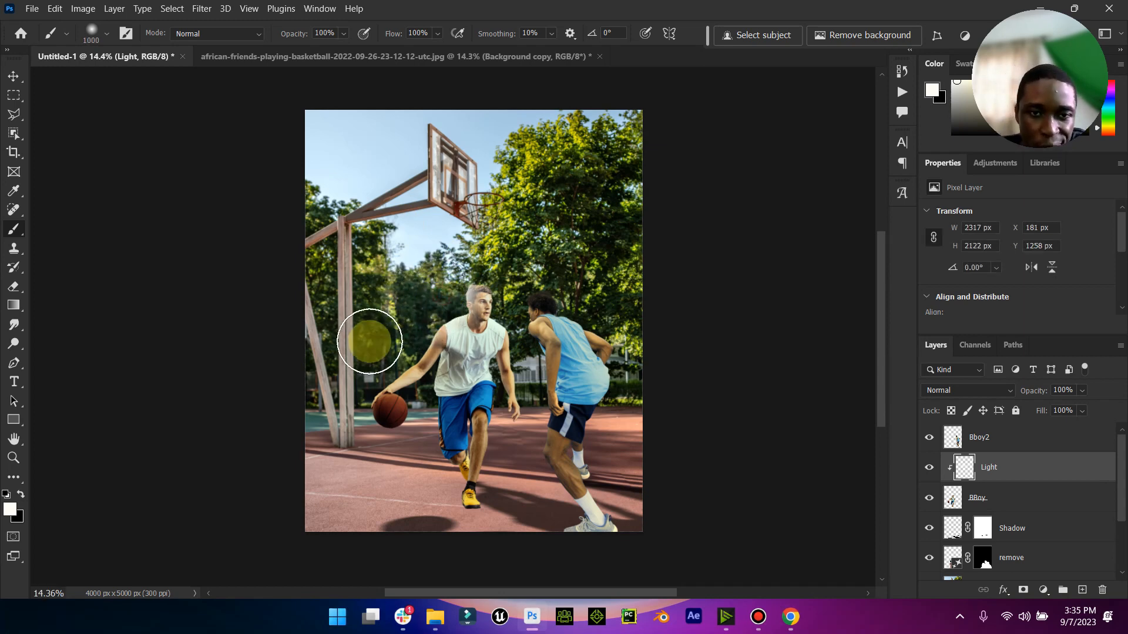
{"action": "left_click_drag", "start_coordinate": [344, 438], "coordinate": [345, 460]}
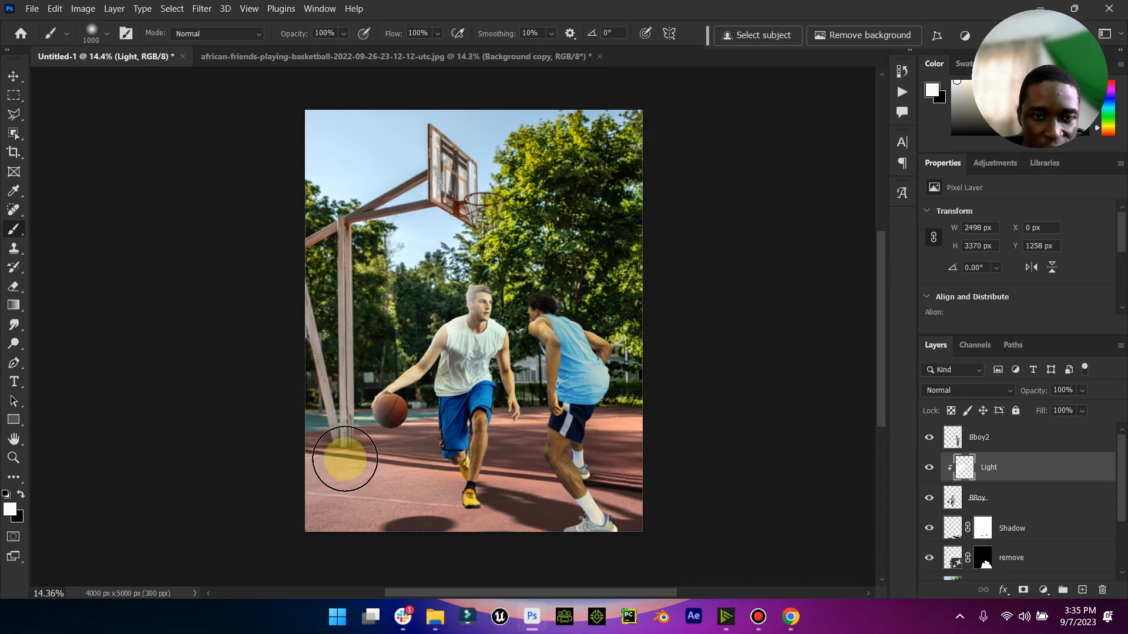
- Paint finer highlights along the ball-side edge of the player's shorts and rear leg with a 250 px brush
{"action": "left_click", "coordinate": [14, 458]}
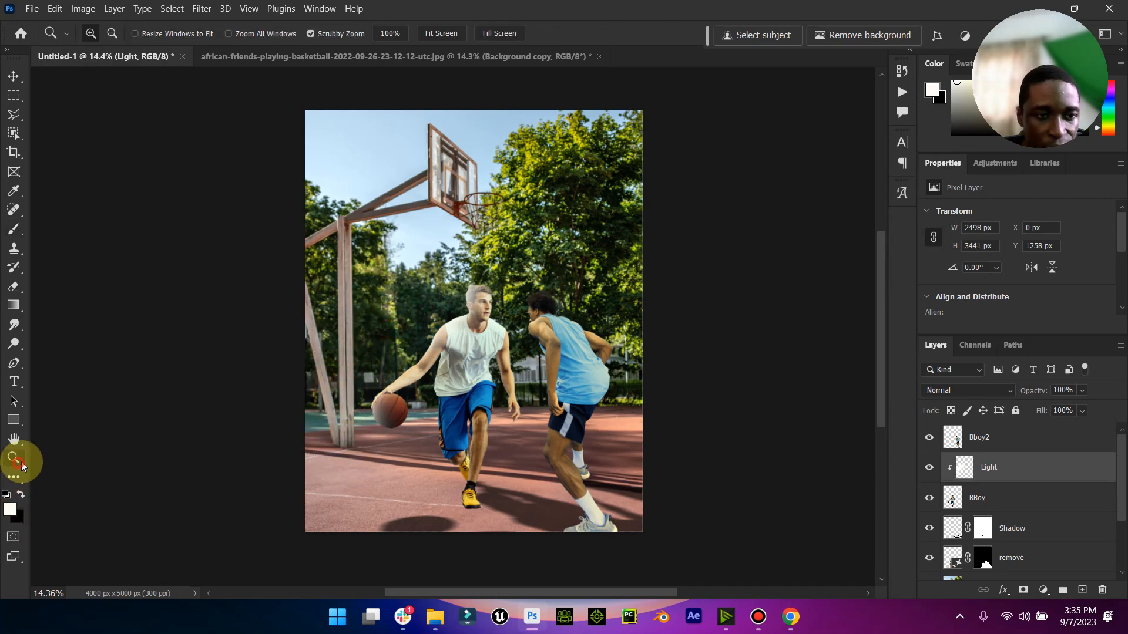
{"action": "left_click_drag", "start_coordinate": [379, 414], "coordinate": [411, 413]}
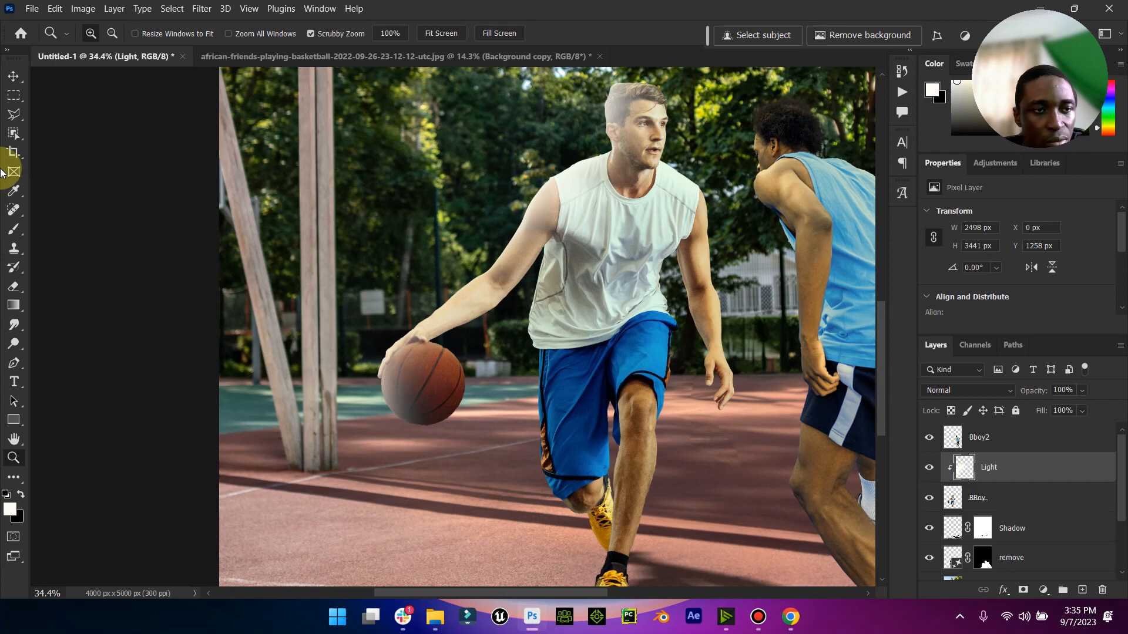
{"action": "left_click", "coordinate": [11, 218]}
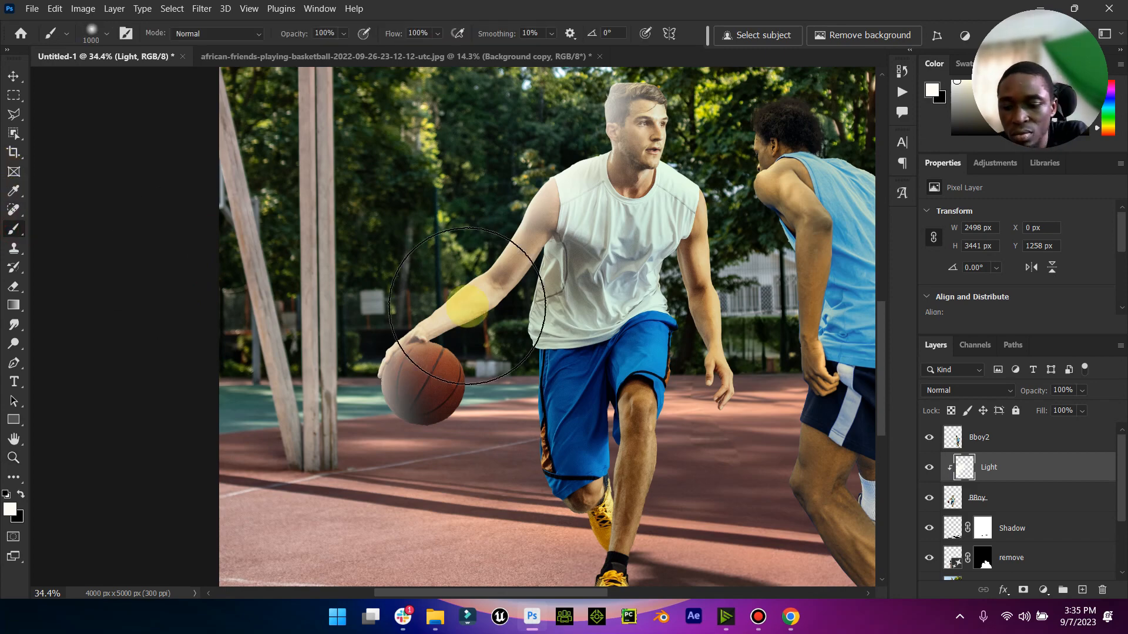
{"action": "key", "text": "bracketleft"}
{"action": "key", "text": "bracketleft"}
{"action": "key", "text": "bracketleft"}
{"action": "key", "text": "bracketleft"}
{"action": "key", "text": "bracketleft"}
{"action": "key", "text": "bracketleft"}
{"action": "key", "text": "bracketleft"}
{"action": "key", "text": "bracketleft"}
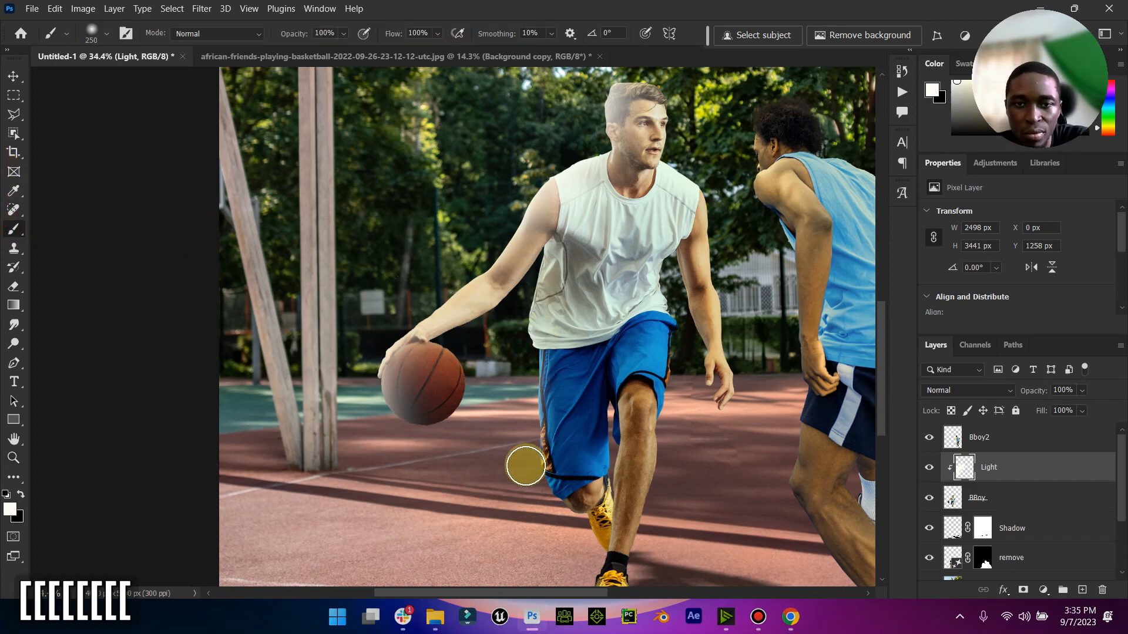
{"action": "scroll", "coordinate": [528, 458], "scroll_direction": "down", "scroll_amount": 2}
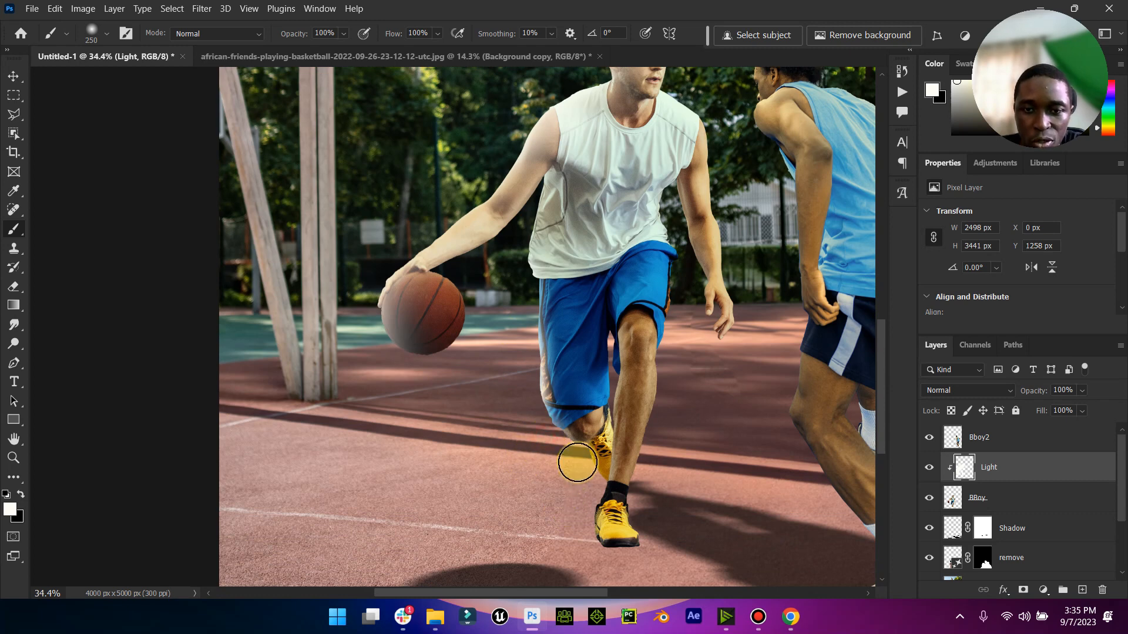
{"action": "left_click", "coordinate": [570, 456]}
{"action": "left_click", "coordinate": [580, 504]}
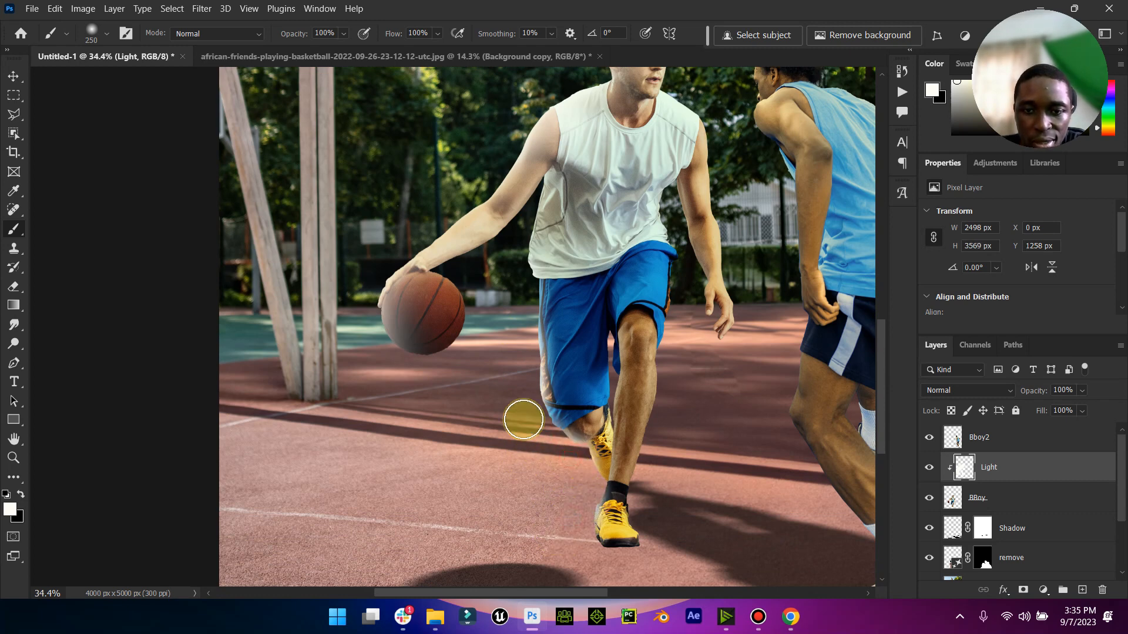
- Paint more off-white highlights along the ball-side edge of the player's shirt, dribbling arm and shoulder
{"action": "scroll", "coordinate": [521, 415], "scroll_direction": "up", "scroll_amount": 1}
{"action": "scroll", "coordinate": [501, 284], "scroll_direction": "up", "scroll_amount": 2}
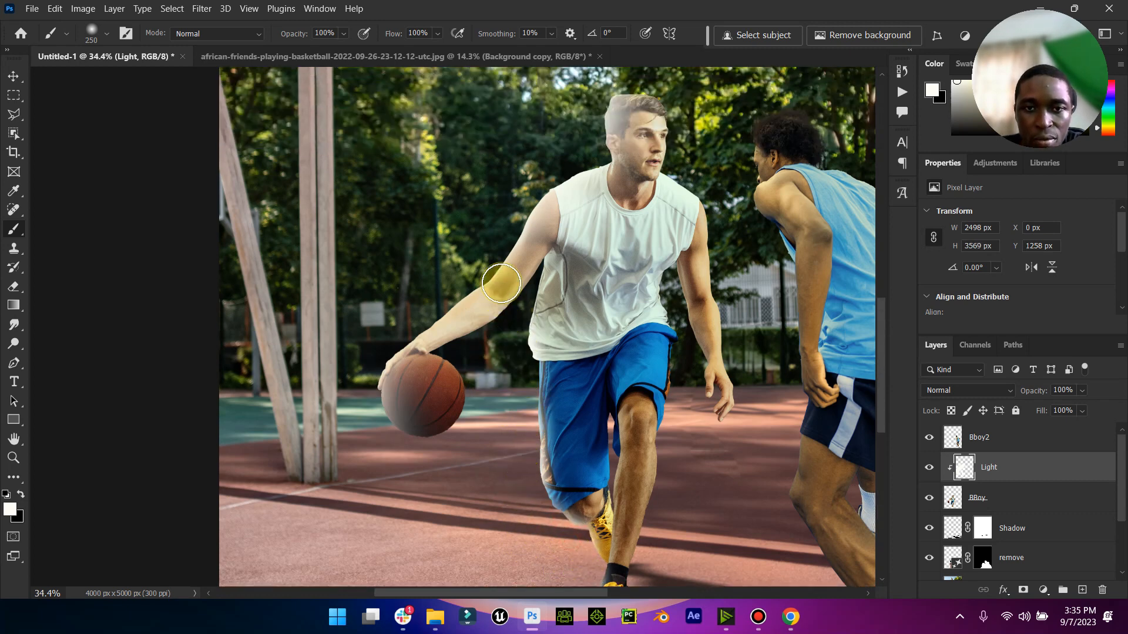
{"action": "left_click", "coordinate": [518, 386]}
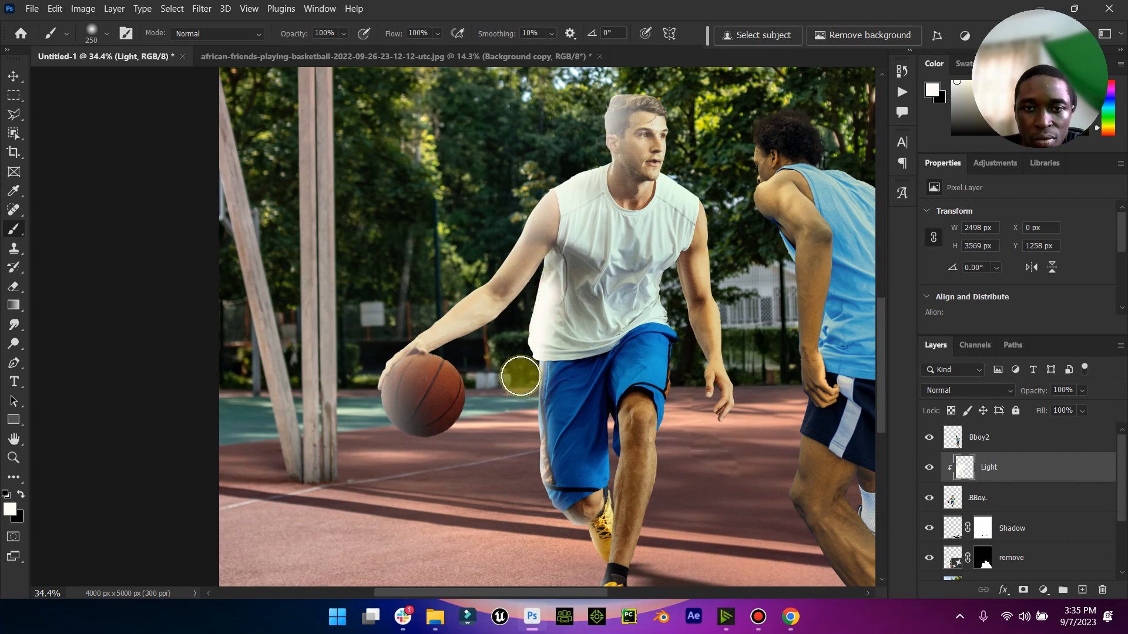
{"action": "scroll", "coordinate": [520, 375], "scroll_direction": "up", "scroll_amount": 2}
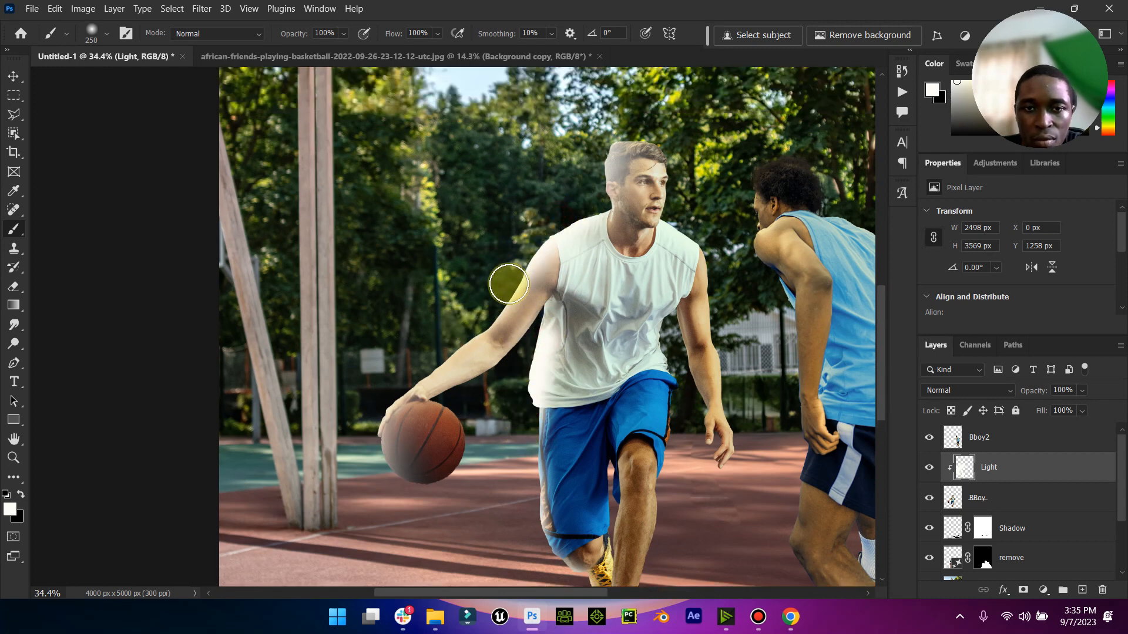
{"action": "scroll", "coordinate": [561, 235], "scroll_direction": "up", "scroll_amount": 1}
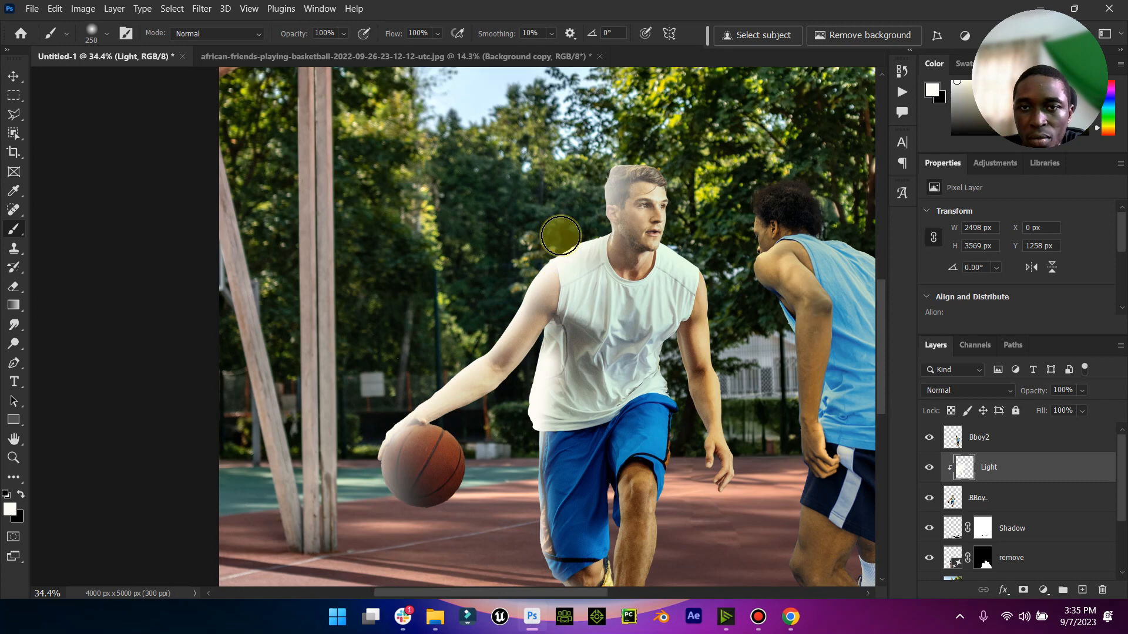
{"action": "scroll", "coordinate": [560, 235], "scroll_direction": "up", "scroll_amount": 1}
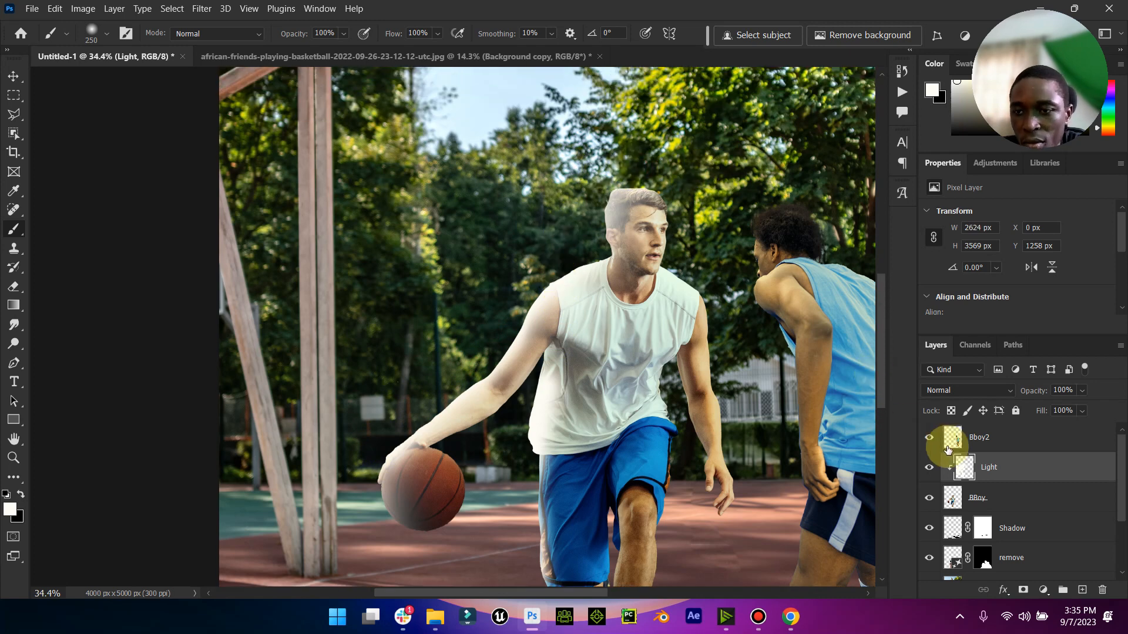
- Set the Light layer's blend mode to Soft Light and toggle its visibility to compare the effect
{"action": "left_click", "coordinate": [1005, 390]}
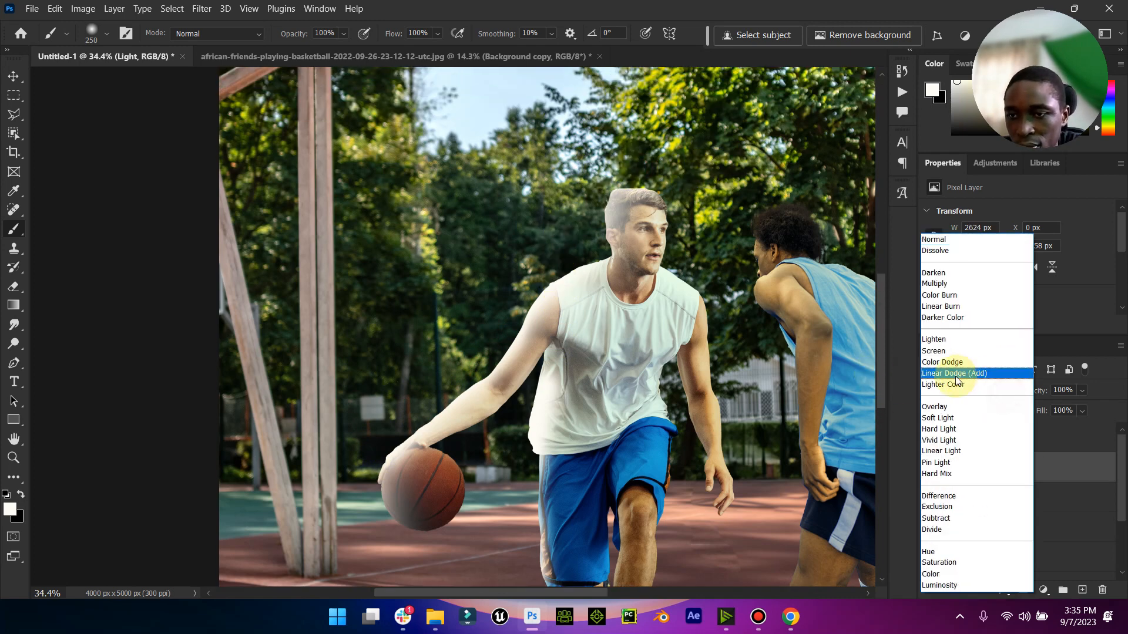
{"action": "left_click", "coordinate": [945, 419]}
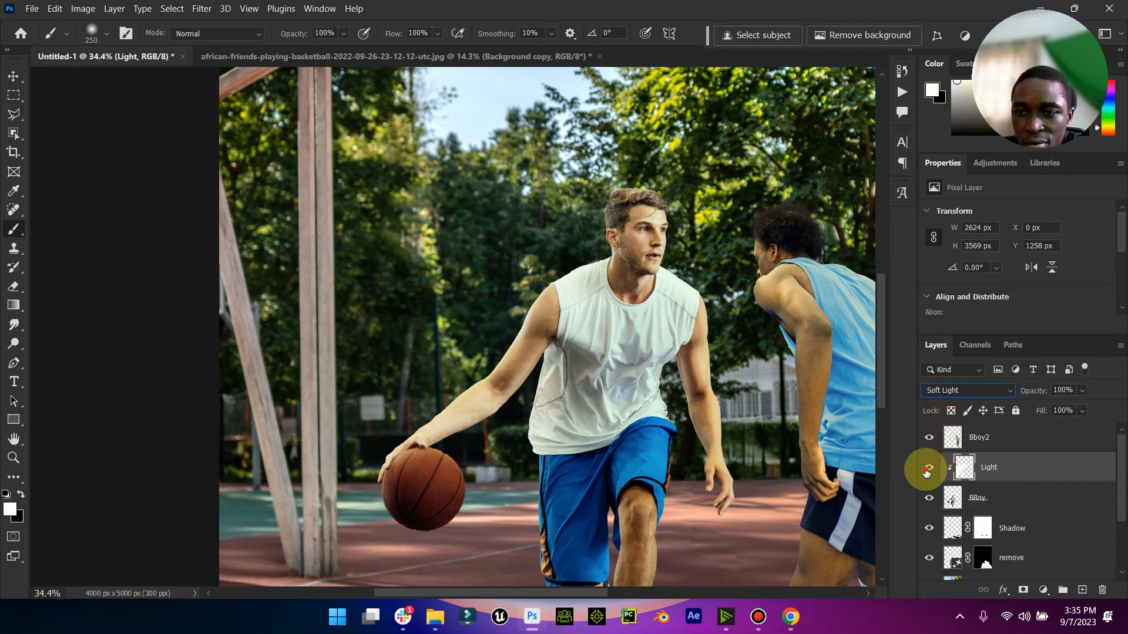
{"action": "left_click", "coordinate": [929, 468]}
{"action": "left_click", "coordinate": [928, 468]}
{"action": "scroll", "coordinate": [595, 372], "scroll_direction": "down", "scroll_amount": 3}
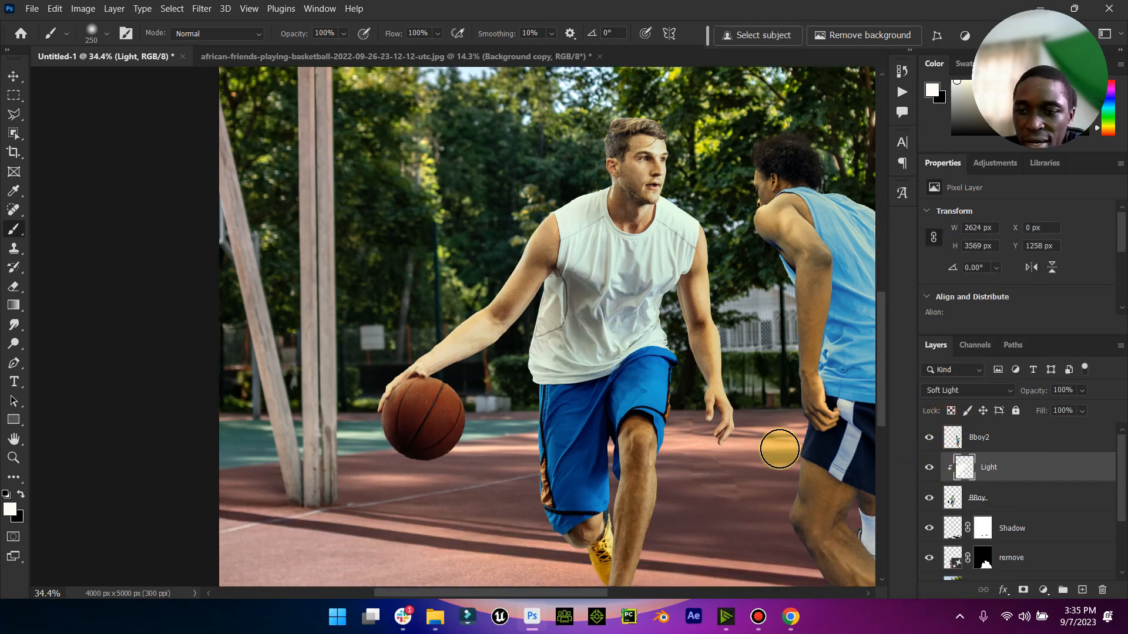
- Create a new clipped layer named Shade directly above the BBoy layer
{"action": "left_click", "coordinate": [955, 498]}
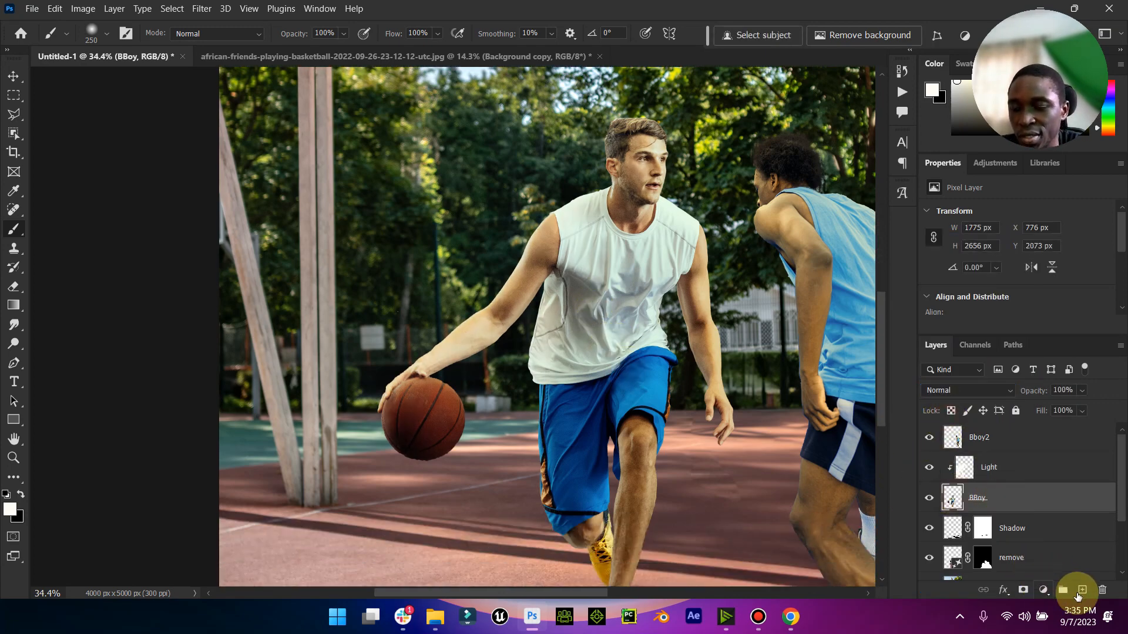
{"action": "left_click", "coordinate": [1079, 592]}
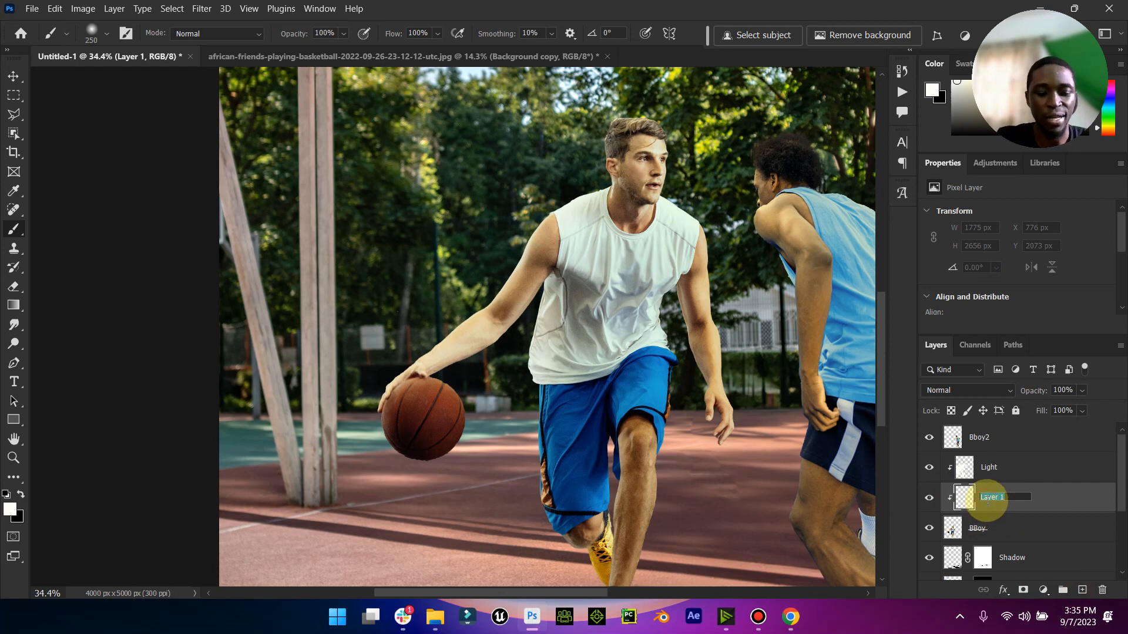
{"action": "key", "text": "Caps_Lock"}
{"action": "type", "text": "Shade"}
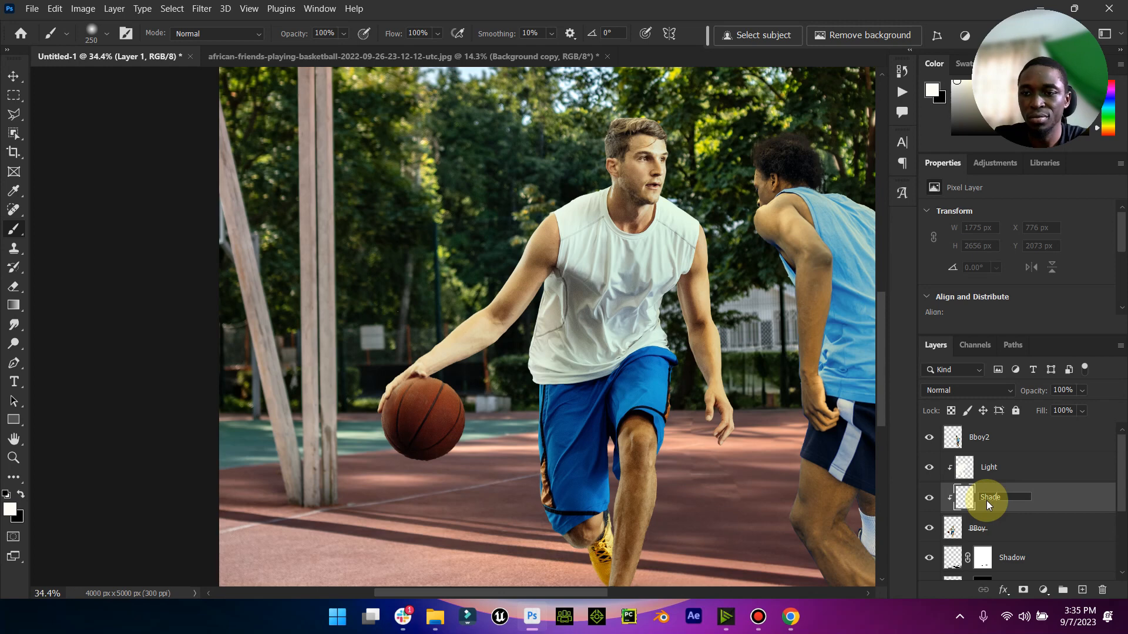
{"action": "key", "text": "Return"}
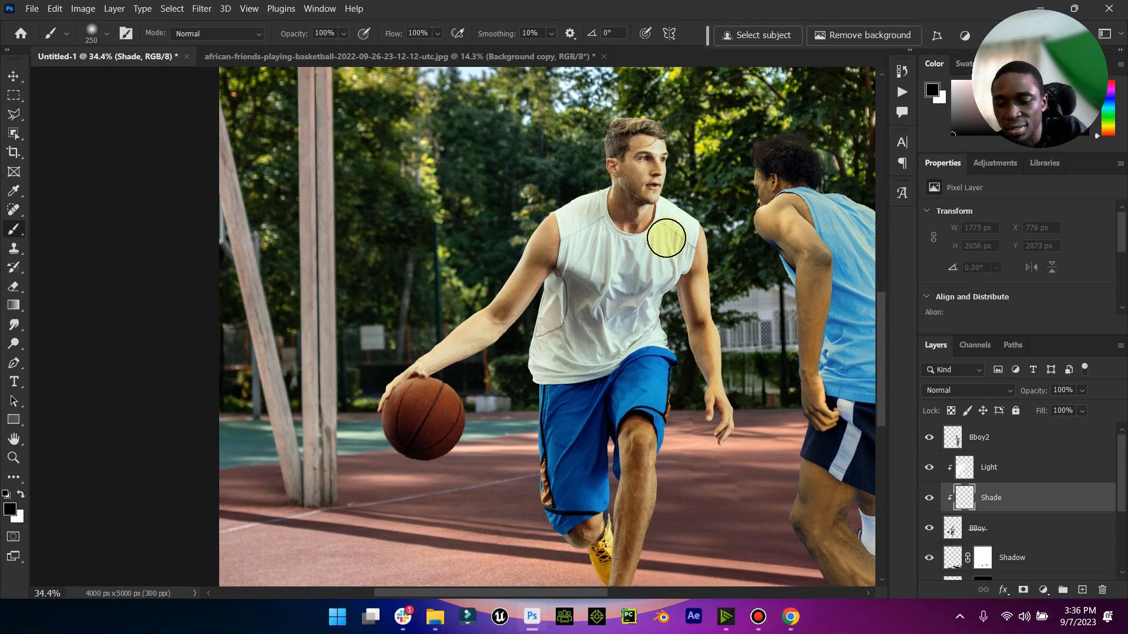
- Paint black shading with a 500 px brush down the player's side away from the ball, from torso to foot
{"action": "key", "text": "bracketright"}
{"action": "key", "text": "bracketright"}
{"action": "key", "text": "bracketright"}
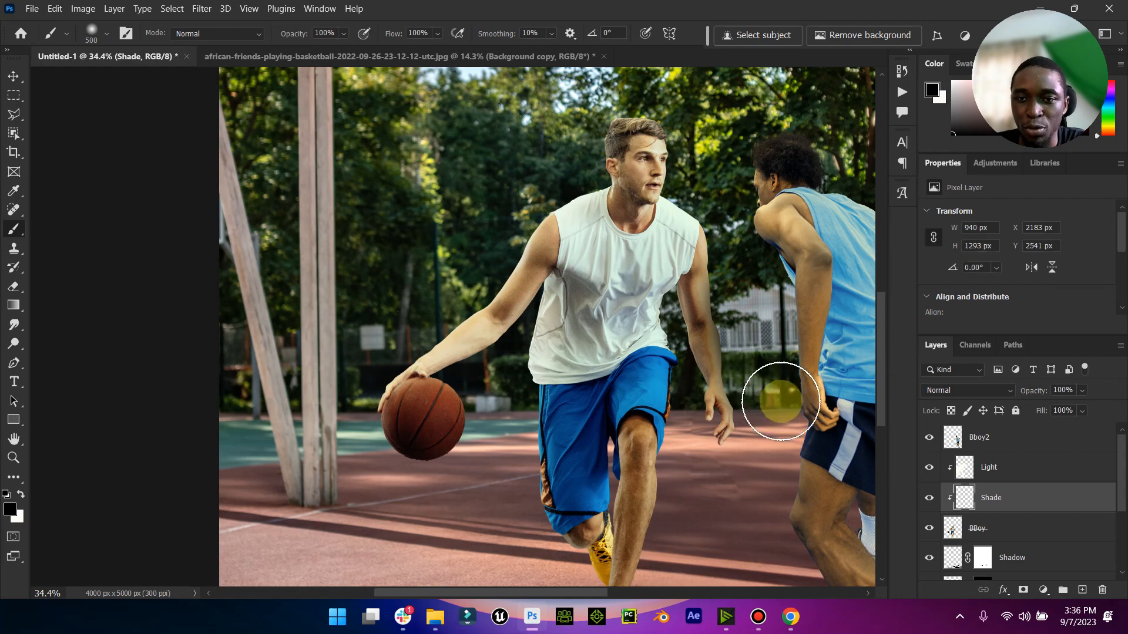
{"action": "mouse_move", "coordinate": [668, 301]}
{"action": "left_mouse_down"}
{"action": "mouse_move", "coordinate": [697, 516]}
{"action": "mouse_move", "coordinate": [685, 505]}
{"action": "mouse_move", "coordinate": [697, 530]}
{"action": "left_mouse_up"}
{"action": "scroll", "coordinate": [697, 531], "scroll_direction": "down", "scroll_amount": 3}
{"action": "mouse_move", "coordinate": [702, 368]}
{"action": "left_mouse_down"}
{"action": "mouse_move", "coordinate": [685, 470]}
{"action": "mouse_move", "coordinate": [667, 470]}
{"action": "mouse_move", "coordinate": [692, 507]}
{"action": "left_mouse_up"}
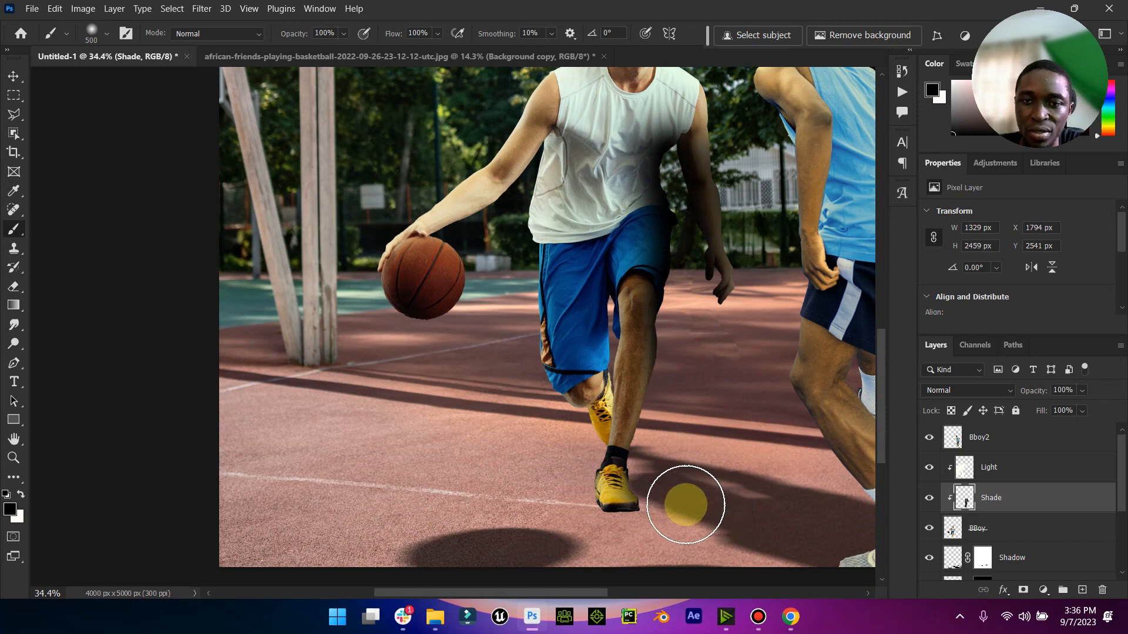
- Darken the player's free arm, front leg and shoulder with further black strokes on the Shade layer
{"action": "scroll", "coordinate": [685, 504], "scroll_direction": "up", "scroll_amount": 2}
{"action": "mouse_move", "coordinate": [717, 284]}
{"action": "left_mouse_down"}
{"action": "mouse_move", "coordinate": [683, 178]}
{"action": "mouse_move", "coordinate": [707, 329]}
{"action": "mouse_move", "coordinate": [692, 359]}
{"action": "mouse_move", "coordinate": [705, 430]}
{"action": "mouse_move", "coordinate": [687, 383]}
{"action": "mouse_move", "coordinate": [691, 497]}
{"action": "mouse_move", "coordinate": [685, 413]}
{"action": "mouse_move", "coordinate": [675, 523]}
{"action": "left_mouse_up"}
{"action": "scroll", "coordinate": [675, 523], "scroll_direction": "down", "scroll_amount": 2}
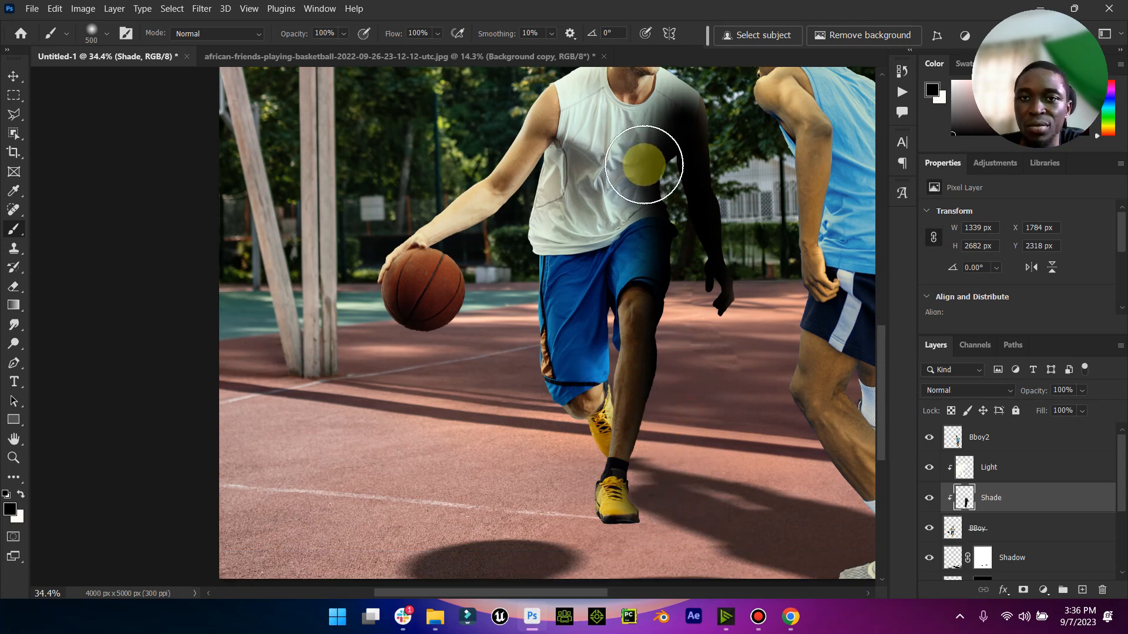
{"action": "scroll", "coordinate": [644, 164], "scroll_direction": "up", "scroll_amount": 3}
{"action": "left_click_drag", "start_coordinate": [707, 139], "coordinate": [680, 150]}
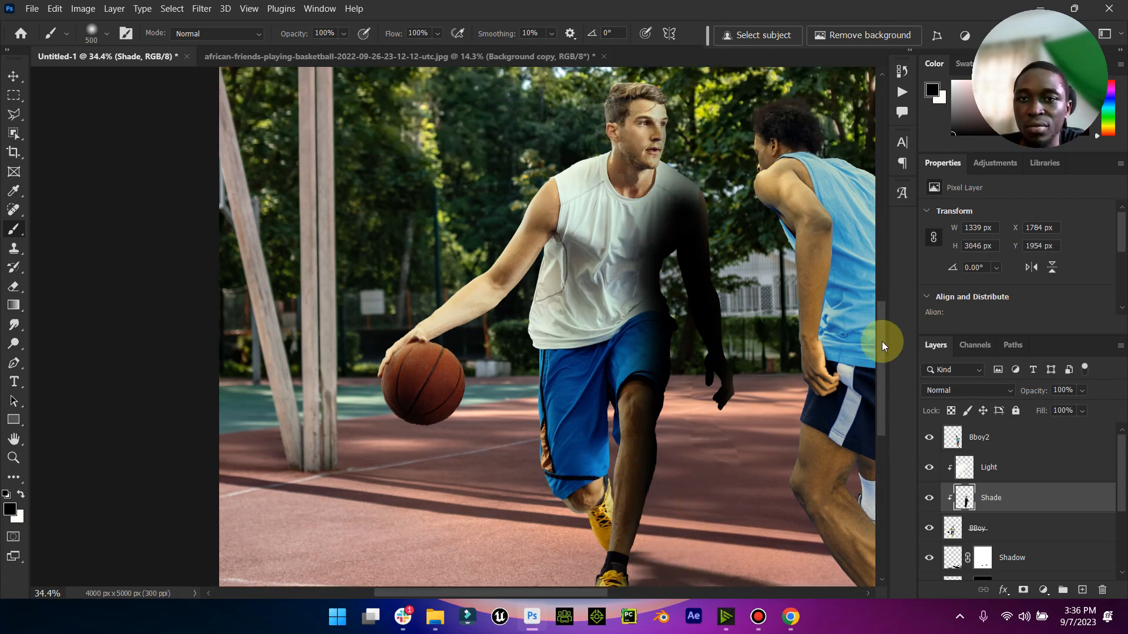
- Set the Shade layer to Soft Light with 73% opacity and 67% fill, and check the whole composite
{"action": "left_click", "coordinate": [985, 376]}
{"action": "left_click", "coordinate": [987, 369]}
{"action": "left_click", "coordinate": [991, 390]}
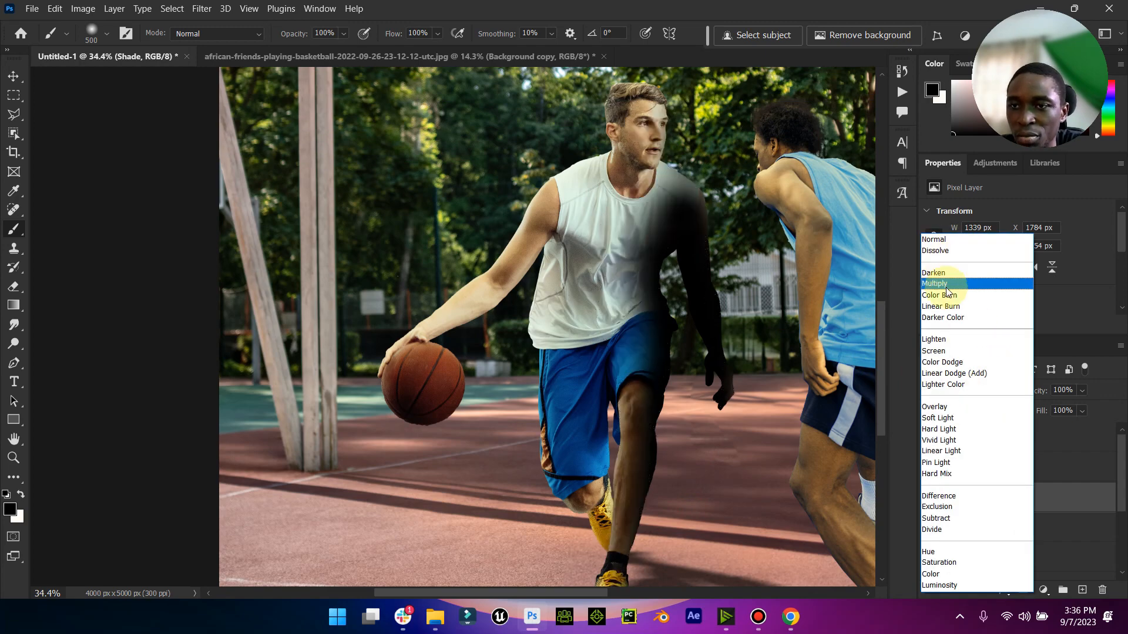
{"action": "left_click", "coordinate": [948, 419]}
{"action": "left_click", "coordinate": [1063, 407]}
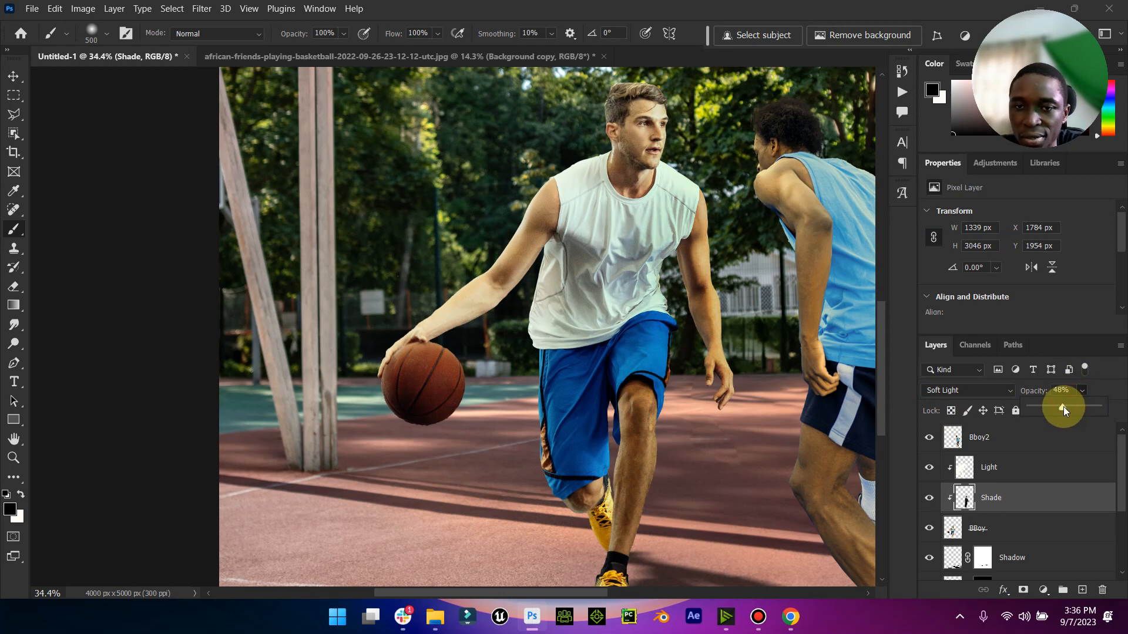
{"action": "mouse_move", "coordinate": [1080, 408]}
{"action": "left_mouse_down"}
{"action": "mouse_move", "coordinate": [1067, 432]}
{"action": "mouse_move", "coordinate": [1076, 427]}
{"action": "left_mouse_up"}
{"action": "double_click", "coordinate": [13, 439]}
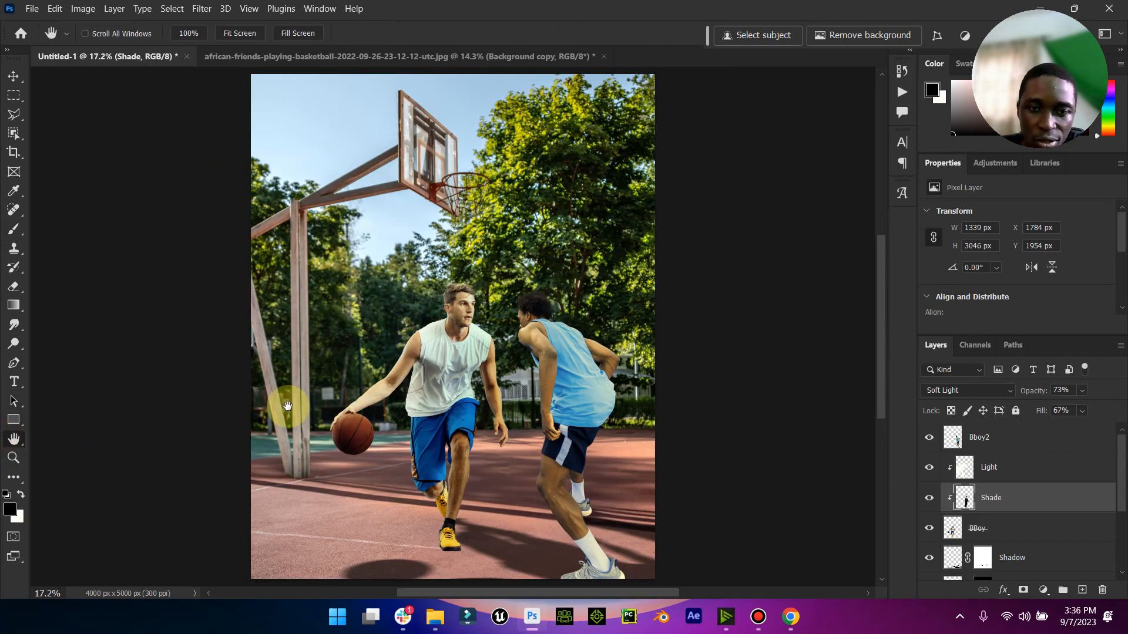
- Compare the ball handler with and without the Shade layer and the Light layer
{"action": "left_click", "coordinate": [8, 78]}
{"action": "left_click", "coordinate": [928, 497]}
{"action": "left_click", "coordinate": [929, 497]}
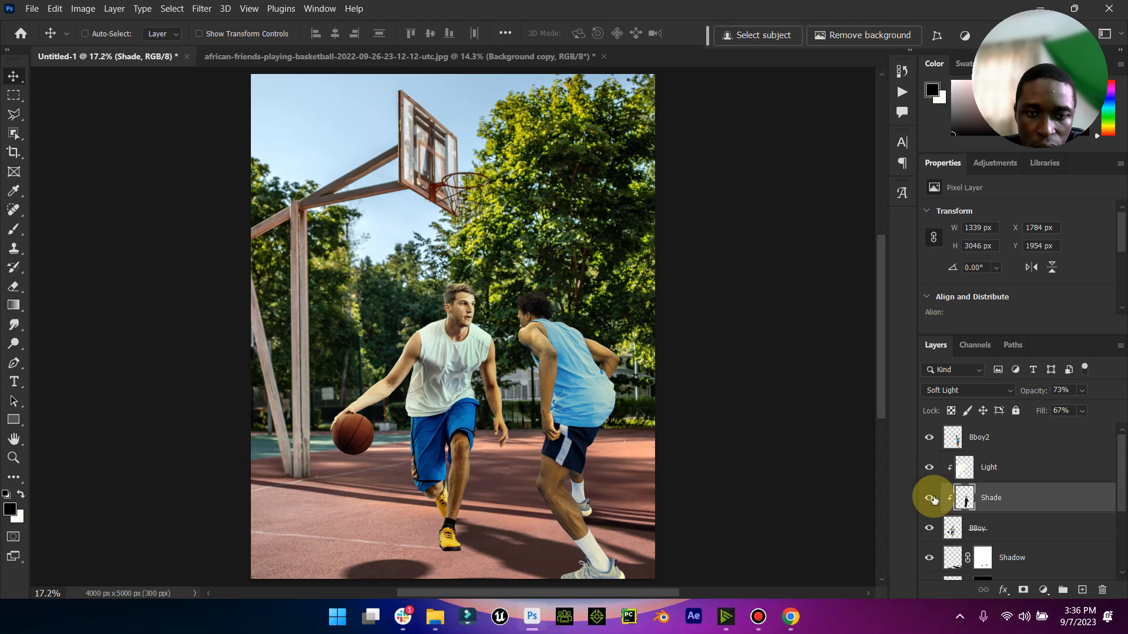
{"action": "left_click", "coordinate": [931, 473]}
{"action": "left_click", "coordinate": [931, 473]}
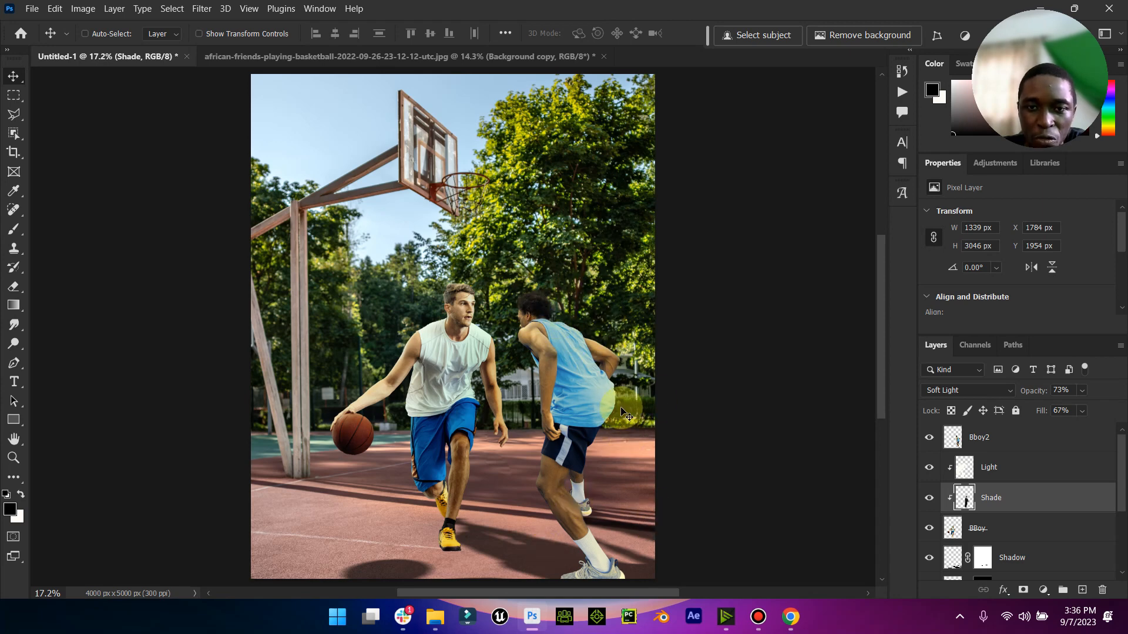
- Create a new layer named Shade directly above Bboy2 and clip it to that layer
{"action": "left_click", "coordinate": [1011, 442]}
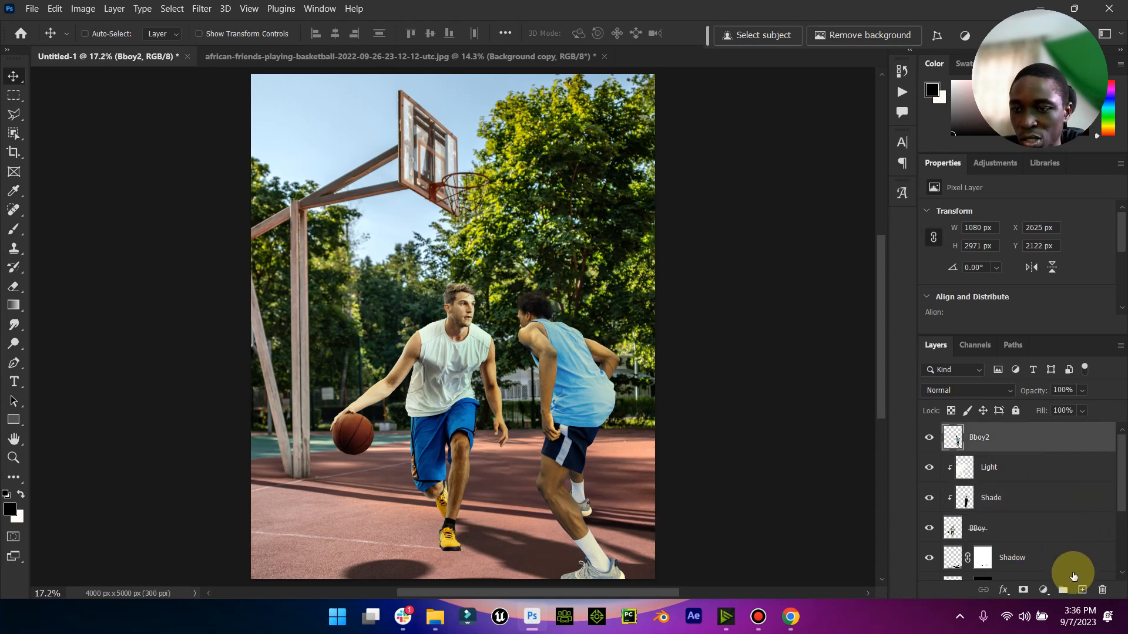
{"action": "left_click", "coordinate": [1082, 590]}
{"action": "type", "text": "S"}
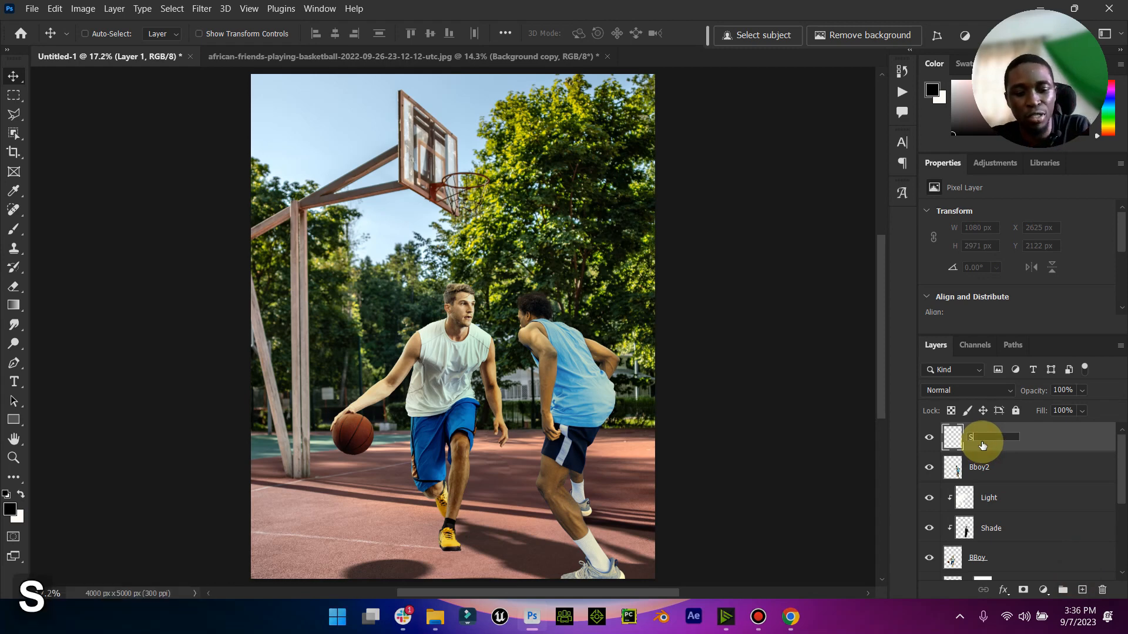
{"action": "type", "text": "hade"}
{"action": "key", "text": "Return"}
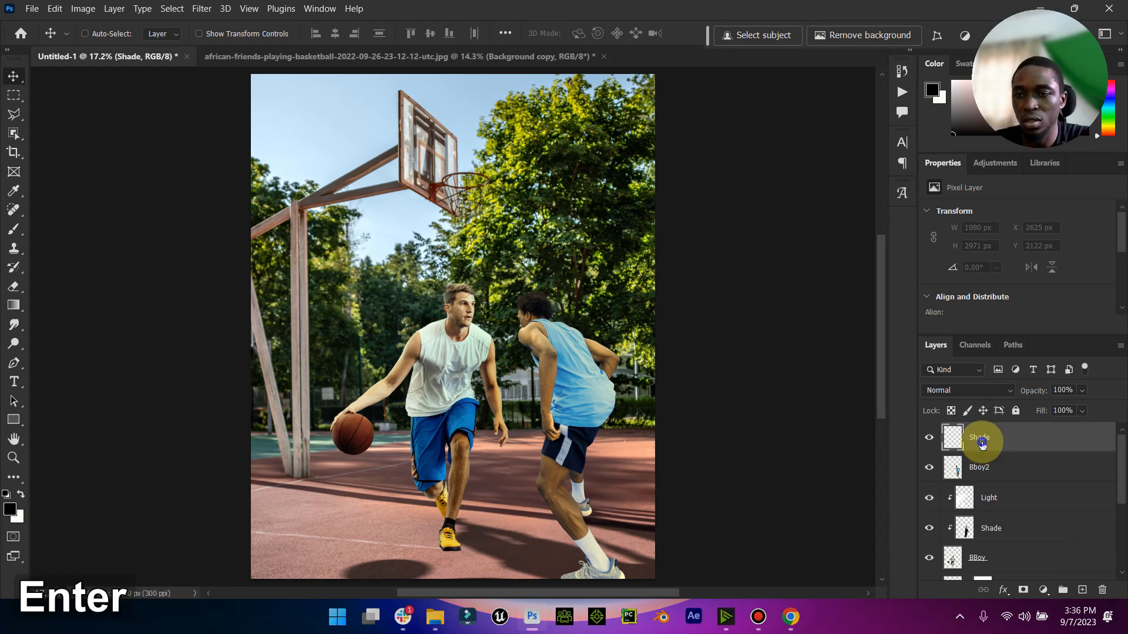
{"action": "right_click", "coordinate": [982, 444]}
{"action": "left_click", "coordinate": [1054, 310]}
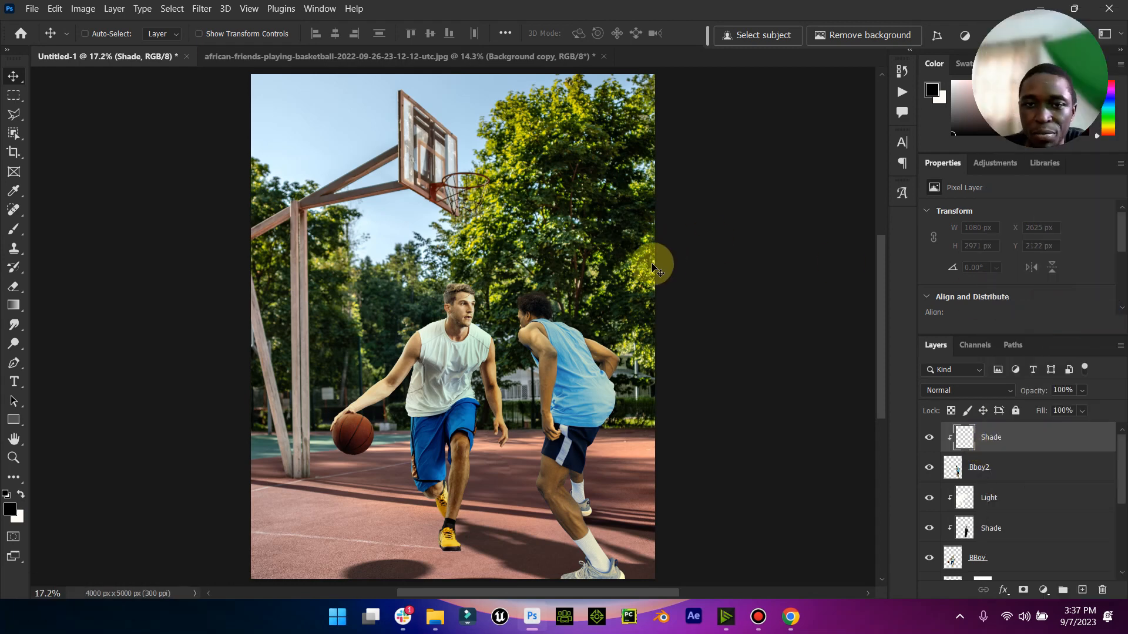
- Paint black shading with an 800 px brush down the blue-shirted player's back, from shoulder to rear leg
{"action": "left_click", "coordinate": [10, 231]}
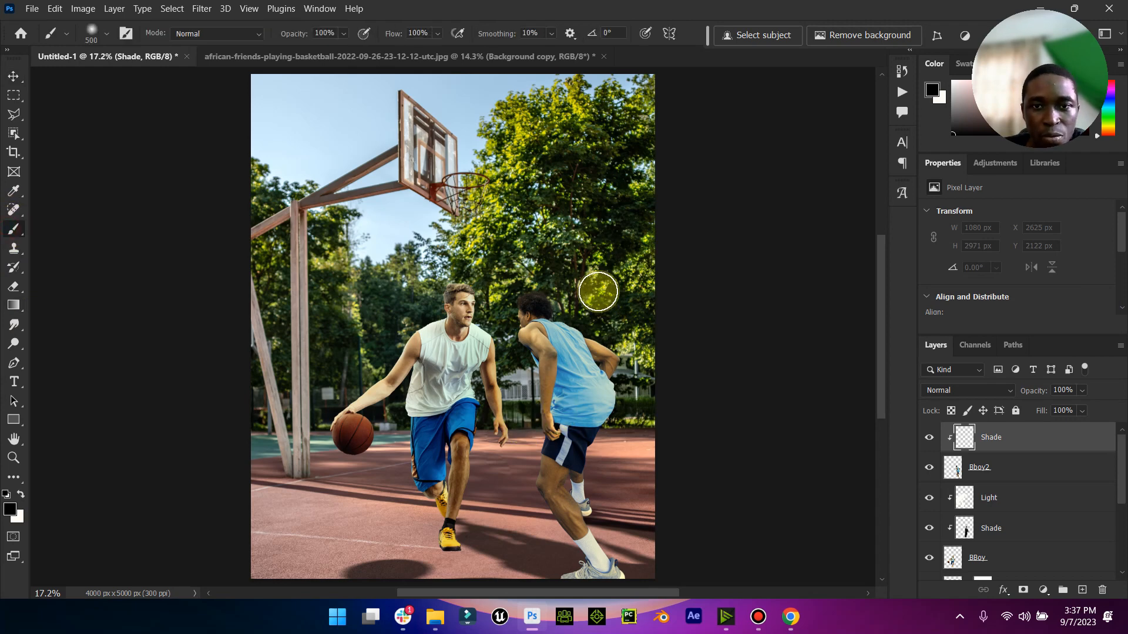
{"action": "key", "text": "bracketright"}
{"action": "key", "text": "bracketright"}
{"action": "key", "text": "bracketright"}
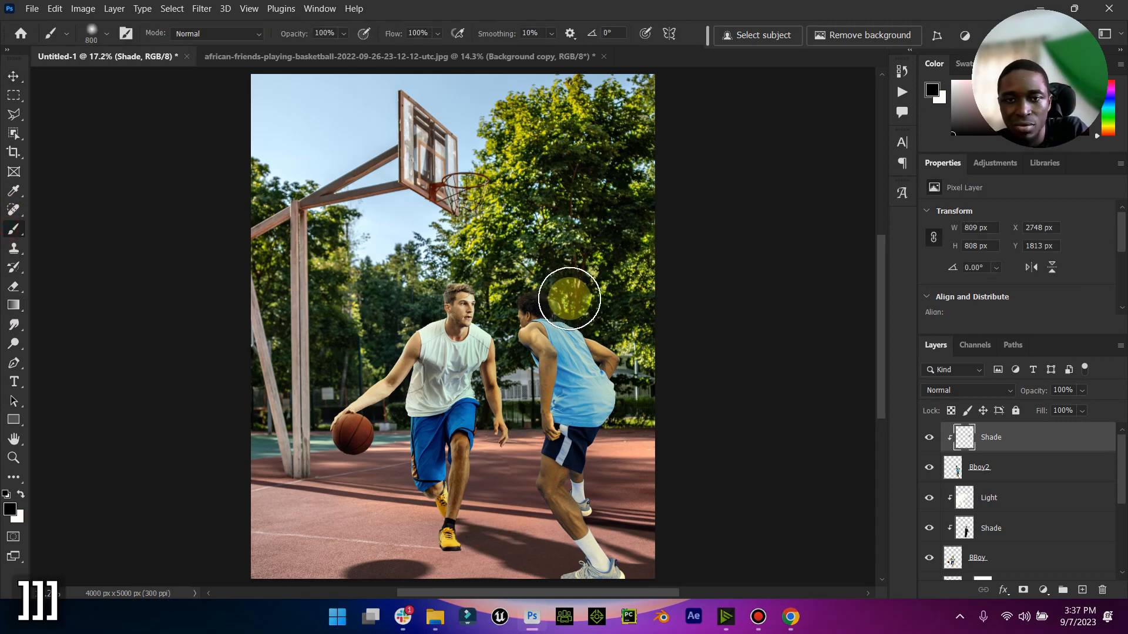
{"action": "left_click", "coordinate": [572, 298]}
{"action": "mouse_move", "coordinate": [627, 320]}
{"action": "left_mouse_down"}
{"action": "mouse_move", "coordinate": [614, 319]}
{"action": "mouse_move", "coordinate": [661, 347]}
{"action": "mouse_move", "coordinate": [593, 320]}
{"action": "mouse_move", "coordinate": [679, 428]}
{"action": "mouse_move", "coordinate": [576, 322]}
{"action": "mouse_move", "coordinate": [630, 433]}
{"action": "mouse_move", "coordinate": [600, 521]}
{"action": "mouse_move", "coordinate": [645, 549]}
{"action": "mouse_move", "coordinate": [629, 496]}
{"action": "mouse_move", "coordinate": [584, 558]}
{"action": "mouse_move", "coordinate": [595, 486]}
{"action": "left_mouse_up"}
- Extend the black shading over the blue-shirted player's torso, arm and front leg at 55% brush opacity
{"action": "scroll", "coordinate": [594, 487], "scroll_direction": "up", "scroll_amount": 2}
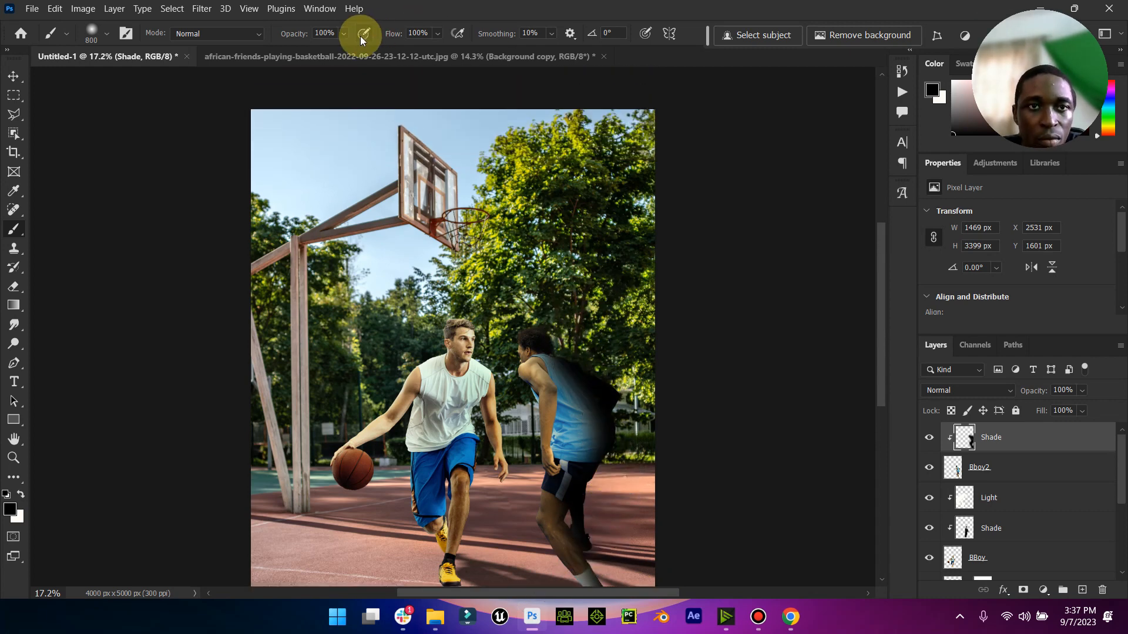
{"action": "left_click", "coordinate": [329, 48]}
{"action": "left_click_drag", "start_coordinate": [552, 347], "coordinate": [576, 484]}
{"action": "scroll", "coordinate": [576, 483], "scroll_direction": "down", "scroll_amount": 2}
{"action": "mouse_move", "coordinate": [601, 384]}
{"action": "left_mouse_down"}
{"action": "mouse_move", "coordinate": [580, 508]}
{"action": "mouse_move", "coordinate": [573, 480]}
{"action": "mouse_move", "coordinate": [646, 611]}
{"action": "left_mouse_up"}
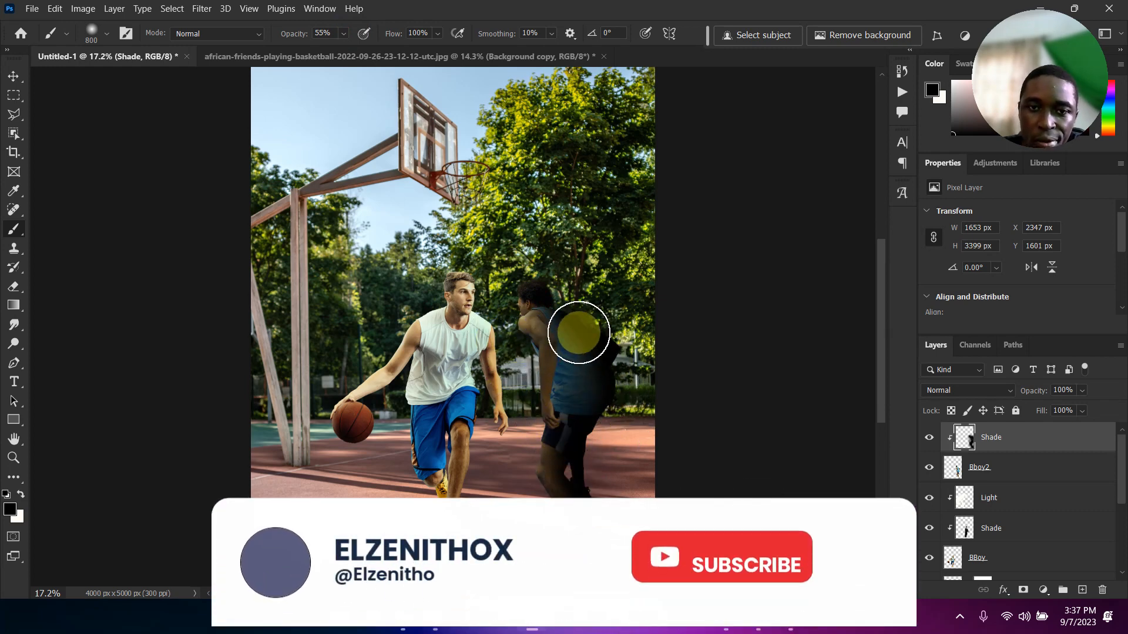
- Set Bboy2's Shade layer to Soft Light with 66% opacity and 82% fill, and compare it on and off
{"action": "left_click", "coordinate": [13, 76]}
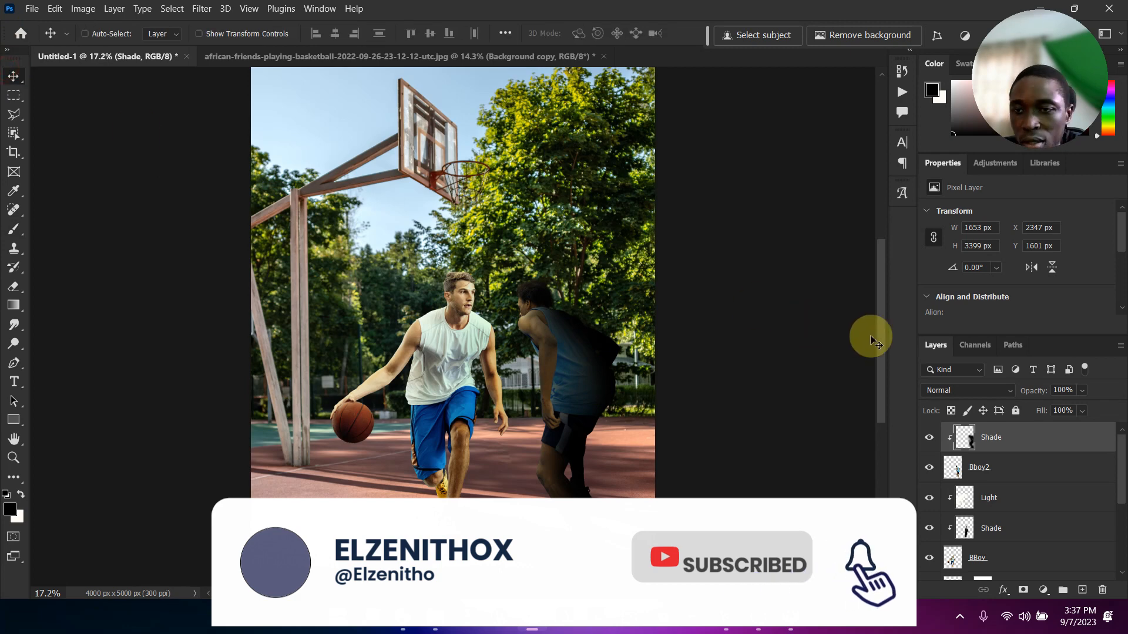
{"action": "left_click", "coordinate": [984, 390]}
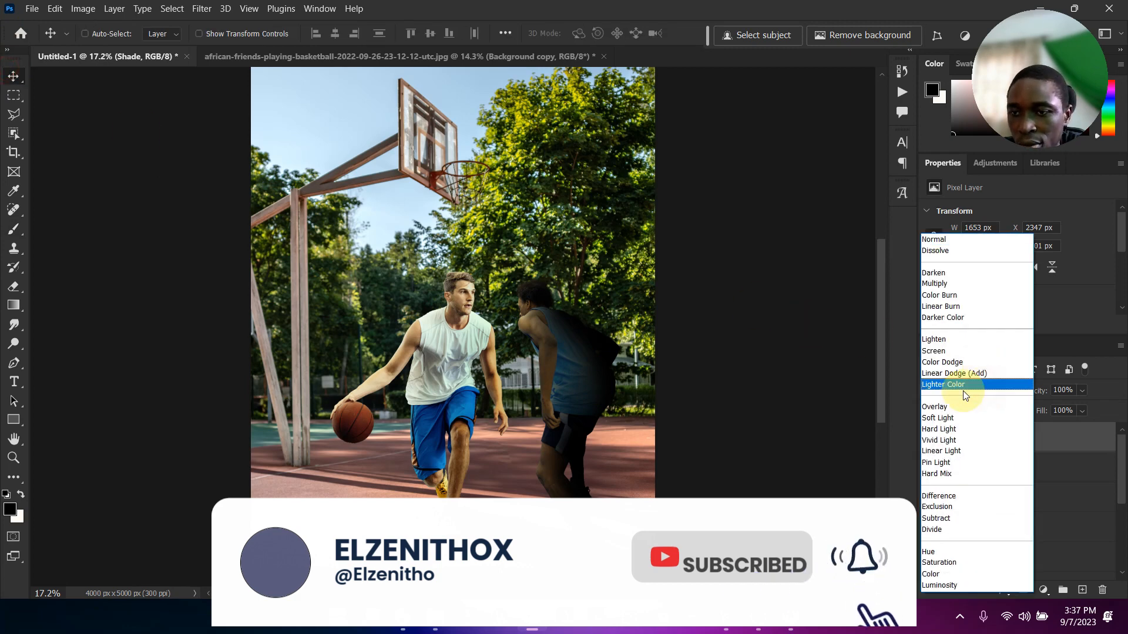
{"action": "left_click", "coordinate": [942, 418]}
{"action": "left_click_drag", "start_coordinate": [1058, 404], "coordinate": [1076, 430]}
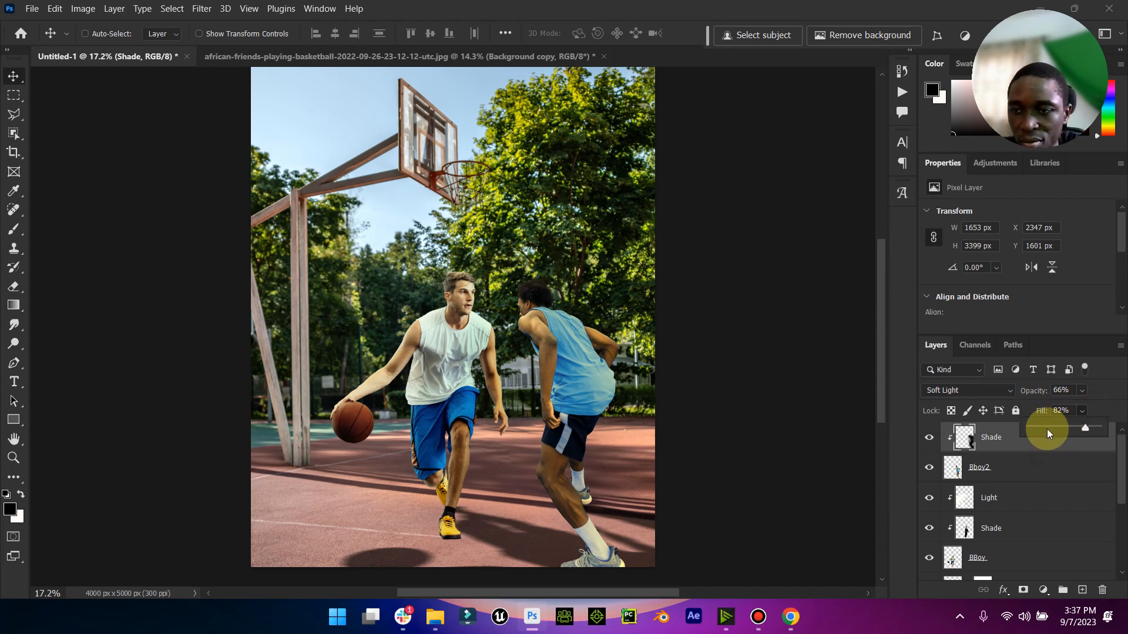
{"action": "left_click", "coordinate": [929, 438]}
{"action": "left_click", "coordinate": [930, 439]}
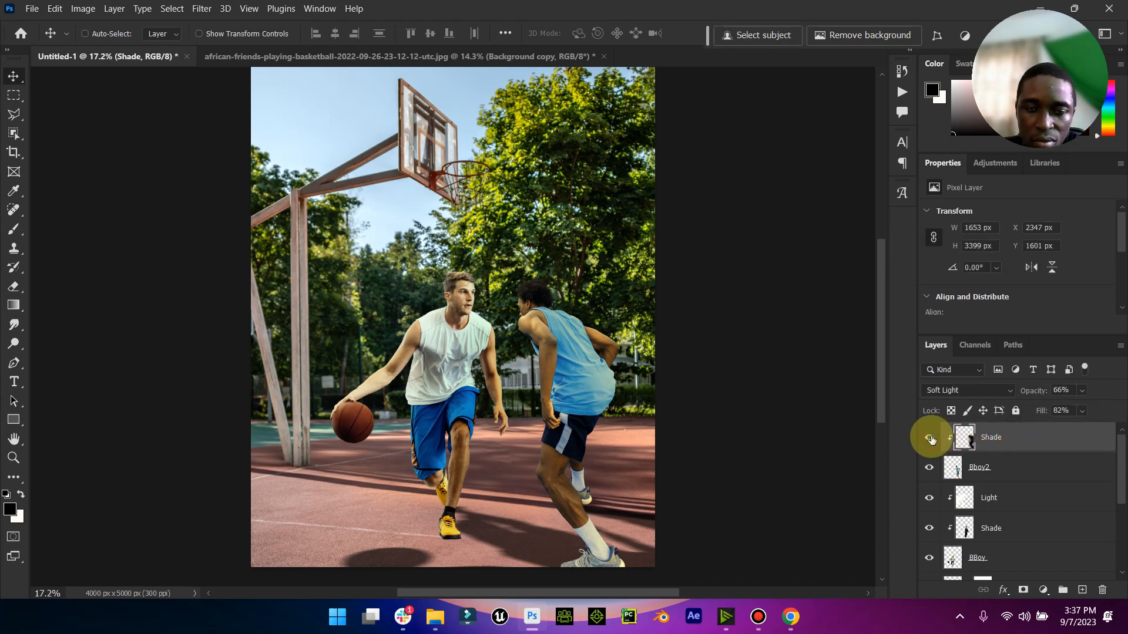
- Create a new clipped layer named light between Bboy2 and its Shade layer
{"action": "left_click", "coordinate": [1006, 472]}
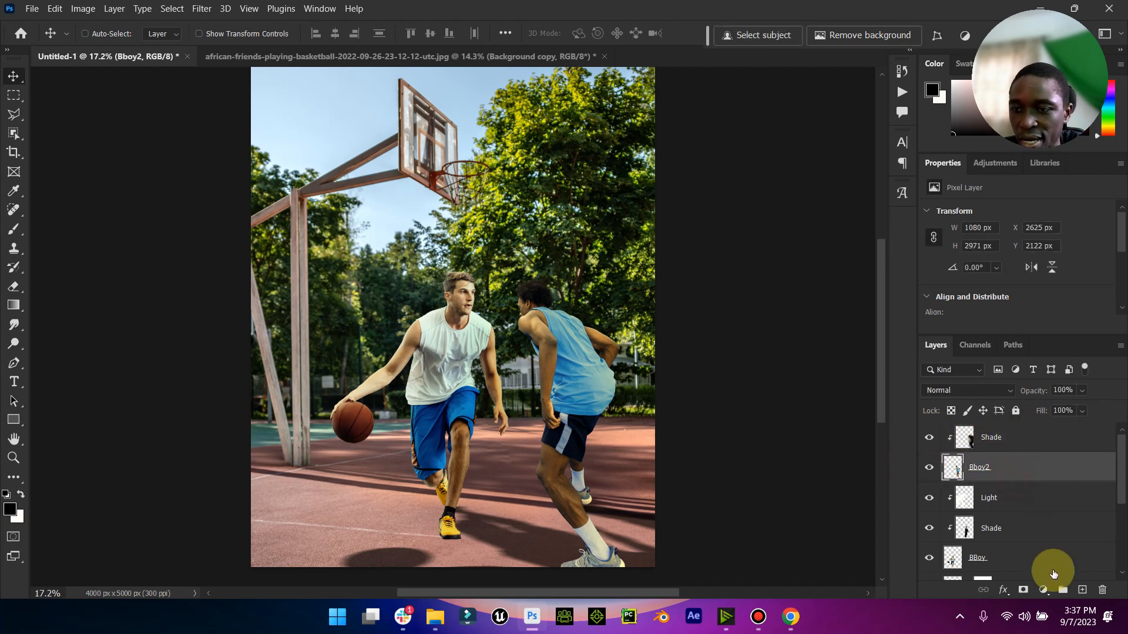
{"action": "left_click", "coordinate": [1079, 589]}
{"action": "left_click", "coordinate": [984, 485], "text": "alt"}
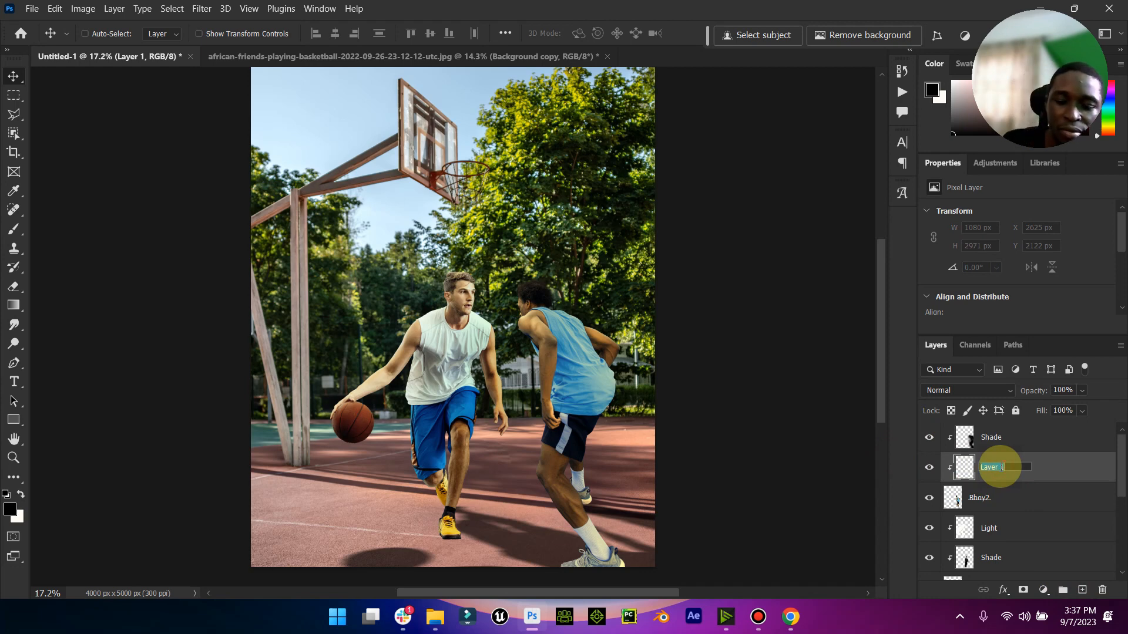
{"action": "key", "text": "BackSpace"}
{"action": "type", "text": "light"}
{"action": "key", "text": "Return"}
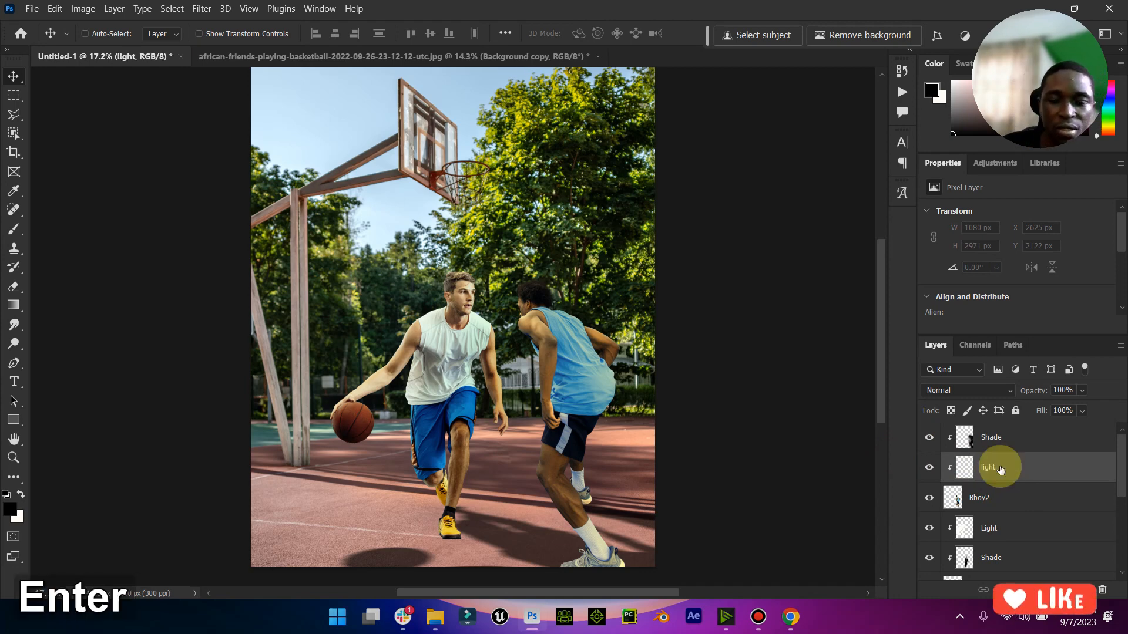
- Paint white light with the 800 px brush at 55% opacity along the blue-shirted player's side facing the ball handler
{"action": "left_click", "coordinate": [21, 494]}
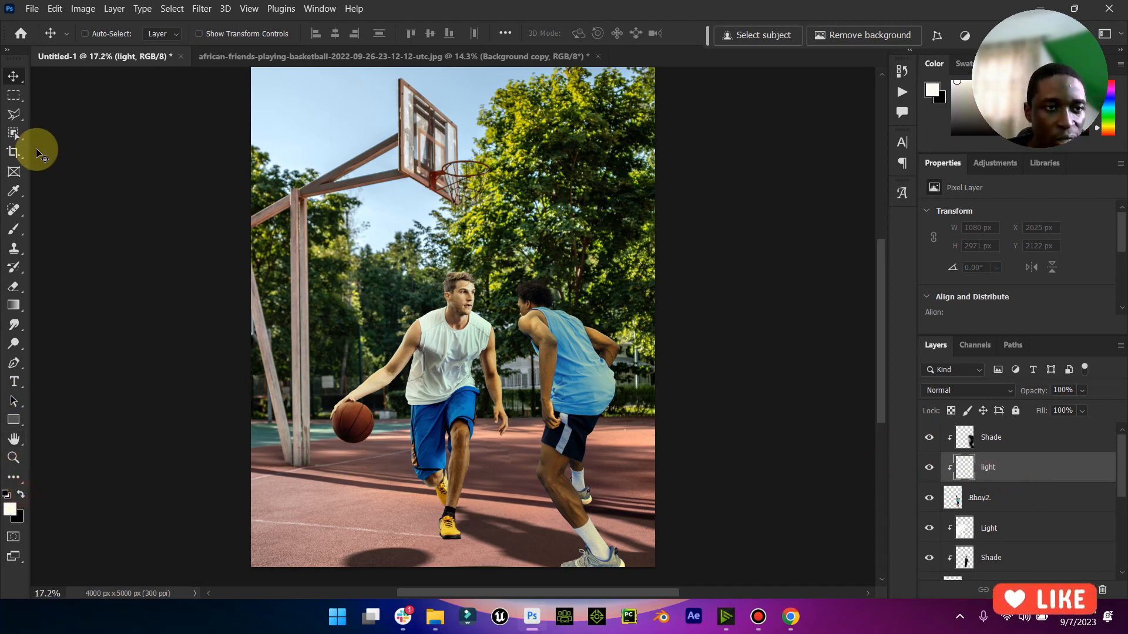
{"action": "left_click", "coordinate": [13, 229]}
{"action": "mouse_move", "coordinate": [475, 306]}
{"action": "left_mouse_down"}
{"action": "mouse_move", "coordinate": [503, 406]}
{"action": "mouse_move", "coordinate": [507, 355]}
{"action": "mouse_move", "coordinate": [489, 442]}
{"action": "mouse_move", "coordinate": [499, 407]}
{"action": "left_mouse_up"}
{"action": "scroll", "coordinate": [489, 435], "scroll_direction": "down", "scroll_amount": 1}
{"action": "mouse_move", "coordinate": [486, 457]}
{"action": "left_mouse_down"}
{"action": "mouse_move", "coordinate": [504, 491]}
{"action": "mouse_move", "coordinate": [521, 491]}
{"action": "mouse_move", "coordinate": [511, 496]}
{"action": "left_mouse_up"}
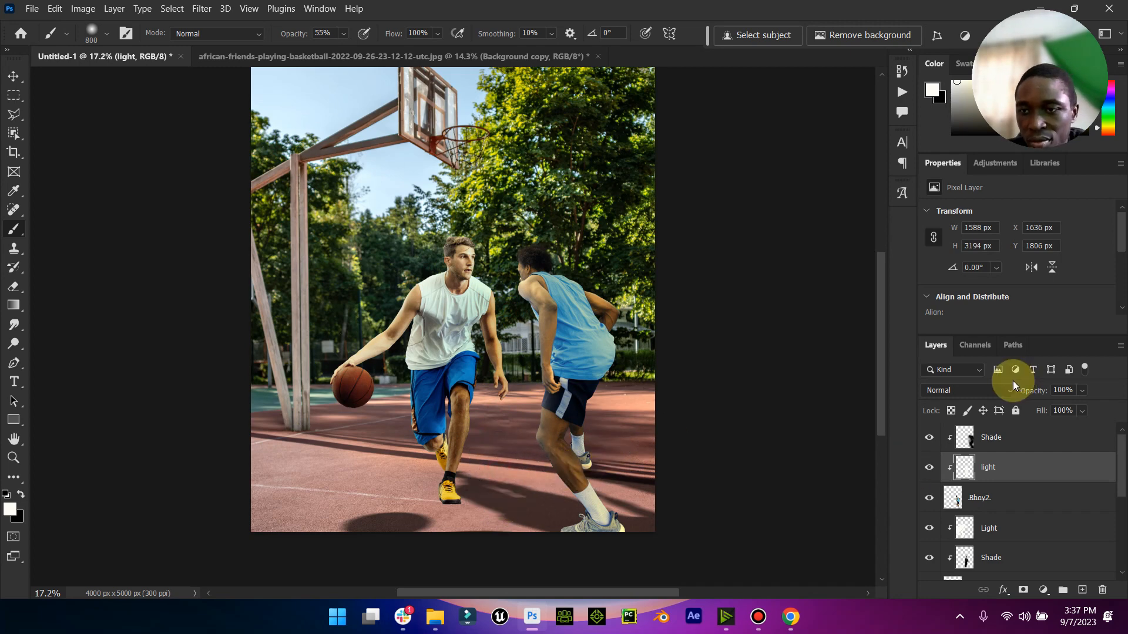
- Set the light layer to Soft Light, compare it on and off, and check the whole composite
{"action": "left_click", "coordinate": [996, 390]}
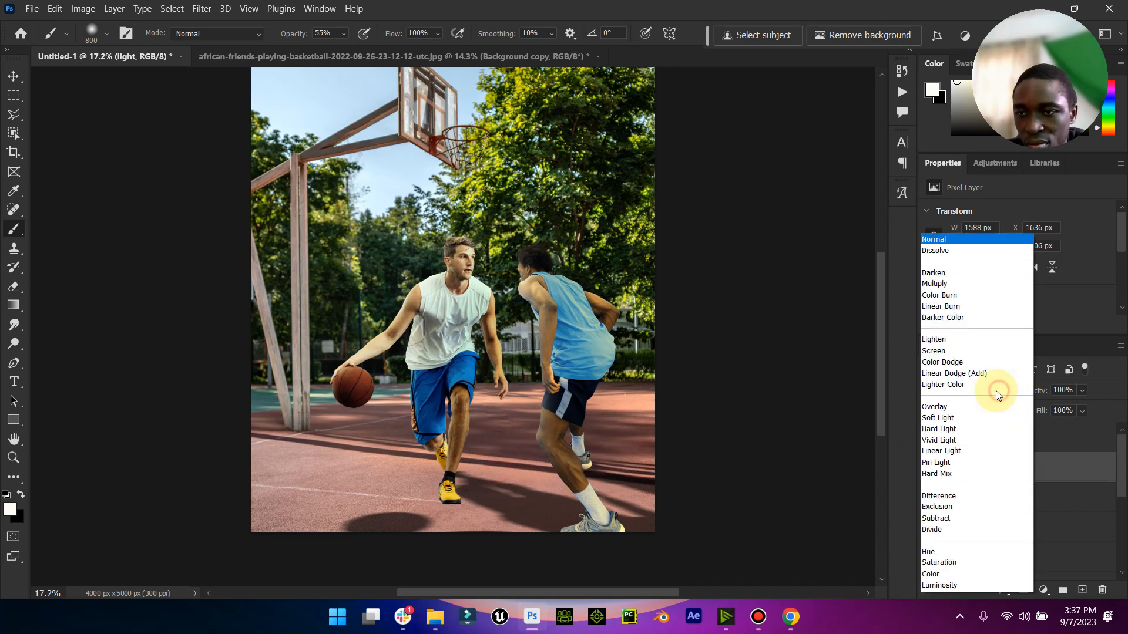
{"action": "left_click", "coordinate": [938, 418]}
{"action": "left_click", "coordinate": [928, 470]}
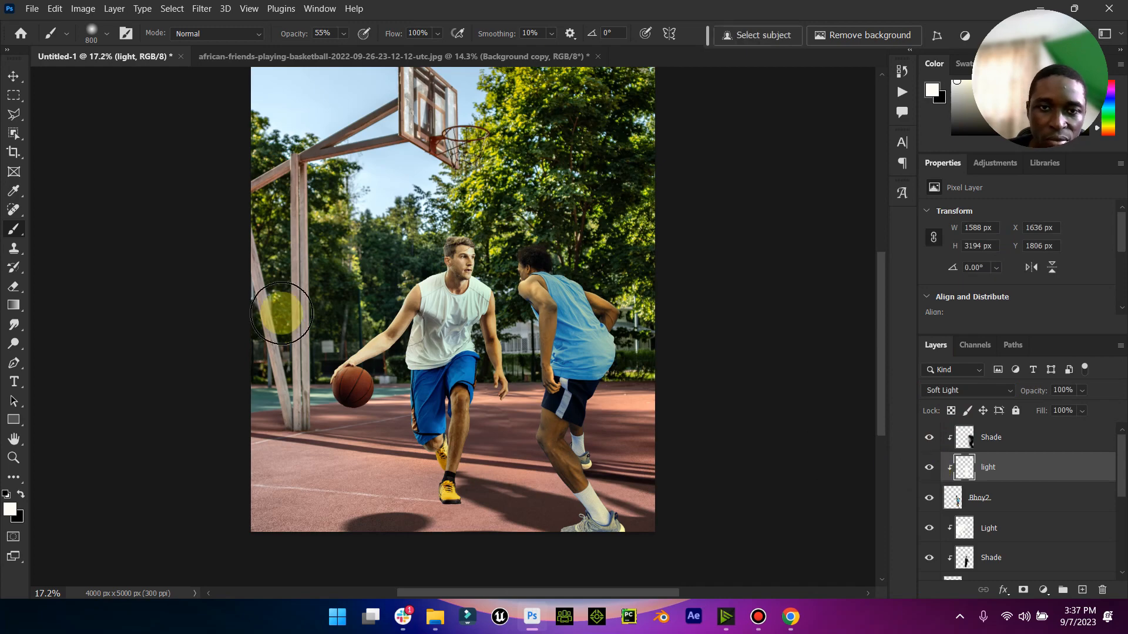
{"action": "left_click", "coordinate": [13, 76]}
{"action": "left_click", "coordinate": [17, 457]}
{"action": "mouse_move", "coordinate": [570, 341]}
{"action": "left_mouse_down"}
{"action": "mouse_move", "coordinate": [529, 345]}
{"action": "mouse_move", "coordinate": [576, 344]}
{"action": "mouse_move", "coordinate": [555, 344]}
{"action": "left_mouse_up"}
{"action": "left_click", "coordinate": [13, 81]}
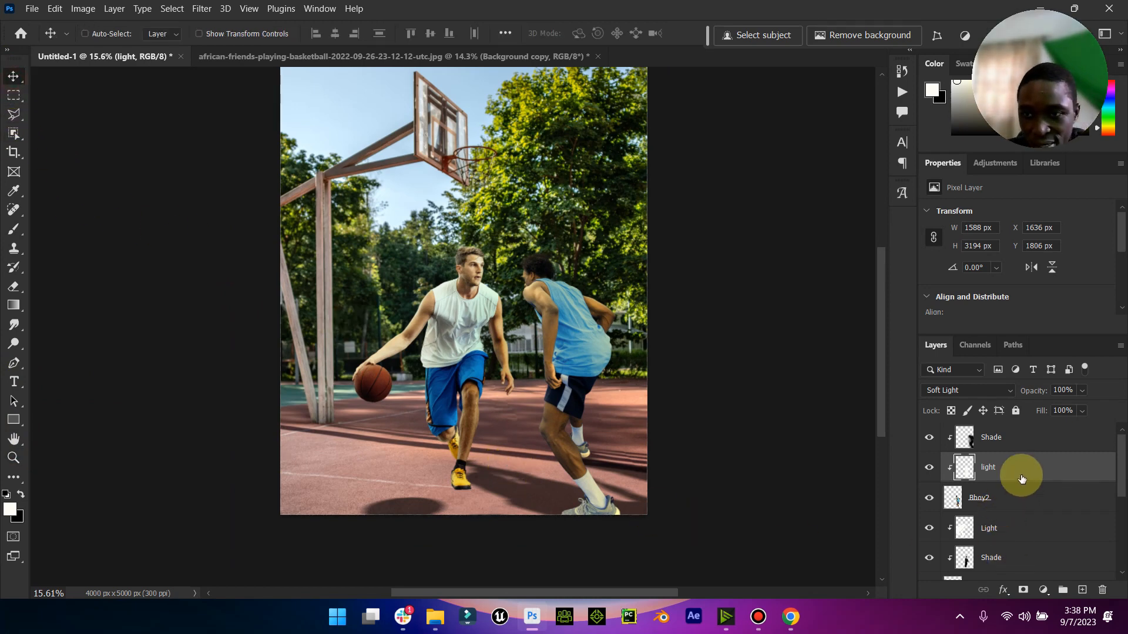
- Create a new layer named Shadow between the existing masked Shadow layer and the BBoy layer
{"action": "scroll", "coordinate": [1010, 505], "scroll_direction": "down", "scroll_amount": 3}
{"action": "left_click", "coordinate": [1034, 496]}
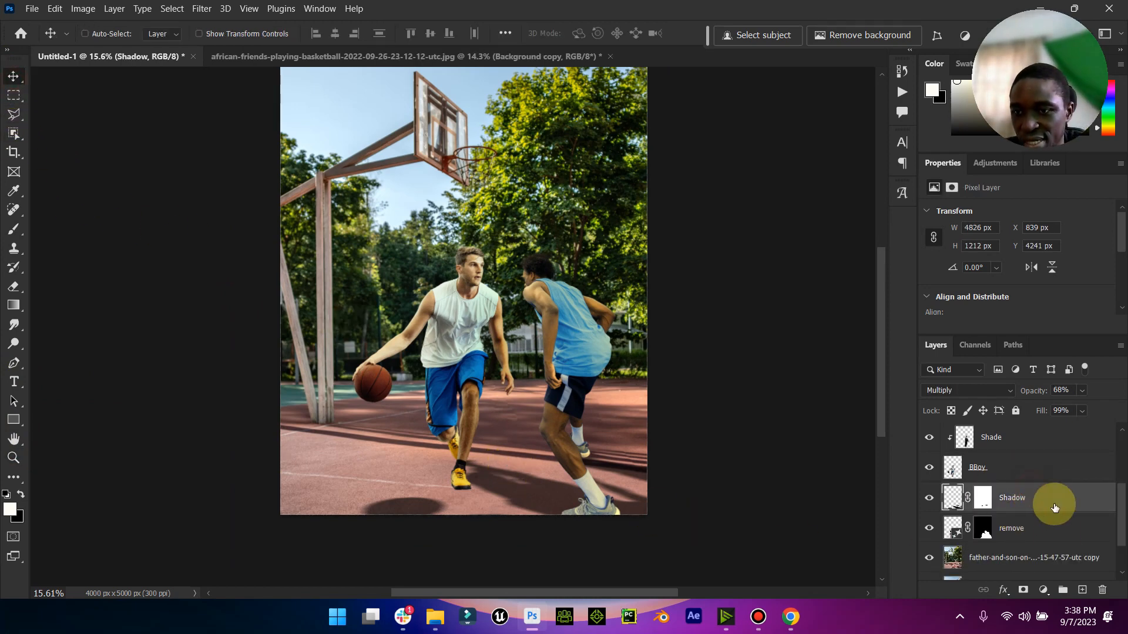
{"action": "left_click", "coordinate": [1083, 589]}
{"action": "key", "text": "Caps_Lock"}
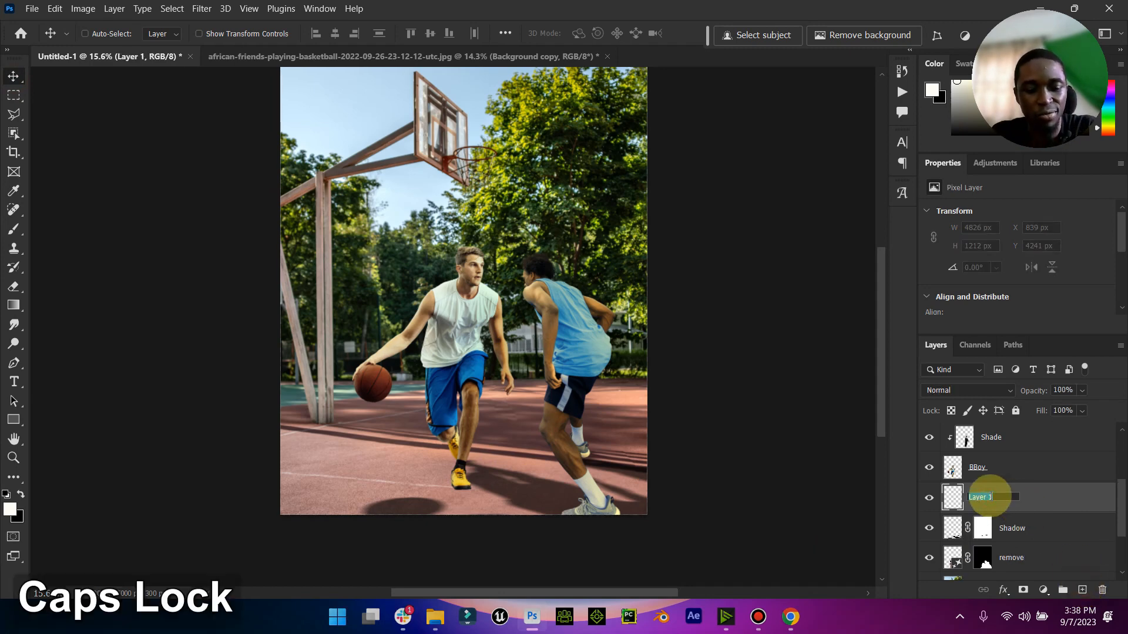
{"action": "type", "text": "hadp"}
{"action": "key", "text": "BackSpace"}
{"action": "type", "text": "iw"}
{"action": "key", "text": "BackSpace"}
{"action": "key", "text": "BackSpace"}
{"action": "type", "text": "ow"}
{"action": "key", "text": "Return"}
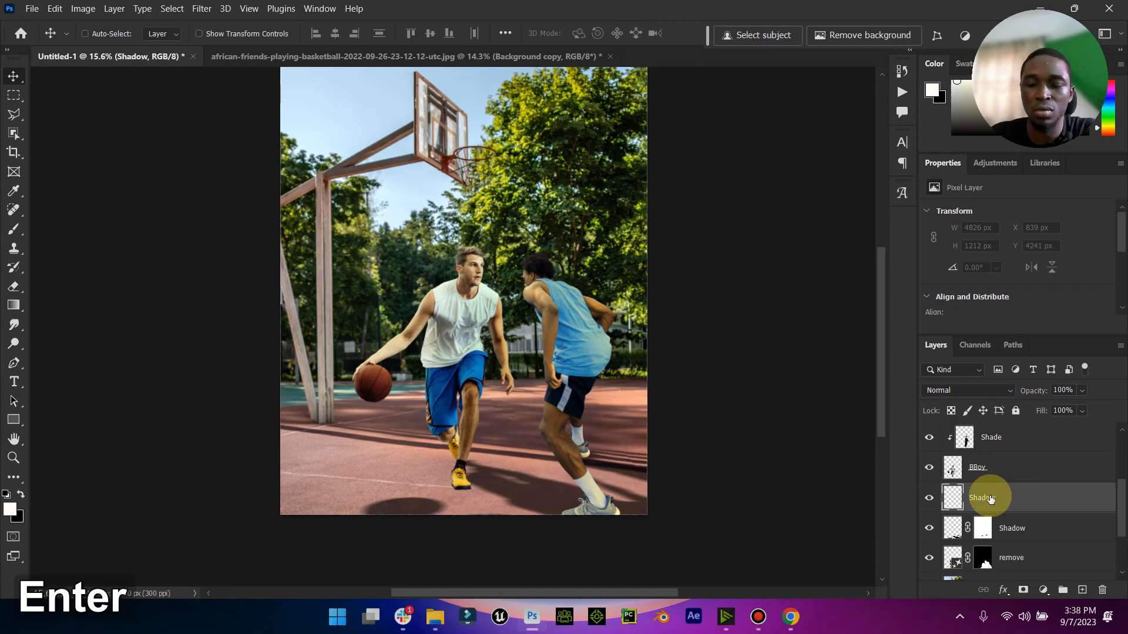
- Reduce the brush to 80 px for the ball handler's front shoe and undo the white stroke beneath it
{"action": "left_click", "coordinate": [19, 464]}
{"action": "left_click_drag", "start_coordinate": [441, 504], "coordinate": [649, 421]}
{"action": "left_click", "coordinate": [13, 228]}
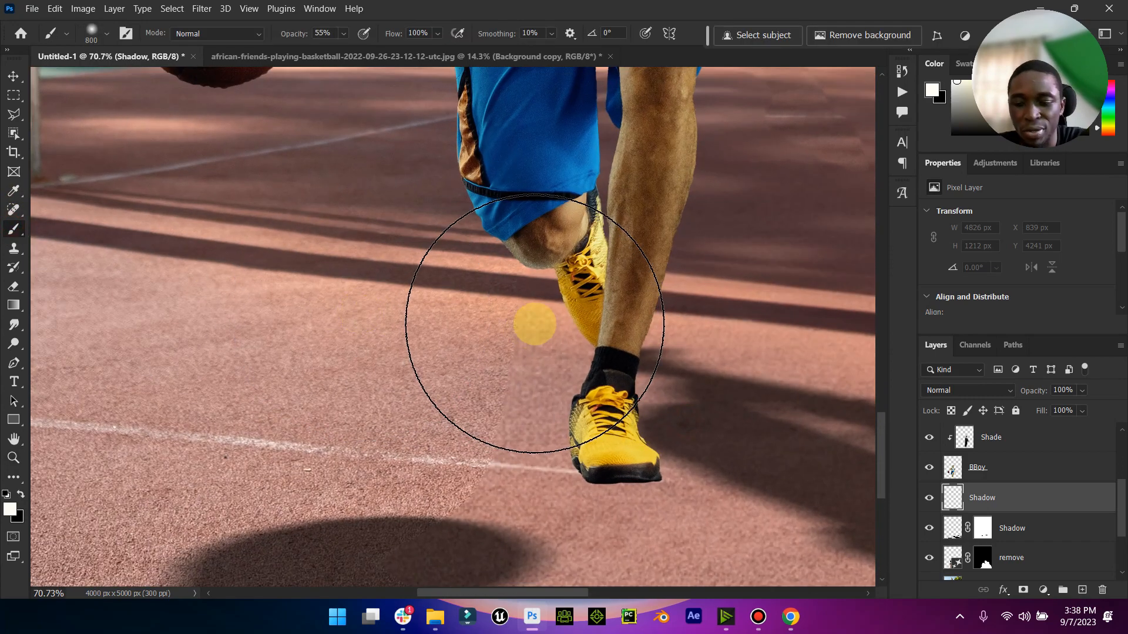
{"action": "key", "text": "bracketleft"}
{"action": "key", "text": "bracketleft"}
{"action": "key", "text": "bracketleft"}
{"action": "key", "text": "bracketleft"}
{"action": "key", "text": "bracketleft"}
{"action": "key", "text": "bracketleft"}
{"action": "key", "text": "bracketleft"}
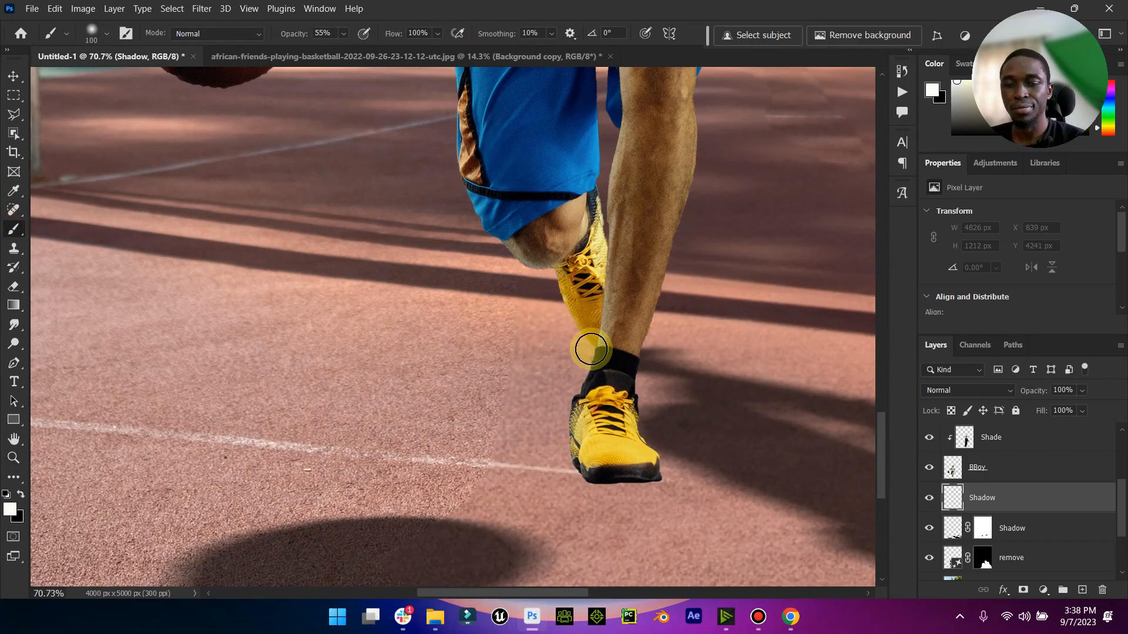
{"action": "key", "text": "bracketleft"}
{"action": "key", "text": "bracketleft"}
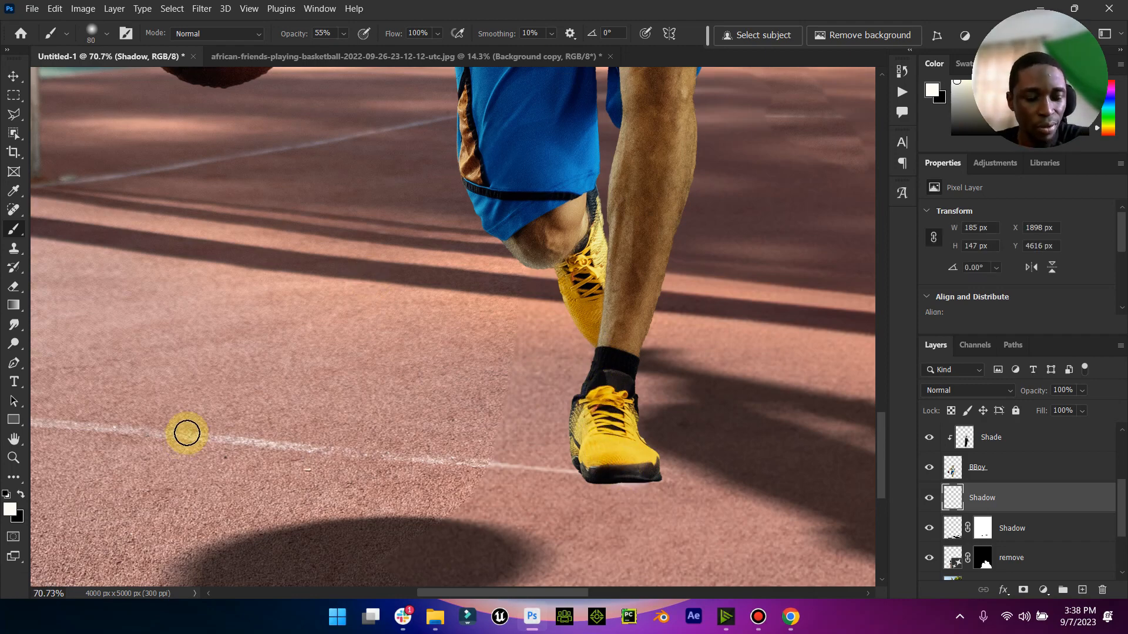
{"action": "key", "text": "ctrl+z"}
- Paint a black contact shadow around the sole of the ball handler's front shoe, undoing the stroke along the raised foot
{"action": "left_click", "coordinate": [5, 495]}
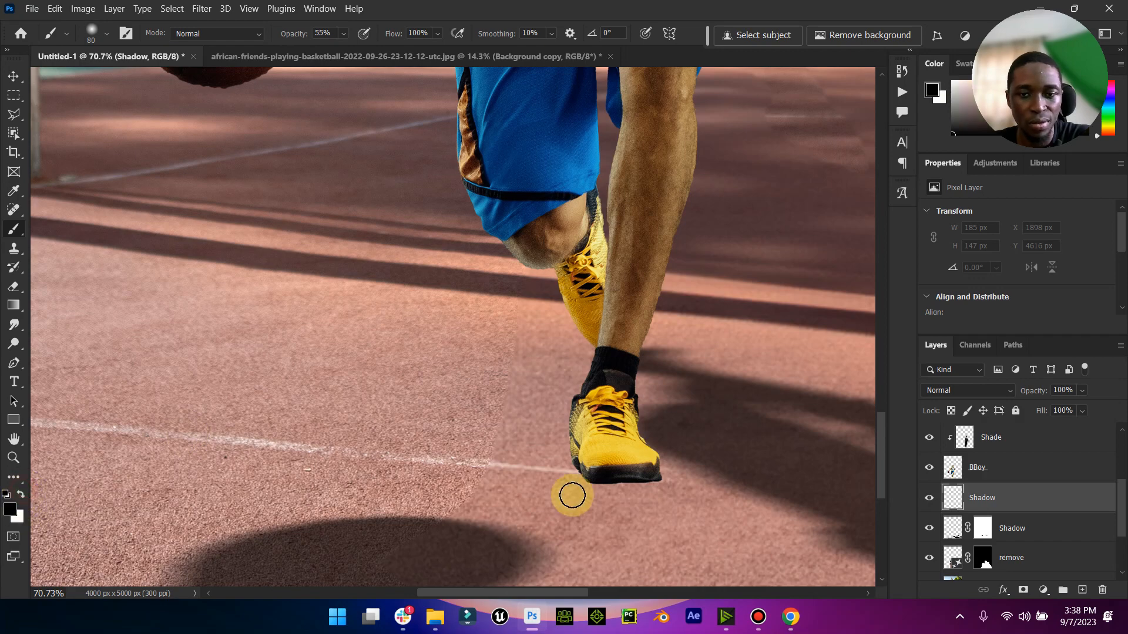
{"action": "left_click_drag", "start_coordinate": [620, 468], "coordinate": [634, 470]}
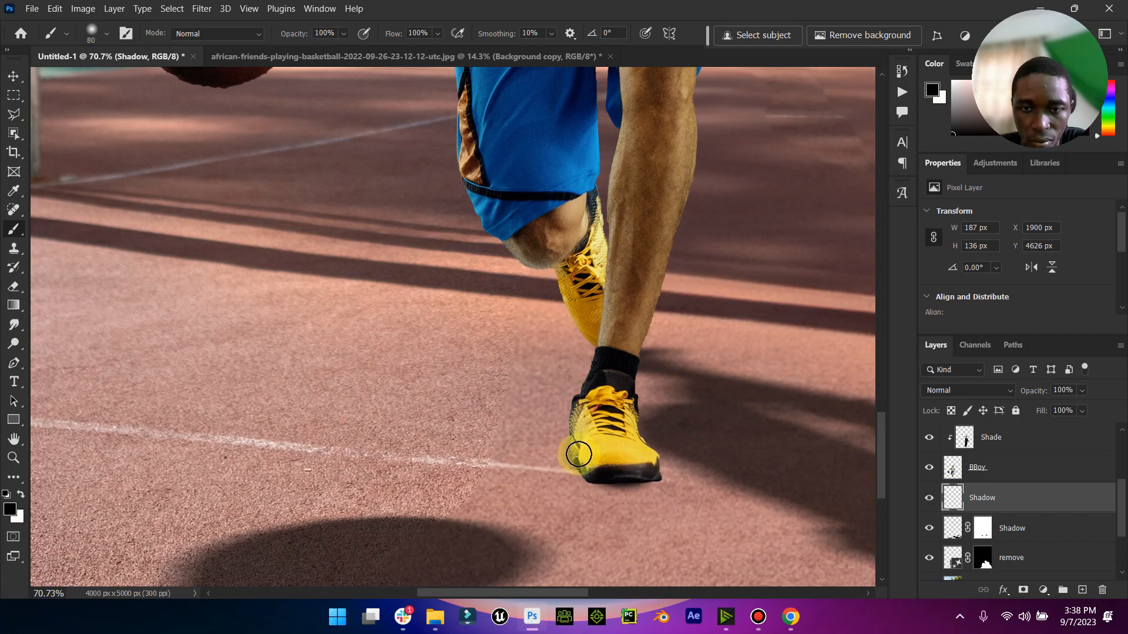
{"action": "mouse_move", "coordinate": [599, 433]}
{"action": "left_mouse_down"}
{"action": "mouse_move", "coordinate": [618, 317]}
{"action": "mouse_move", "coordinate": [608, 362]}
{"action": "mouse_move", "coordinate": [602, 304]}
{"action": "mouse_move", "coordinate": [595, 388]}
{"action": "mouse_move", "coordinate": [603, 304]}
{"action": "mouse_move", "coordinate": [580, 264]}
{"action": "mouse_move", "coordinate": [560, 257]}
{"action": "mouse_move", "coordinate": [617, 375]}
{"action": "left_mouse_up"}
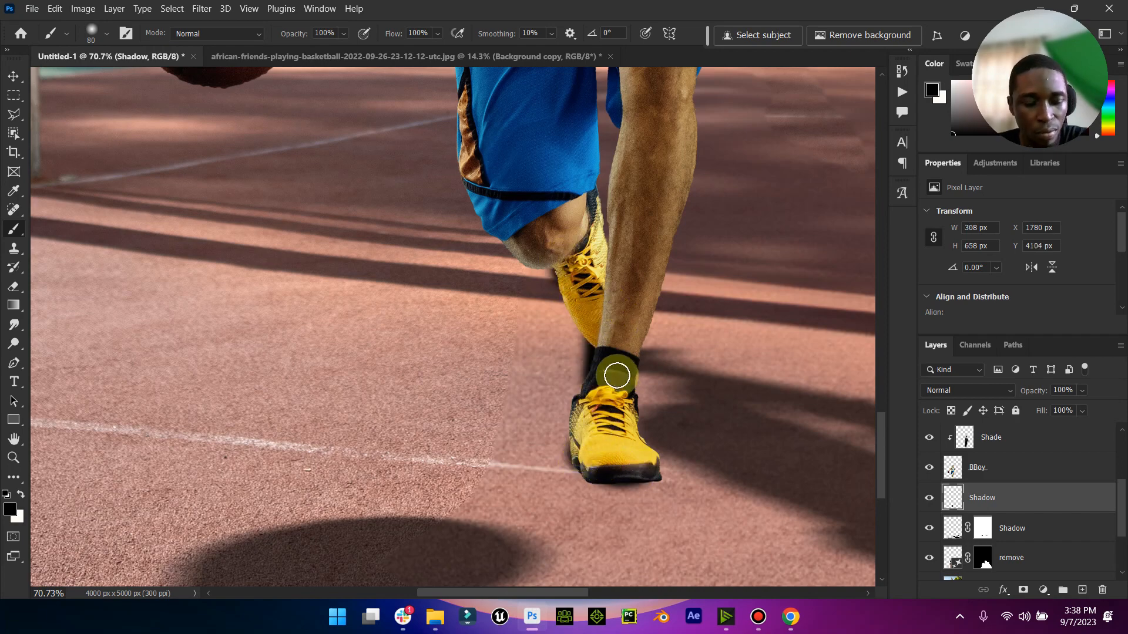
{"action": "key", "text": "ctrl+z"}
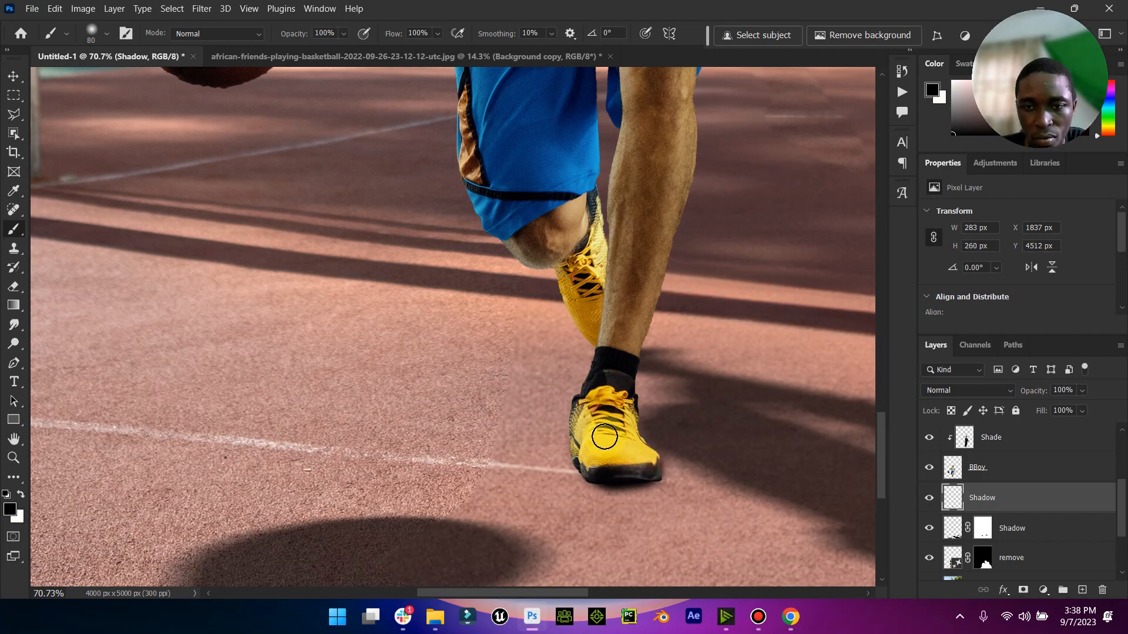
- Paint black contact shadows around the front and heel of the defender's large grey shoe, undoing the misplaced strokes
{"action": "left_click_drag", "start_coordinate": [556, 591], "coordinate": [679, 584]}
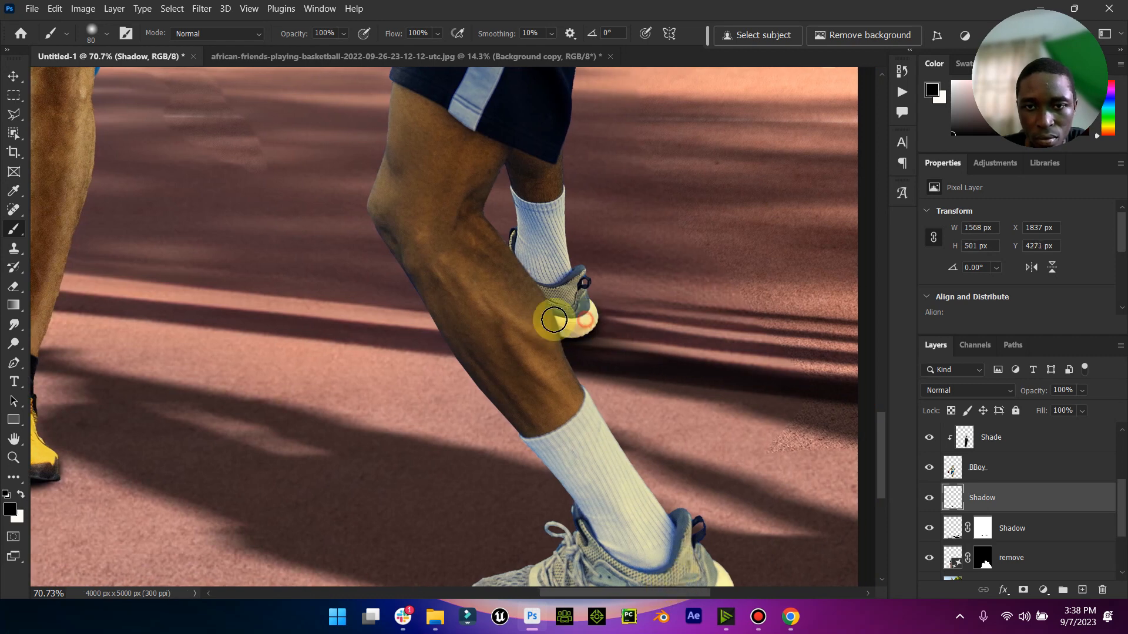
{"action": "scroll", "coordinate": [559, 415], "scroll_direction": "down", "scroll_amount": 2}
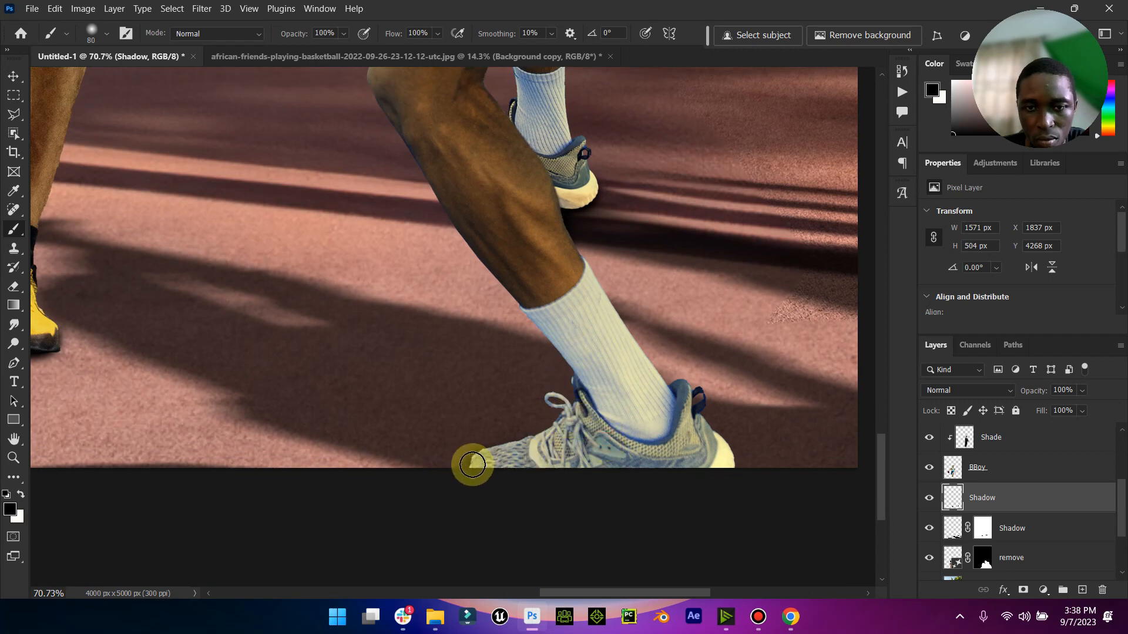
{"action": "key", "text": "ctrl+z"}
{"action": "left_click_drag", "start_coordinate": [486, 465], "coordinate": [577, 390]}
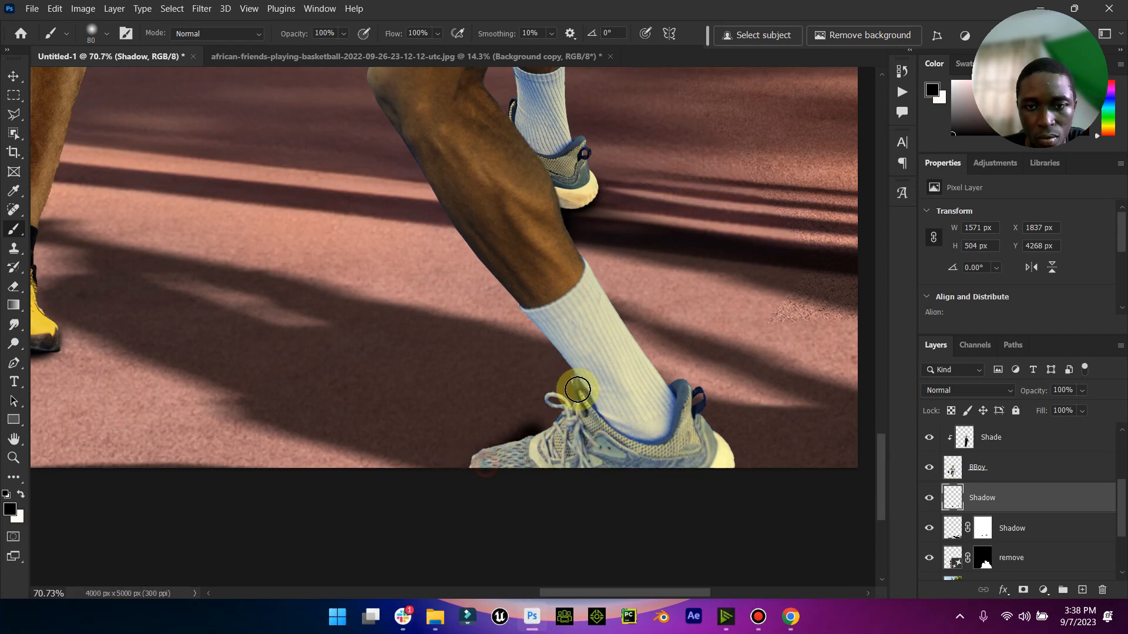
{"action": "key", "text": "ctrl+z"}
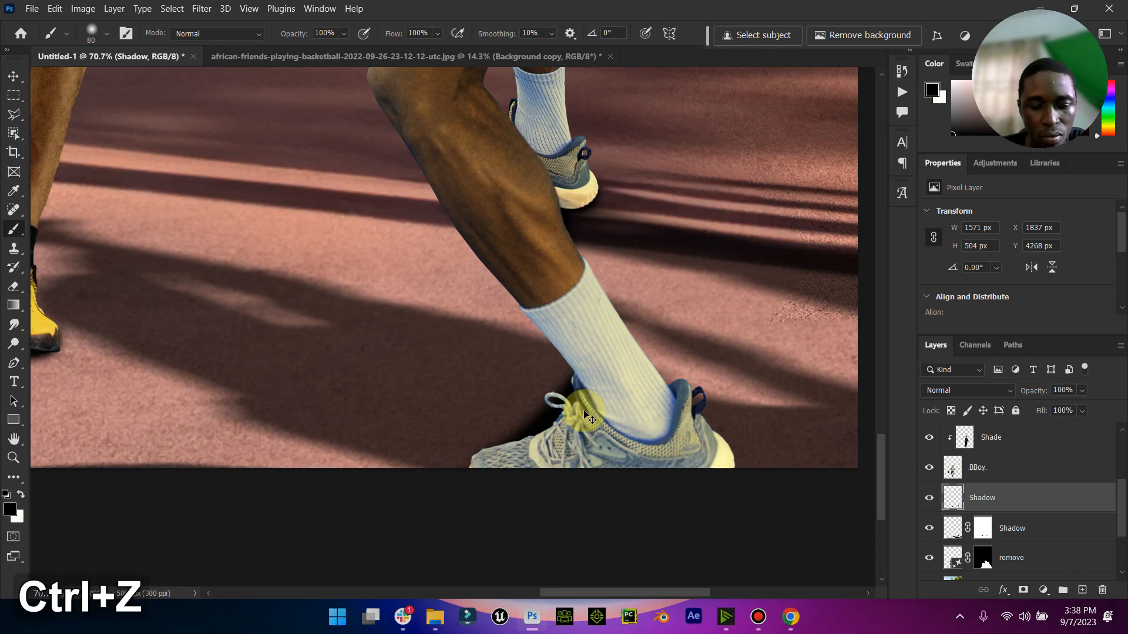
{"action": "left_click_drag", "start_coordinate": [522, 448], "coordinate": [591, 381]}
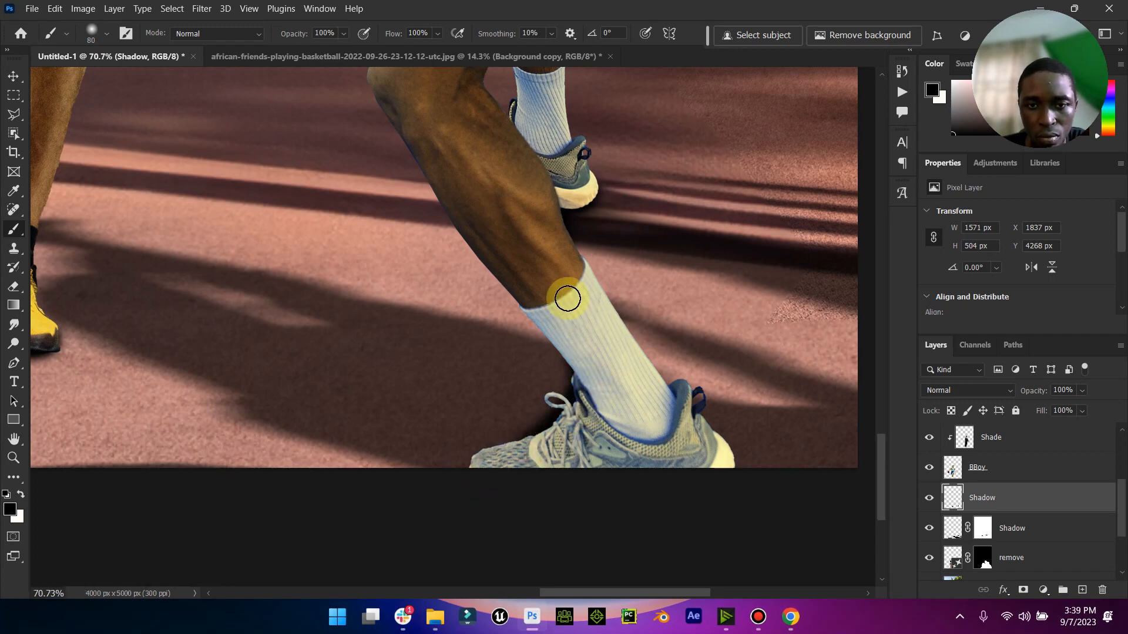
{"action": "left_click", "coordinate": [679, 444]}
{"action": "mouse_move", "coordinate": [727, 467]}
{"action": "left_mouse_down"}
{"action": "mouse_move", "coordinate": [662, 489]}
{"action": "mouse_move", "coordinate": [450, 479]}
{"action": "mouse_move", "coordinate": [511, 467]}
{"action": "left_mouse_up"}
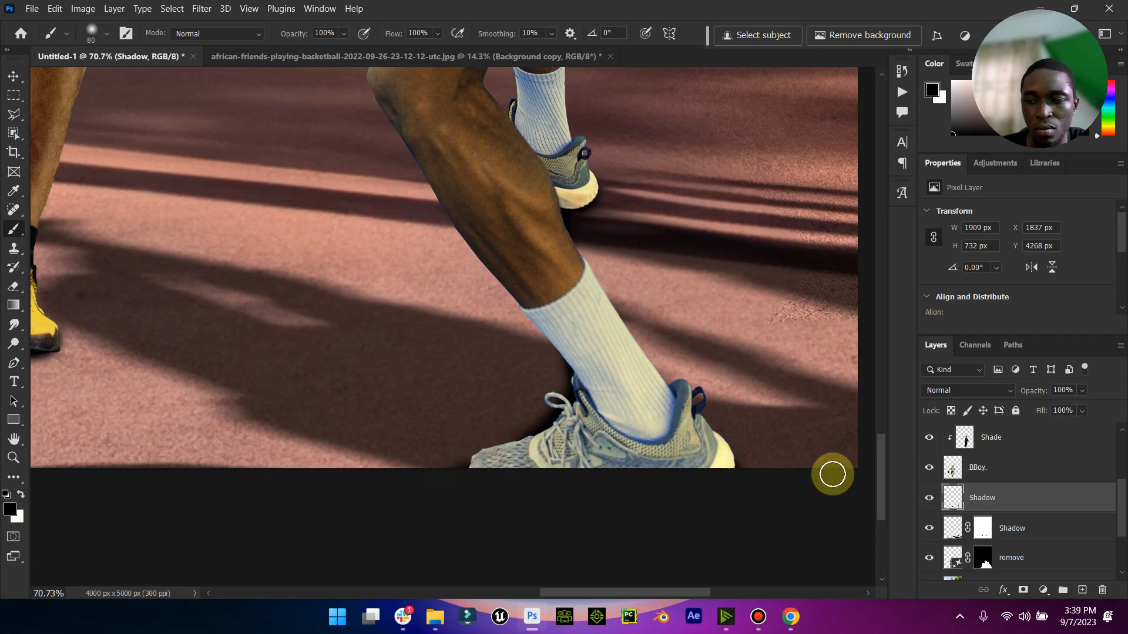
- Set the new contact Shadow layer to Multiply with 55% opacity and 90% fill, and check the whole composite
{"action": "left_click", "coordinate": [1006, 390]}
{"action": "left_click", "coordinate": [942, 283]}
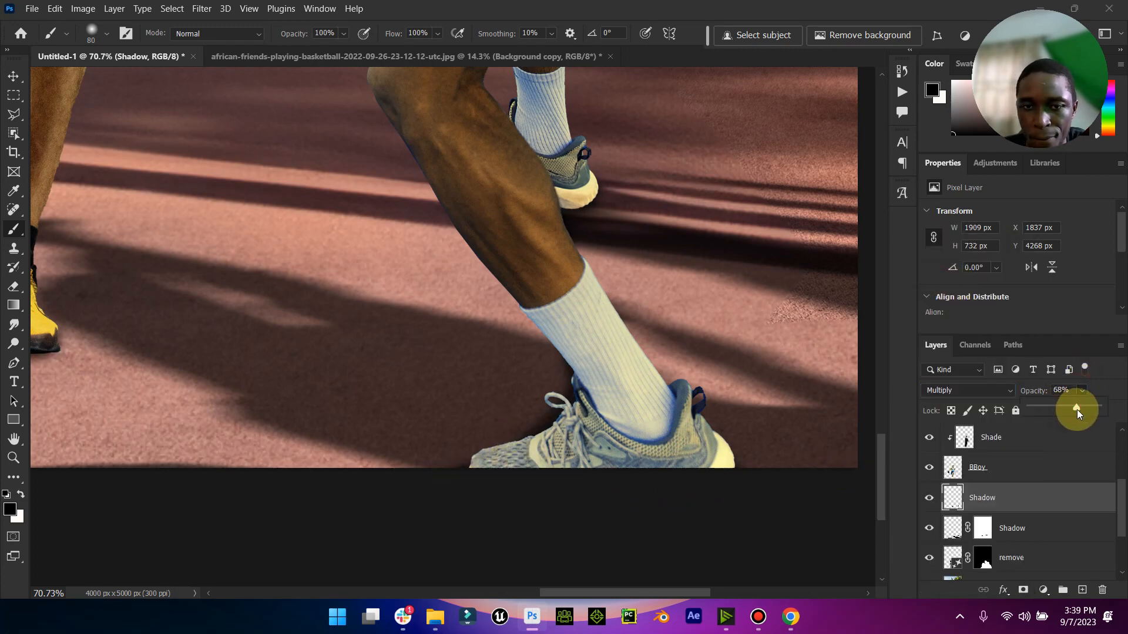
{"action": "left_click_drag", "start_coordinate": [1069, 410], "coordinate": [1063, 495]}
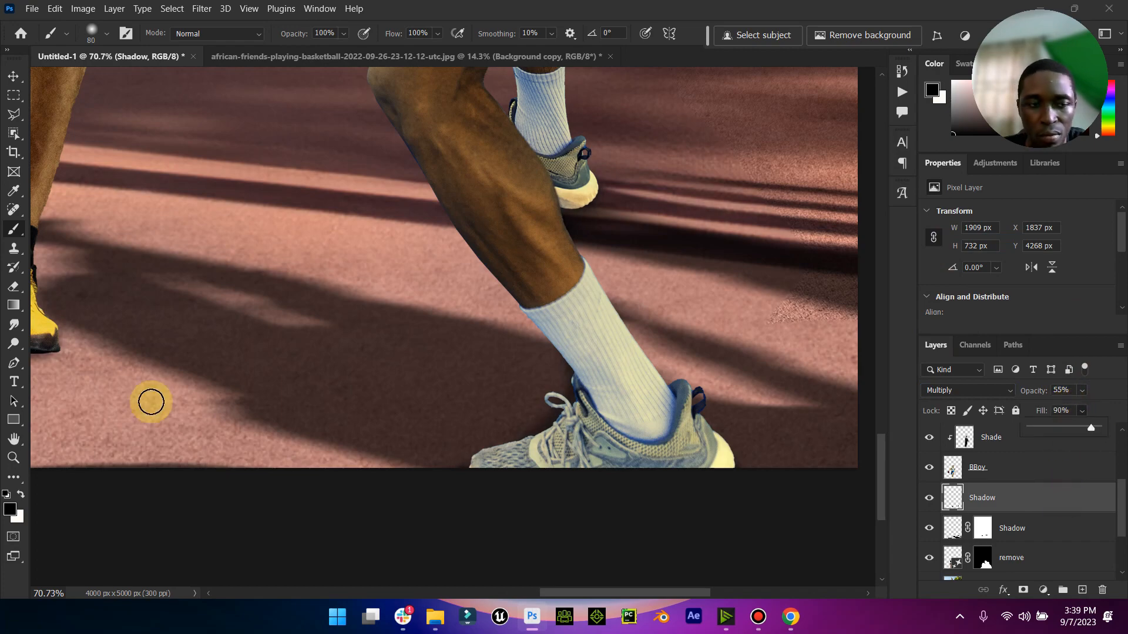
{"action": "double_click", "coordinate": [13, 439]}
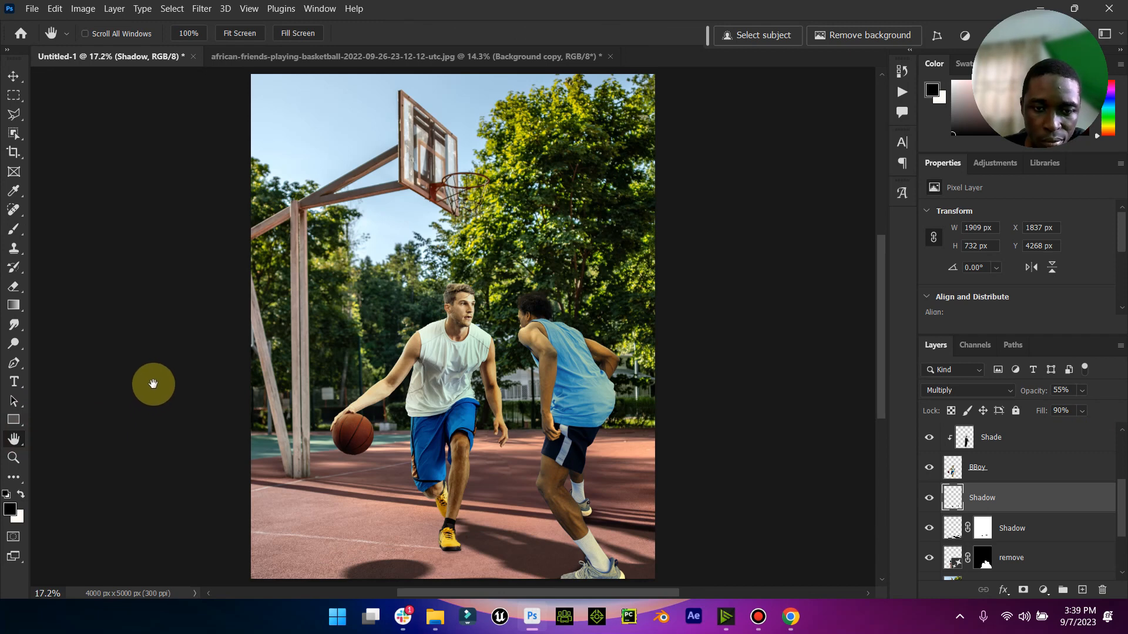
- Create a new layer named shoe, clipped directly above the BBoy layer
{"action": "scroll", "coordinate": [985, 464], "scroll_direction": "up", "scroll_amount": 2}
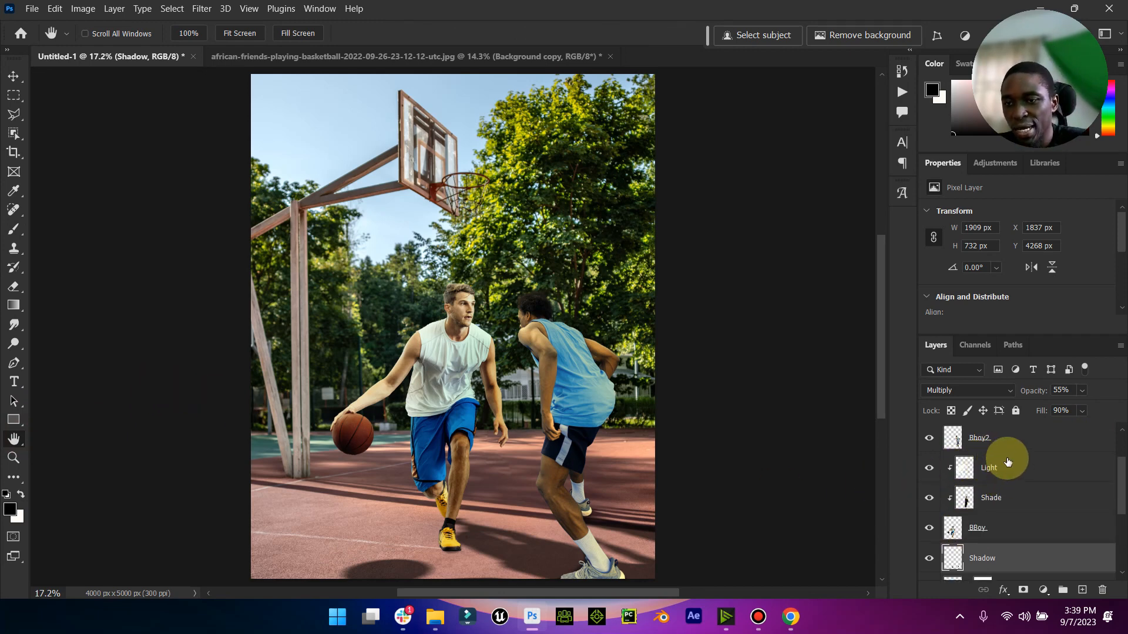
{"action": "left_click", "coordinate": [997, 517]}
{"action": "left_click", "coordinate": [1082, 589]}
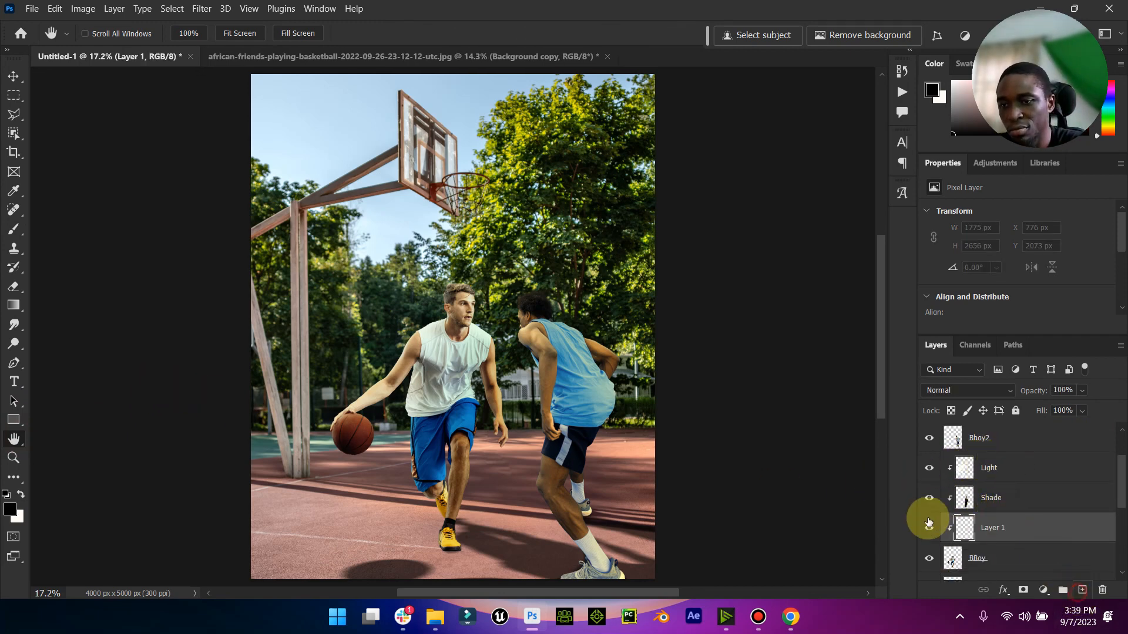
{"action": "type", "text": "shoe"}
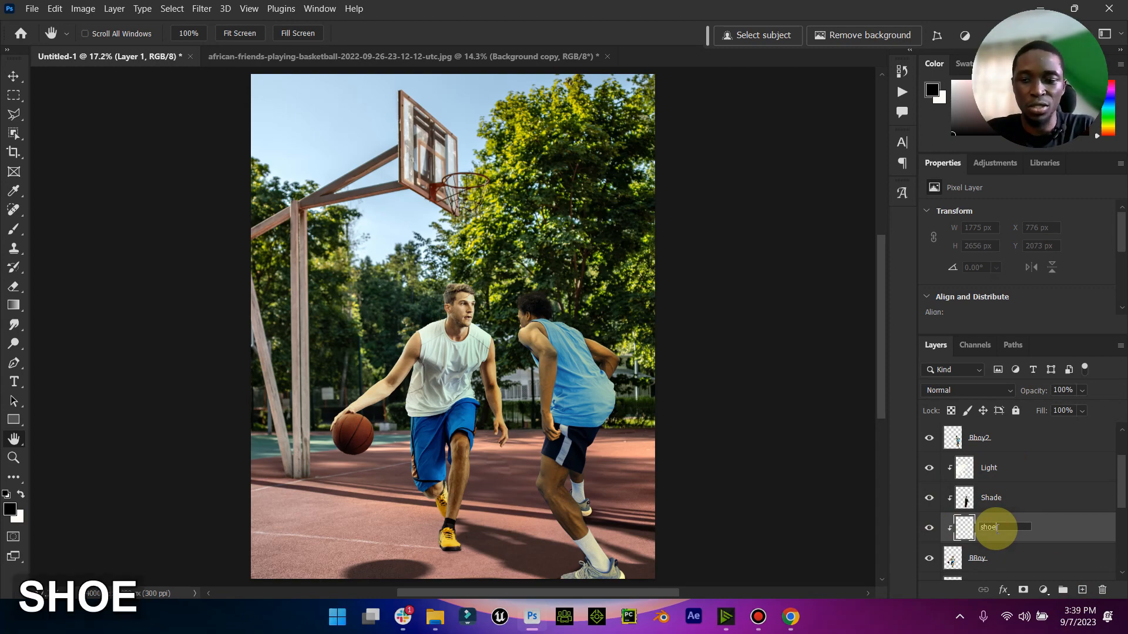
{"action": "key", "text": "Return"}
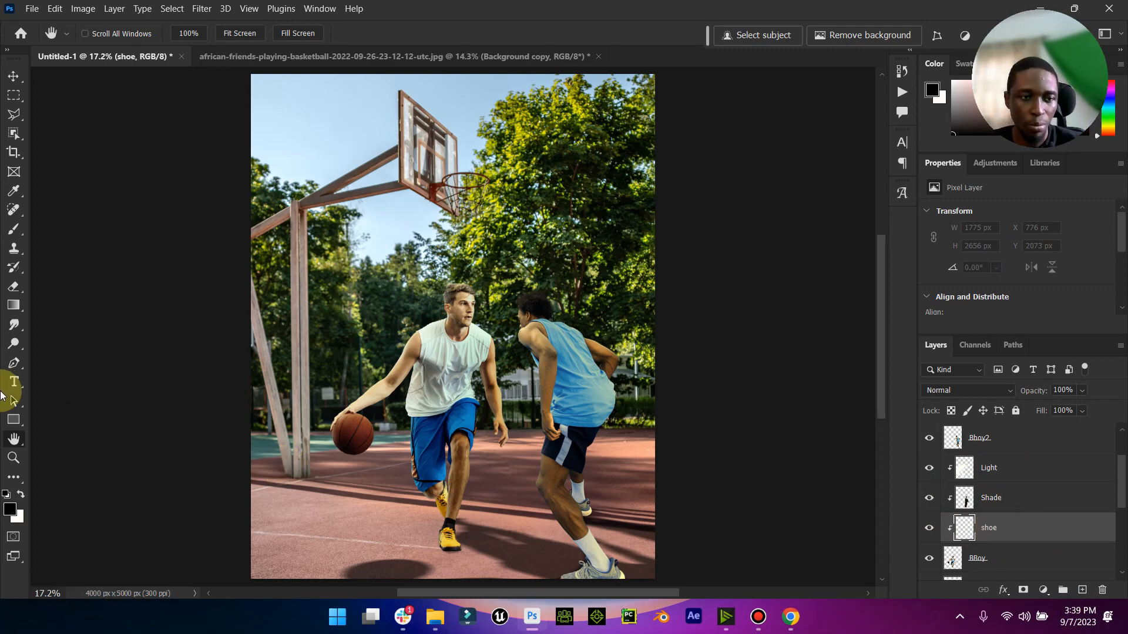
- Paint black shading with the Brush along the sole and outer toe edge of the ball handler's front shoe
{"action": "left_click", "coordinate": [12, 455]}
{"action": "left_click_drag", "start_coordinate": [463, 569], "coordinate": [568, 531]}
{"action": "left_click_drag", "start_coordinate": [377, 467], "coordinate": [359, 462]}
{"action": "left_click_drag", "start_coordinate": [191, 412], "coordinate": [226, 401]}
{"action": "left_click", "coordinate": [9, 235]}
{"action": "mouse_move", "coordinate": [519, 443]}
{"action": "left_mouse_down"}
{"action": "mouse_move", "coordinate": [583, 432]}
{"action": "mouse_move", "coordinate": [355, 446]}
{"action": "mouse_move", "coordinate": [424, 419]}
{"action": "mouse_move", "coordinate": [346, 379]}
{"action": "mouse_move", "coordinate": [323, 335]}
{"action": "mouse_move", "coordinate": [475, 456]}
{"action": "mouse_move", "coordinate": [721, 456]}
{"action": "mouse_move", "coordinate": [731, 371]}
{"action": "mouse_move", "coordinate": [713, 288]}
{"action": "mouse_move", "coordinate": [718, 299]}
{"action": "mouse_move", "coordinate": [650, 201]}
{"action": "mouse_move", "coordinate": [670, 214]}
{"action": "mouse_move", "coordinate": [764, 375]}
{"action": "mouse_move", "coordinate": [758, 397]}
{"action": "mouse_move", "coordinate": [549, 464]}
{"action": "mouse_move", "coordinate": [710, 484]}
{"action": "left_mouse_up"}
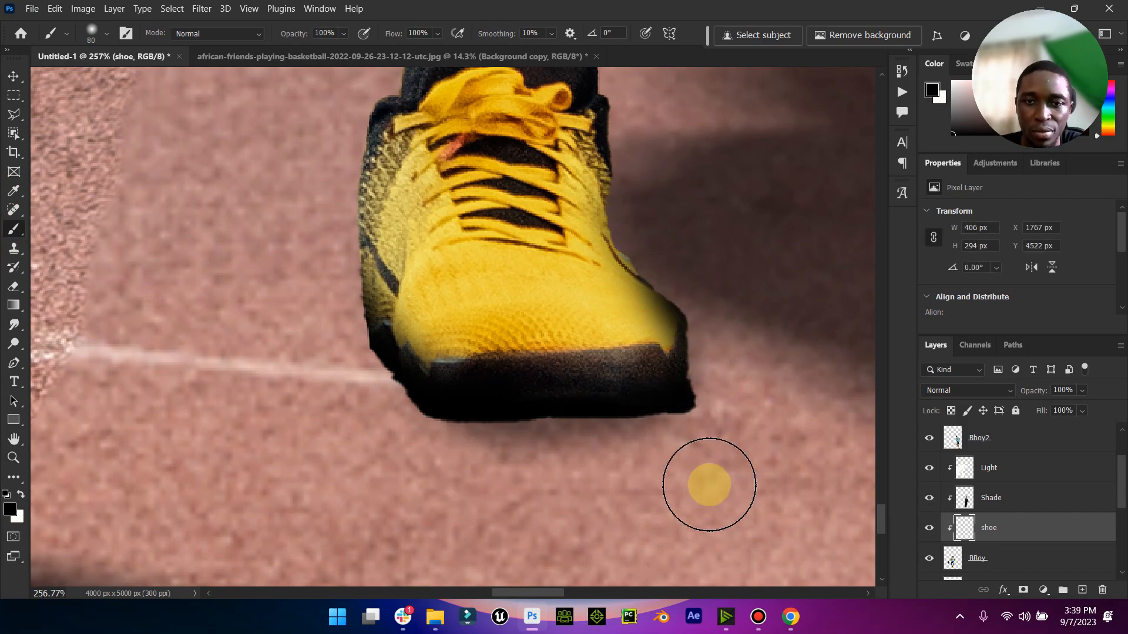
- Paint soft black shading along the outer edge of the ball handler's raised rear shoe
{"action": "scroll", "coordinate": [692, 468], "scroll_direction": "up", "scroll_amount": 5}
{"action": "scroll", "coordinate": [655, 441], "scroll_direction": "up", "scroll_amount": 5}
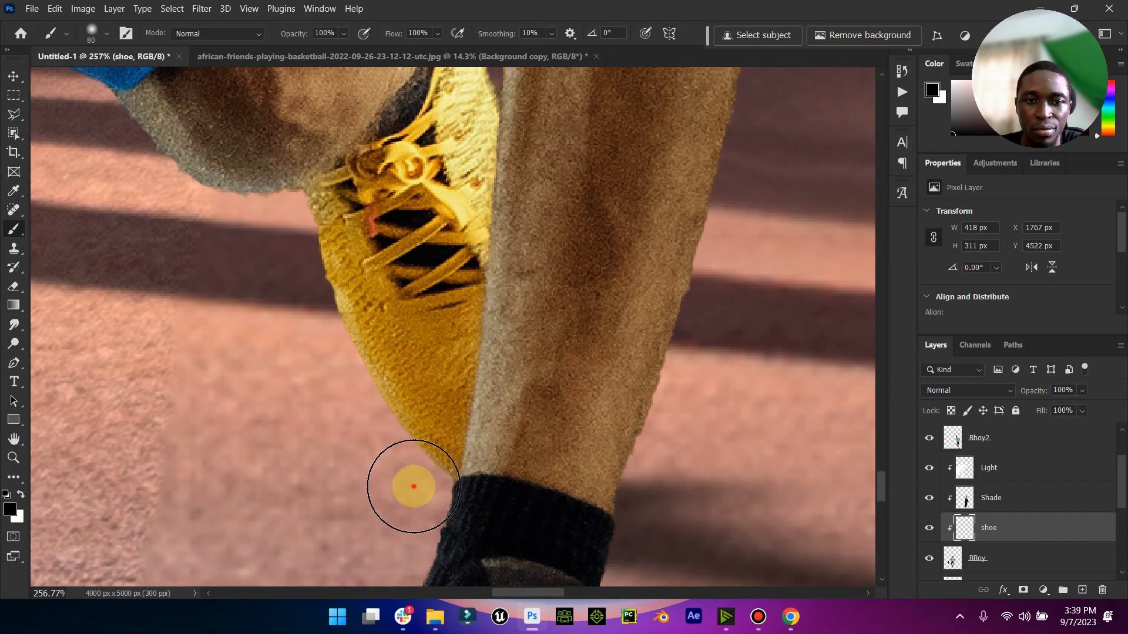
{"action": "mouse_move", "coordinate": [413, 486]}
{"action": "left_mouse_down"}
{"action": "mouse_move", "coordinate": [340, 481]}
{"action": "mouse_move", "coordinate": [375, 470]}
{"action": "mouse_move", "coordinate": [289, 303]}
{"action": "mouse_move", "coordinate": [327, 473]}
{"action": "left_mouse_up"}
{"action": "left_click_drag", "start_coordinate": [742, 267], "coordinate": [748, 259]}
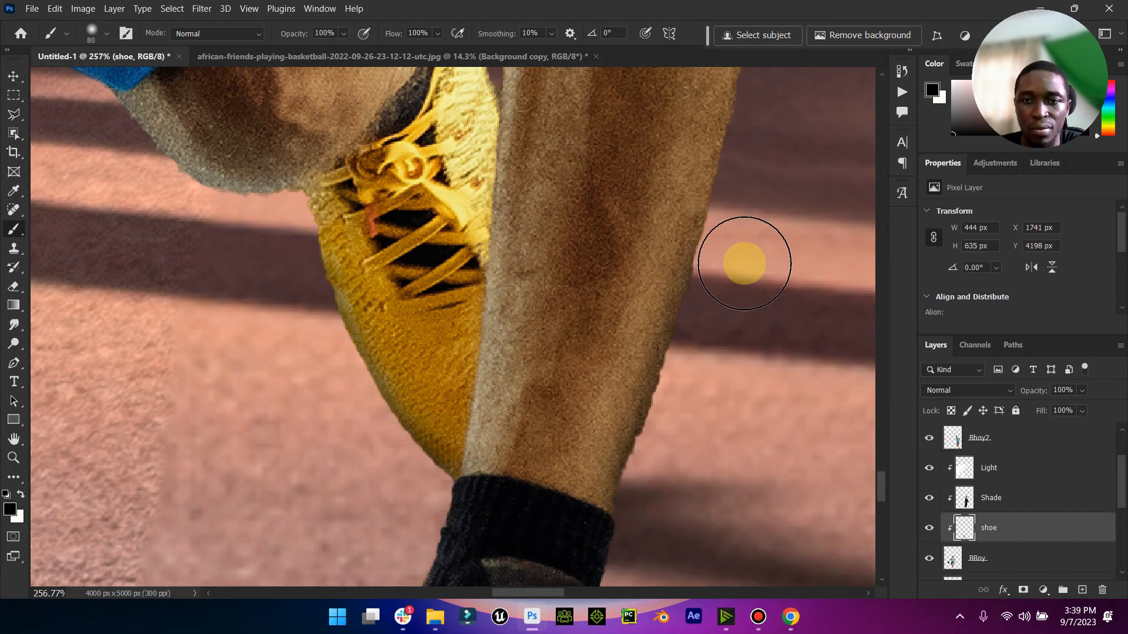
- Rework the black shading along the outer side of the ball handler's front shoe, undoing unwanted strokes
{"action": "scroll", "coordinate": [730, 292], "scroll_direction": "down", "scroll_amount": 6}
{"action": "scroll", "coordinate": [732, 292], "scroll_direction": "down", "scroll_amount": 1}
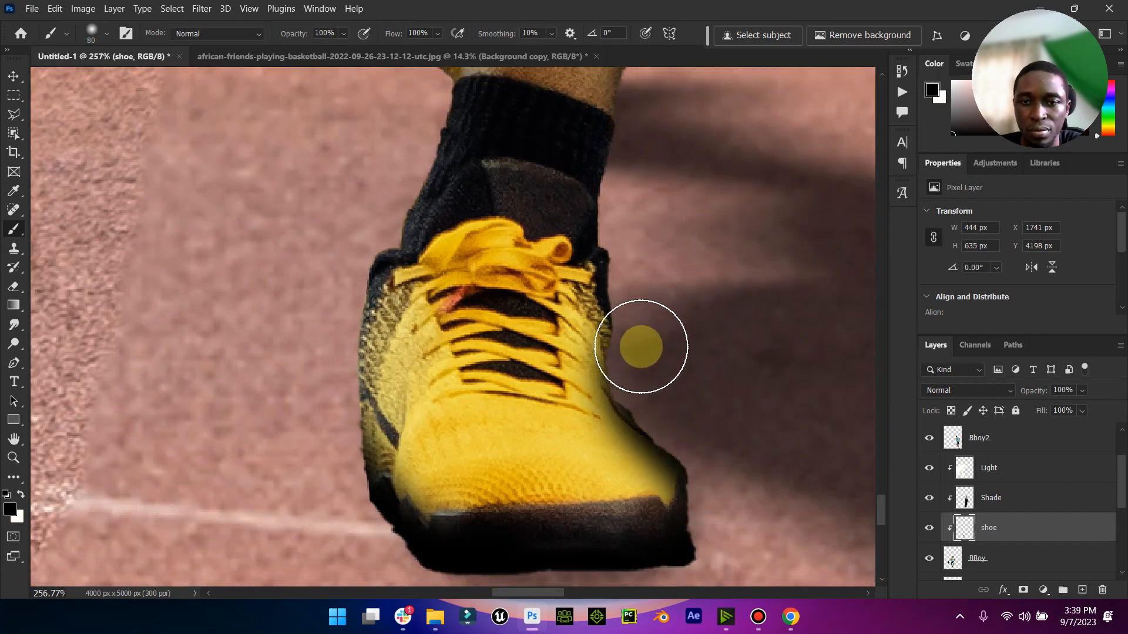
{"action": "key", "text": "ctrl+z"}
{"action": "key", "text": "ctrl+z"}
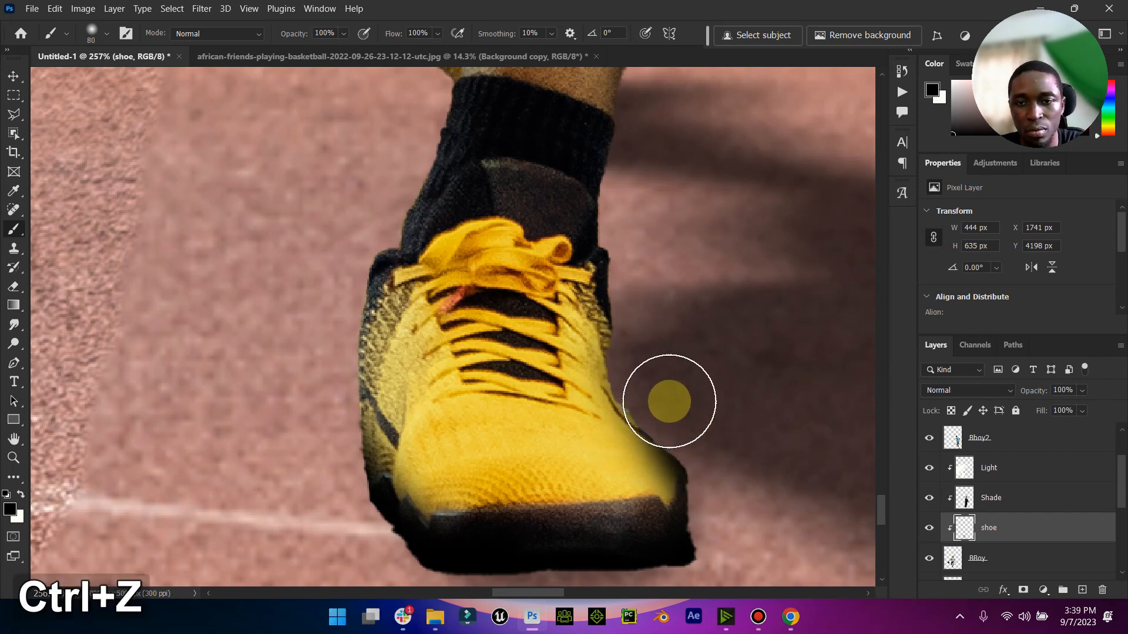
{"action": "scroll", "coordinate": [738, 494], "scroll_direction": "down", "scroll_amount": 1}
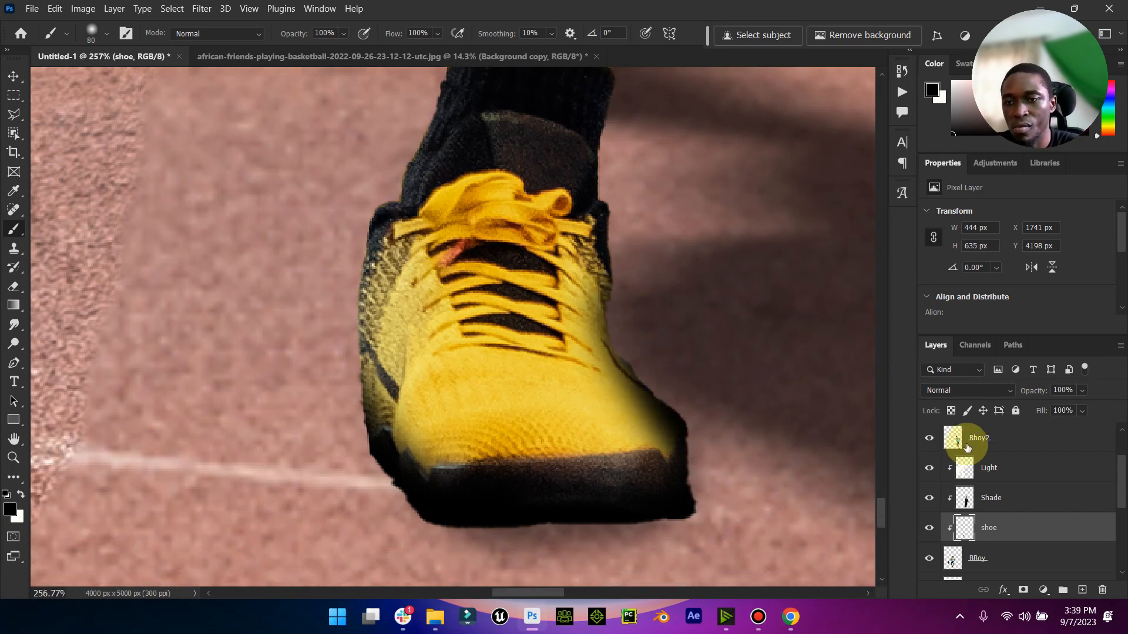
- Set the shoe layer to Multiply with 57% opacity and 73% fill, and review the whole composite
{"action": "left_click", "coordinate": [1019, 391]}
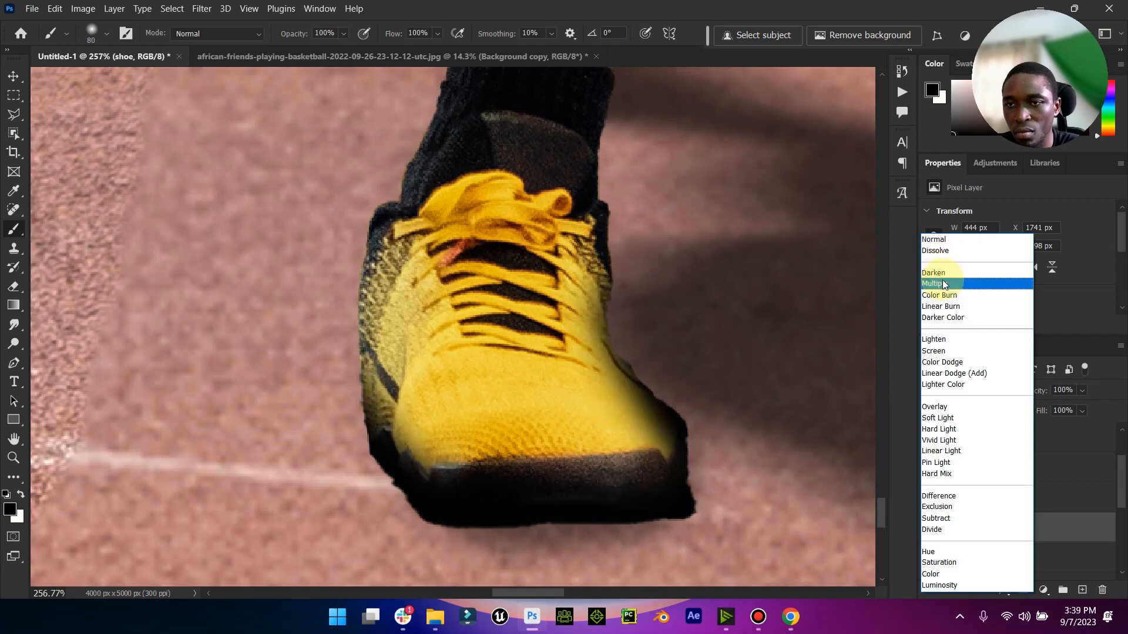
{"action": "left_click", "coordinate": [942, 284]}
{"action": "left_click", "coordinate": [1081, 390]}
{"action": "left_click", "coordinate": [1075, 408]}
{"action": "left_click_drag", "start_coordinate": [1075, 407], "coordinate": [1068, 407]}
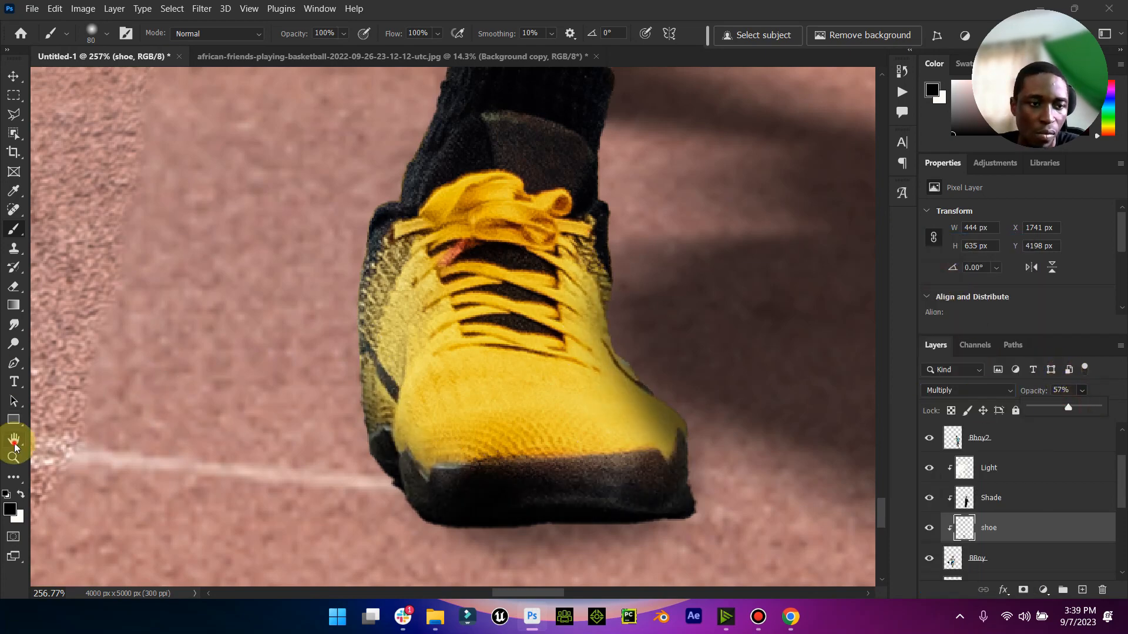
{"action": "double_click", "coordinate": [14, 446]}
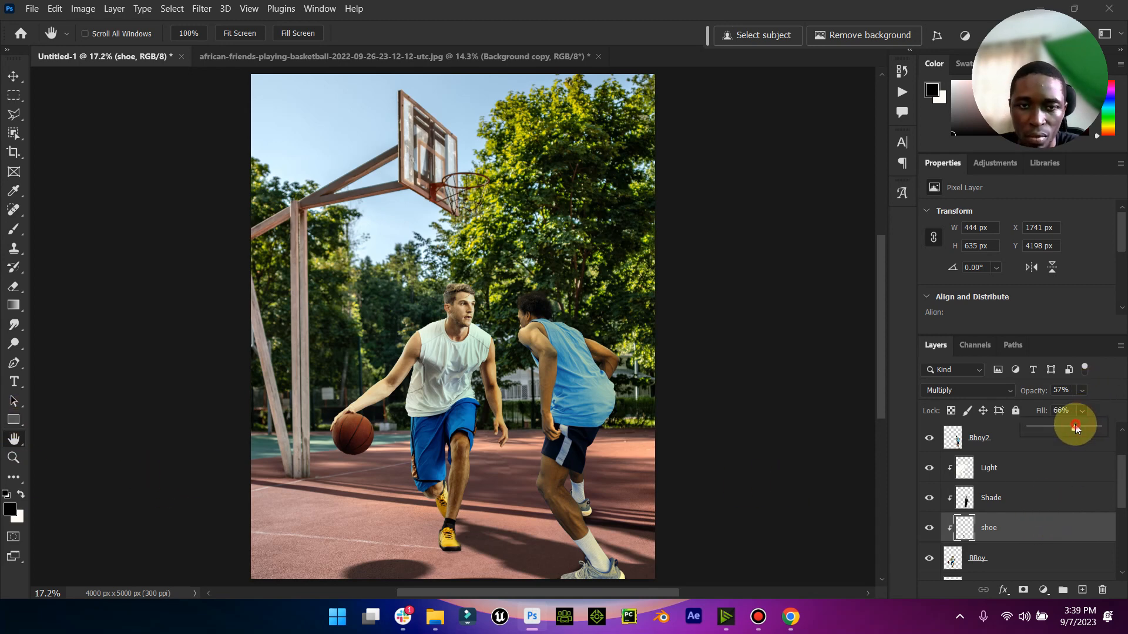
{"action": "scroll", "coordinate": [1004, 511], "scroll_direction": "up", "scroll_amount": 2}
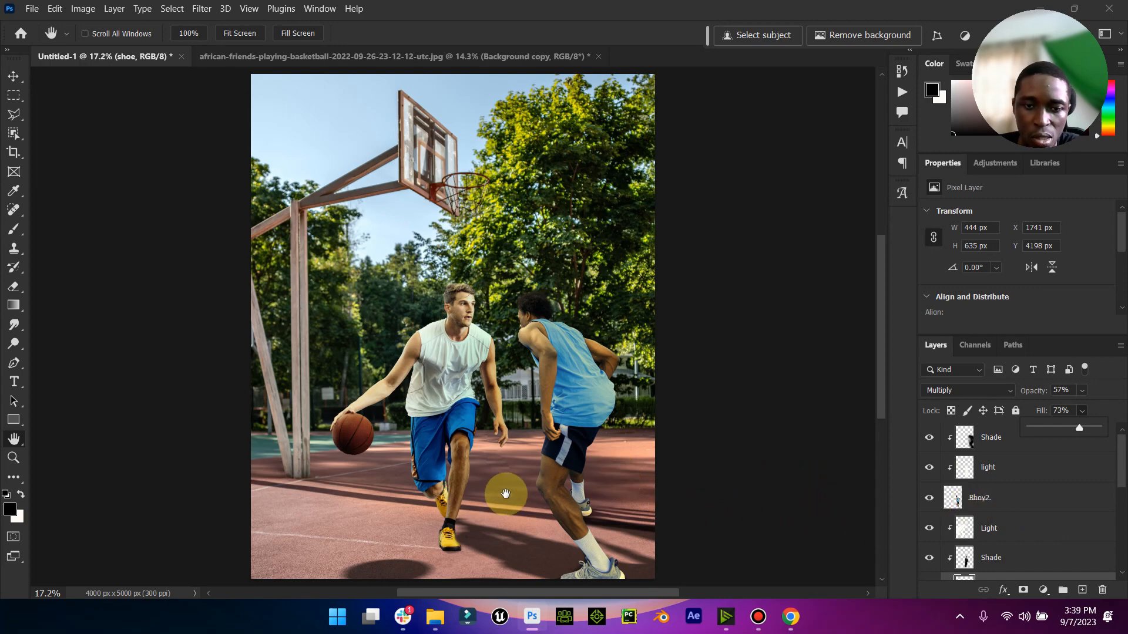
{"action": "left_click", "coordinate": [14, 458]}
{"action": "mouse_move", "coordinate": [488, 407]}
{"action": "left_mouse_down"}
{"action": "mouse_move", "coordinate": [446, 408]}
{"action": "mouse_move", "coordinate": [499, 408]}
{"action": "mouse_move", "coordinate": [476, 408]}
{"action": "left_mouse_up"}
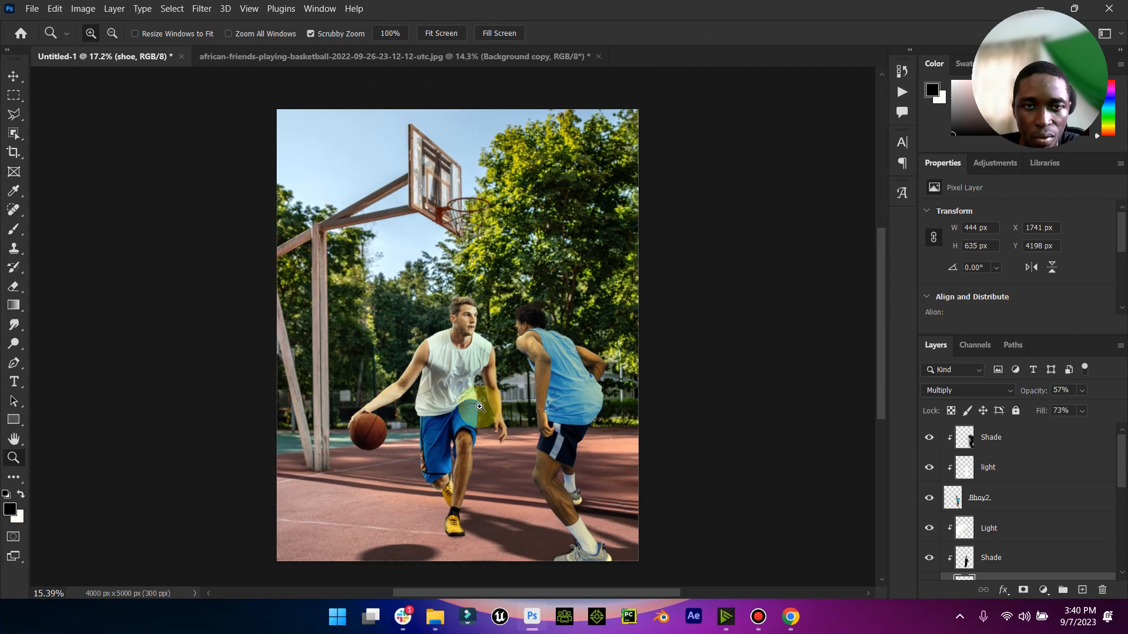
- Merge the remove layer with the father-and-son basketball court copy layer, and toggle the merged layer's visibility to check it
{"action": "left_click", "coordinate": [10, 74]}
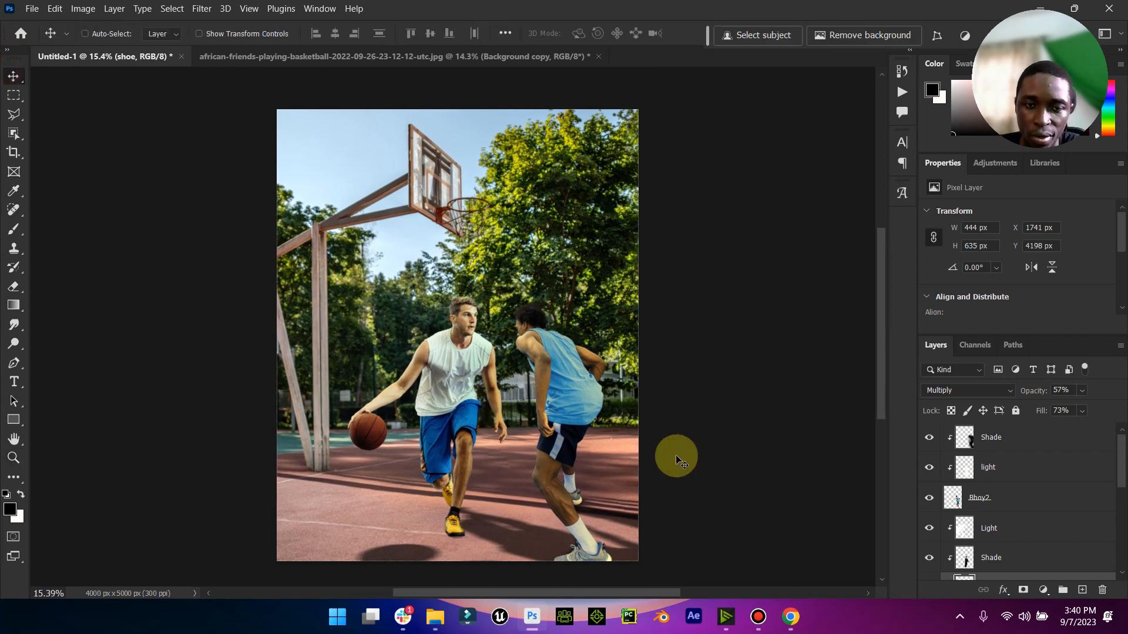
{"action": "scroll", "coordinate": [1028, 511], "scroll_direction": "down", "scroll_amount": 5}
{"action": "left_click", "coordinate": [1013, 515]}
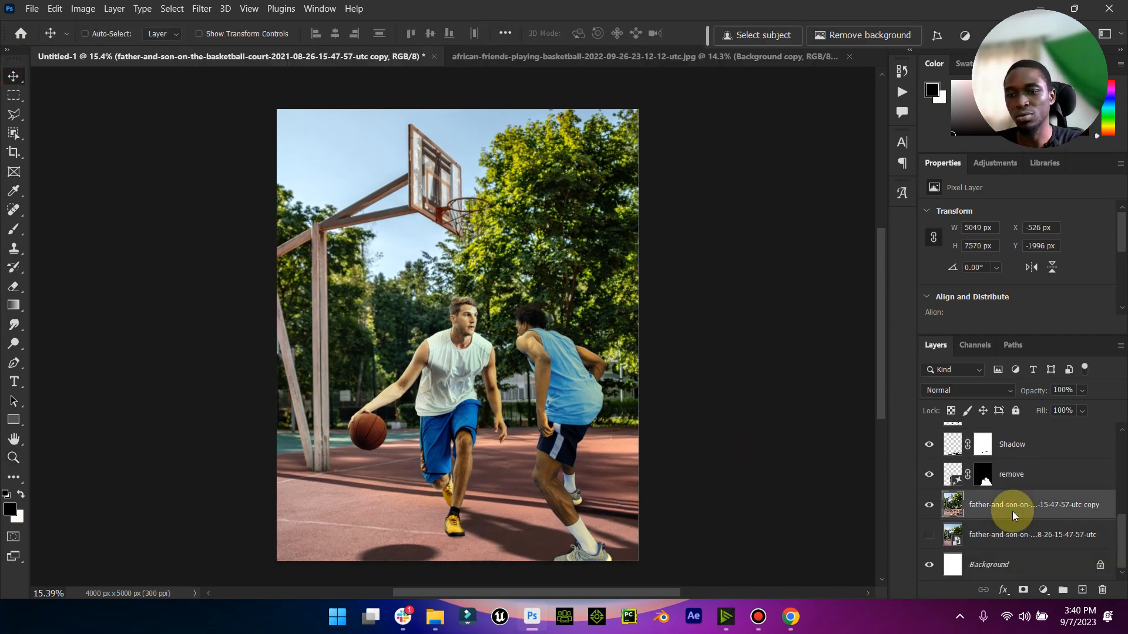
{"action": "left_click", "coordinate": [925, 504]}
{"action": "left_click", "coordinate": [924, 504]}
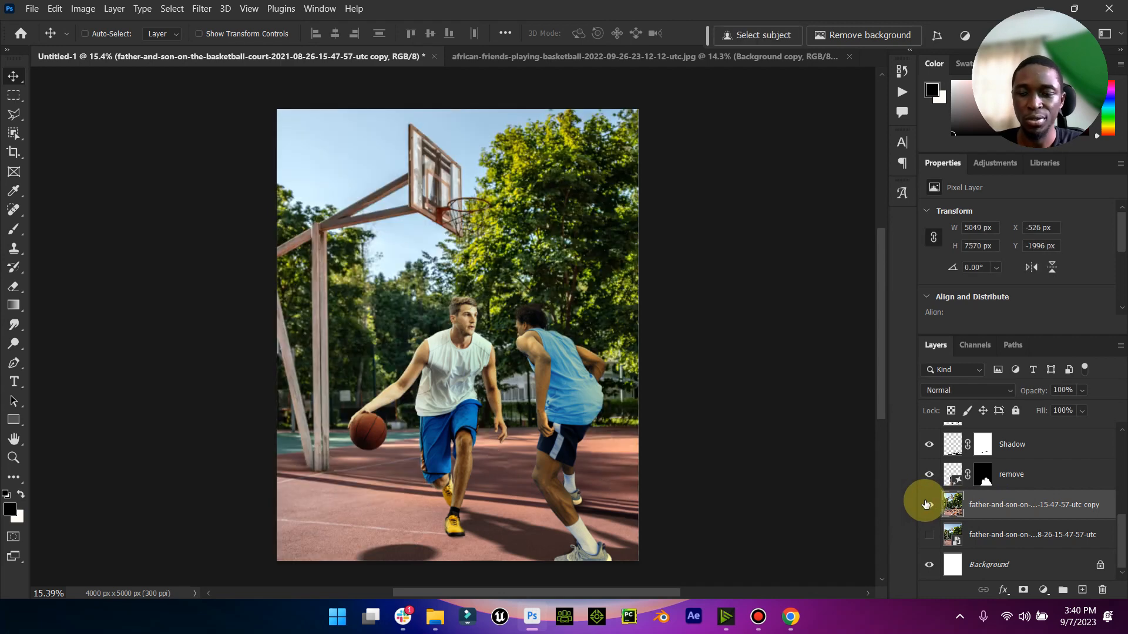
{"action": "left_click", "coordinate": [1023, 475], "text": "shift"}
{"action": "right_click", "coordinate": [1034, 505]}
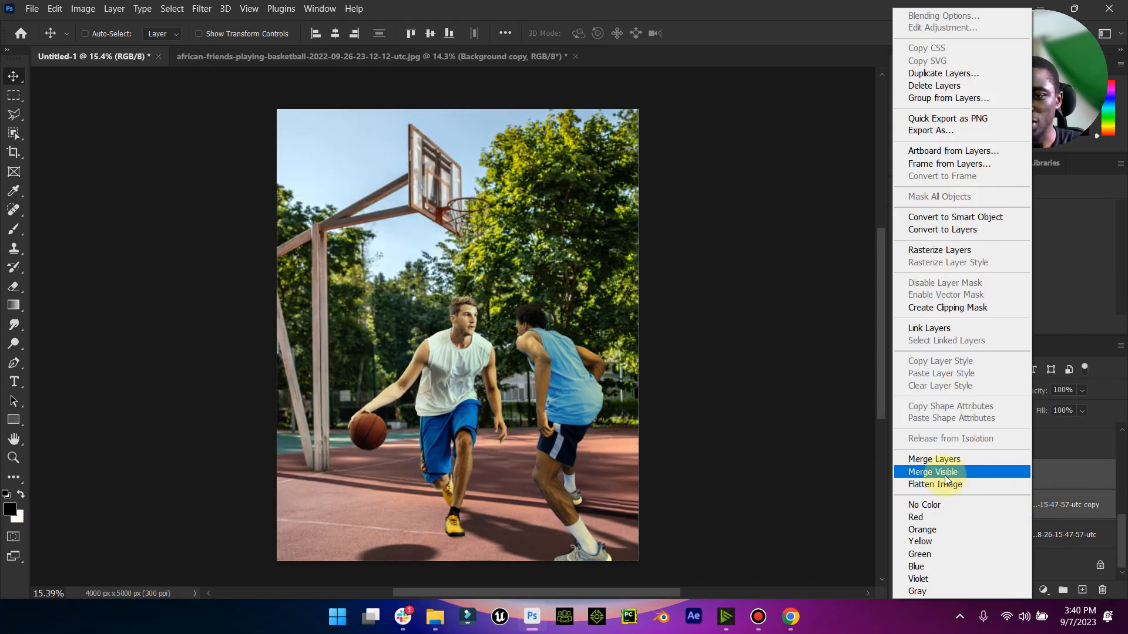
{"action": "left_click", "coordinate": [940, 458]}
{"action": "left_click", "coordinate": [930, 506]}
{"action": "left_click", "coordinate": [929, 505]}
- Duplicate the merged remove layer and apply a Gaussian Blur with a 7.2-pixel radius to the copy
{"action": "left_click", "coordinate": [1002, 509]}
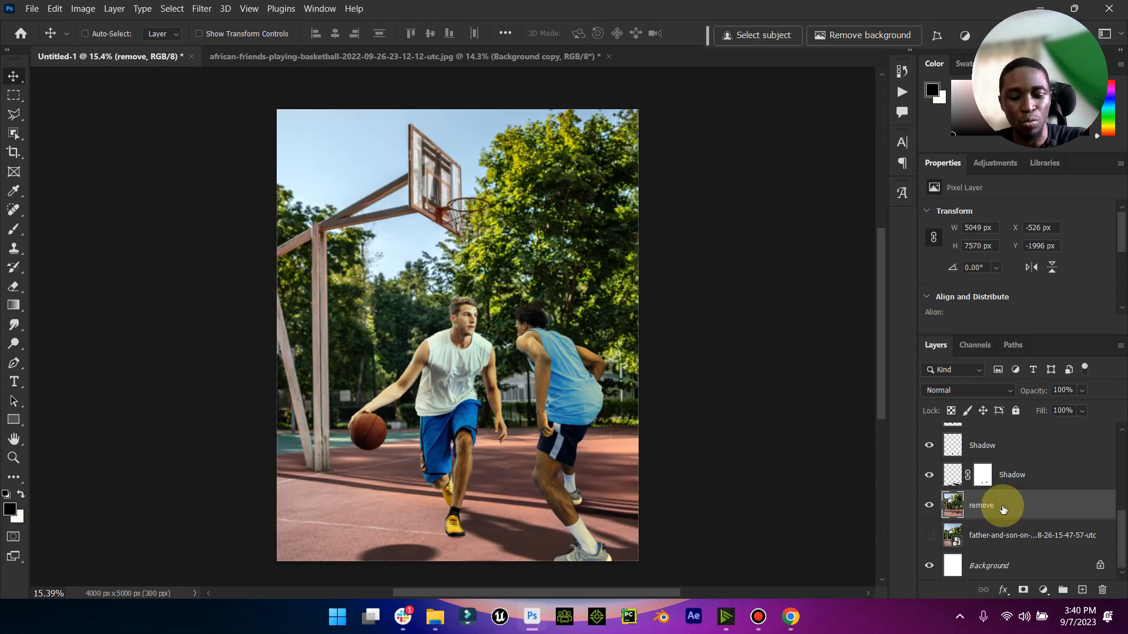
{"action": "key", "text": "ctrl+j"}
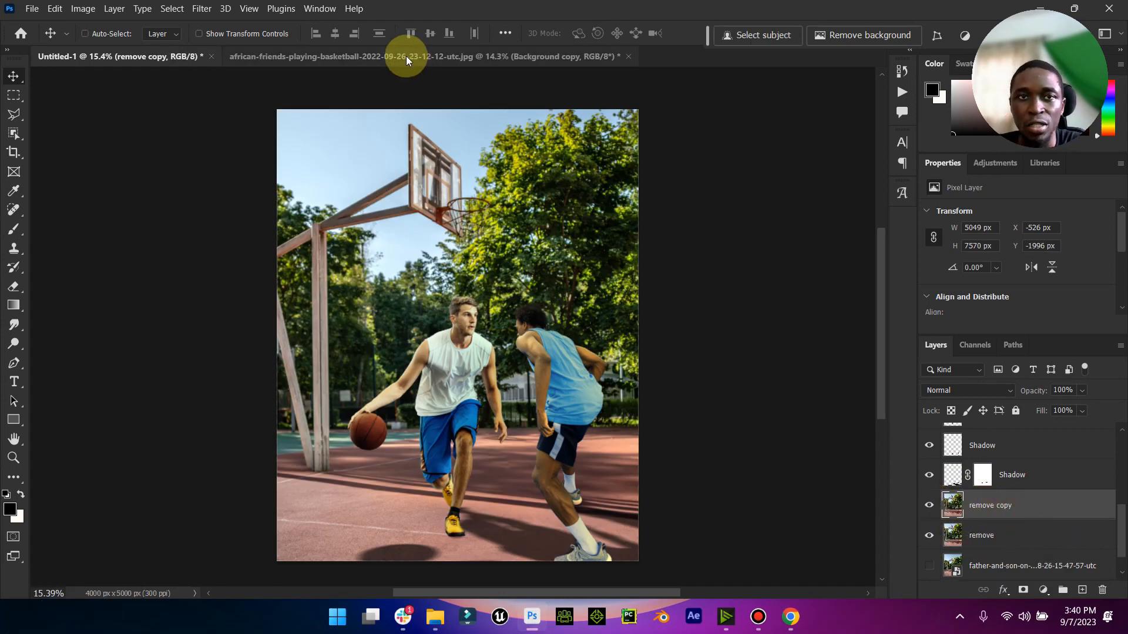
{"action": "left_click", "coordinate": [201, 8]}
{"action": "mouse_move", "coordinate": [235, 185]}
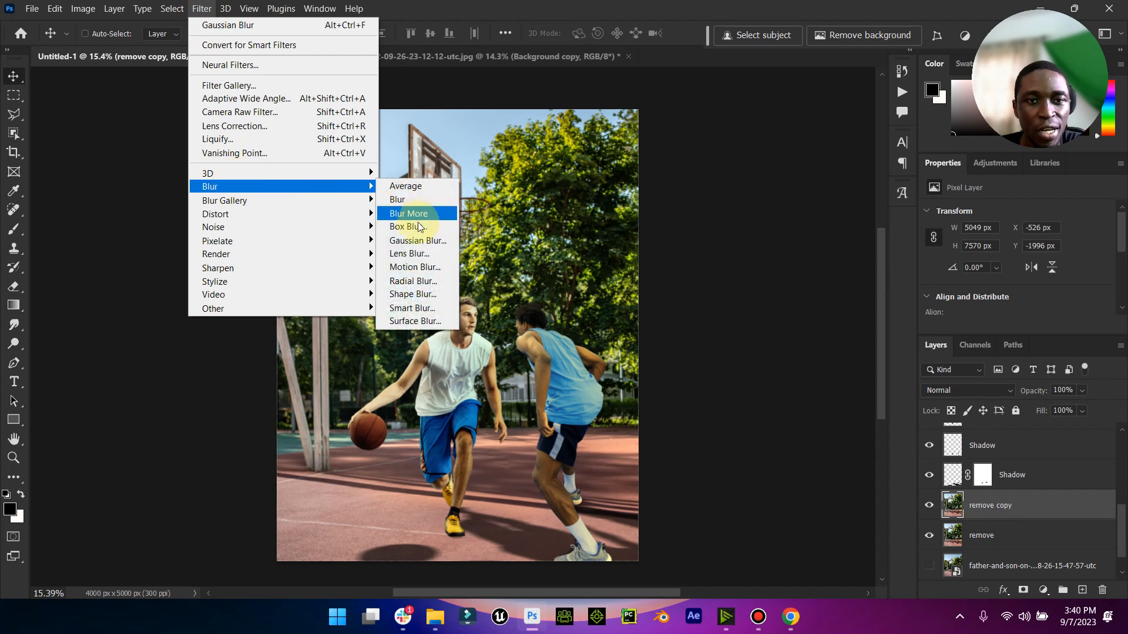
{"action": "left_click", "coordinate": [423, 241]}
{"action": "left_click_drag", "start_coordinate": [724, 331], "coordinate": [698, 335]}
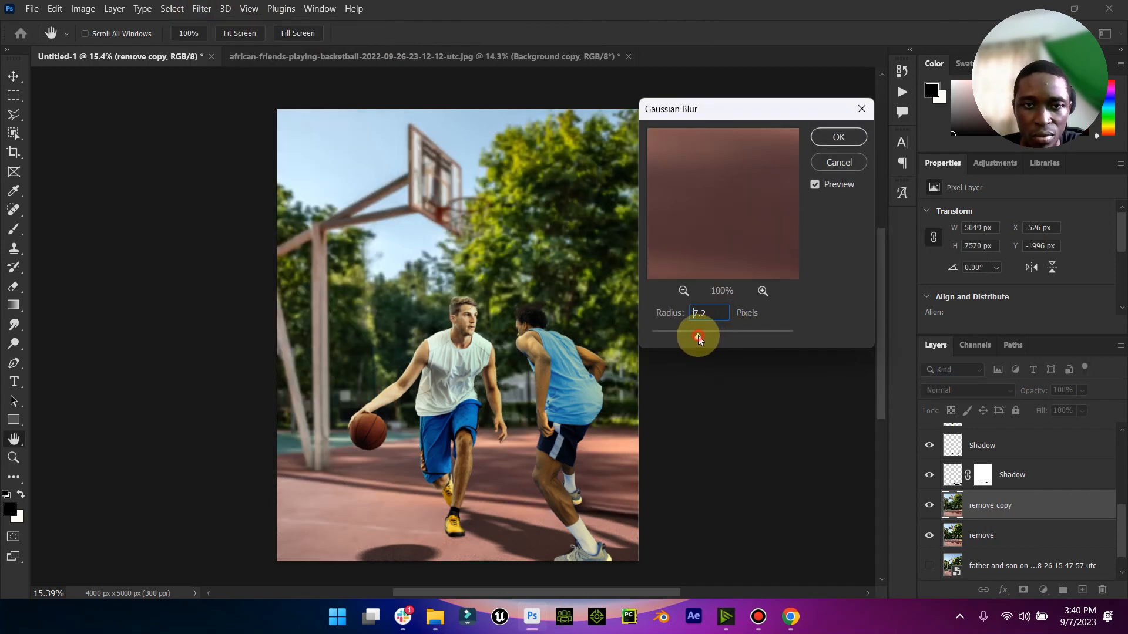
{"action": "left_click", "coordinate": [831, 142]}
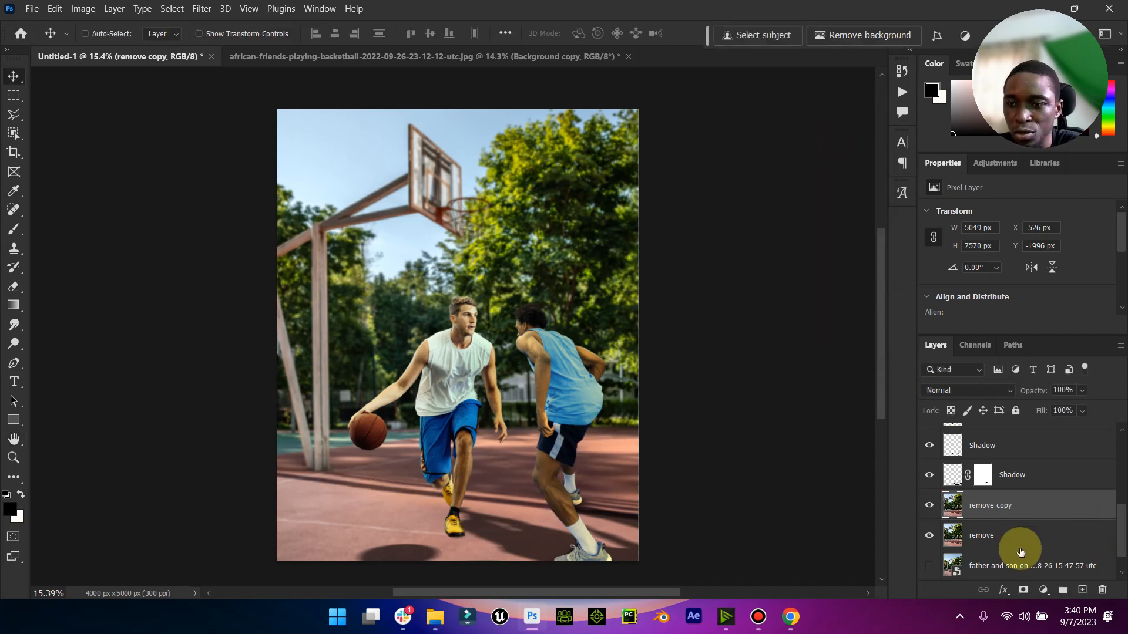
- Add a layer mask to the remove copy layer and paint the court foreground black on it with a 1600 px soft brush
{"action": "left_click", "coordinate": [1023, 591]}
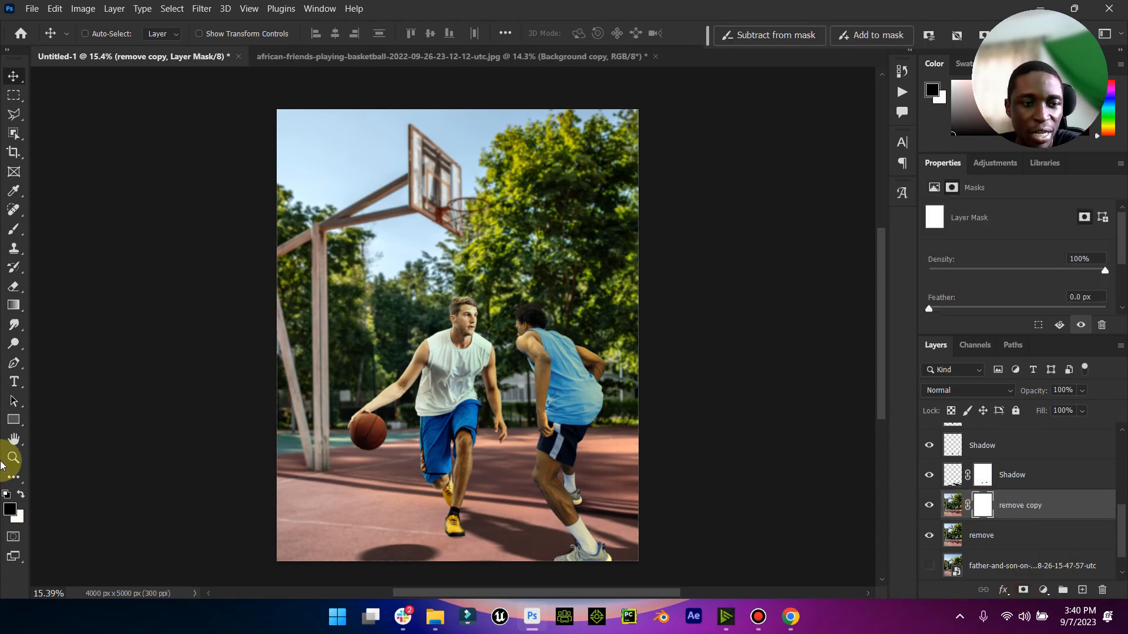
{"action": "left_click", "coordinate": [11, 232]}
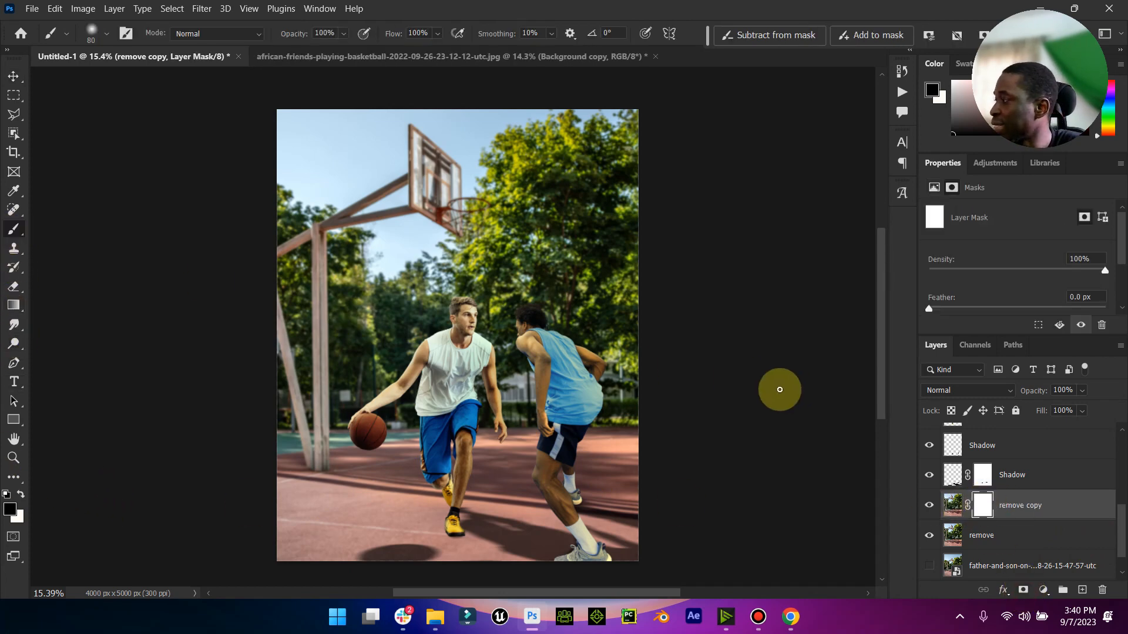
{"action": "key", "text": "bracketright"}
{"action": "key", "text": "bracketright"}
{"action": "key", "text": "bracketright"}
{"action": "key", "text": "bracketright"}
{"action": "key", "text": "bracketright"}
{"action": "key", "text": "bracketright"}
{"action": "key", "text": "bracketright"}
{"action": "key", "text": "bracketright"}
{"action": "key", "text": "bracketright"}
{"action": "key", "text": "bracketright"}
{"action": "key", "text": "bracketright"}
{"action": "key", "text": "bracketright"}
{"action": "key", "text": "bracketright"}
{"action": "key", "text": "bracketright"}
{"action": "key", "text": "bracketright"}
{"action": "left_click_drag", "start_coordinate": [574, 516], "coordinate": [368, 551]}
{"action": "mouse_move", "coordinate": [431, 528]}
{"action": "left_mouse_down"}
{"action": "mouse_move", "coordinate": [311, 554]}
{"action": "mouse_move", "coordinate": [414, 539]}
{"action": "mouse_move", "coordinate": [327, 534]}
{"action": "mouse_move", "coordinate": [488, 495]}
{"action": "mouse_move", "coordinate": [317, 505]}
{"action": "mouse_move", "coordinate": [591, 500]}
{"action": "mouse_move", "coordinate": [736, 519]}
{"action": "mouse_move", "coordinate": [564, 495]}
{"action": "mouse_move", "coordinate": [712, 516]}
{"action": "mouse_move", "coordinate": [672, 476]}
{"action": "mouse_move", "coordinate": [656, 498]}
{"action": "mouse_move", "coordinate": [583, 471]}
{"action": "mouse_move", "coordinate": [623, 493]}
{"action": "mouse_move", "coordinate": [538, 500]}
{"action": "mouse_move", "coordinate": [614, 506]}
{"action": "mouse_move", "coordinate": [615, 489]}
{"action": "mouse_move", "coordinate": [248, 500]}
{"action": "left_mouse_up"}
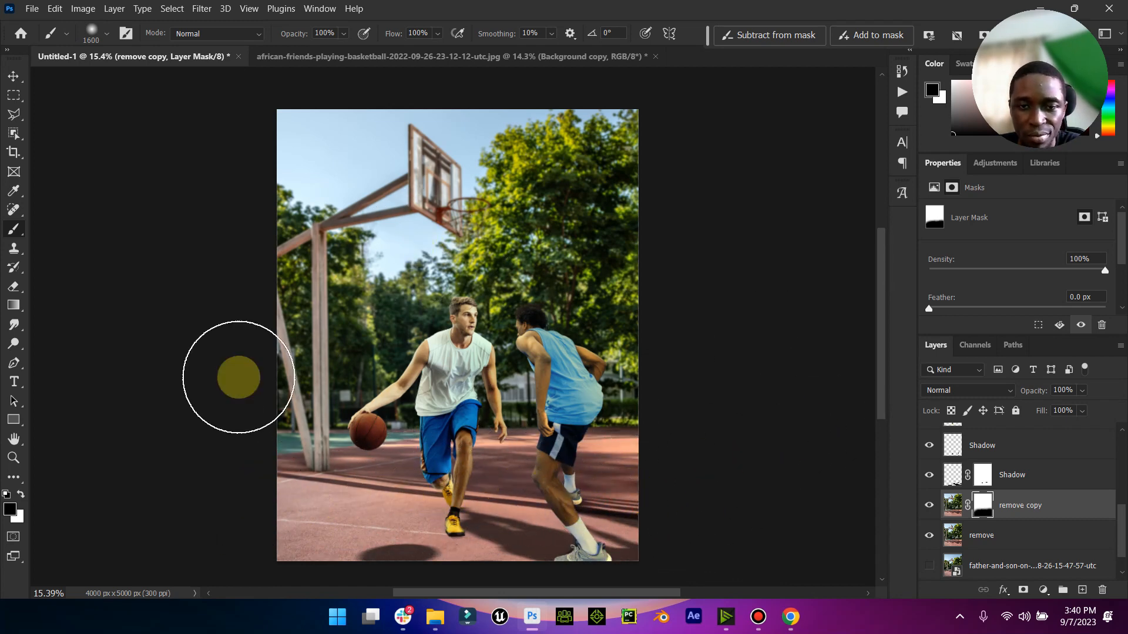
{"action": "left_click", "coordinate": [19, 76]}
{"action": "left_click", "coordinate": [16, 440]}
{"action": "left_click", "coordinate": [13, 458]}
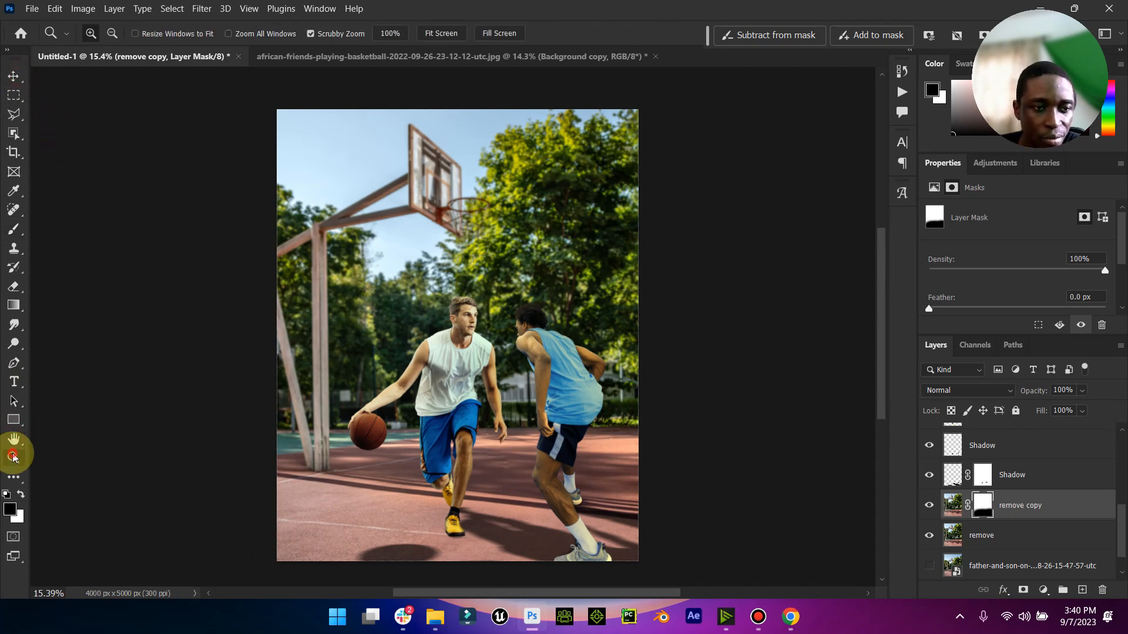
{"action": "mouse_move", "coordinate": [535, 441]}
{"action": "left_mouse_down"}
{"action": "mouse_move", "coordinate": [507, 446]}
{"action": "mouse_move", "coordinate": [525, 440]}
{"action": "left_mouse_up"}
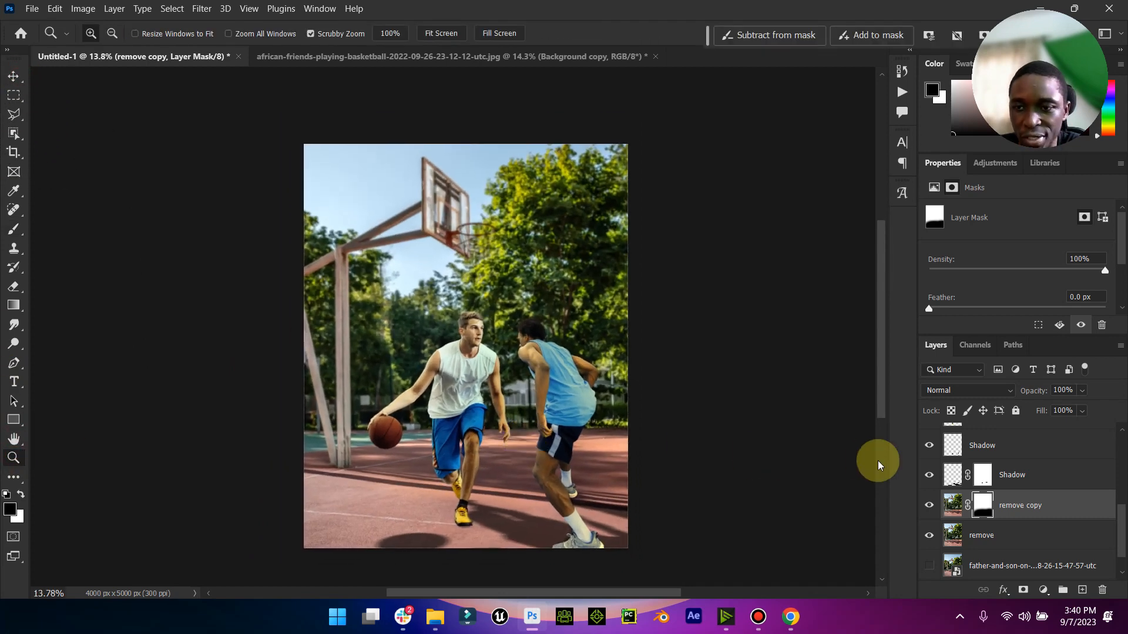
- Soften the cut-out edges of the defender's shoe, sock and lower leg on the Bboy2 layer with the Blur tool at 96% strength
{"action": "scroll", "coordinate": [972, 493], "scroll_direction": "up", "scroll_amount": 5}
{"action": "left_click", "coordinate": [1006, 497]}
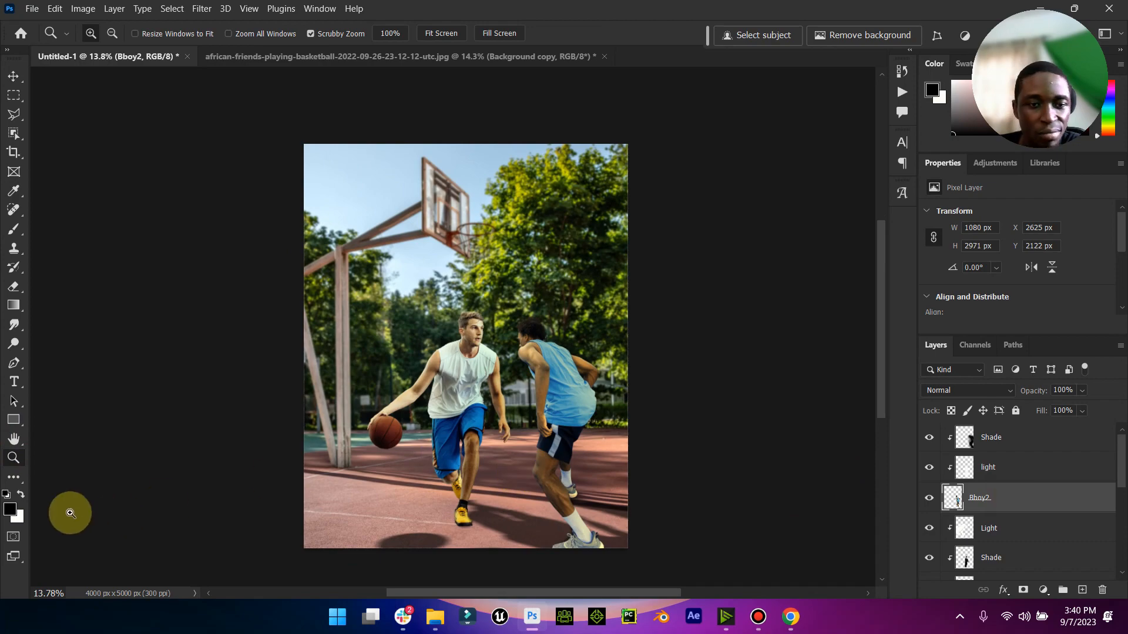
{"action": "left_click_drag", "start_coordinate": [568, 515], "coordinate": [680, 497]}
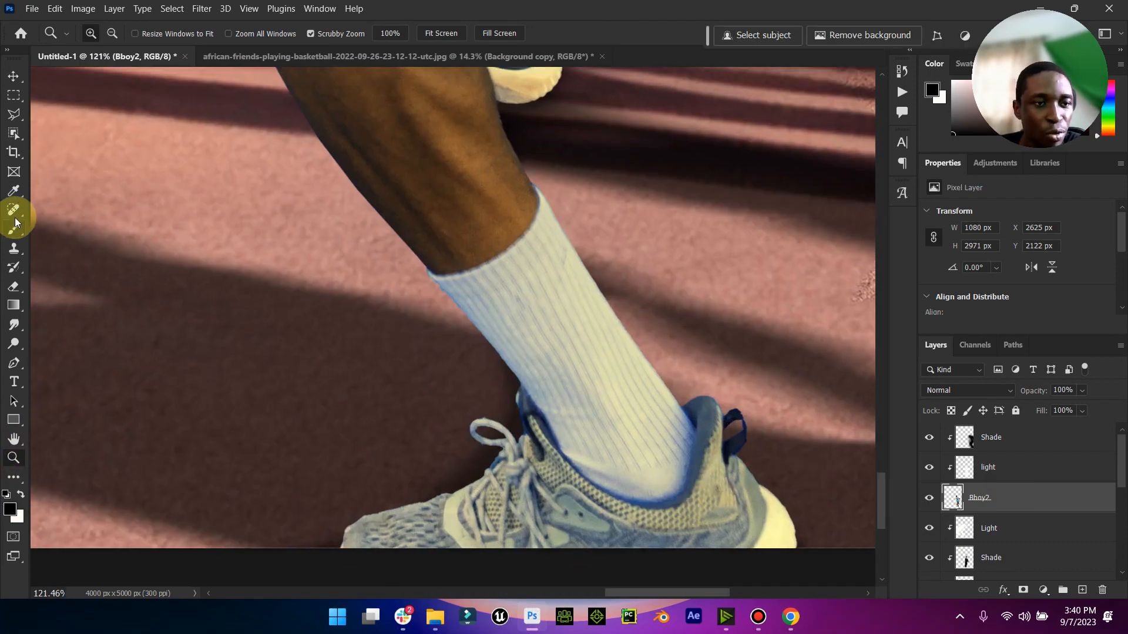
{"action": "left_click", "coordinate": [16, 325]}
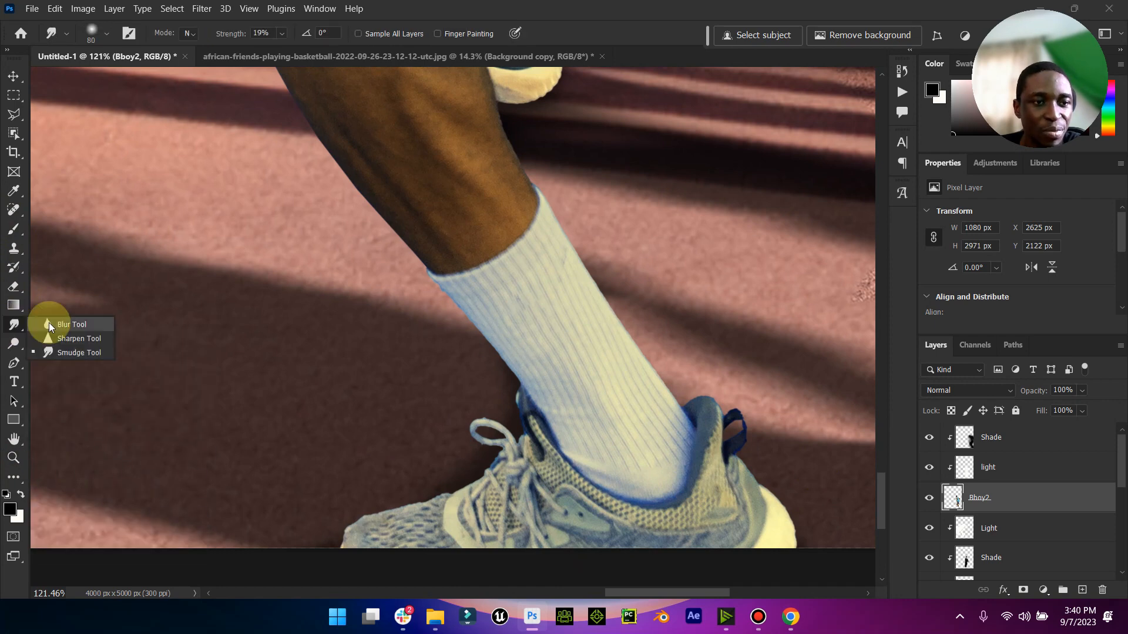
{"action": "left_click", "coordinate": [50, 325]}
{"action": "key", "text": "bracketleft"}
{"action": "key", "text": "bracketleft"}
{"action": "key", "text": "bracketleft"}
{"action": "key", "text": "bracketleft"}
{"action": "key", "text": "bracketleft"}
{"action": "key", "text": "bracketleft"}
{"action": "key", "text": "bracketleft"}
{"action": "key", "text": "bracketleft"}
{"action": "key", "text": "bracketleft"}
{"action": "key", "text": "bracketleft"}
{"action": "key", "text": "bracketleft"}
{"action": "key", "text": "bracketleft"}
{"action": "key", "text": "bracketleft"}
{"action": "key", "text": "bracketleft"}
{"action": "key", "text": "bracketleft"}
{"action": "key", "text": "bracketleft"}
{"action": "key", "text": "bracketleft"}
{"action": "key", "text": "bracketleft"}
{"action": "key", "text": "bracketleft"}
{"action": "key", "text": "bracketleft"}
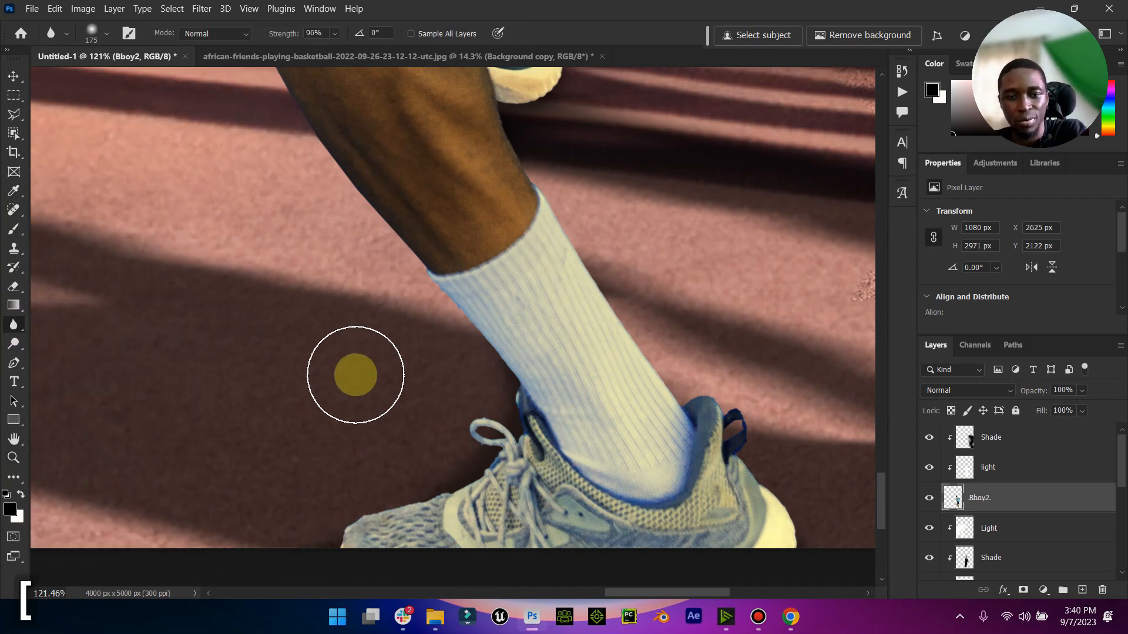
{"action": "mouse_move", "coordinate": [349, 524]}
{"action": "left_mouse_down"}
{"action": "mouse_move", "coordinate": [495, 464]}
{"action": "mouse_move", "coordinate": [506, 455]}
{"action": "mouse_move", "coordinate": [487, 424]}
{"action": "mouse_move", "coordinate": [469, 447]}
{"action": "mouse_move", "coordinate": [529, 444]}
{"action": "mouse_move", "coordinate": [517, 383]}
{"action": "mouse_move", "coordinate": [472, 301]}
{"action": "mouse_move", "coordinate": [486, 345]}
{"action": "mouse_move", "coordinate": [417, 265]}
{"action": "left_mouse_up"}
{"action": "scroll", "coordinate": [514, 353], "scroll_direction": "up", "scroll_amount": 6}
{"action": "mouse_move", "coordinate": [456, 437]}
{"action": "left_mouse_down"}
{"action": "mouse_move", "coordinate": [337, 311]}
{"action": "mouse_move", "coordinate": [380, 379]}
{"action": "mouse_move", "coordinate": [258, 218]}
{"action": "mouse_move", "coordinate": [284, 262]}
{"action": "mouse_move", "coordinate": [251, 140]}
{"action": "mouse_move", "coordinate": [229, 155]}
{"action": "mouse_move", "coordinate": [291, 243]}
{"action": "left_mouse_up"}
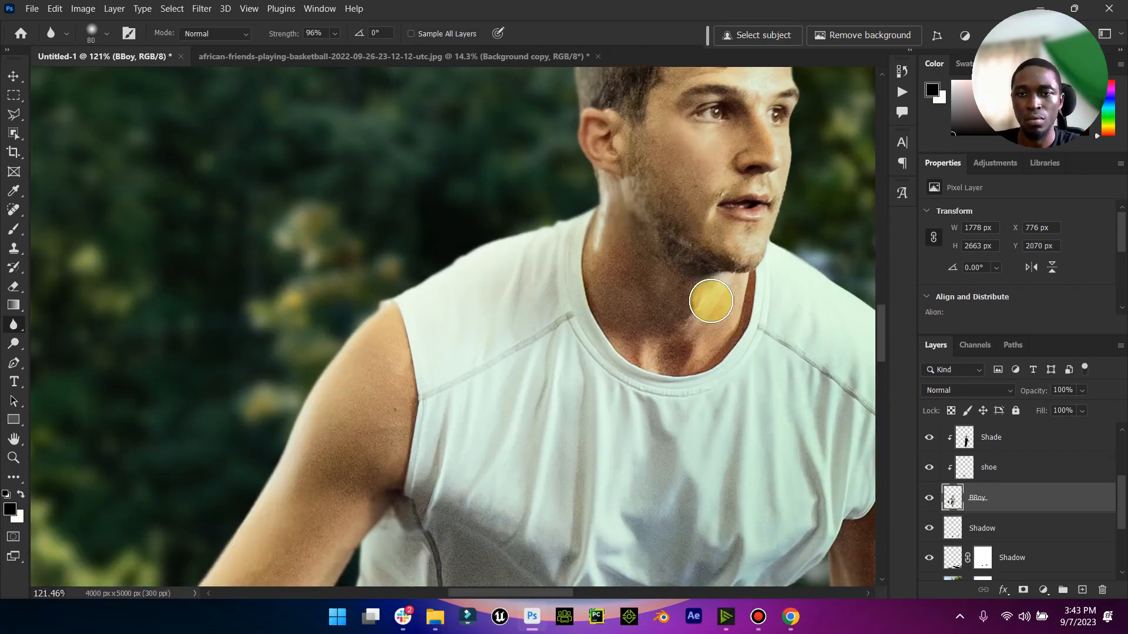
{"action": "left_click_drag", "start_coordinate": [707, 294], "coordinate": [605, 206]}
- Soften the edges of the ball handler's shirt, arm and shorts on the BBoy layer with the Blur tool, and review the whole composite
{"action": "scroll", "coordinate": [351, 258], "scroll_direction": "down", "scroll_amount": 7}
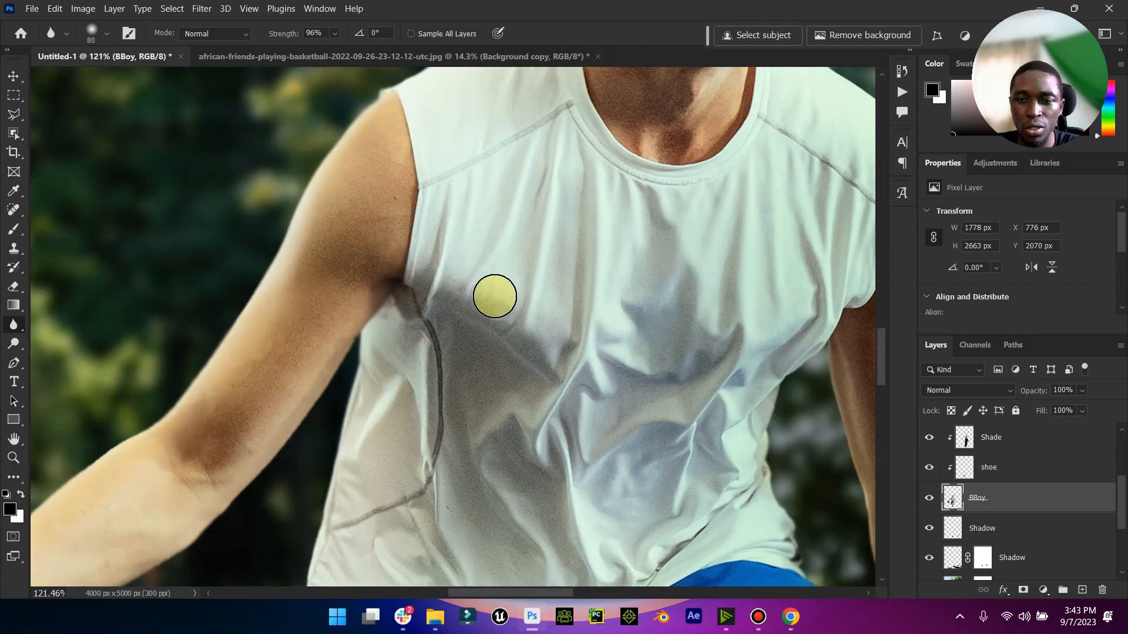
{"action": "mouse_move", "coordinate": [825, 348]}
{"action": "left_mouse_down"}
{"action": "mouse_move", "coordinate": [826, 473]}
{"action": "mouse_move", "coordinate": [742, 471]}
{"action": "left_mouse_up"}
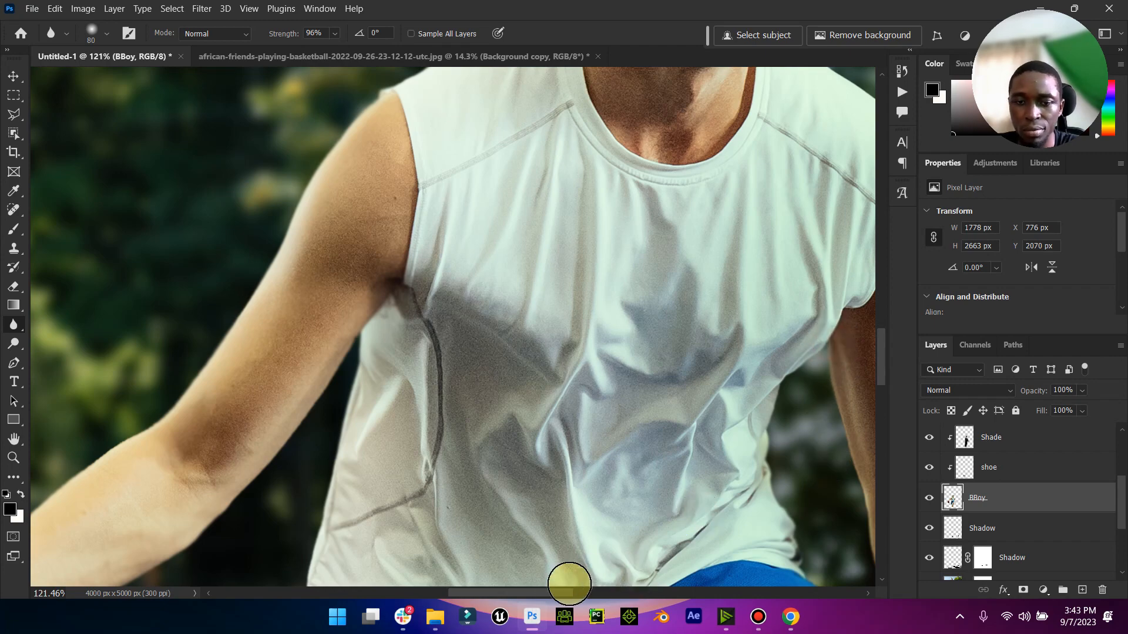
{"action": "left_click_drag", "start_coordinate": [558, 591], "coordinate": [614, 592]}
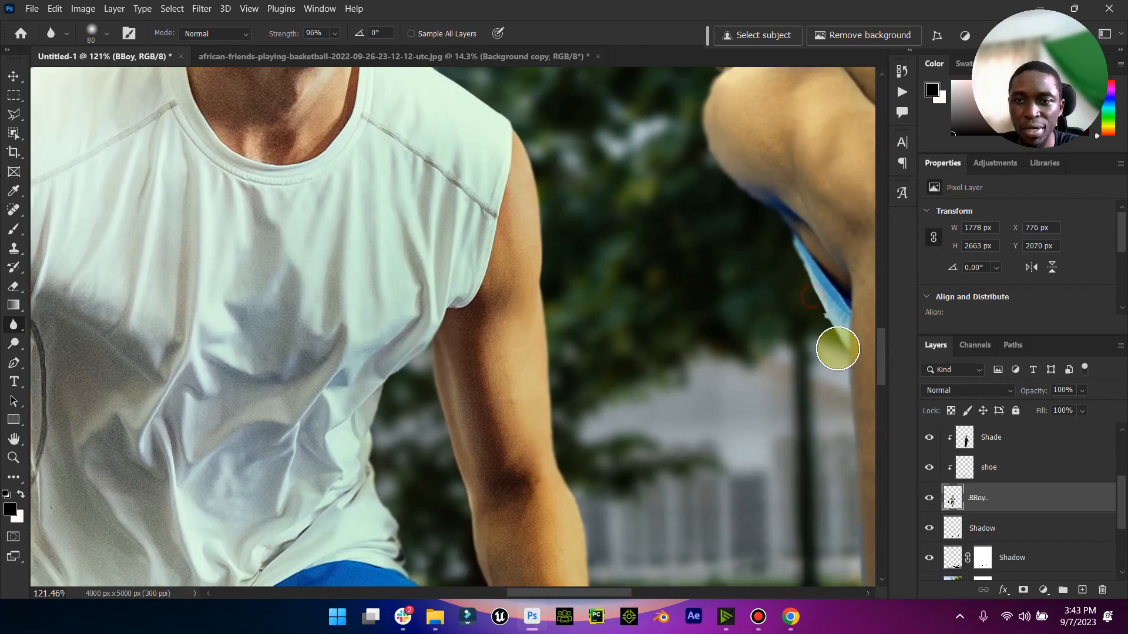
{"action": "left_click_drag", "start_coordinate": [530, 394], "coordinate": [530, 394]}
{"action": "scroll", "coordinate": [513, 408], "scroll_direction": "down", "scroll_amount": 2}
{"action": "scroll", "coordinate": [479, 389], "scroll_direction": "down", "scroll_amount": 4}
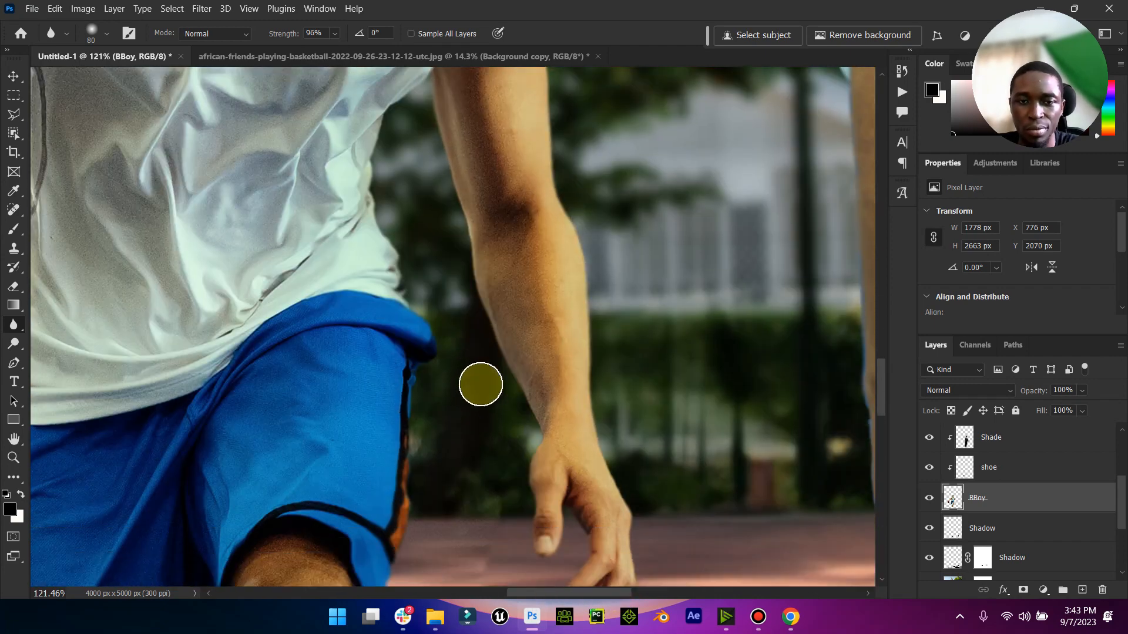
{"action": "left_click_drag", "start_coordinate": [429, 334], "coordinate": [426, 537]}
{"action": "scroll", "coordinate": [425, 536], "scroll_direction": "down", "scroll_amount": 10}
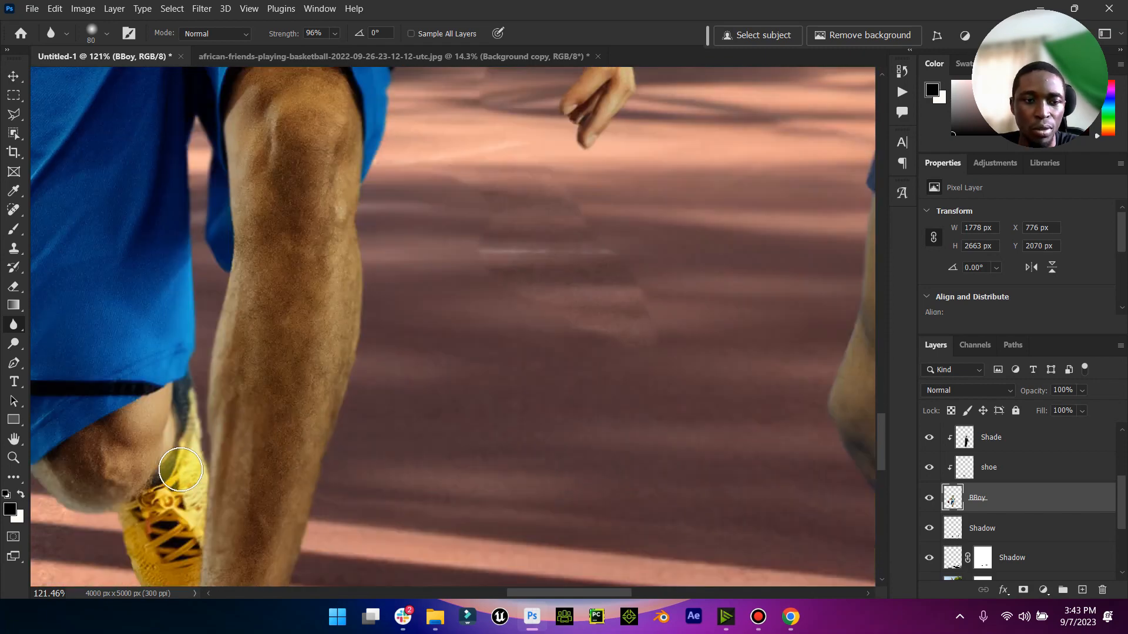
{"action": "double_click", "coordinate": [13, 439]}
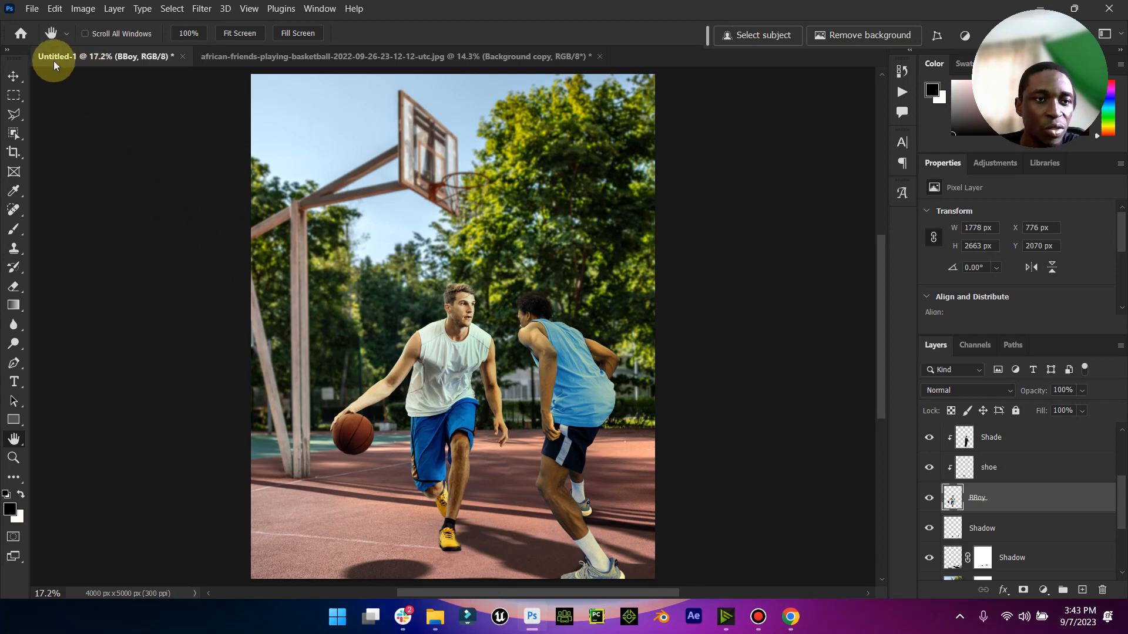
- Toggle the masked Shadow layer's visibility to check its effect, and set its fill to 79%
{"action": "left_click", "coordinate": [14, 77]}
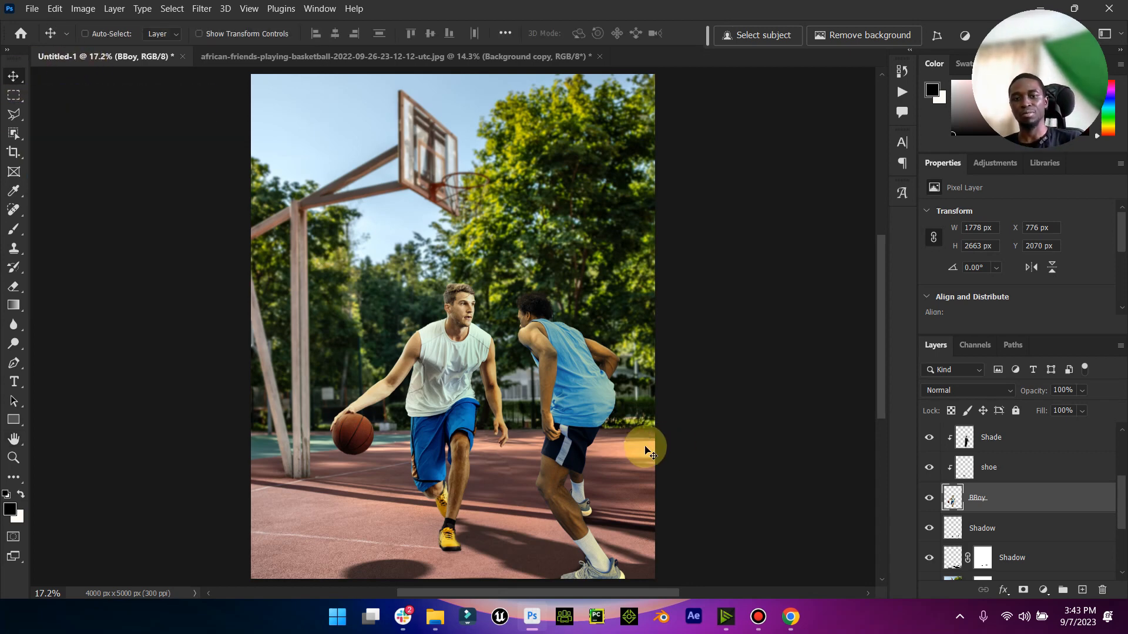
{"action": "scroll", "coordinate": [940, 487], "scroll_direction": "down", "scroll_amount": 4}
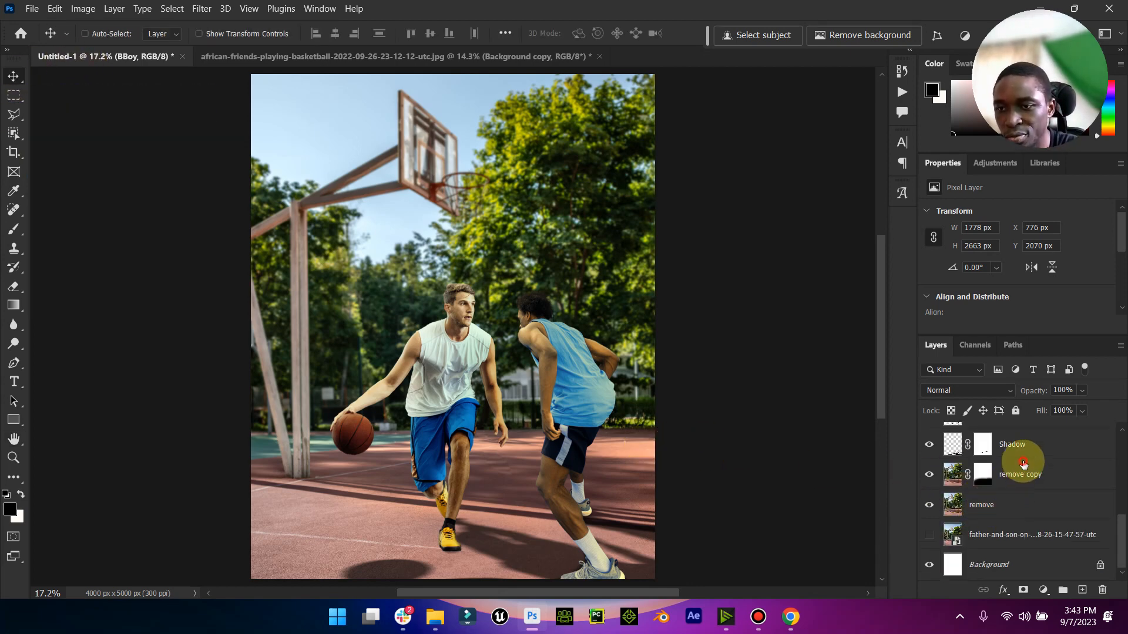
{"action": "left_click", "coordinate": [947, 457]}
{"action": "left_click", "coordinate": [929, 447]}
{"action": "left_click", "coordinate": [929, 446]}
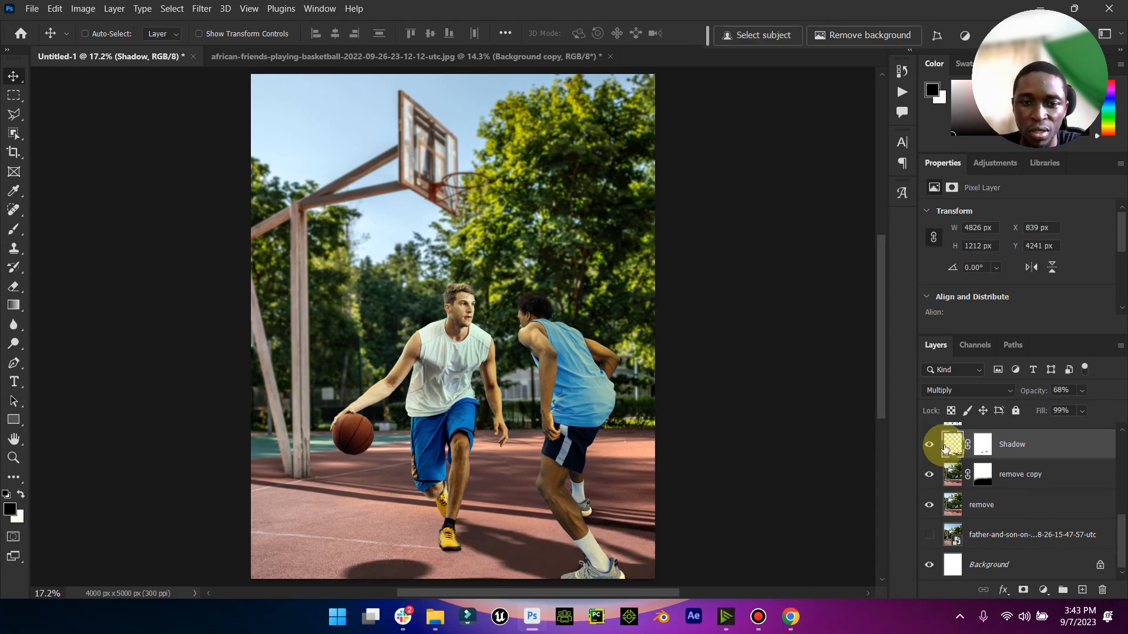
{"action": "left_click", "coordinate": [1070, 423]}
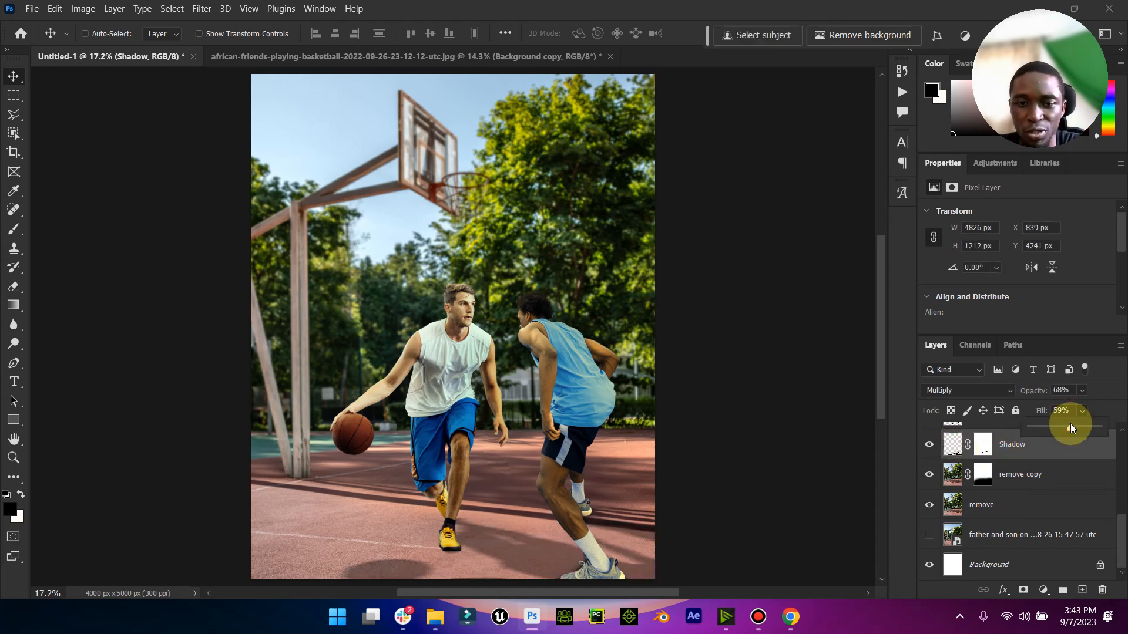
{"action": "left_click_drag", "start_coordinate": [1078, 427], "coordinate": [1084, 427]}
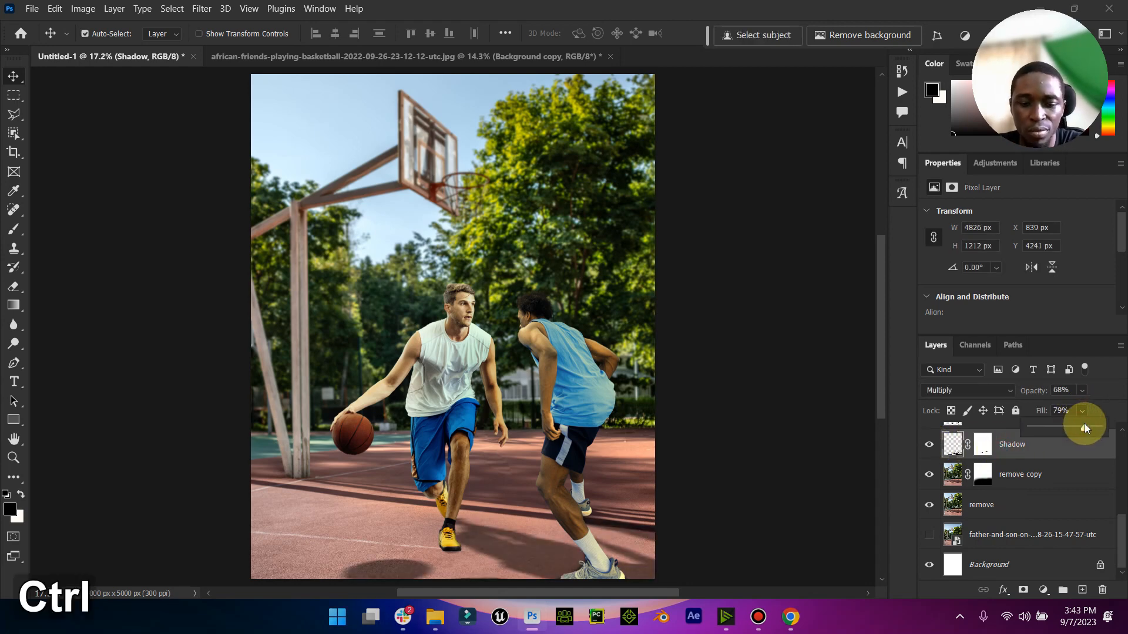
- Duplicate the masked Shadow layer, set the copy to 59% opacity and 26% fill, and review the whole composite
{"action": "key", "text": "ctrl+j"}
{"action": "left_click", "coordinate": [1081, 411]}
{"action": "left_click", "coordinate": [1059, 428]}
{"action": "left_click", "coordinate": [1083, 391]}
{"action": "left_click_drag", "start_coordinate": [1084, 392], "coordinate": [1066, 408]}
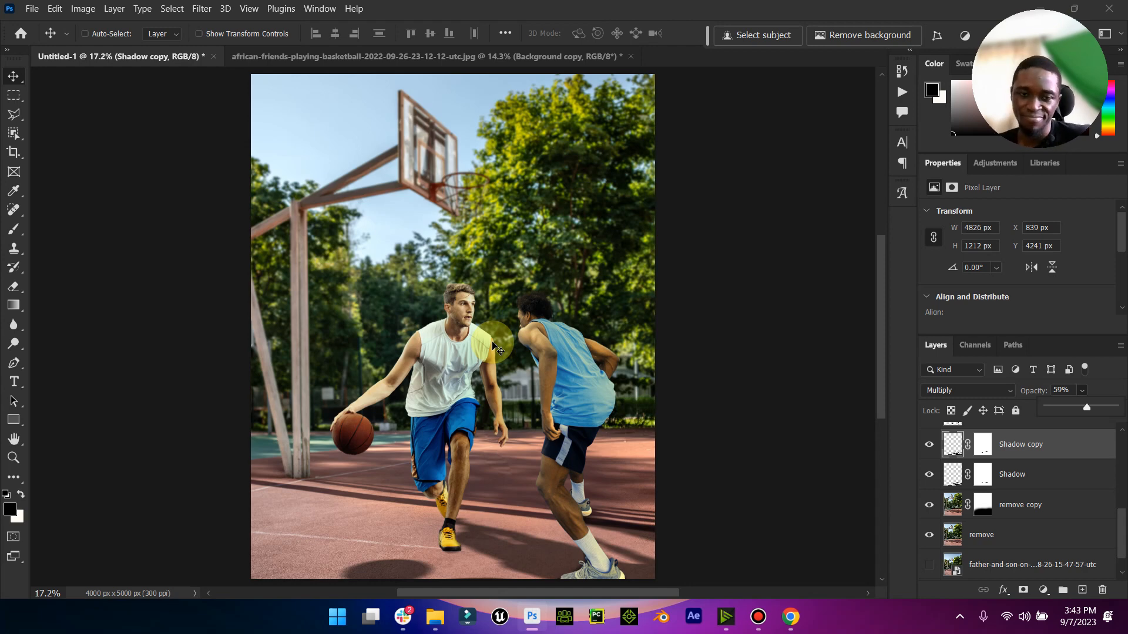
{"action": "left_click", "coordinate": [20, 441]}
{"action": "left_click", "coordinate": [13, 458]}
{"action": "left_click_drag", "start_coordinate": [401, 426], "coordinate": [379, 432]}
{"action": "left_click", "coordinate": [13, 76]}
- Try a Color Lookup adjustment layer above the topmost Shade layer, and undo it
{"action": "left_click_drag", "start_coordinate": [1121, 517], "coordinate": [1049, 456]}
{"action": "left_click", "coordinate": [1051, 438]}
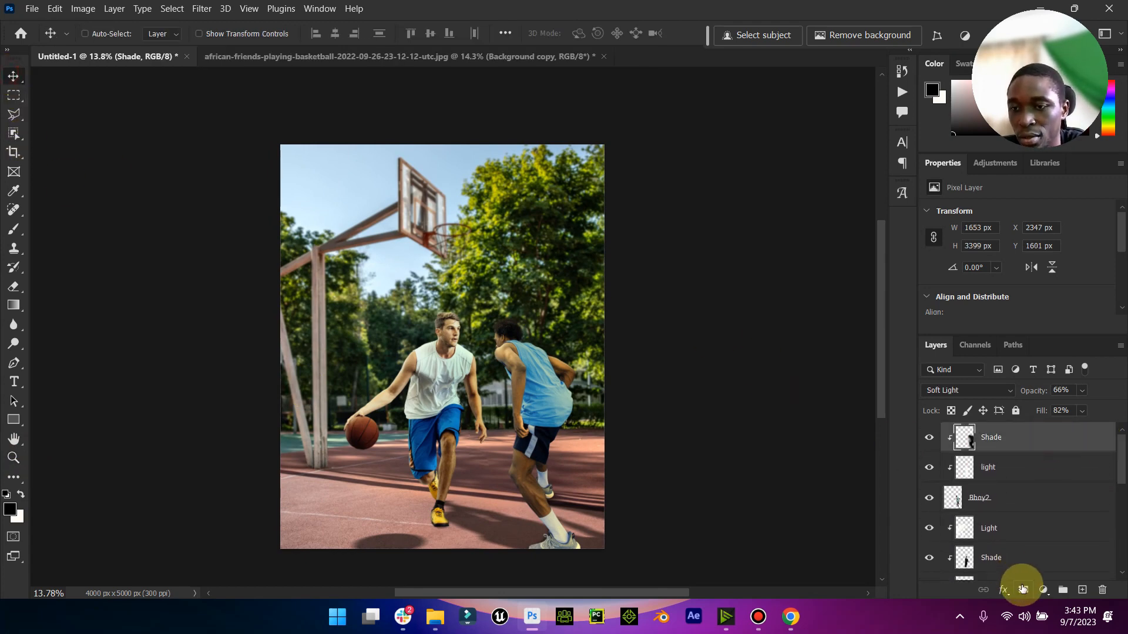
{"action": "left_click", "coordinate": [1043, 591]}
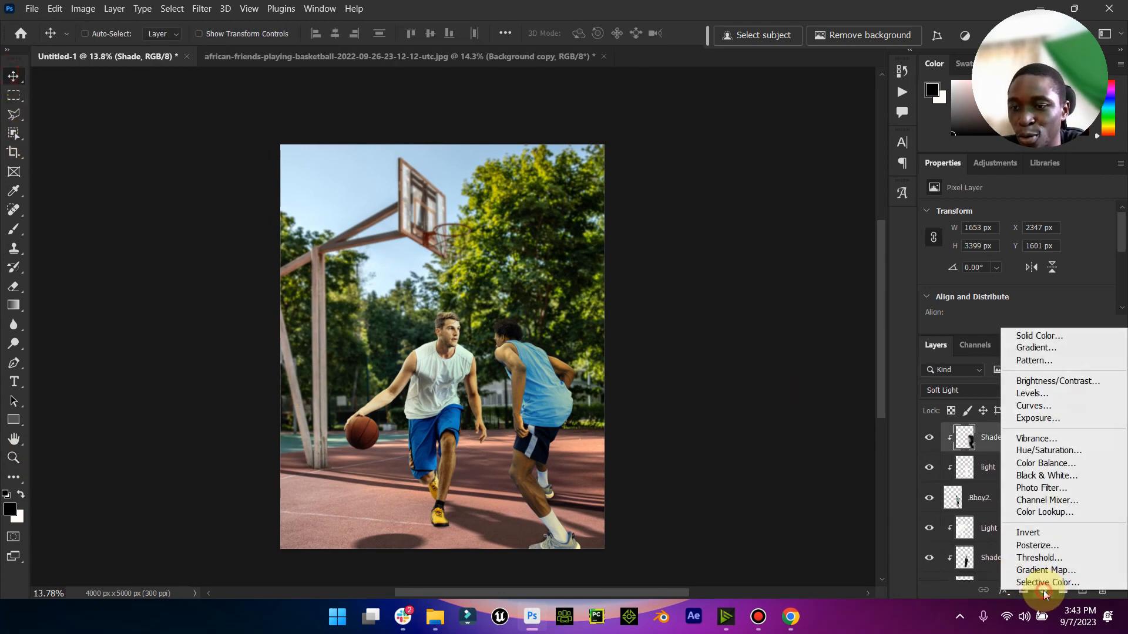
{"action": "left_click", "coordinate": [1061, 514]}
{"action": "left_click", "coordinate": [1034, 498]}
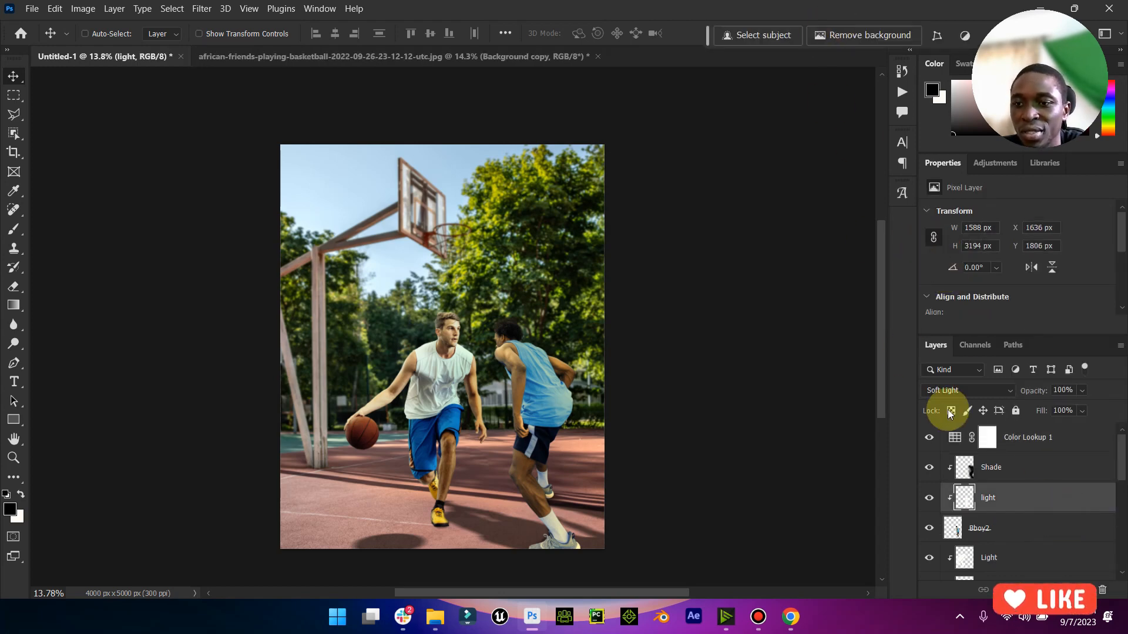
{"action": "key", "text": "ctrl+z"}
{"action": "key", "text": "ctrl+z"}
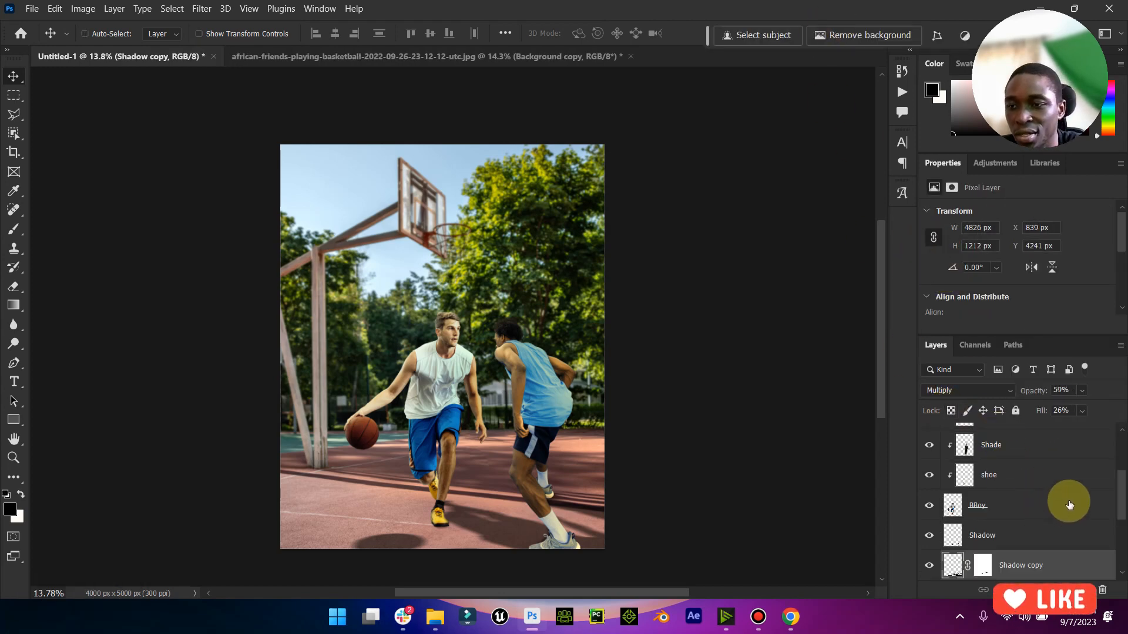
- Add a Color Lookup adjustment layer above the topmost Shade layer and try the Bleach Bypass.look and 3Strip.look LUTs
{"action": "scroll", "coordinate": [1069, 504], "scroll_direction": "down", "scroll_amount": 6}
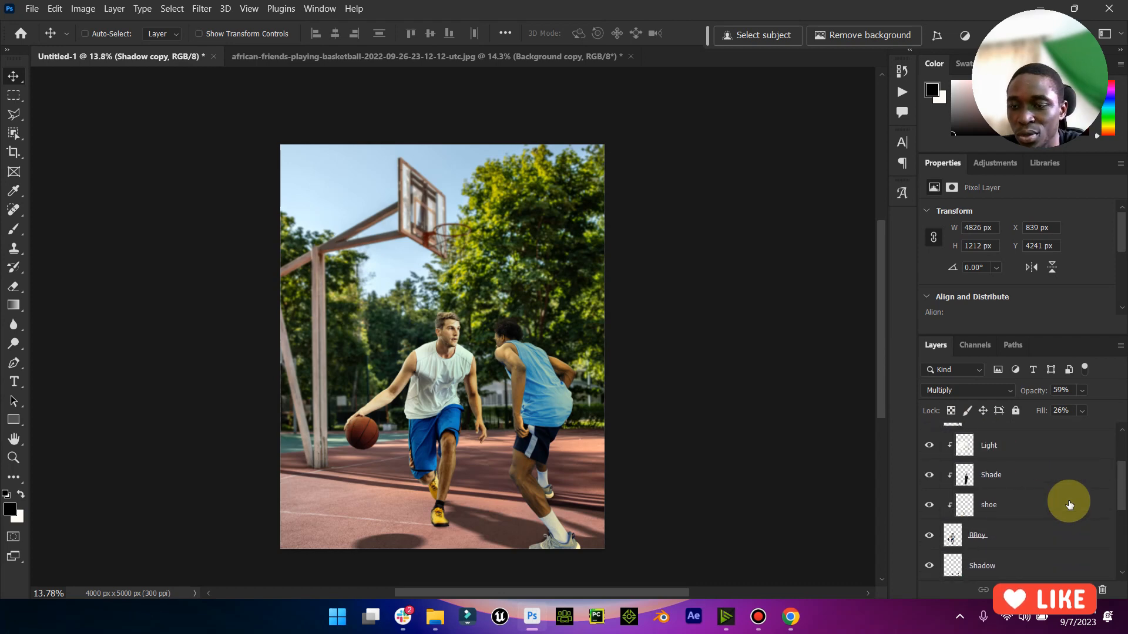
{"action": "scroll", "coordinate": [1069, 504], "scroll_direction": "up", "scroll_amount": 6}
{"action": "left_click", "coordinate": [1037, 437]}
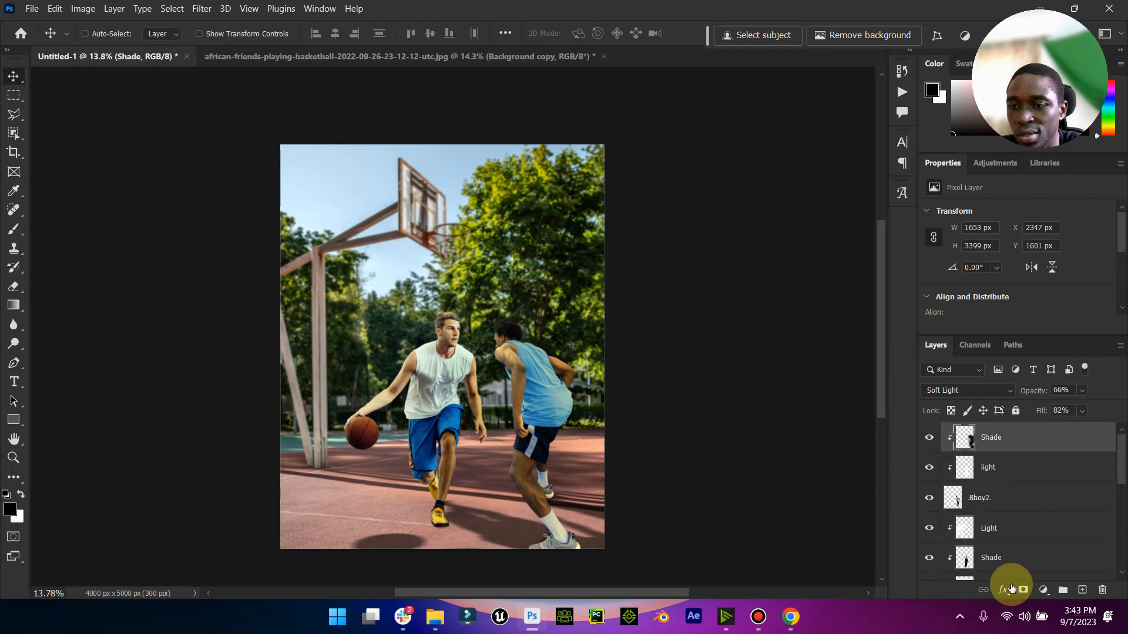
{"action": "left_click", "coordinate": [1044, 591]}
{"action": "left_click", "coordinate": [1058, 514]}
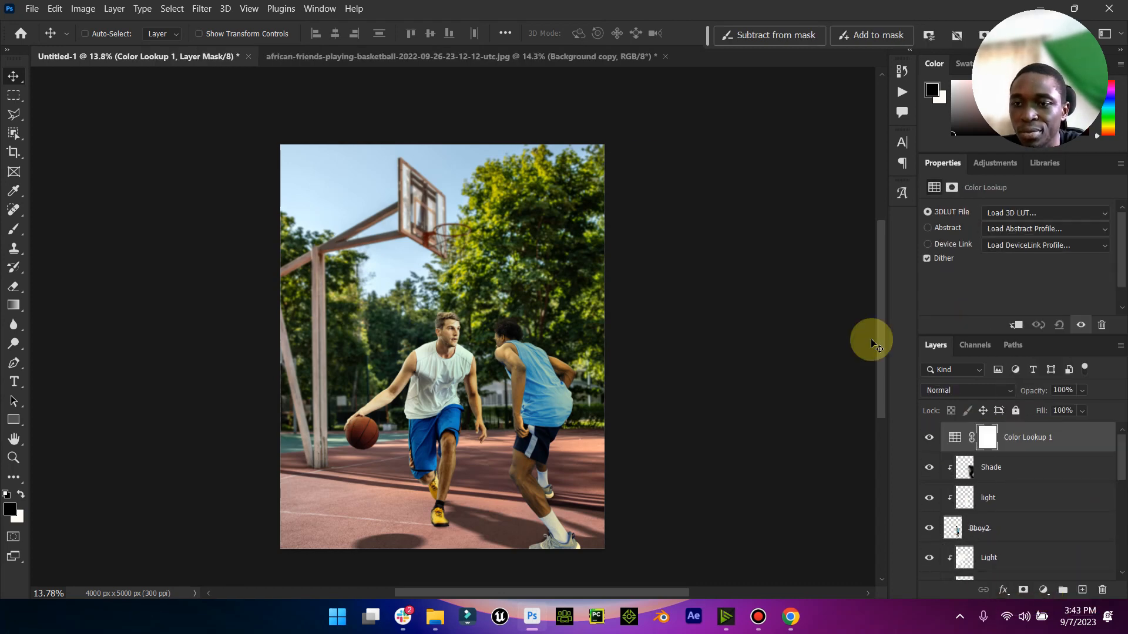
{"action": "left_click", "coordinate": [993, 215]}
{"action": "left_click", "coordinate": [970, 254]}
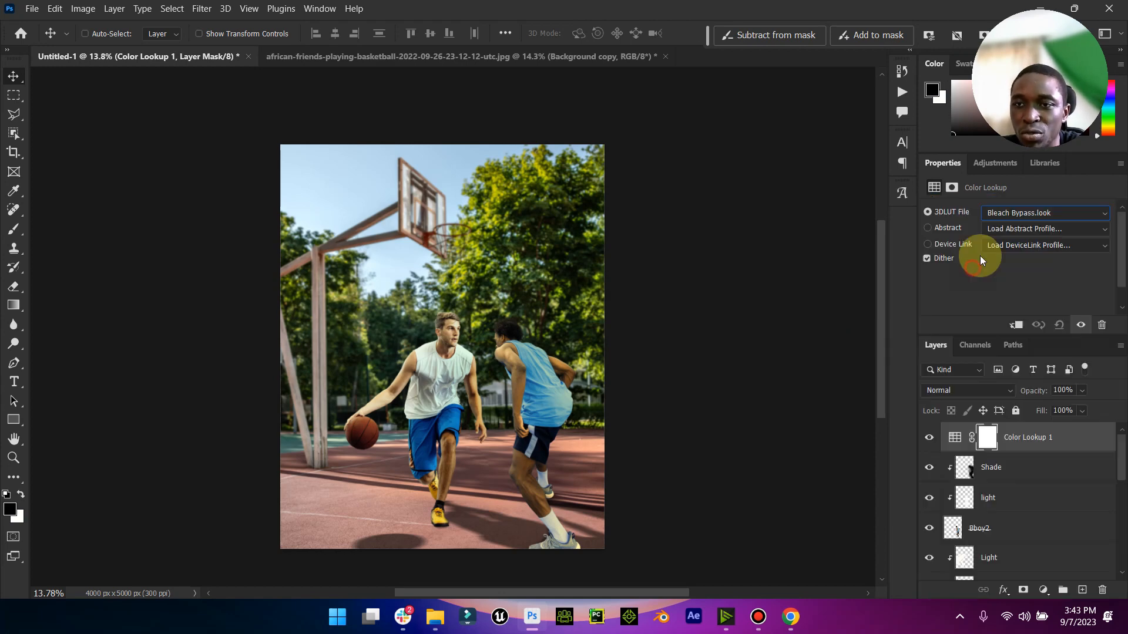
{"action": "left_click", "coordinate": [1006, 216]}
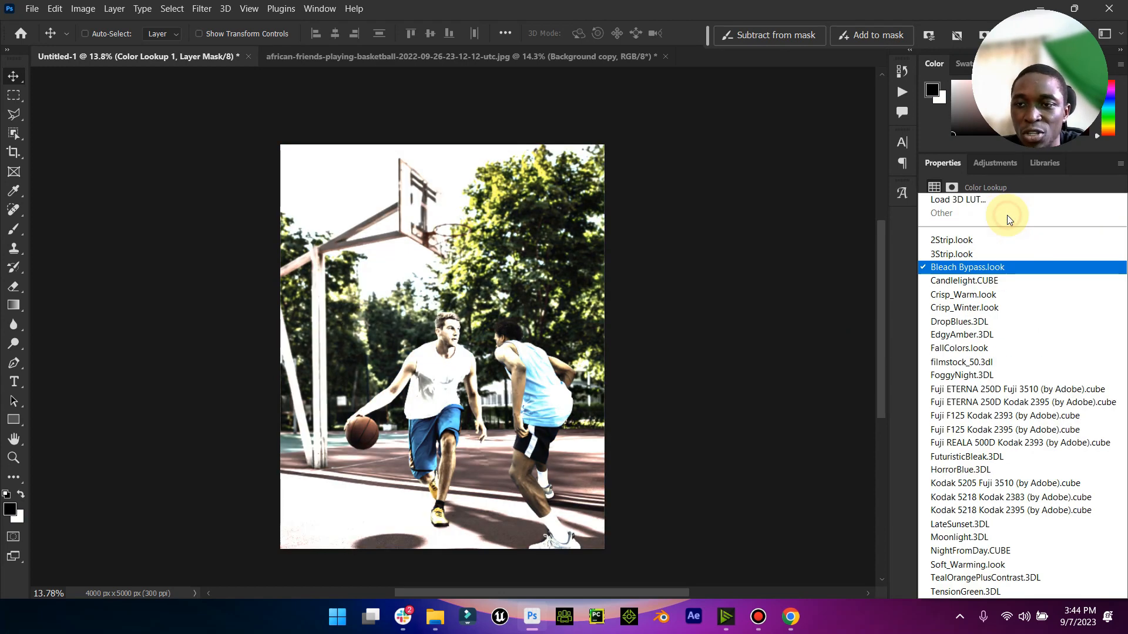
{"action": "left_click", "coordinate": [989, 253]}
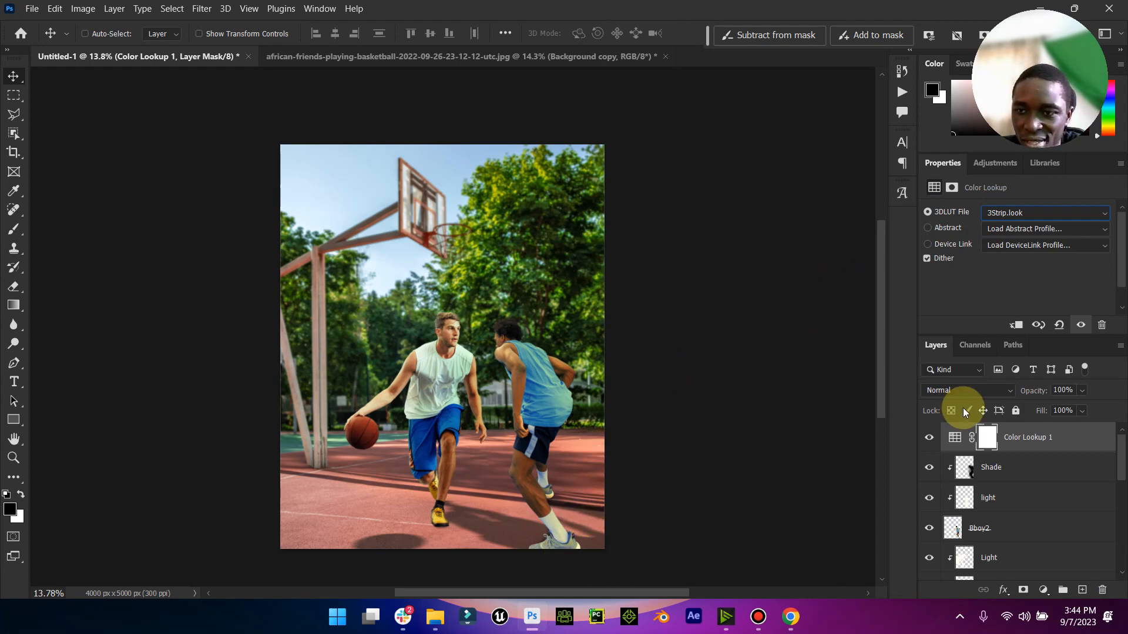
- Delete the Color Lookup 1 adjustment layer above the topmost Shade layer
{"action": "left_click", "coordinate": [1065, 446]}
{"action": "key", "text": "Delete"}
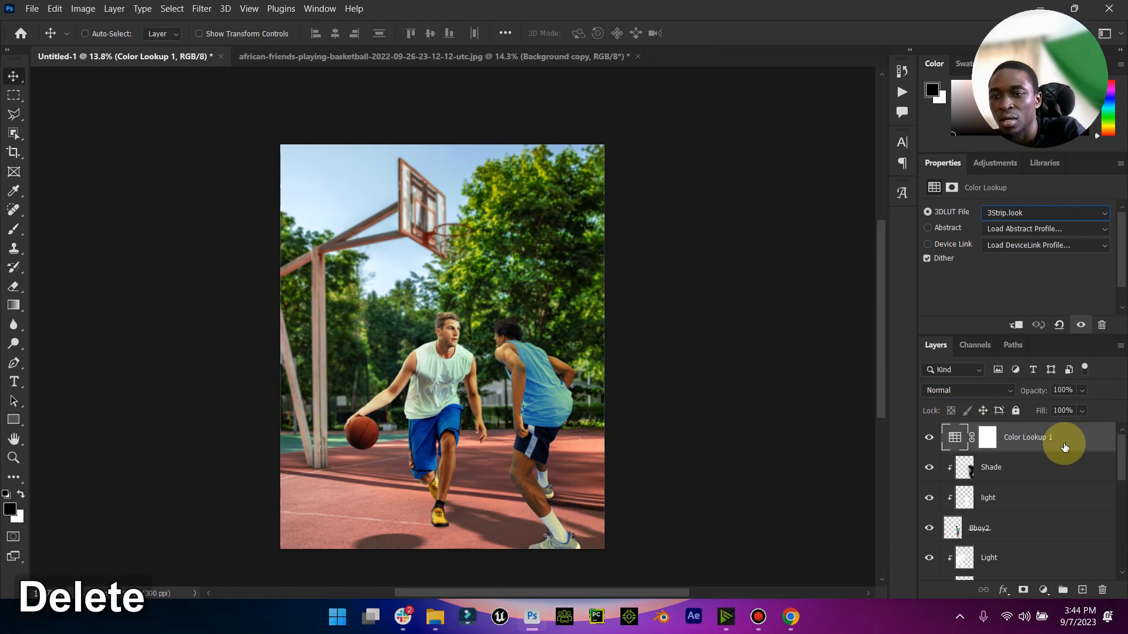
{"action": "right_click", "coordinate": [1069, 432]}
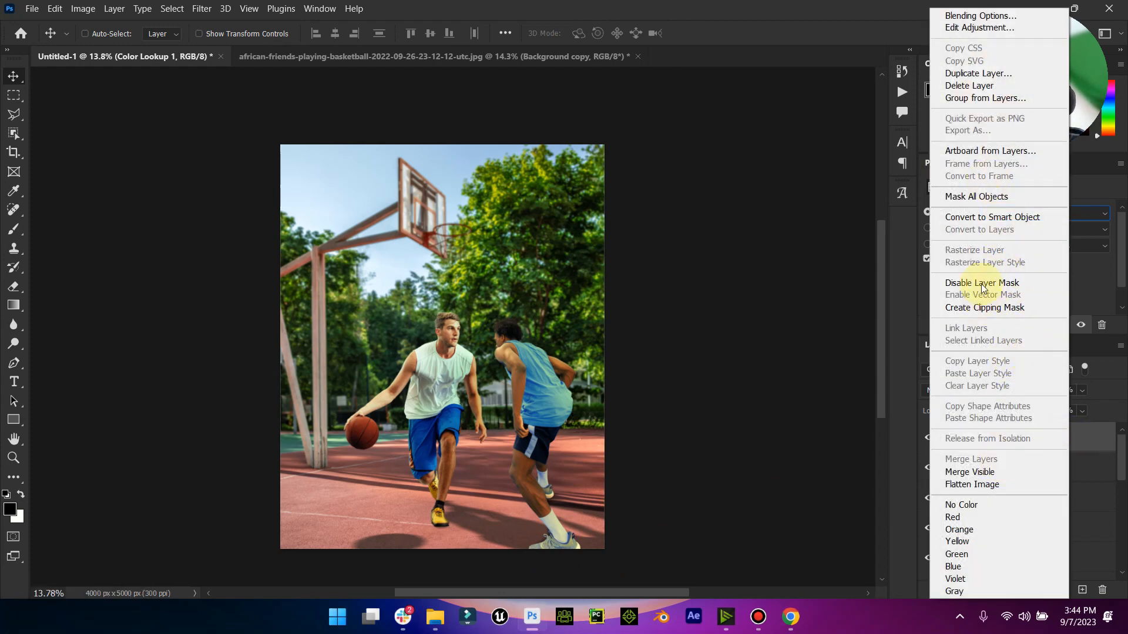
{"action": "left_click", "coordinate": [974, 86]}
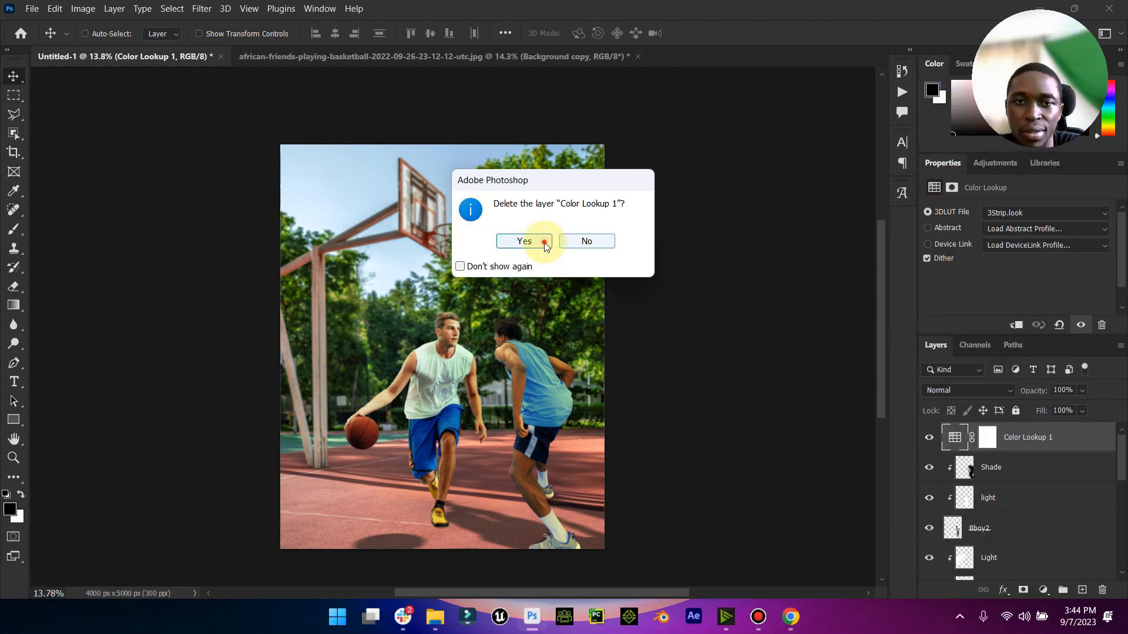
{"action": "left_click", "coordinate": [545, 243]}
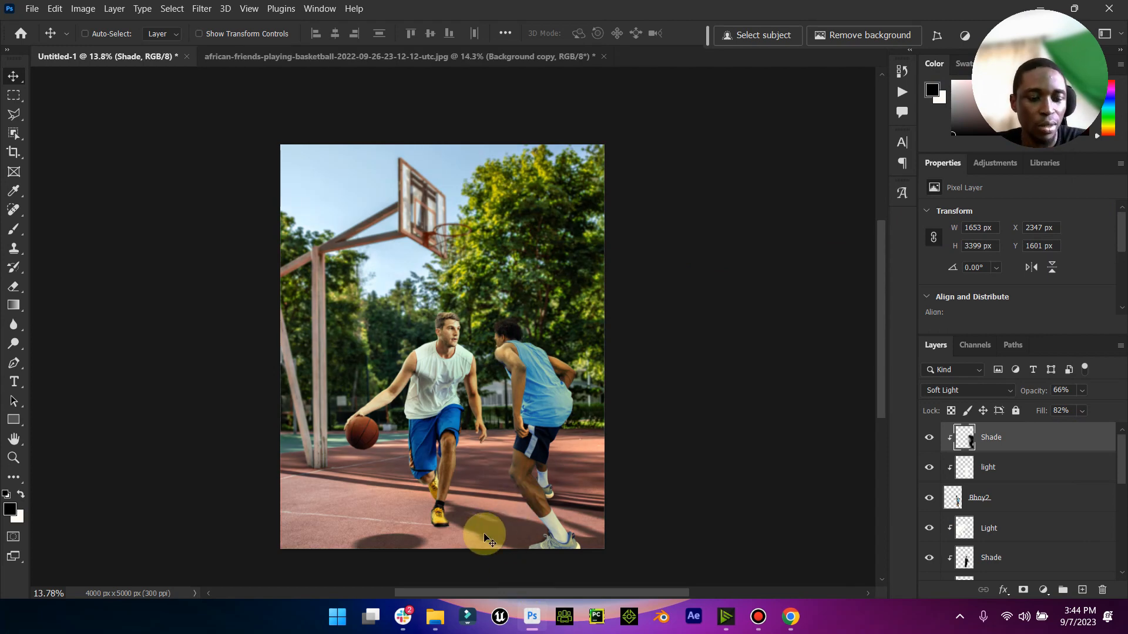
- Save the composite as a Photoshop PSD file named Basketball Practice, with Maximize Compatibility enabled
{"action": "key", "text": "ctrl+s"}
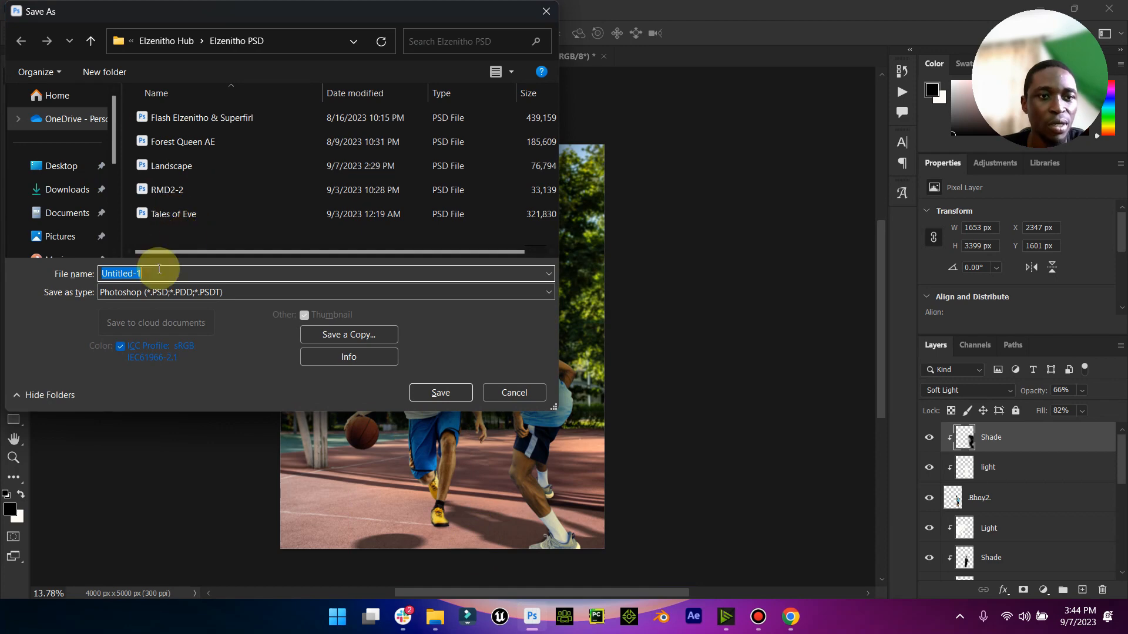
{"action": "key", "text": "Caps_Lock"}
{"action": "type", "text": "Bas"}
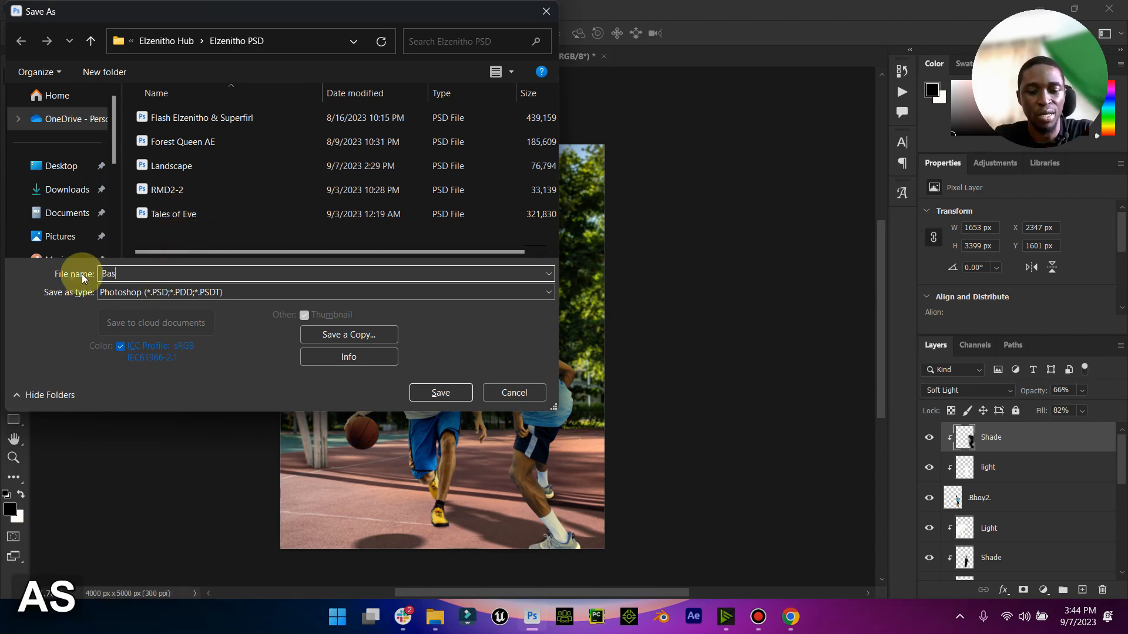
{"action": "type", "text": "ketba"}
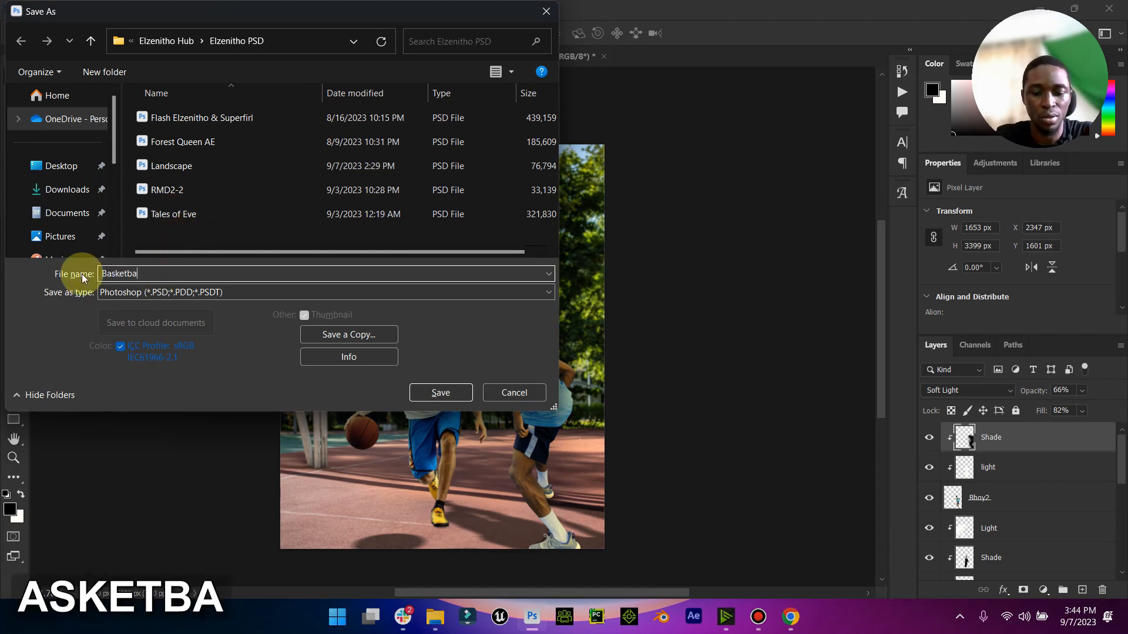
{"action": "type", "text": "l"}
{"action": "key", "text": "BackSpace"}
{"action": "type", "text": "ll"}
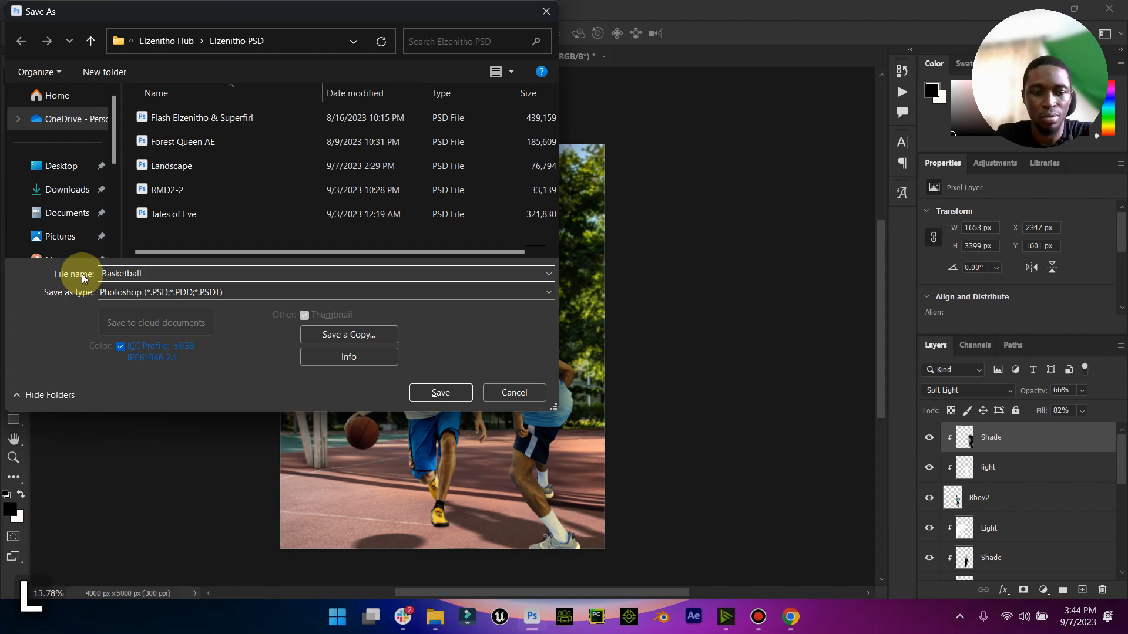
{"action": "key", "text": "Caps_Lock"}
{"action": "type", "text": "P"}
{"action": "key", "text": "Caps_Lock"}
{"action": "type", "text": "ractise"}
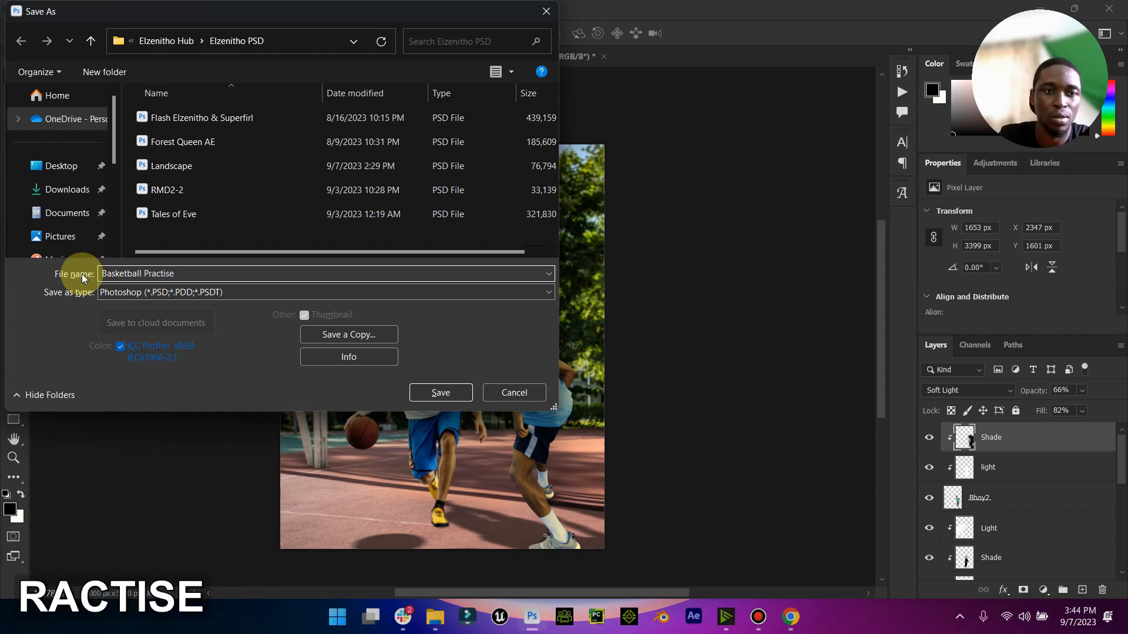
{"action": "key", "text": "BackSpace"}
{"action": "key", "text": "BackSpace"}
{"action": "type", "text": "ce"}
{"action": "key", "text": "BackSpace"}
{"action": "key", "text": "BackSpace"}
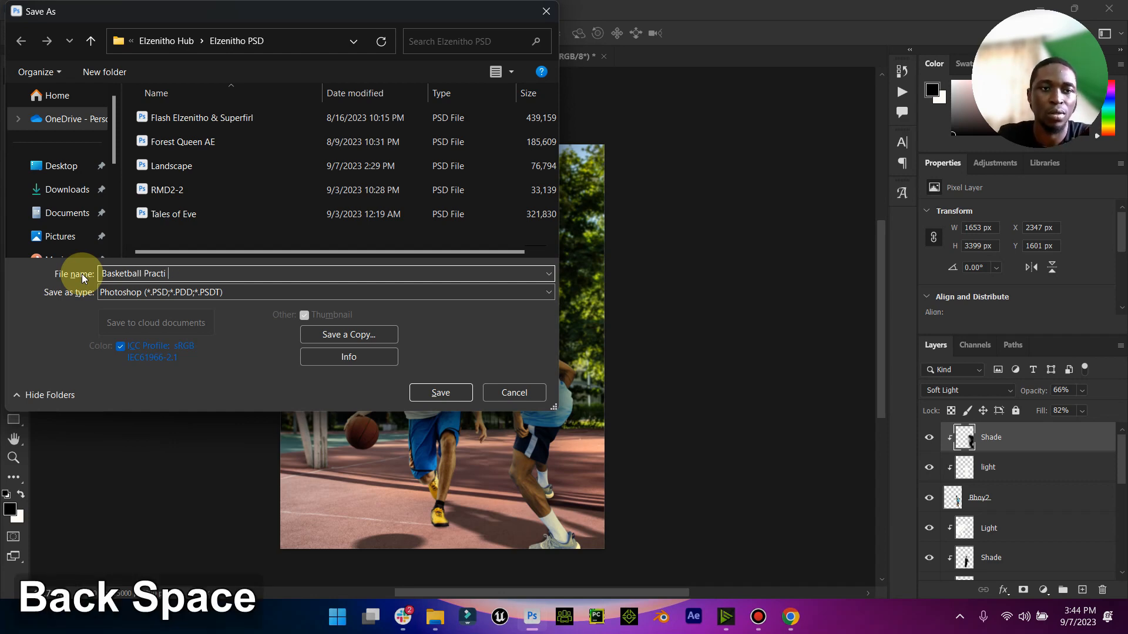
{"action": "type", "text": "ce"}
{"action": "key", "text": "Return"}
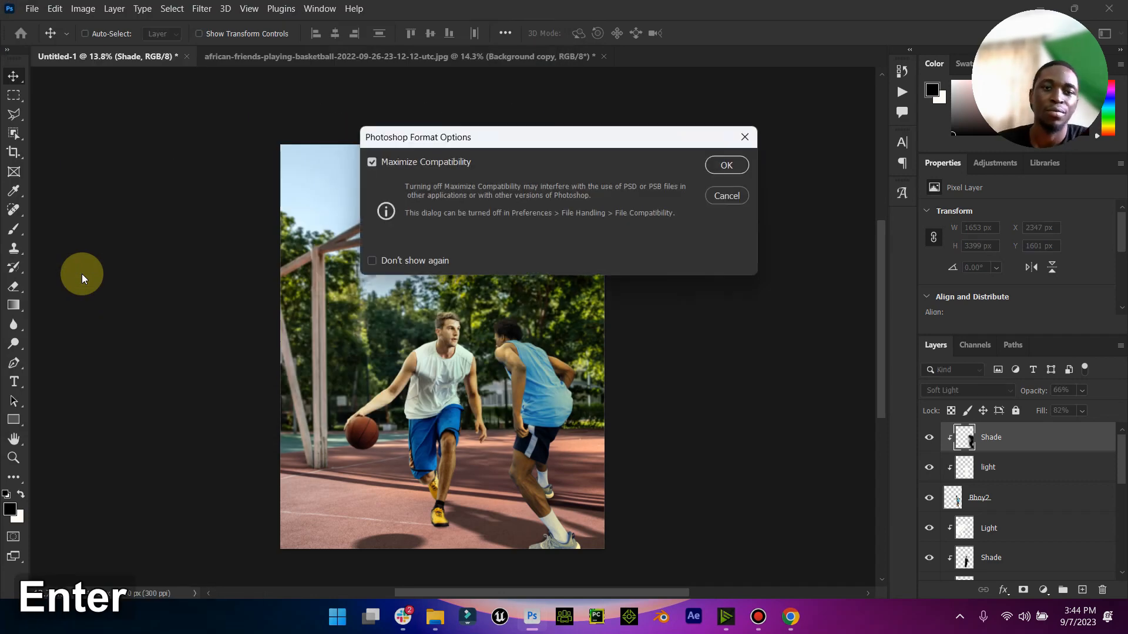
{"action": "left_click", "coordinate": [725, 166]}
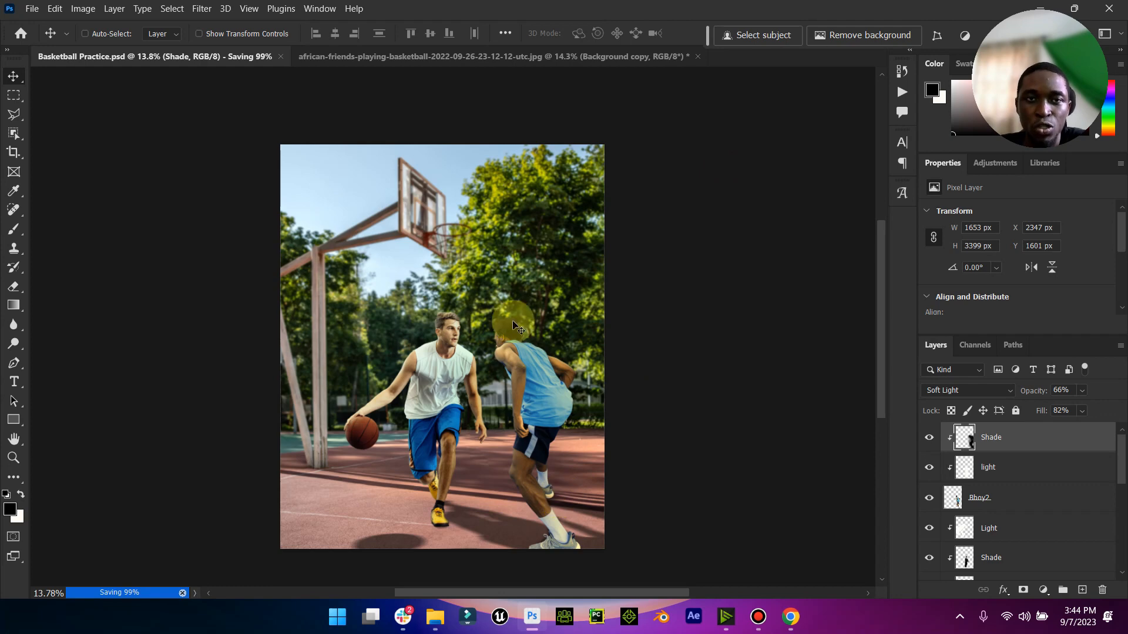
- Switch to File Explorer, open the nested LUTS folder in Downloads > Compressed, and copy all the LUT files
{"action": "key", "text": "shift"}
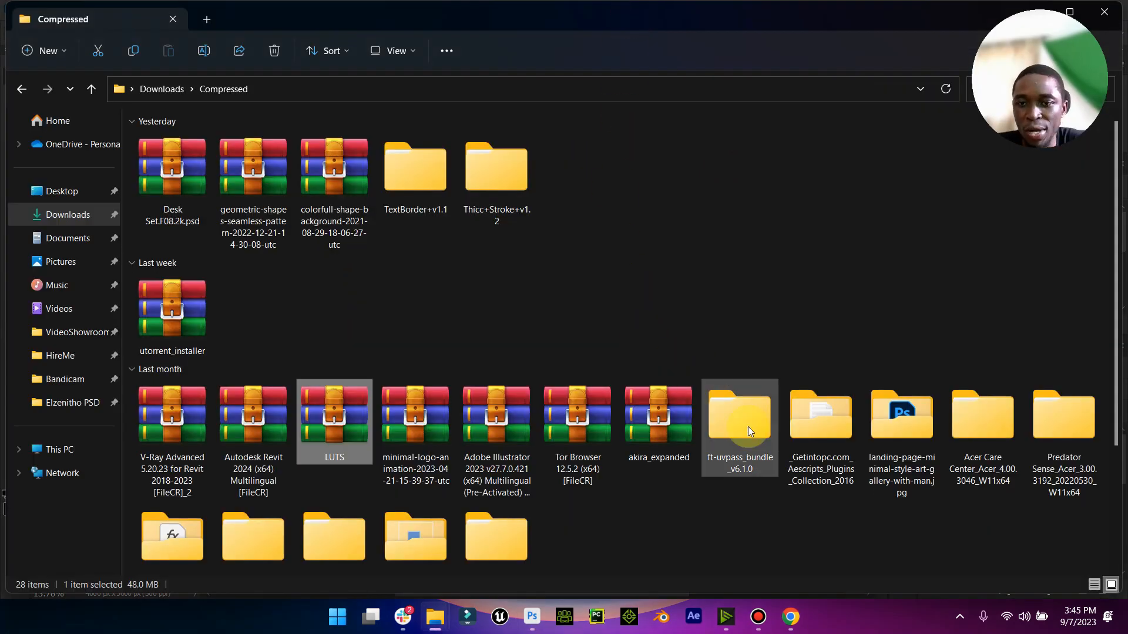
{"action": "scroll", "coordinate": [705, 426], "scroll_direction": "down", "scroll_amount": 3}
{"action": "double_click", "coordinate": [252, 360]}
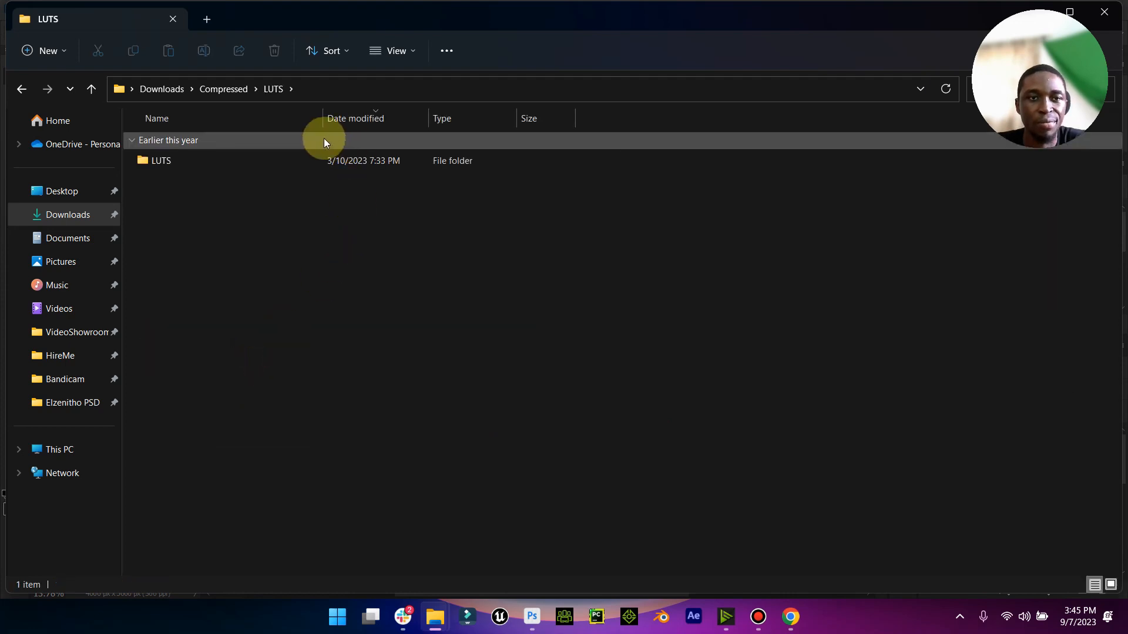
{"action": "double_click", "coordinate": [196, 166]}
{"action": "left_click", "coordinate": [799, 318]}
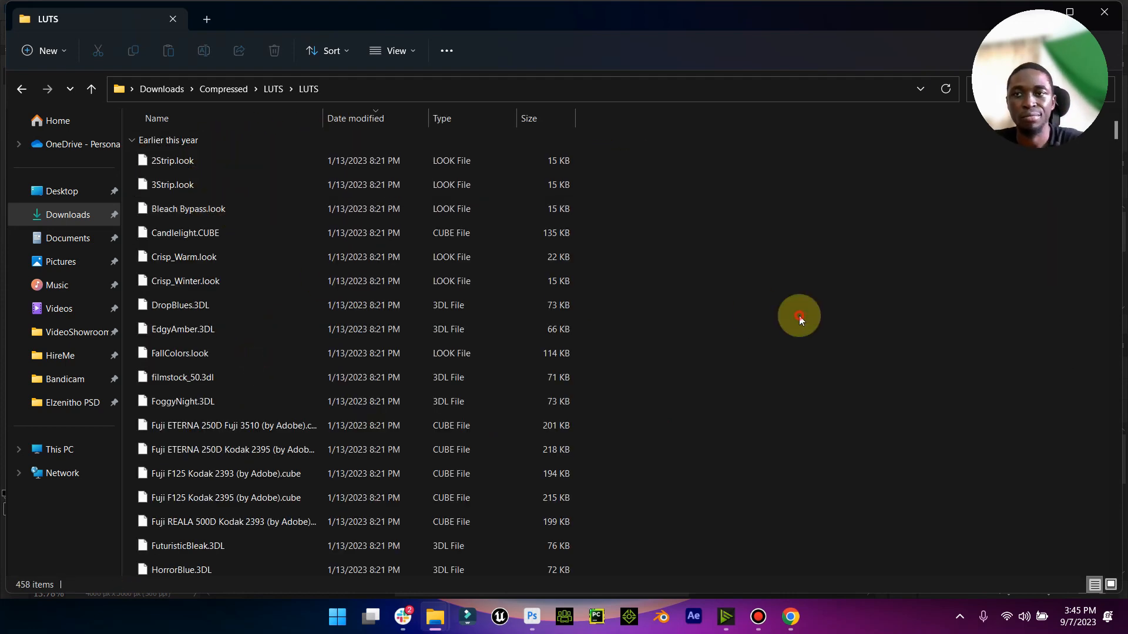
{"action": "key", "text": "ctrl+a"}
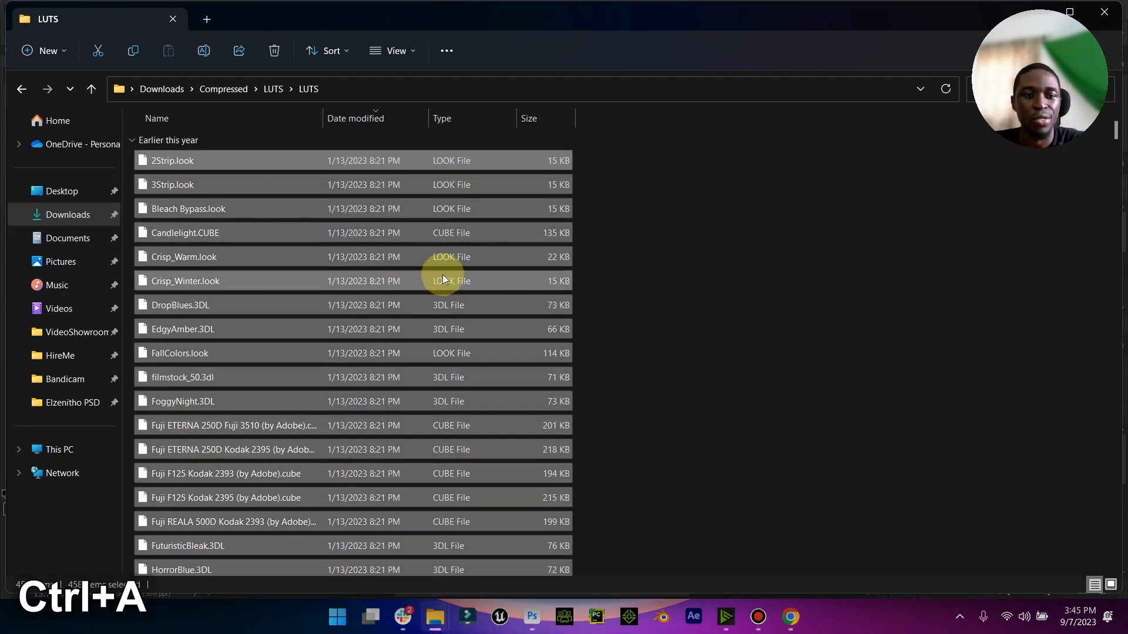
{"action": "right_click", "coordinate": [404, 229]}
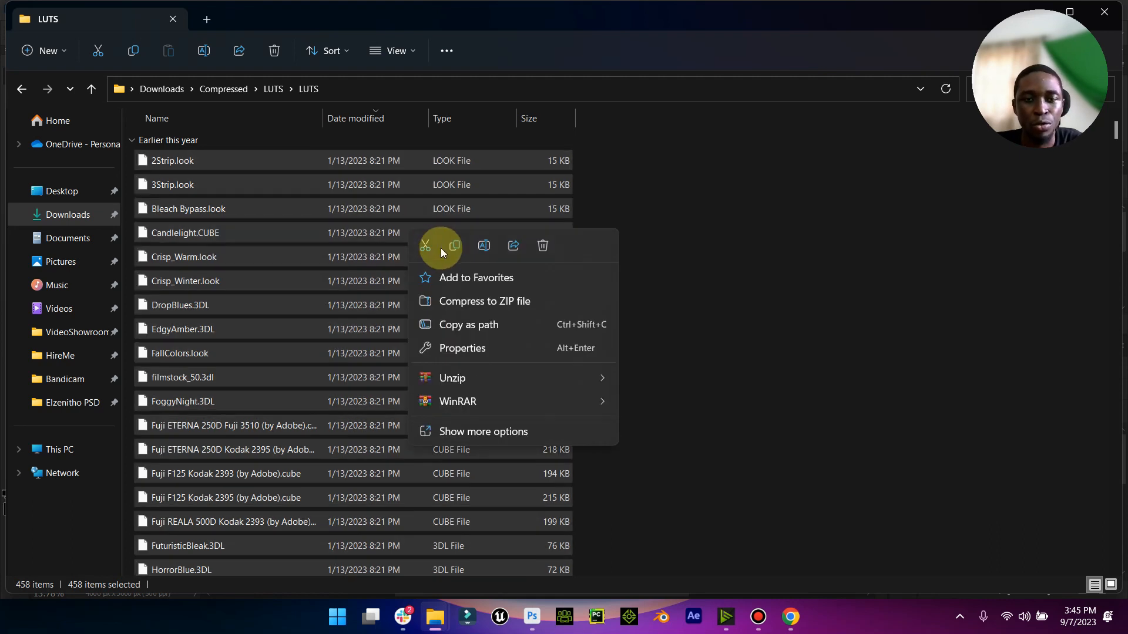
{"action": "left_click", "coordinate": [458, 247]}
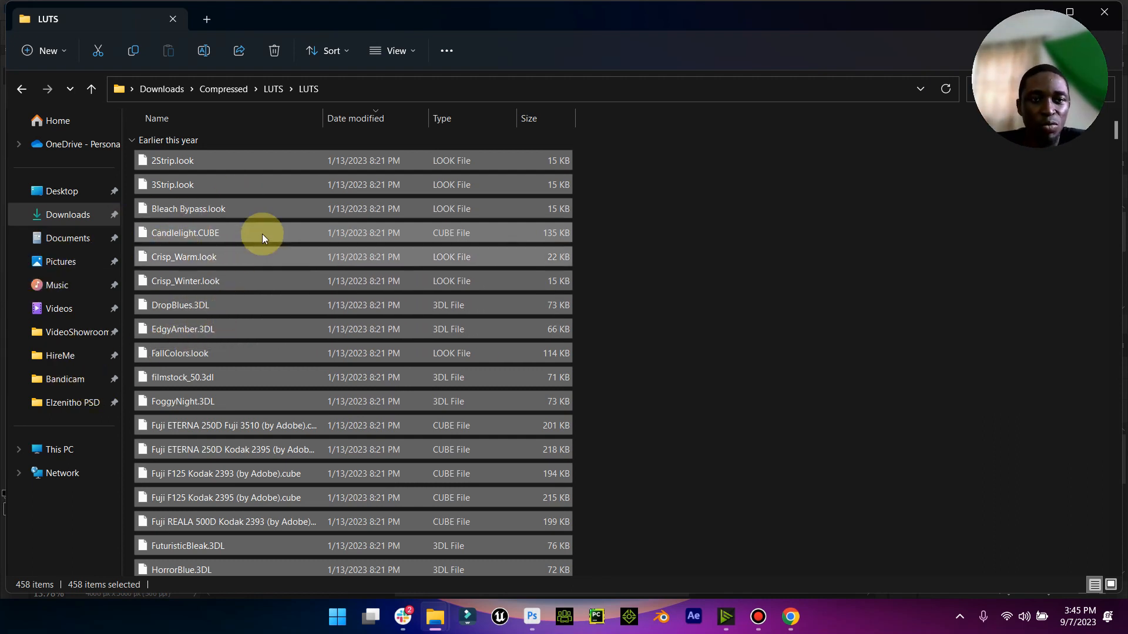
- Open the folder C: > Program Files > Adobe > Adobe Photoshop (Beta) > Presets > 3DLUTs
{"action": "left_click", "coordinate": [50, 451]}
{"action": "double_click", "coordinate": [214, 156]}
{"action": "double_click", "coordinate": [200, 294]}
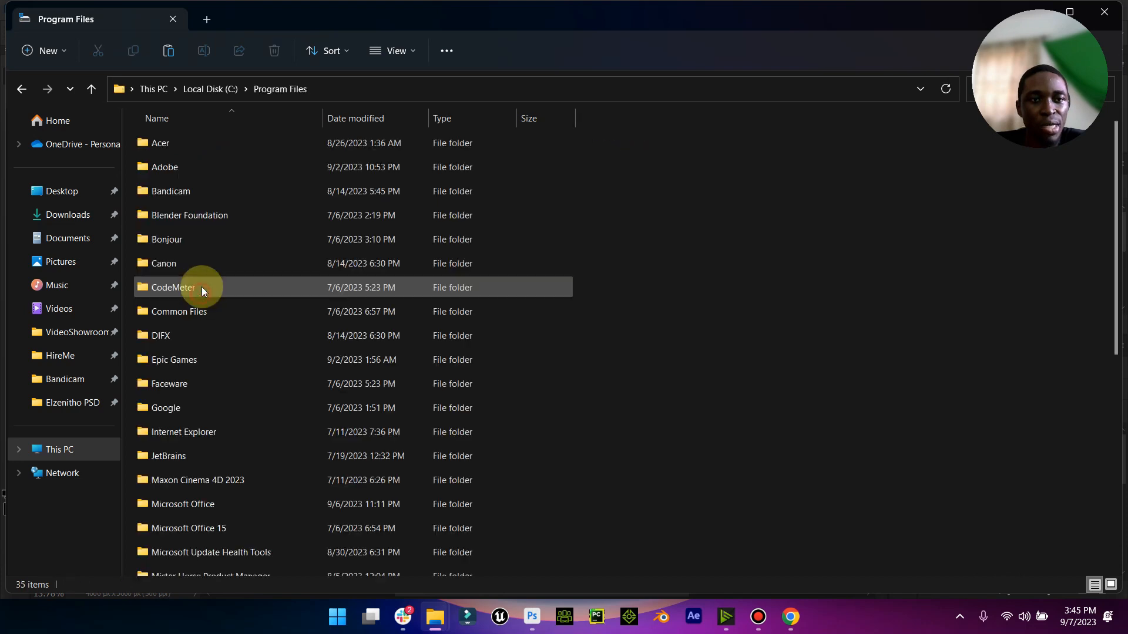
{"action": "double_click", "coordinate": [175, 168]}
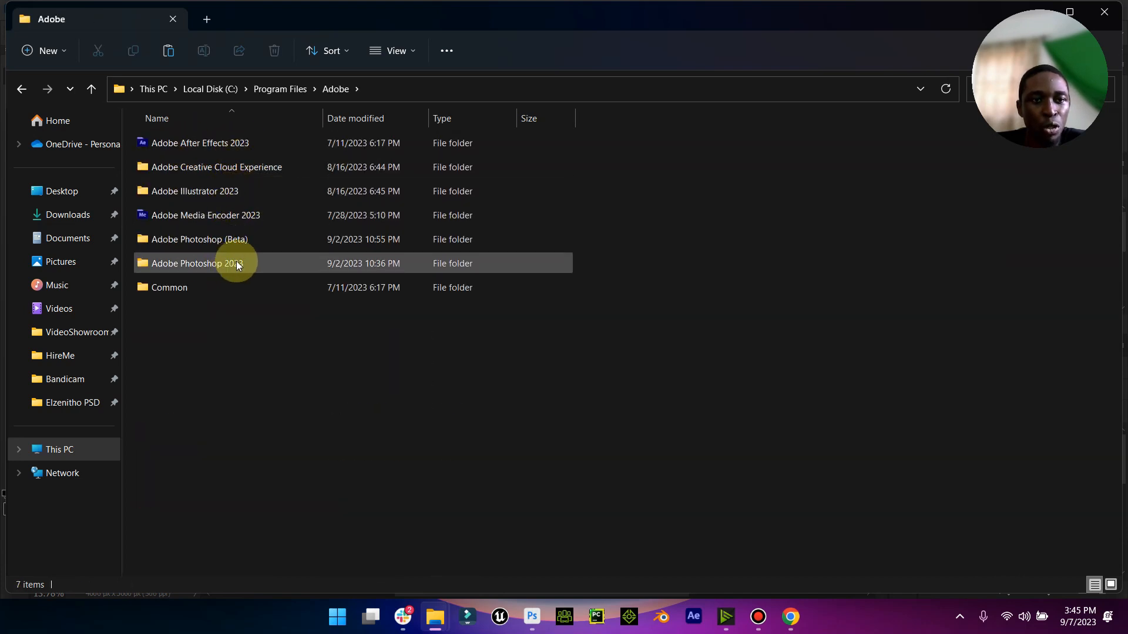
{"action": "double_click", "coordinate": [242, 241]}
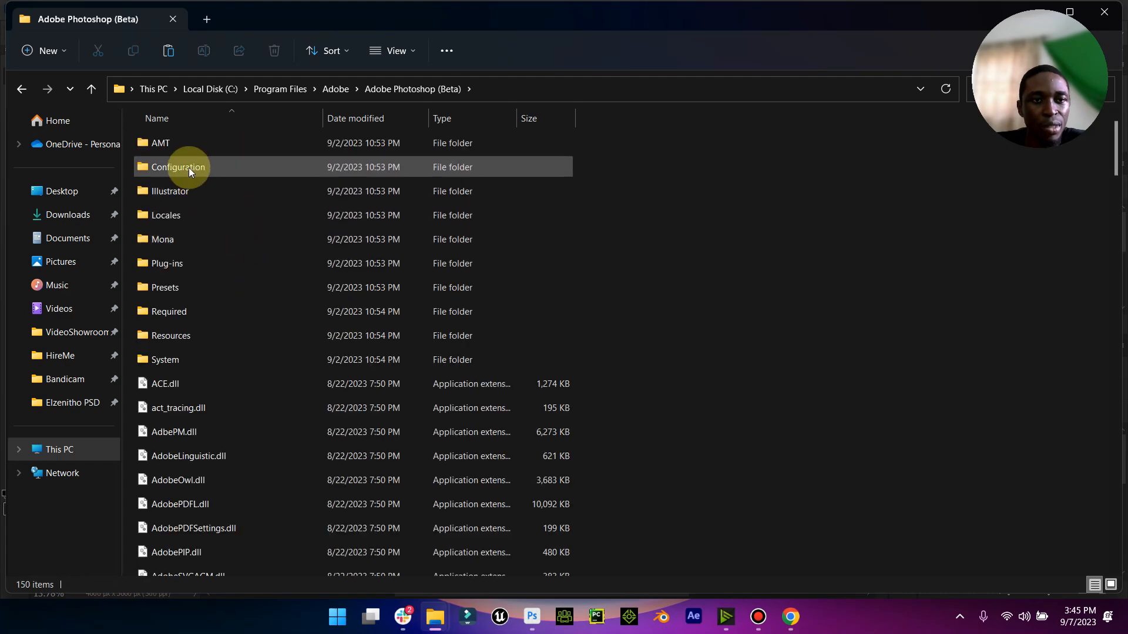
{"action": "double_click", "coordinate": [179, 285]}
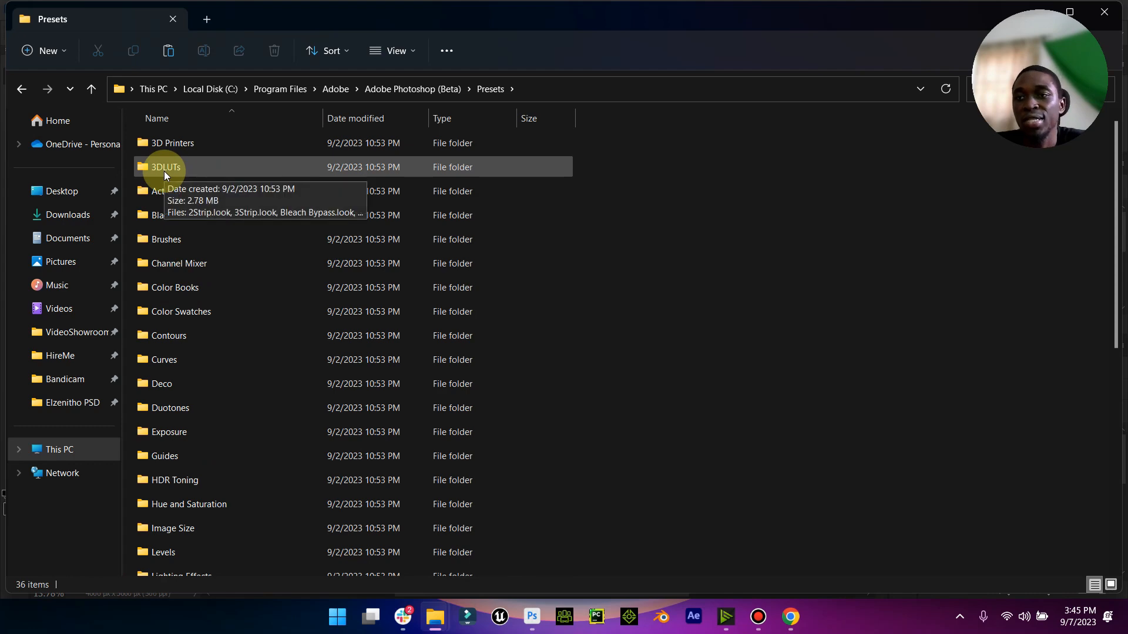
{"action": "double_click", "coordinate": [164, 169]}
- Paste the LUT files into 3DLUTs, replacing same-named files with administrator permission, and close File Explorer
{"action": "right_click", "coordinate": [698, 270]}
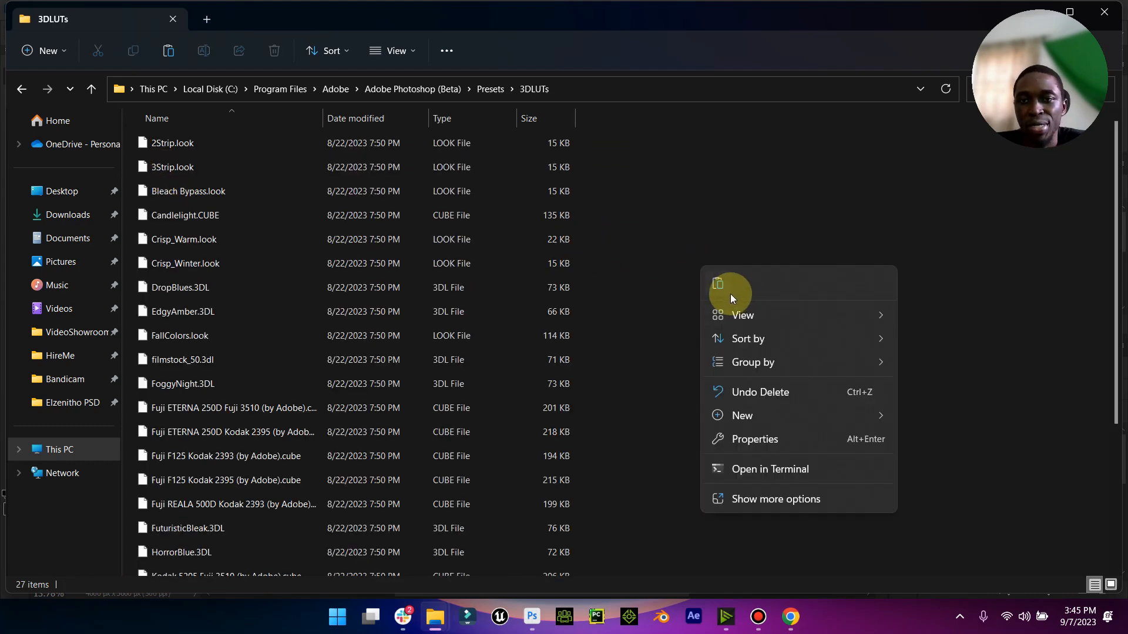
{"action": "left_click", "coordinate": [719, 285]}
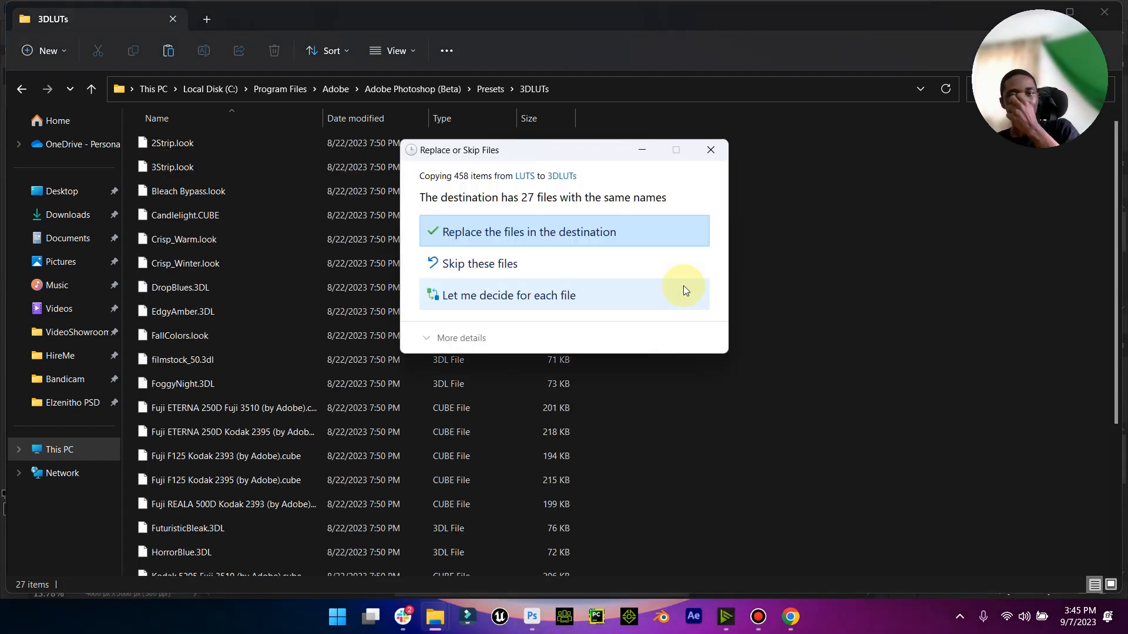
{"action": "left_click", "coordinate": [558, 226]}
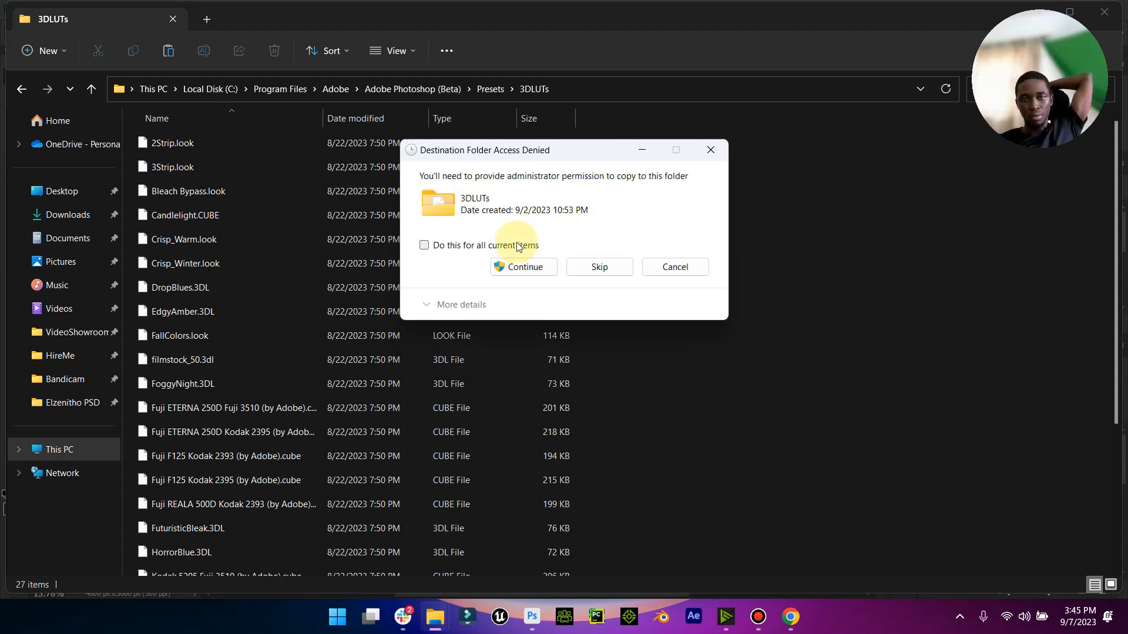
{"action": "left_click", "coordinate": [530, 273]}
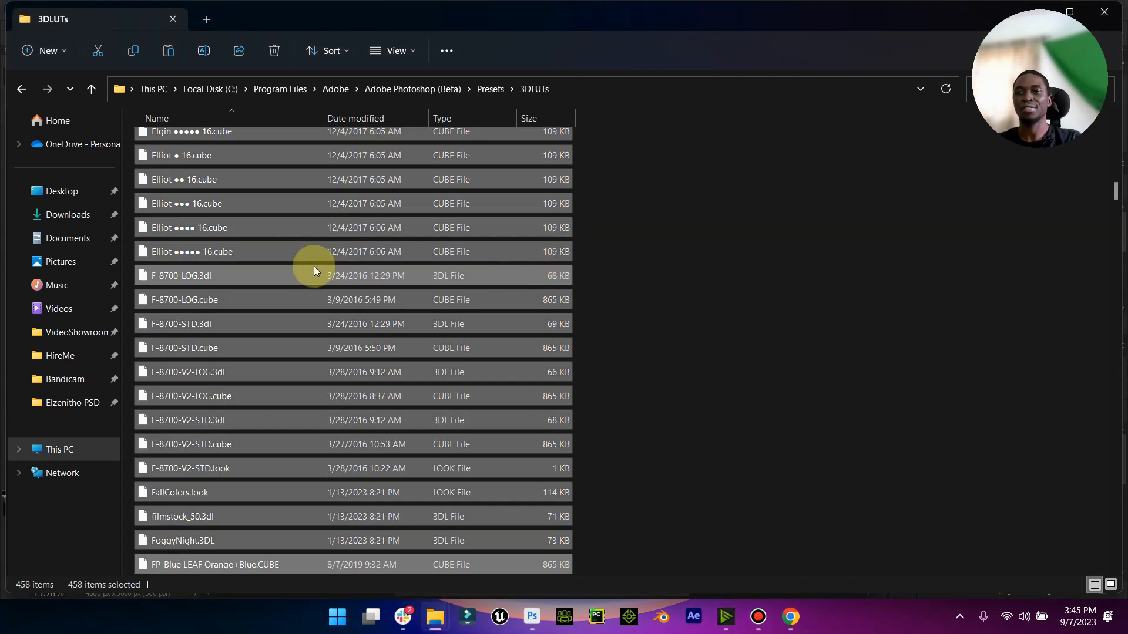
{"action": "left_click", "coordinate": [747, 140]}
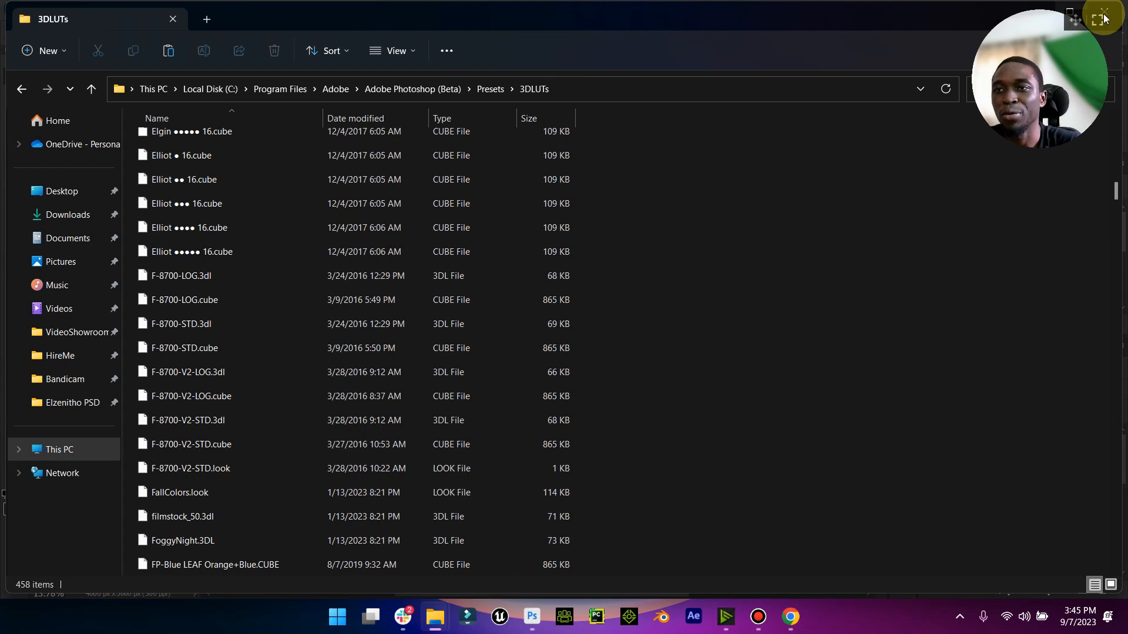
{"action": "left_click", "coordinate": [1119, 18]}
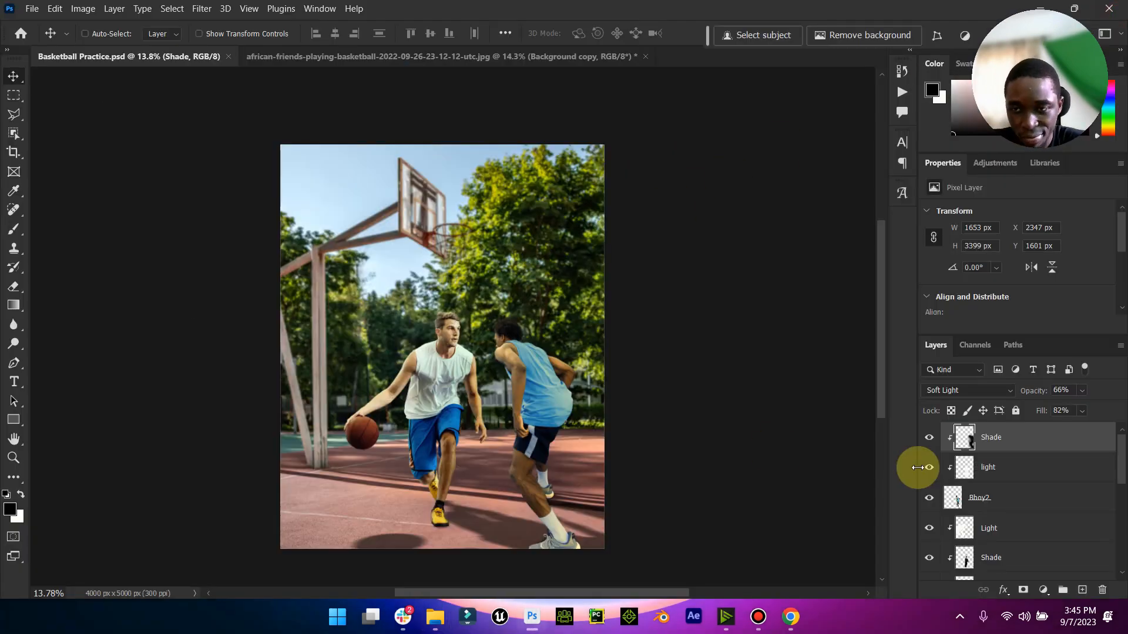
- Save the Basketball Practice.psd composite again
{"action": "key", "text": "ctrl+s"}
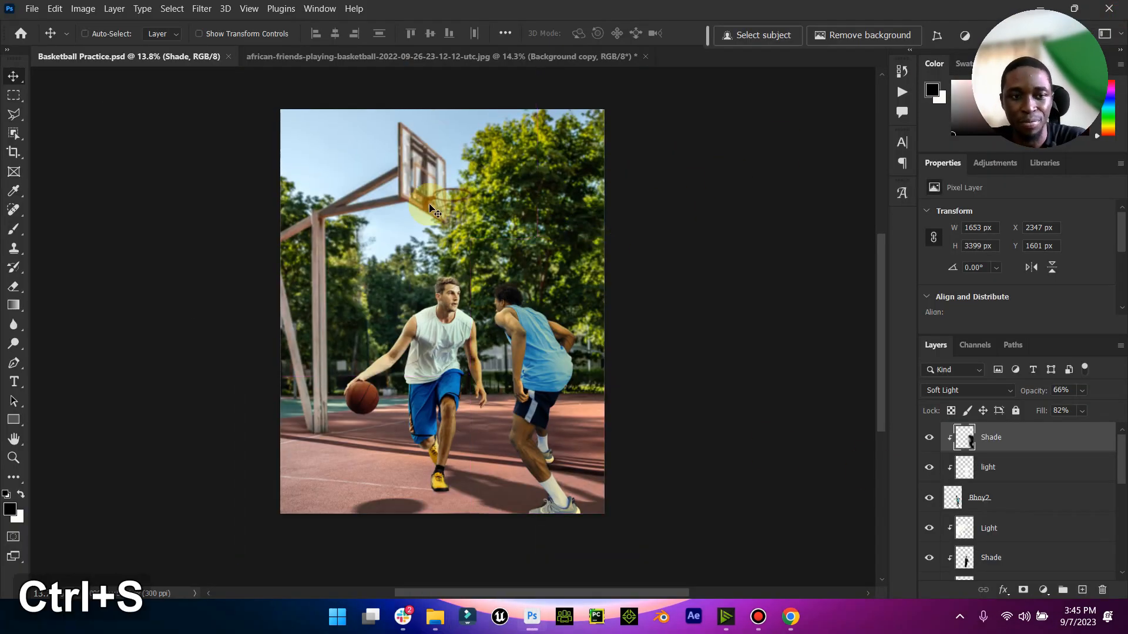
{"action": "left_click", "coordinate": [1042, 590]}
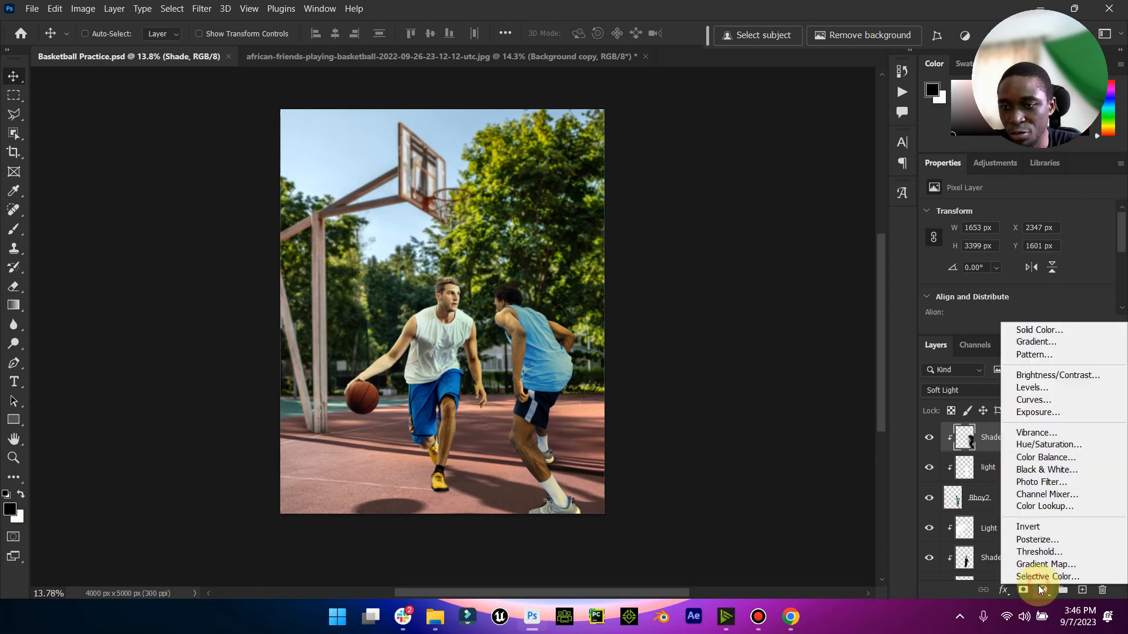
{"action": "left_click", "coordinate": [633, 203]}
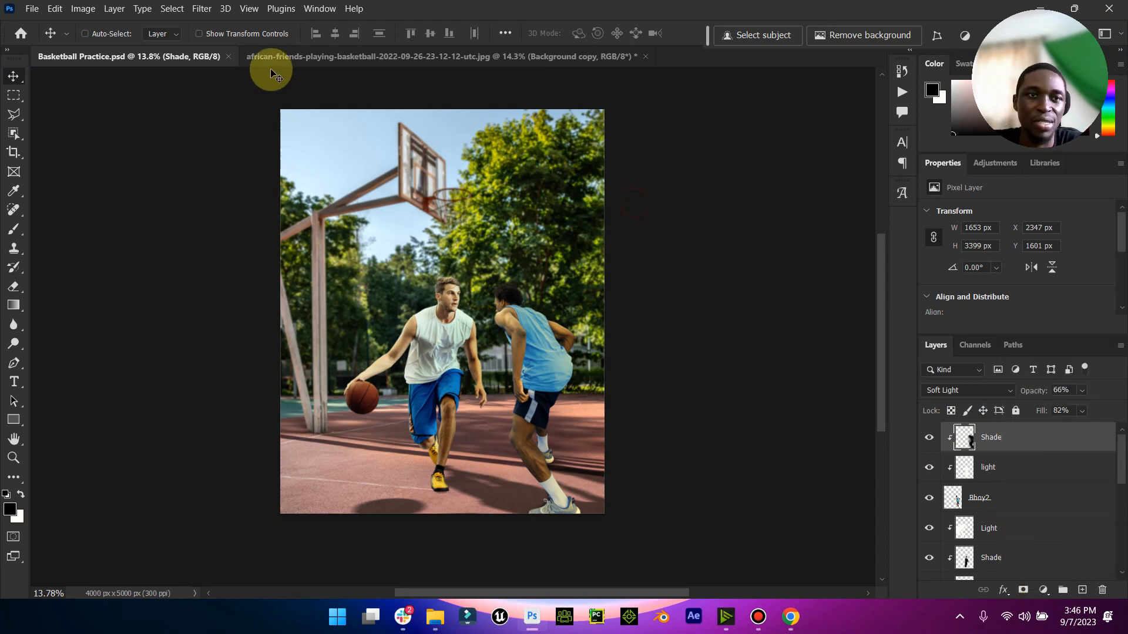
- Close the african-friends-playing-basketball document without saving it, and exit Photoshop so the new LUTs can load
{"action": "left_click", "coordinate": [635, 63]}
{"action": "key", "text": "ctrl+w"}
{"action": "left_click", "coordinate": [589, 240]}
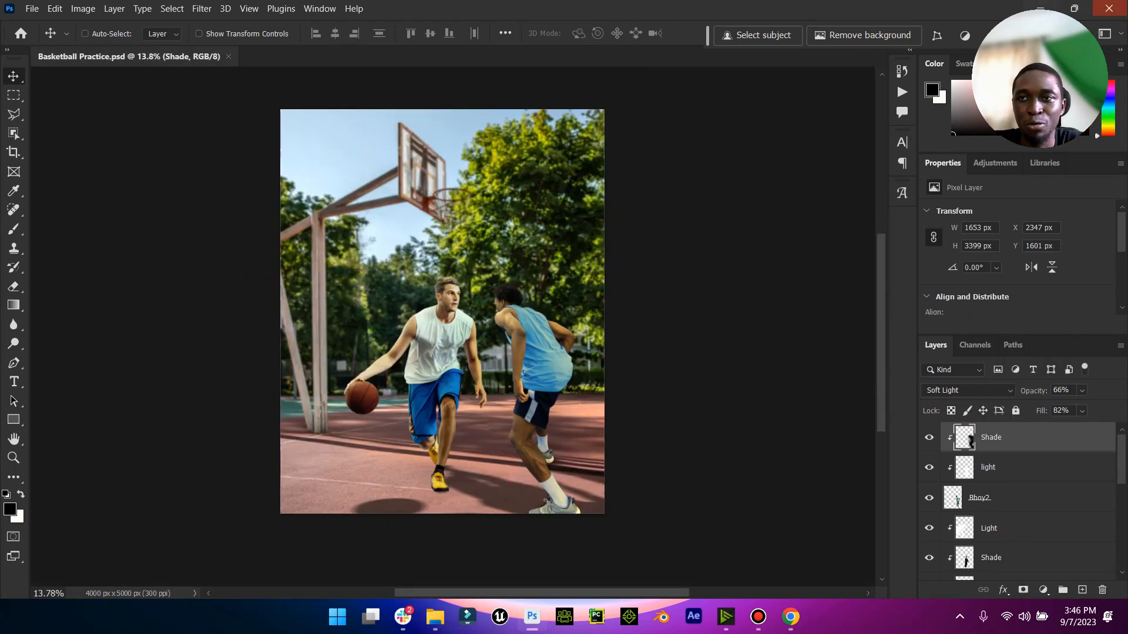
{"action": "left_click", "coordinate": [1116, 16]}
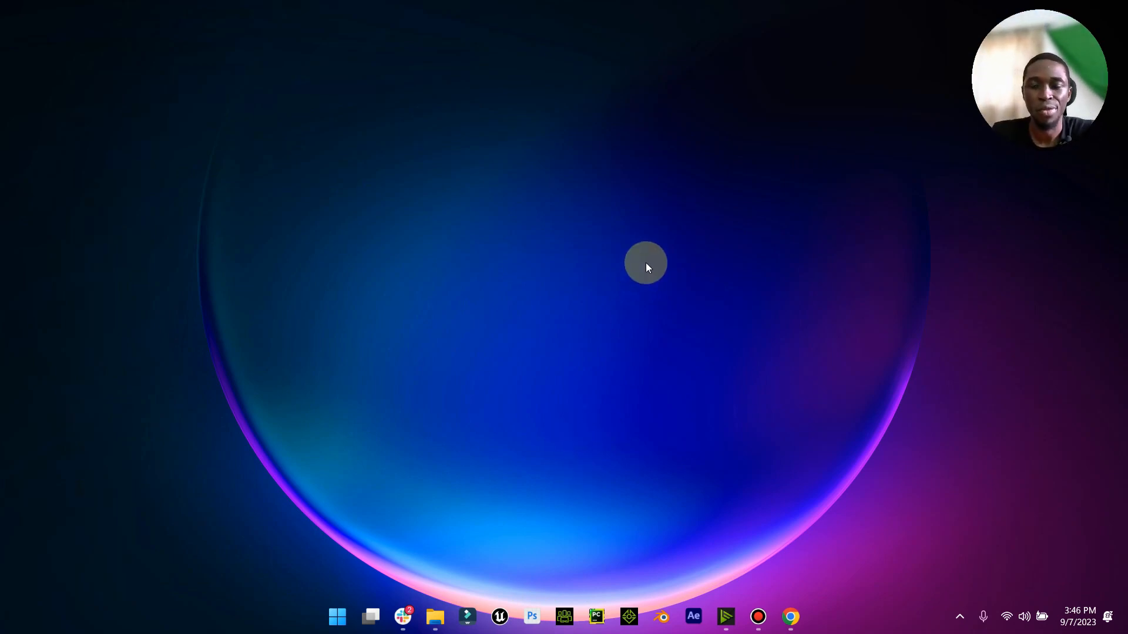
- Relaunch Photoshop and reopen Basketball Practice.psd from the recent files
{"action": "right_click", "coordinate": [660, 260]}
{"action": "left_click", "coordinate": [710, 342]}
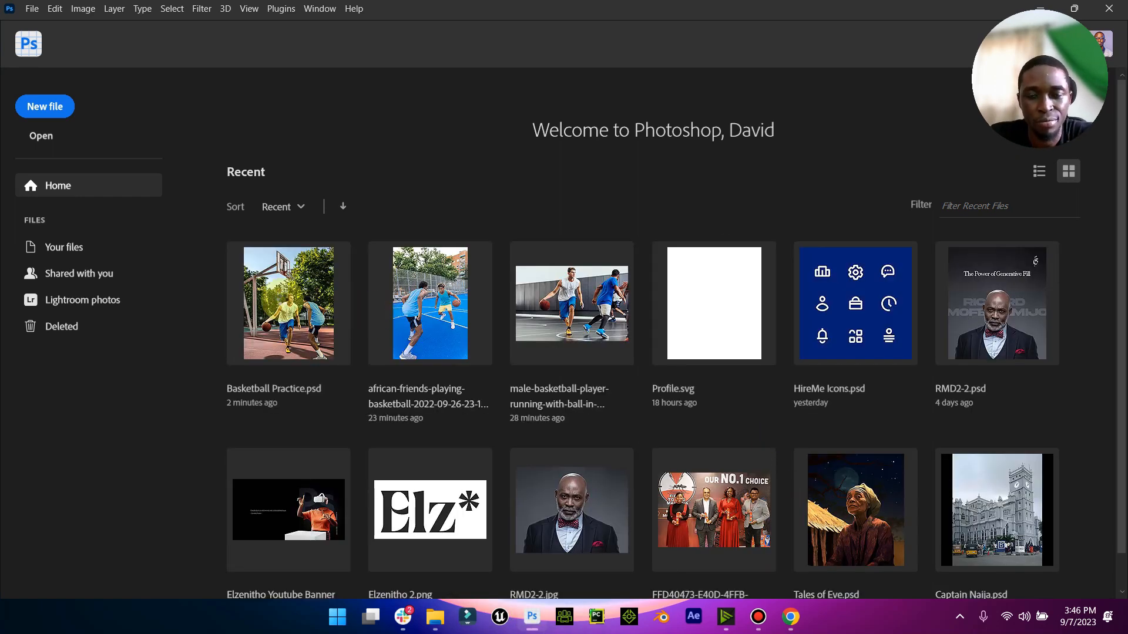
{"action": "left_click", "coordinate": [273, 292]}
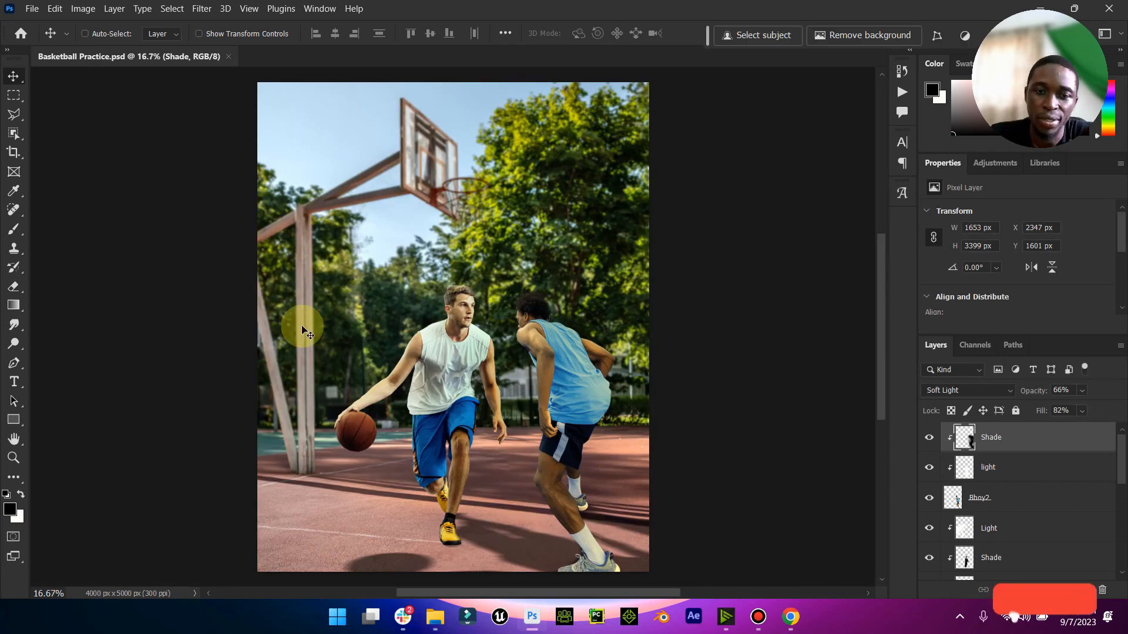
- Add a Brightness/Contrast adjustment directly above the remove layer with Brightness -24 and Contrast 35, and compare the image with and without it
{"action": "left_click", "coordinate": [13, 439]}
{"action": "left_click", "coordinate": [13, 458]}
{"action": "left_click_drag", "start_coordinate": [448, 528], "coordinate": [491, 461]}
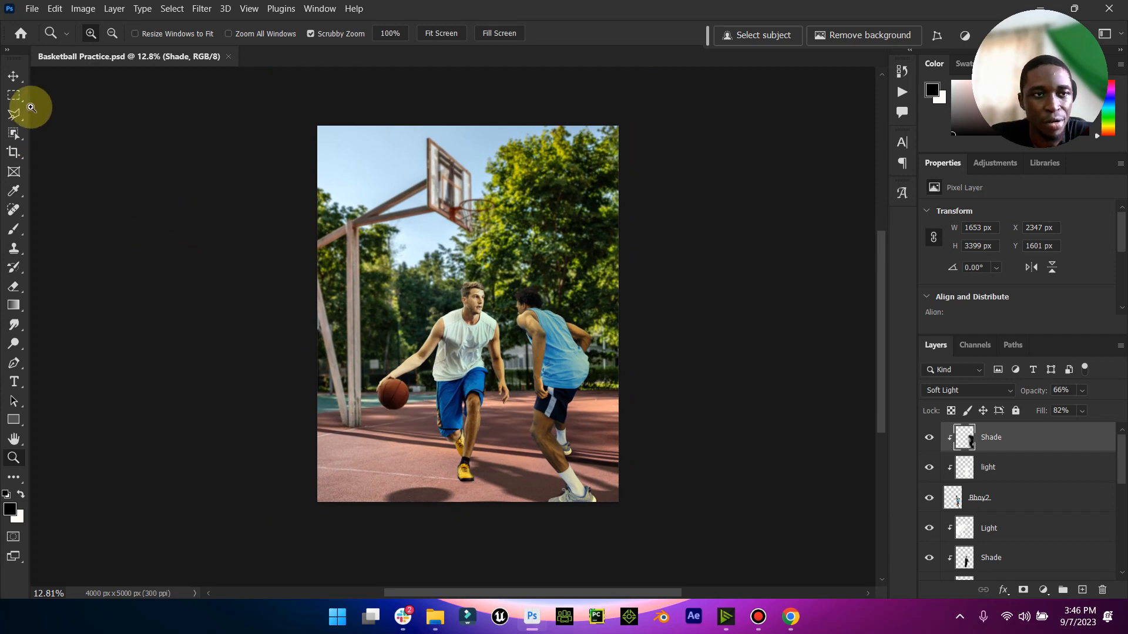
{"action": "left_click", "coordinate": [13, 76]}
{"action": "scroll", "coordinate": [1027, 486], "scroll_direction": "down", "scroll_amount": 3}
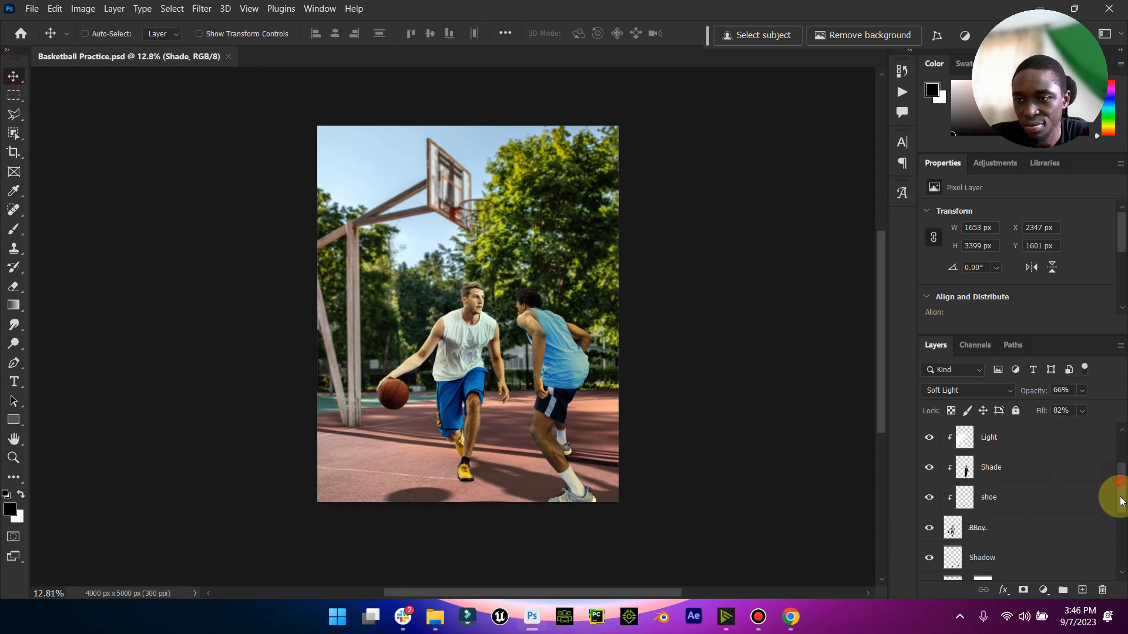
{"action": "left_click_drag", "start_coordinate": [1121, 500], "coordinate": [1097, 548]}
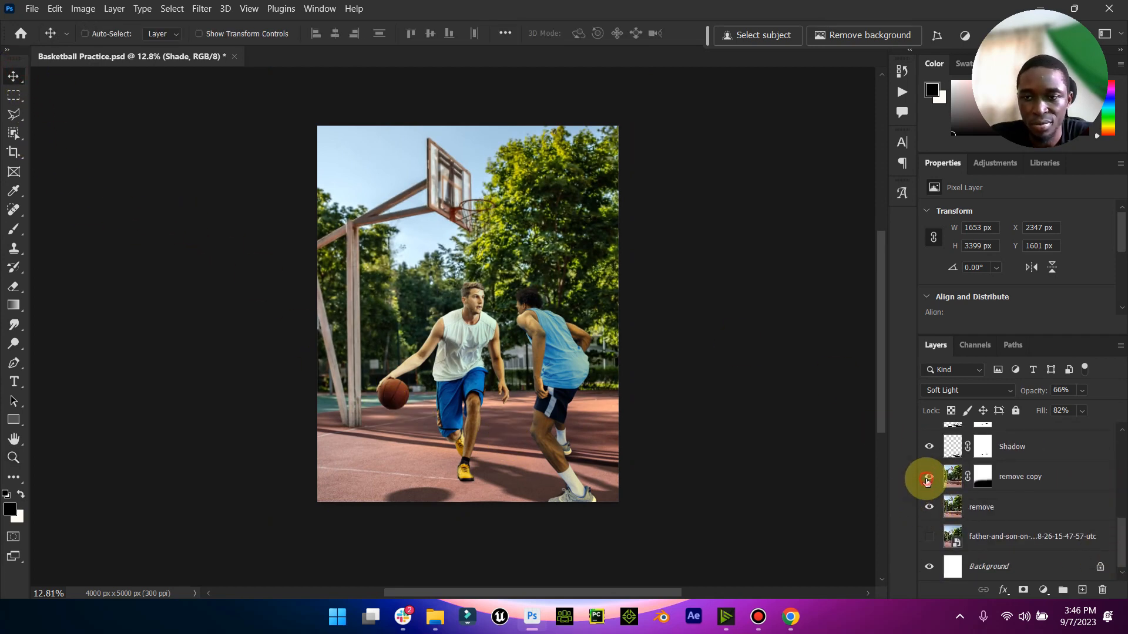
{"action": "left_click", "coordinate": [1022, 483]}
{"action": "left_click", "coordinate": [1001, 510]}
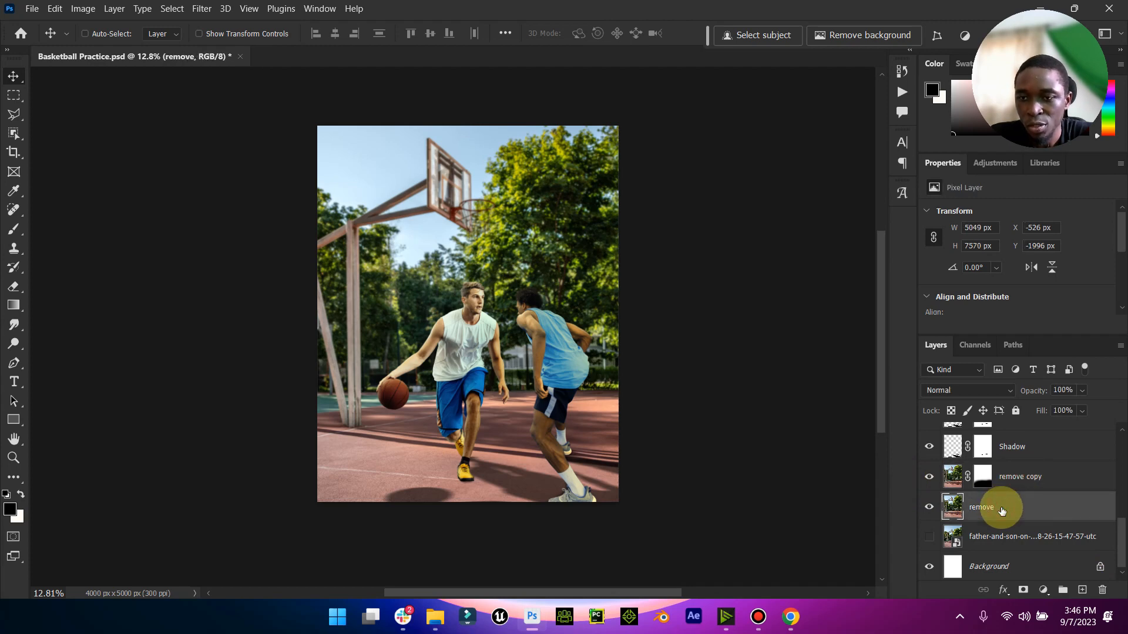
{"action": "left_click", "coordinate": [1042, 590]}
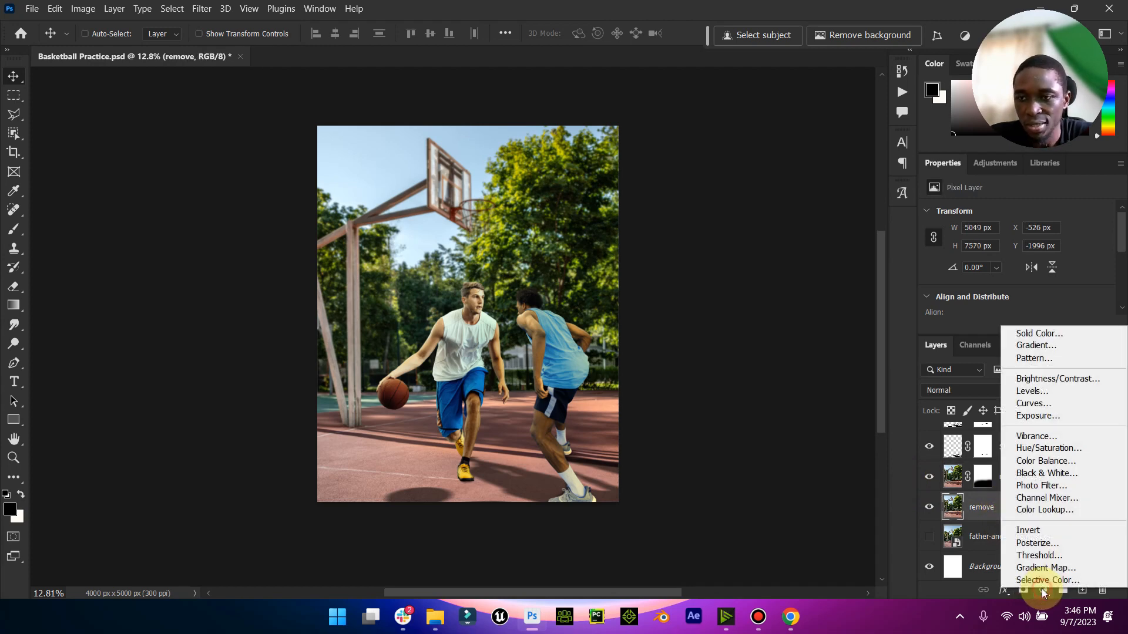
{"action": "left_click", "coordinate": [1055, 381]}
{"action": "mouse_move", "coordinate": [1016, 281]}
{"action": "left_mouse_down"}
{"action": "mouse_move", "coordinate": [1044, 280]}
{"action": "mouse_move", "coordinate": [985, 261]}
{"action": "mouse_move", "coordinate": [1002, 265]}
{"action": "left_mouse_up"}
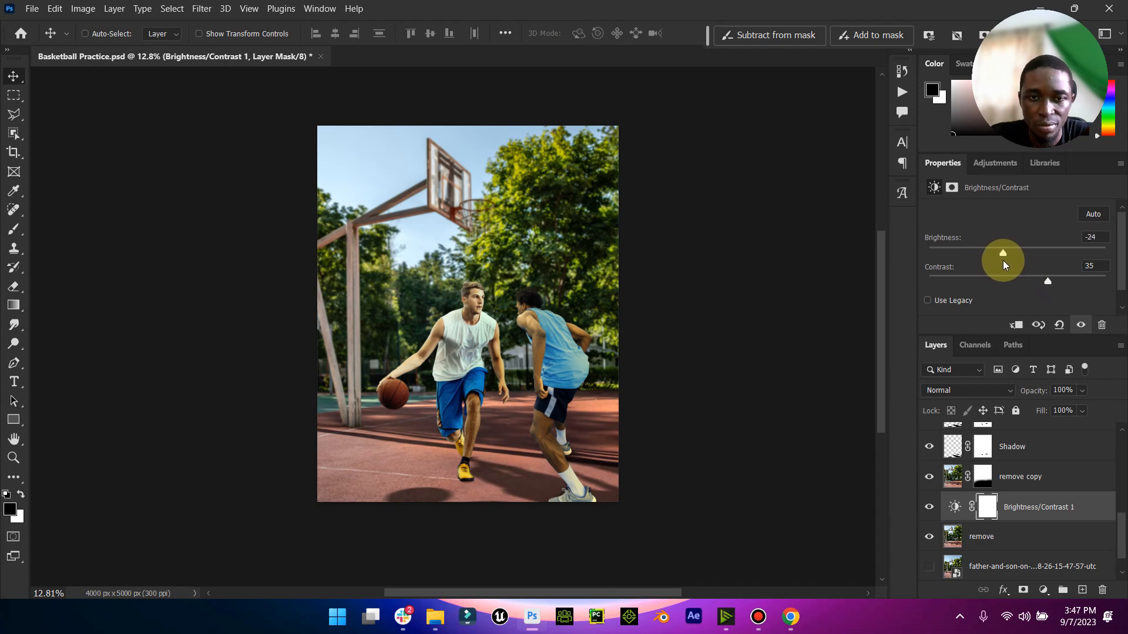
{"action": "left_click", "coordinate": [955, 507]}
{"action": "left_click", "coordinate": [928, 509]}
{"action": "left_click", "coordinate": [928, 509]}
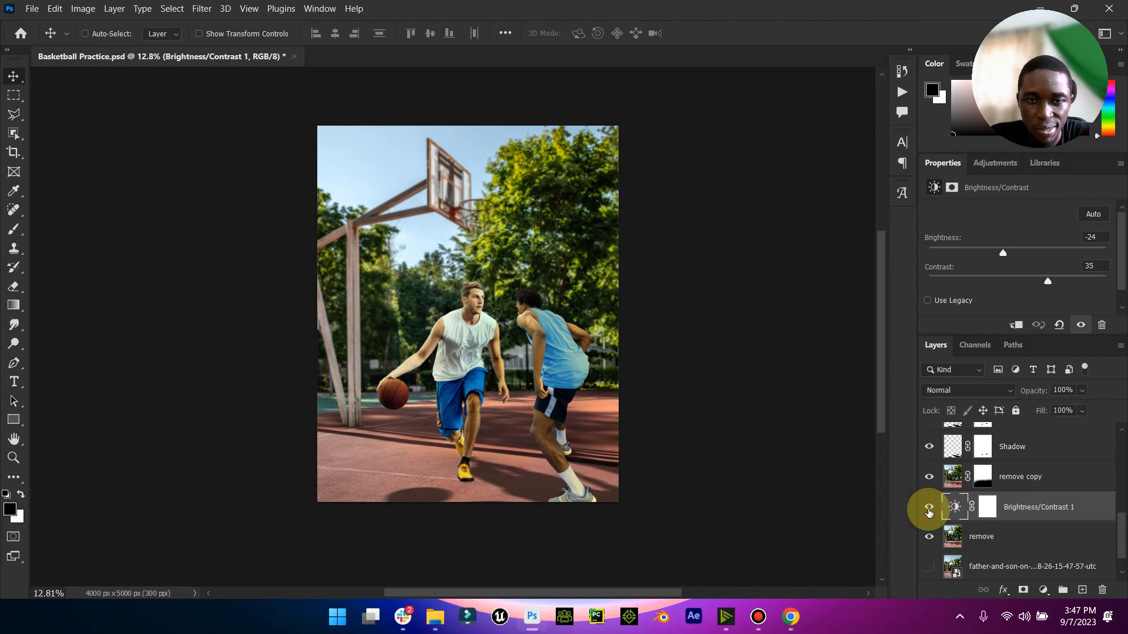
{"action": "double_click", "coordinate": [15, 445]}
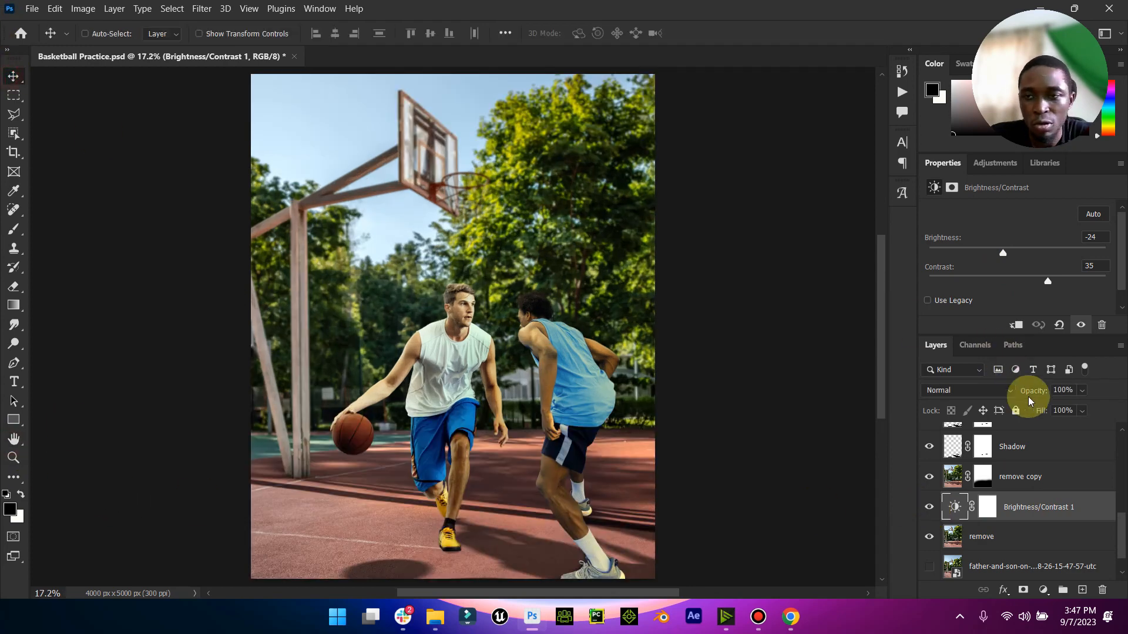
- Add a Color Lookup adjustment above the topmost Shade layer and load an _Orange and Blue by editor belal LUT
{"action": "scroll", "coordinate": [1018, 384], "scroll_direction": "up", "scroll_amount": 5}
{"action": "scroll", "coordinate": [1047, 470], "scroll_direction": "up", "scroll_amount": 8}
{"action": "scroll", "coordinate": [458, 393], "scroll_direction": "down", "scroll_amount": 4}
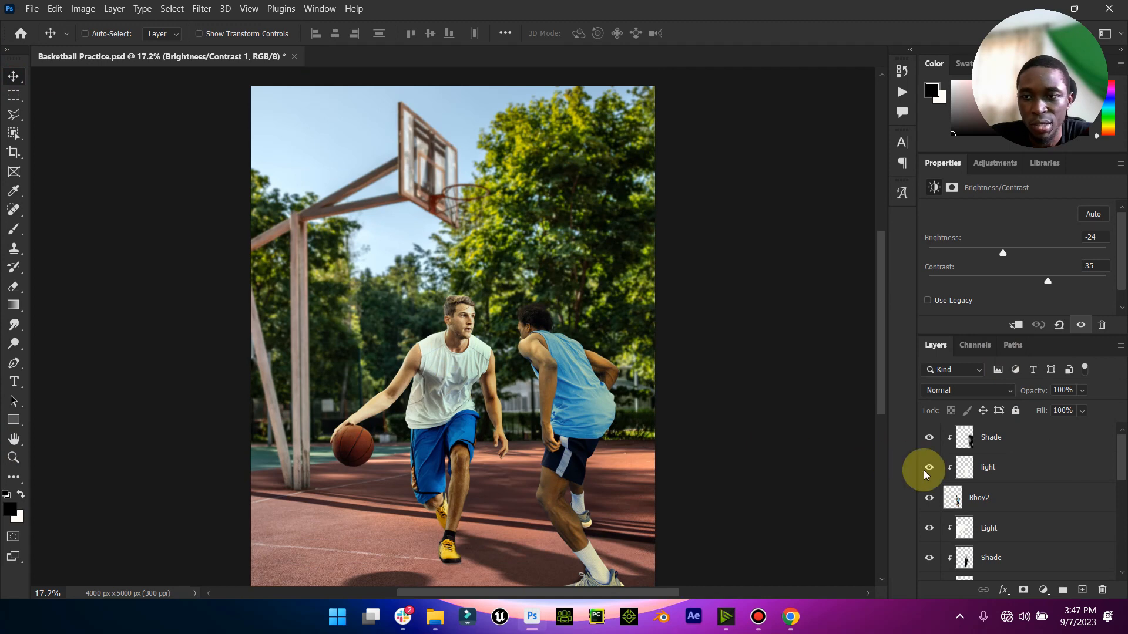
{"action": "left_click", "coordinate": [1034, 440]}
{"action": "left_click", "coordinate": [1045, 590]}
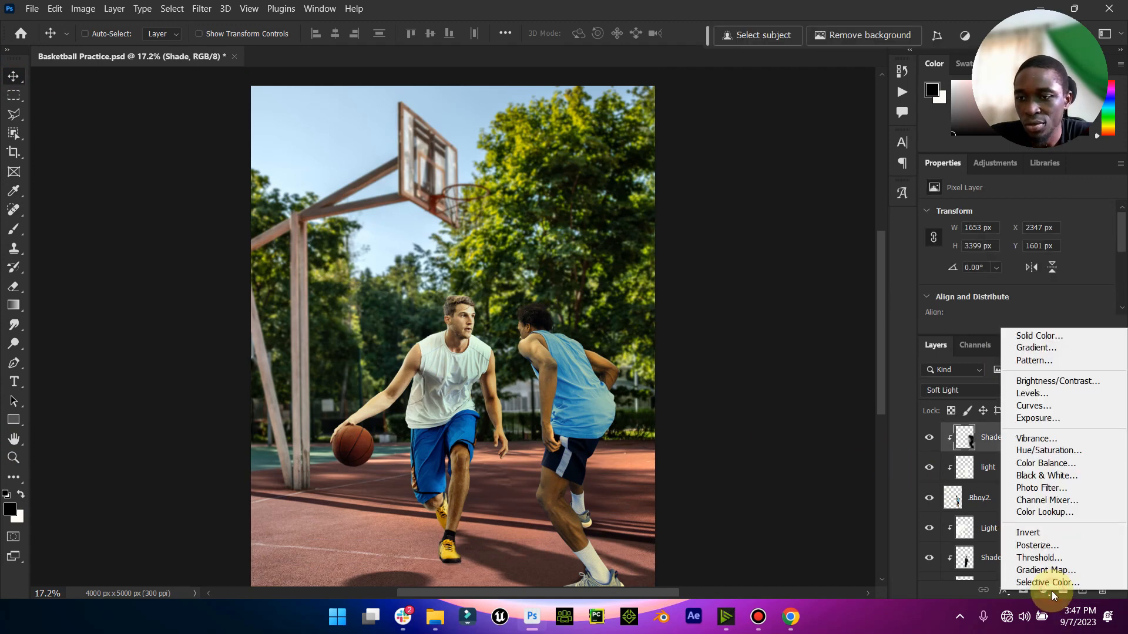
{"action": "left_click", "coordinate": [1051, 512]}
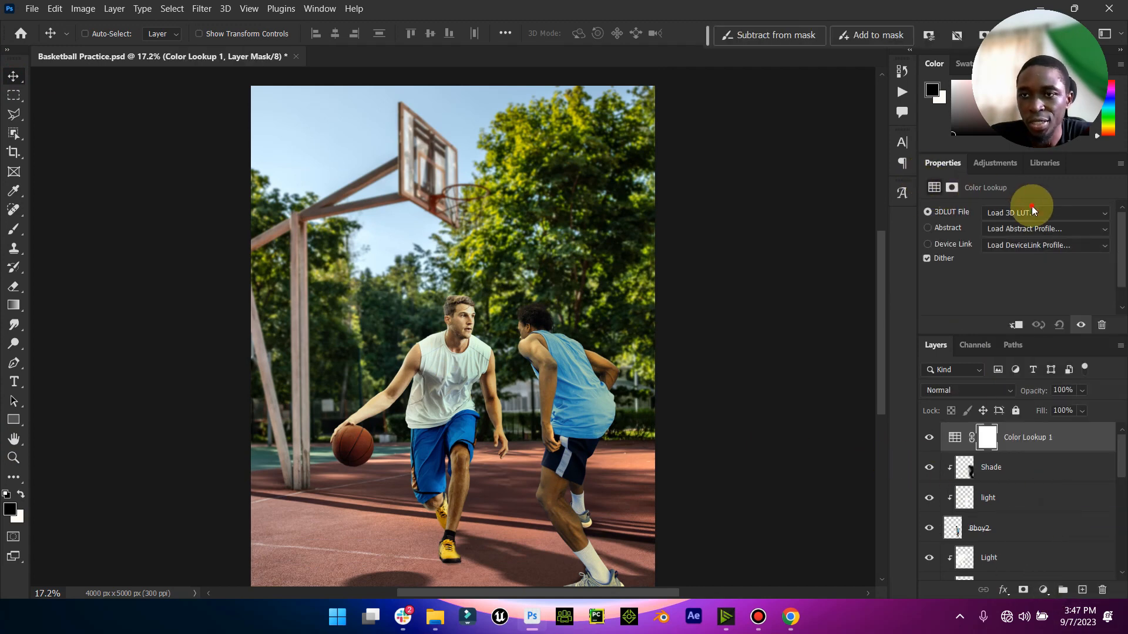
{"action": "left_click", "coordinate": [1031, 212]}
{"action": "left_click", "coordinate": [913, 66]}
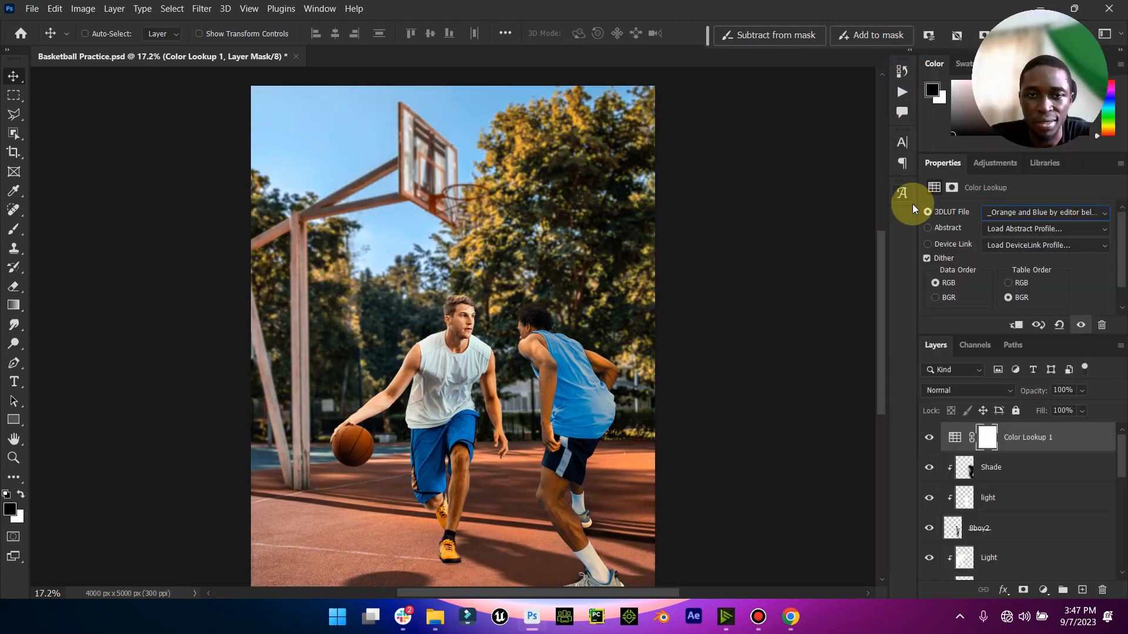
- Try the _Orange and Blue 16.cube, _Orange and Blue by editor belal 5.cube and 2Strip.look LUTs on the Color Lookup layer
{"action": "left_click", "coordinate": [1041, 213]}
{"action": "left_click", "coordinate": [932, 43]}
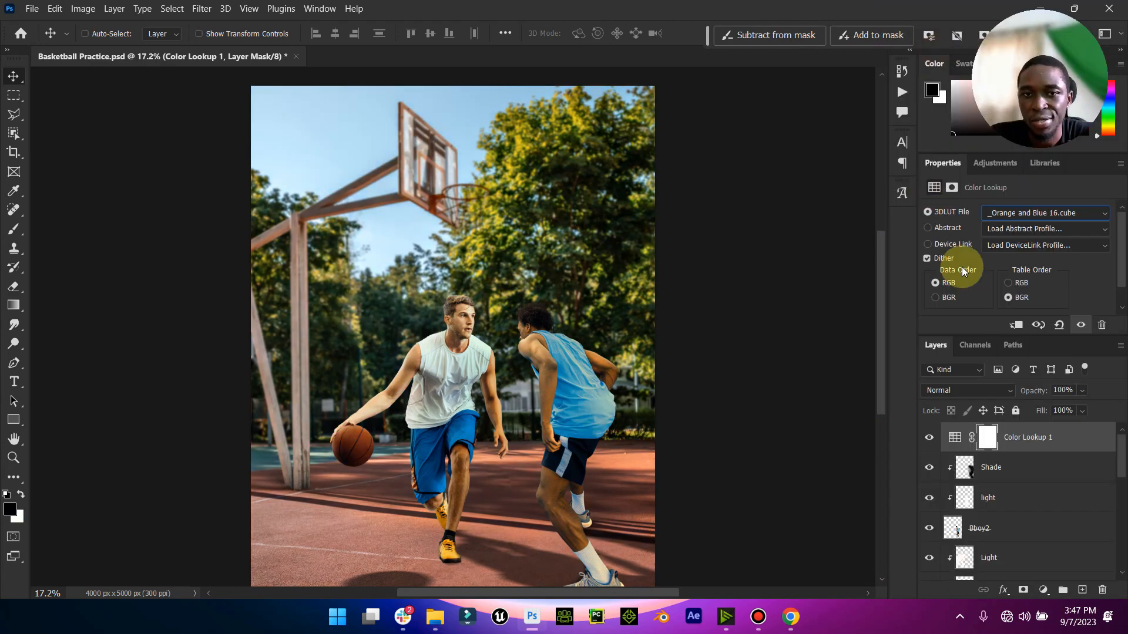
{"action": "left_click", "coordinate": [1022, 215]}
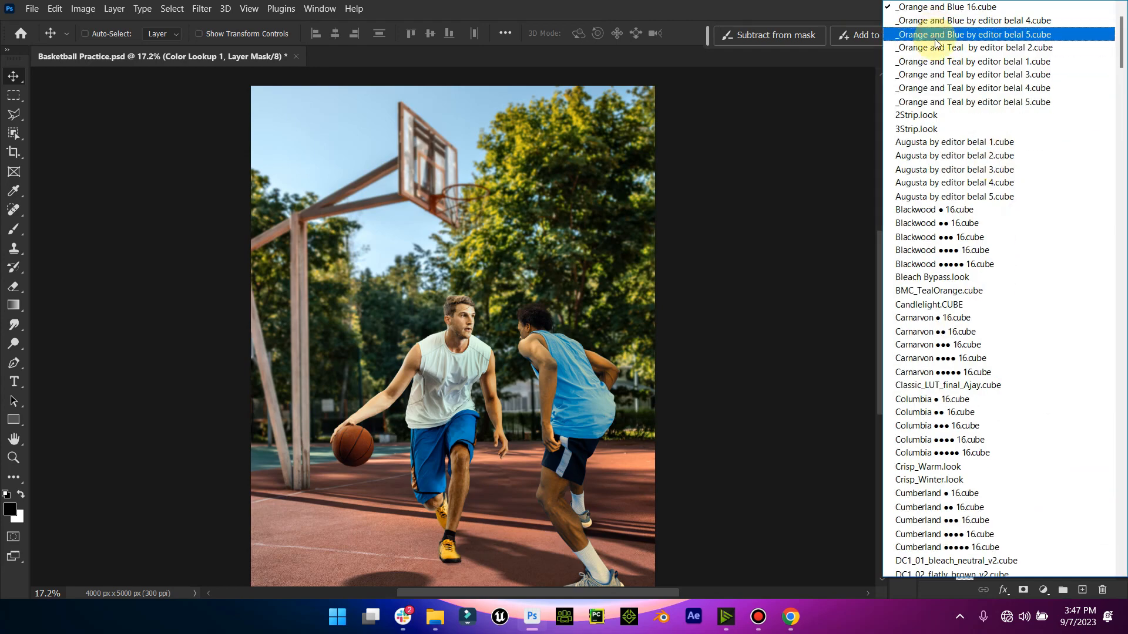
{"action": "left_click", "coordinate": [935, 38]}
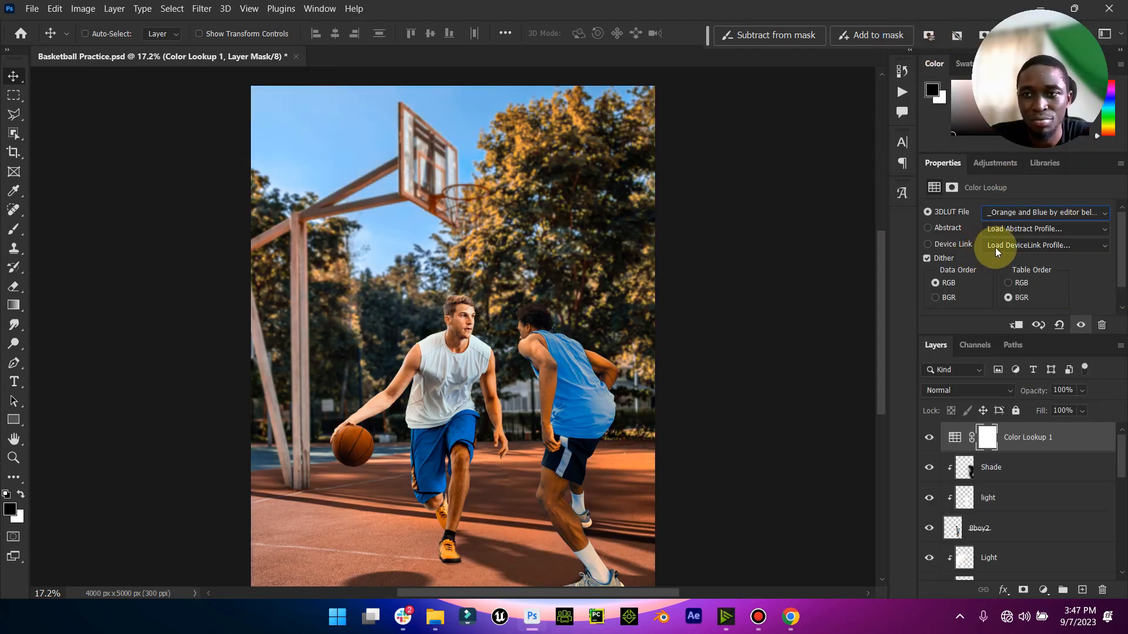
{"action": "left_click", "coordinate": [1025, 213]}
{"action": "left_click", "coordinate": [936, 87]}
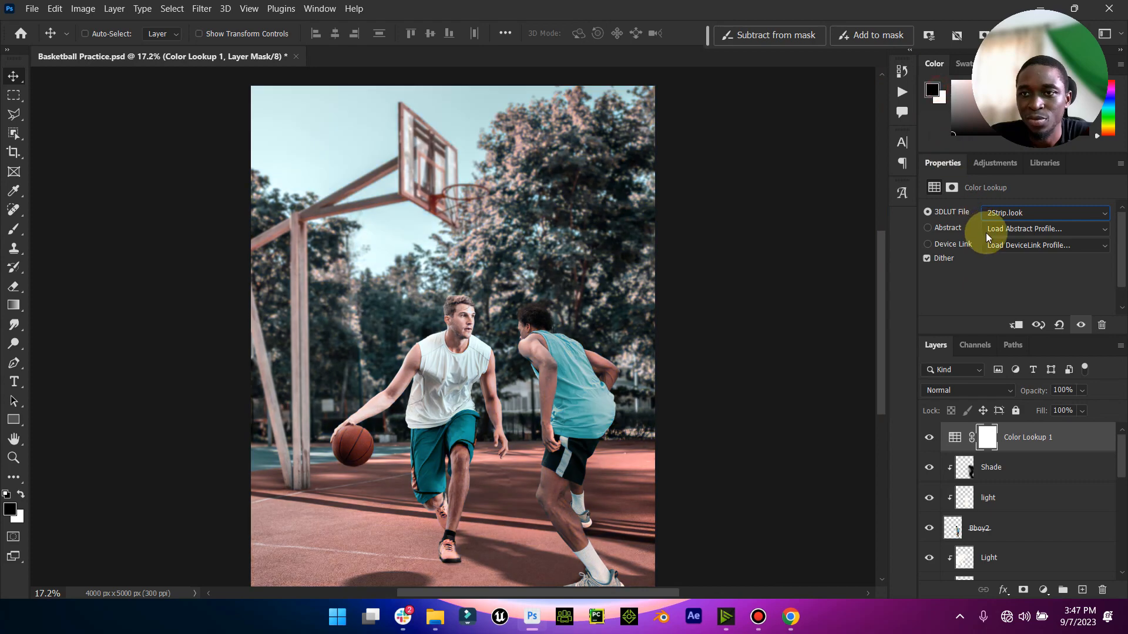
- Set the Color Lookup 1 layer's 3DLUT file to _Orange and Blue by editor belal 4.cube
{"action": "left_click", "coordinate": [1017, 216]}
{"action": "scroll", "coordinate": [1000, 189], "scroll_direction": "up", "scroll_amount": 4}
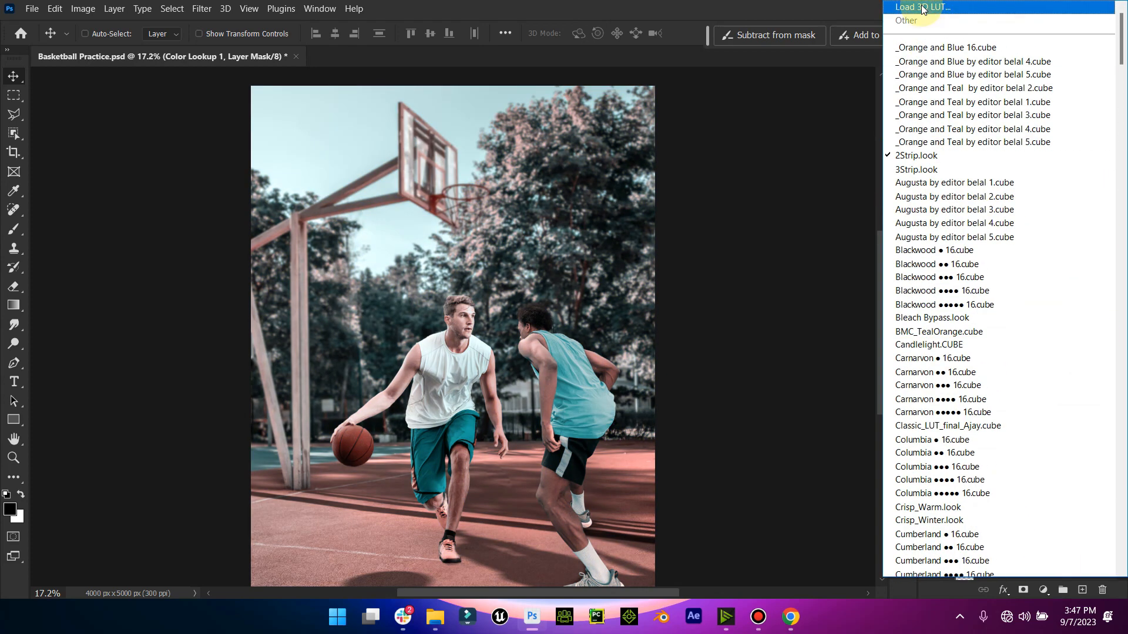
{"action": "left_click", "coordinate": [967, 63]}
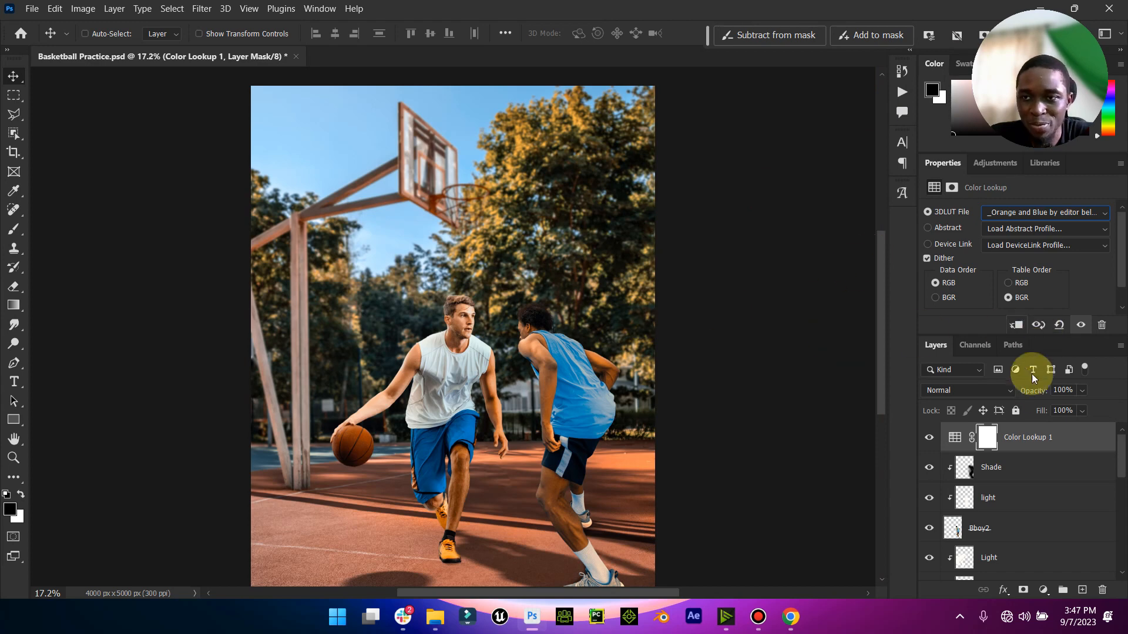
- Add a second Color Lookup adjustment above Color Lookup 1 and try the Bleach Bypass.look LUT on it
{"action": "left_click", "coordinate": [956, 436]}
{"action": "left_click", "coordinate": [1043, 590]}
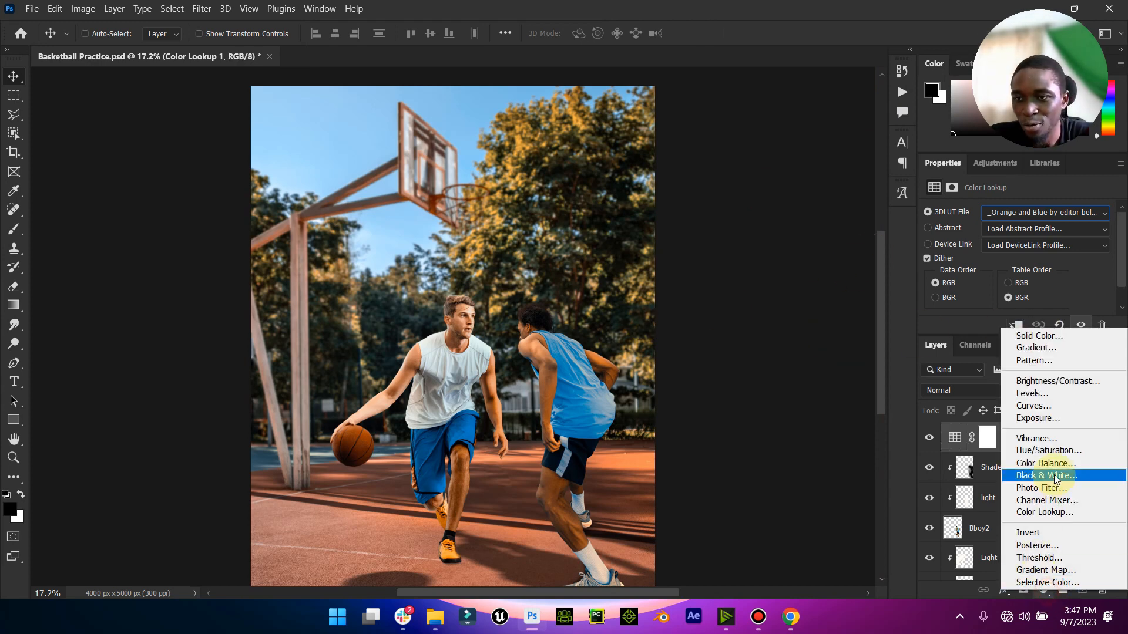
{"action": "left_click", "coordinate": [1044, 511]}
{"action": "left_click", "coordinate": [999, 212]}
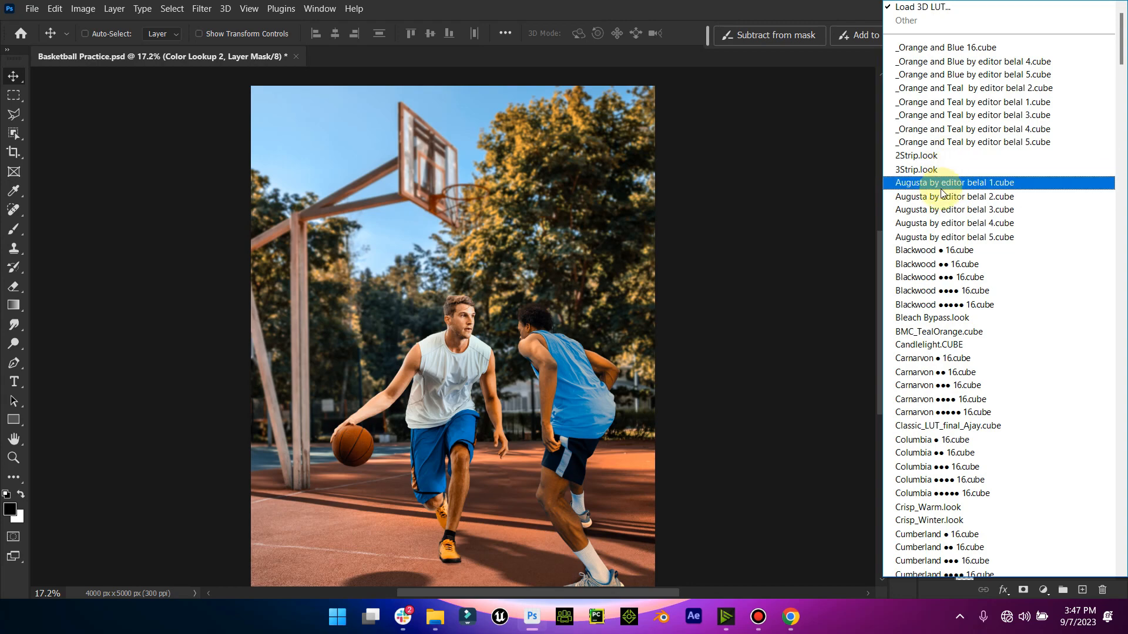
{"action": "left_click", "coordinate": [958, 318]}
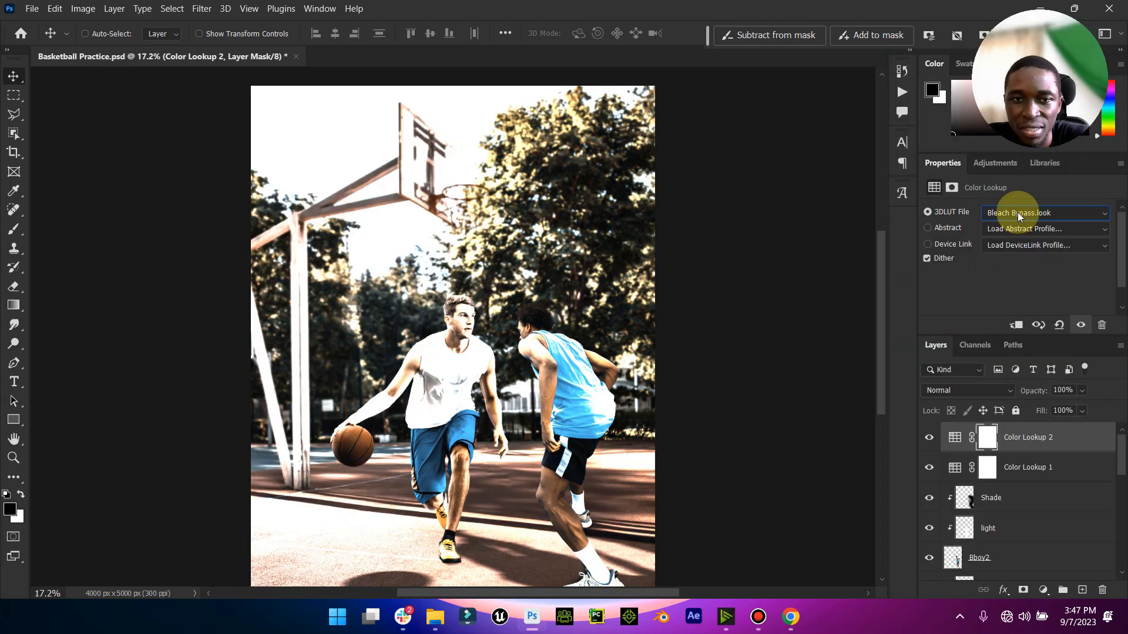
- Replace the second Color Lookup layer's LUT with FoggyNight.3DL
{"action": "left_click", "coordinate": [1018, 212]}
{"action": "scroll", "coordinate": [993, 276], "scroll_direction": "down", "scroll_amount": 2}
{"action": "scroll", "coordinate": [949, 385], "scroll_direction": "down", "scroll_amount": 6}
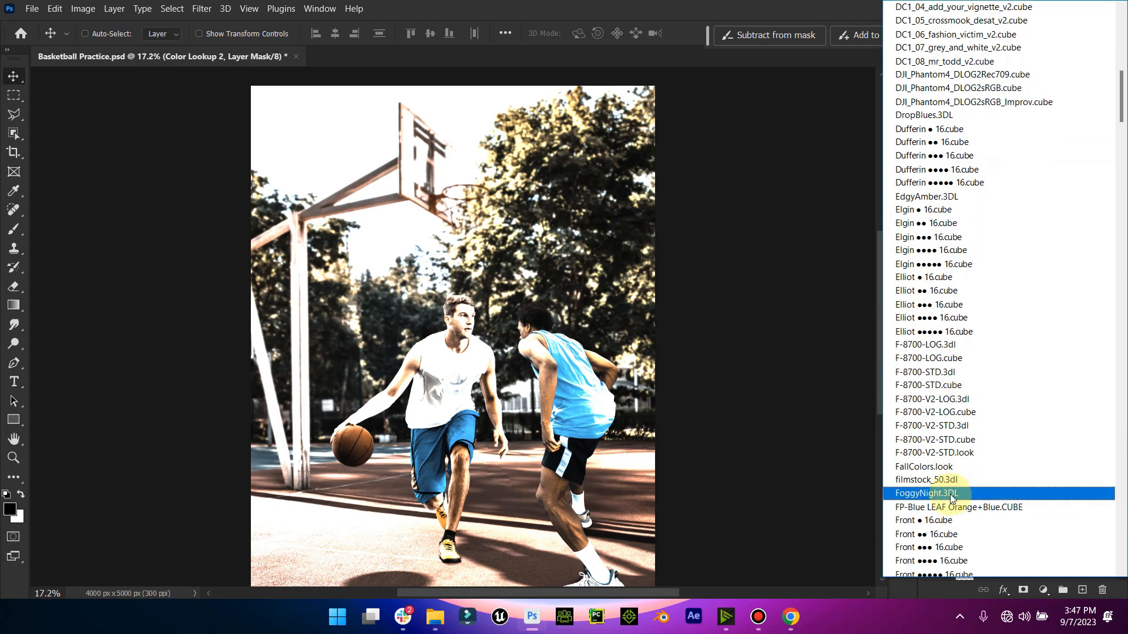
{"action": "left_click", "coordinate": [952, 495]}
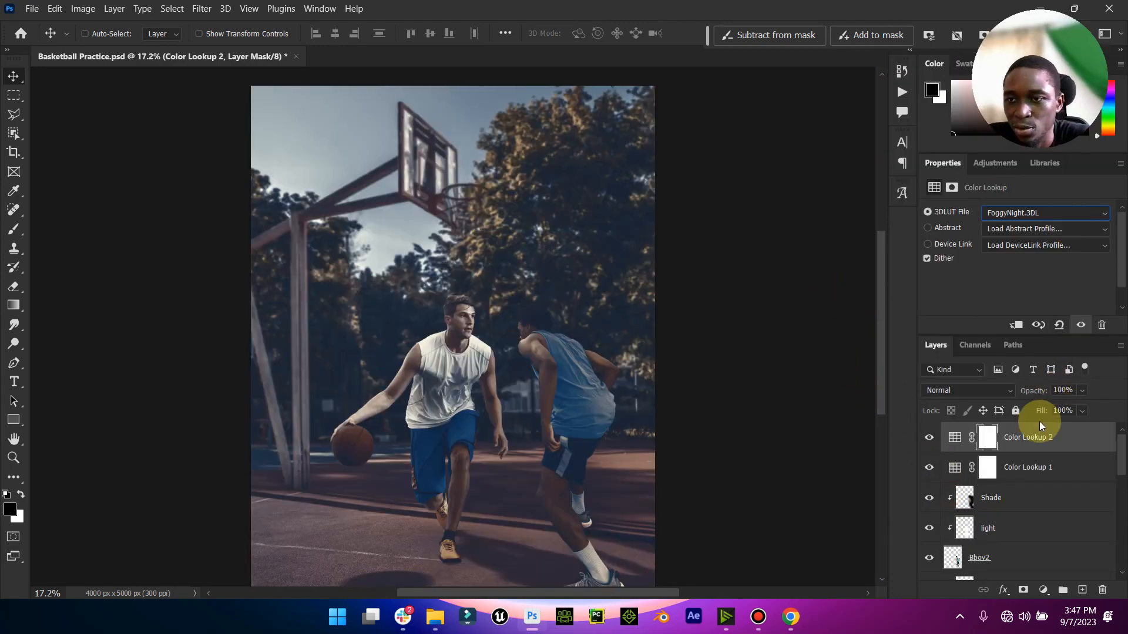
- Set the Color Lookup 2 layer's blend mode to Darken and compare the image with each Color Lookup layer hidden and shown
{"action": "left_click", "coordinate": [1003, 390]}
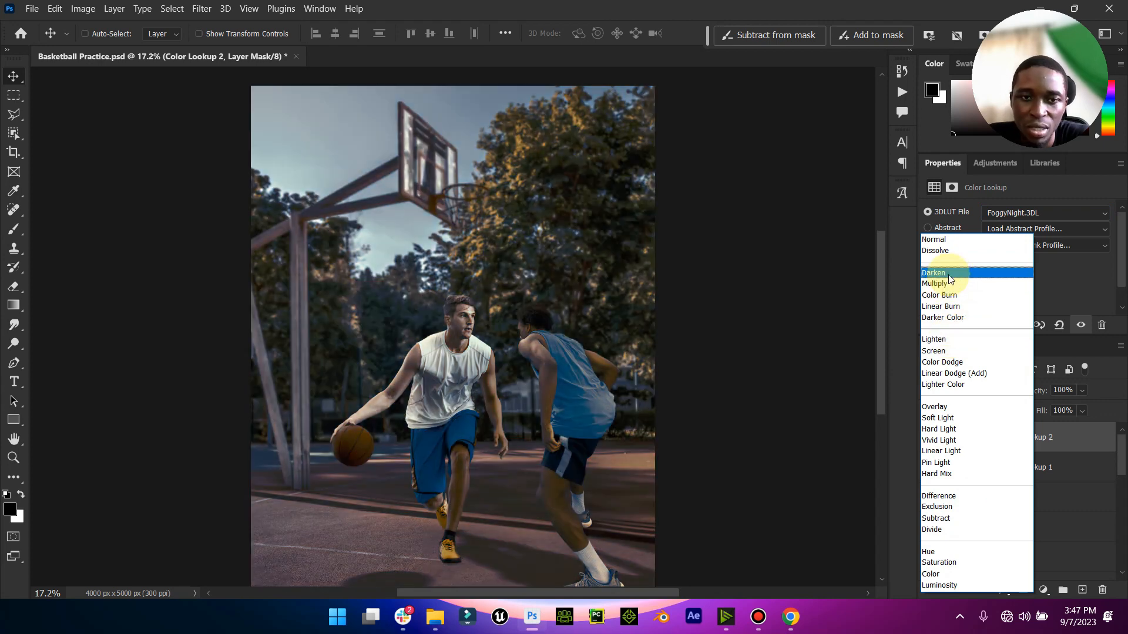
{"action": "left_click", "coordinate": [947, 274]}
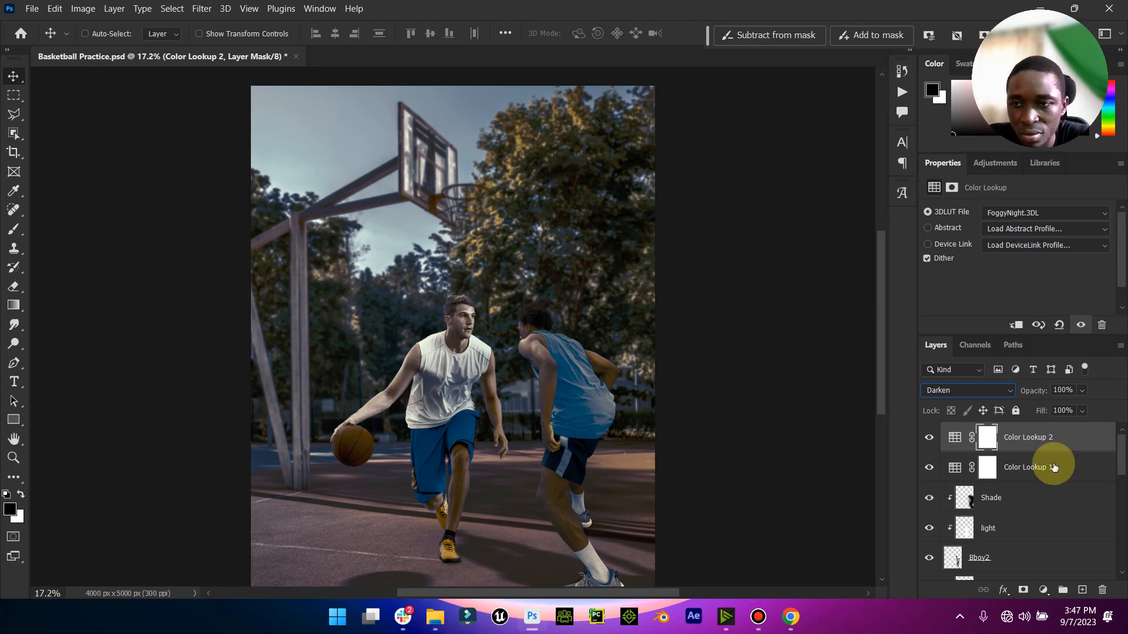
{"action": "left_click", "coordinate": [929, 438]}
{"action": "left_click", "coordinate": [929, 437]}
{"action": "left_click", "coordinate": [928, 468]}
{"action": "left_click", "coordinate": [928, 468]}
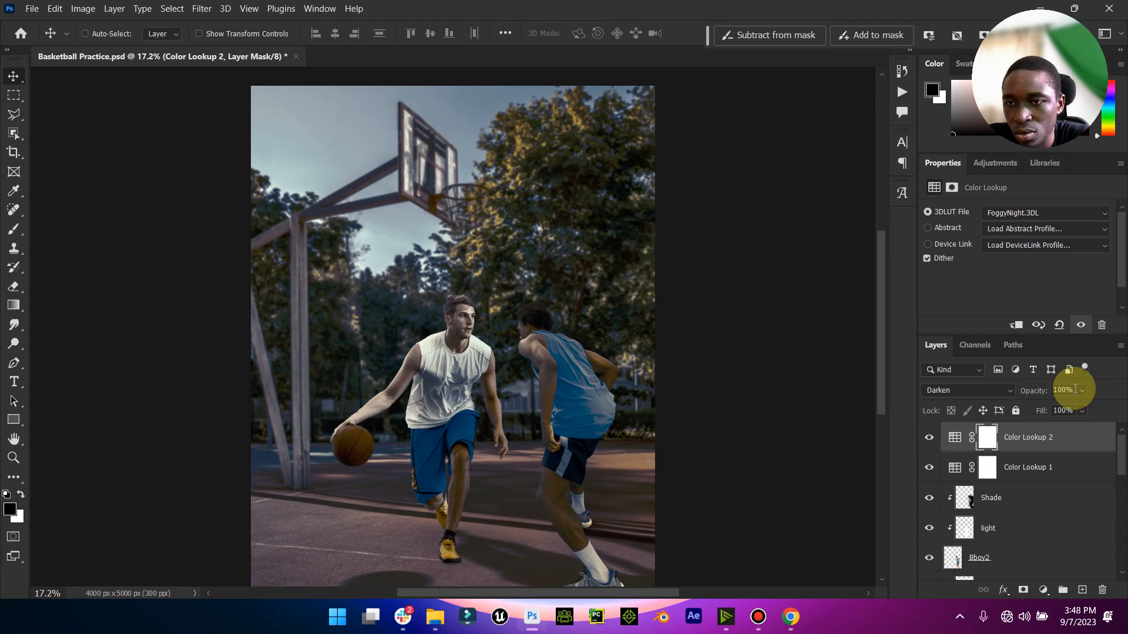
- Lower the Color Lookup 2 layer's opacity to 79% and compare the image with Color Lookup 1 hidden and shown
{"action": "scroll", "coordinate": [359, 351], "scroll_direction": "down", "scroll_amount": 1}
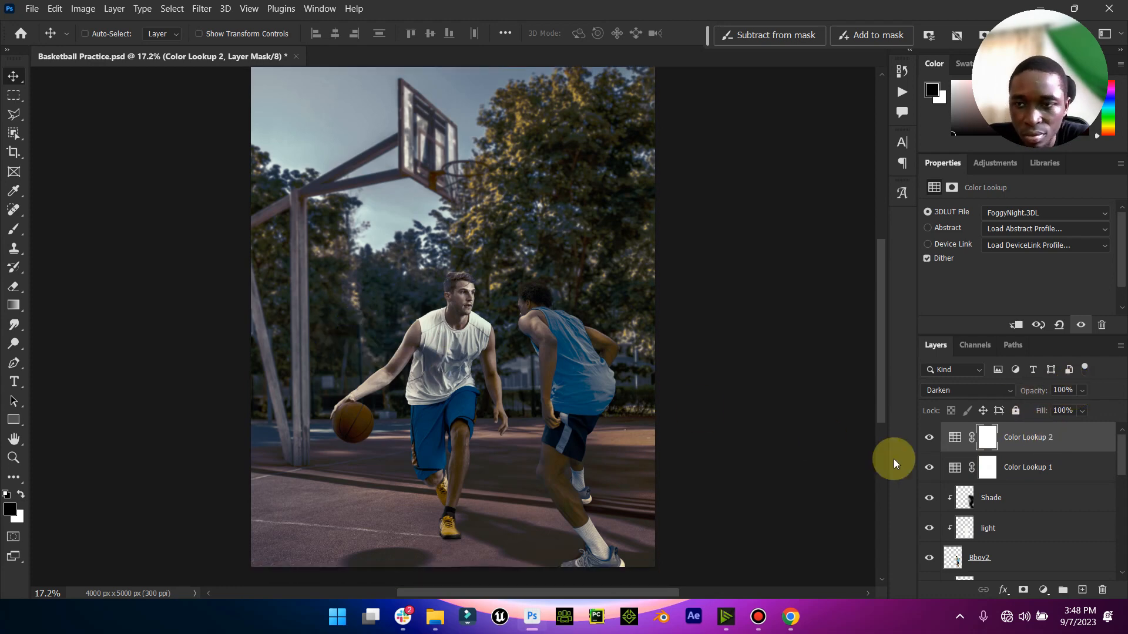
{"action": "left_click", "coordinate": [1082, 391]}
{"action": "left_click_drag", "start_coordinate": [1070, 407], "coordinate": [1084, 407]}
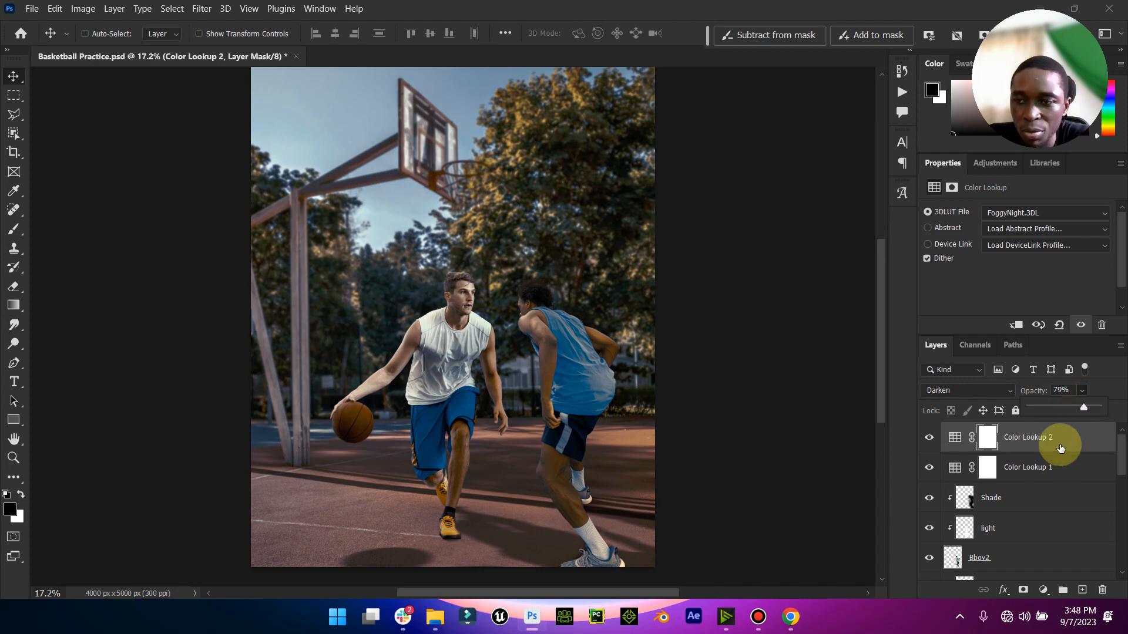
{"action": "left_click", "coordinate": [938, 466]}
{"action": "left_click", "coordinate": [930, 470]}
{"action": "left_click", "coordinate": [929, 470]}
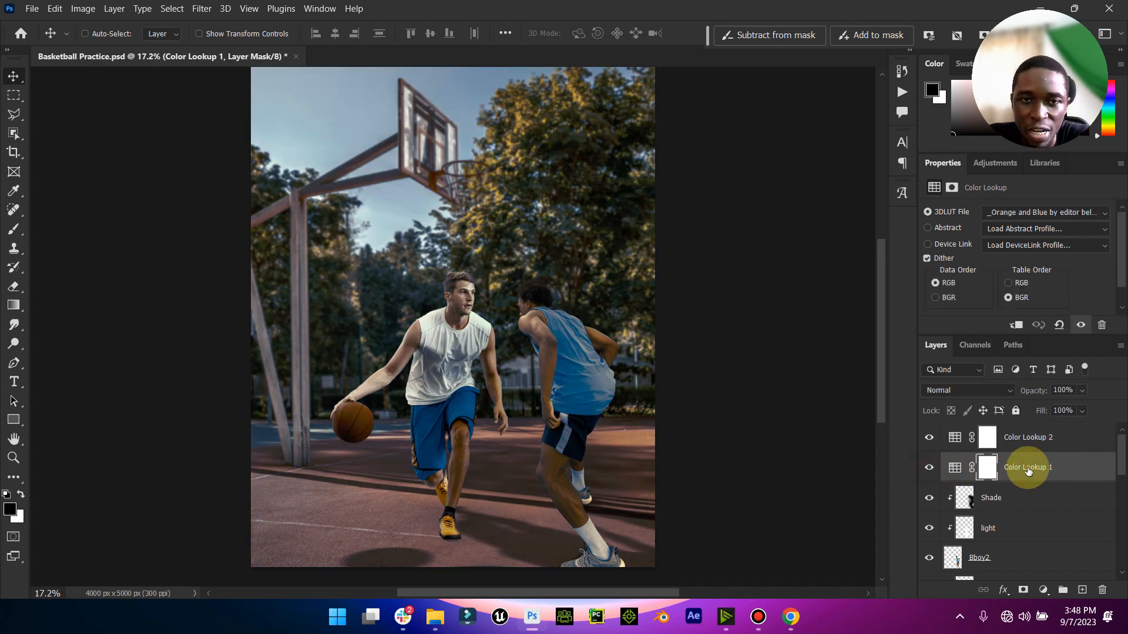
- Add a third Color Lookup adjustment above Color Lookup 2 using _Orange and Teal by editor belal 1.cube, and compare the grade with Color Lookup 2 hidden
{"action": "left_click", "coordinate": [1028, 469]}
{"action": "left_click", "coordinate": [1010, 442]}
{"action": "left_click", "coordinate": [1043, 590]}
{"action": "left_click", "coordinate": [1048, 515]}
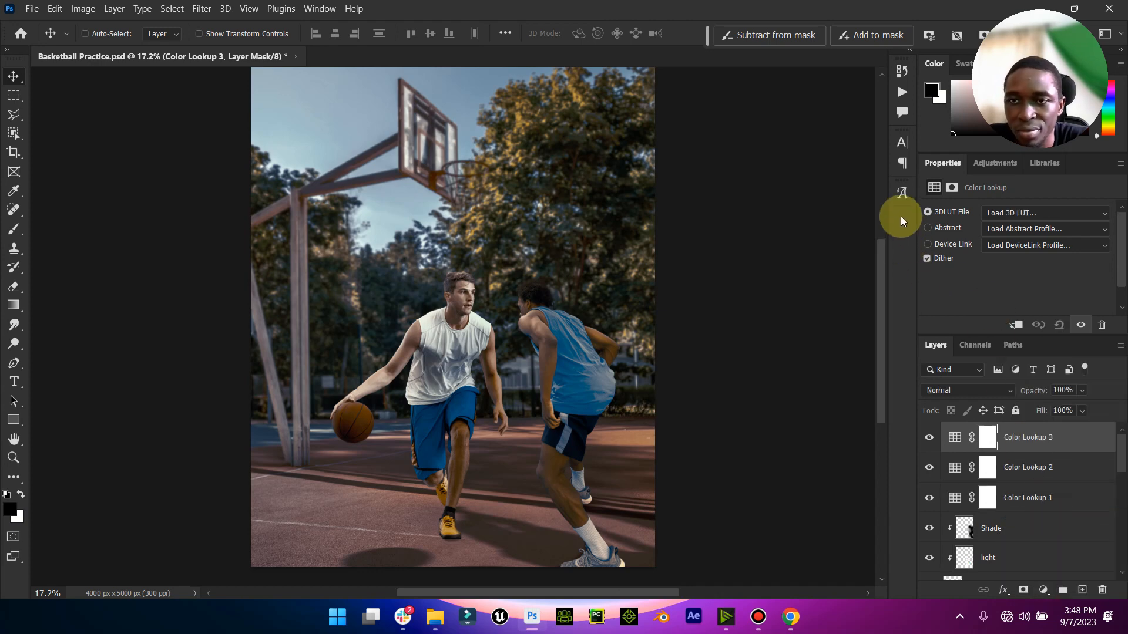
{"action": "left_click", "coordinate": [1034, 213]}
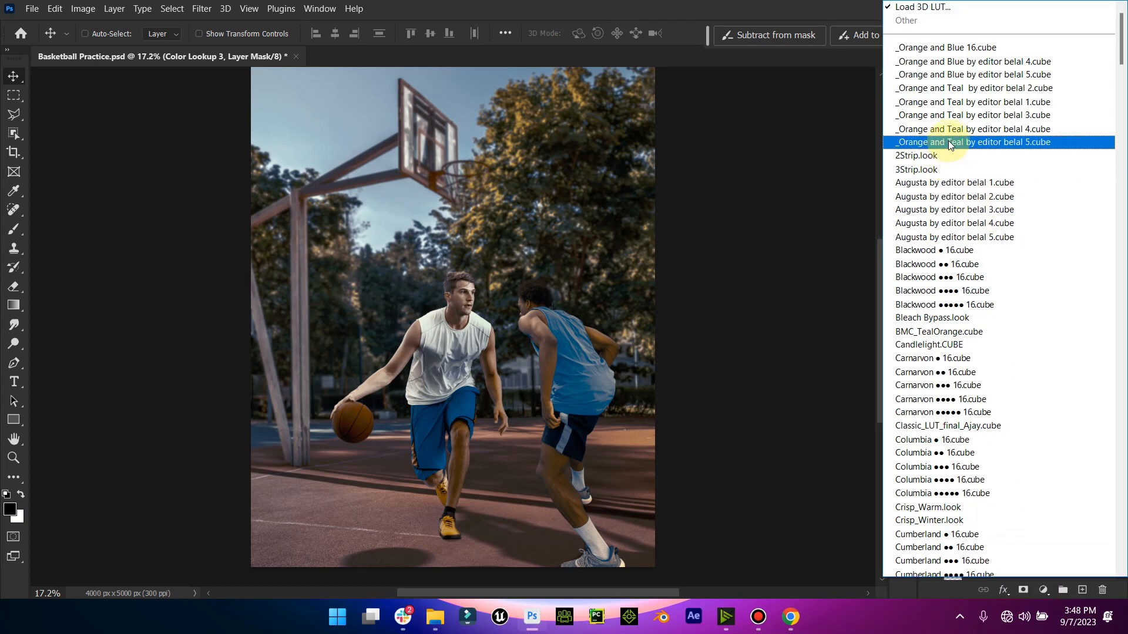
{"action": "left_click", "coordinate": [963, 103]}
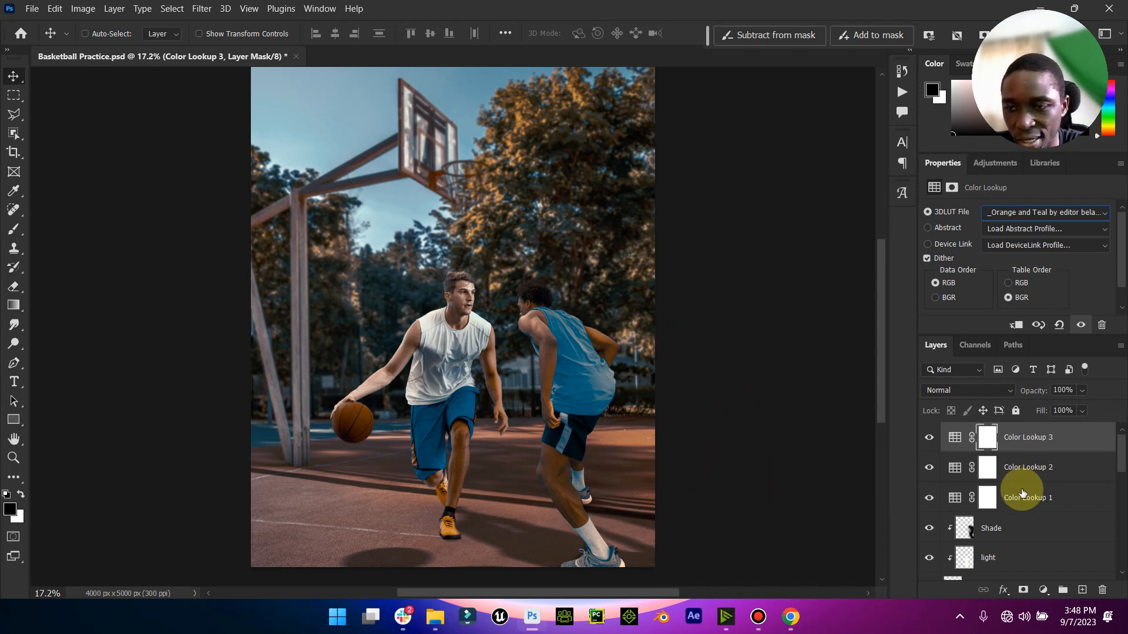
{"action": "left_click", "coordinate": [926, 469]}
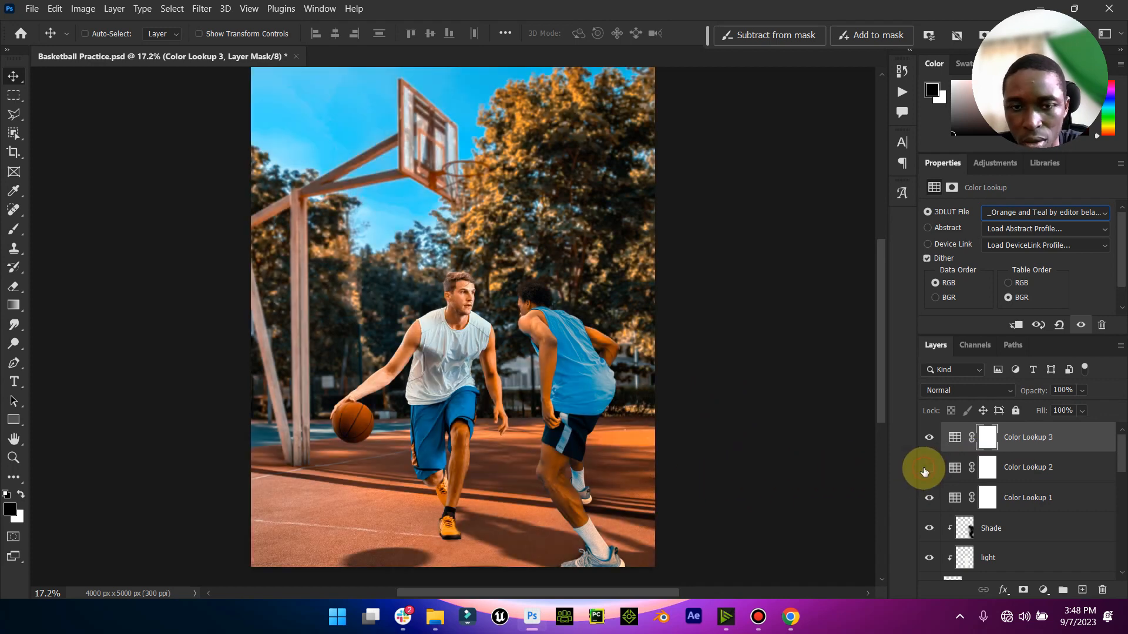
{"action": "left_click", "coordinate": [925, 470]}
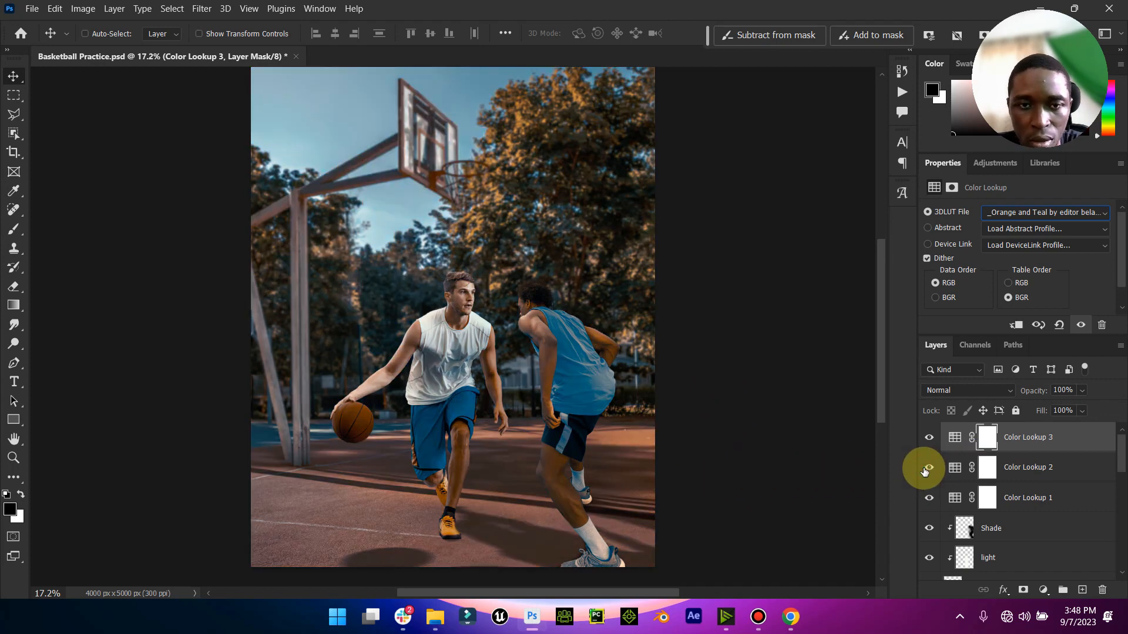
{"action": "left_click", "coordinate": [13, 459]}
{"action": "mouse_move", "coordinate": [481, 343]}
{"action": "left_mouse_down"}
{"action": "mouse_move", "coordinate": [443, 346]}
{"action": "mouse_move", "coordinate": [466, 345]}
{"action": "left_mouse_up"}
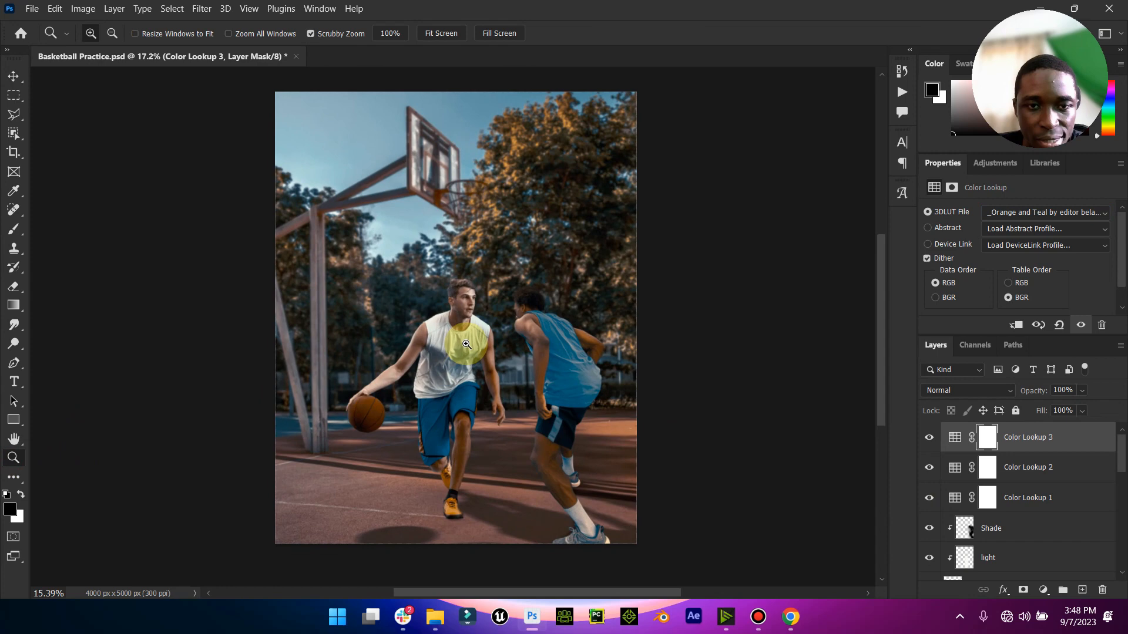
- Add a white, centred Akira Expanded Super Bold 78 pt text layer above the players' heads reading JUST
{"action": "left_click", "coordinate": [13, 76]}
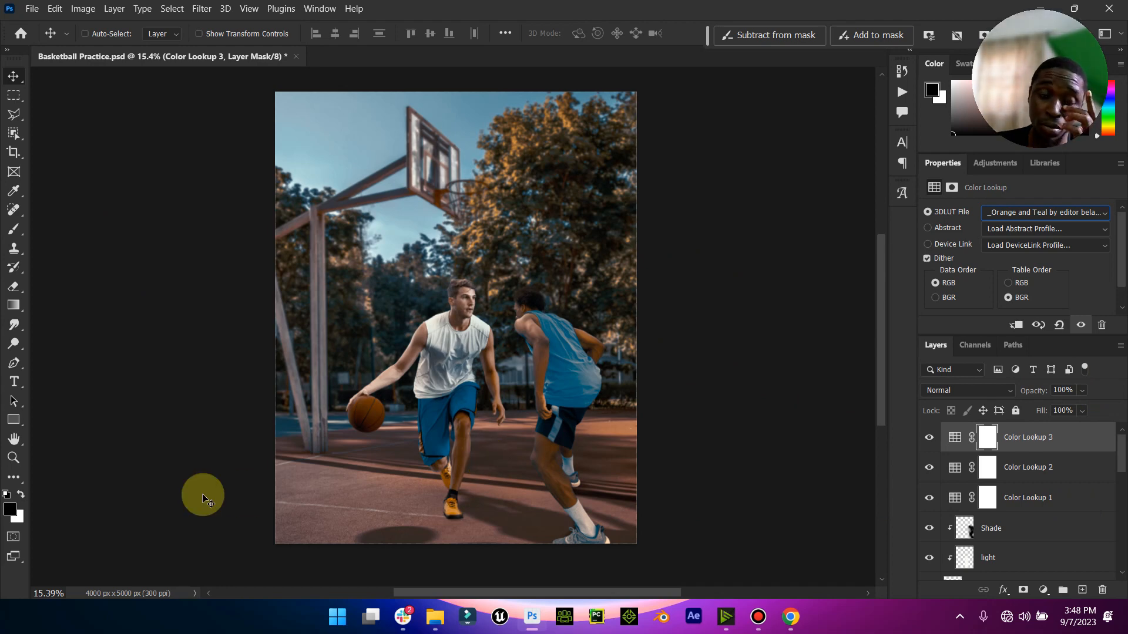
{"action": "left_click", "coordinate": [14, 381]}
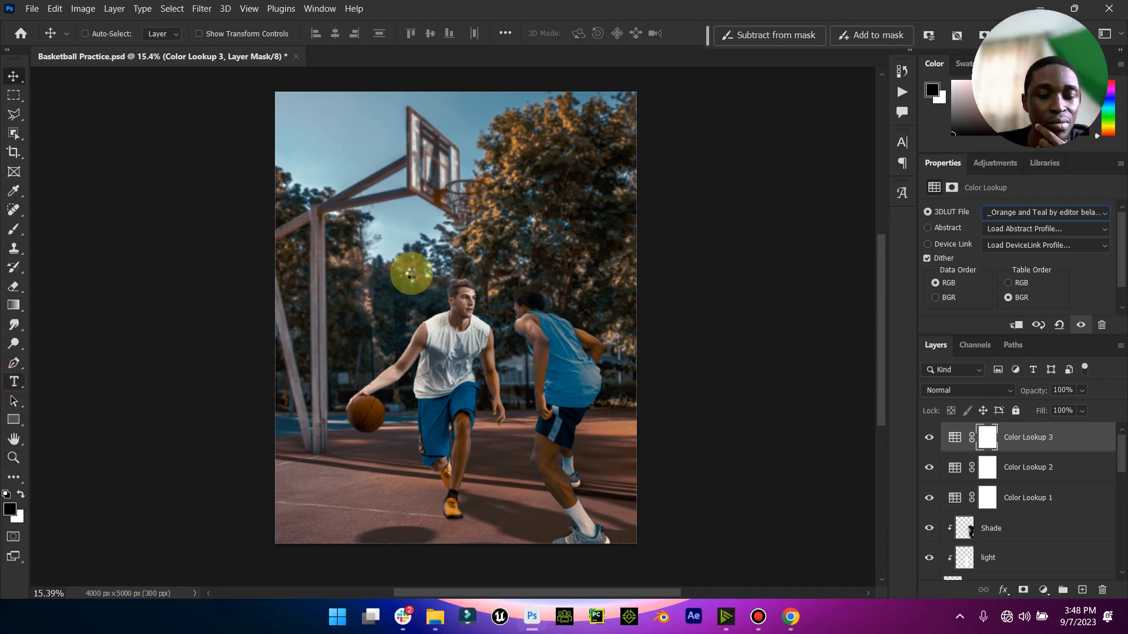
{"action": "left_click", "coordinate": [458, 250]}
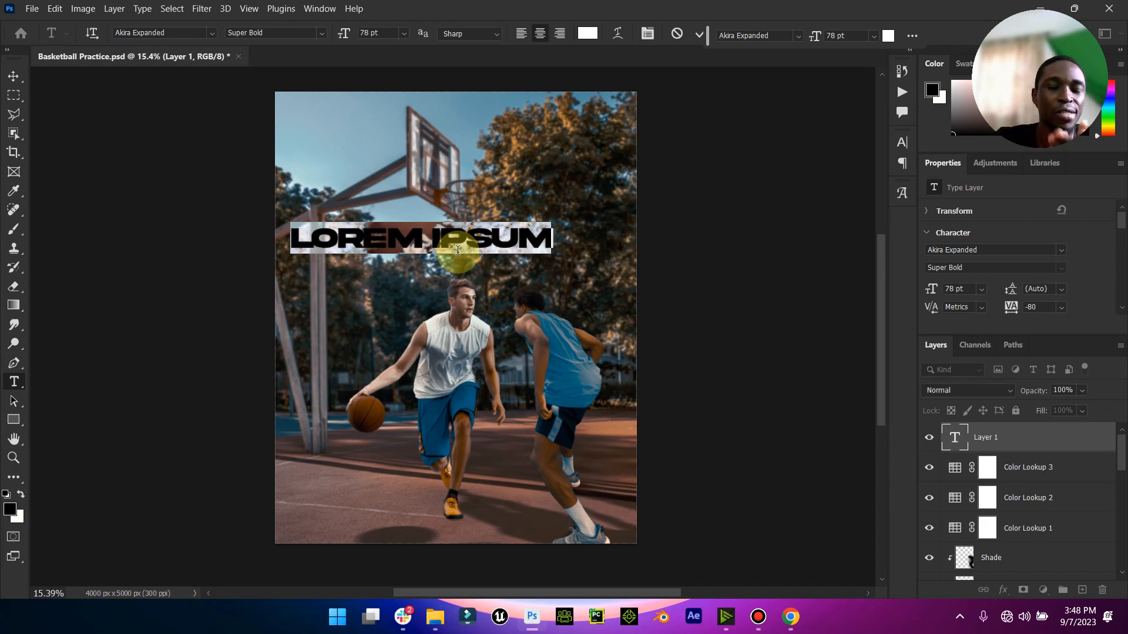
{"action": "key", "text": "Caps_Lock"}
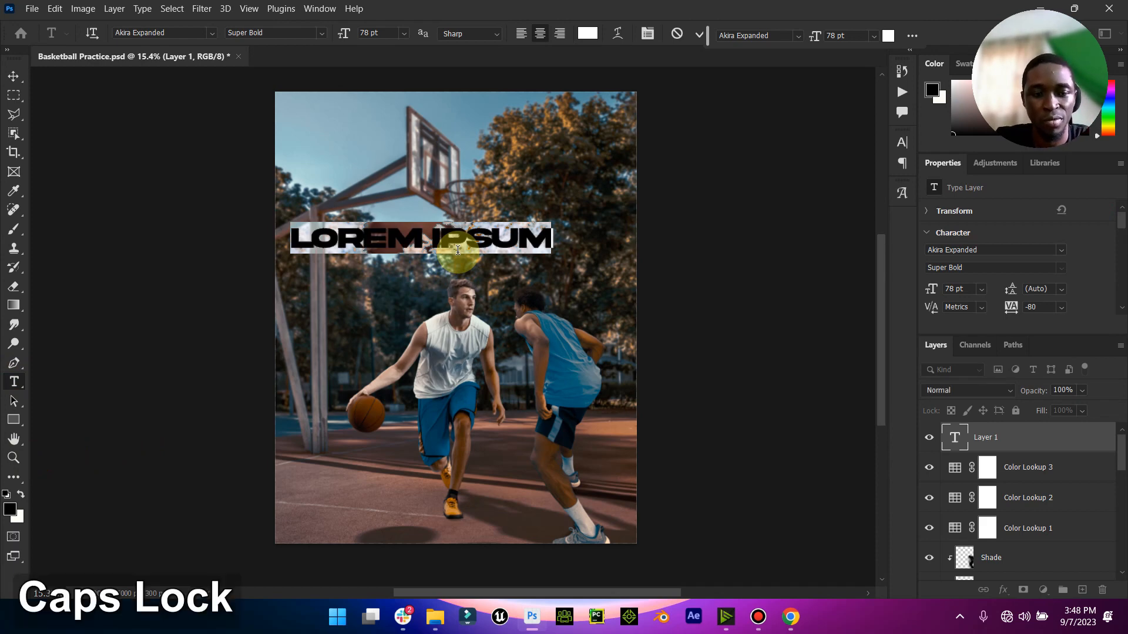
{"action": "type", "text": "JUS"}
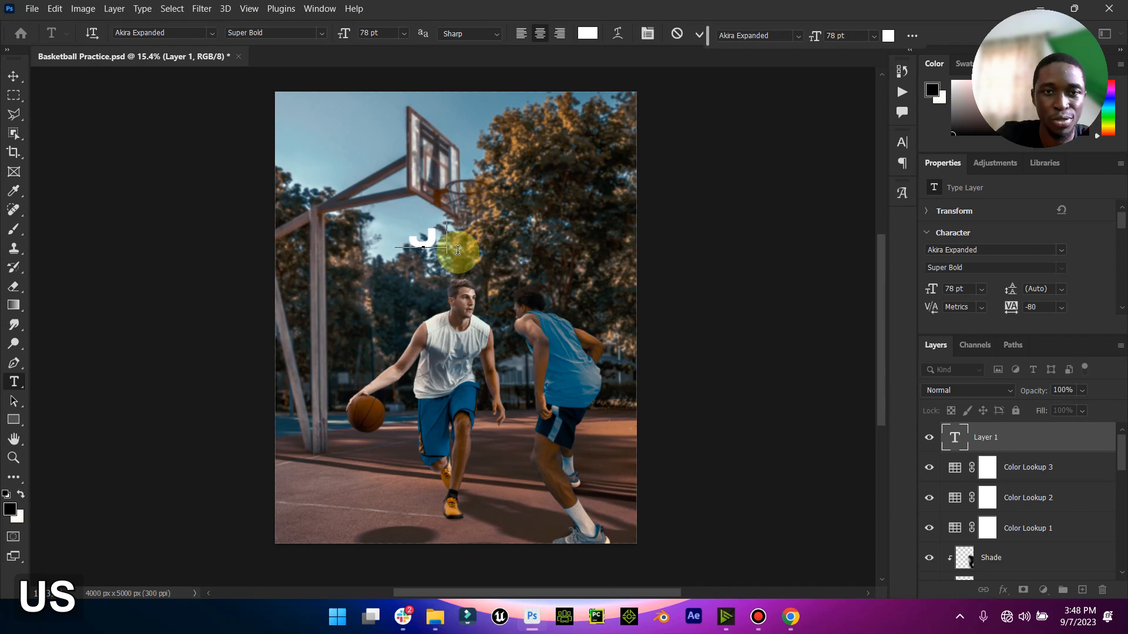
{"action": "type", "text": "T"}
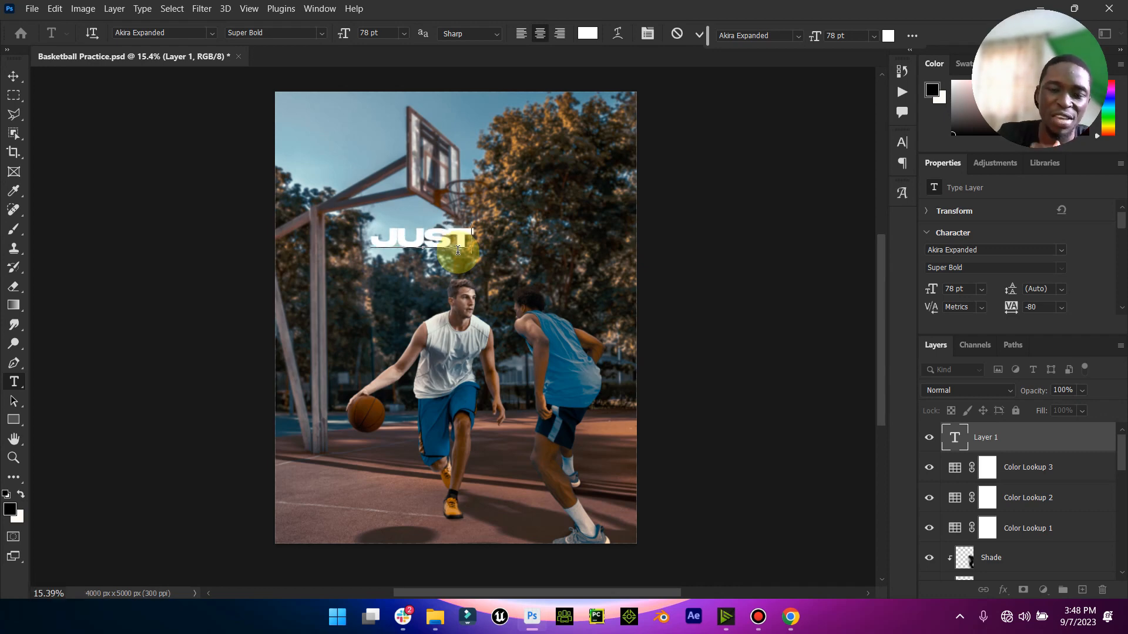
- Replace the text layer's wording with GAME ARENA split over two lines
{"action": "key", "text": "ctrl+a"}
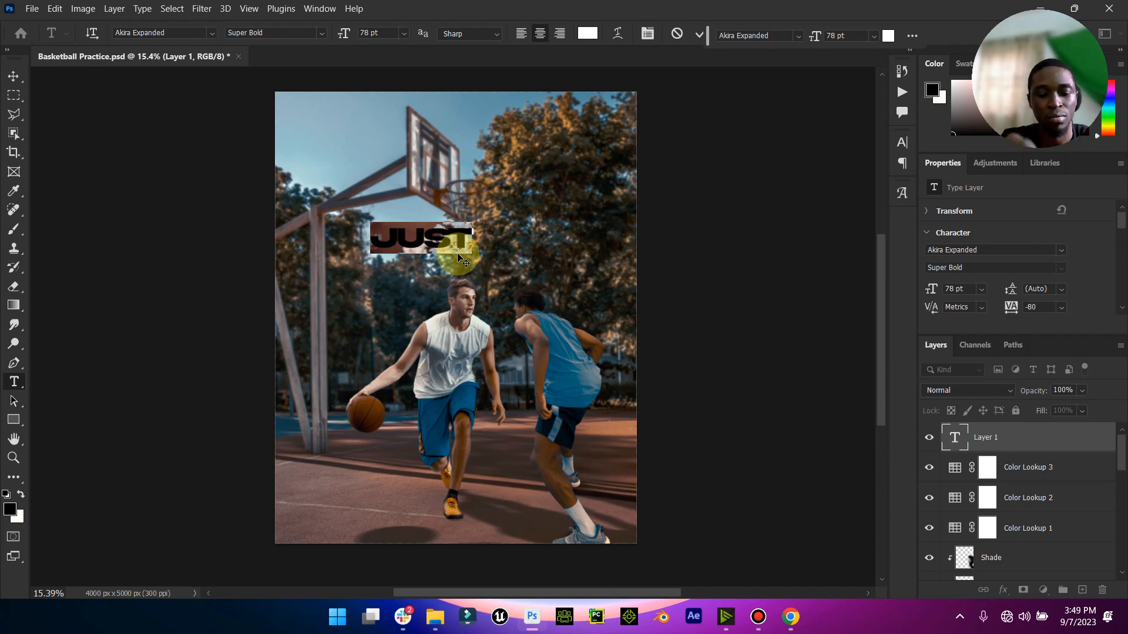
{"action": "type", "text": "SPO"}
{"action": "key", "text": "BackSpace"}
{"action": "key", "text": "BackSpace"}
{"action": "key", "text": "BackSpace"}
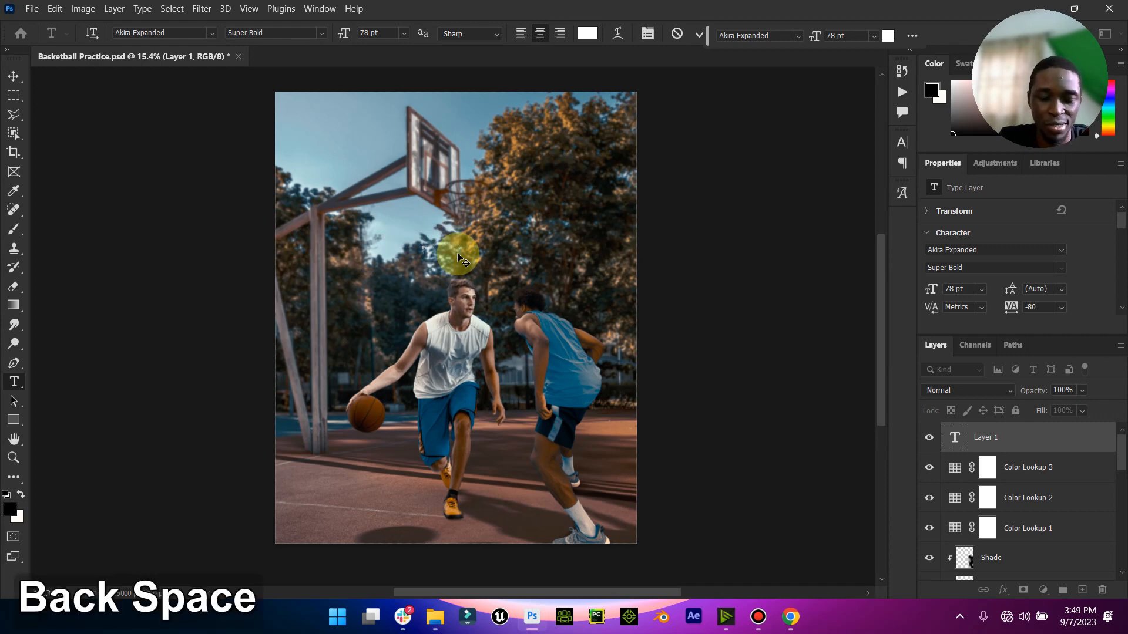
{"action": "type", "text": "GA"}
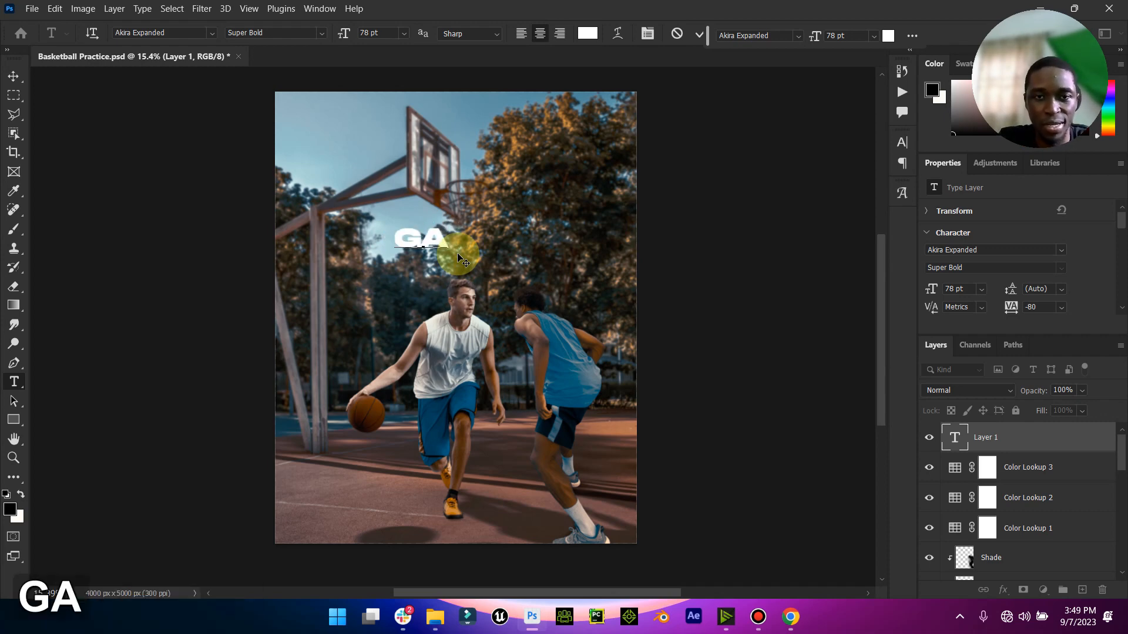
{"action": "type", "text": "ME"}
{"action": "key", "text": "Return"}
{"action": "type", "text": "A"}
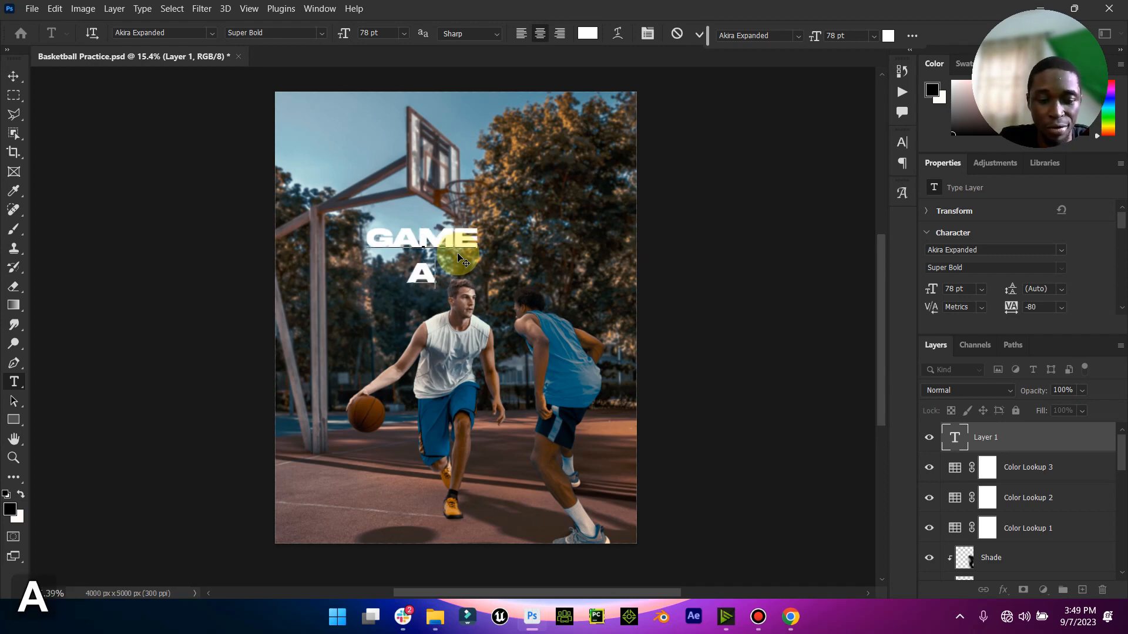
{"action": "type", "text": "RENA"}
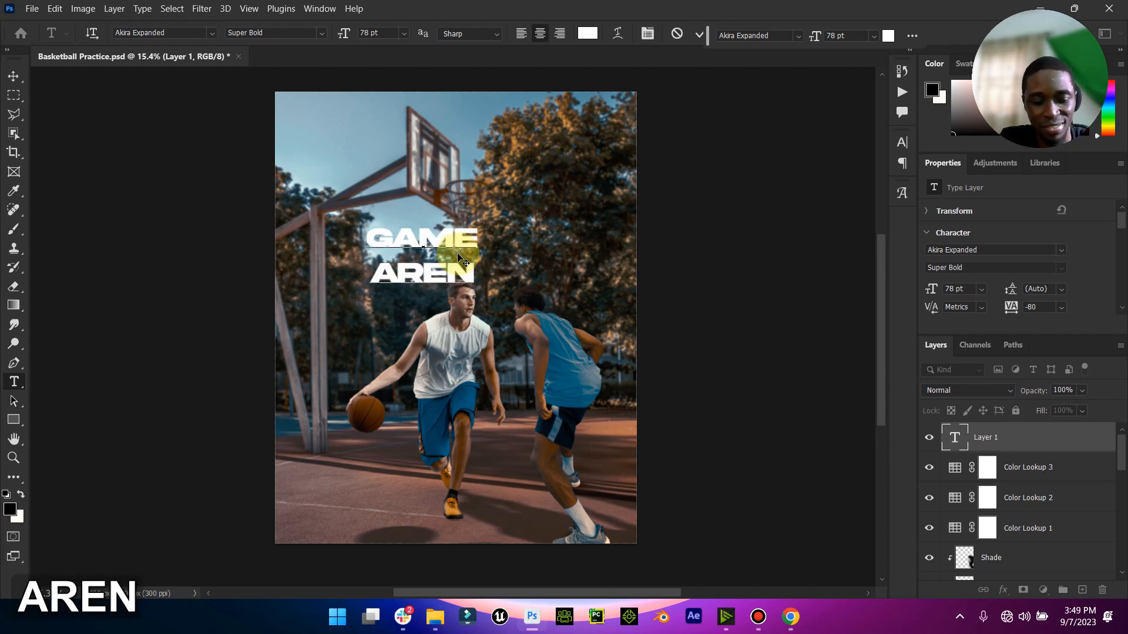
- Set the leading of the whole GAME ARENA text to 67 pt and apply faux italic
{"action": "key", "text": "ctrl"}
{"action": "key", "text": "ctrl+a"}
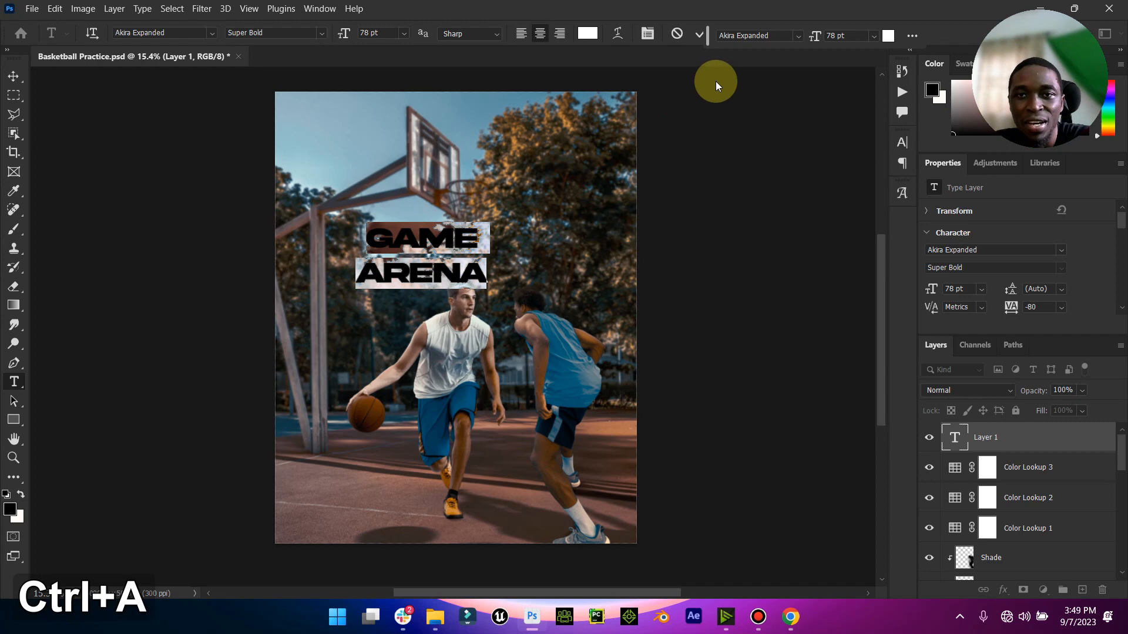
{"action": "left_click", "coordinate": [648, 33]}
{"action": "left_click_drag", "start_coordinate": [822, 181], "coordinate": [800, 185]}
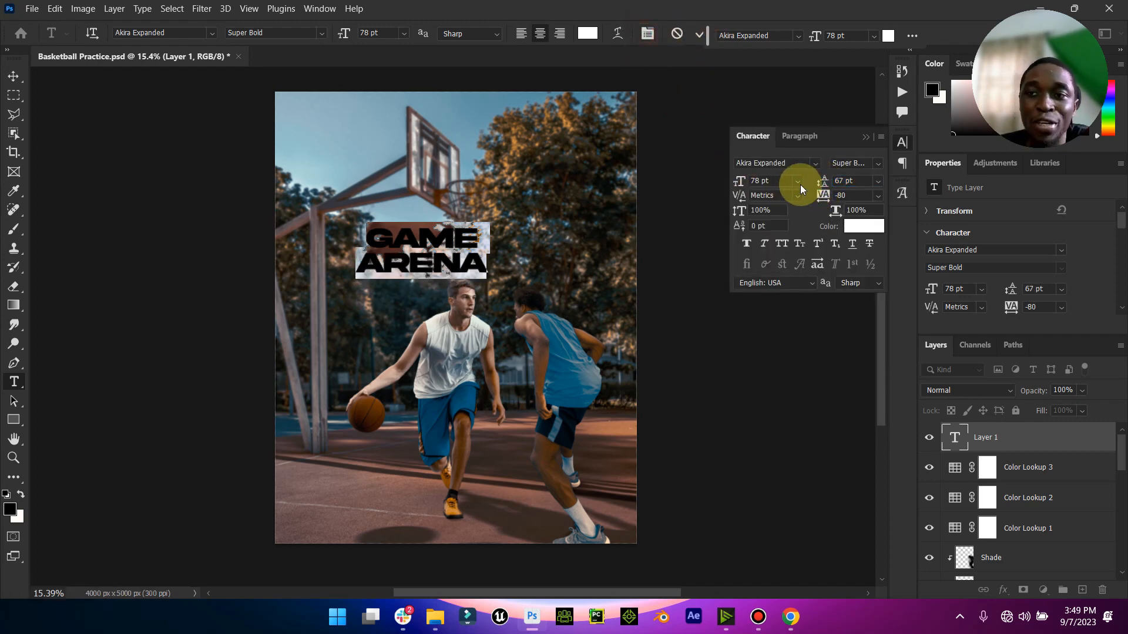
{"action": "left_click", "coordinate": [760, 247]}
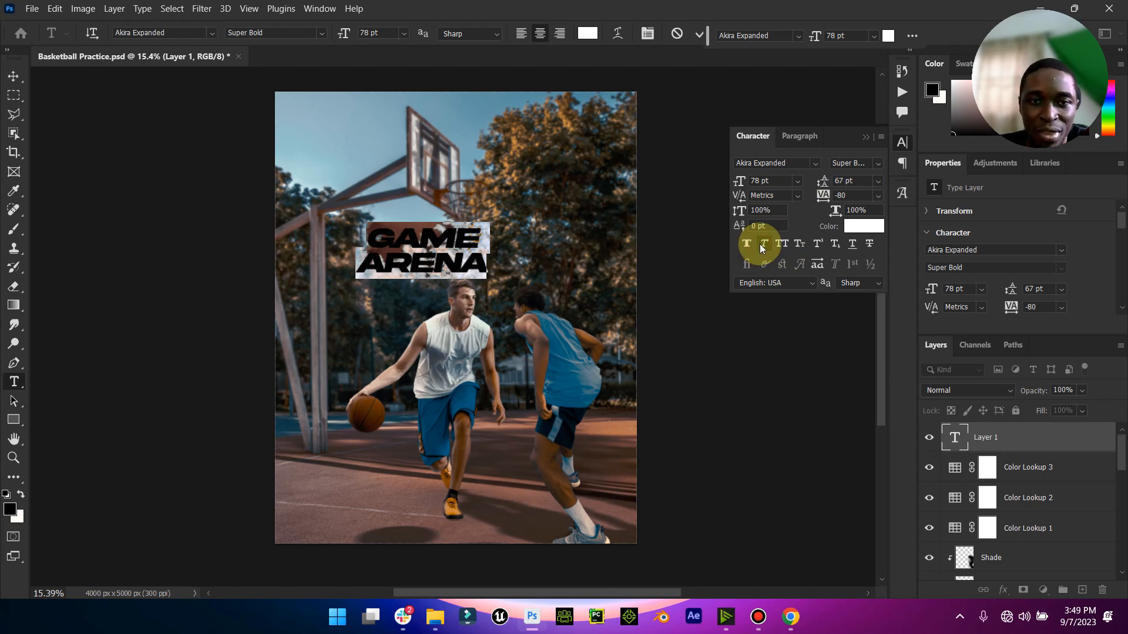
{"action": "left_click", "coordinate": [866, 137]}
- Rotate the GAME ARENA title about -10° and scale it to about 230% so it spans most of the canvas width
{"action": "left_click", "coordinate": [198, 33]}
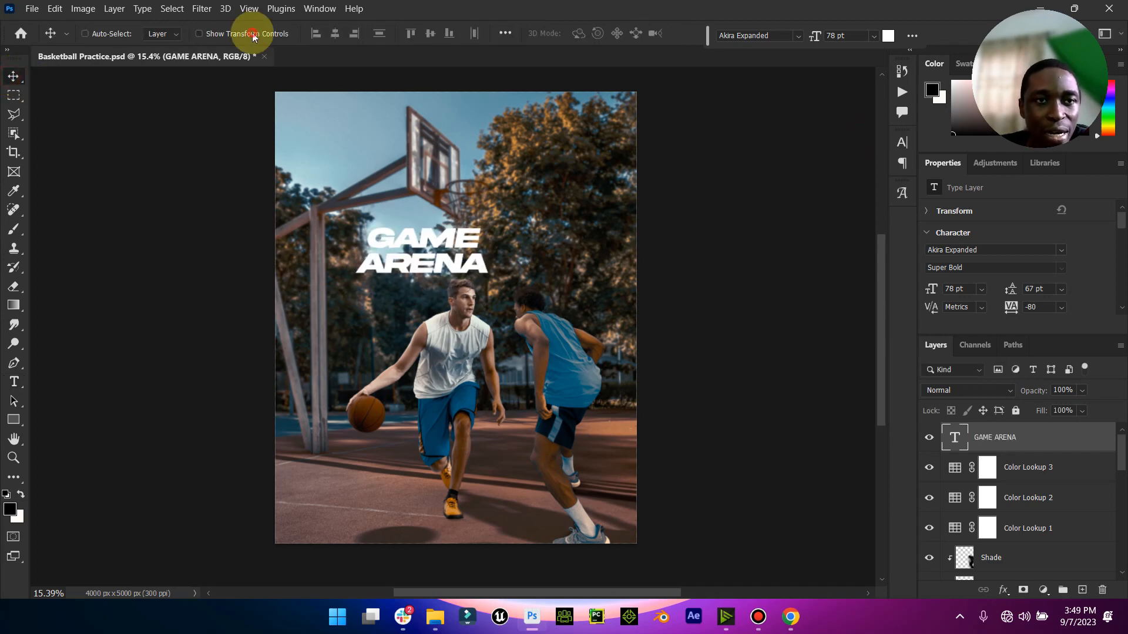
{"action": "left_click_drag", "start_coordinate": [502, 228], "coordinate": [516, 206]}
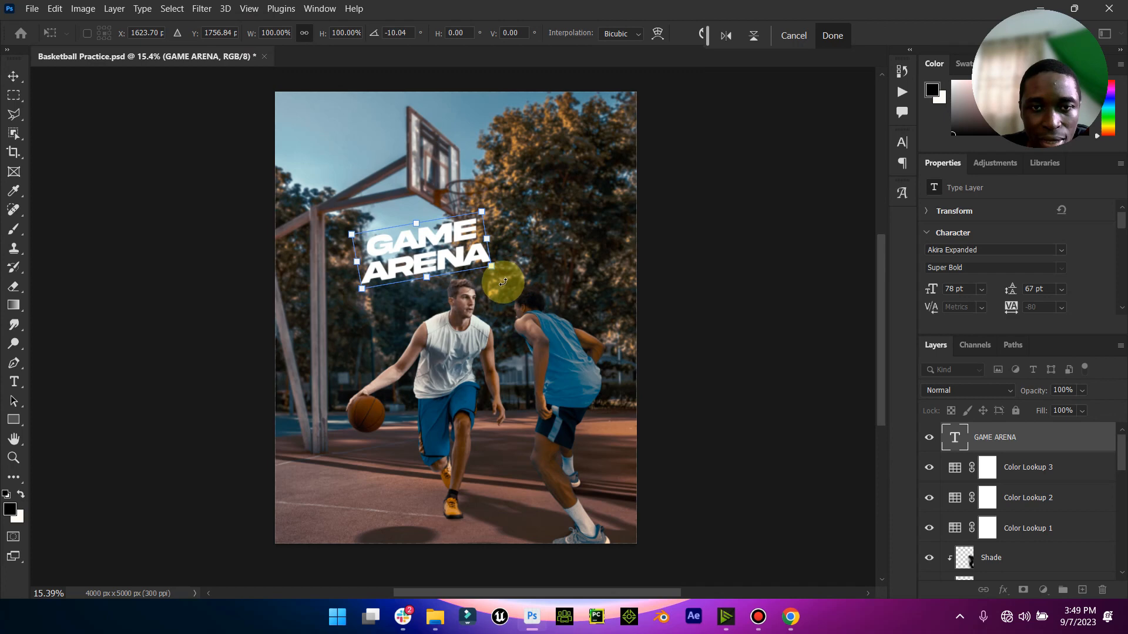
{"action": "left_click_drag", "start_coordinate": [493, 268], "coordinate": [531, 300]}
{"action": "left_click_drag", "start_coordinate": [568, 197], "coordinate": [591, 183]}
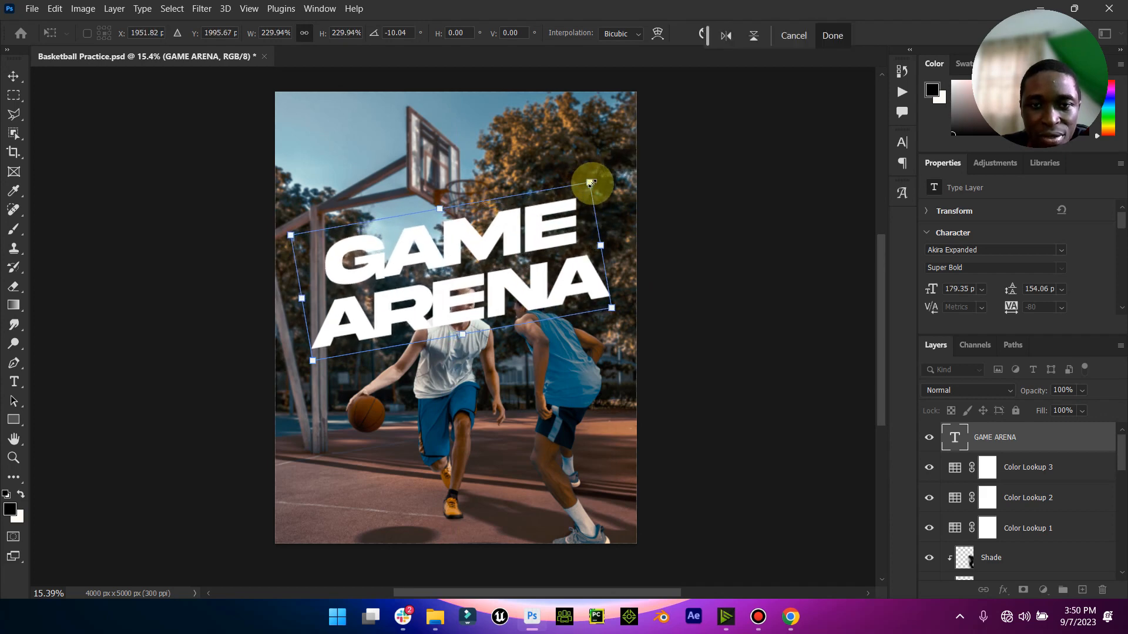
{"action": "left_click", "coordinate": [830, 34]}
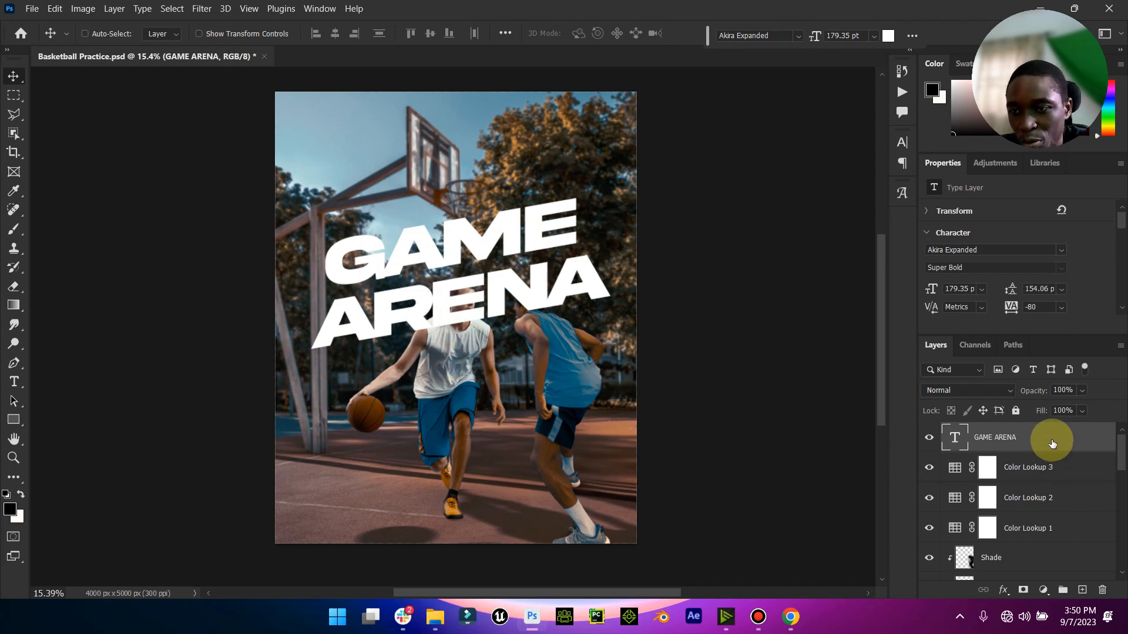
- Move the GAME ARENA layer between Shadow and remove copy, behind the players, and shift the title slightly down
{"action": "left_click_drag", "start_coordinate": [1052, 443], "coordinate": [1071, 521]}
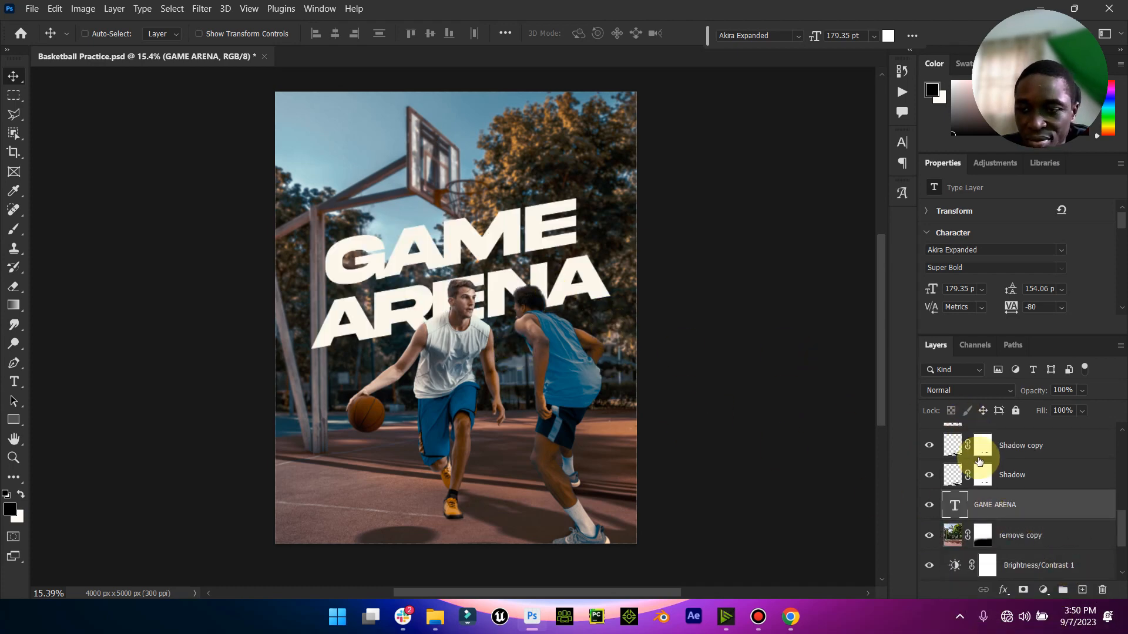
{"action": "left_click_drag", "start_coordinate": [551, 266], "coordinate": [598, 224]}
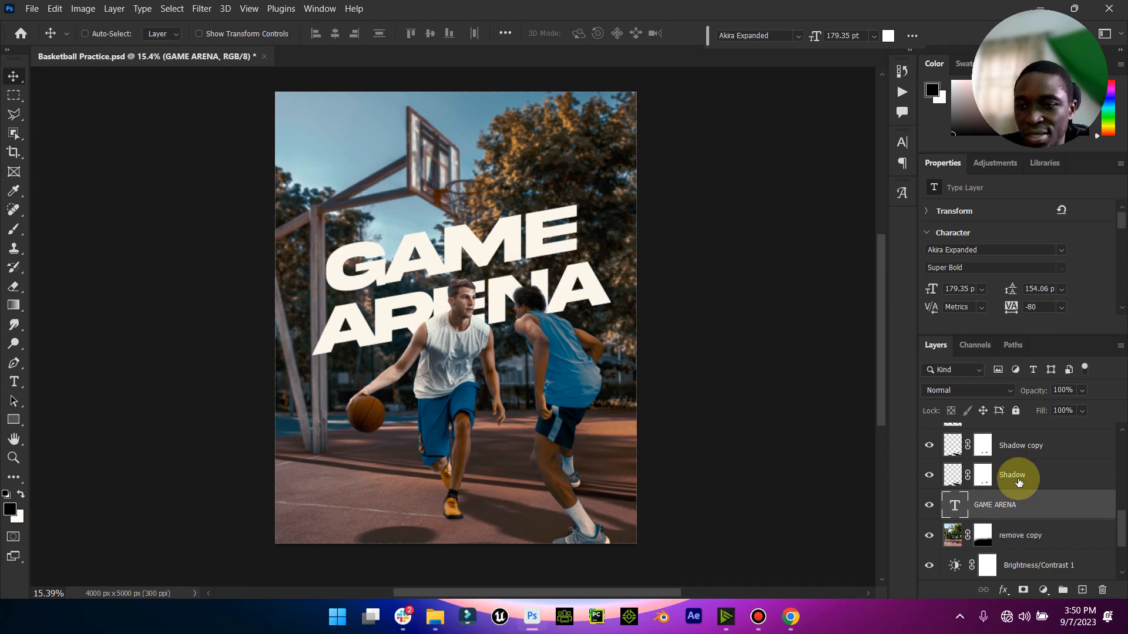
- Set the GAME ARENA title's leading to 124 pt
{"action": "double_click", "coordinate": [965, 509]}
{"action": "left_click", "coordinate": [647, 33]}
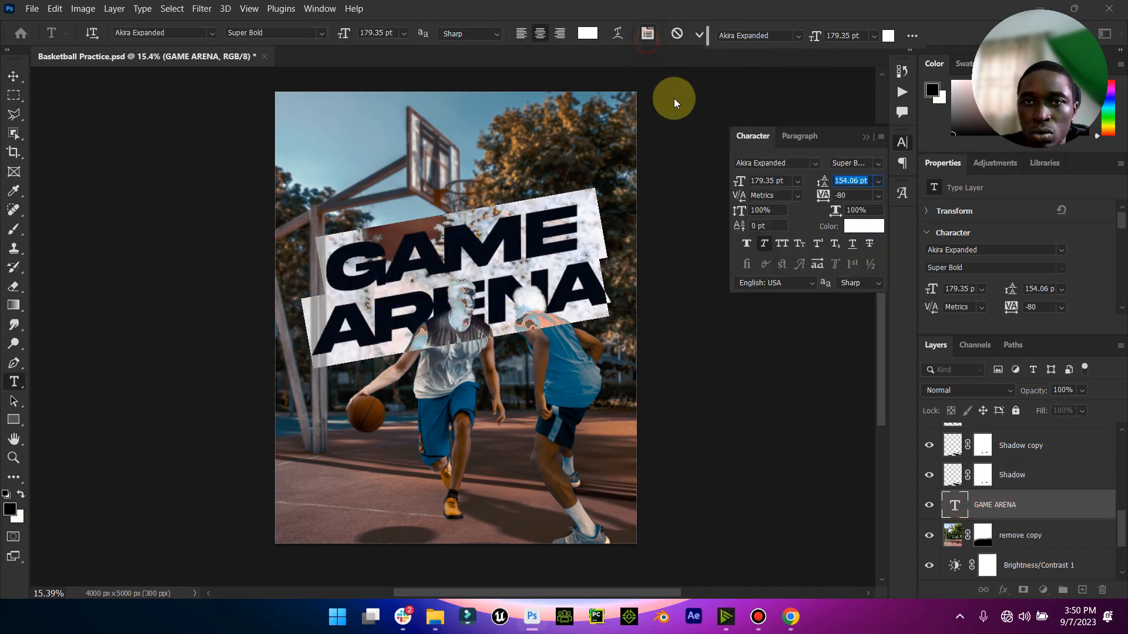
{"action": "left_click_drag", "start_coordinate": [823, 186], "coordinate": [799, 185]}
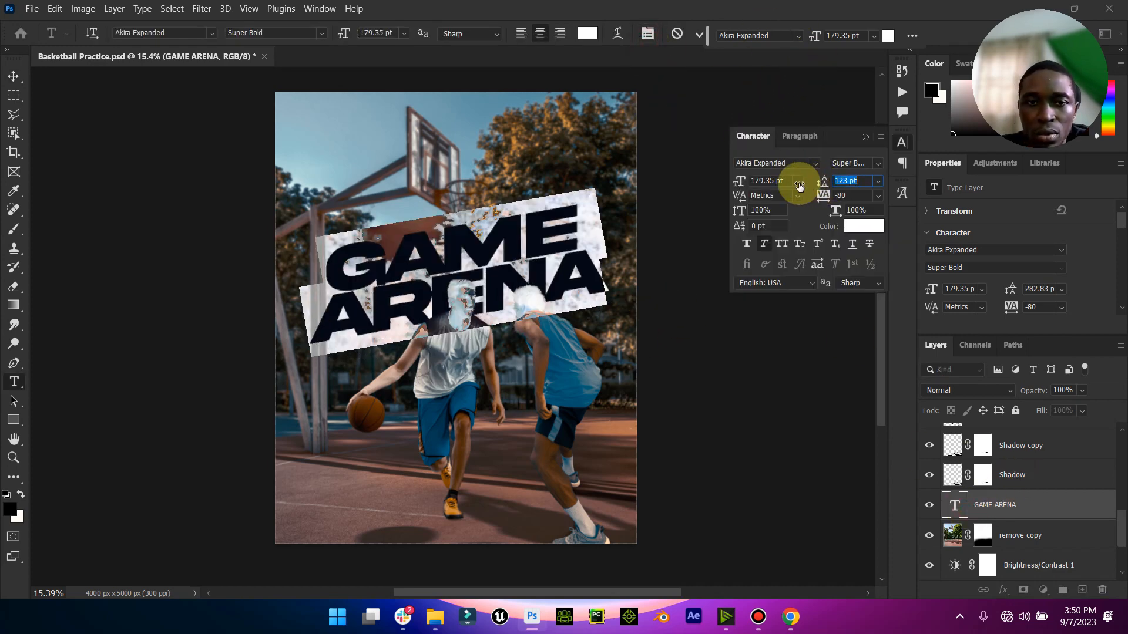
{"action": "left_click", "coordinate": [864, 136]}
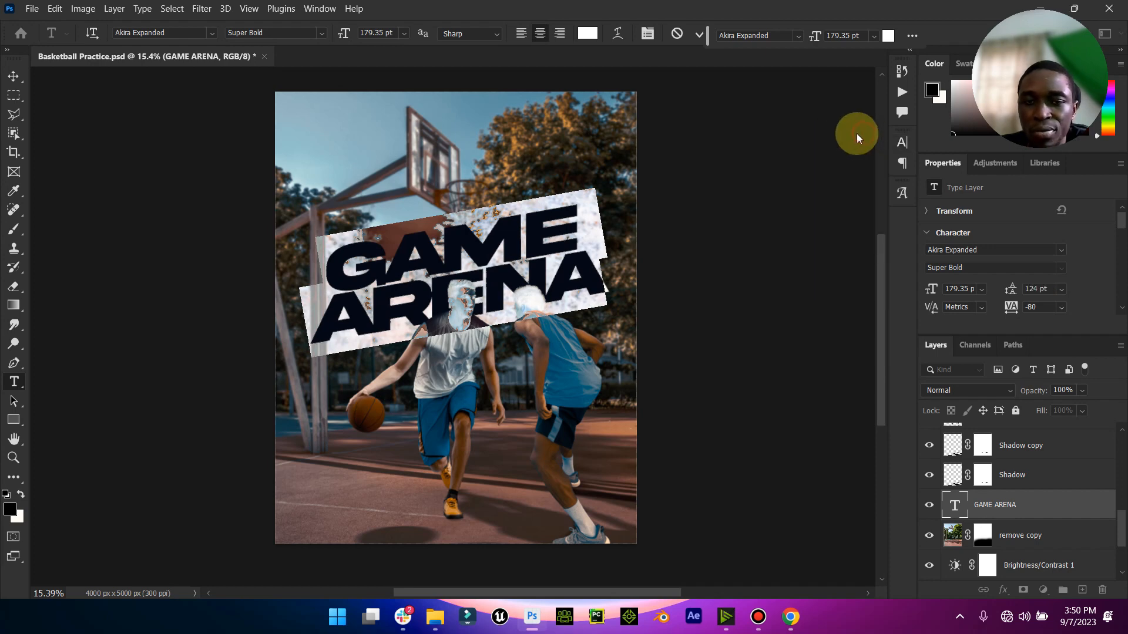
{"action": "left_click", "coordinate": [697, 34]}
- Duplicate the GAME ARENA layer, move the copy above the original and change its text to FOR THE LOVE OF BASKETBALL
{"action": "key", "text": "v"}
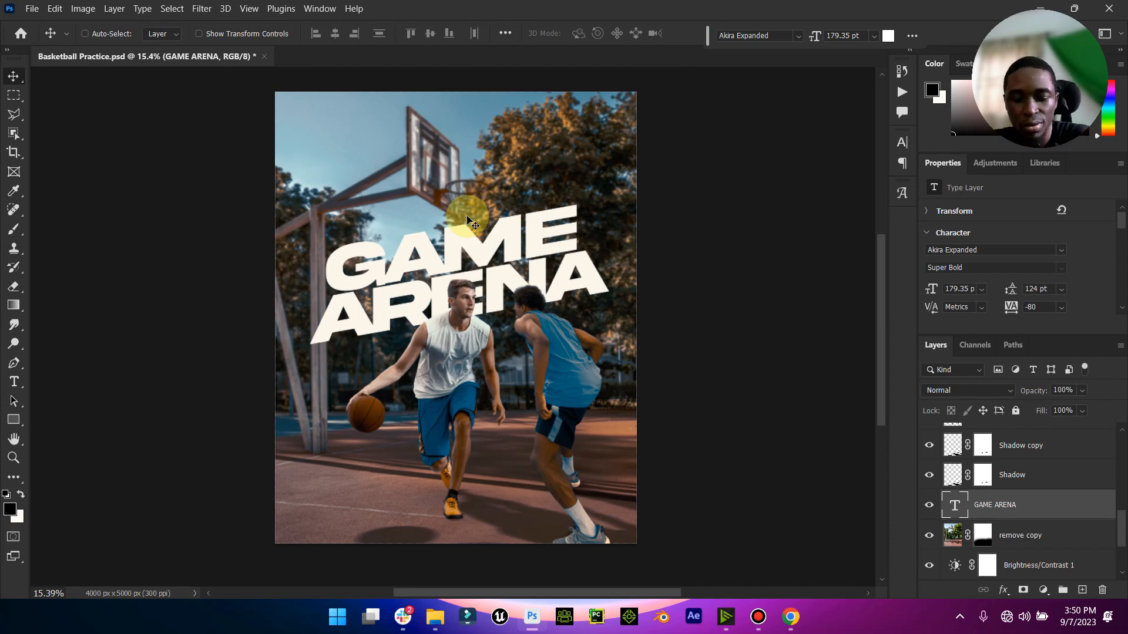
{"action": "key", "text": "ctrl+j"}
{"action": "left_click_drag", "start_coordinate": [431, 214], "coordinate": [424, 142]}
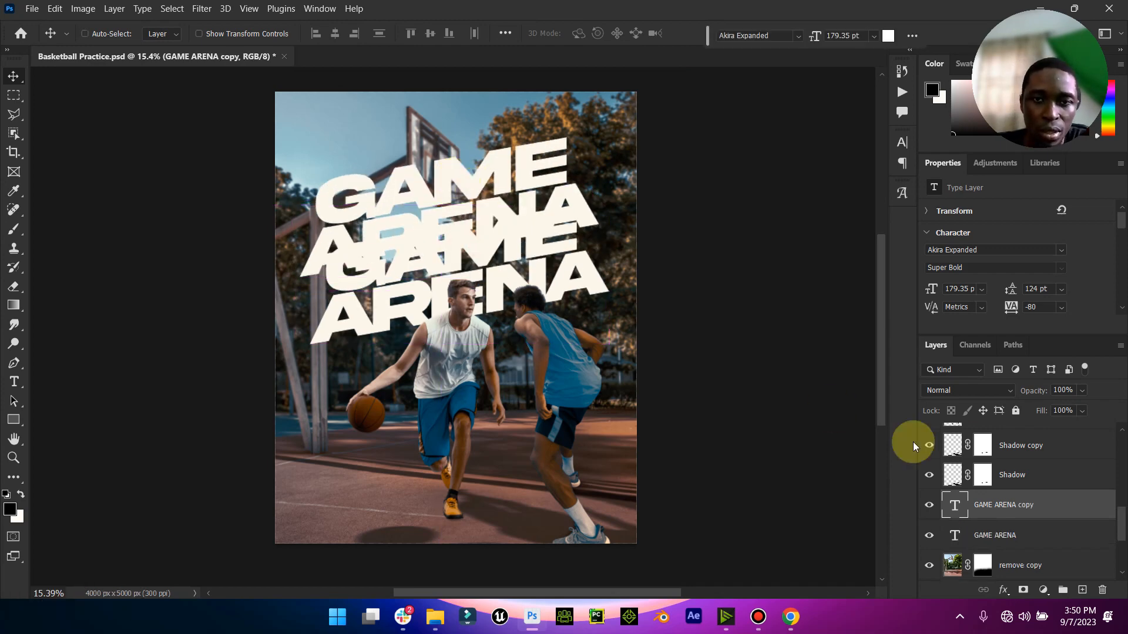
{"action": "double_click", "coordinate": [955, 506]}
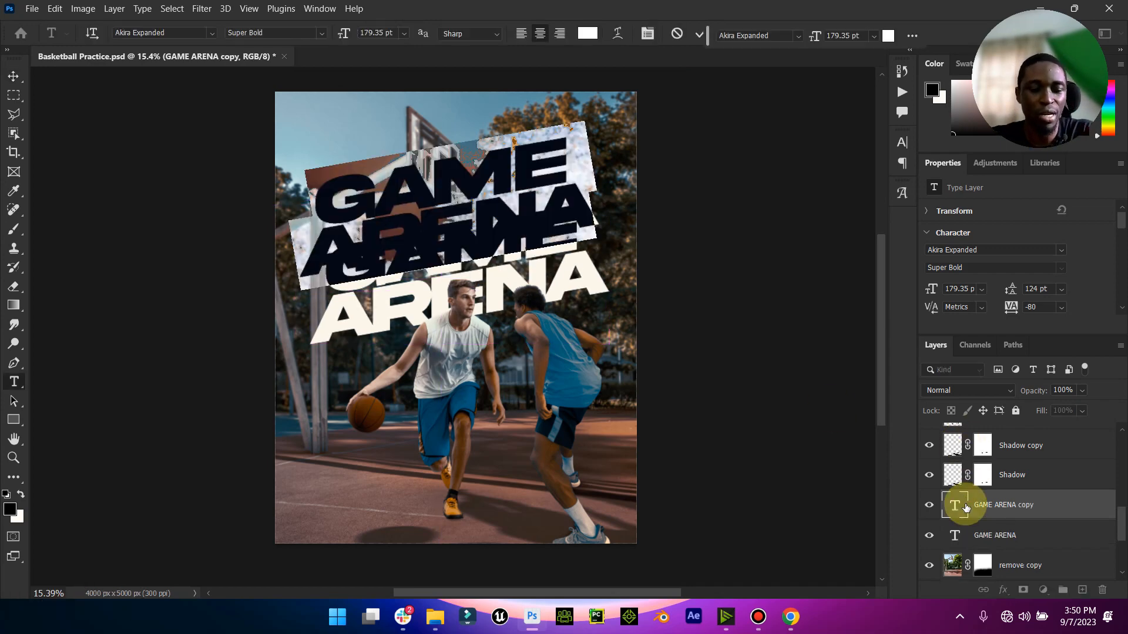
{"action": "type", "text": "E"}
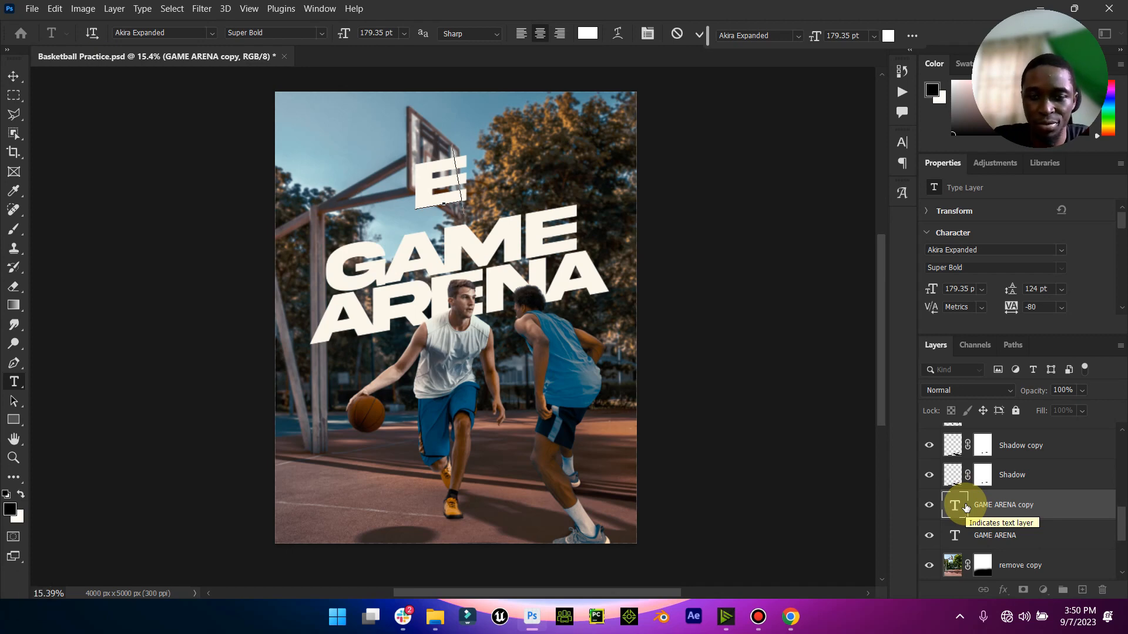
{"action": "key", "text": "BackSpace"}
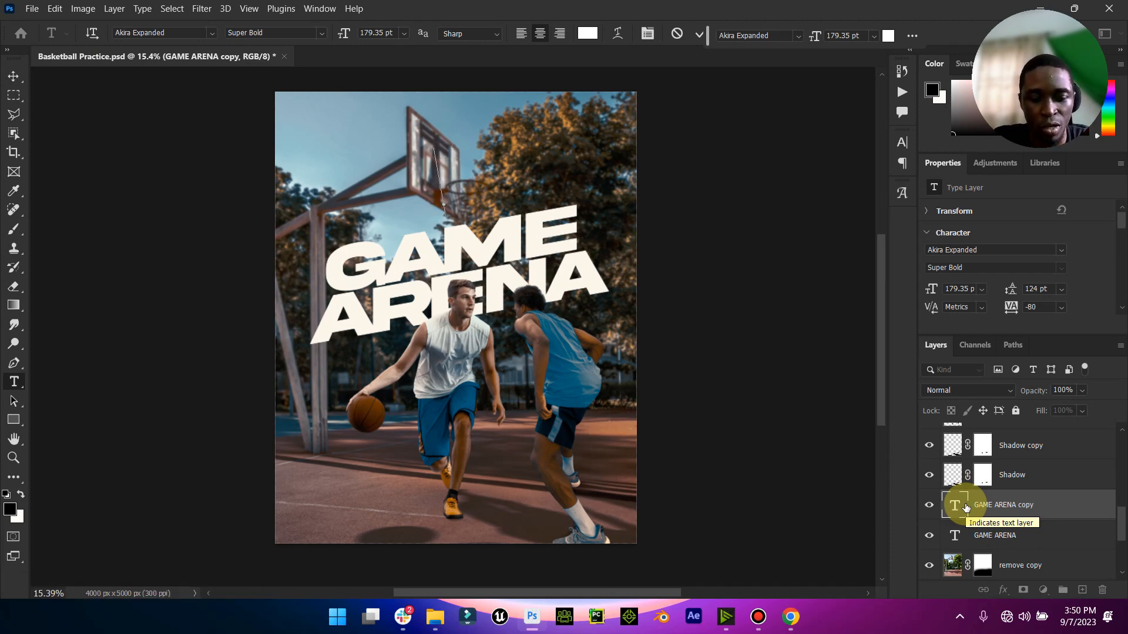
{"action": "type", "text": "FOR THE "}
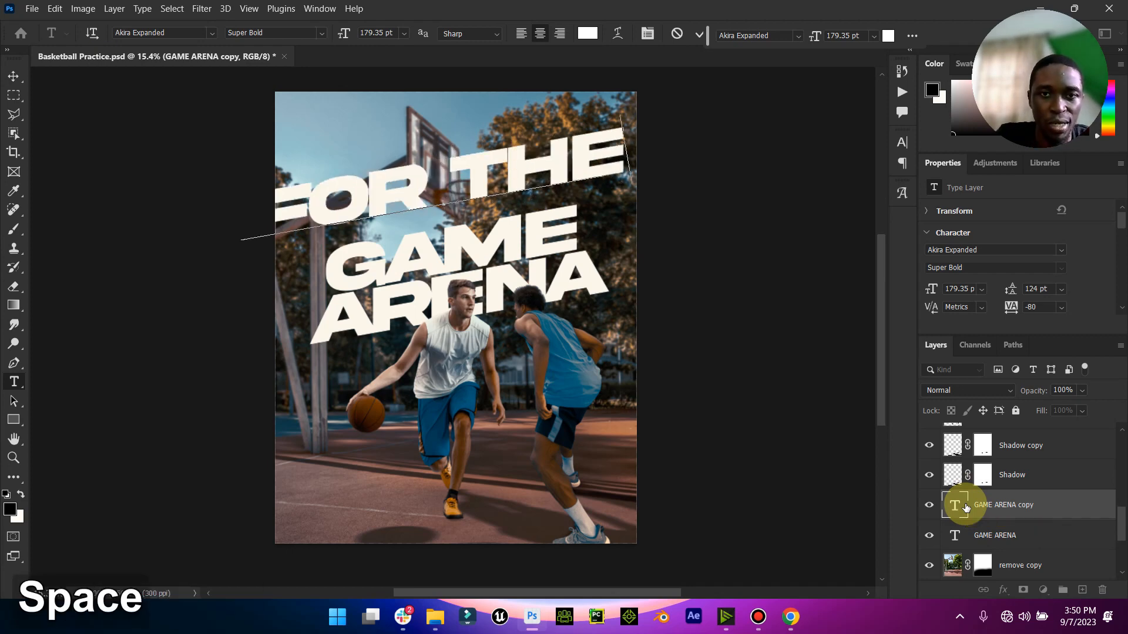
{"action": "type", "text": "LOVE OF BASKETBALL"}
- Set the FOR THE LOVE OF BASKETBALL tagline to 18 pt and place it just above the right half of the word GAME
{"action": "key", "text": "ctrl+a"}
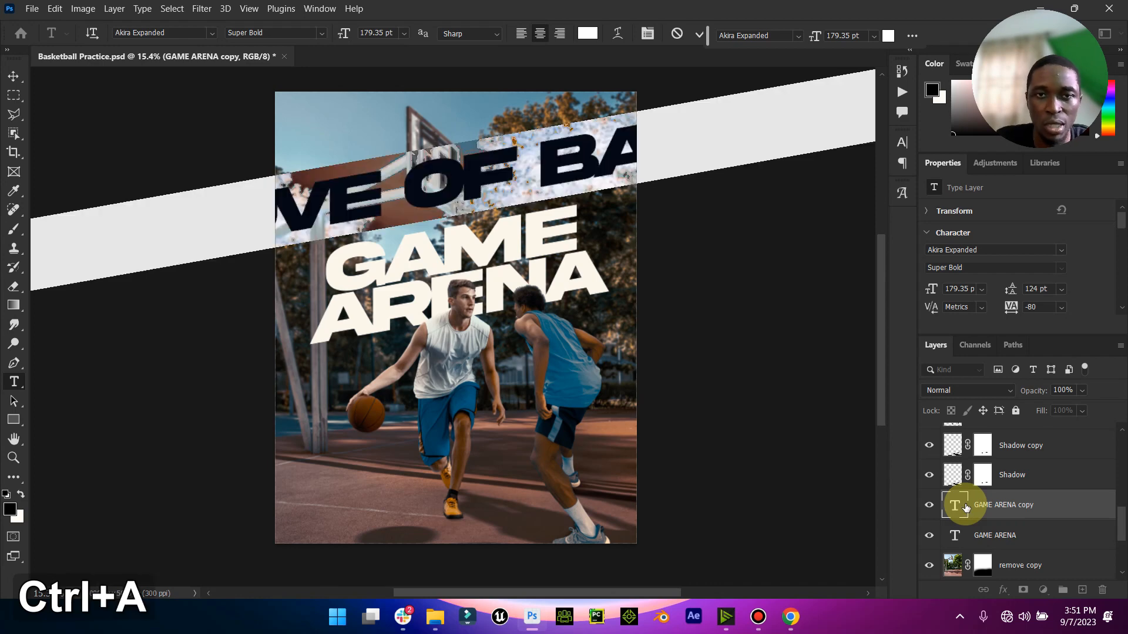
{"action": "left_click", "coordinate": [403, 33]}
{"action": "left_click", "coordinate": [376, 200]}
{"action": "left_click", "coordinate": [401, 33]}
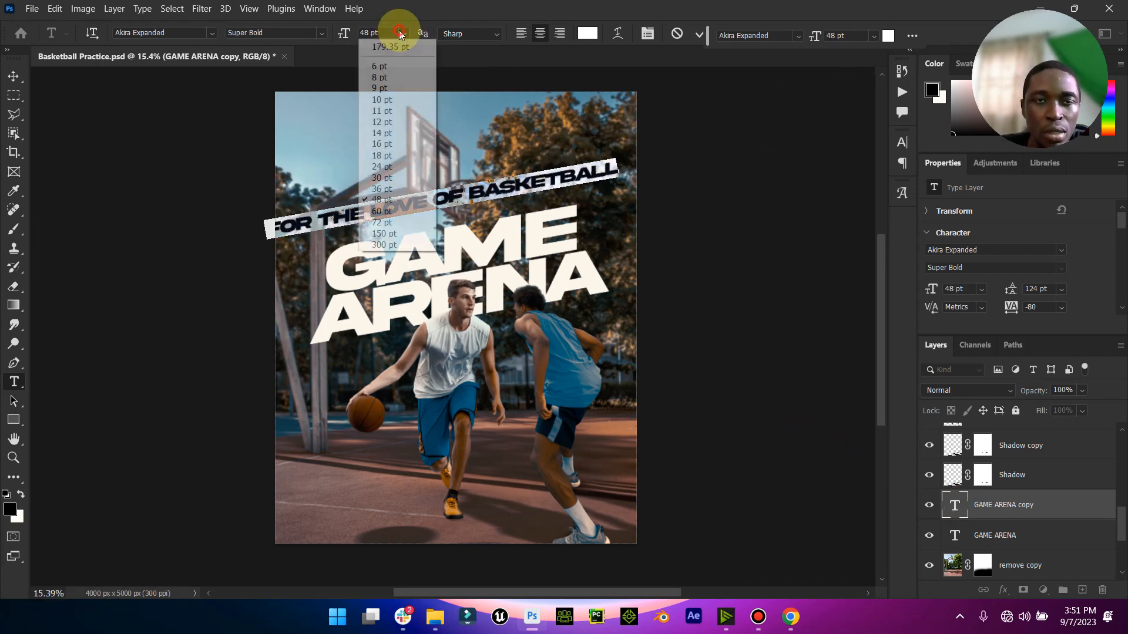
{"action": "left_click", "coordinate": [379, 155]}
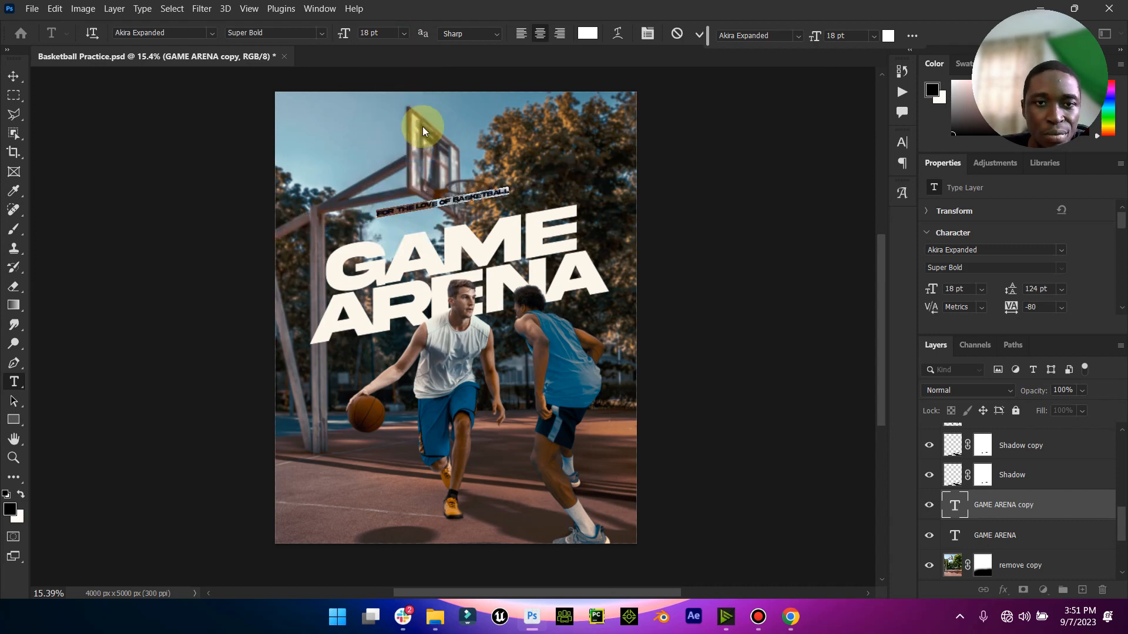
{"action": "left_click", "coordinate": [702, 32]}
{"action": "key", "text": "v"}
{"action": "left_click_drag", "start_coordinate": [470, 212], "coordinate": [548, 206]}
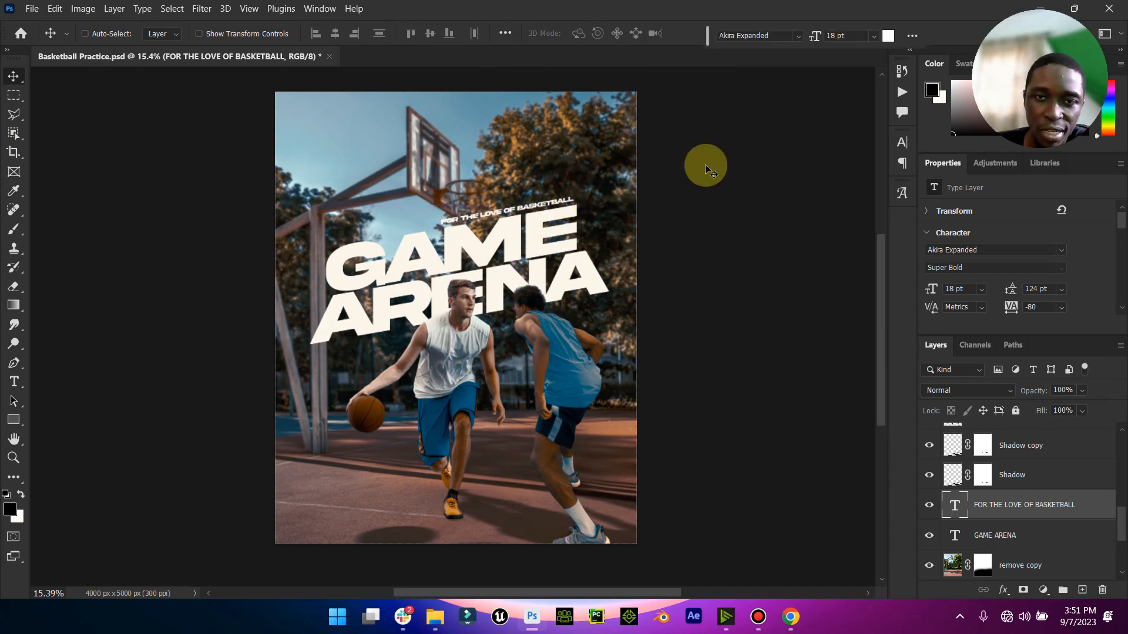
- Select the remove copy layer and compare the image with that layer hidden and shown
{"action": "scroll", "coordinate": [1002, 517], "scroll_direction": "down", "scroll_amount": 3}
{"action": "left_click", "coordinate": [991, 523]}
{"action": "left_click", "coordinate": [946, 472]}
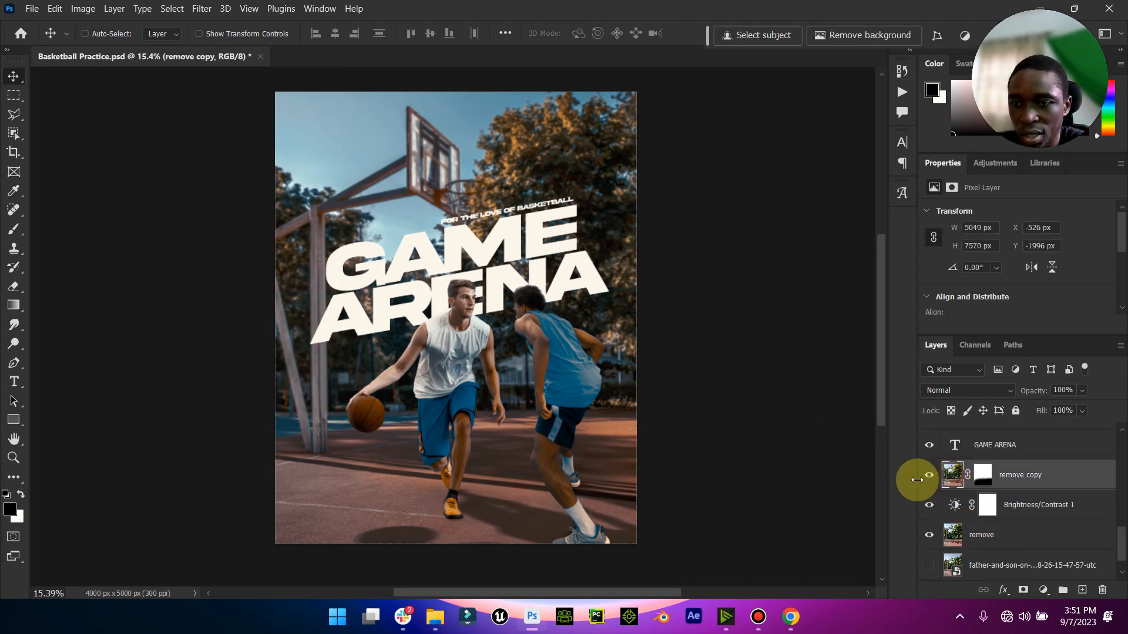
{"action": "left_click", "coordinate": [928, 477]}
{"action": "left_click", "coordinate": [928, 477]}
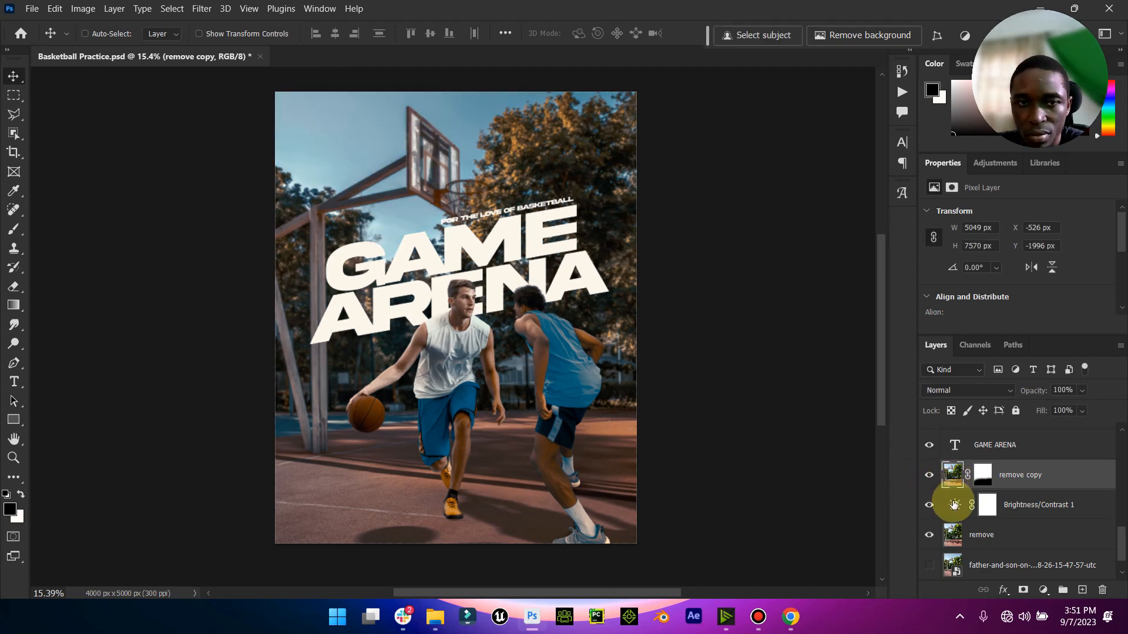
- On the GAME ARENA layer, outline the upright hoop pole where the title letters cross it with a Polygonal Lasso selection
{"action": "left_click", "coordinate": [988, 449]}
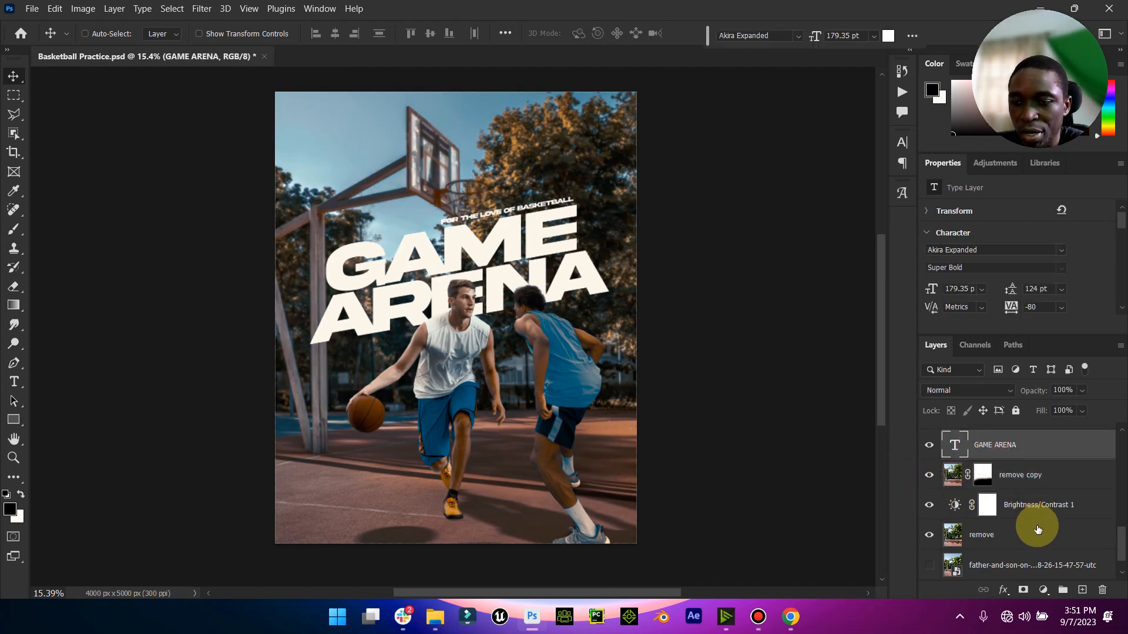
{"action": "left_click", "coordinate": [13, 457]}
{"action": "left_click_drag", "start_coordinate": [305, 341], "coordinate": [393, 297]}
{"action": "left_click", "coordinate": [13, 116]}
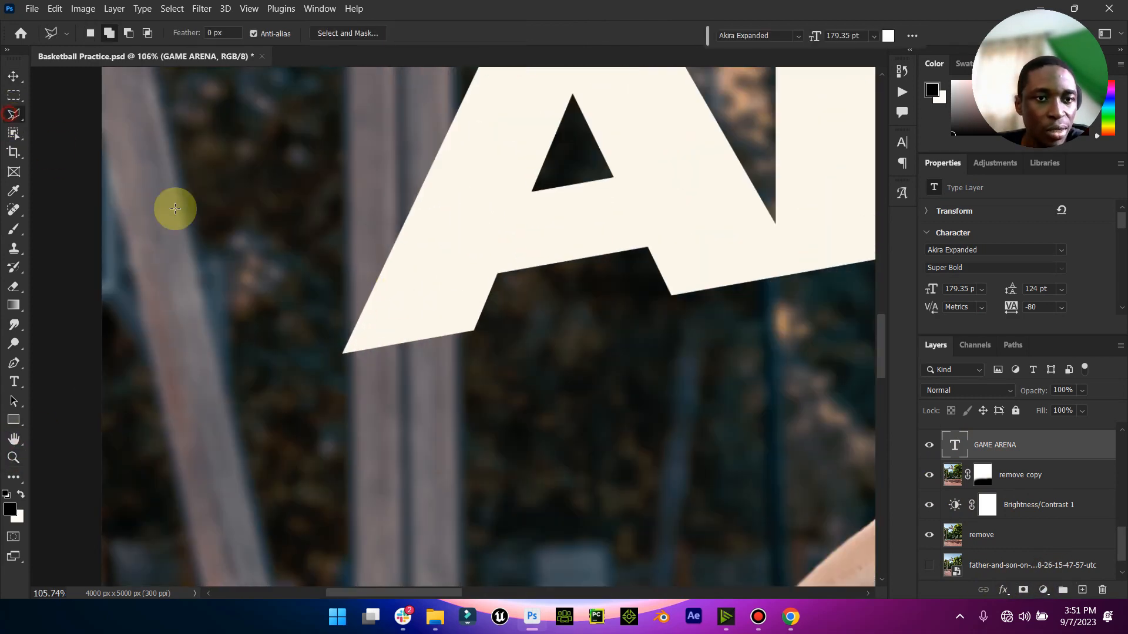
{"action": "left_click", "coordinate": [345, 154]}
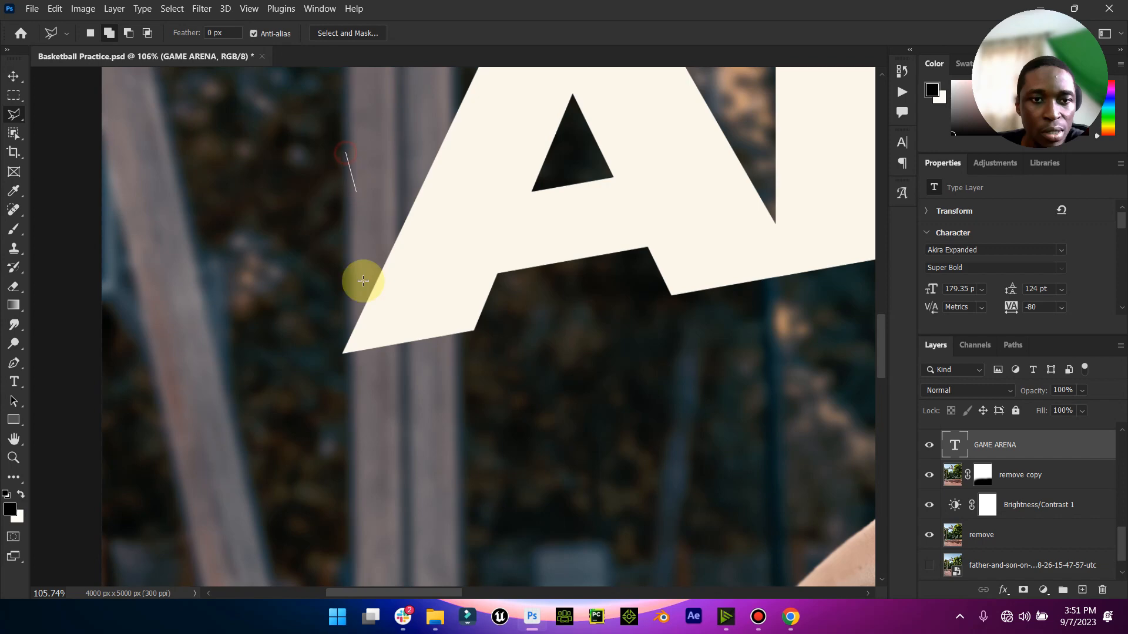
{"action": "left_click", "coordinate": [351, 500]}
{"action": "scroll", "coordinate": [459, 69], "scroll_direction": "up", "scroll_amount": 10}
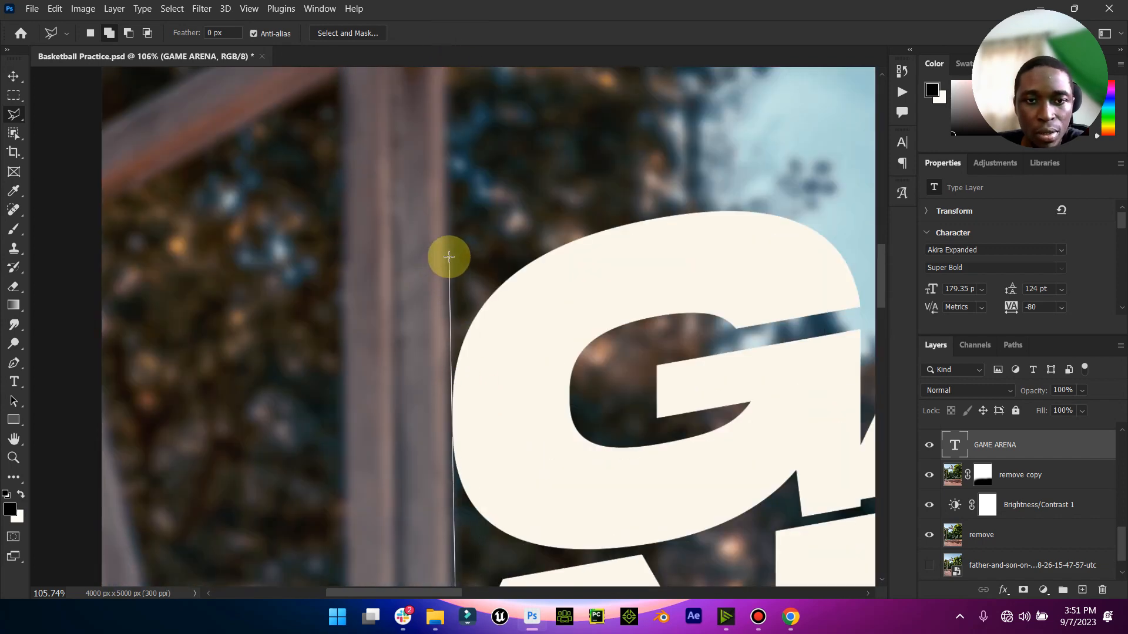
{"action": "left_click", "coordinate": [448, 256]}
{"action": "left_click", "coordinate": [342, 266]}
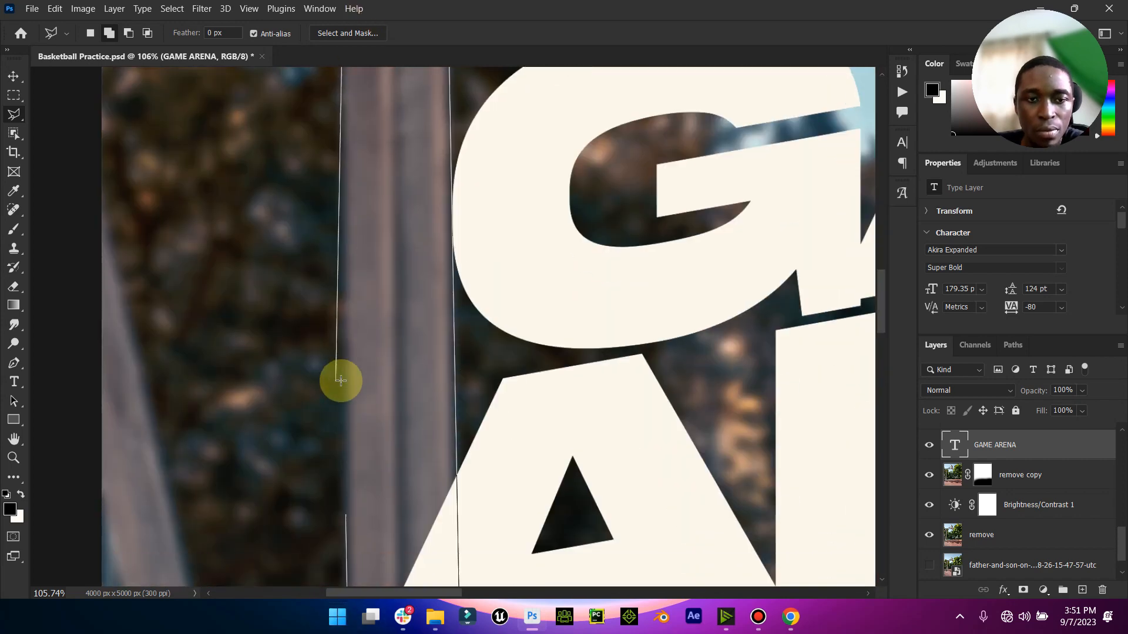
{"action": "double_click", "coordinate": [344, 380]}
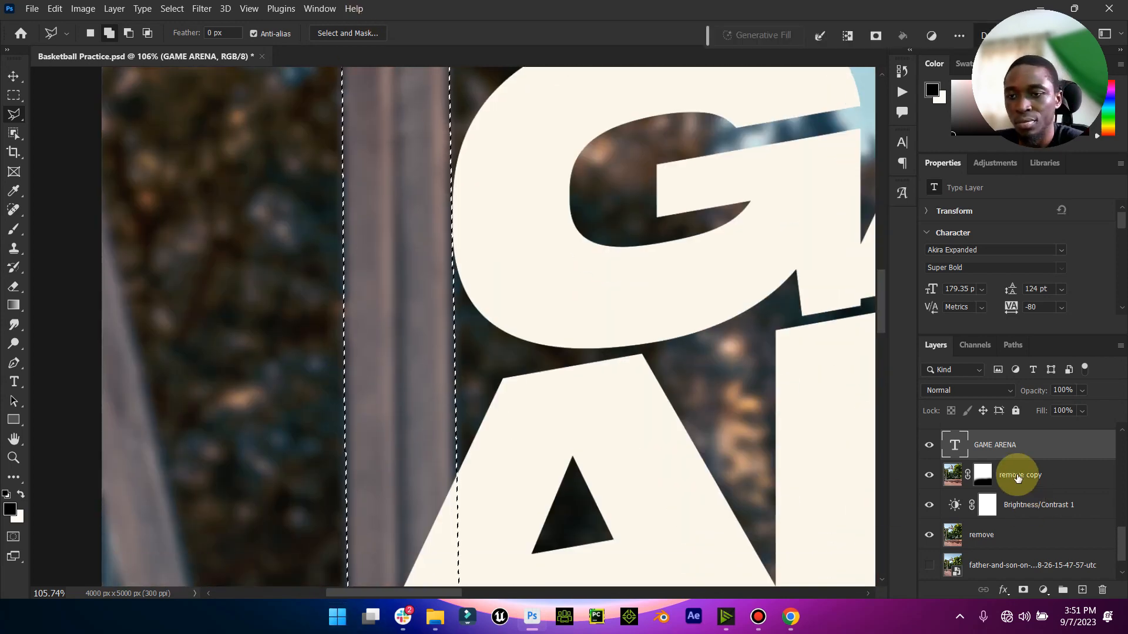
- Rasterize the GAME ARENA title, delete the part of the letters inside the pole selection, and deselect
{"action": "right_click", "coordinate": [1001, 447]}
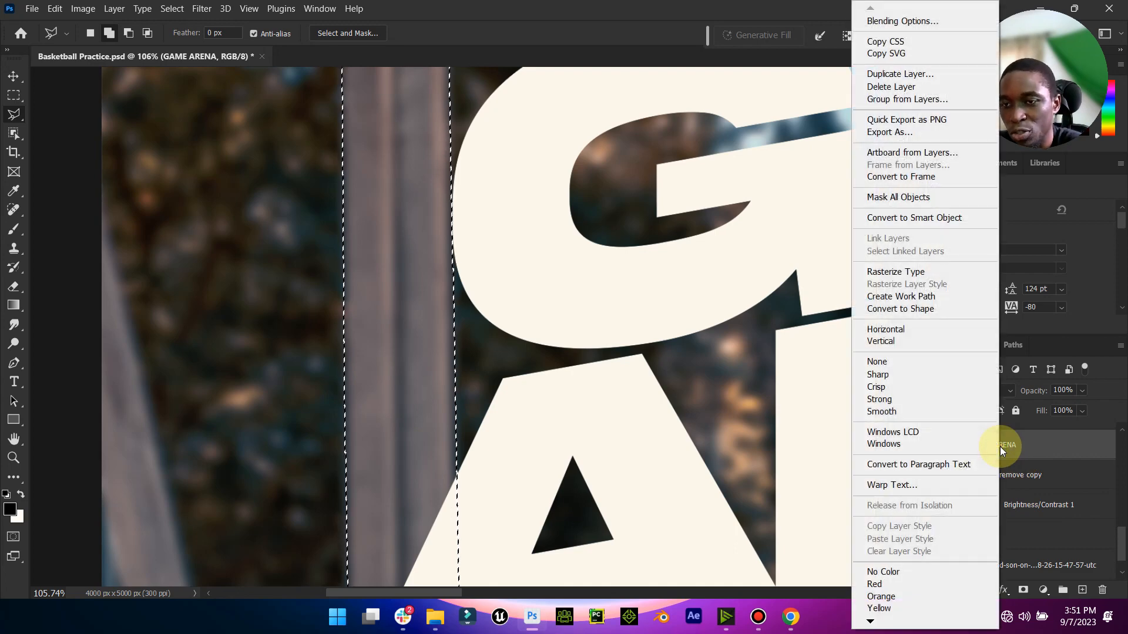
{"action": "left_click", "coordinate": [908, 271]}
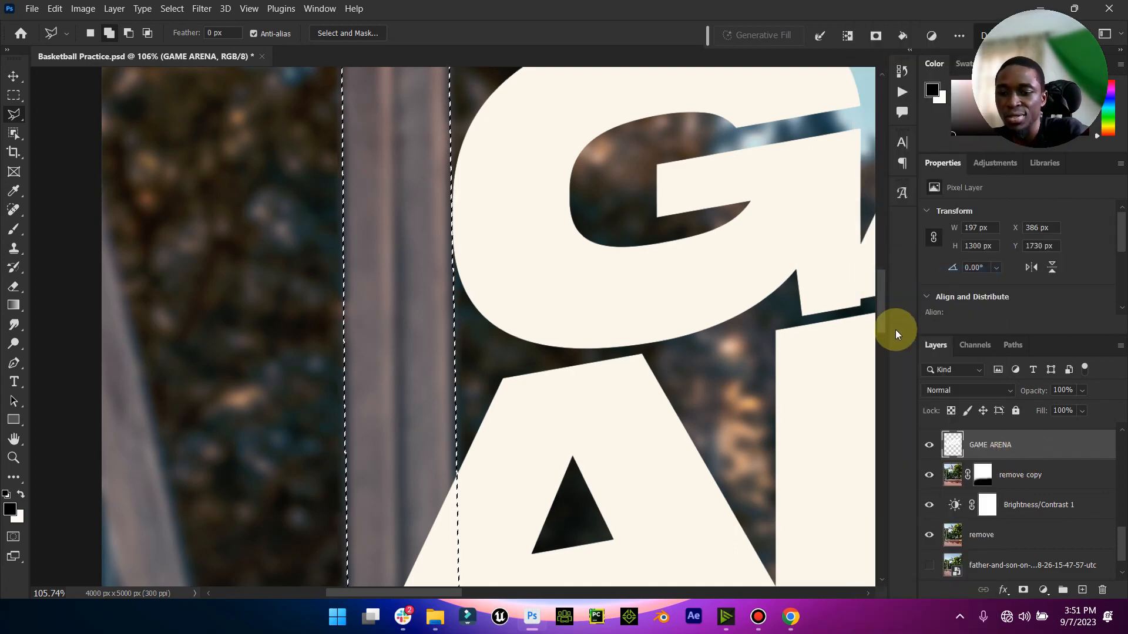
{"action": "key", "text": "Delete"}
{"action": "double_click", "coordinate": [14, 439]}
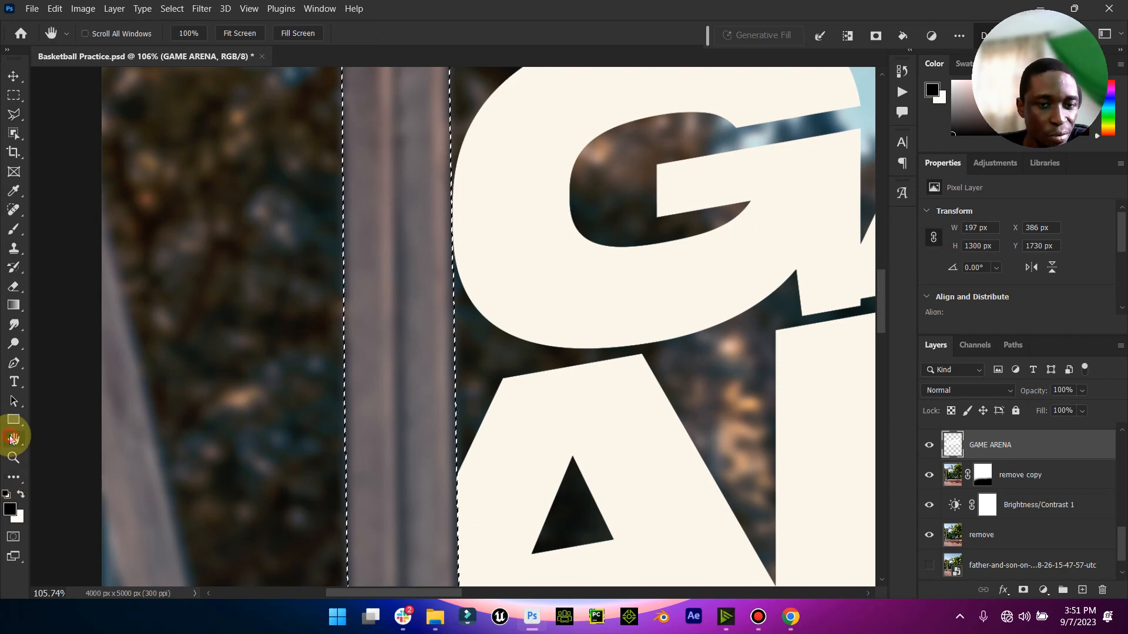
{"action": "left_click", "coordinate": [172, 8]}
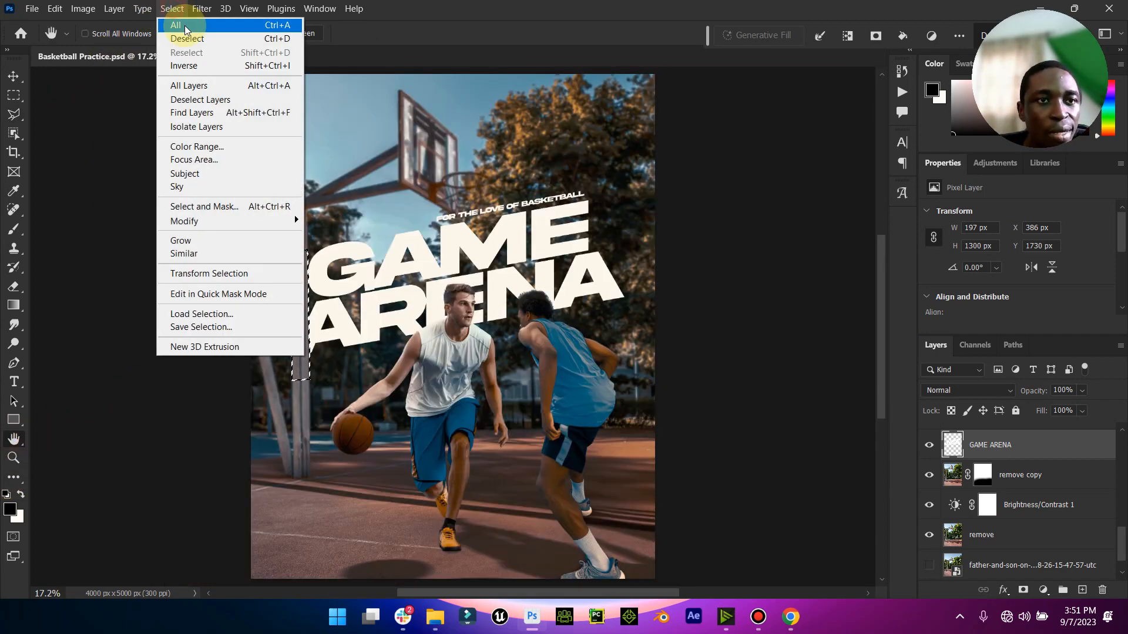
{"action": "left_click", "coordinate": [176, 36]}
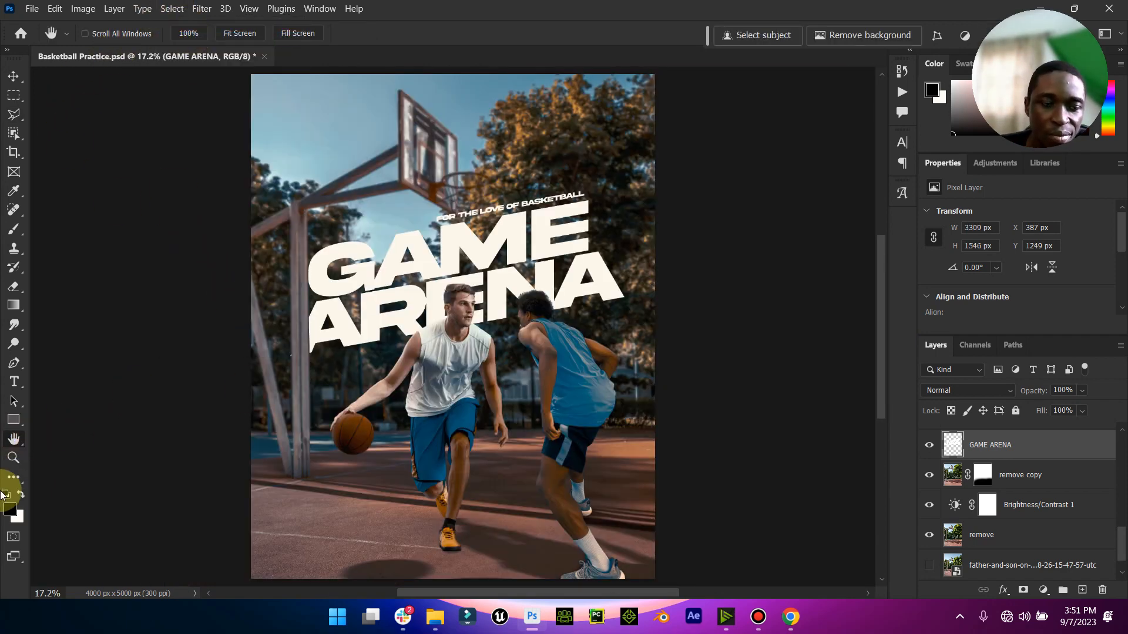
- Soften the cut edges of the first A of ARENA along the pole using the Blur tool at 96% strength
{"action": "left_click", "coordinate": [13, 458]}
{"action": "left_click_drag", "start_coordinate": [298, 314], "coordinate": [345, 285]}
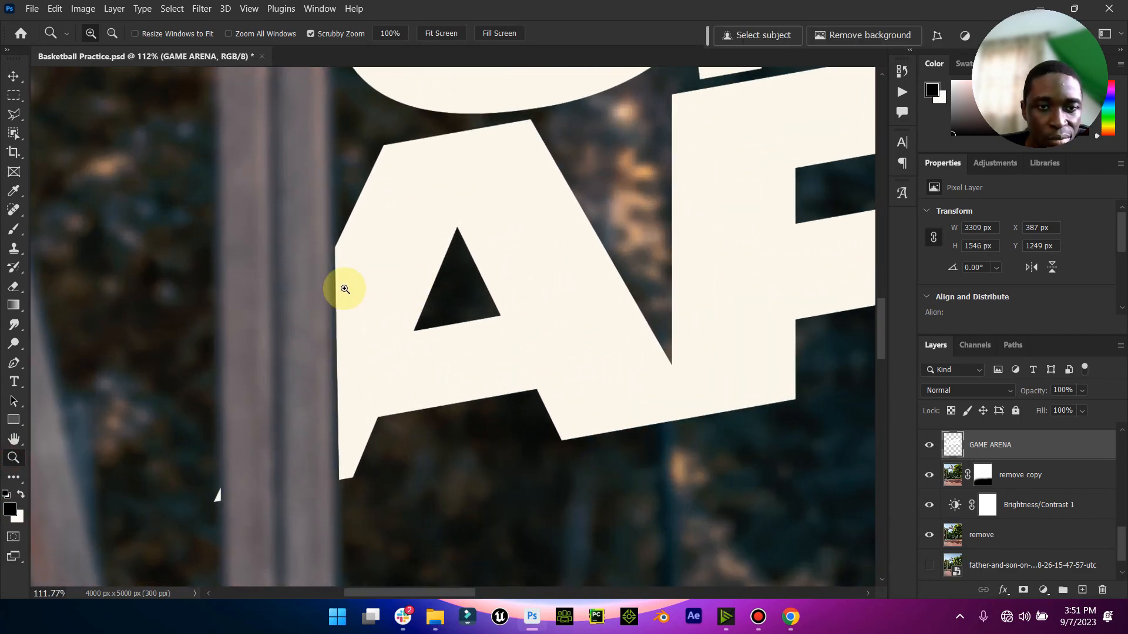
{"action": "right_click", "coordinate": [14, 326]}
{"action": "left_click", "coordinate": [78, 323]}
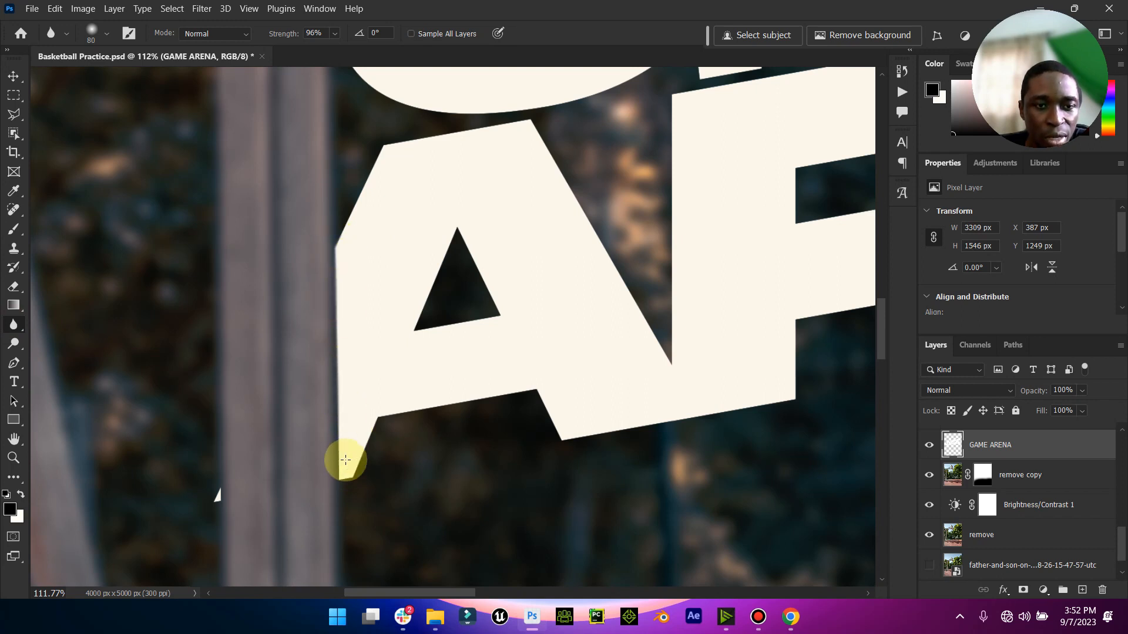
{"action": "mouse_move", "coordinate": [235, 469]}
{"action": "left_mouse_down"}
{"action": "mouse_move", "coordinate": [212, 529]}
{"action": "mouse_move", "coordinate": [224, 473]}
{"action": "mouse_move", "coordinate": [226, 521]}
{"action": "mouse_move", "coordinate": [229, 480]}
{"action": "mouse_move", "coordinate": [235, 514]}
{"action": "left_mouse_up"}
{"action": "scroll", "coordinate": [309, 408], "scroll_direction": "up", "scroll_amount": 8}
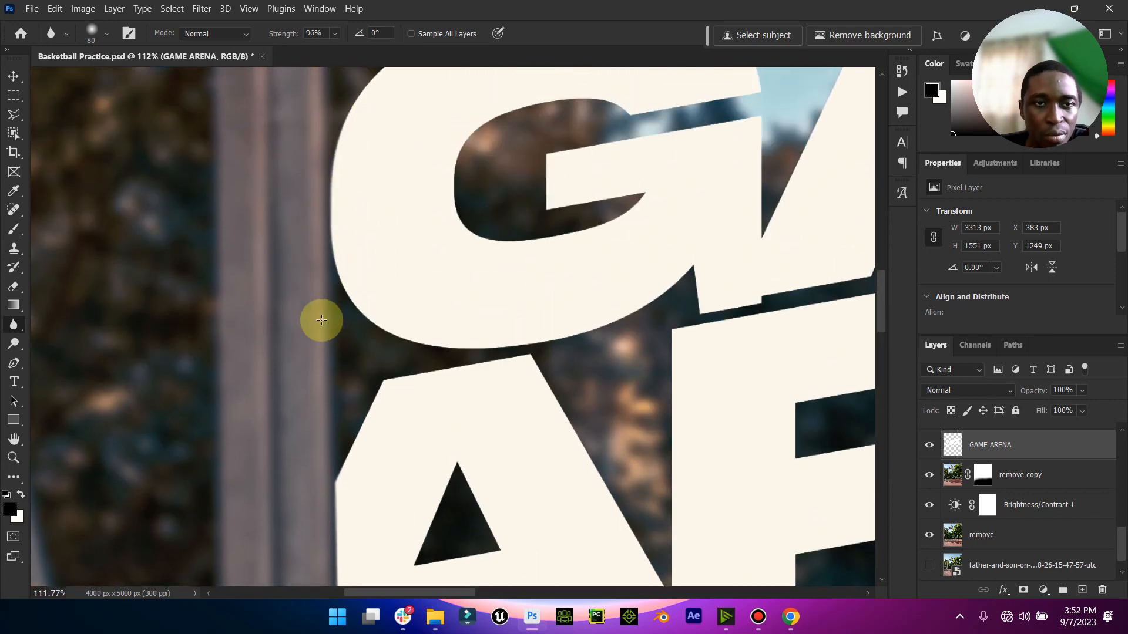
{"action": "scroll", "coordinate": [312, 421], "scroll_direction": "down", "scroll_amount": 3}
{"action": "scroll", "coordinate": [336, 503], "scroll_direction": "down", "scroll_amount": 3}
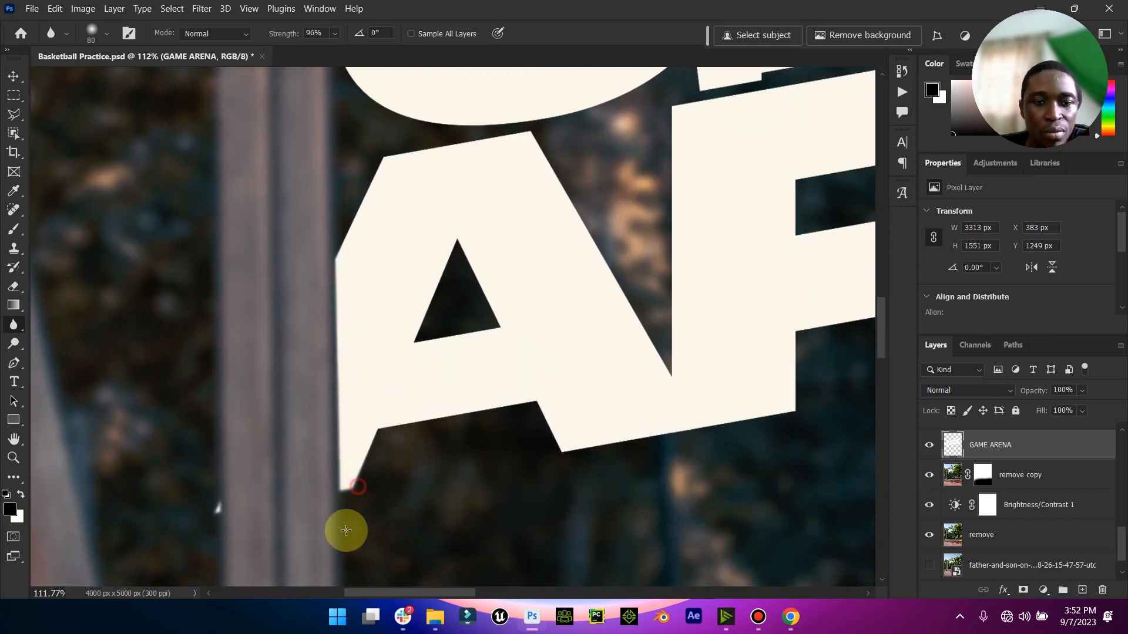
{"action": "double_click", "coordinate": [13, 439]}
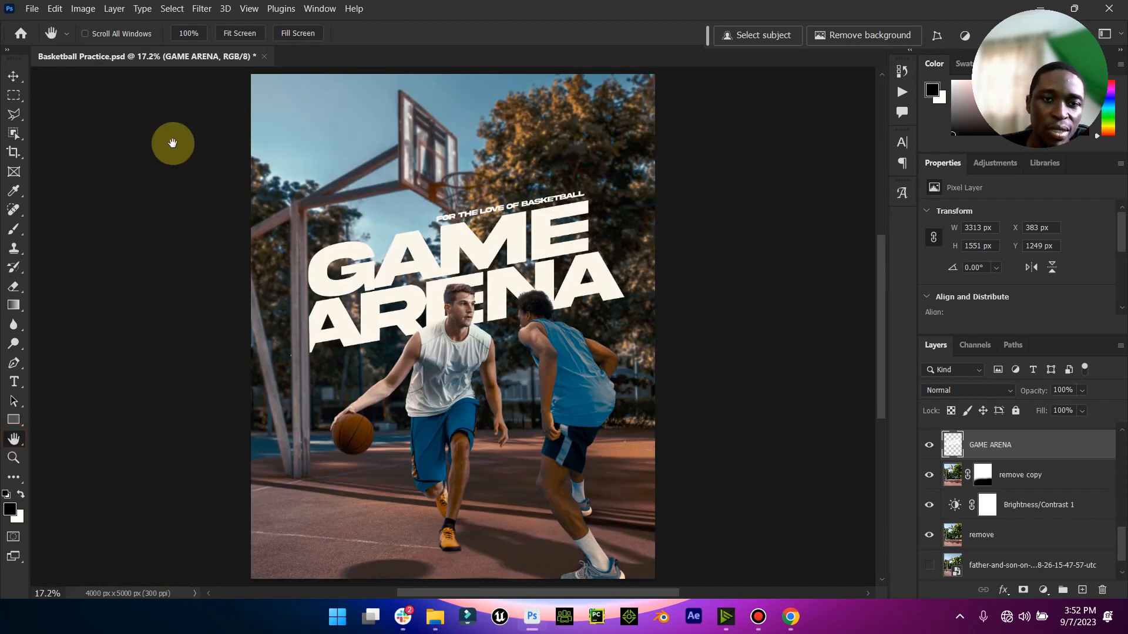
- Add a Curves adjustment layer above Color Lookup 3 and detach its settings for editing
{"action": "left_click", "coordinate": [13, 75]}
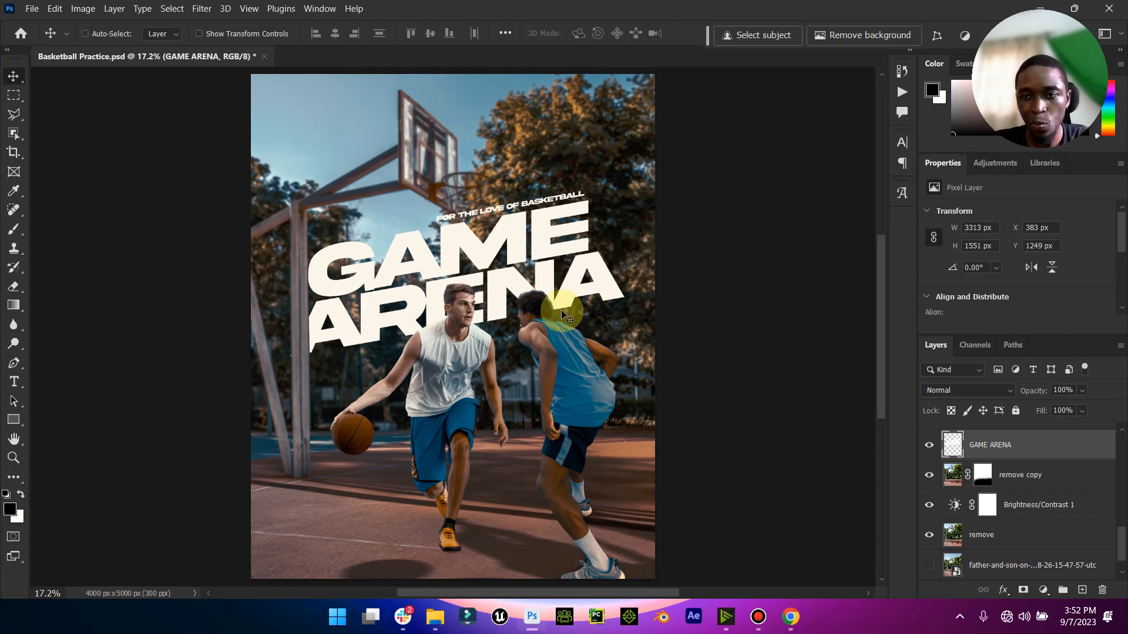
{"action": "left_click_drag", "start_coordinate": [1119, 543], "coordinate": [1119, 453]}
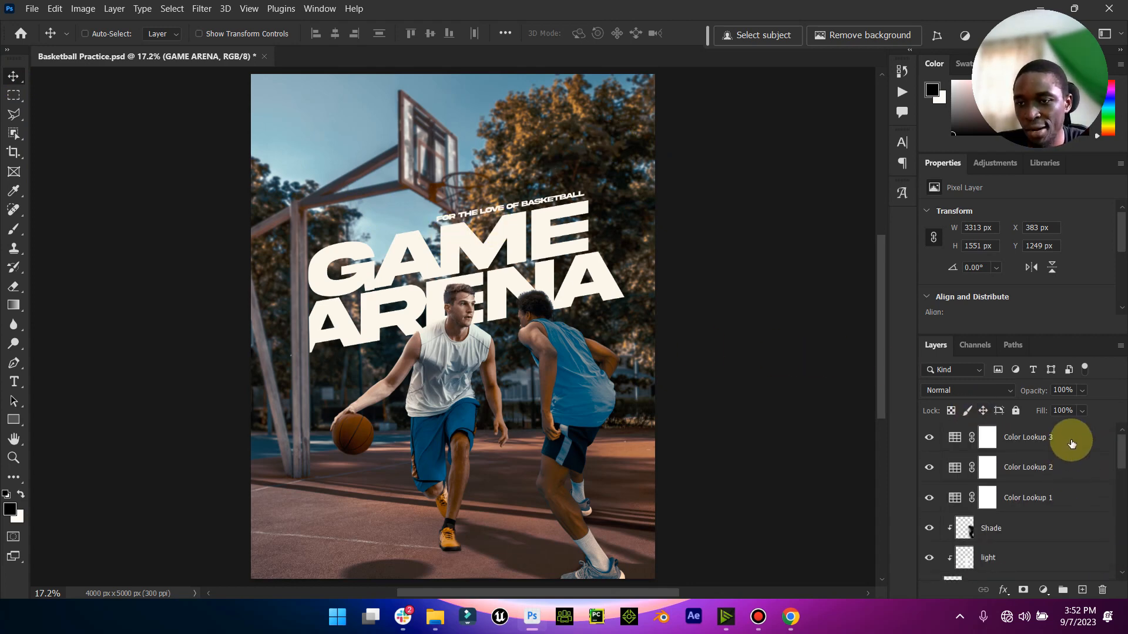
{"action": "left_click", "coordinate": [1071, 444]}
{"action": "left_click", "coordinate": [1043, 589]}
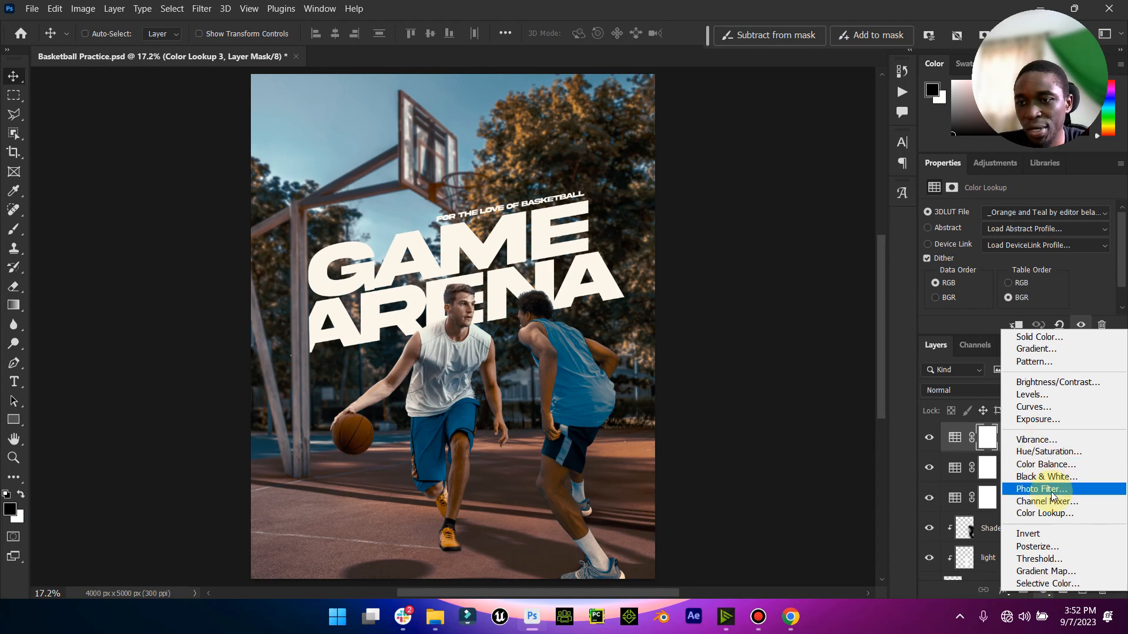
{"action": "left_click", "coordinate": [1043, 405]}
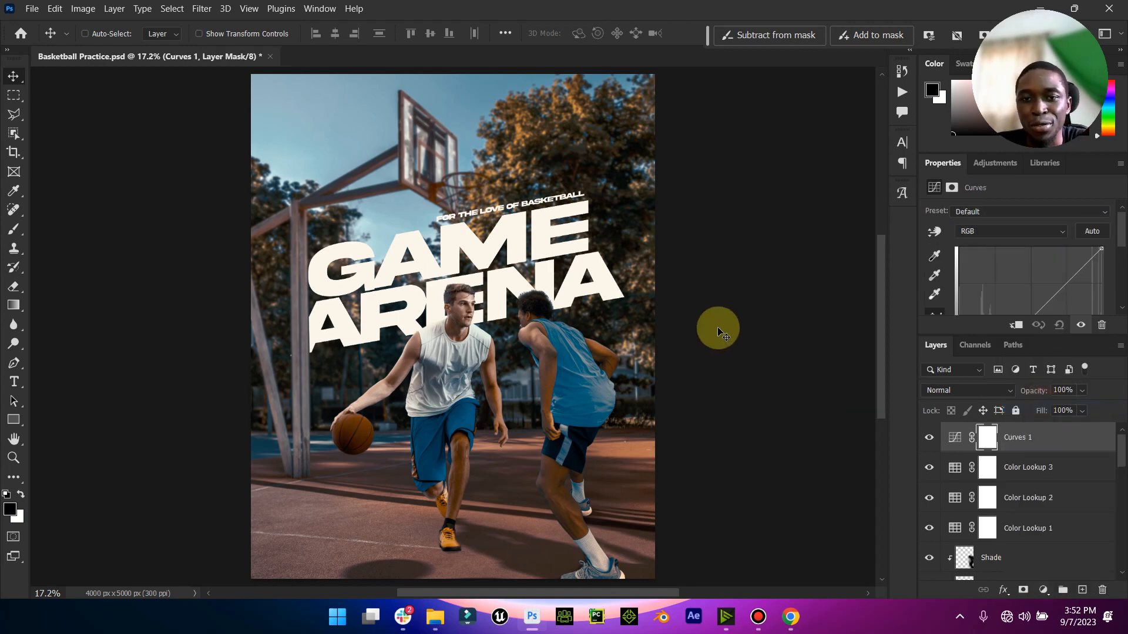
{"action": "left_click_drag", "start_coordinate": [959, 175], "coordinate": [675, 146]}
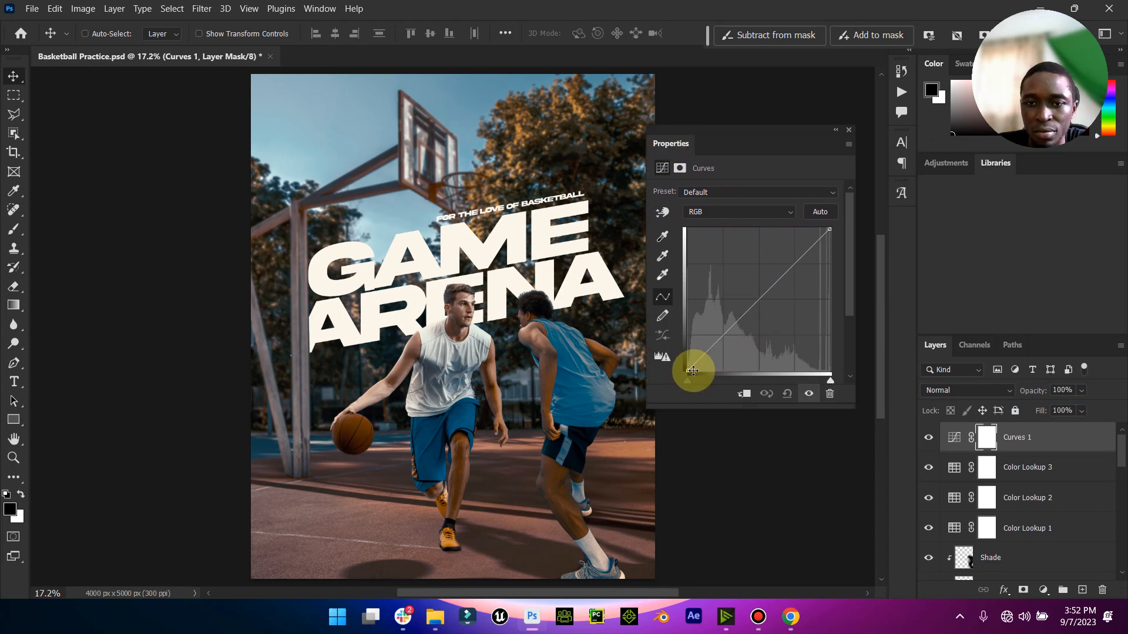
- Anchor the RGB curve's midpoint and pull its shadow part down to deepen the contrast, undoing the shift of the black point
{"action": "left_click", "coordinate": [756, 300]}
{"action": "left_click_drag", "start_coordinate": [691, 368], "coordinate": [728, 356]}
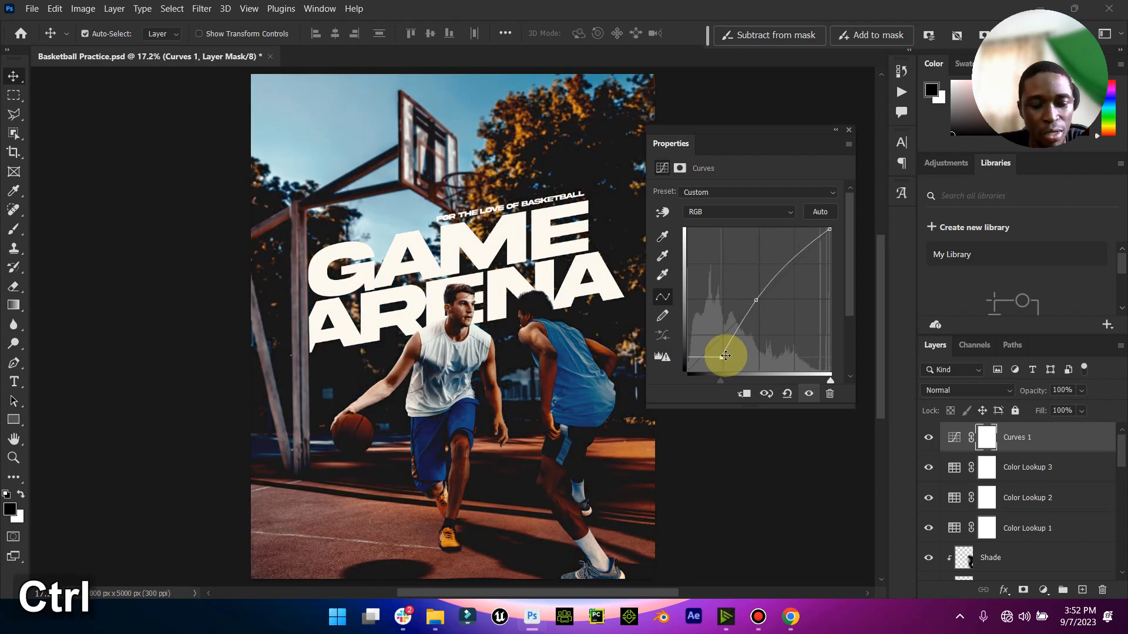
{"action": "key", "text": "ctrl+z"}
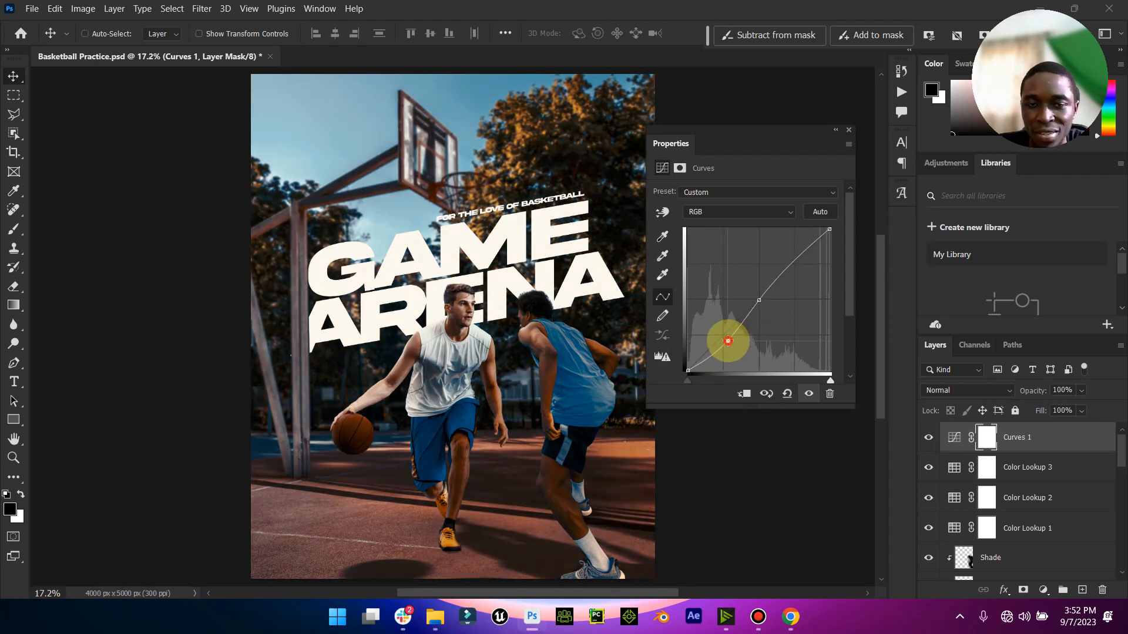
{"action": "left_click_drag", "start_coordinate": [728, 341], "coordinate": [728, 343]}
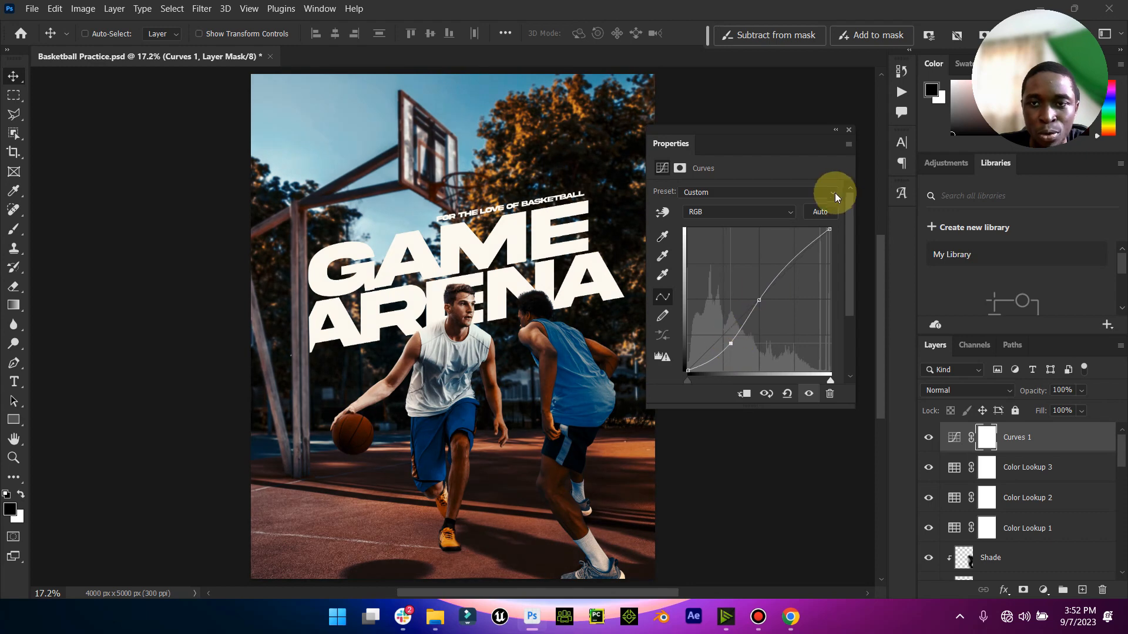
{"action": "left_click", "coordinate": [835, 129]}
{"action": "left_click", "coordinate": [714, 130]}
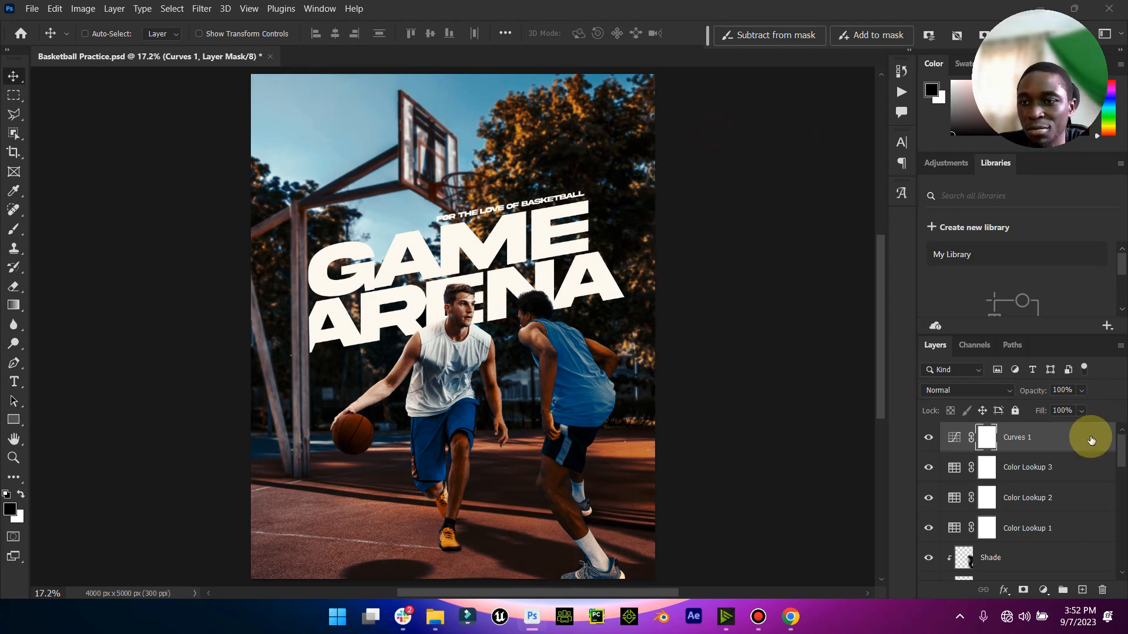
- Reduce the Curves 1 layer's opacity to 36% and its fill to 68%
{"action": "left_click", "coordinate": [1081, 390]}
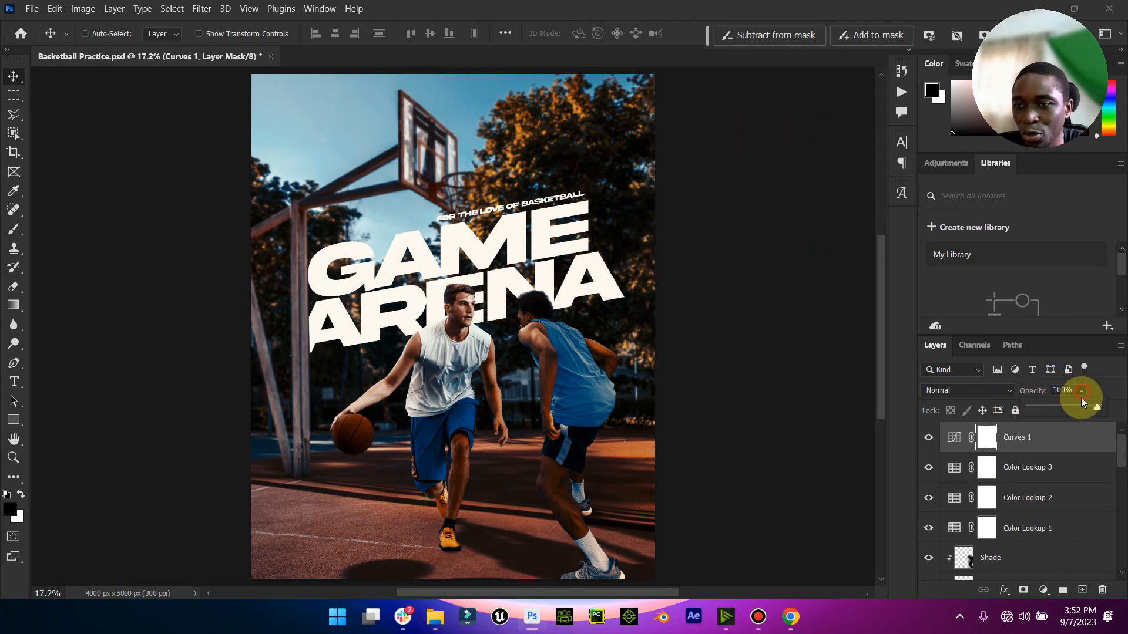
{"action": "left_click_drag", "start_coordinate": [1095, 407], "coordinate": [1054, 408]}
{"action": "left_click", "coordinate": [1081, 411]}
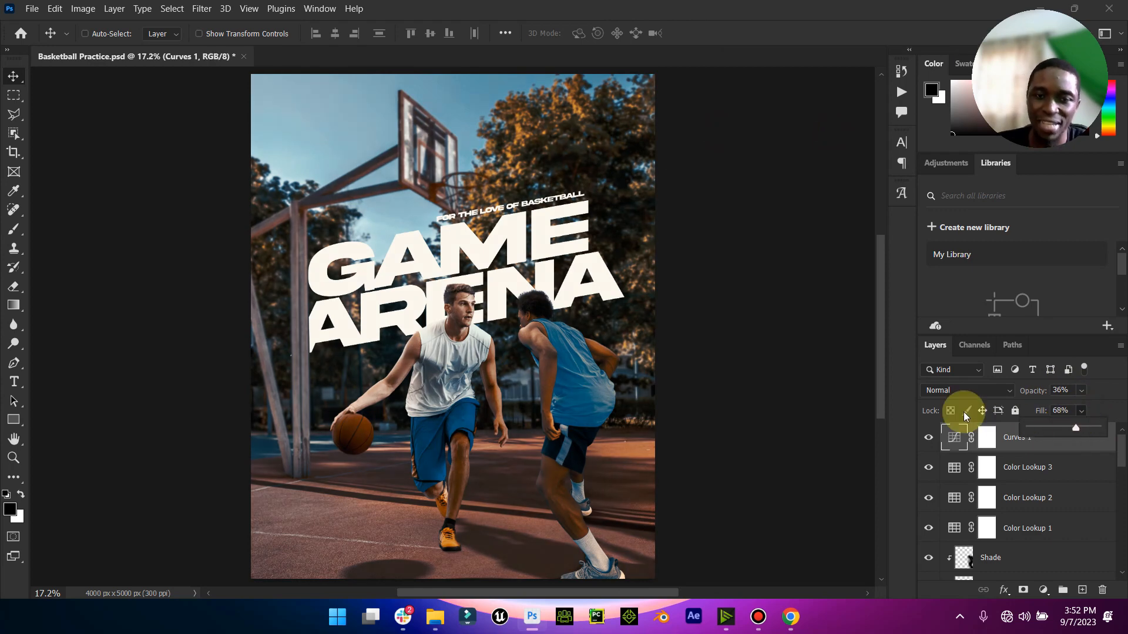
- Place the Elzenitho Brand White logo from the My Brand folder in the poster's lower-left corner, scaled to 22.98%
{"action": "left_click", "coordinate": [435, 617]}
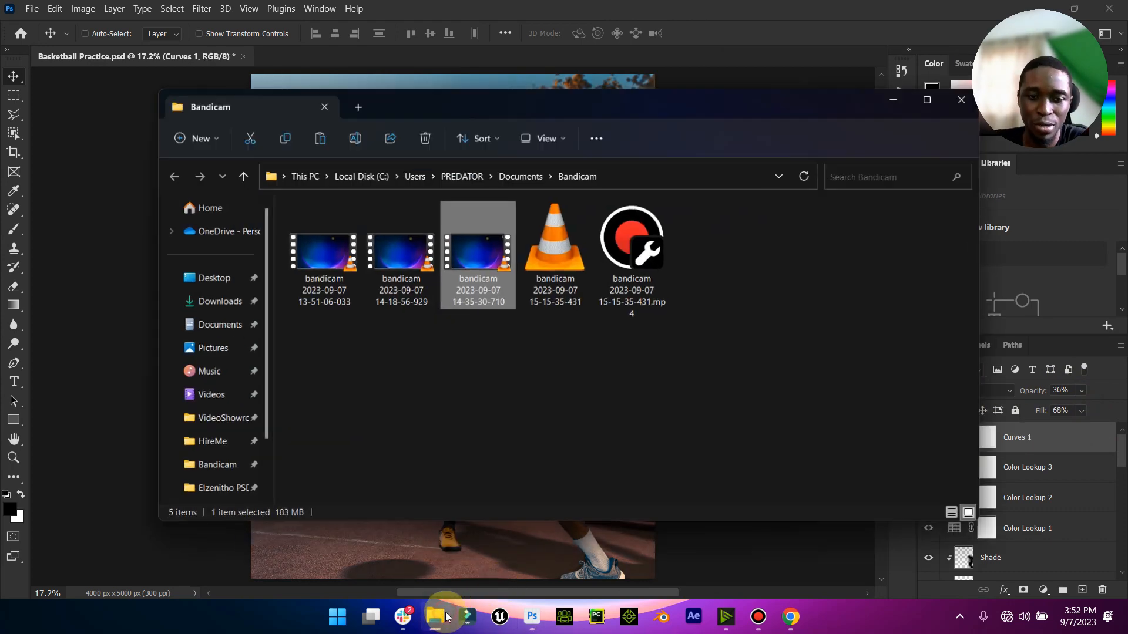
{"action": "left_click", "coordinate": [197, 274]}
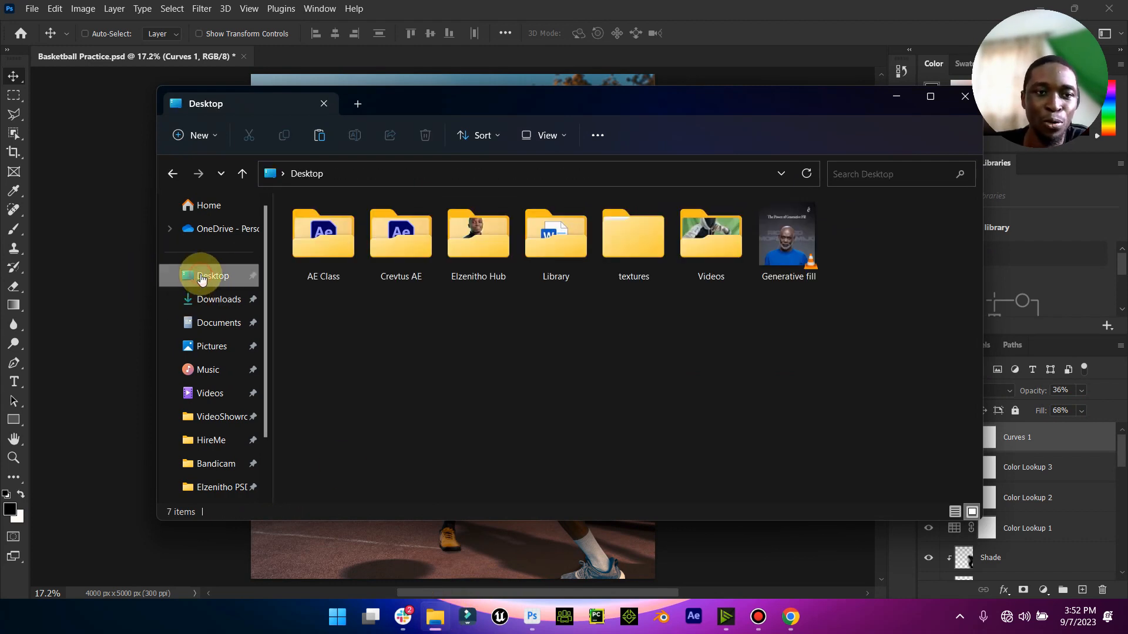
{"action": "double_click", "coordinate": [495, 255]}
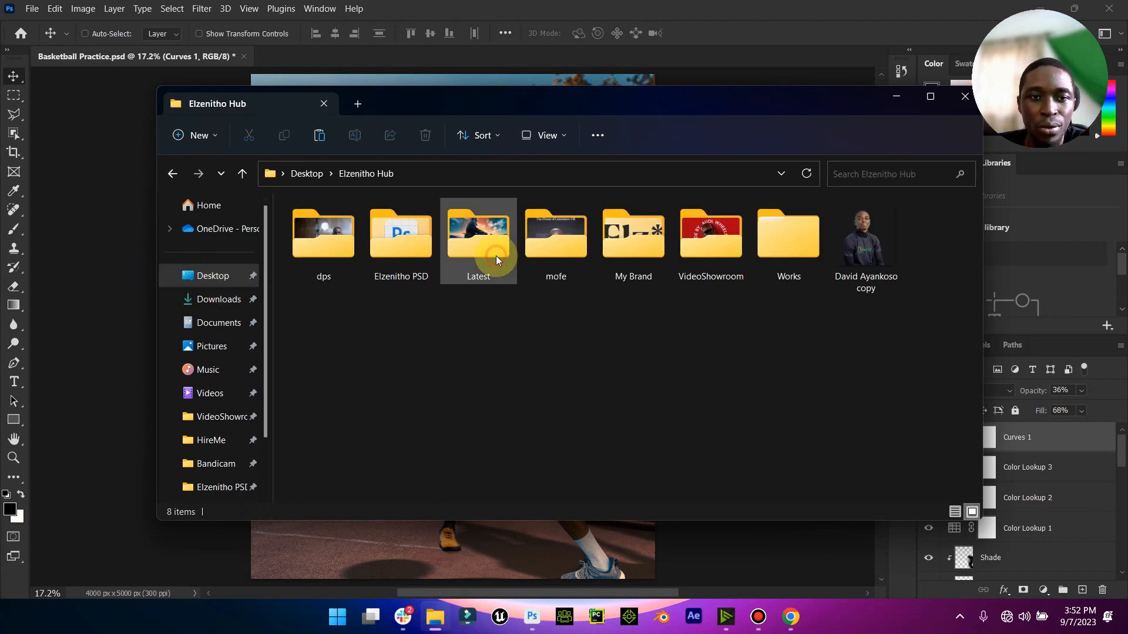
{"action": "double_click", "coordinate": [651, 239]}
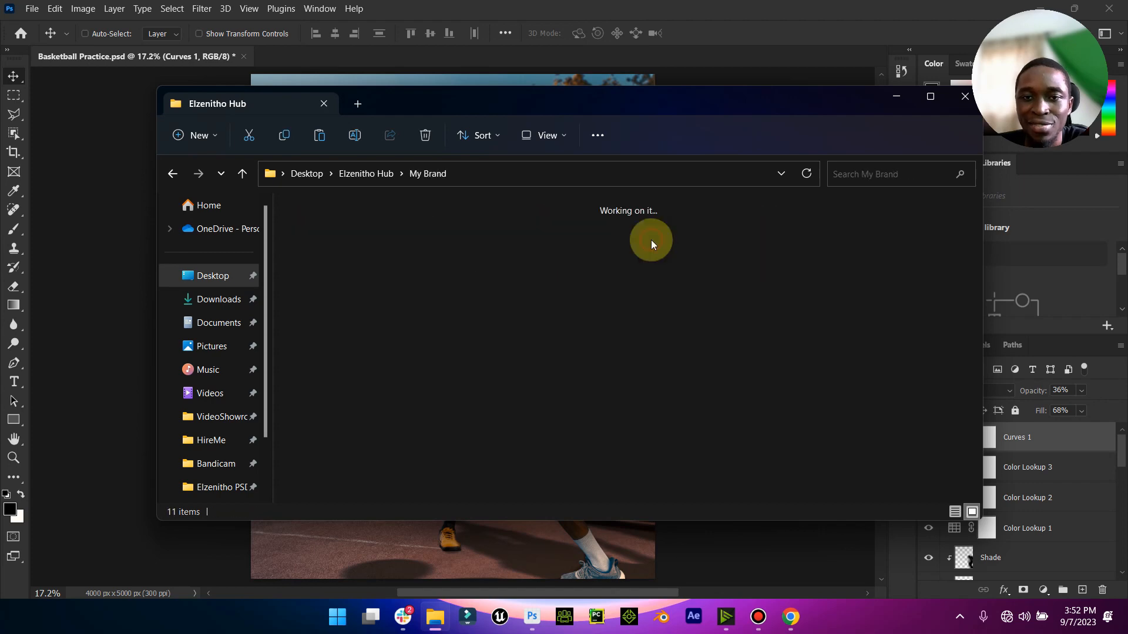
{"action": "left_click_drag", "start_coordinate": [708, 245], "coordinate": [537, 97]}
{"action": "left_click_drag", "start_coordinate": [532, 253], "coordinate": [295, 562]}
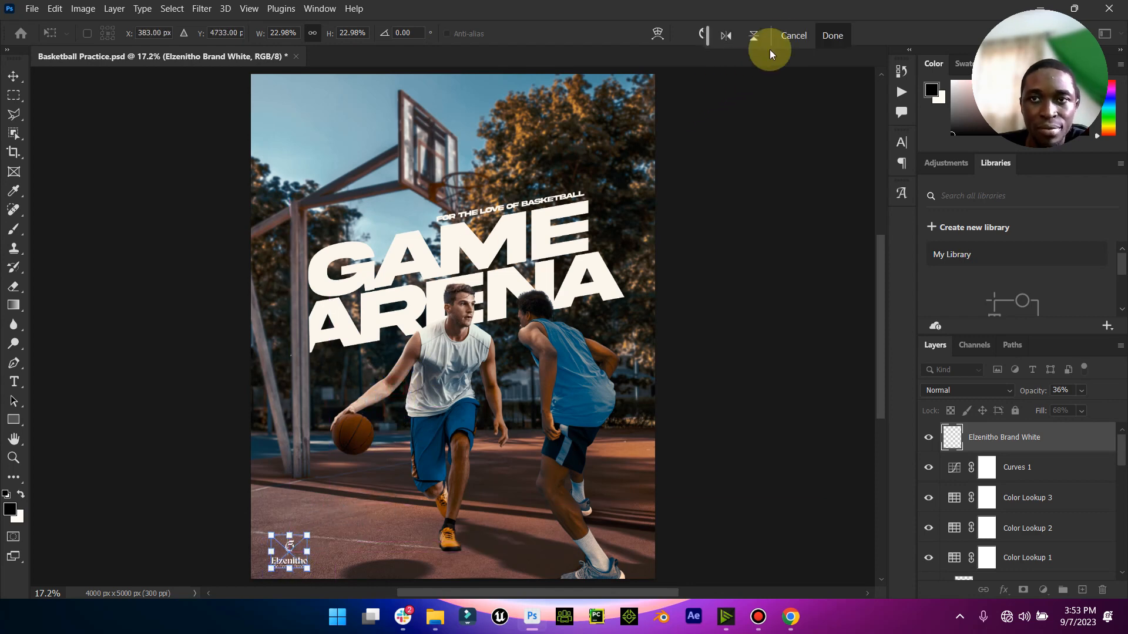
{"action": "left_click", "coordinate": [829, 36]}
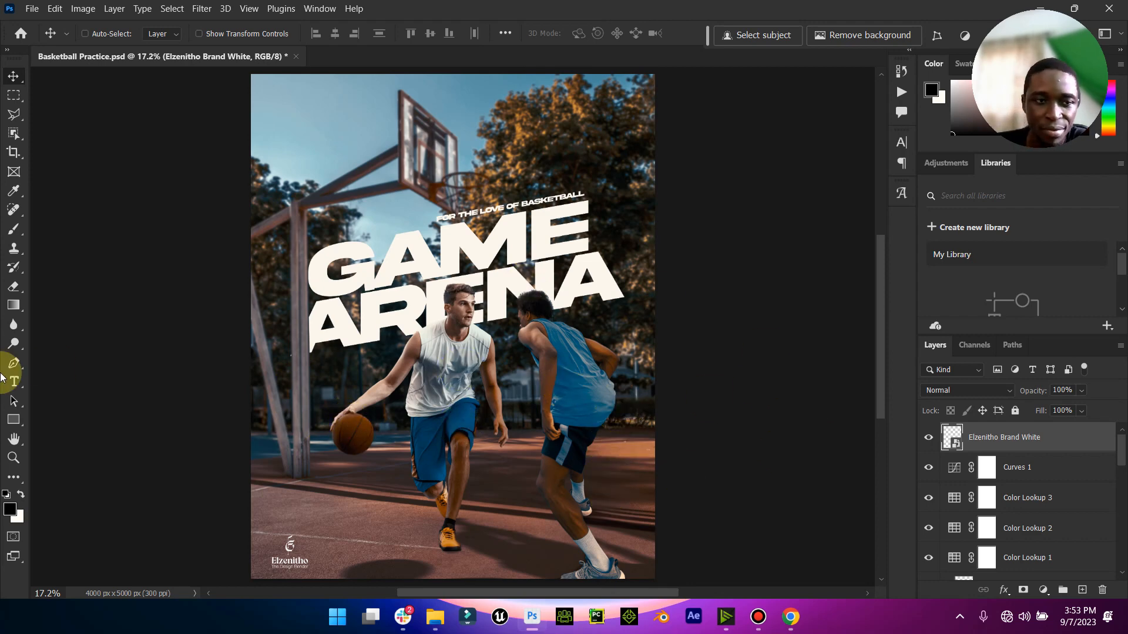
{"action": "left_click", "coordinate": [13, 458]}
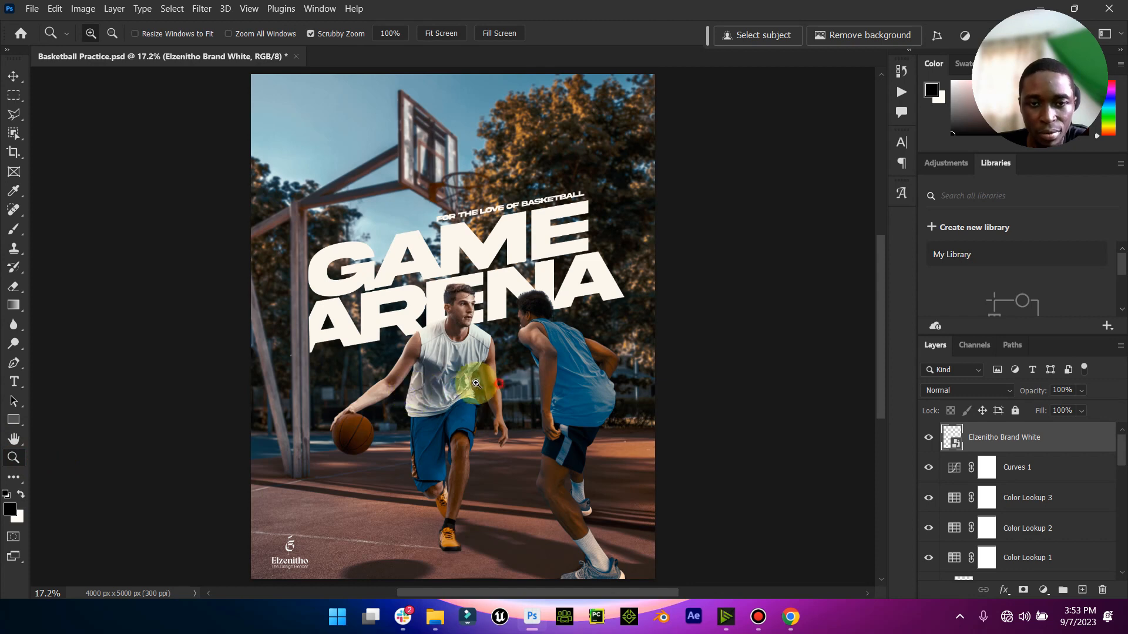
{"action": "left_click_drag", "start_coordinate": [491, 373], "coordinate": [256, 300]}
{"action": "left_click", "coordinate": [13, 76]}
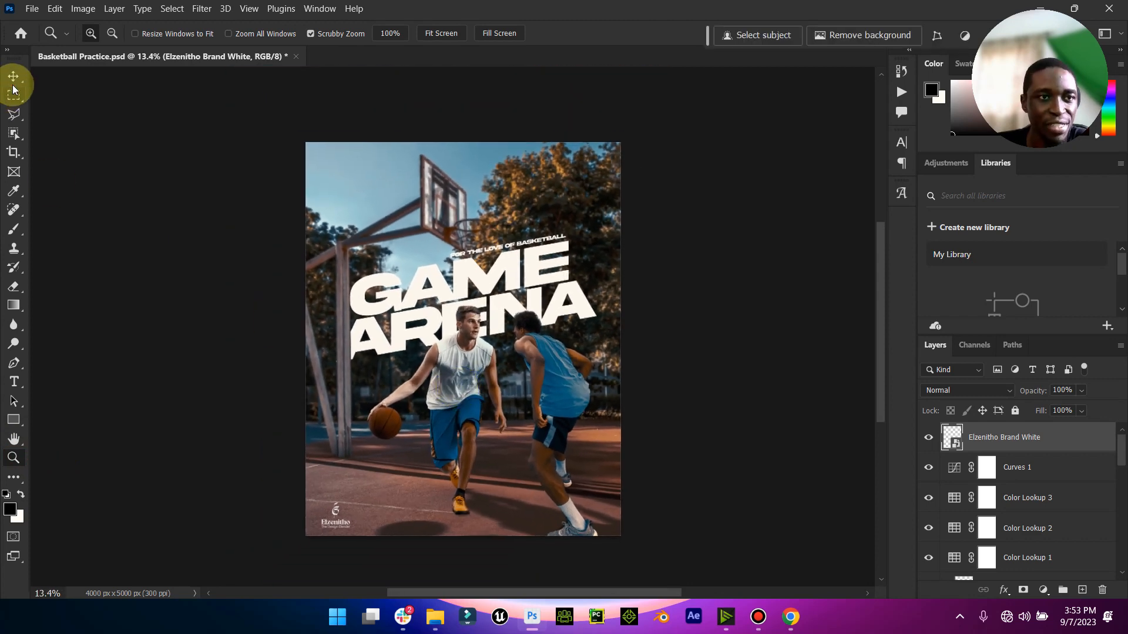
- Select every layer in the stack, from the Elzenitho Brand White logo down to Layer 0
{"action": "left_click", "coordinate": [972, 436]}
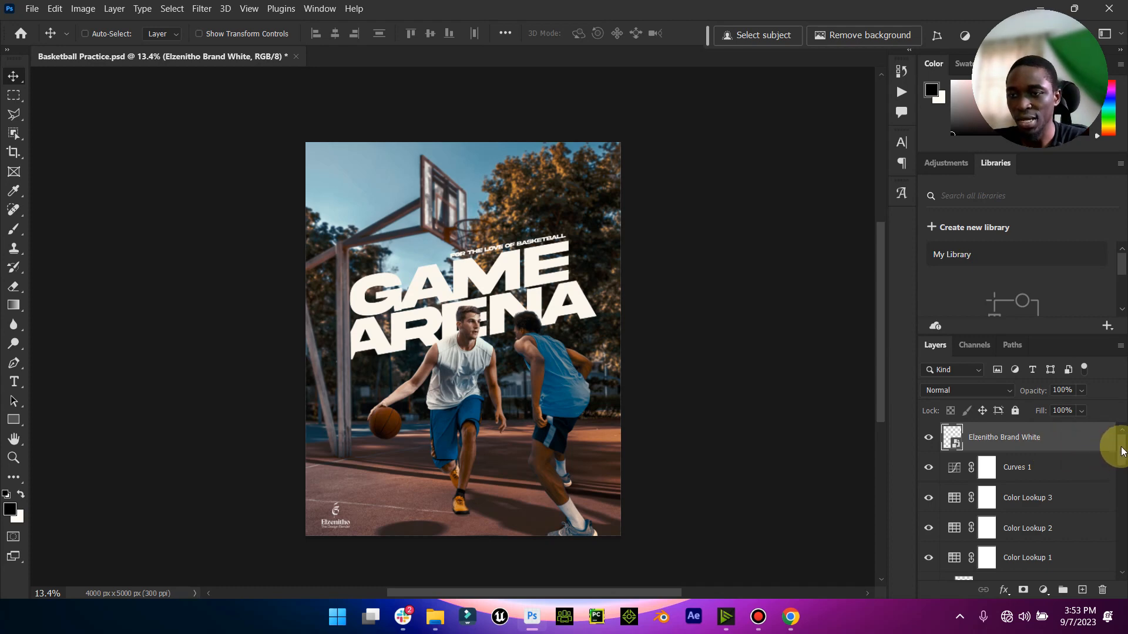
{"action": "left_click_drag", "start_coordinate": [1122, 451], "coordinate": [1117, 585]}
{"action": "left_click", "coordinate": [1074, 567]}
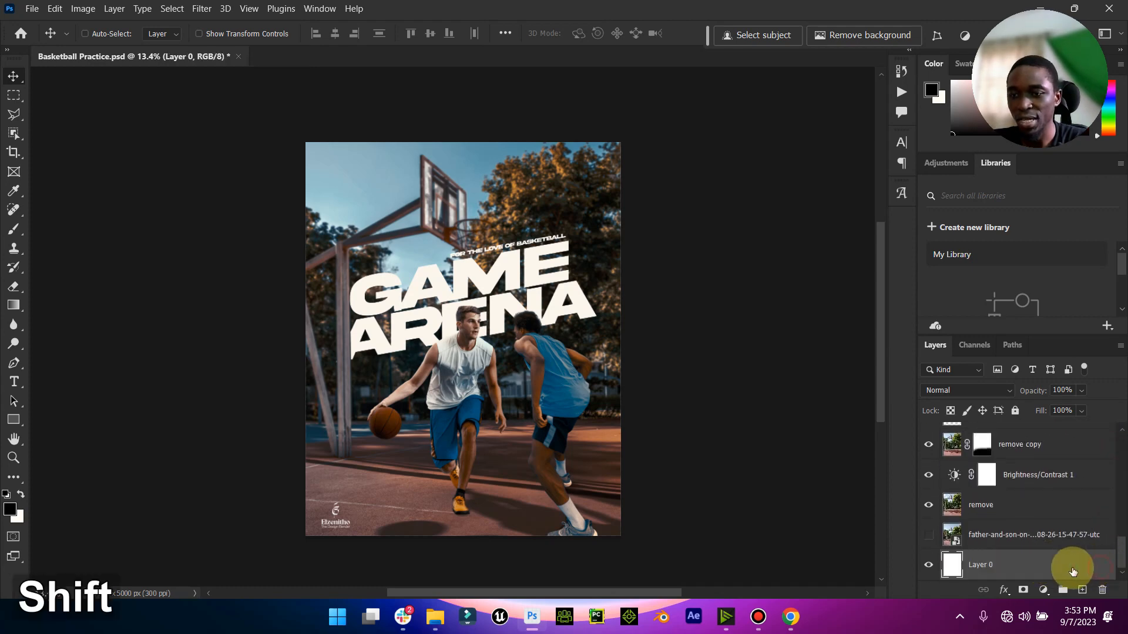
{"action": "left_click_drag", "start_coordinate": [1119, 558], "coordinate": [1119, 423]}
{"action": "left_click", "coordinate": [1026, 436]}
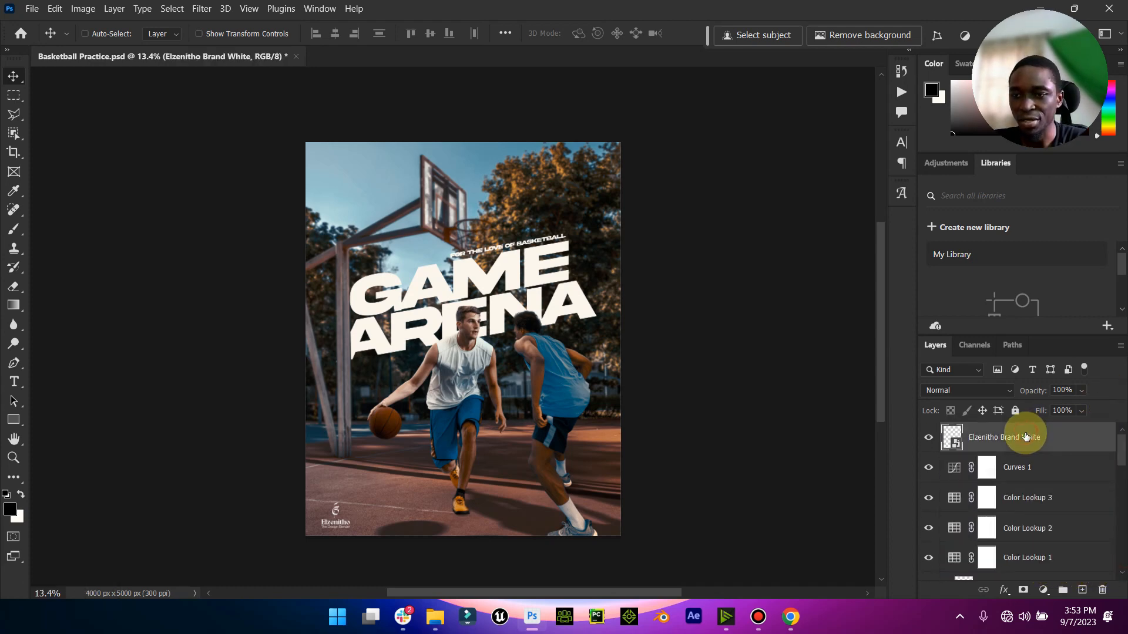
{"action": "scroll", "coordinate": [1026, 447], "scroll_direction": "down", "scroll_amount": 10}
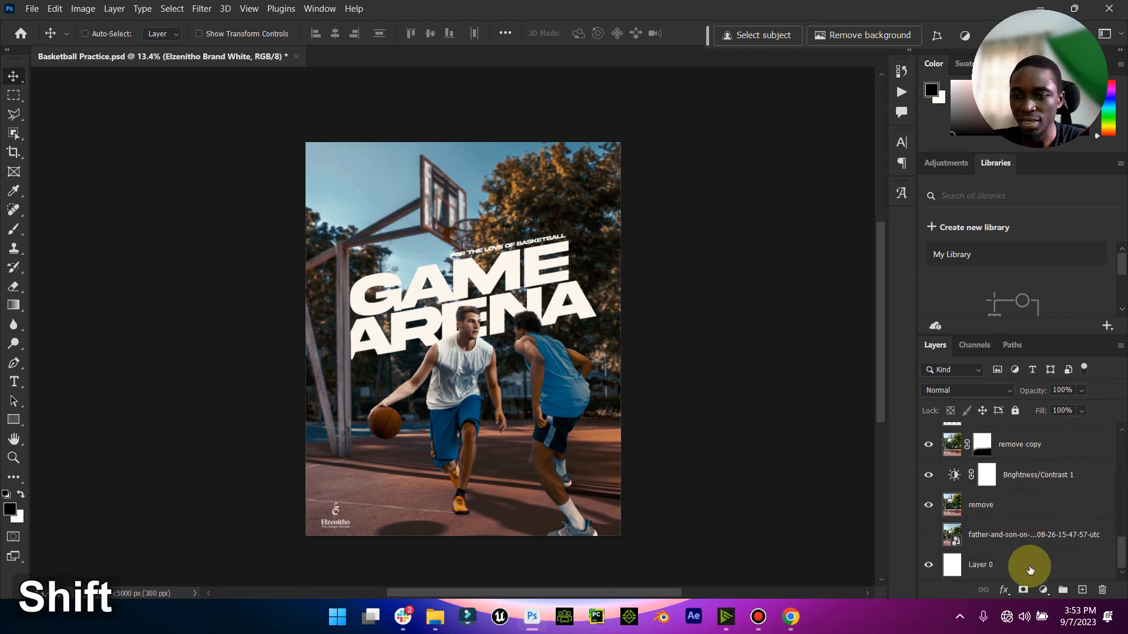
{"action": "left_click", "coordinate": [1029, 568], "text": "shift"}
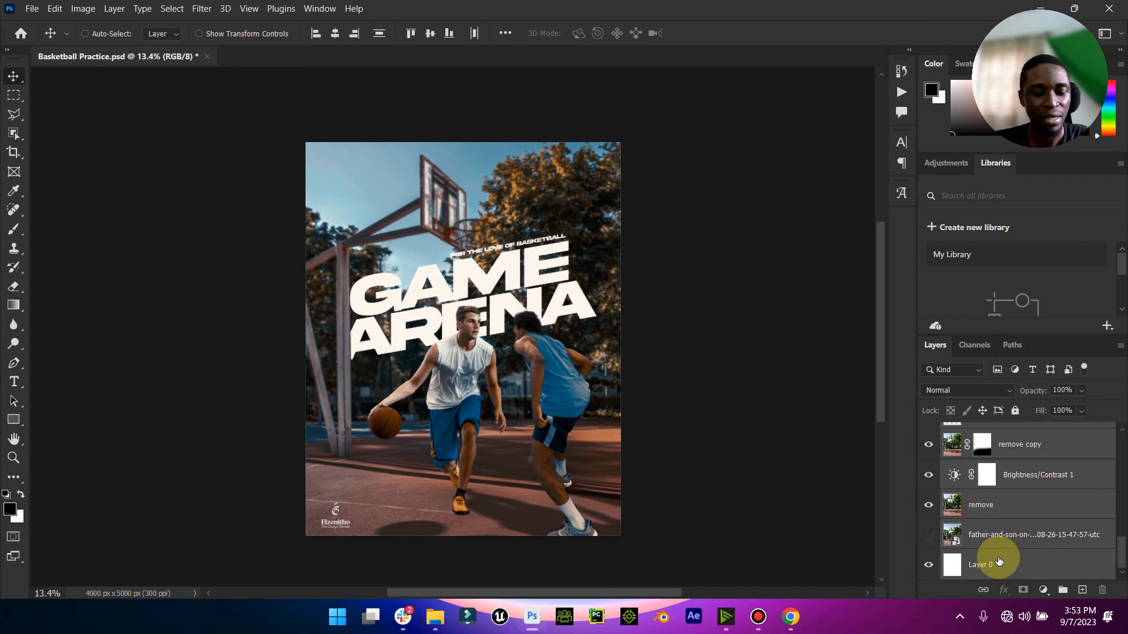
- Stamp all visible layers into a new merged layer above the logo and toggle its visibility off and on to check it
{"action": "key", "text": "ctrl"}
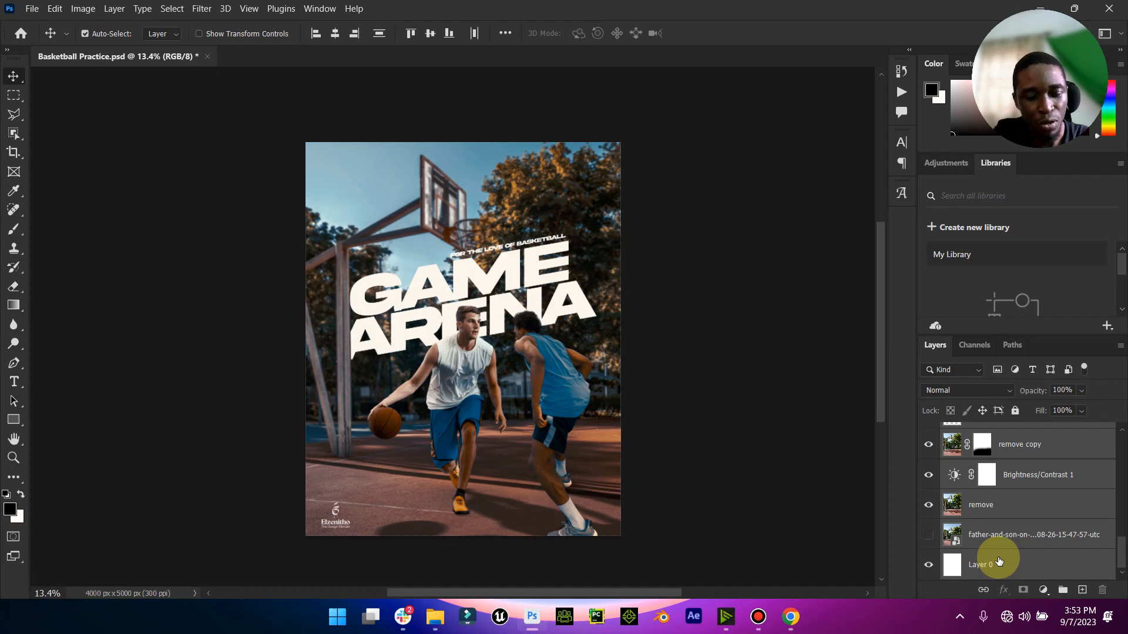
{"action": "key", "text": "ctrl+shift+alt+e"}
{"action": "scroll", "coordinate": [1057, 540], "scroll_direction": "down", "scroll_amount": 3}
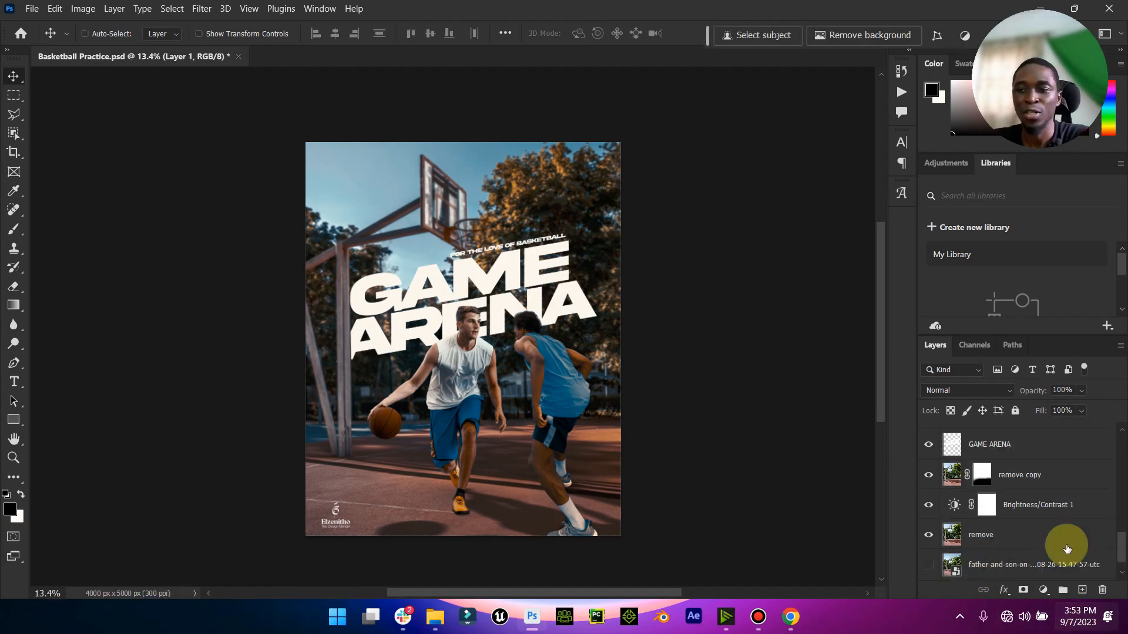
{"action": "scroll", "coordinate": [1047, 521], "scroll_direction": "up", "scroll_amount": 5}
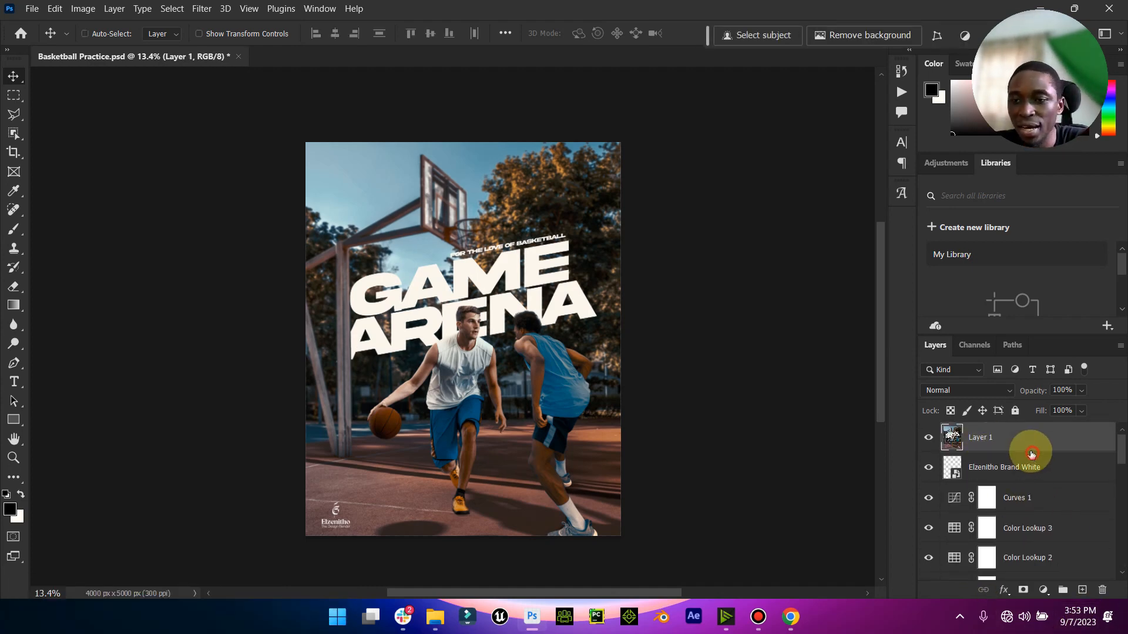
{"action": "left_click", "coordinate": [926, 440]}
{"action": "left_click", "coordinate": [927, 439]}
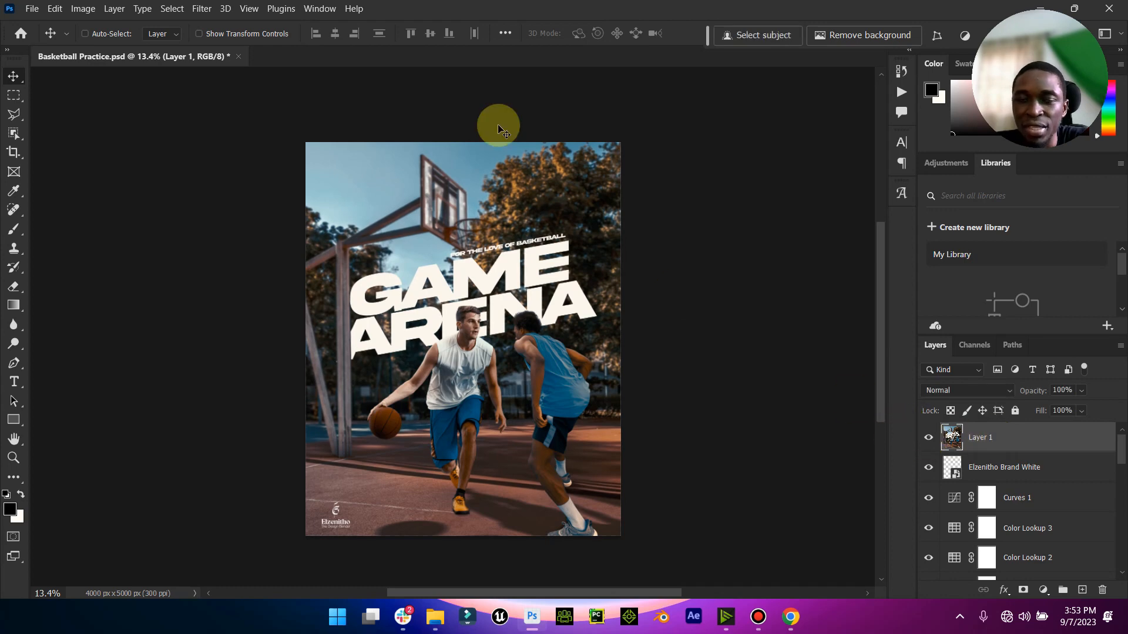
- Open the Neural Filters workspace for the merged poster layer
{"action": "left_click", "coordinate": [201, 8]}
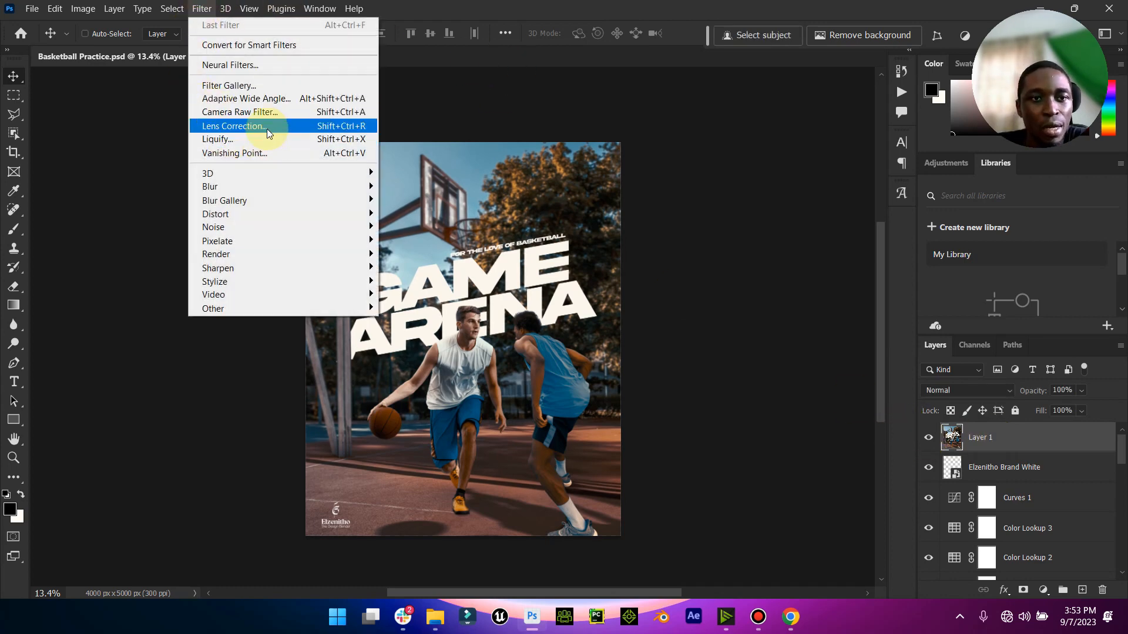
{"action": "left_click", "coordinate": [264, 66]}
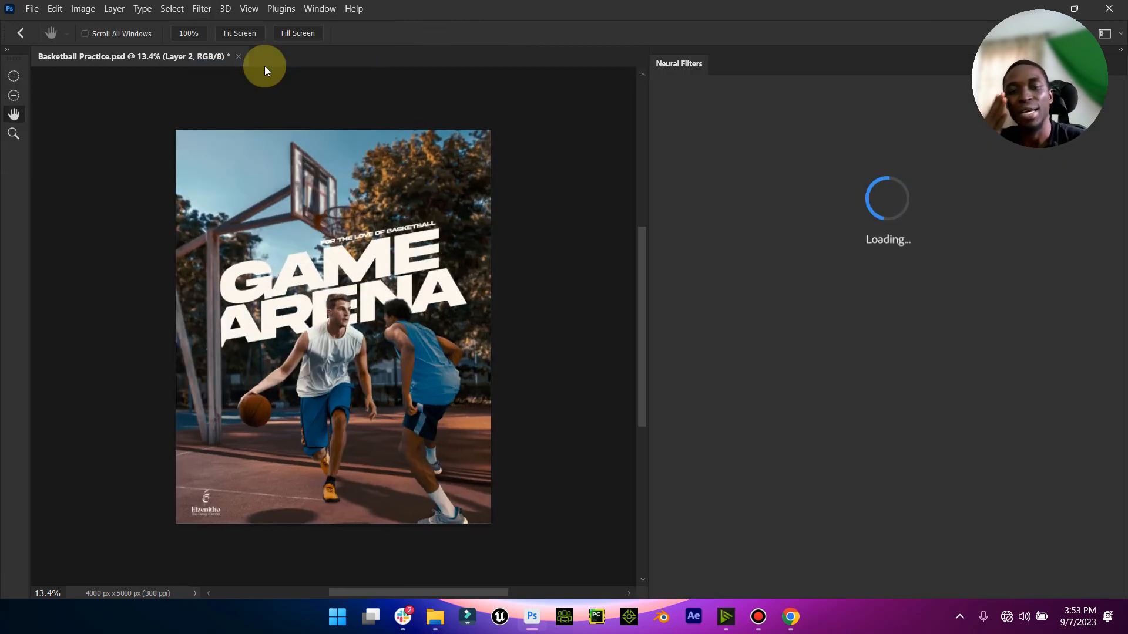
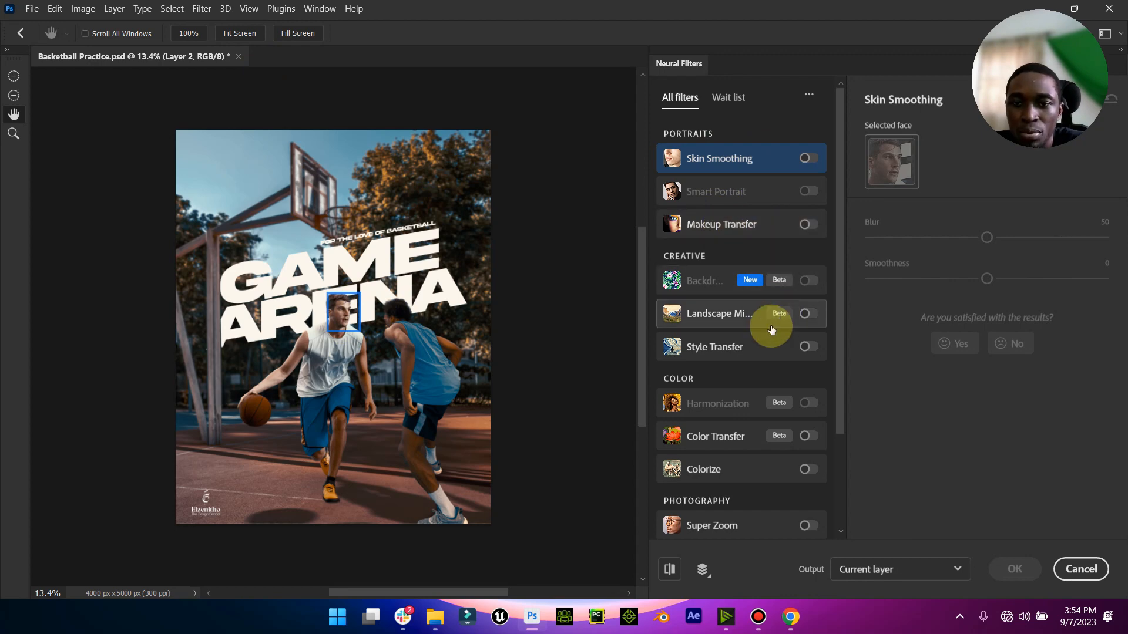
{"action": "scroll", "coordinate": [773, 319], "scroll_direction": "down", "scroll_amount": 3}
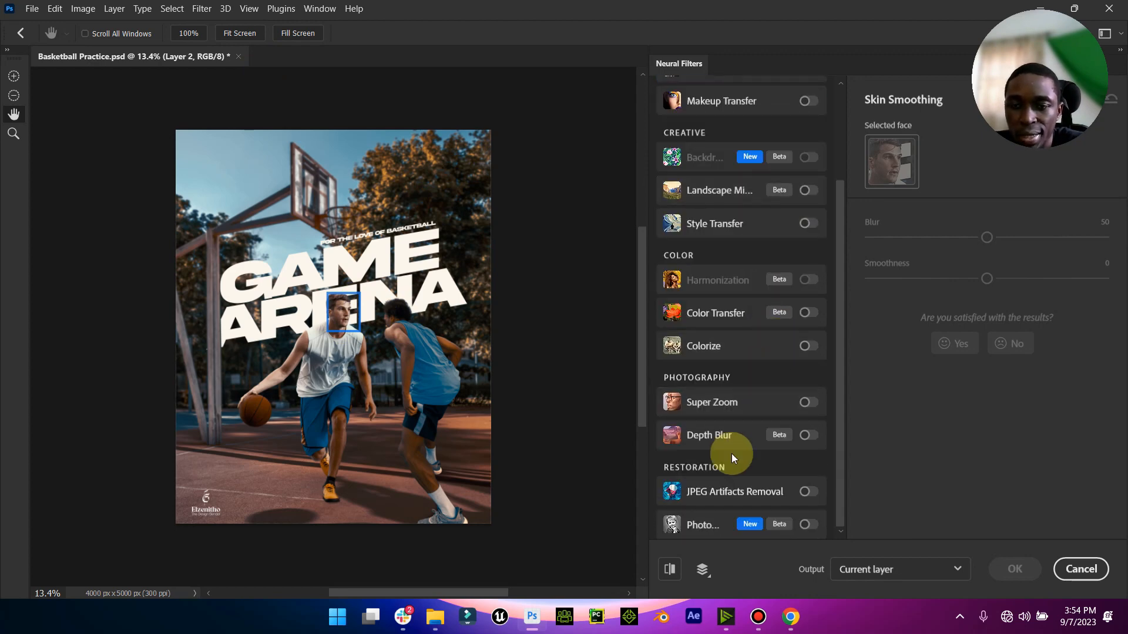
{"action": "scroll", "coordinate": [751, 487], "scroll_direction": "up", "scroll_amount": 3}
{"action": "scroll", "coordinate": [747, 484], "scroll_direction": "down", "scroll_amount": 3}
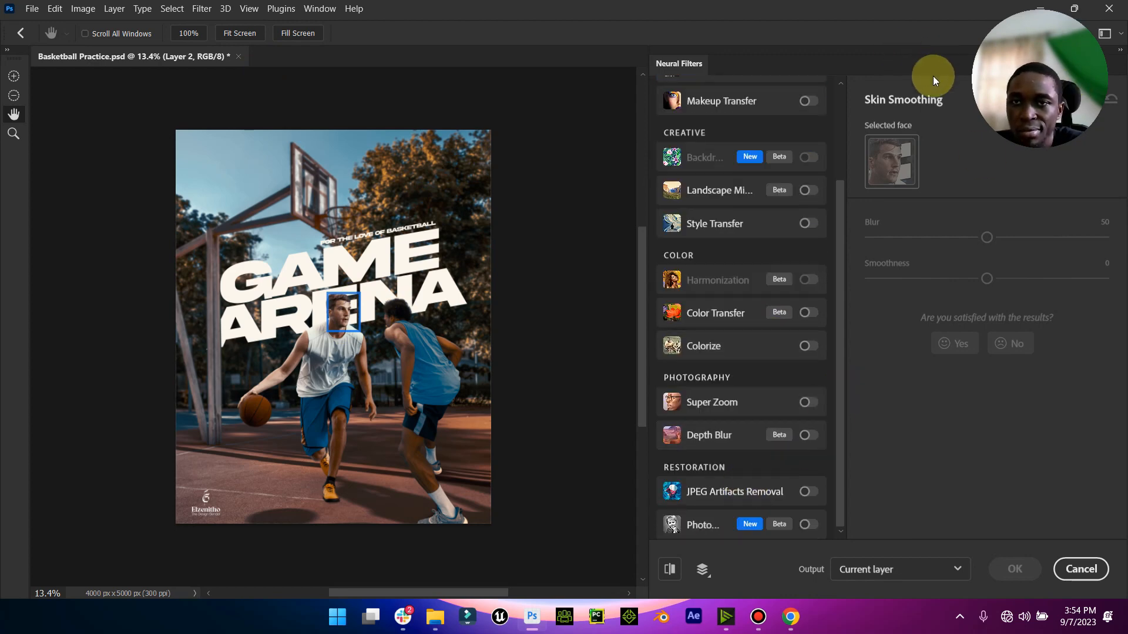
{"action": "left_click", "coordinate": [21, 33]}
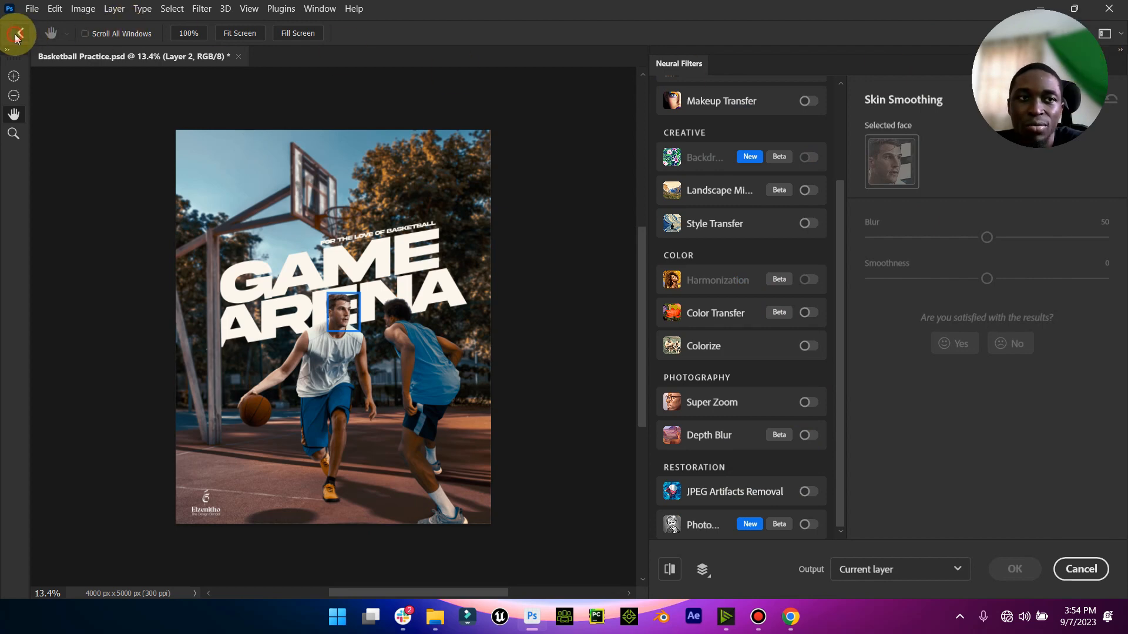
- Open the Camera Raw Filter on the merged layer and set Exposure -0.30, Contrast -46, Highlights +31, Shadows -21, Whites +19 and Blacks -15
{"action": "left_click", "coordinate": [201, 8]}
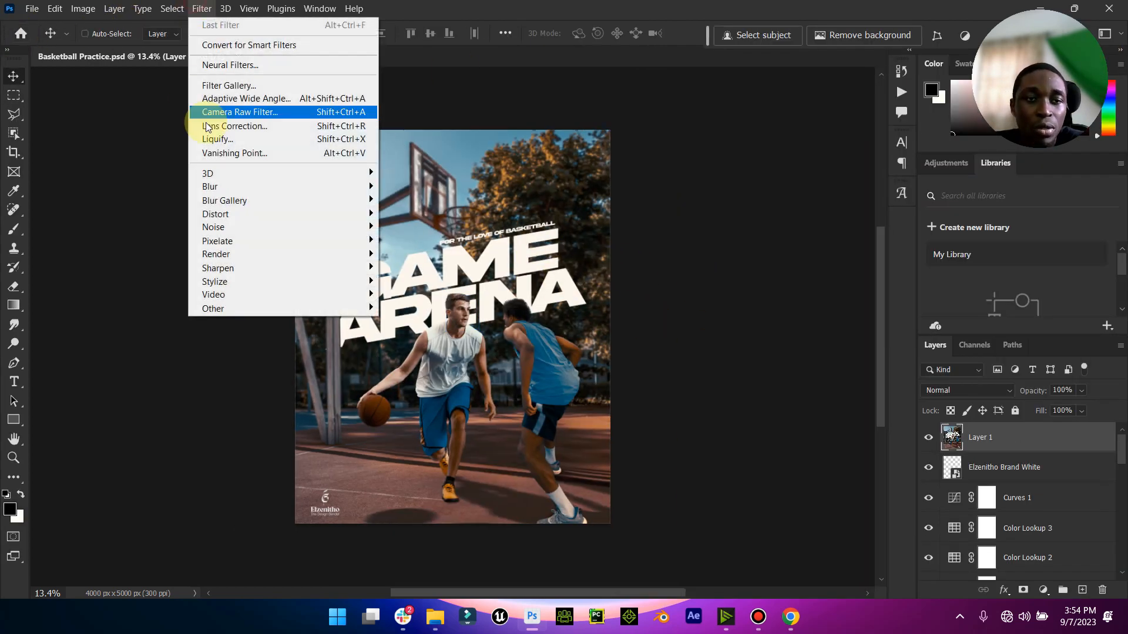
{"action": "left_click", "coordinate": [265, 111]}
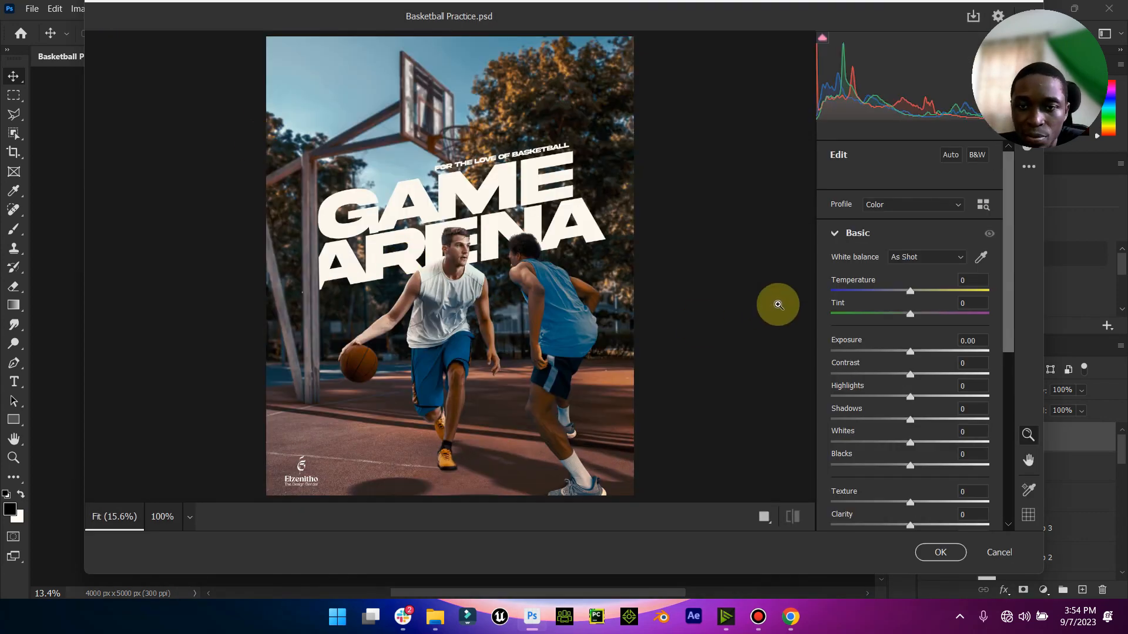
{"action": "mouse_move", "coordinate": [915, 351]}
{"action": "left_mouse_down"}
{"action": "mouse_move", "coordinate": [893, 360]}
{"action": "mouse_move", "coordinate": [903, 357]}
{"action": "left_mouse_up"}
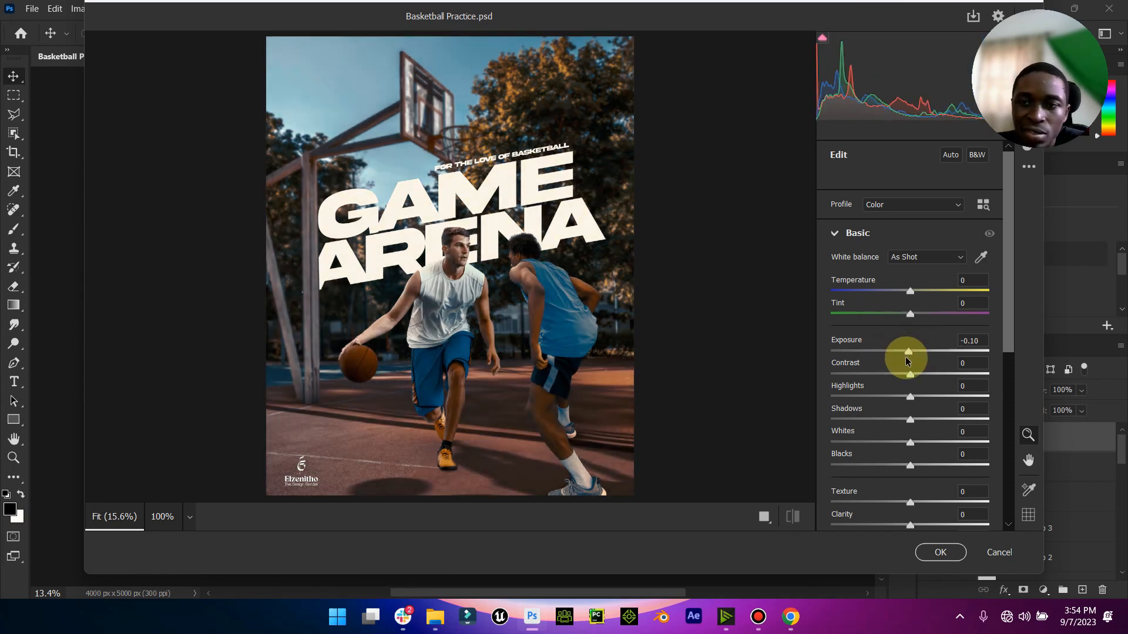
{"action": "left_click_drag", "start_coordinate": [910, 374], "coordinate": [909, 468]}
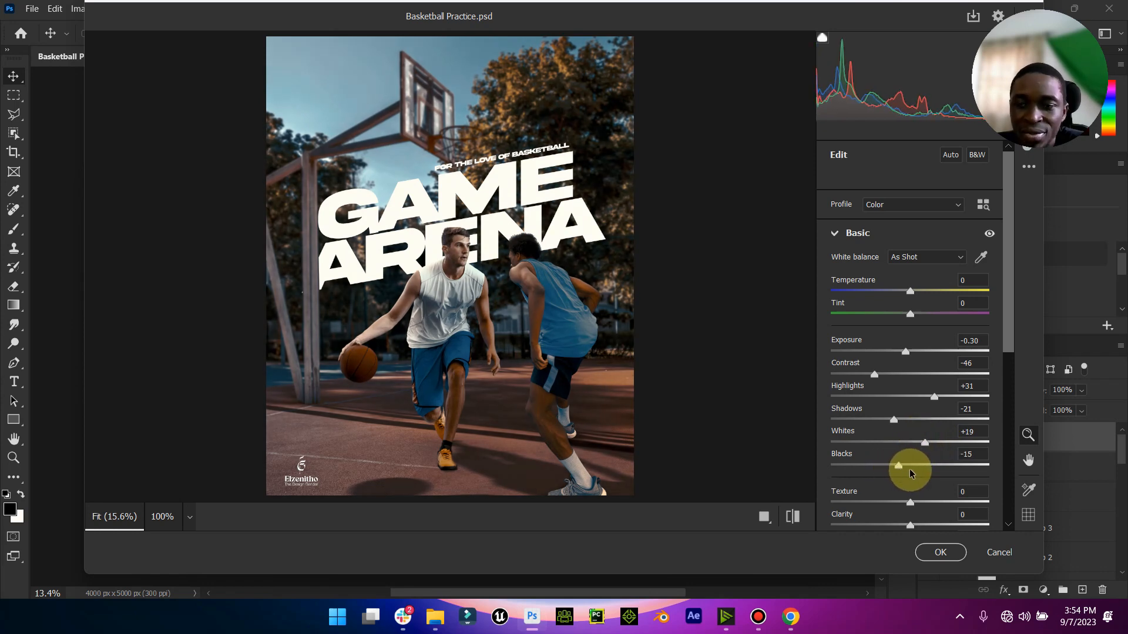
- Set Texture to +60, Clarity to +46 and Vibrance to +34 in the Camera Raw basic adjustments
{"action": "scroll", "coordinate": [909, 468], "scroll_direction": "down", "scroll_amount": 5}
{"action": "scroll", "coordinate": [889, 287], "scroll_direction": "up", "scroll_amount": 3}
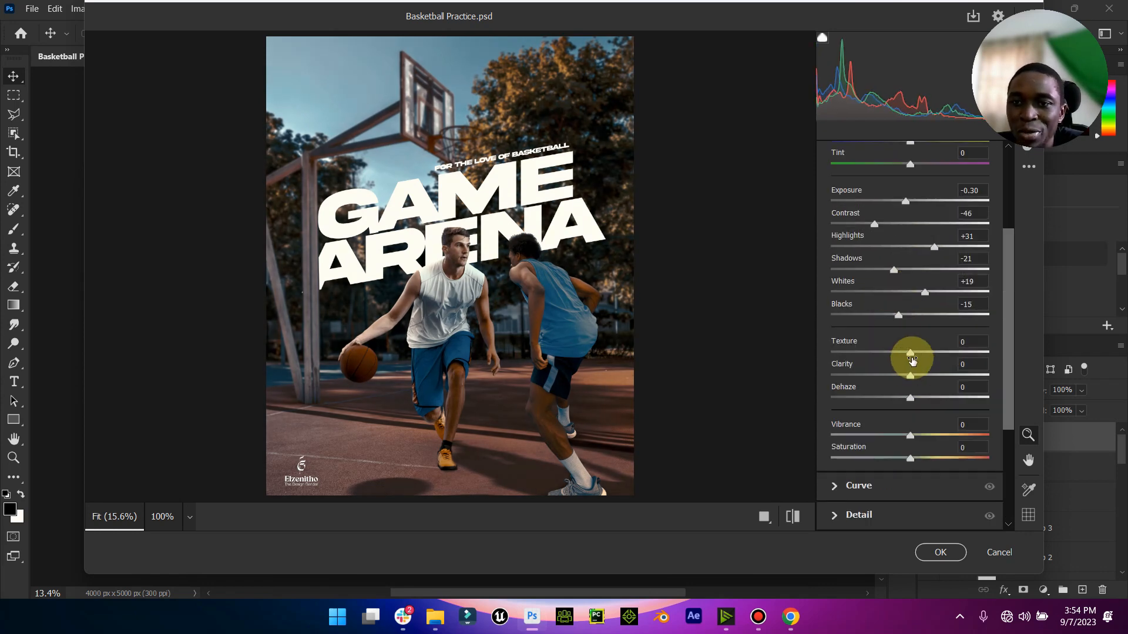
{"action": "left_click_drag", "start_coordinate": [911, 353], "coordinate": [966, 378]}
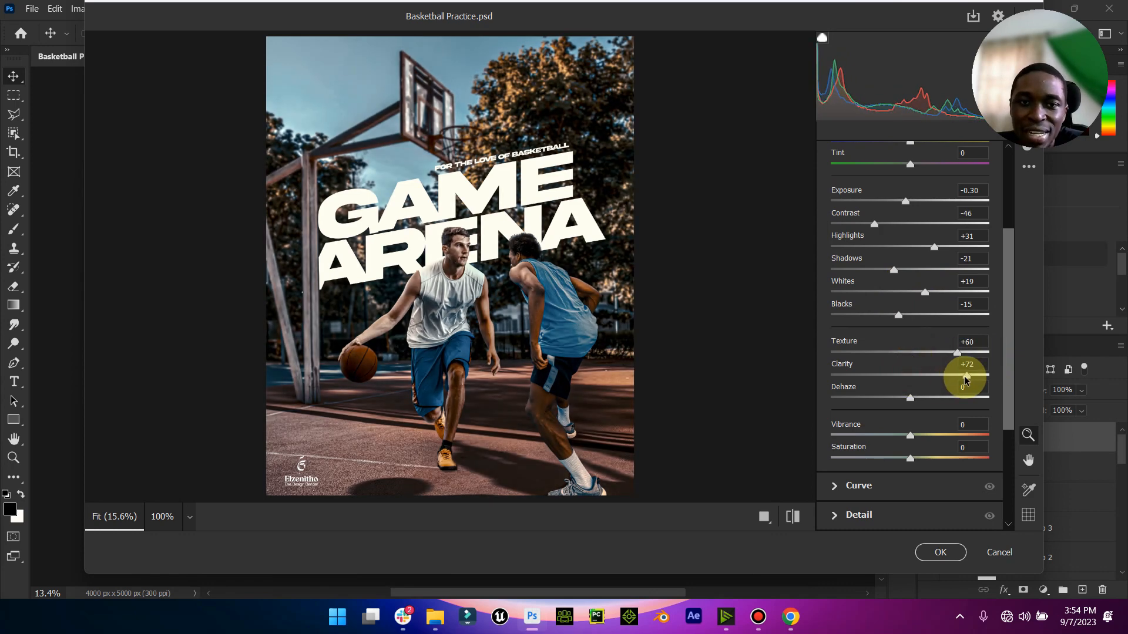
{"action": "left_click_drag", "start_coordinate": [963, 380], "coordinate": [943, 381]}
{"action": "left_click_drag", "start_coordinate": [911, 439], "coordinate": [936, 440]}
- Collapse the basic adjustments, add Grain of 79 in the Camera Raw effects and inspect the players up close
{"action": "scroll", "coordinate": [927, 436], "scroll_direction": "down", "scroll_amount": 3}
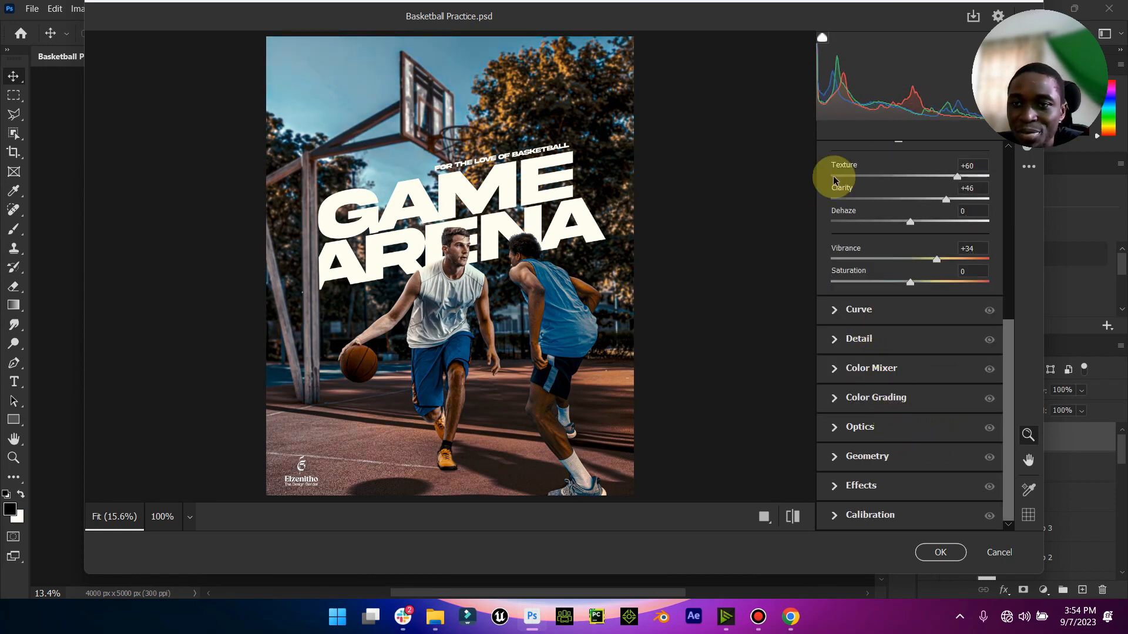
{"action": "scroll", "coordinate": [849, 206], "scroll_direction": "up", "scroll_amount": 5}
{"action": "left_click", "coordinate": [834, 153]}
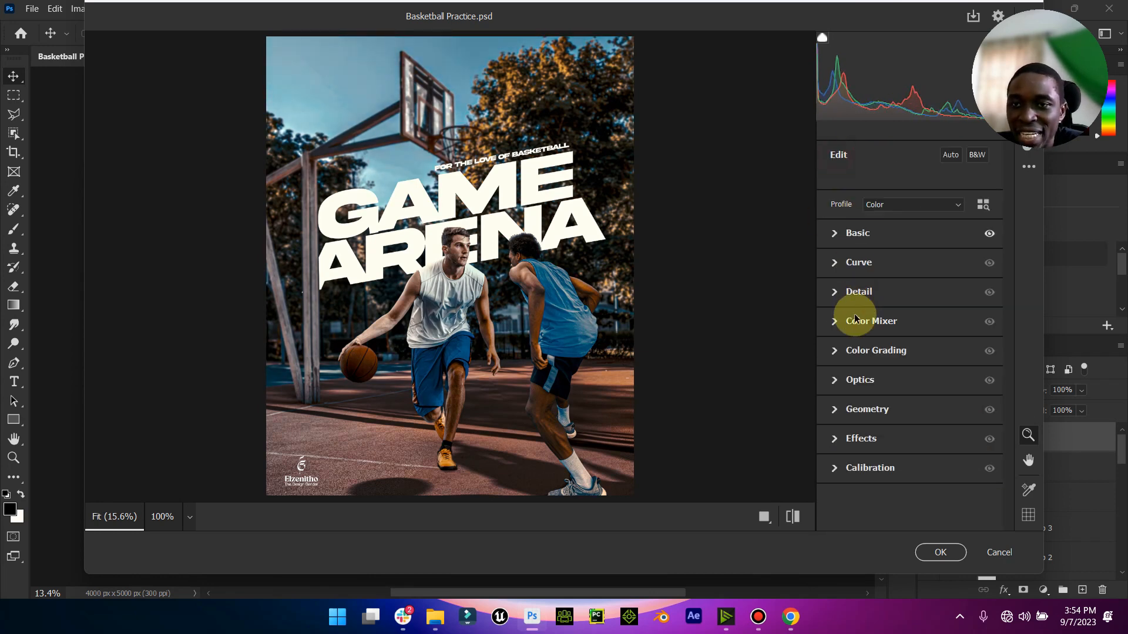
{"action": "left_click", "coordinate": [835, 437]}
{"action": "left_click_drag", "start_coordinate": [831, 474], "coordinate": [925, 474]}
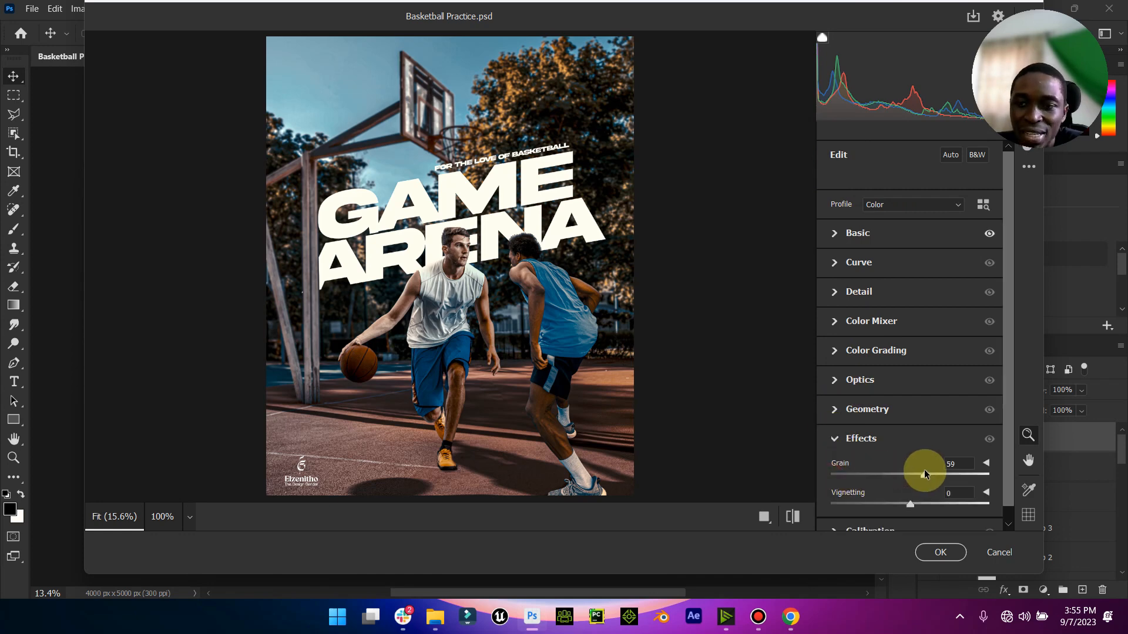
{"action": "left_click", "coordinate": [482, 252]}
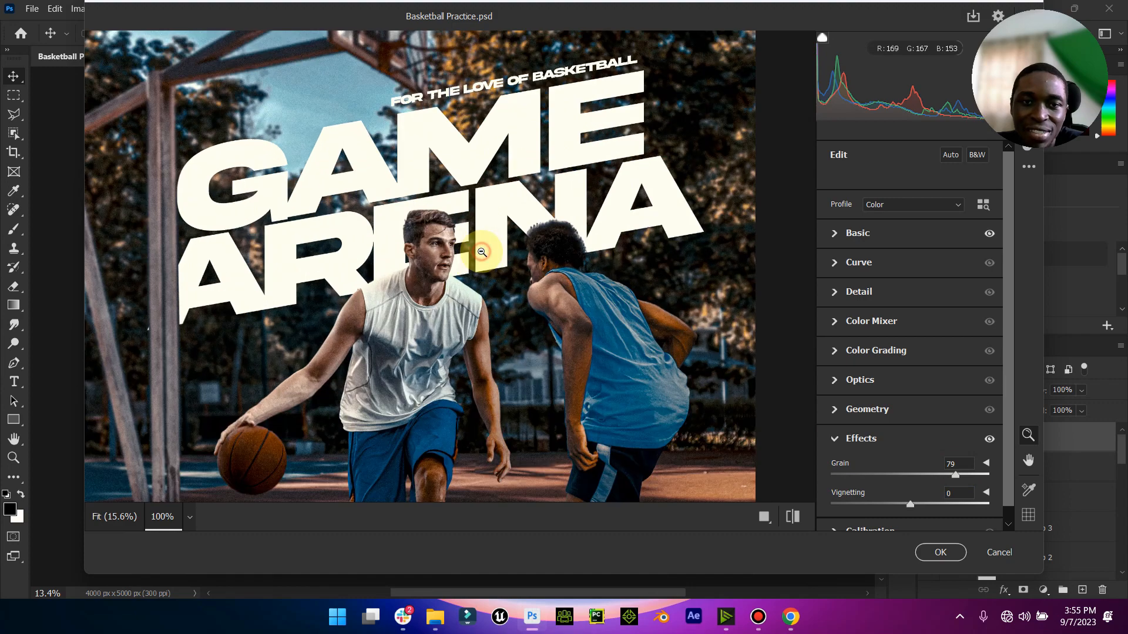
{"action": "left_click", "coordinate": [481, 252]}
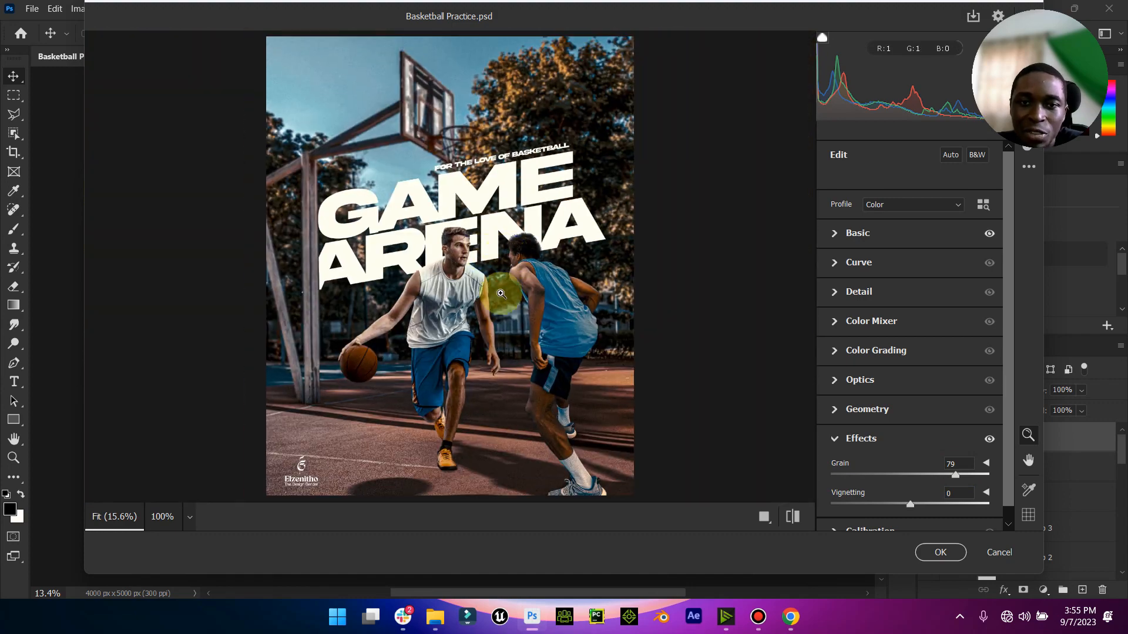
- Refine the effects to Grain 71 and Vignetting -1, checking the grain on the white-shirted player at 100% zoom
{"action": "left_click_drag", "start_coordinate": [954, 479], "coordinate": [971, 481]}
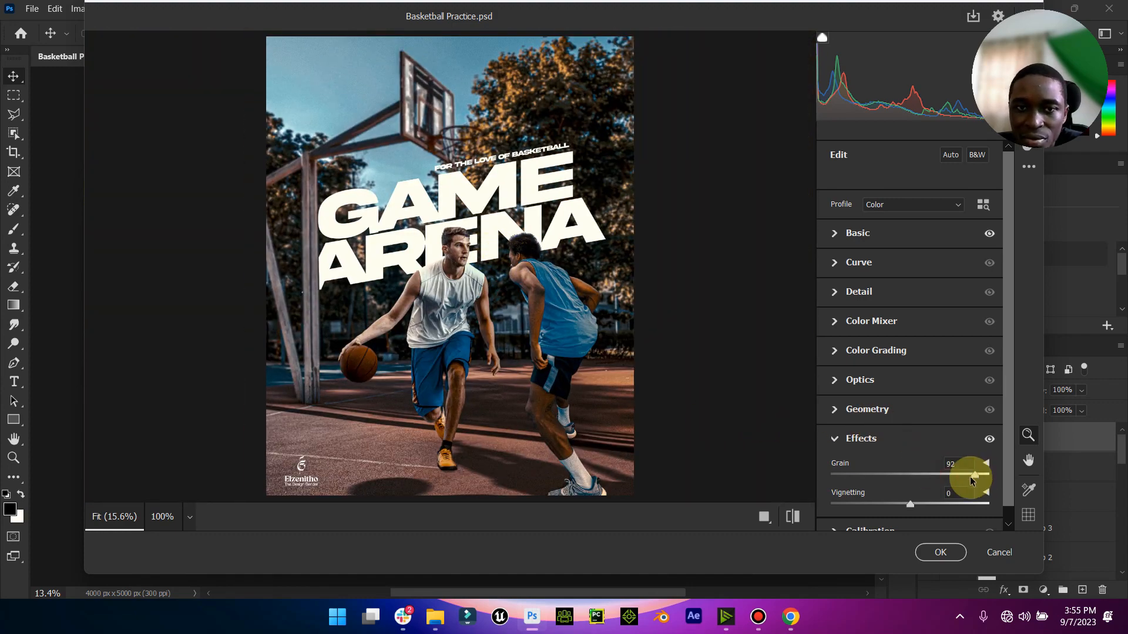
{"action": "left_click", "coordinate": [453, 260]}
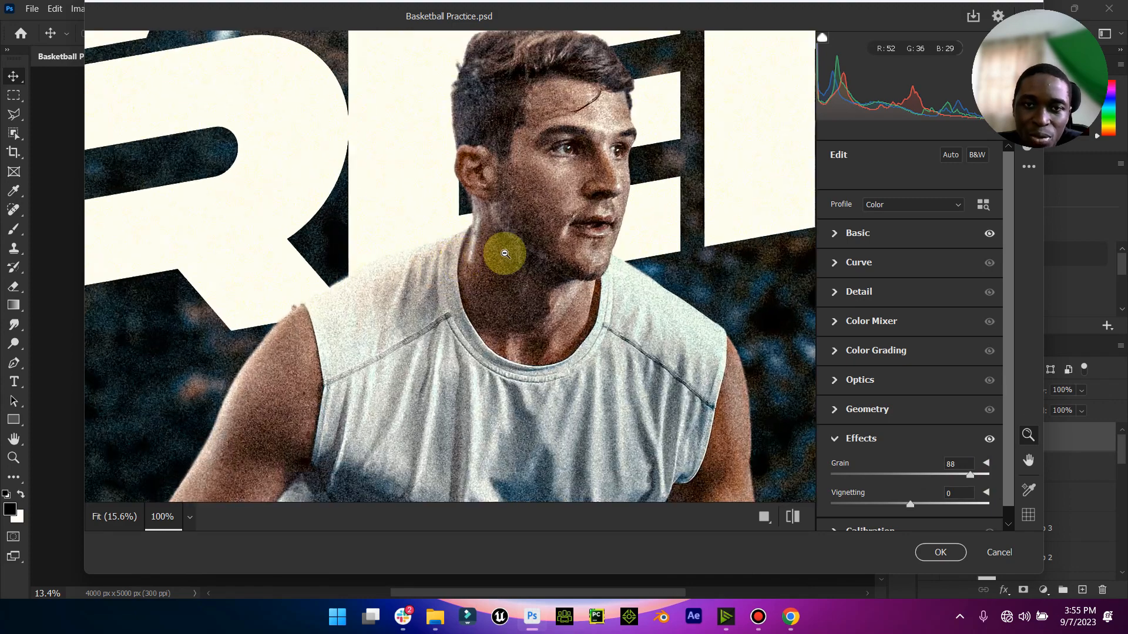
{"action": "left_click", "coordinate": [548, 323]}
{"action": "left_click_drag", "start_coordinate": [970, 476], "coordinate": [904, 510]}
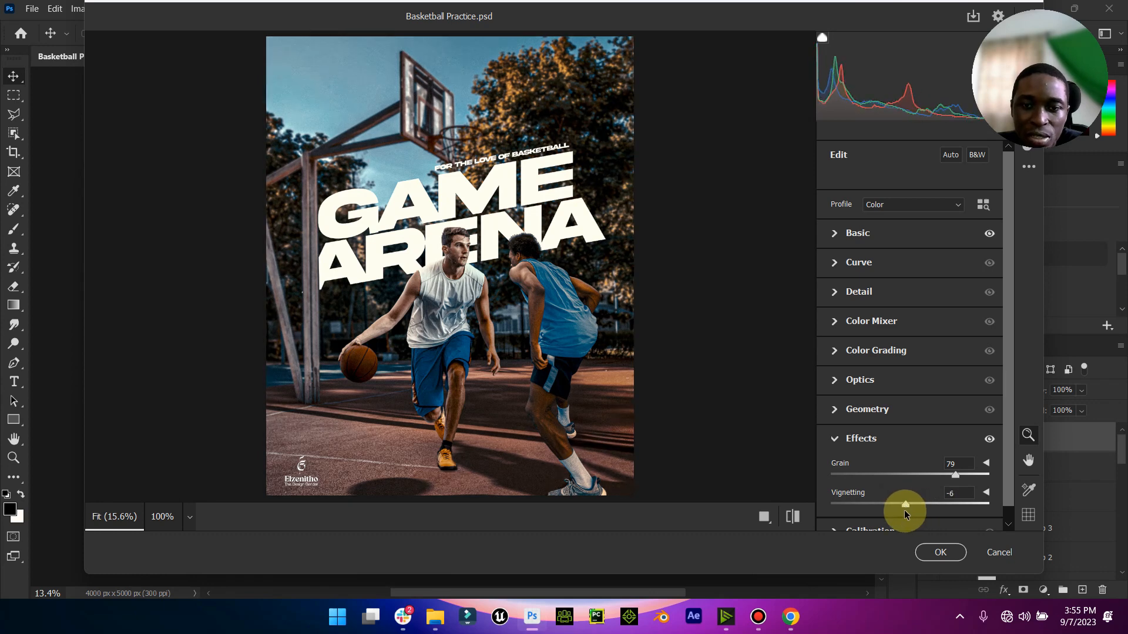
{"action": "left_click_drag", "start_coordinate": [906, 510], "coordinate": [908, 509]}
{"action": "left_click_drag", "start_coordinate": [955, 474], "coordinate": [943, 476]}
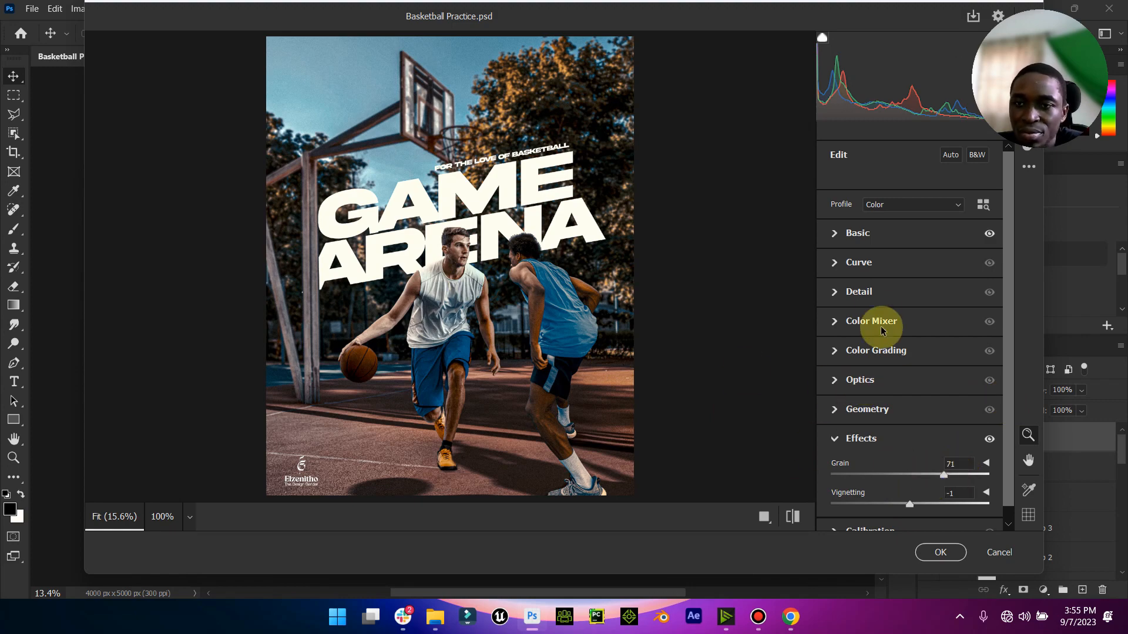
{"action": "left_click", "coordinate": [449, 262]}
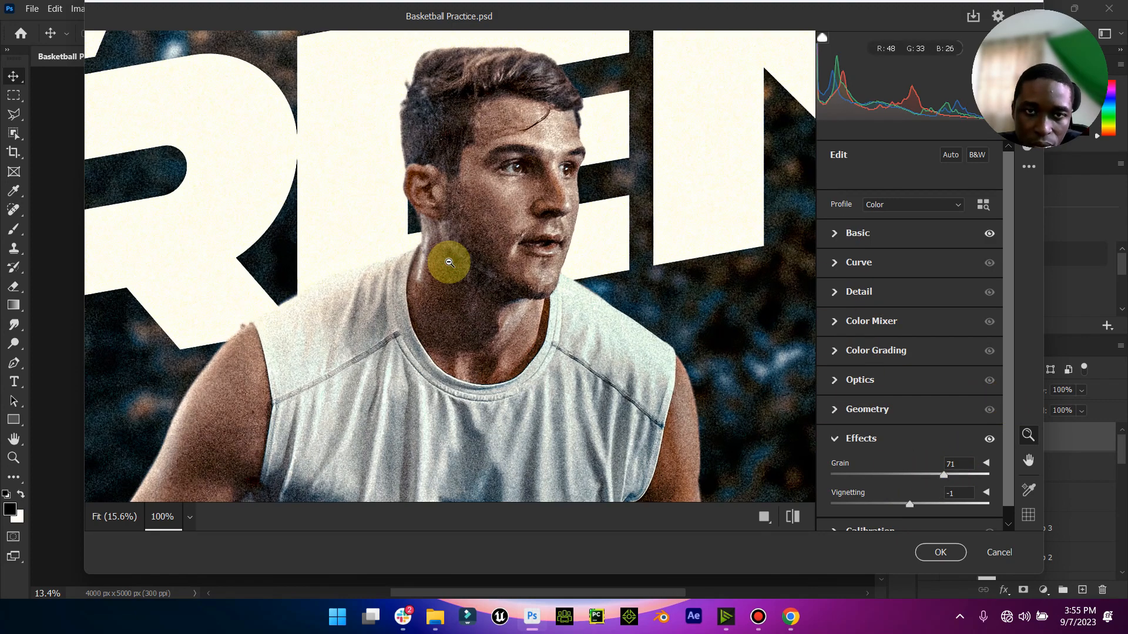
{"action": "left_click", "coordinate": [450, 262]}
- Set Exposure to -0.15 in the basic adjustments and apply the Camera Raw filter to the merged layer
{"action": "left_click", "coordinate": [835, 234]}
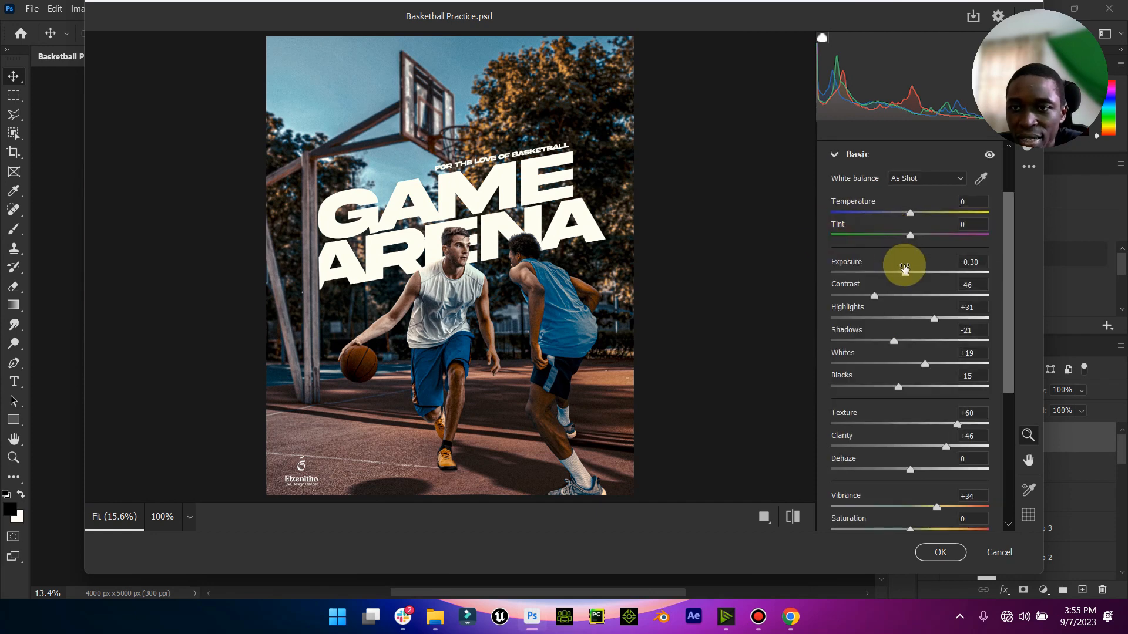
{"action": "left_click_drag", "start_coordinate": [904, 273], "coordinate": [907, 276]}
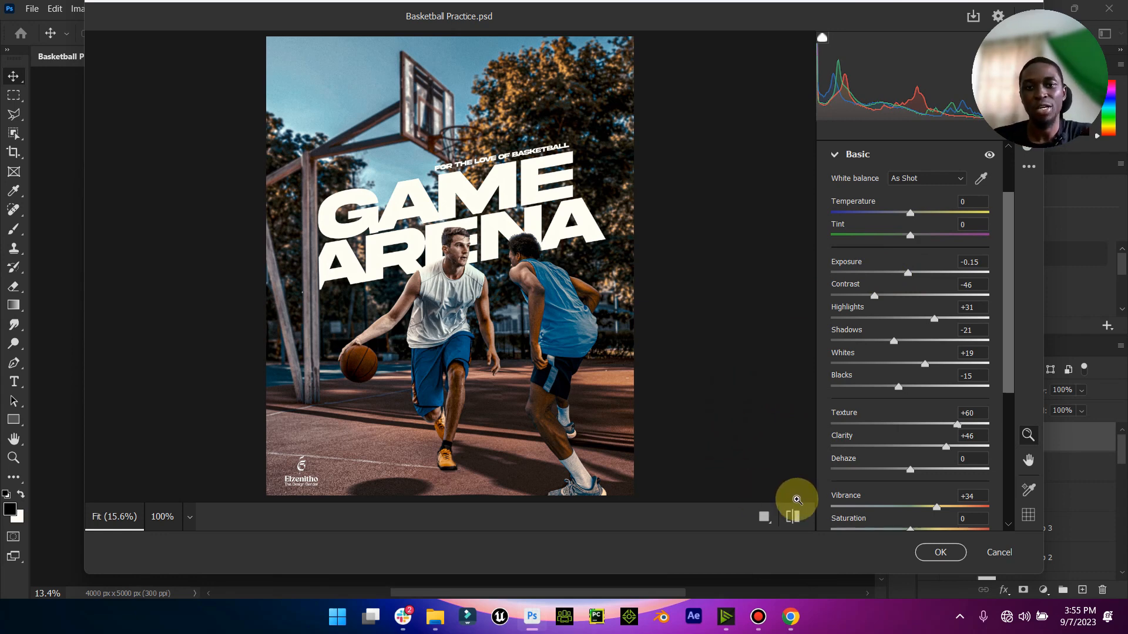
{"action": "left_click", "coordinate": [939, 551]}
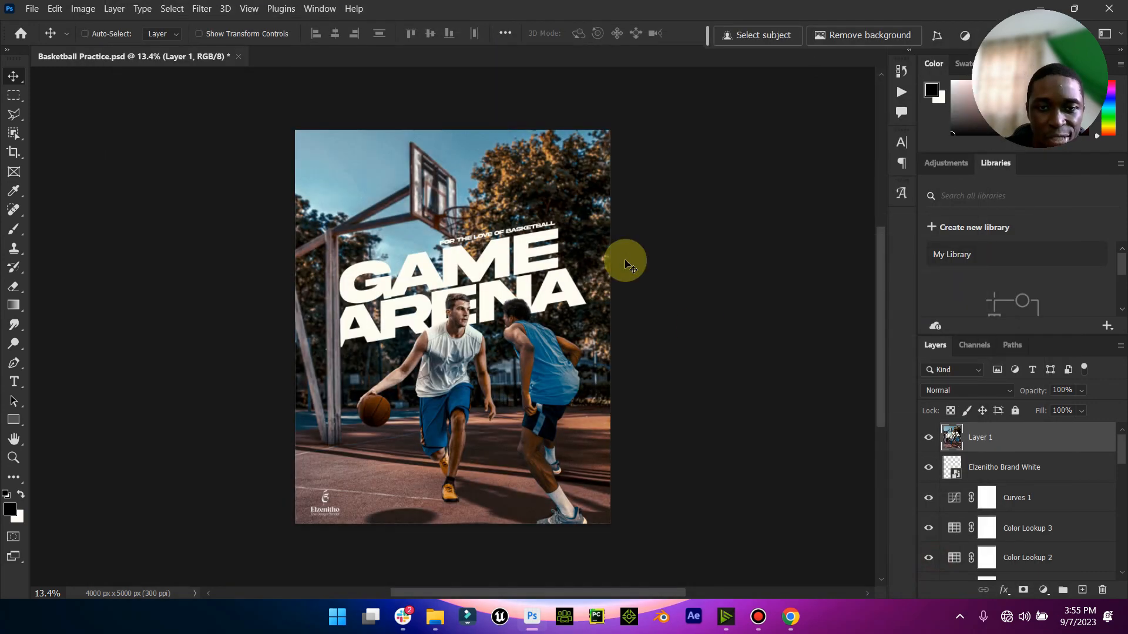
- Compare the fitted poster with Layer 1 hidden and shown, leave the layer visible and save the document
{"action": "left_click", "coordinate": [928, 438]}
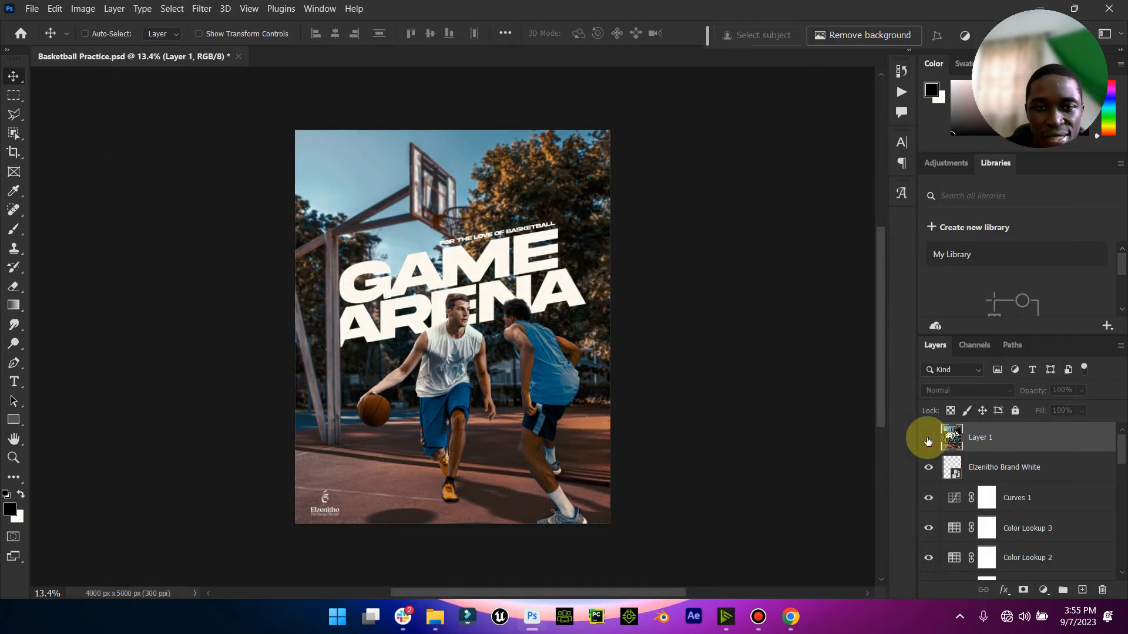
{"action": "left_click", "coordinate": [928, 438]}
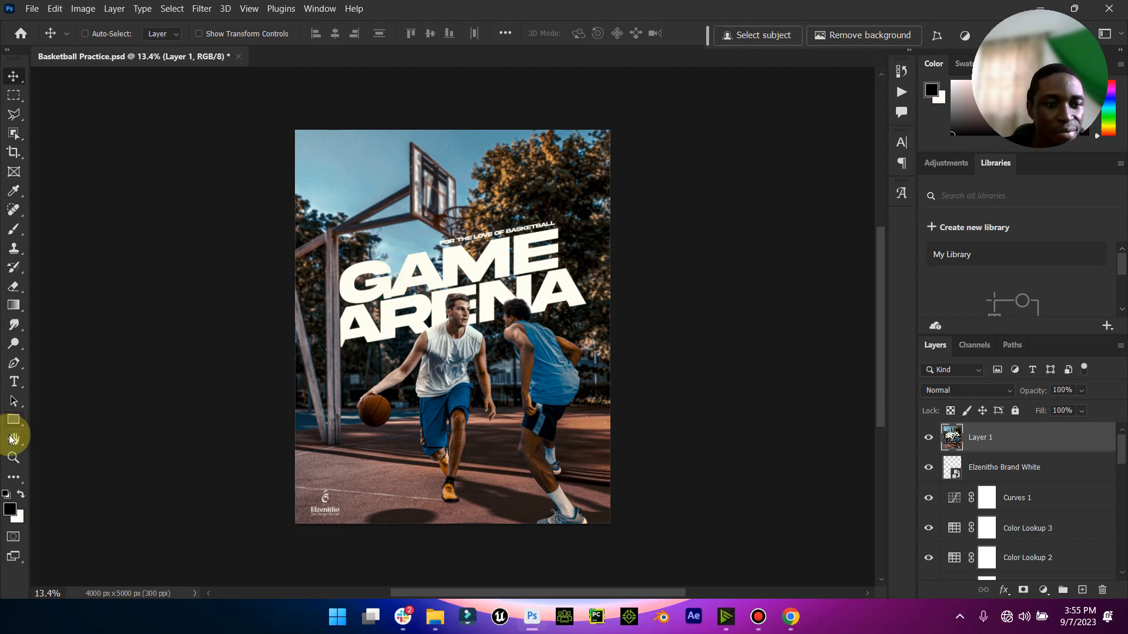
{"action": "double_click", "coordinate": [13, 439]}
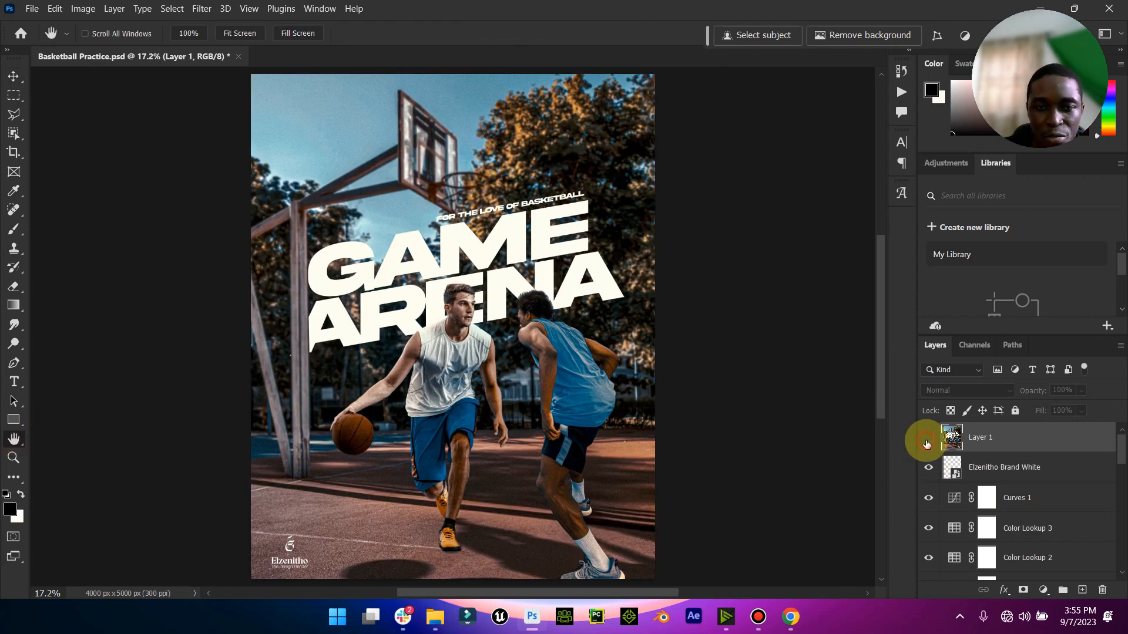
{"action": "left_click", "coordinate": [928, 439]}
{"action": "left_click", "coordinate": [13, 77]}
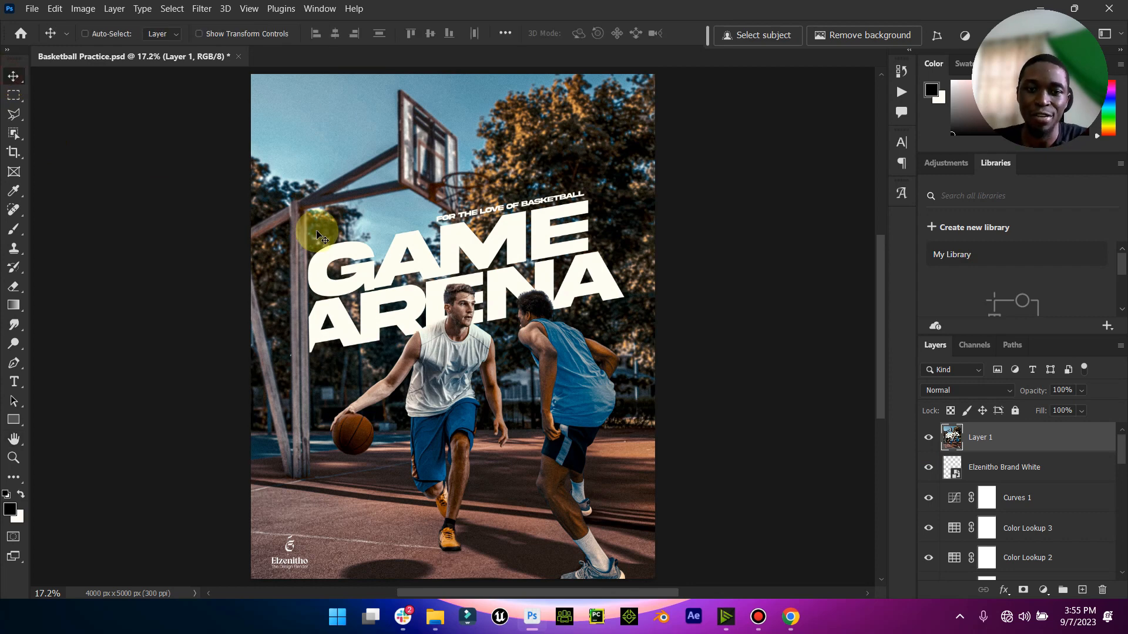
{"action": "key", "text": "ctrl+s"}
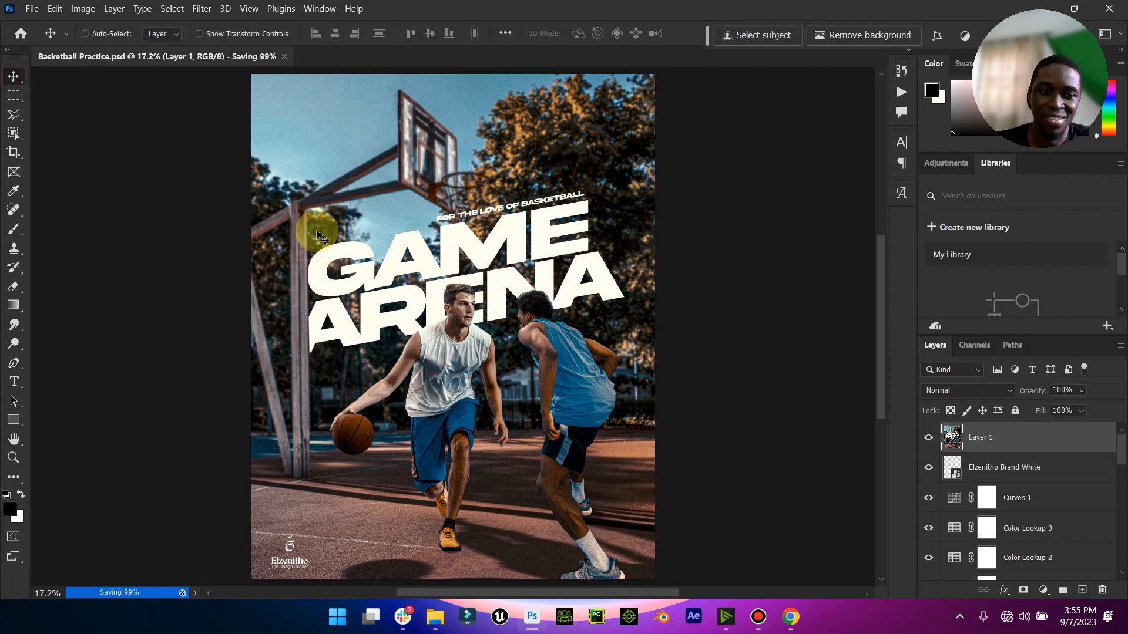